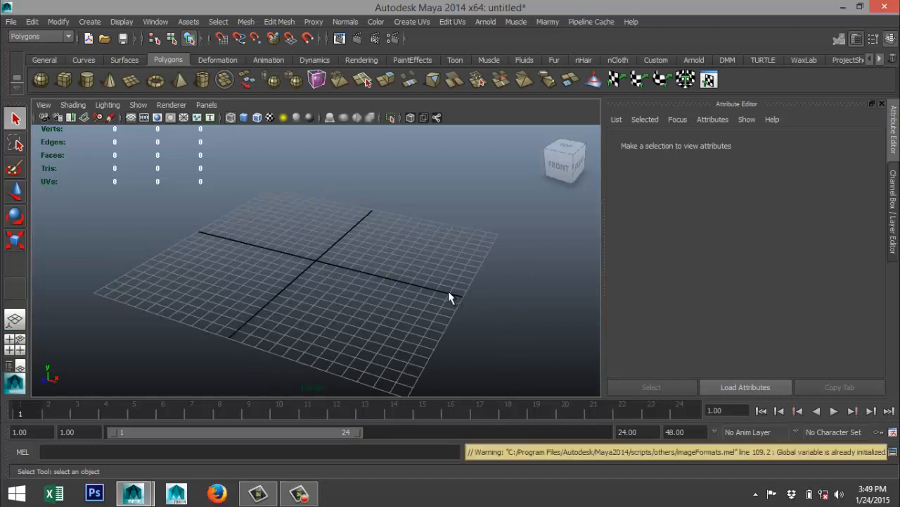
# Import the desktop image sci_fi_sword_2_by_ah_kai-d839gmc.jpg as an image plane in the front view.
pyautogui.click(16, 344)
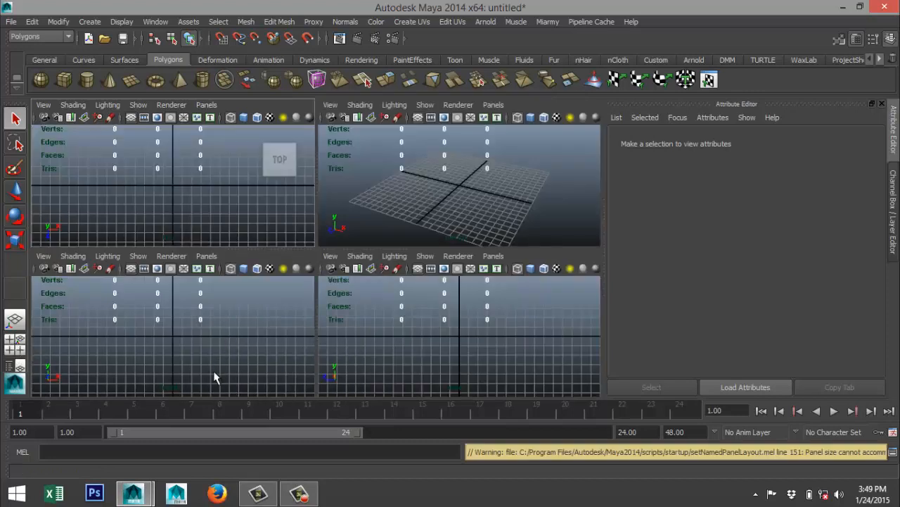
pyautogui.click(43, 256)
pyautogui.moveTo(147, 468)
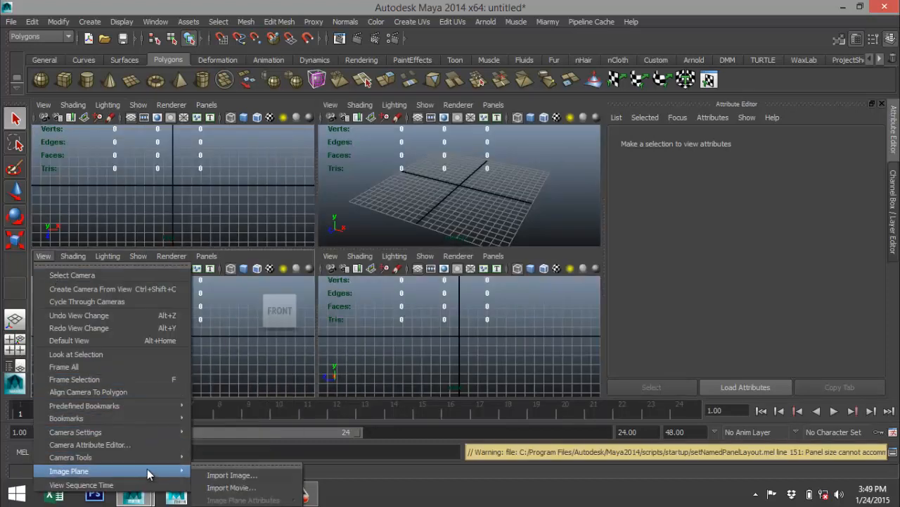
pyautogui.click(236, 478)
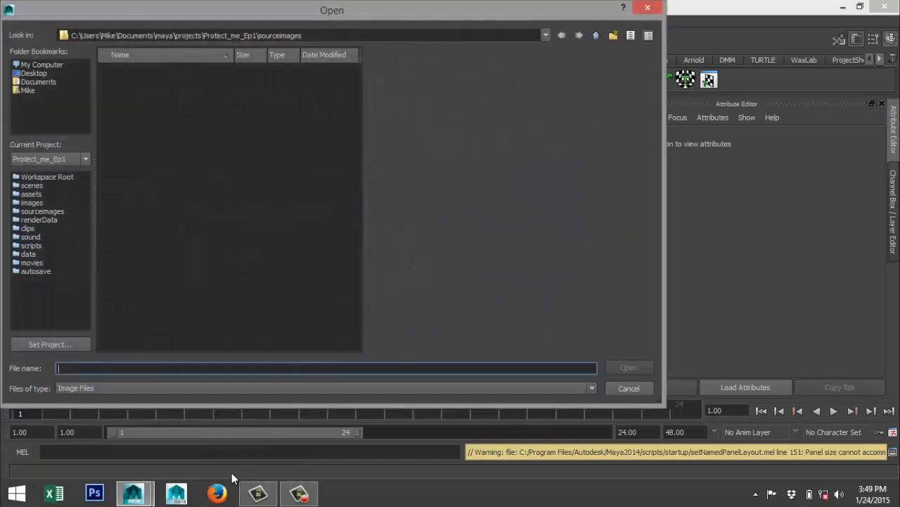
pyautogui.click(34, 73)
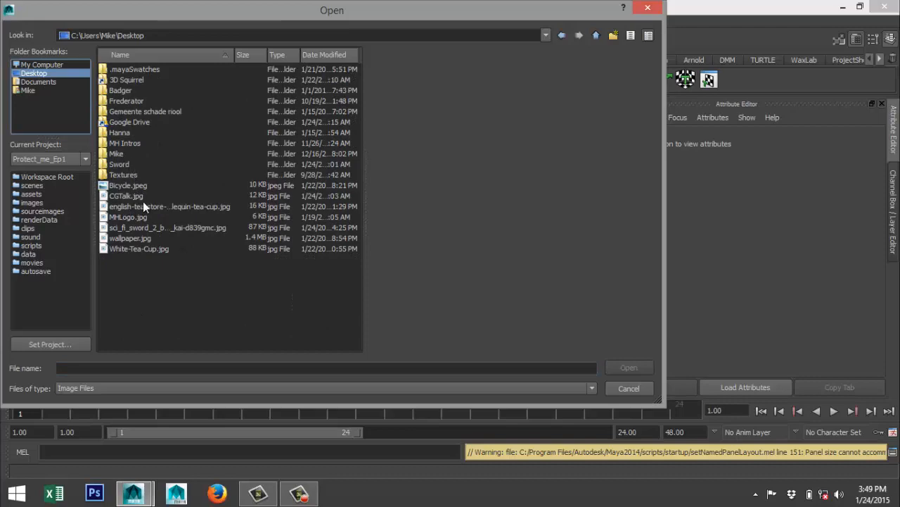
pyautogui.click(122, 228)
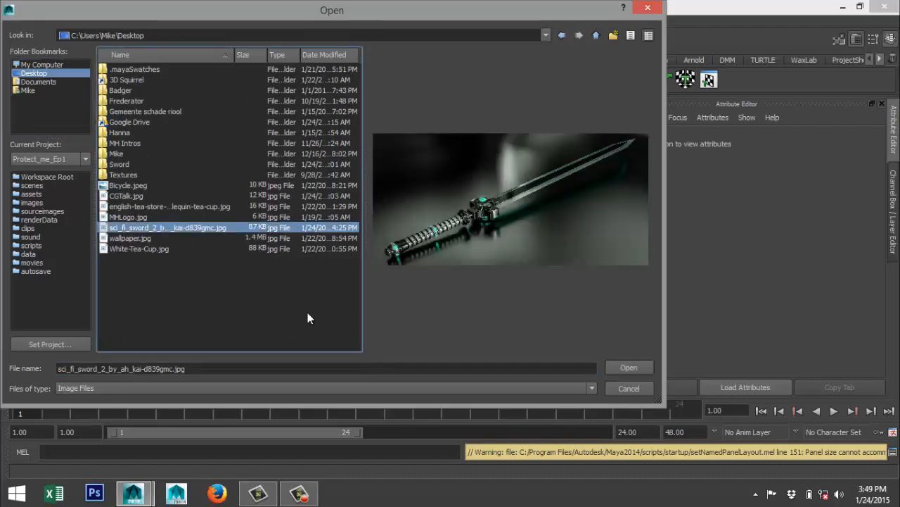
pyautogui.click(628, 369)
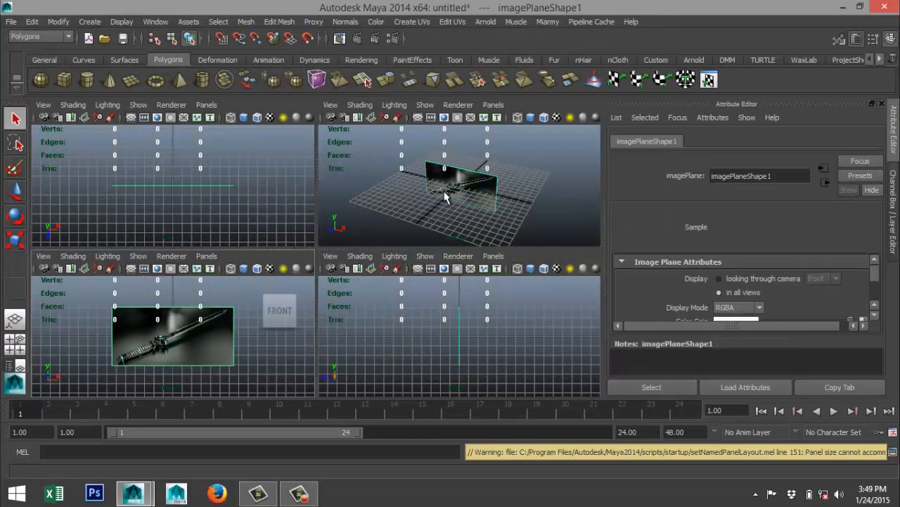
# Examine the sword's blade, guard and handle on the reference image plane in the enlarged perspective view.
pyautogui.press('space')
pyautogui.scroll(4, 401, 292)
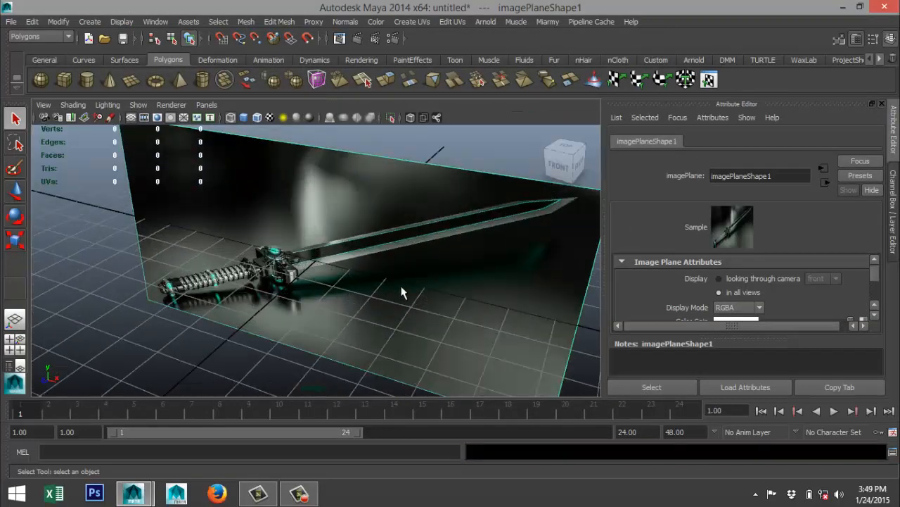
pyautogui.keyDown('alt'); pyautogui.moveTo(358, 308); pyautogui.dragTo(358, 287); pyautogui.keyUp('alt')
pyautogui.scroll(-3, 360, 293)
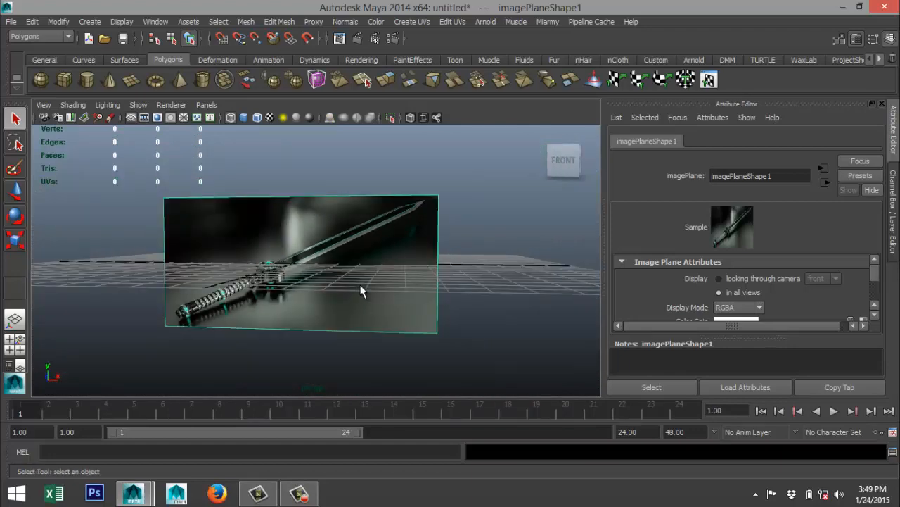
pyautogui.scroll(3, 360, 292)
pyautogui.keyDown('alt'); pyautogui.moveTo(354, 285); pyautogui.dragTo(338, 307); pyautogui.keyUp('alt')
pyautogui.moveTo(336, 307)
pyautogui.keyDown('alt'); pyautogui.mouseDown(button='middle')
pyautogui.moveTo(351, 285)
pyautogui.moveTo(349, 295)
pyautogui.mouseUp(button='middle'); pyautogui.keyUp('alt')
pyautogui.scroll(-3, 349, 294)
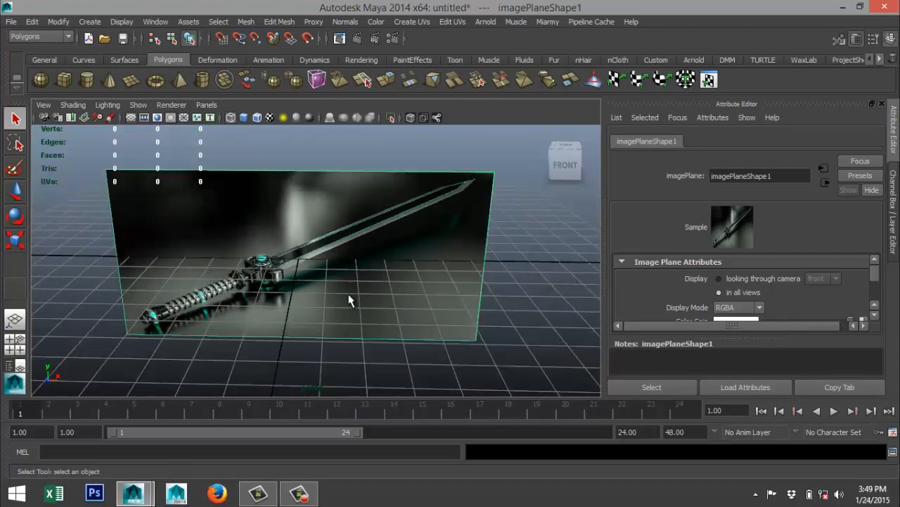
pyautogui.scroll(4, 349, 301)
pyautogui.scroll(-3, 348, 300)
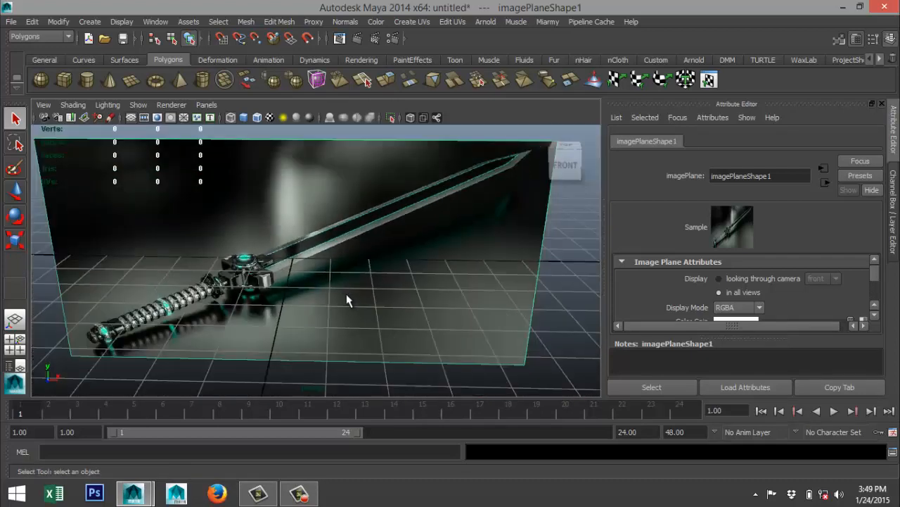
pyautogui.moveTo(347, 303)
pyautogui.keyDown('alt'); pyautogui.mouseDown(button='middle')
pyautogui.moveTo(331, 305)
pyautogui.moveTo(342, 315)
pyautogui.mouseUp(button='middle'); pyautogui.keyUp('alt')
pyautogui.keyDown('alt'); pyautogui.moveTo(337, 310); pyautogui.dragTo(309, 313); pyautogui.keyUp('alt')
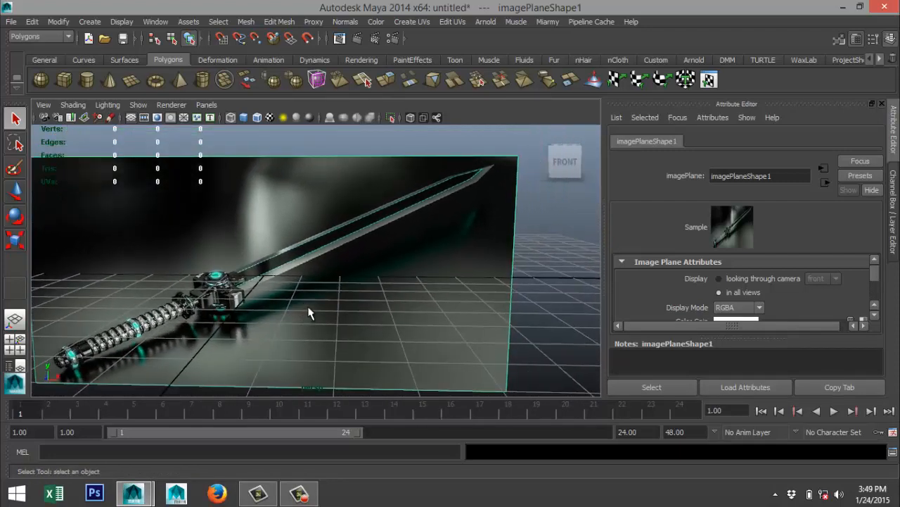
pyautogui.scroll(4, 310, 294)
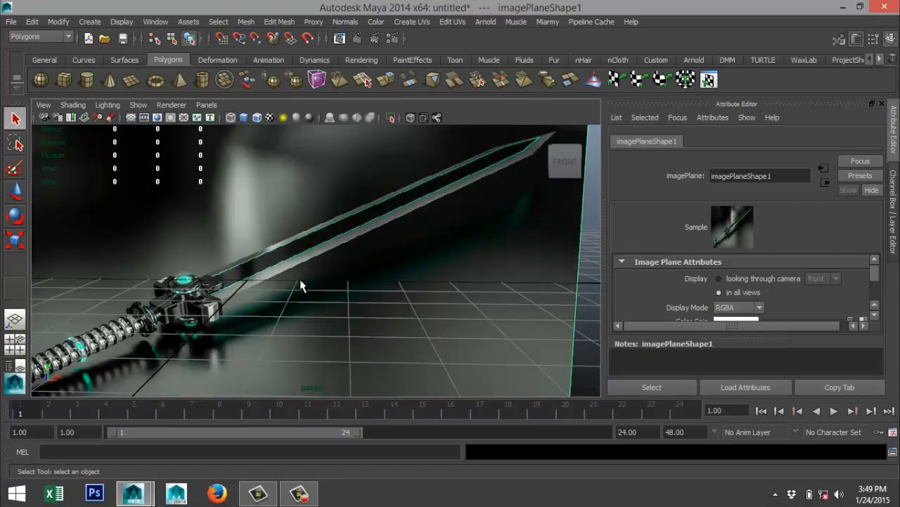
pyautogui.scroll(-5, 328, 277)
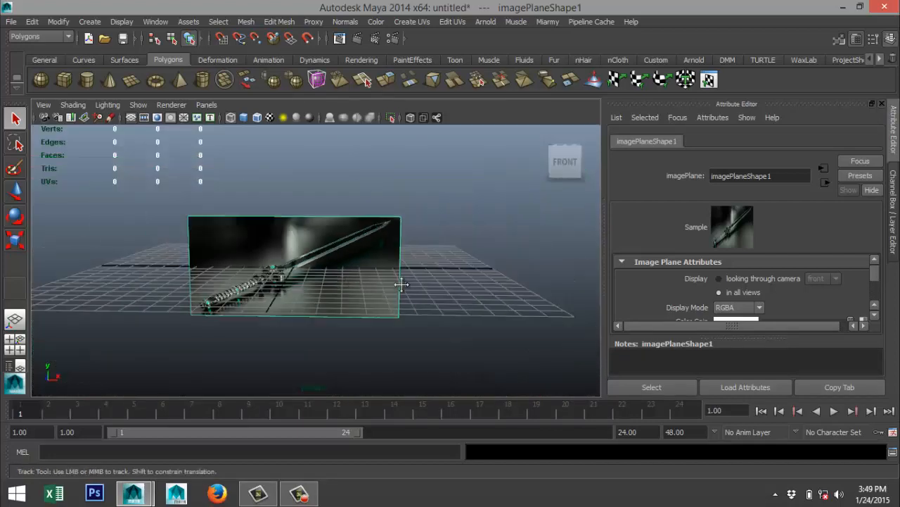
pyautogui.keyDown('alt'); pyautogui.moveTo(364, 282); pyautogui.dragTo(400, 257, button='middle'); pyautogui.keyUp('alt')
pyautogui.keyDown('alt'); pyautogui.moveTo(399, 251); pyautogui.dragTo(404, 295); pyautogui.keyUp('alt')
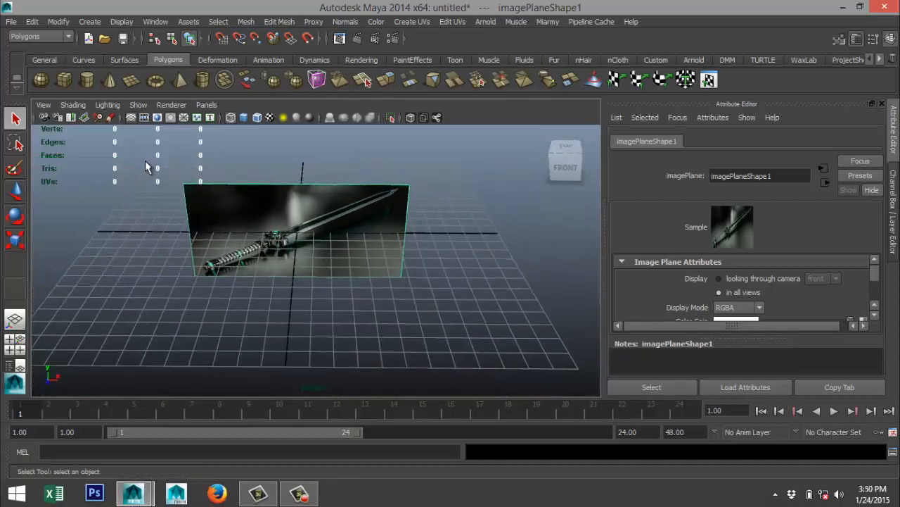
# Create a long flat polygon cube about 19.36 wide, 0.25 high and 1.51 deep in front of the image plane, displayed shaded.
pyautogui.click(63, 79)
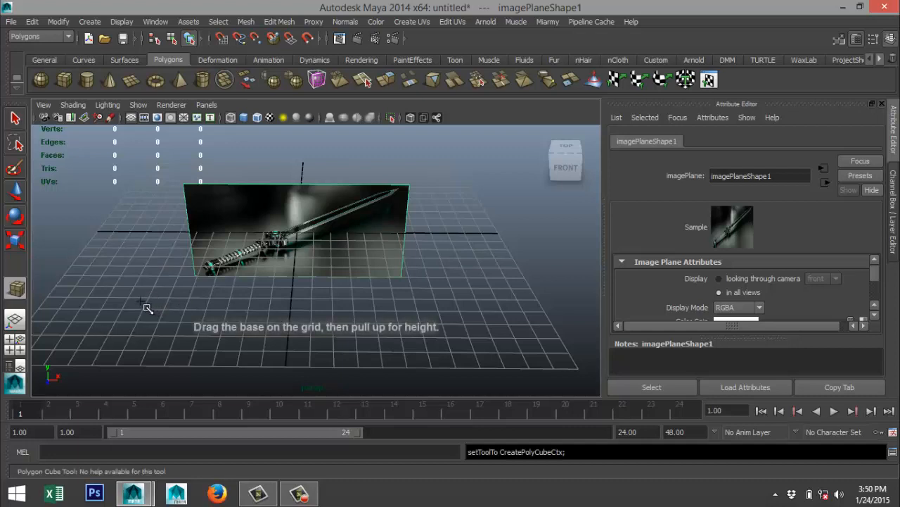
pyautogui.moveTo(144, 305); pyautogui.dragTo(535, 361)
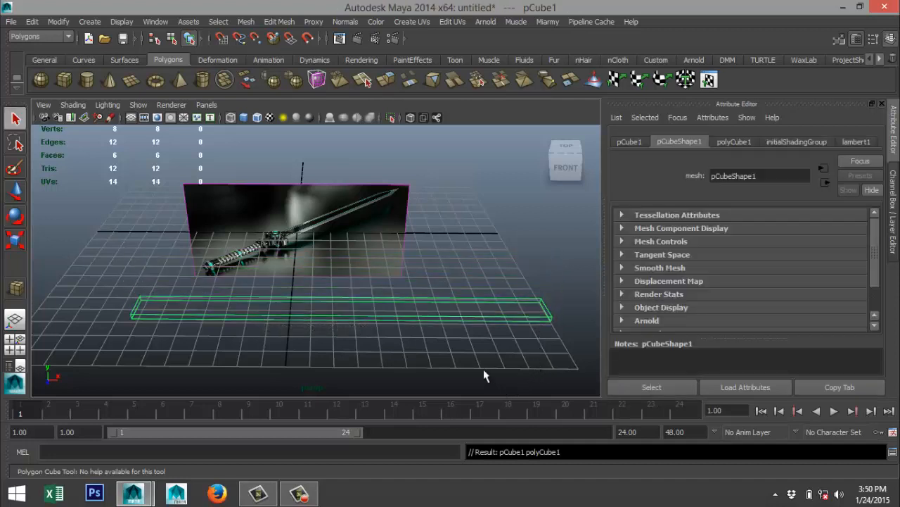
pyautogui.press('5')
pyautogui.scroll(3, 429, 314)
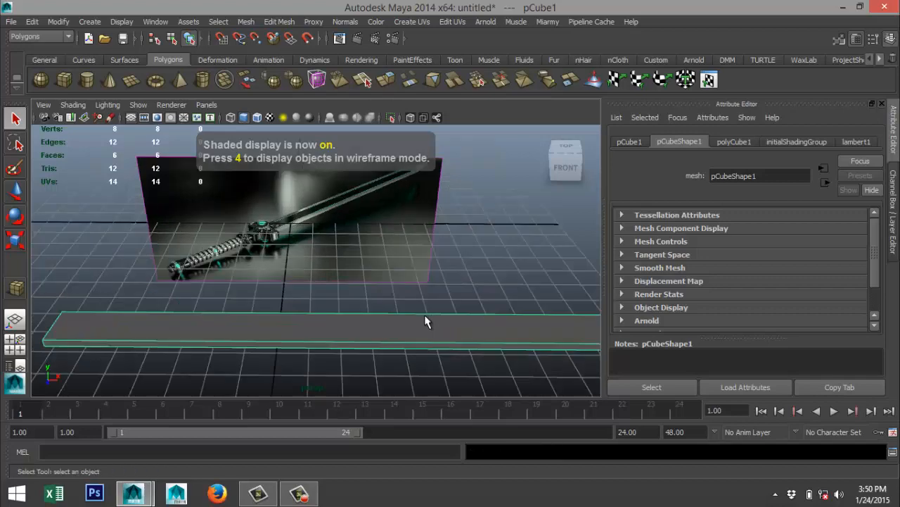
pyautogui.moveTo(373, 320)
pyautogui.keyDown('alt'); pyautogui.mouseDown(button='middle')
pyautogui.moveTo(344, 251)
pyautogui.moveTo(359, 271)
pyautogui.mouseUp(button='middle'); pyautogui.keyUp('alt')
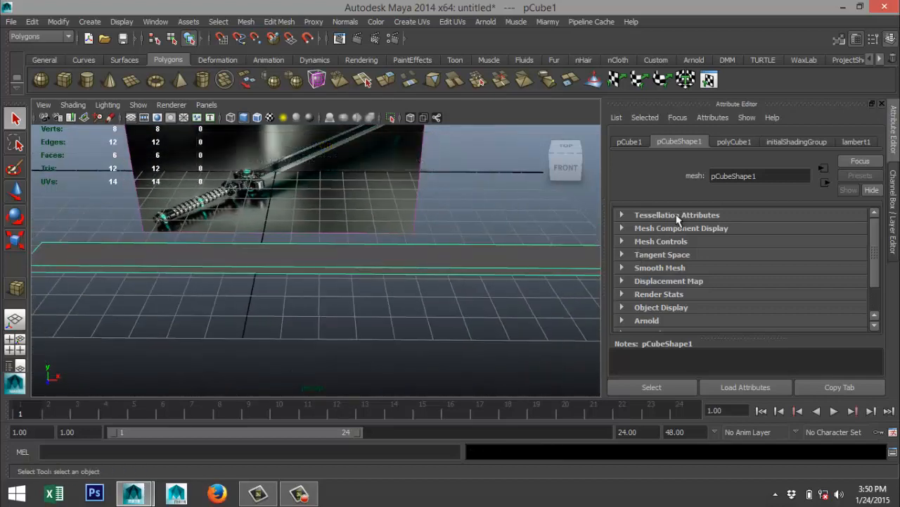
# Set the cube's height subdivisions to 2 in its creation history.
pyautogui.click(630, 142)
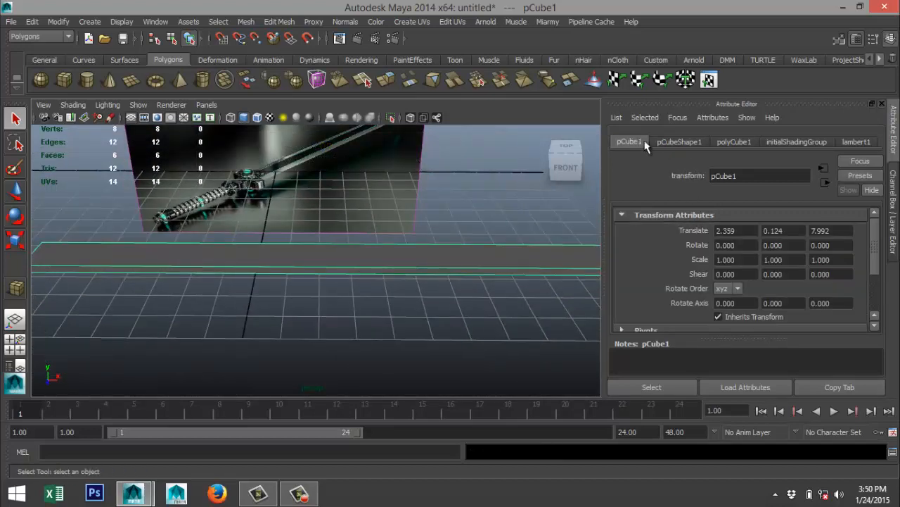
pyautogui.click(737, 143)
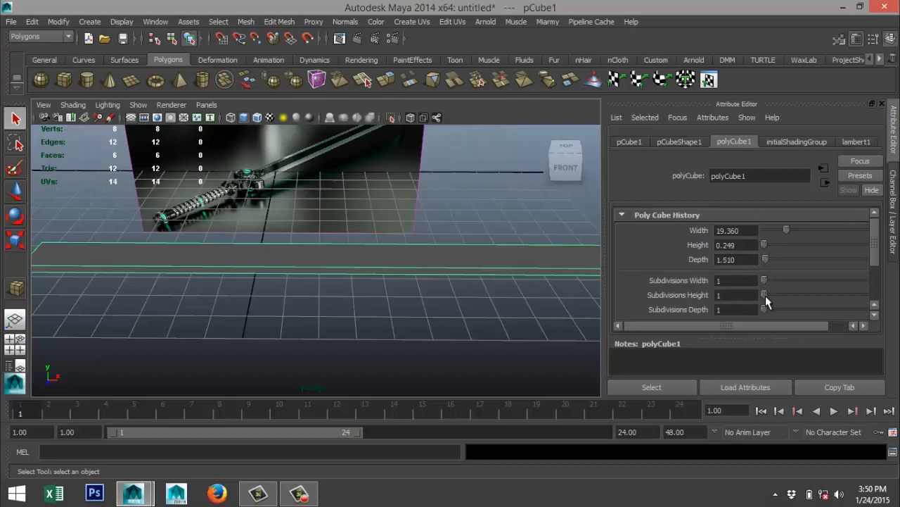
pyautogui.moveTo(765, 296); pyautogui.dragTo(767, 296)
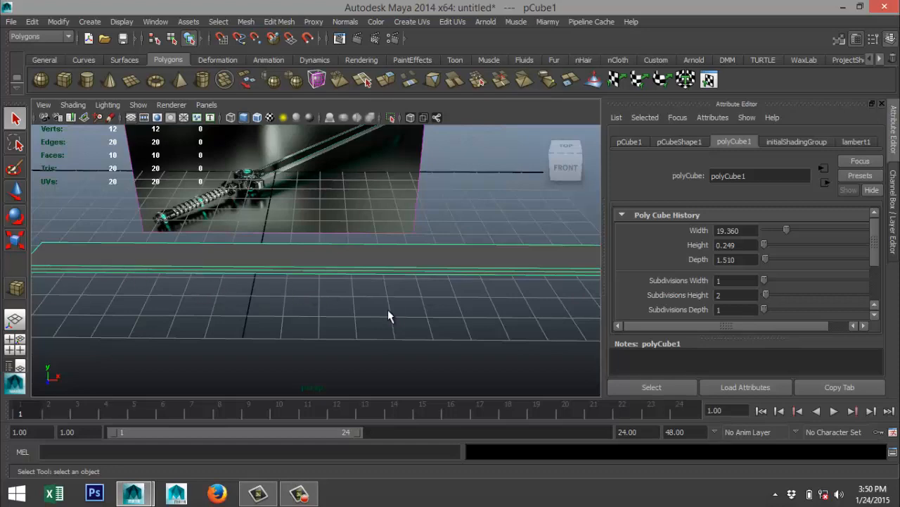
# Insert an edge loop across the blade block near its +X end, using the Equal distance from edge option.
pyautogui.keyDown('alt'); pyautogui.moveTo(399, 313); pyautogui.dragTo(365, 361, button='middle'); pyautogui.keyUp('alt')
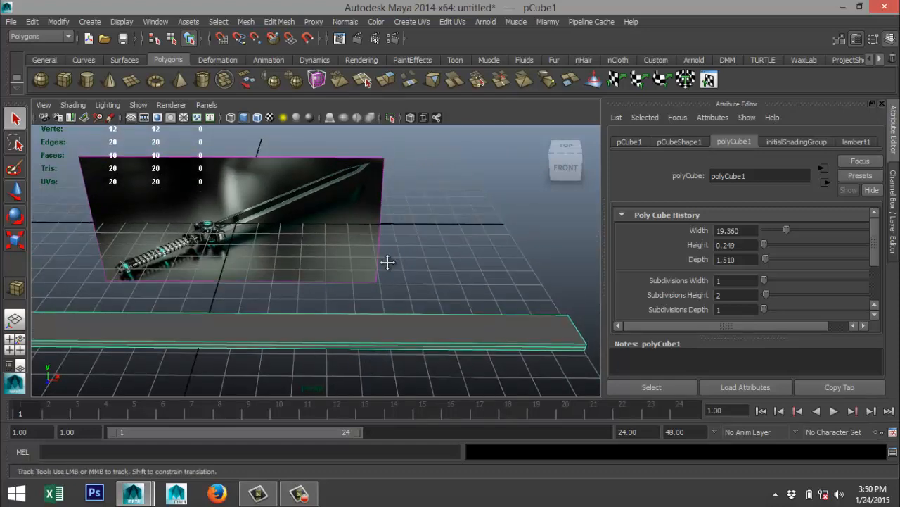
pyautogui.keyDown('alt'); pyautogui.moveTo(388, 262); pyautogui.dragTo(361, 290, button='middle'); pyautogui.keyUp('alt')
pyautogui.scroll(4, 331, 246)
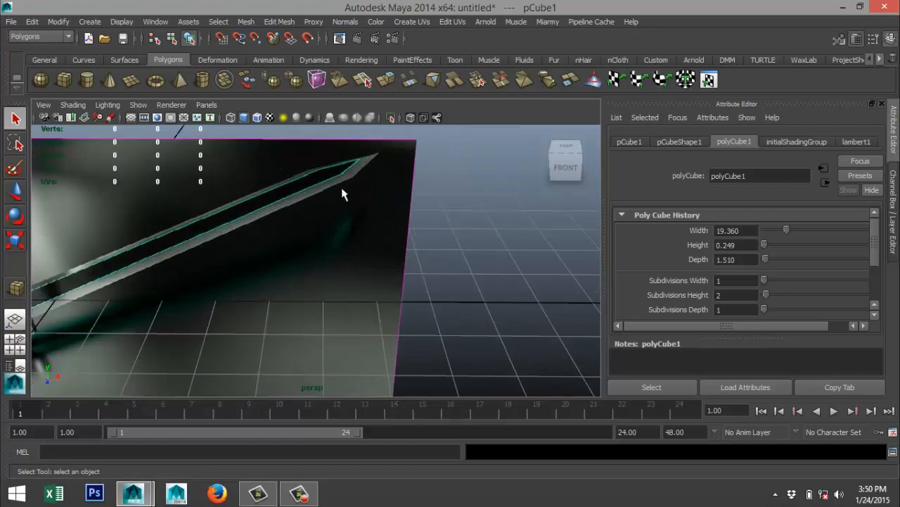
pyautogui.scroll(-5, 365, 221)
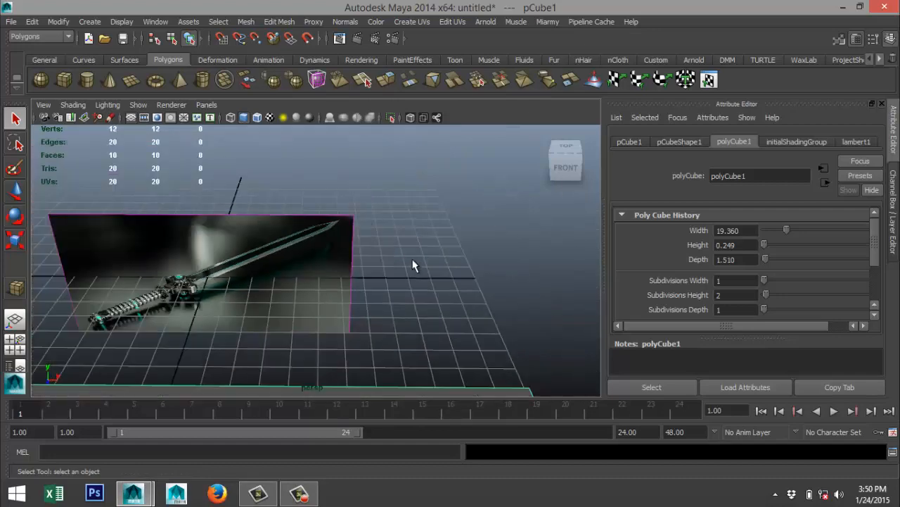
pyautogui.keyDown('alt'); pyautogui.moveTo(413, 265); pyautogui.dragTo(388, 191, button='middle'); pyautogui.keyUp('alt')
pyautogui.scroll(-3, 400, 225)
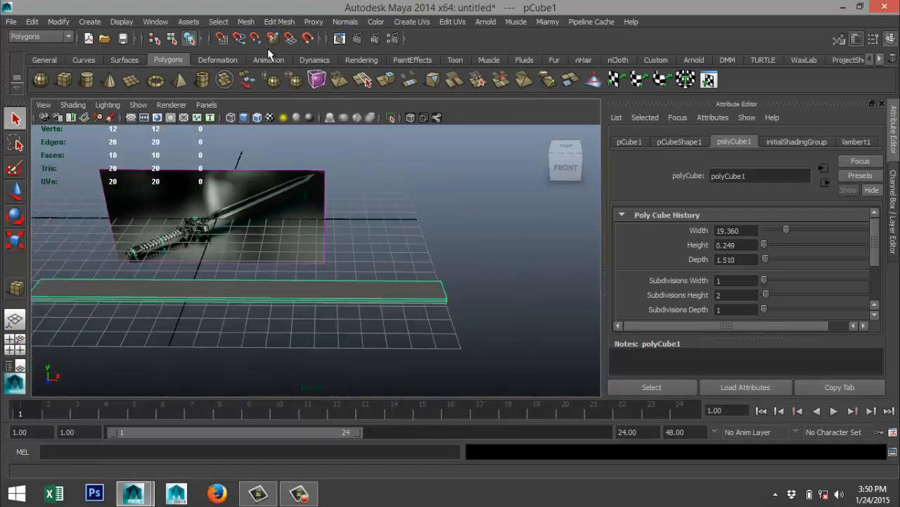
pyautogui.click(277, 22)
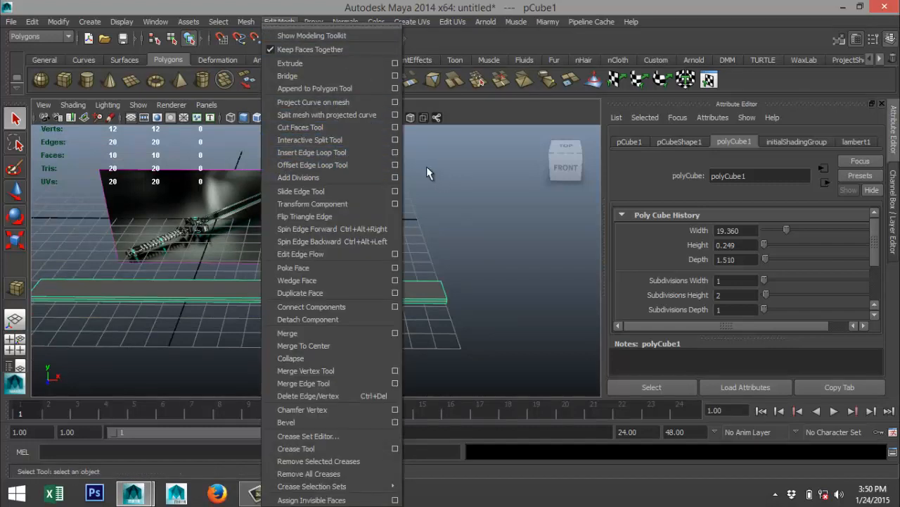
pyautogui.click(396, 152)
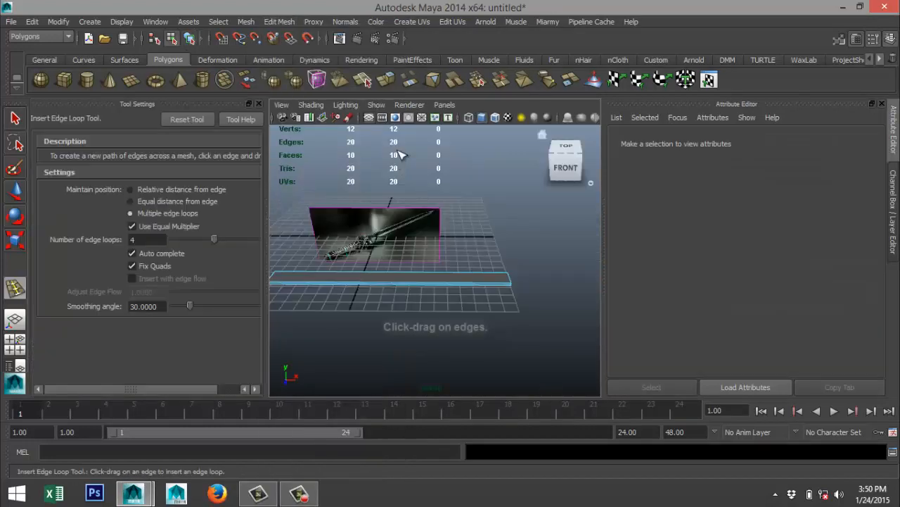
pyautogui.click(129, 202)
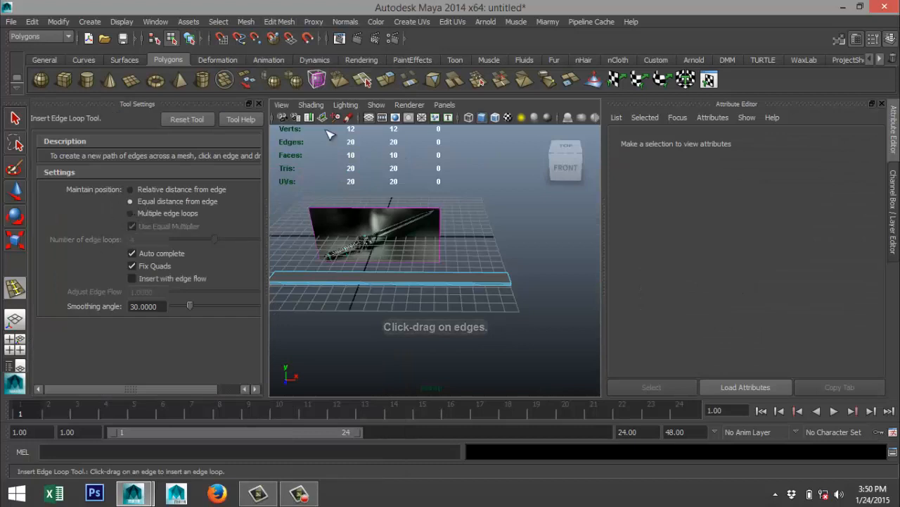
pyautogui.click(258, 103)
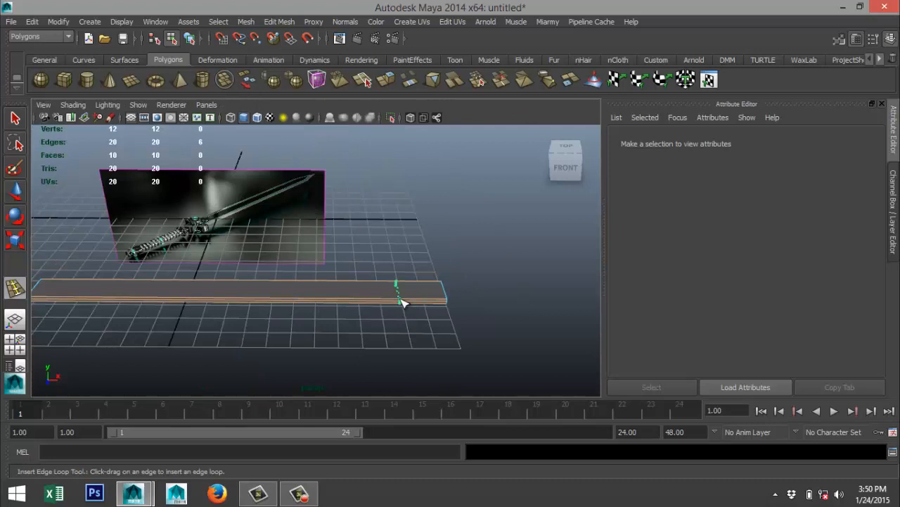
pyautogui.moveTo(400, 302); pyautogui.dragTo(392, 303)
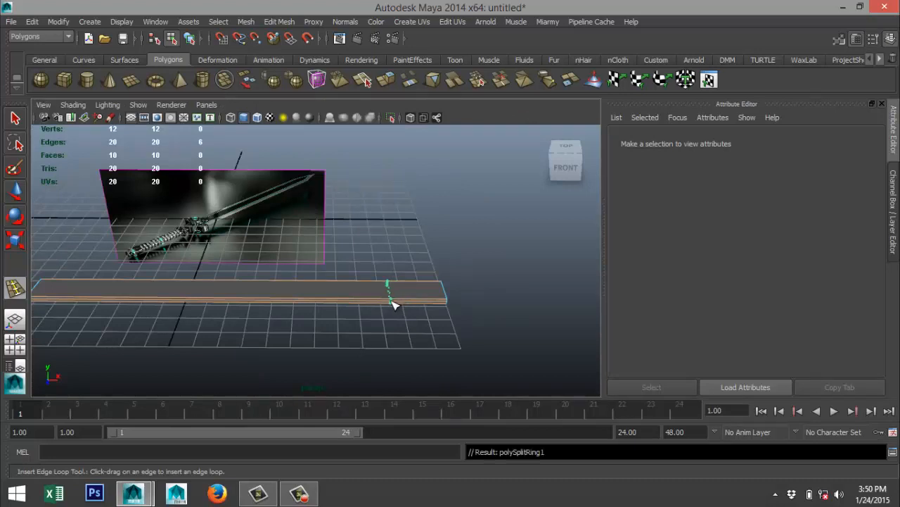
# Show the blade block in an enlarged top view with shaded display, focused on its +X end.
pyautogui.click(14, 350)
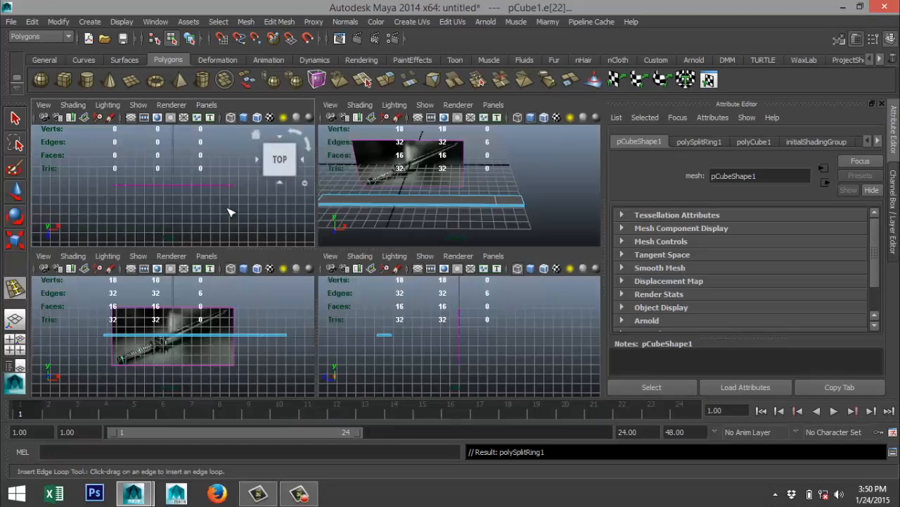
pyautogui.press('space')
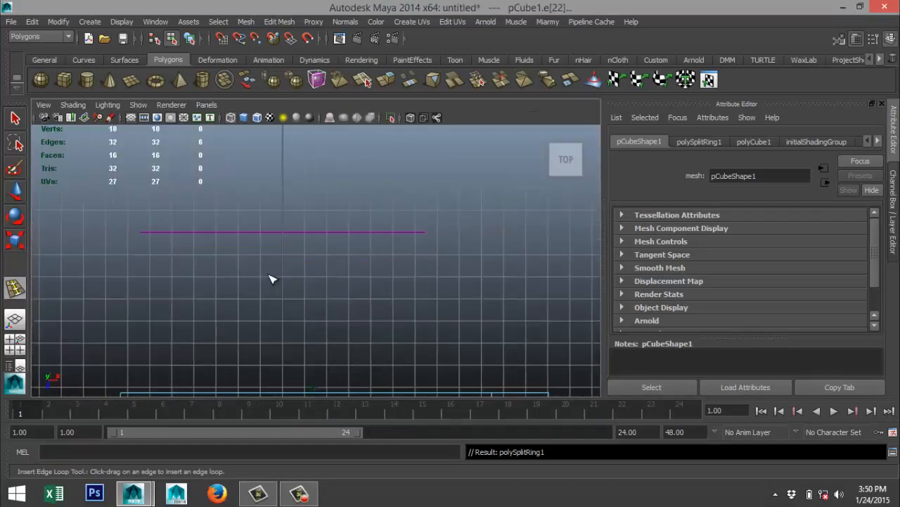
pyautogui.press('f')
pyautogui.press('5')
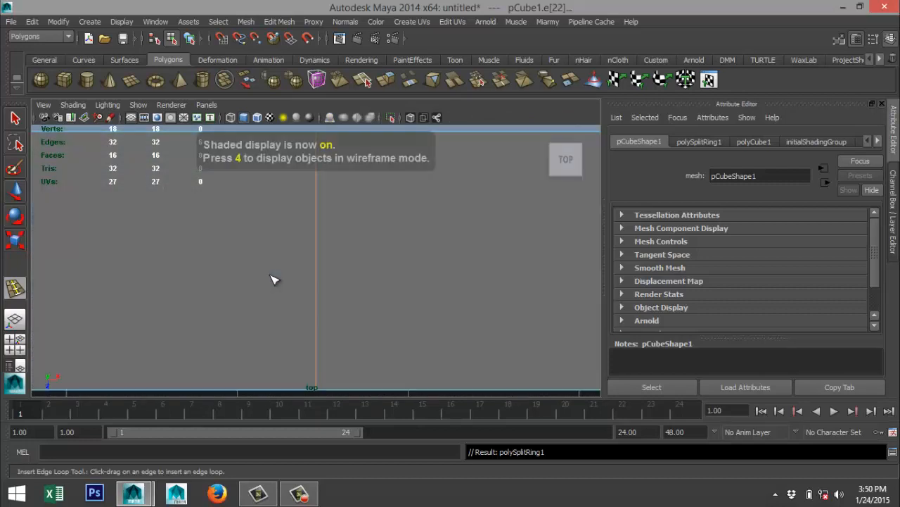
pyautogui.scroll(-3, 274, 278)
pyautogui.scroll(2, 462, 301)
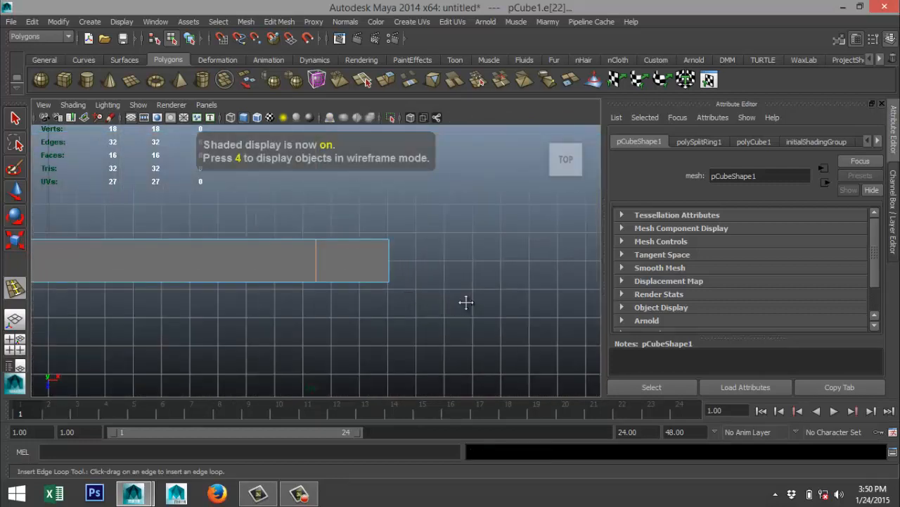
pyautogui.keyDown('alt'); pyautogui.moveTo(466, 302); pyautogui.dragTo(387, 307, button='middle'); pyautogui.keyUp('alt')
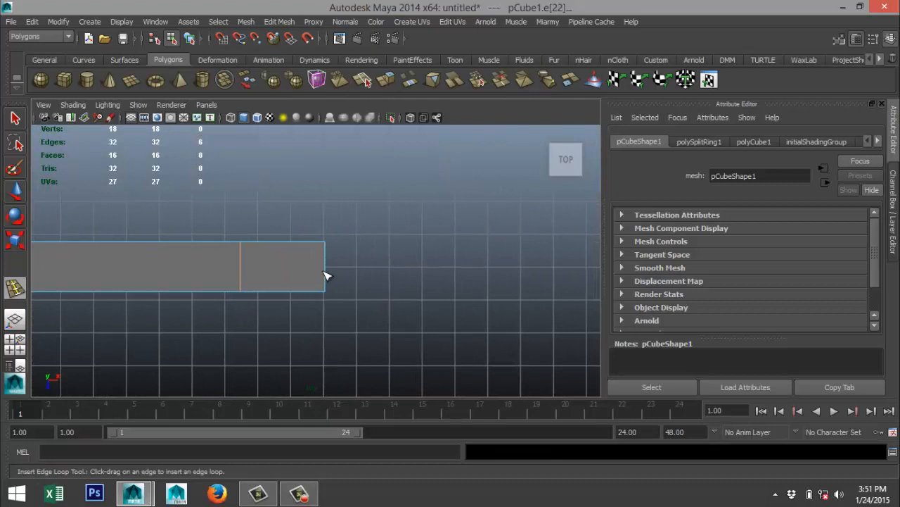
# Scale the six vertices at the blade block's +X end together along Z to form a pointed tip.
pyautogui.moveTo(324, 272); pyautogui.dragTo(272, 206, button='right')
pyautogui.moveTo(296, 233); pyautogui.dragTo(380, 357)
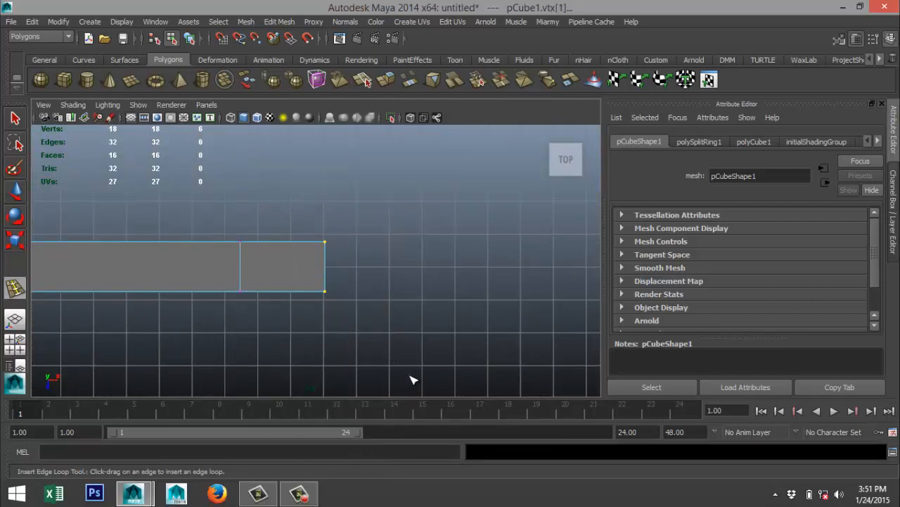
pyautogui.press('r')
pyautogui.moveTo(330, 328); pyautogui.dragTo(323, 266)
pyautogui.scroll(4, 350, 327)
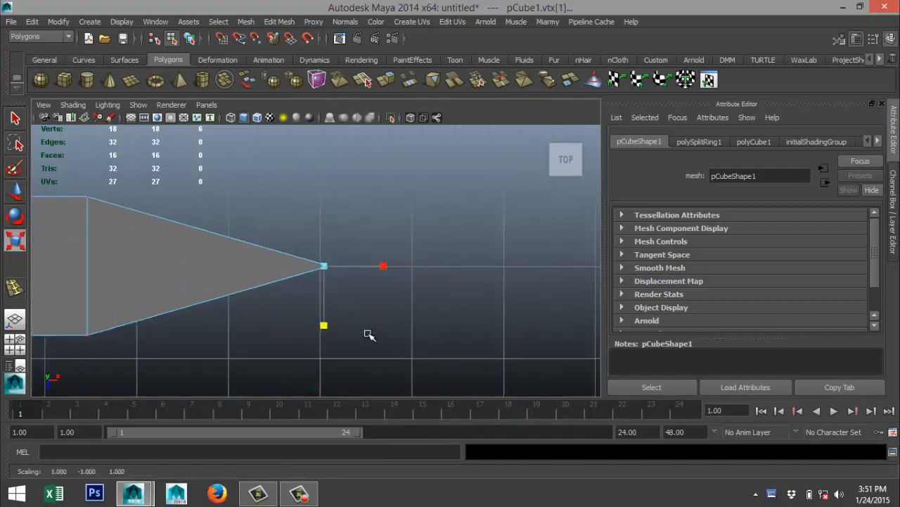
pyautogui.moveTo(315, 321); pyautogui.dragTo(315, 272)
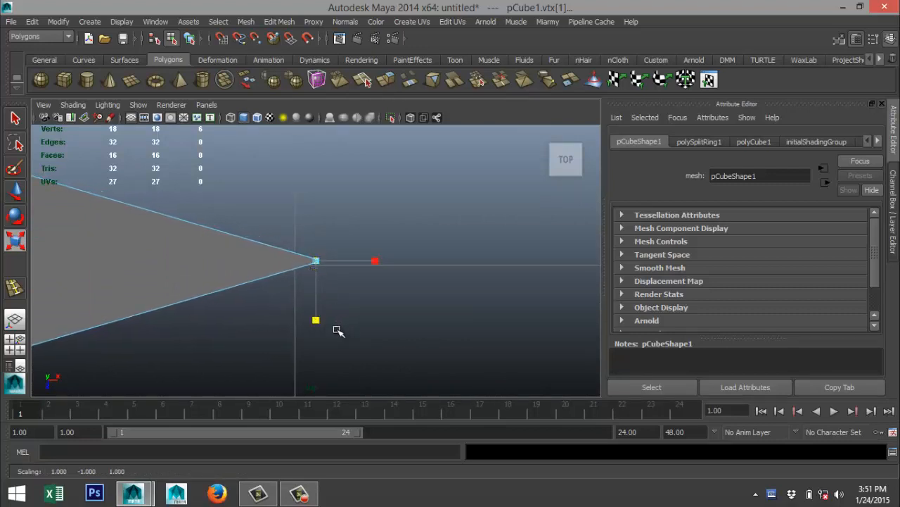
pyautogui.scroll(12, 334, 315)
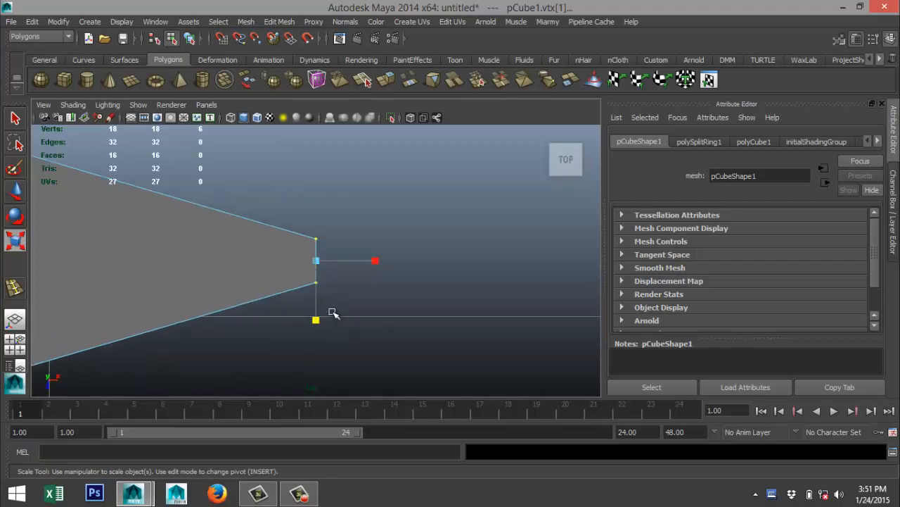
pyautogui.moveTo(315, 321); pyautogui.dragTo(316, 263)
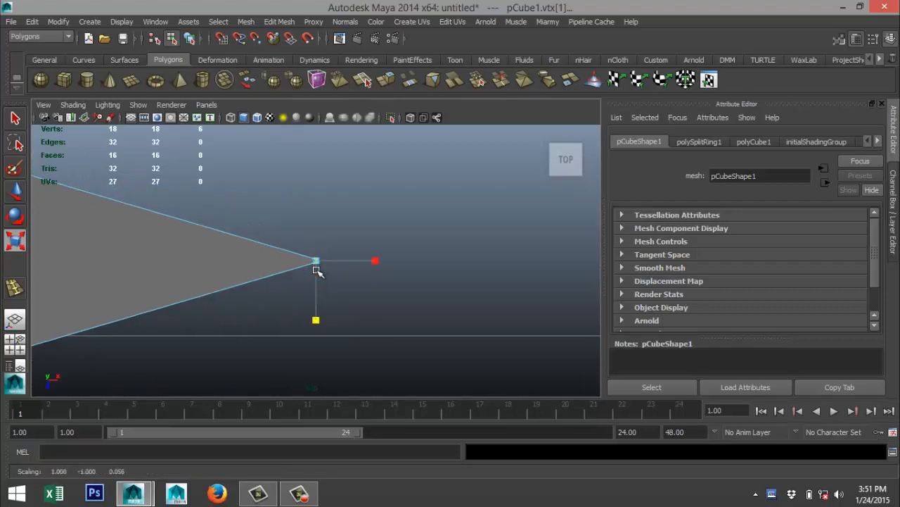
pyautogui.scroll(-3, 317, 307)
pyautogui.scroll(-1, 316, 310)
pyautogui.scroll(-1, 264, 332)
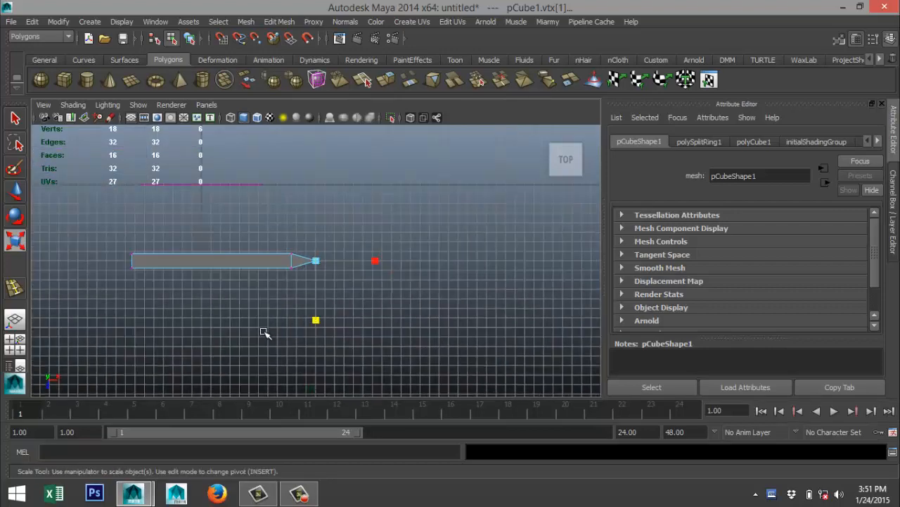
# Lengthen the blade's point by moving the tip vertices outward along X to about 12.97.
pyautogui.scroll(1, 265, 334)
pyautogui.scroll(2, 266, 331)
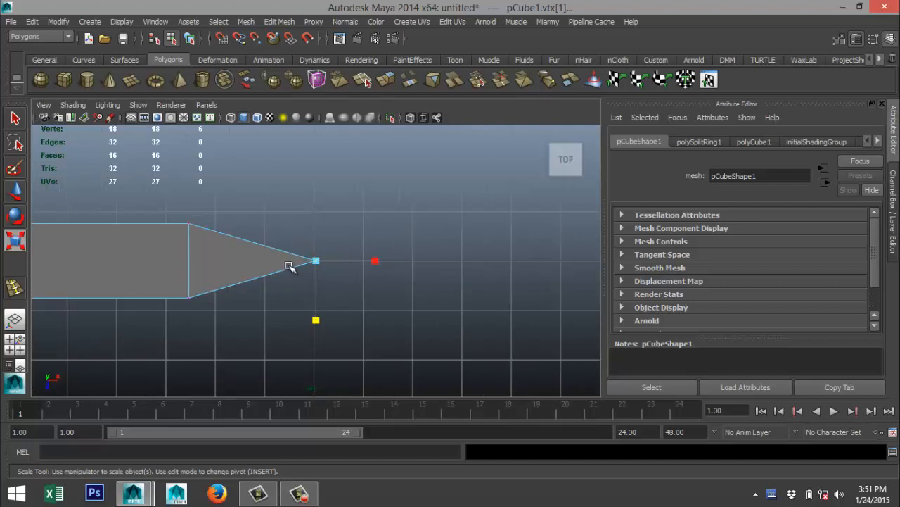
pyautogui.moveTo(289, 204); pyautogui.dragTo(234, 204, button='right')
pyautogui.press('w')
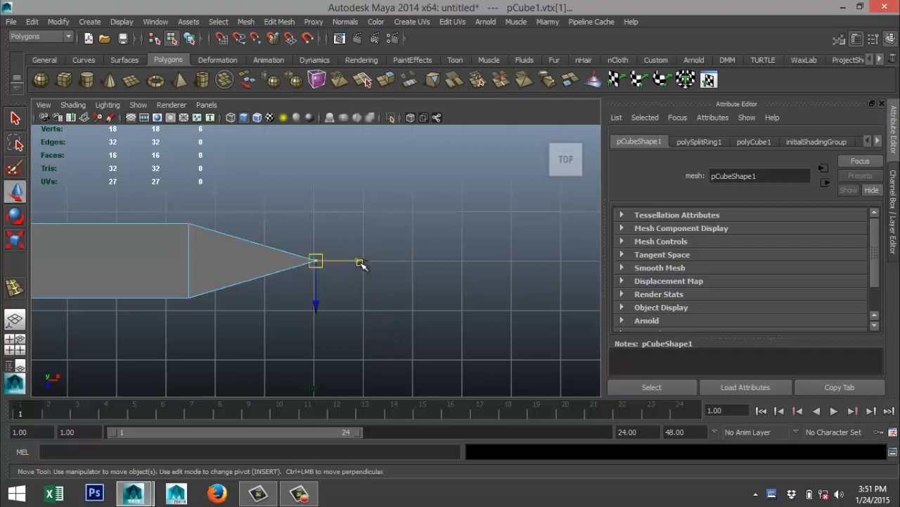
pyautogui.moveTo(360, 261); pyautogui.dragTo(407, 265)
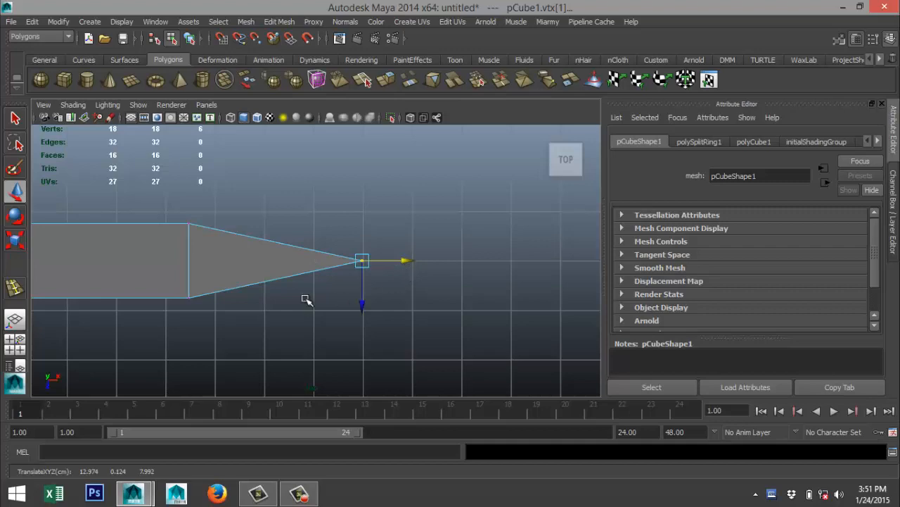
# Scale the blade's mid-height edge loop outward uniformly, leaving the edge across the flat back end out of the selection.
pyautogui.scroll(-2, 305, 302)
pyautogui.press('space')
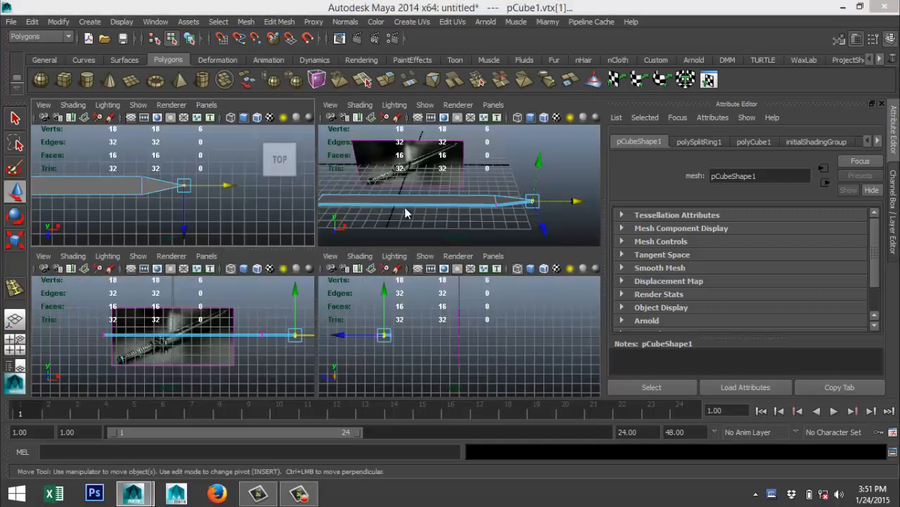
pyautogui.press('space')
pyautogui.scroll(2, 357, 255)
pyautogui.keyDown('alt'); pyautogui.moveTo(222, 285); pyautogui.dragTo(269, 255); pyautogui.keyUp('alt')
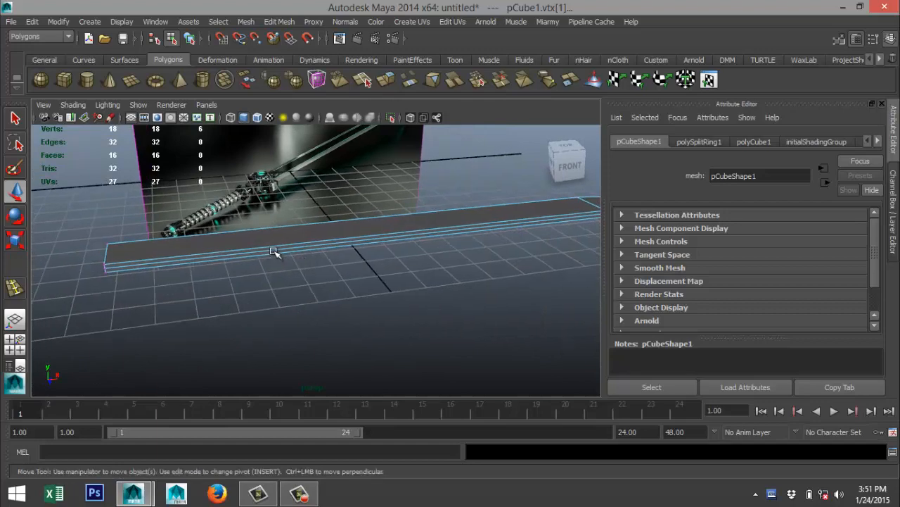
pyautogui.moveTo(274, 251); pyautogui.dragTo(295, 249, button='right')
pyautogui.scroll(3, 296, 248)
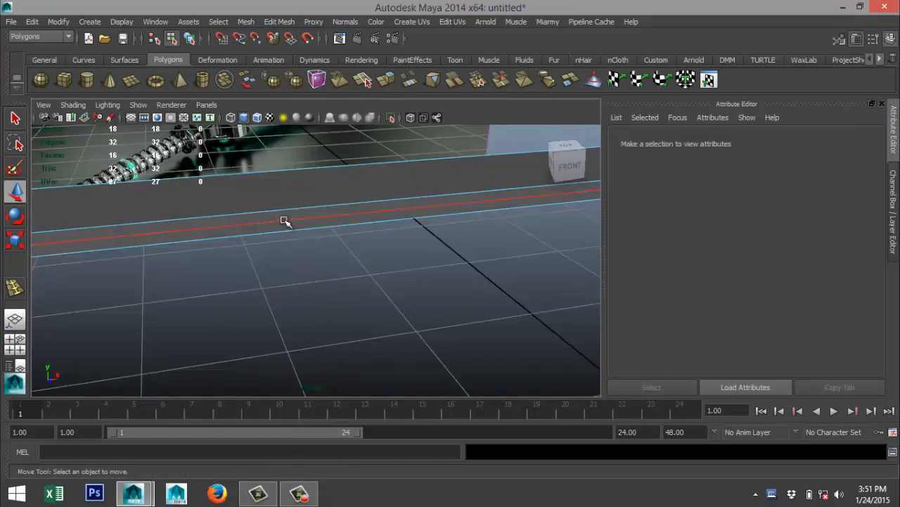
pyautogui.doubleClick(284, 221)
pyautogui.scroll(-5, 331, 259)
pyautogui.keyDown('alt'); pyautogui.moveTo(412, 310); pyautogui.dragTo(278, 299, button='middle'); pyautogui.keyUp('alt')
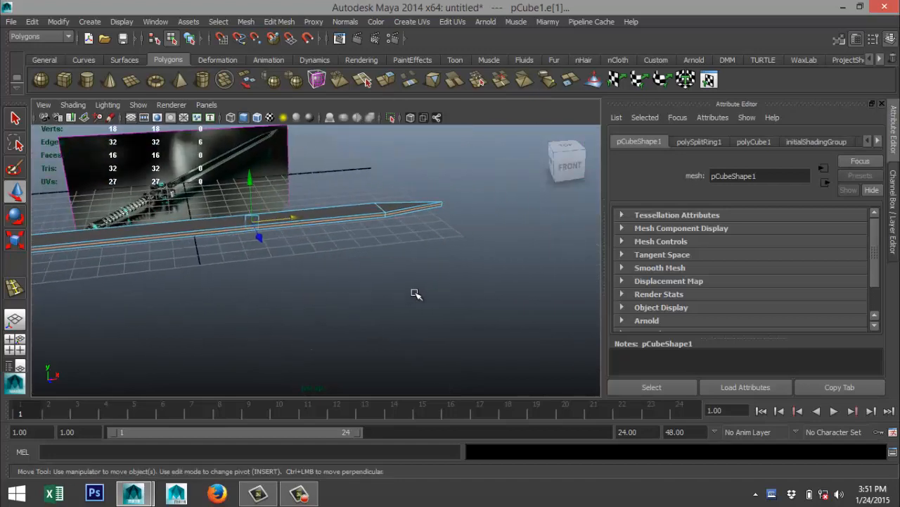
pyautogui.keyDown('alt'); pyautogui.moveTo(415, 294); pyautogui.dragTo(535, 284); pyautogui.keyUp('alt')
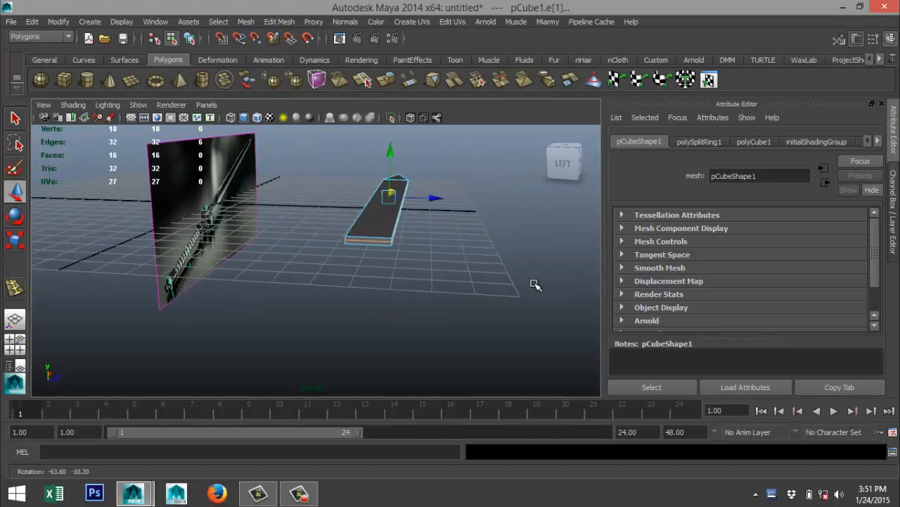
pyautogui.scroll(5, 469, 296)
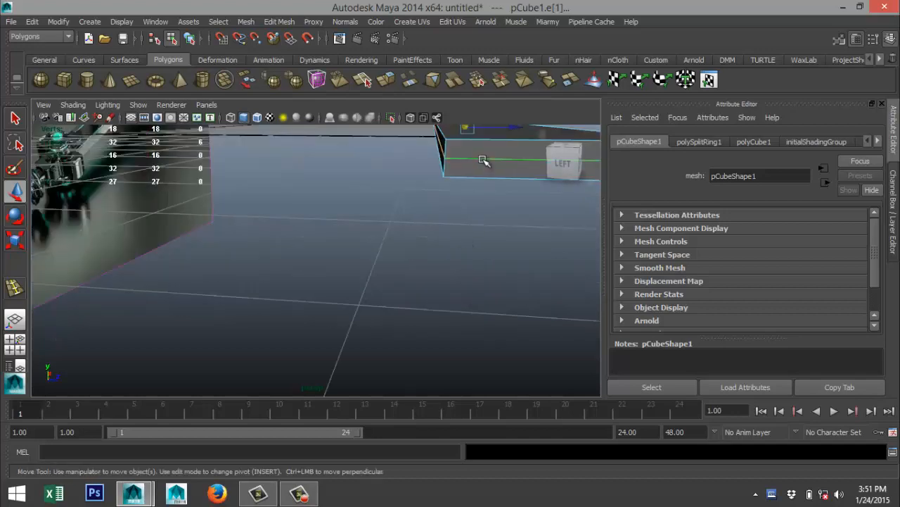
pyautogui.scroll(-6, 460, 268)
pyautogui.keyDown('alt'); pyautogui.moveTo(458, 274); pyautogui.dragTo(414, 296); pyautogui.keyUp('alt')
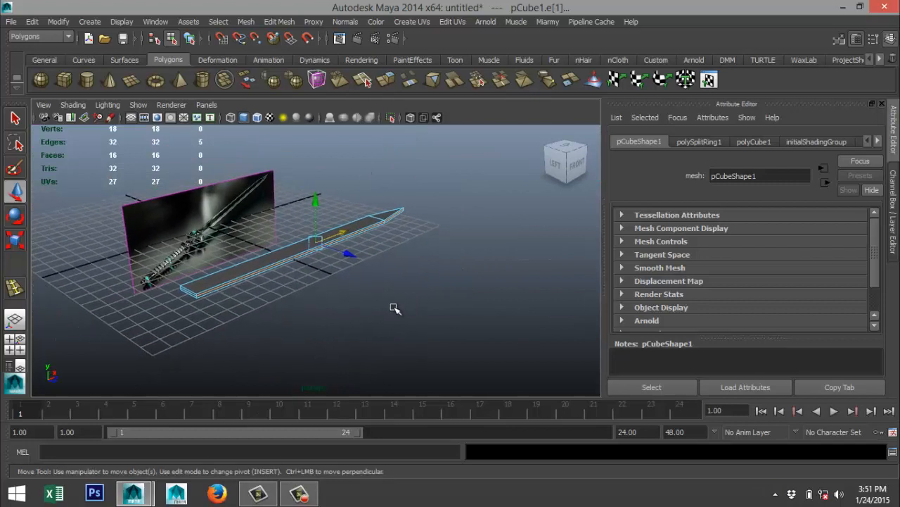
pyautogui.press('r')
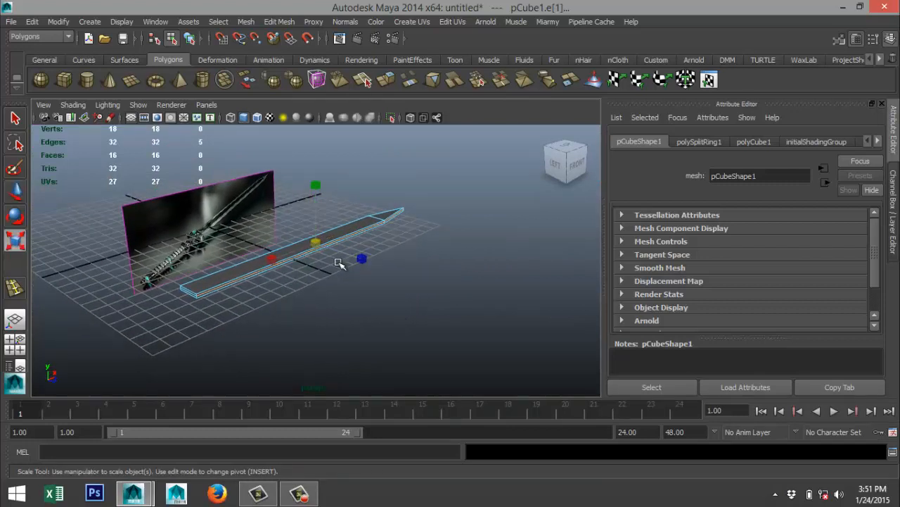
pyautogui.moveTo(318, 243); pyautogui.dragTo(339, 246)
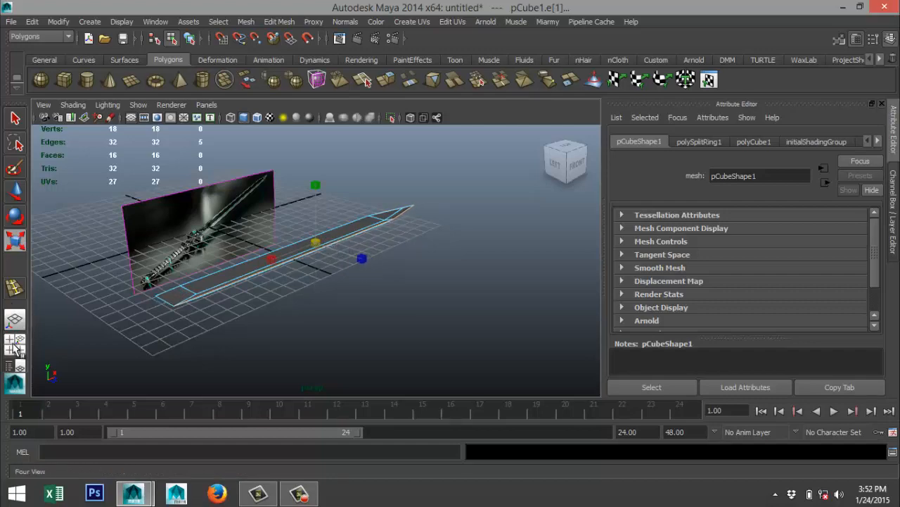
# Widen the selected mid-height edges along Z by a factor of about 1.29 in the top view.
pyautogui.click(15, 343)
pyautogui.press('space')
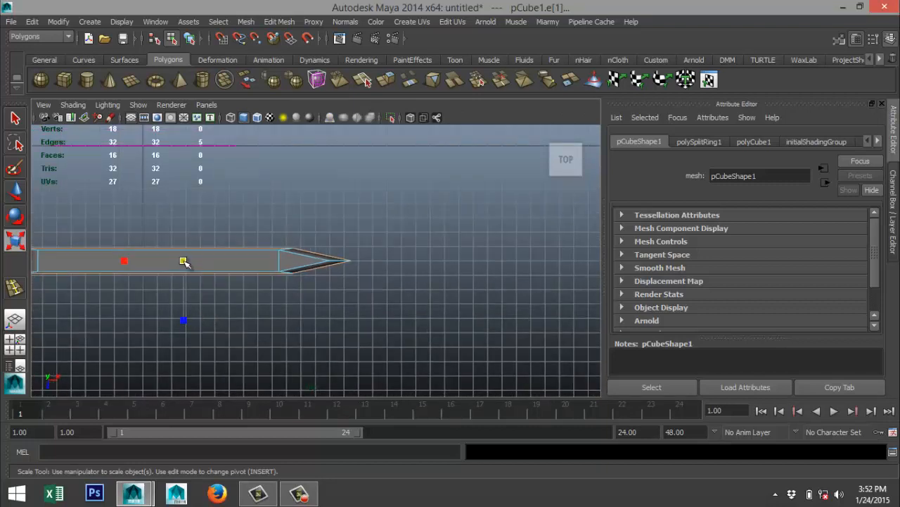
pyautogui.moveTo(184, 261); pyautogui.dragTo(184, 262)
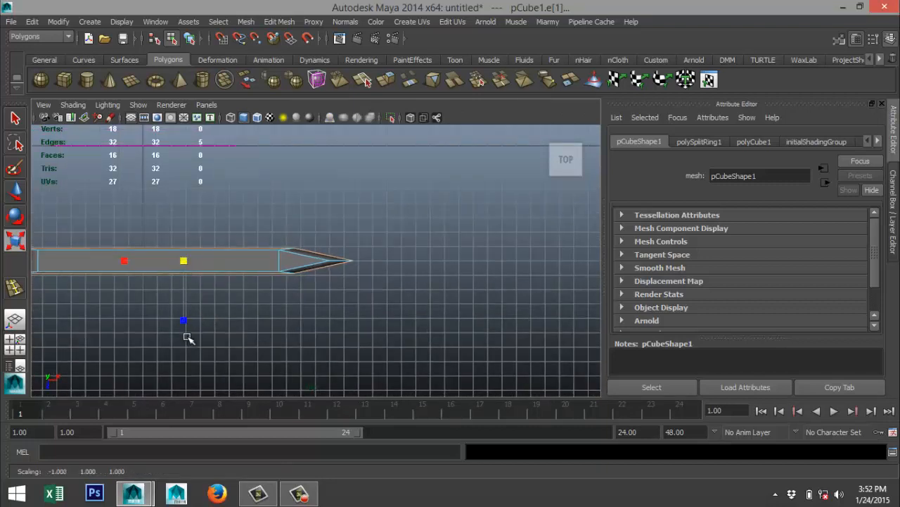
pyautogui.moveTo(184, 322); pyautogui.dragTo(185, 333)
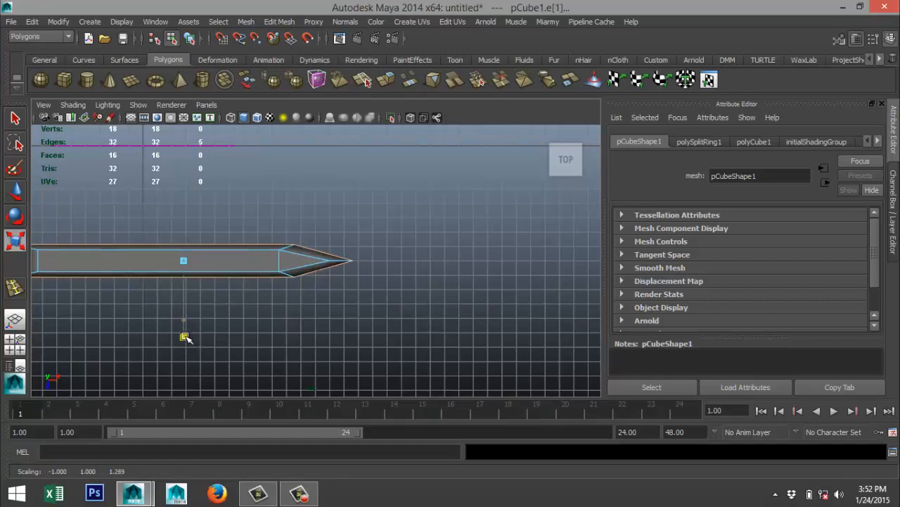
# Flatten the blade's back end by moving its two protruding mid-height vertices along X to about -7.36, in line with the end face.
pyautogui.keyDown('alt'); pyautogui.moveTo(137, 338); pyautogui.dragTo(292, 320, button='middle'); pyautogui.keyUp('alt')
pyautogui.scroll(3, 286, 321)
pyautogui.keyDown('alt'); pyautogui.moveTo(215, 312); pyautogui.dragTo(330, 343, button='middle'); pyautogui.keyUp('alt')
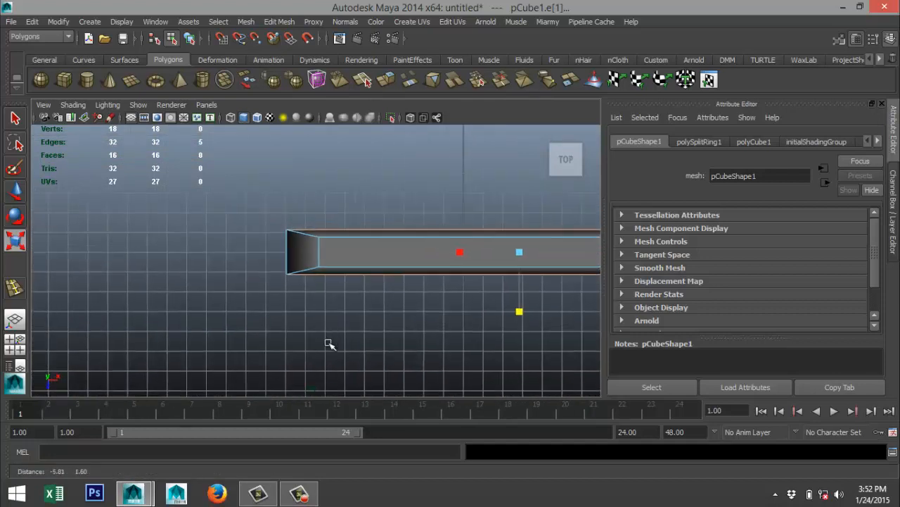
pyautogui.moveTo(286, 251); pyautogui.dragTo(239, 210, button='right')
pyautogui.moveTo(288, 262); pyautogui.dragTo(299, 327)
pyautogui.press('w')
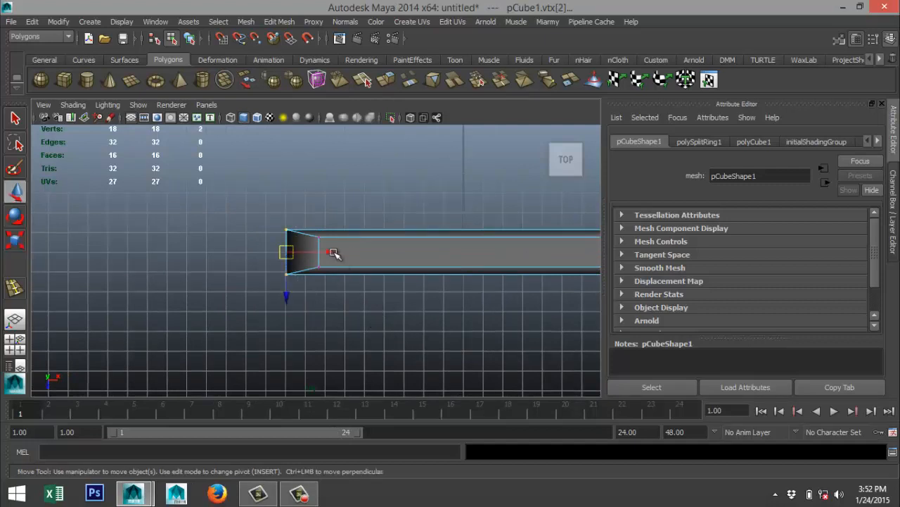
pyautogui.moveTo(333, 254); pyautogui.dragTo(363, 252)
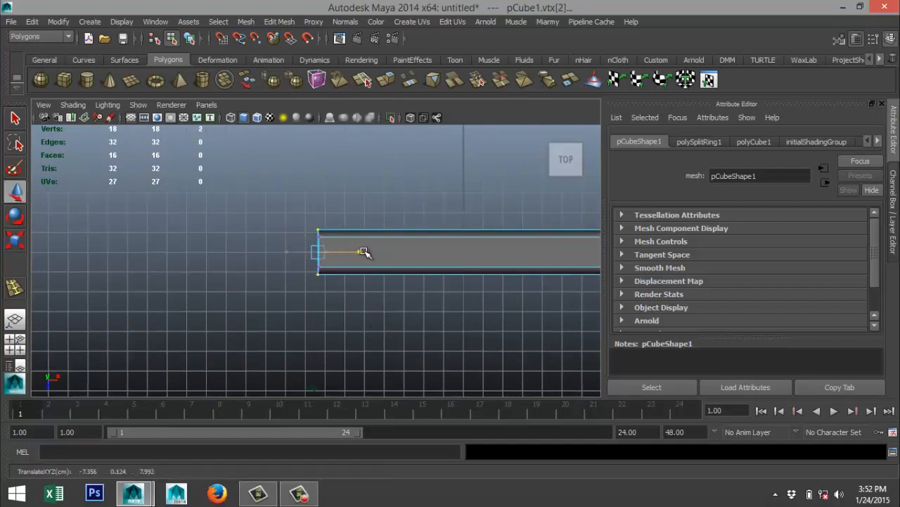
# Examine the bevelled blade in the perspective view and the guard area of the sword on the reference image.
pyautogui.click(15, 344)
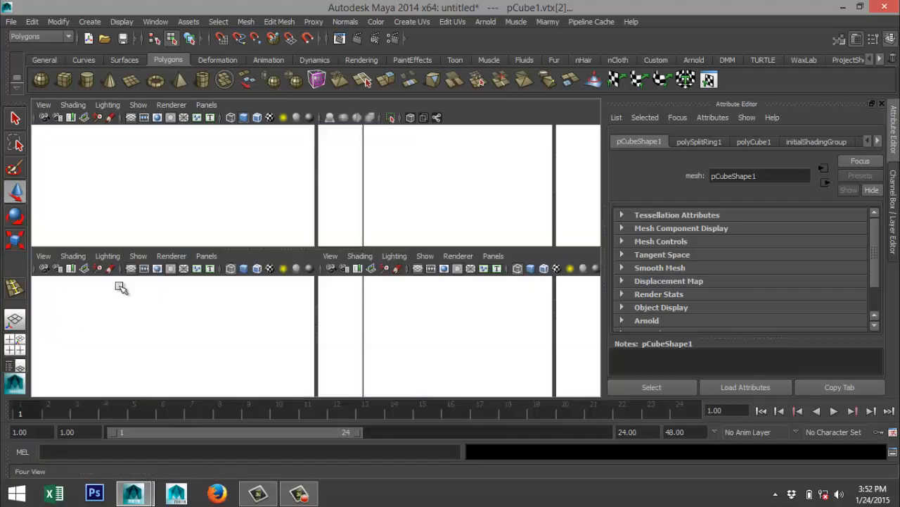
pyautogui.press('space')
pyautogui.scroll(4, 405, 269)
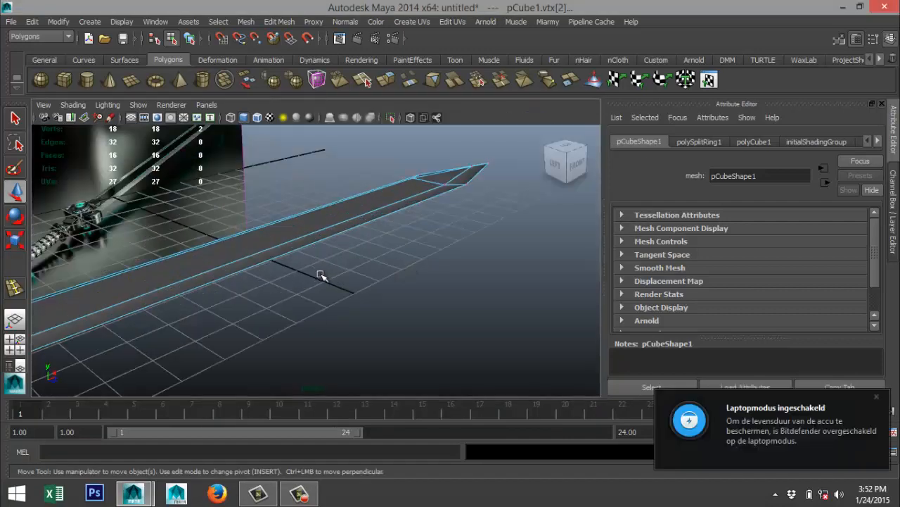
pyautogui.keyDown('alt'); pyautogui.moveTo(300, 272); pyautogui.dragTo(335, 291); pyautogui.keyUp('alt')
pyautogui.keyDown('alt'); pyautogui.moveTo(412, 293); pyautogui.dragTo(376, 305); pyautogui.keyUp('alt')
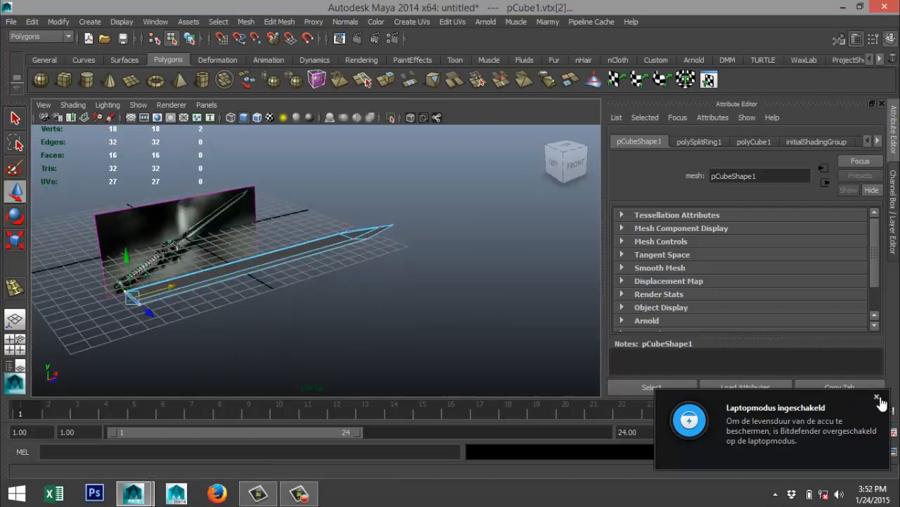
pyautogui.click(879, 398)
pyautogui.scroll(-4, 445, 299)
pyautogui.scroll(7, 451, 298)
pyautogui.keyDown('alt'); pyautogui.moveTo(460, 283); pyautogui.dragTo(408, 286); pyautogui.keyUp('alt')
pyautogui.keyDown('alt'); pyautogui.moveTo(311, 259); pyautogui.dragTo(481, 314, button='middle'); pyautogui.keyUp('alt')
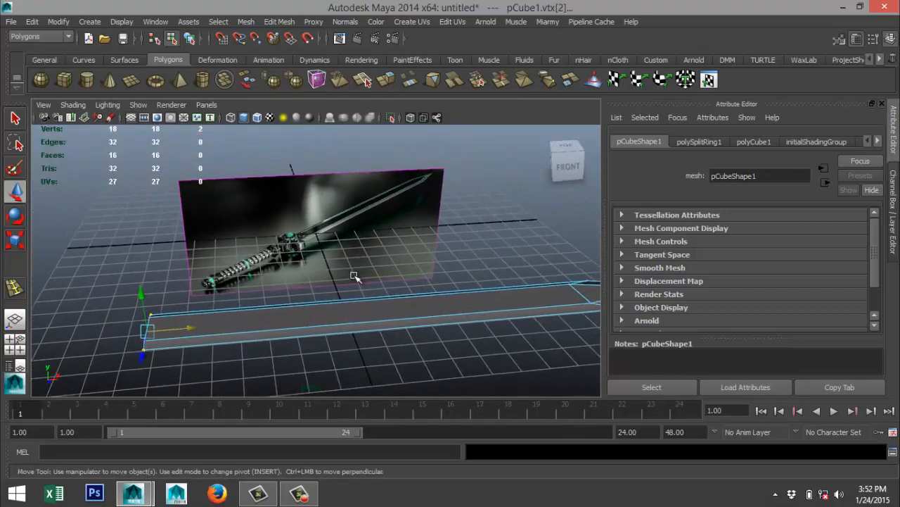
pyautogui.scroll(5, 354, 273)
pyautogui.scroll(5, 326, 258)
pyautogui.keyDown('alt'); pyautogui.moveTo(287, 238); pyautogui.dragTo(338, 288, button='middle'); pyautogui.keyUp('alt')
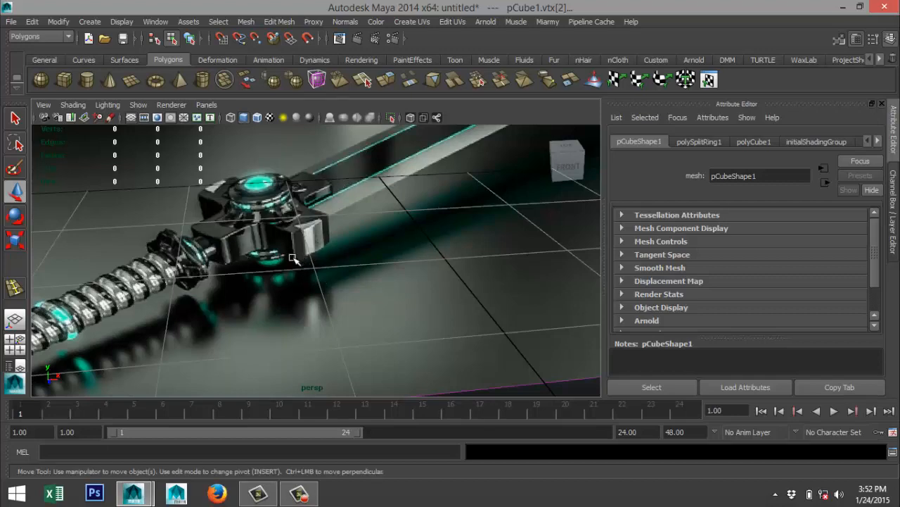
pyautogui.scroll(-10, 294, 255)
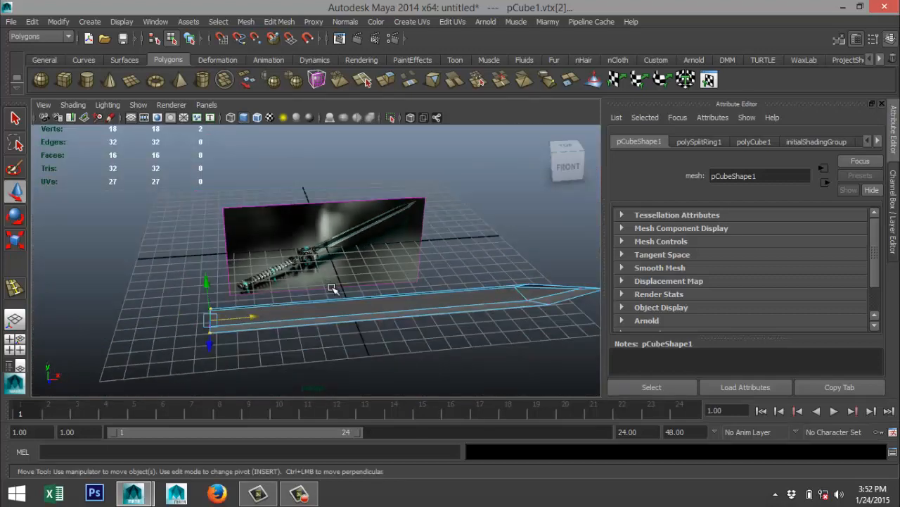
# Create a polygon cube about 1.93 wide, 1.21 high and 5.29 deep near the blade's back end for the guard.
pyautogui.keyDown('alt'); pyautogui.moveTo(329, 283); pyautogui.dragTo(275, 129, button='middle'); pyautogui.keyUp('alt')
pyautogui.keyDown('alt'); pyautogui.moveTo(271, 217); pyautogui.dragTo(326, 234); pyautogui.keyUp('alt')
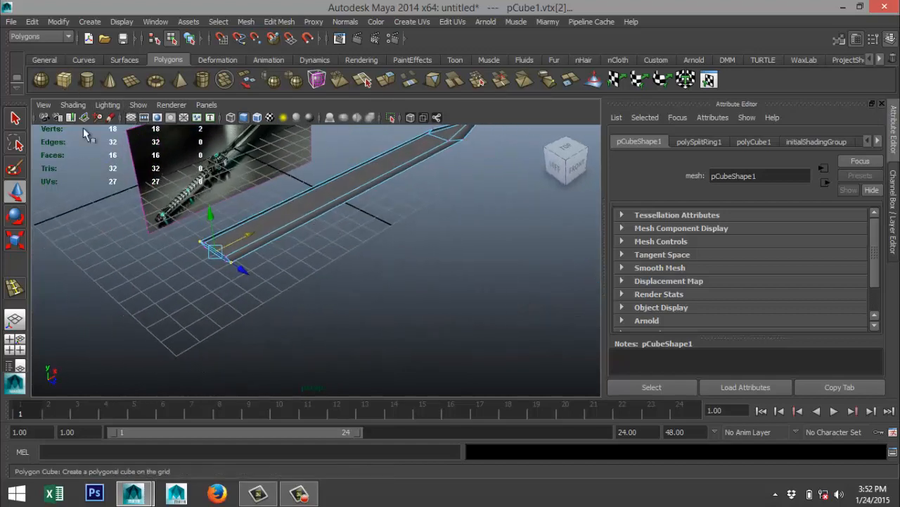
pyautogui.click(64, 80)
pyautogui.moveTo(129, 290)
pyautogui.mouseDown()
pyautogui.moveTo(184, 292)
pyautogui.moveTo(249, 326)
pyautogui.moveTo(202, 308)
pyautogui.moveTo(198, 276)
pyautogui.mouseUp()
# In the top view, line the new cube up with the blade and move it clear of the back end, to about X -14.38, Z 8.08.
pyautogui.click(15, 345)
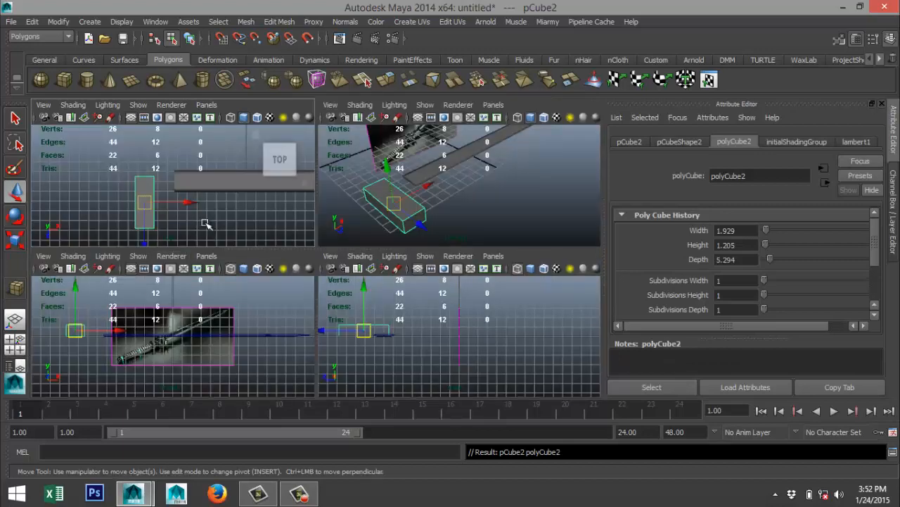
pyautogui.press('space')
pyautogui.moveTo(302, 296); pyautogui.dragTo(345, 293)
pyautogui.moveTo(305, 334); pyautogui.dragTo(301, 300)
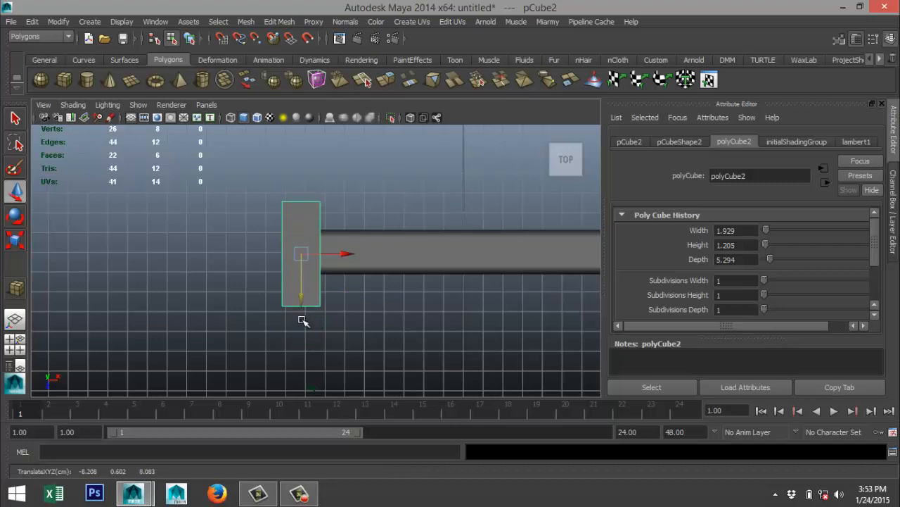
pyautogui.moveTo(337, 262); pyautogui.dragTo(226, 262)
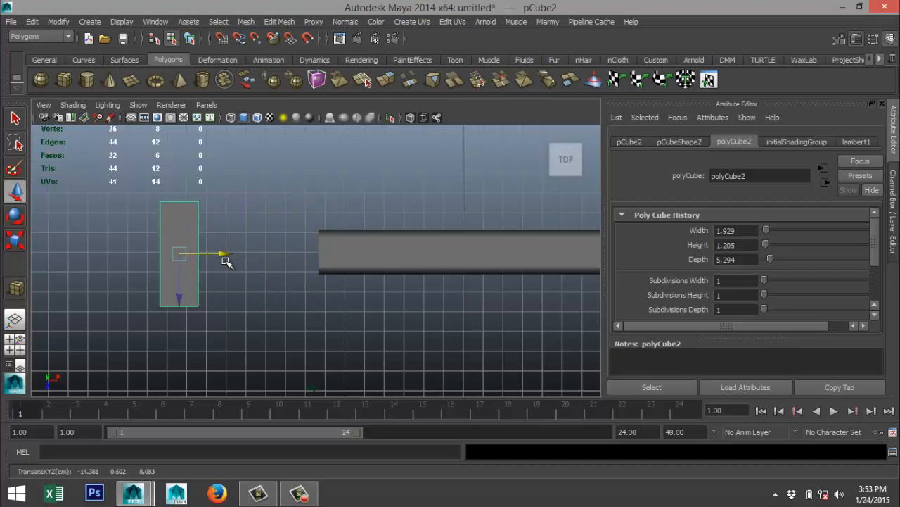
# Duplicate the guard cube and set the copy's Y rotation to -90 so the two boxes form a cross.
pyautogui.hotkey('ctrl', 'd')
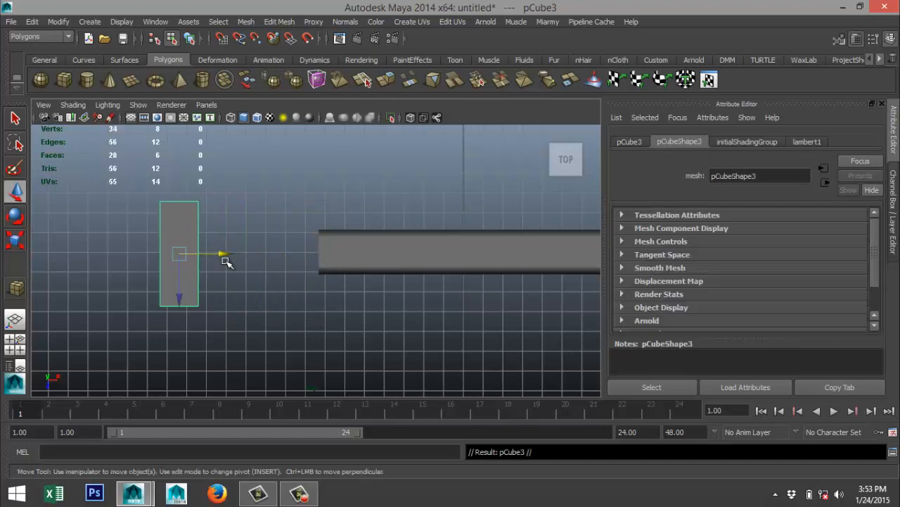
pyautogui.press('e')
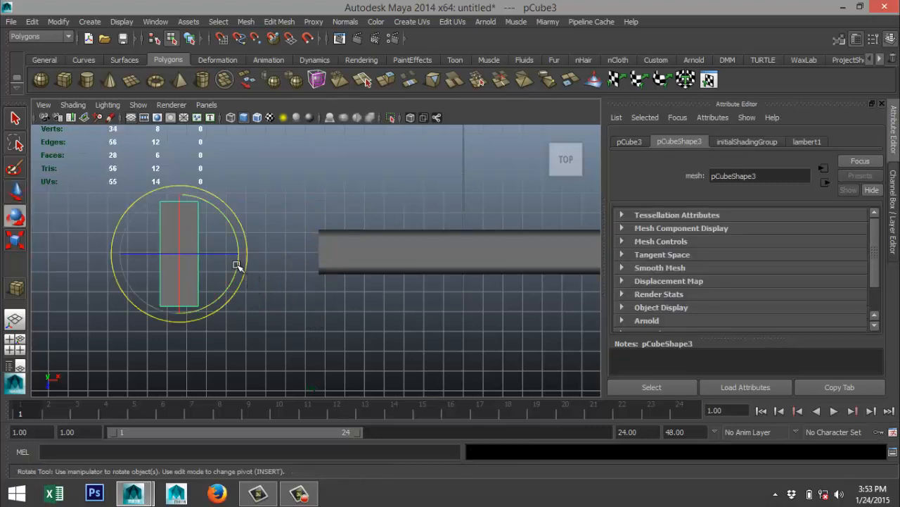
pyautogui.moveTo(237, 261); pyautogui.dragTo(175, 315)
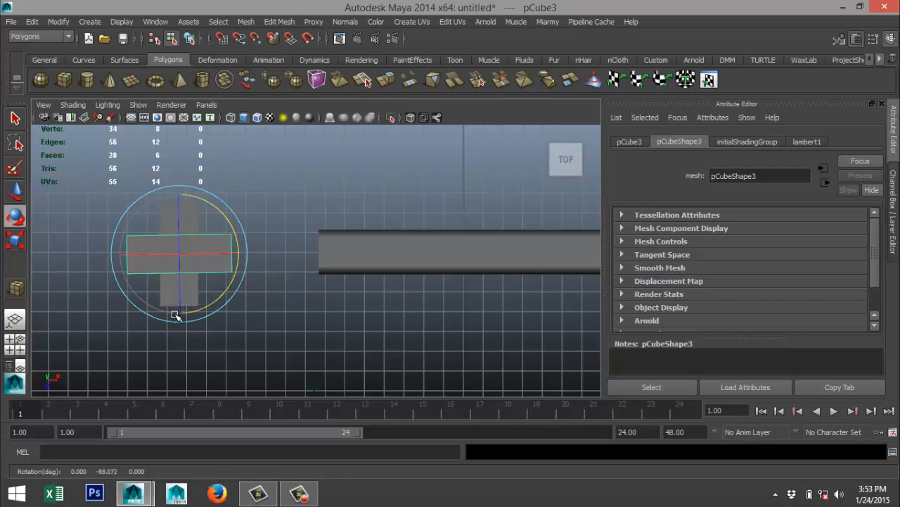
pyautogui.click(629, 143)
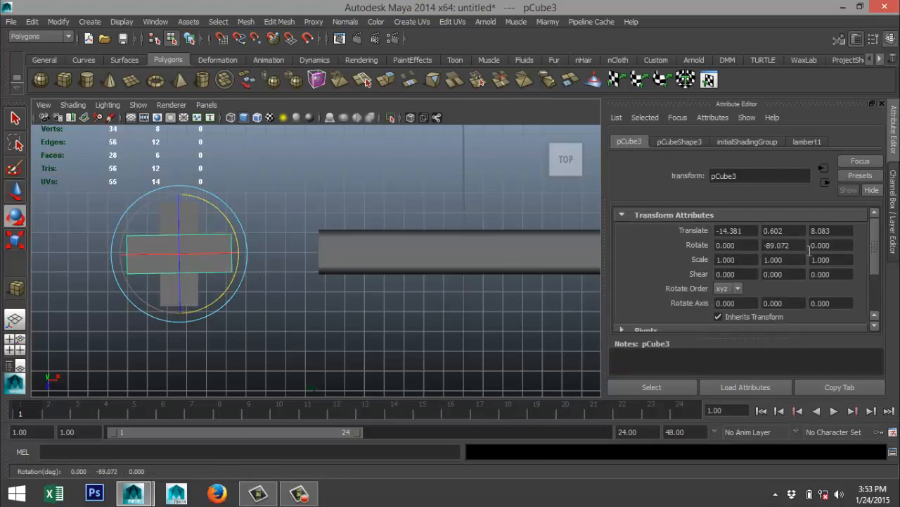
pyautogui.click(766, 245)
pyautogui.write('-90')
pyautogui.press('Return')
pyautogui.click(278, 360)
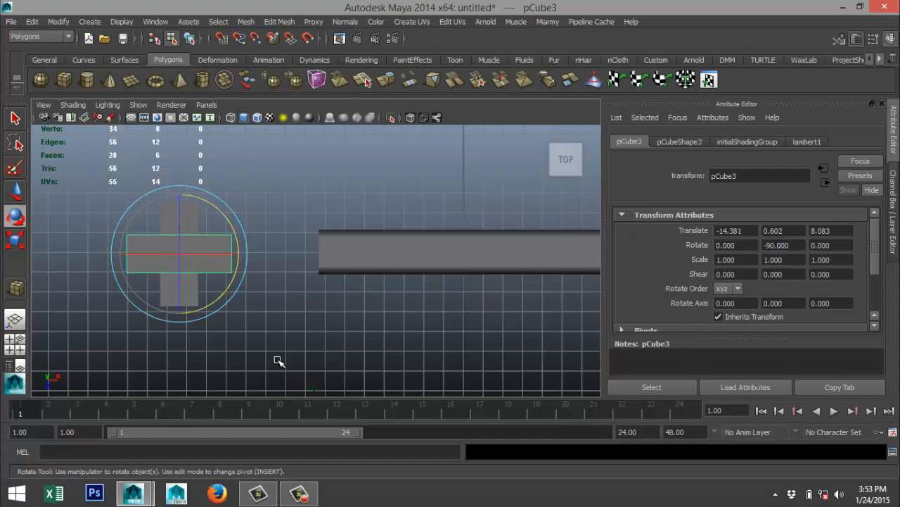
# Combine the two crossed boxes into one mesh and center its pivot.
pyautogui.moveTo(103, 186); pyautogui.dragTo(256, 348)
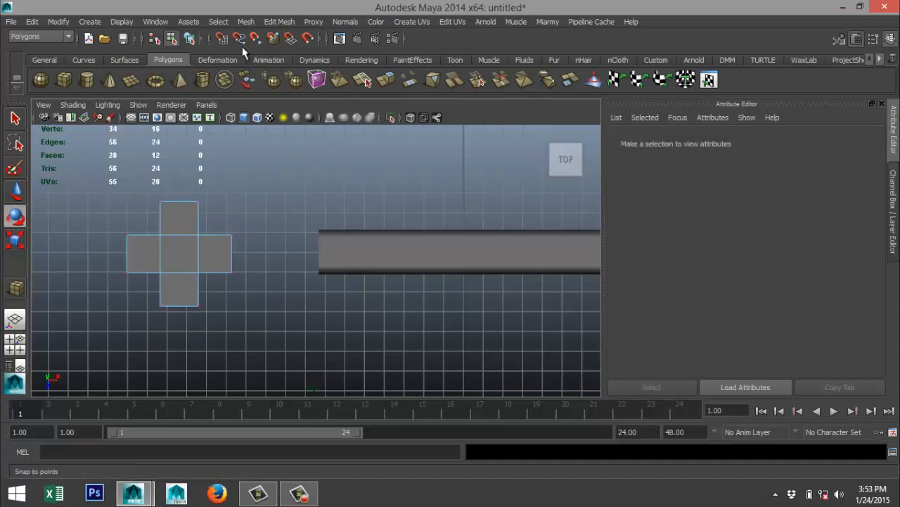
pyautogui.moveTo(178, 205); pyautogui.dragTo(234, 191, button='right')
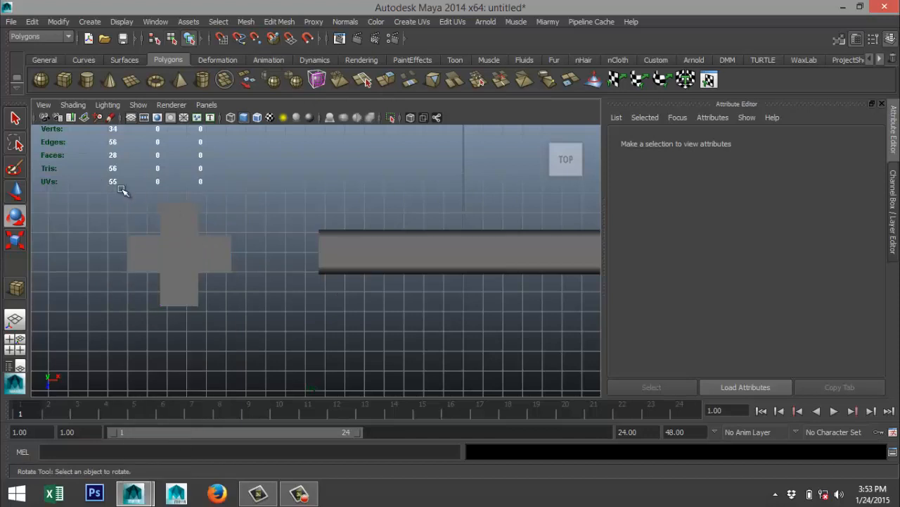
pyautogui.moveTo(121, 187); pyautogui.dragTo(261, 358)
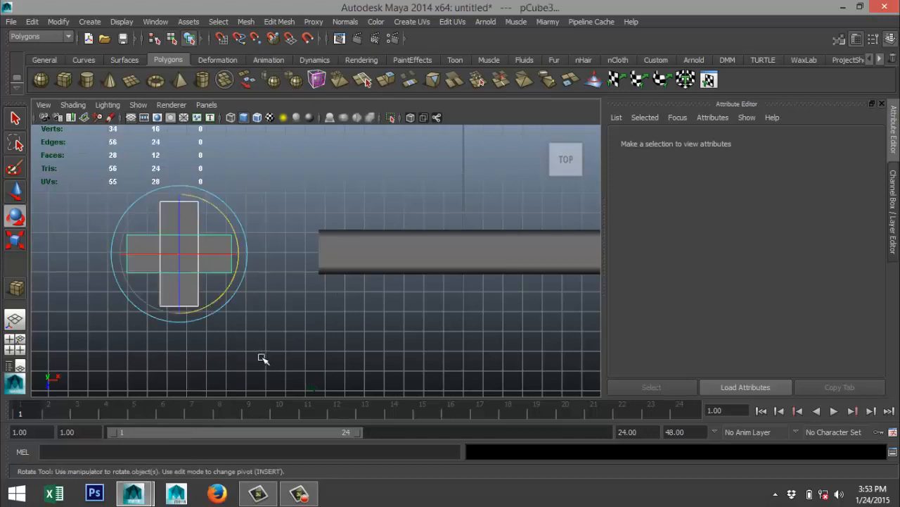
pyautogui.click(246, 21)
pyautogui.click(264, 41)
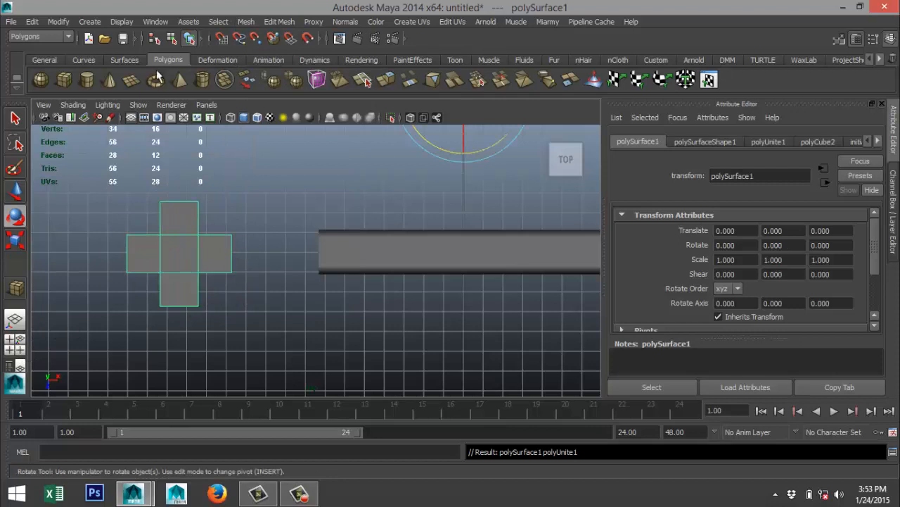
pyautogui.click(58, 22)
pyautogui.click(102, 147)
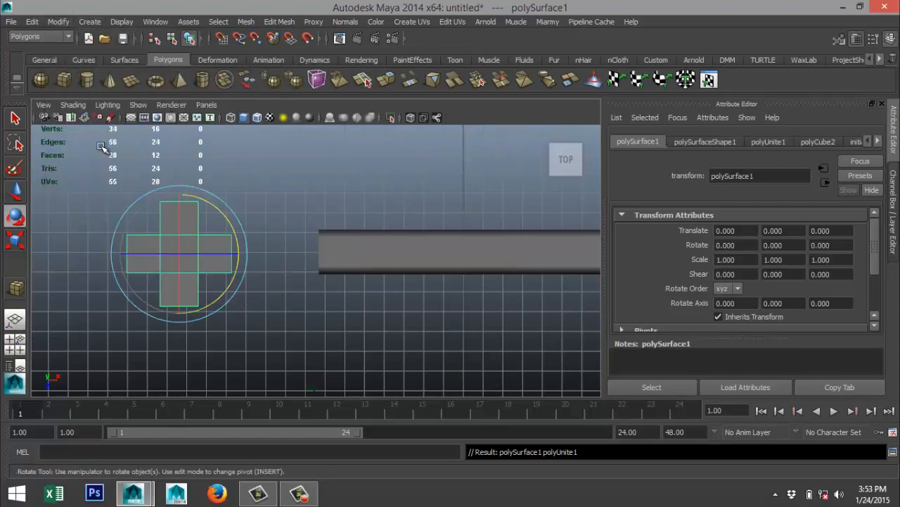
# Move the cross-shaped guard along X onto the blade's back end, to a Translate X of about 5.94.
pyautogui.press('w')
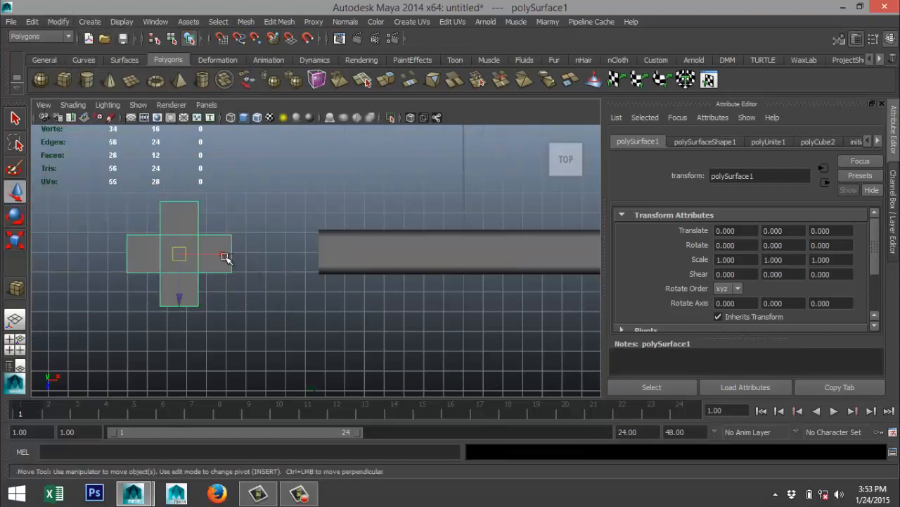
pyautogui.moveTo(225, 257); pyautogui.dragTo(344, 262)
pyautogui.scroll(-2, 375, 309)
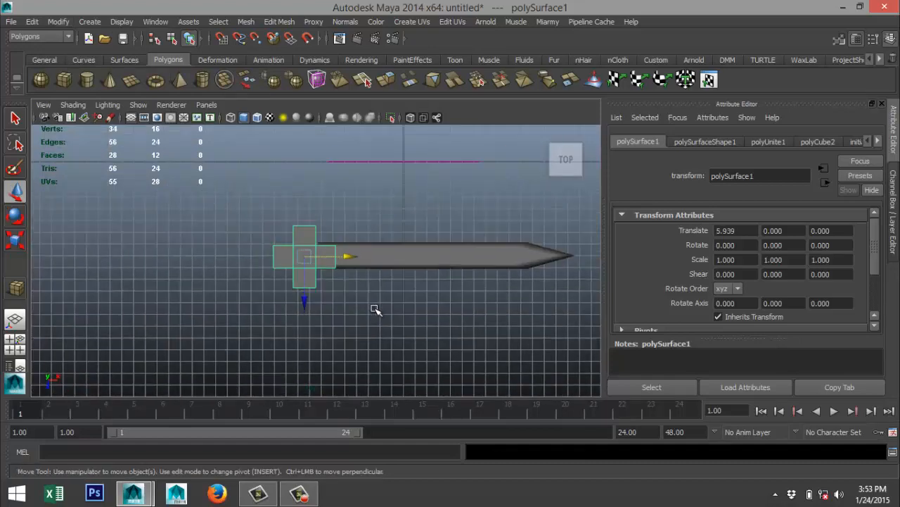
# Select the blade and set its Translate X, Y and Z to 0 to place it at the origin.
pyautogui.scroll(-2, 420, 299)
pyautogui.moveTo(412, 240); pyautogui.dragTo(470, 324)
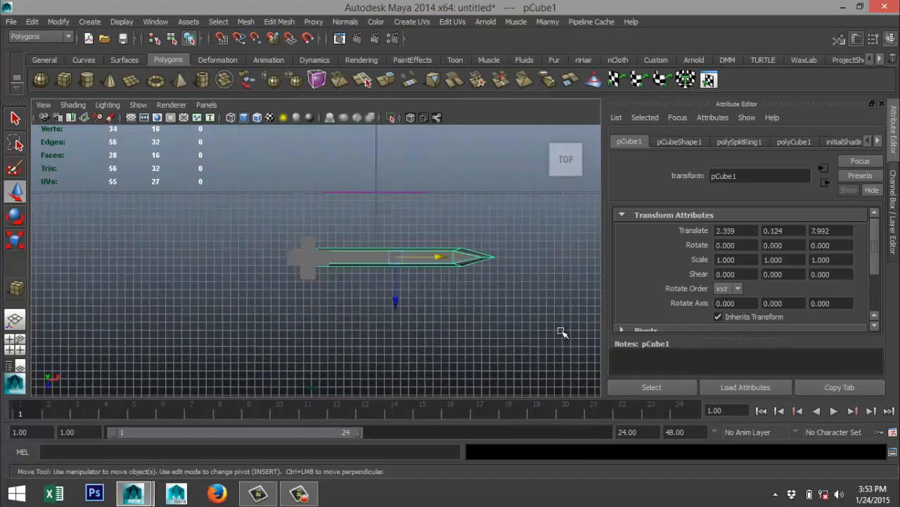
pyautogui.doubleClick(717, 230)
pyautogui.write('0')
pyautogui.press('Tab')
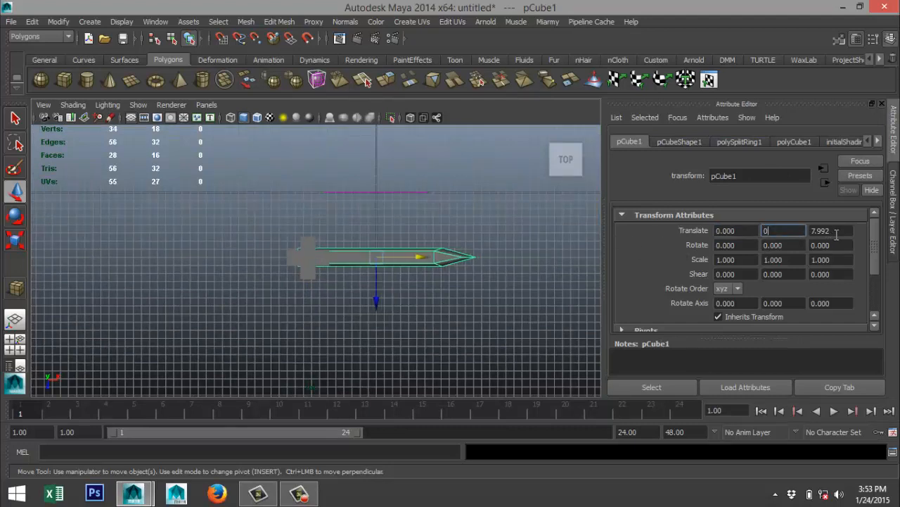
pyautogui.press('Tab')
pyautogui.write('0')
pyautogui.press('Return')
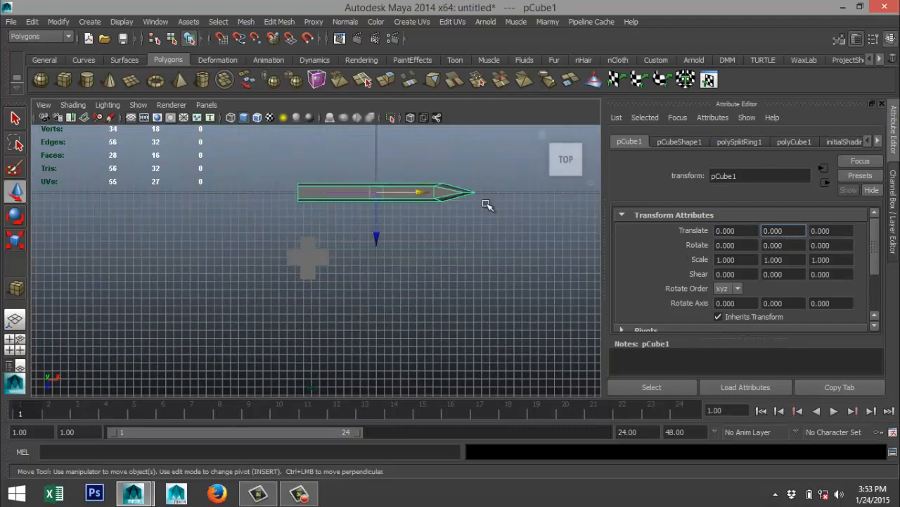
# Select the cross-shaped guard and set its Translate X, Y and Z to 0.
pyautogui.moveTo(266, 230); pyautogui.dragTo(356, 344)
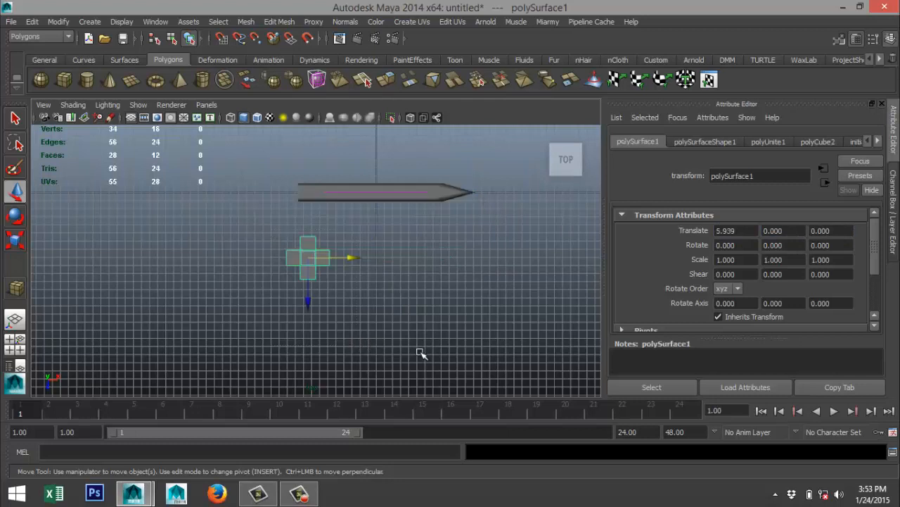
pyautogui.click(755, 230)
pyautogui.write('0')
pyautogui.click(843, 231)
pyautogui.click(739, 230)
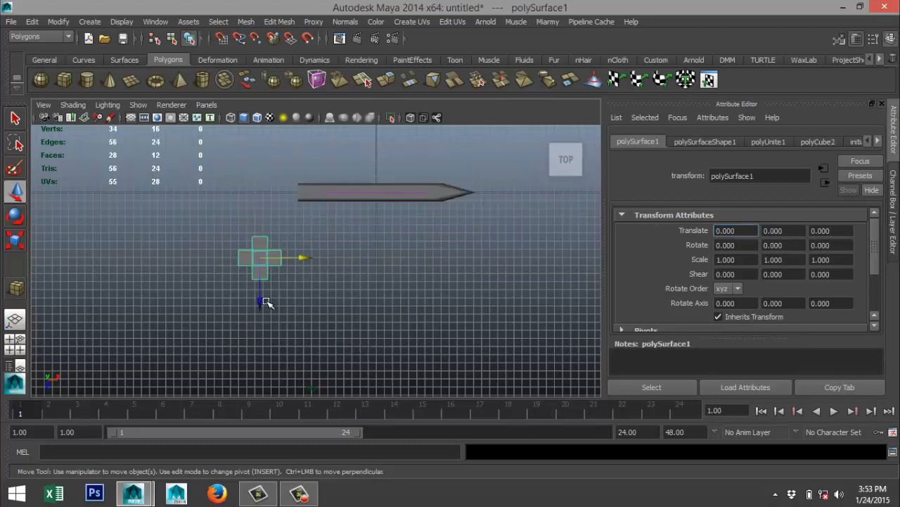
# Center the guard on the blade at a Translate Z of about -8.085 and slide it onto the back end at Translate X 3.774.
pyautogui.moveTo(258, 306); pyautogui.dragTo(251, 244)
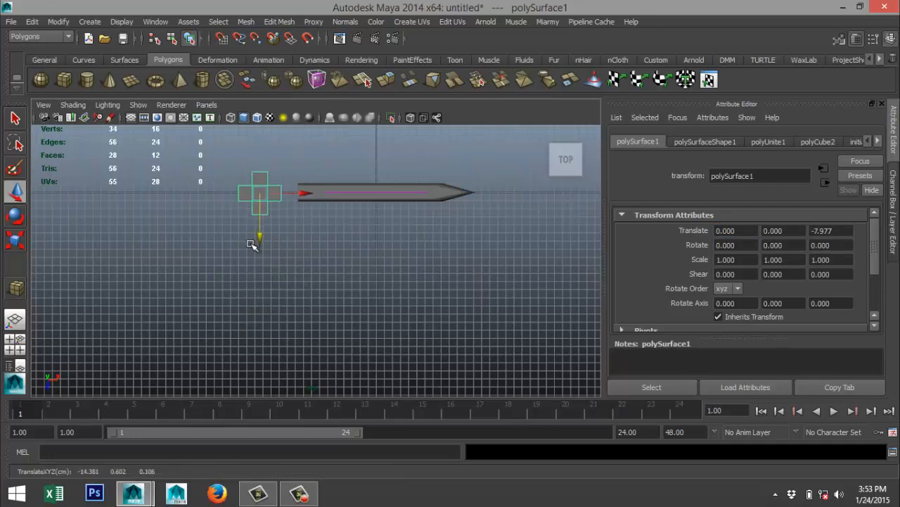
pyautogui.press('f')
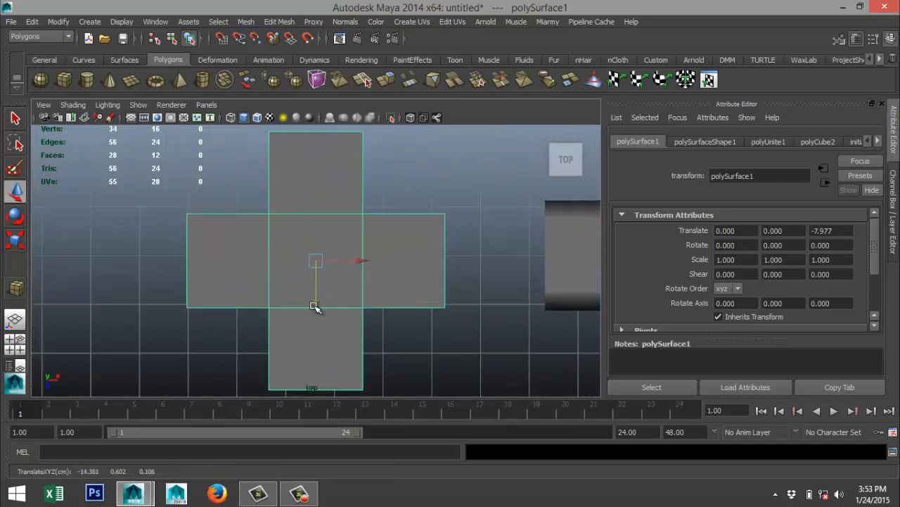
pyautogui.moveTo(317, 301); pyautogui.dragTo(317, 300)
pyautogui.moveTo(361, 256); pyautogui.dragTo(541, 264)
pyautogui.scroll(-3, 390, 308)
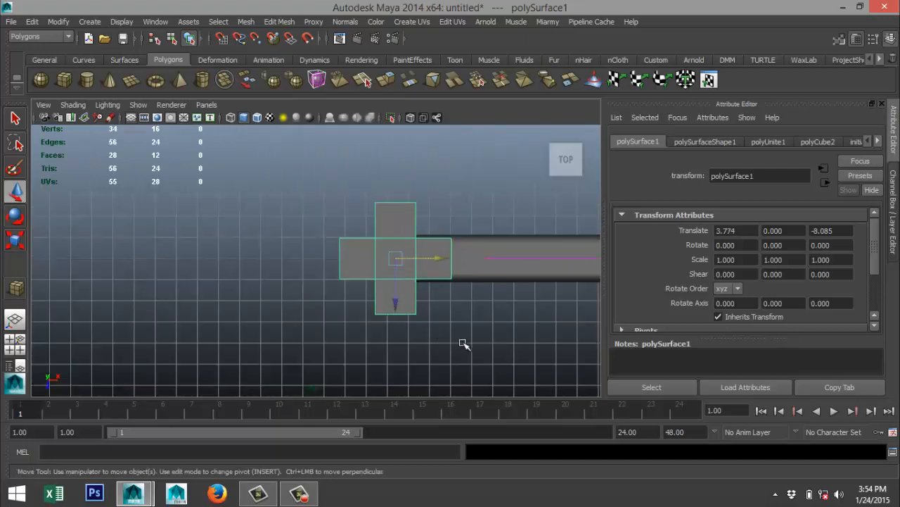
pyautogui.keyDown('alt'); pyautogui.moveTo(465, 350); pyautogui.dragTo(331, 354, button='middle'); pyautogui.keyUp('alt')
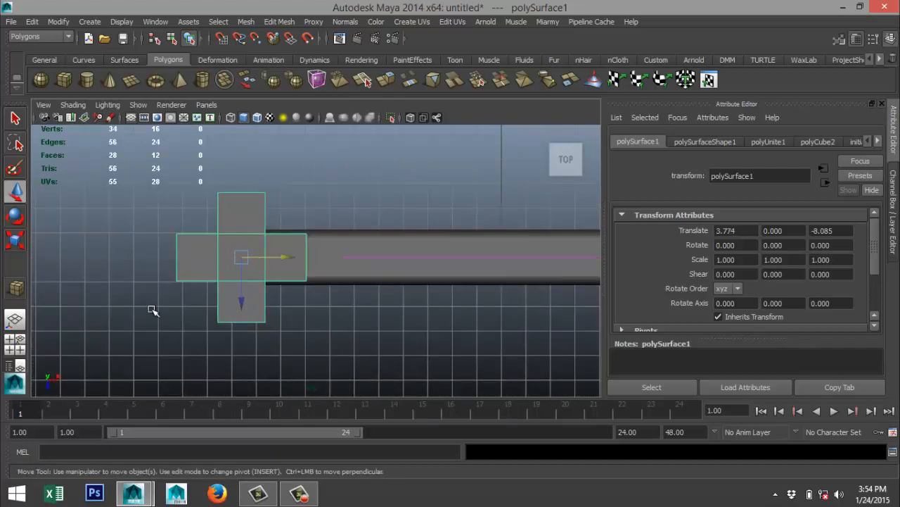
# In the perspective view, raise the reference image plane to a Translate Y of about 5.355 and examine its guard and handle up close.
pyautogui.click(15, 343)
pyautogui.press('space')
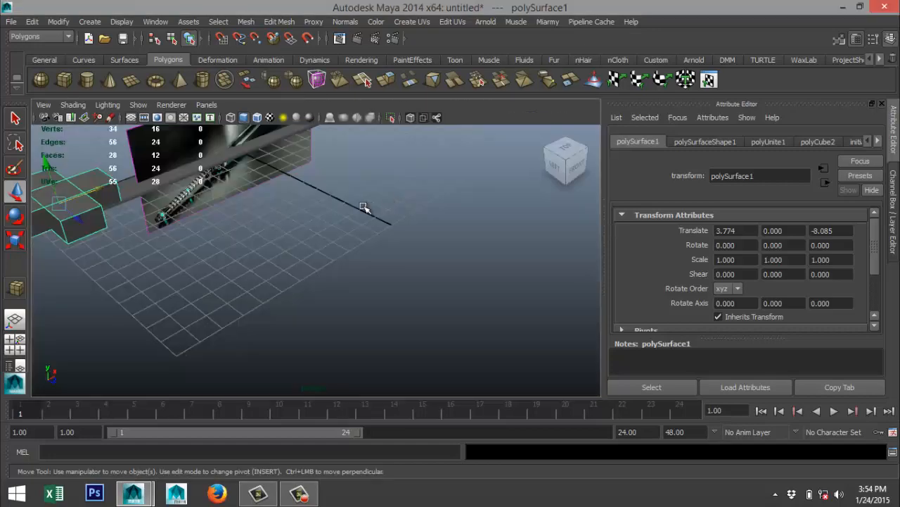
pyautogui.press('f')
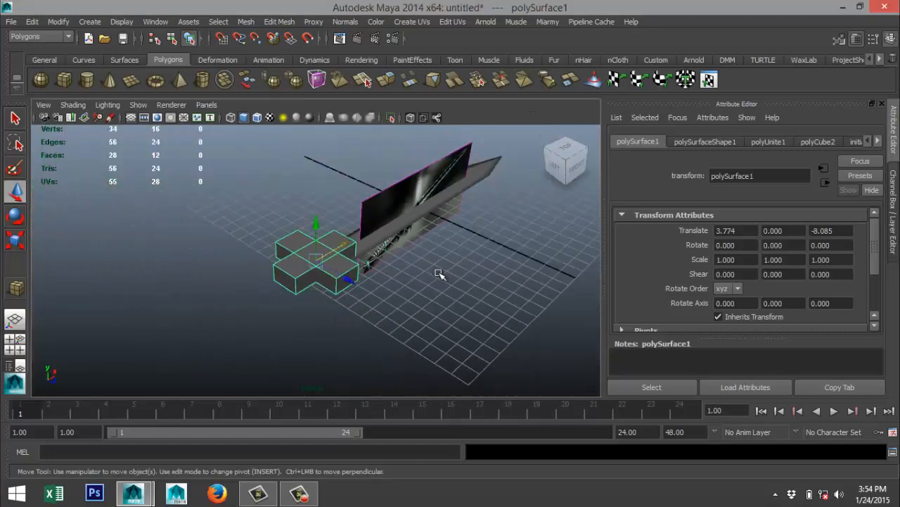
pyautogui.keyDown('alt'); pyautogui.moveTo(439, 273); pyautogui.dragTo(267, 290); pyautogui.keyUp('alt')
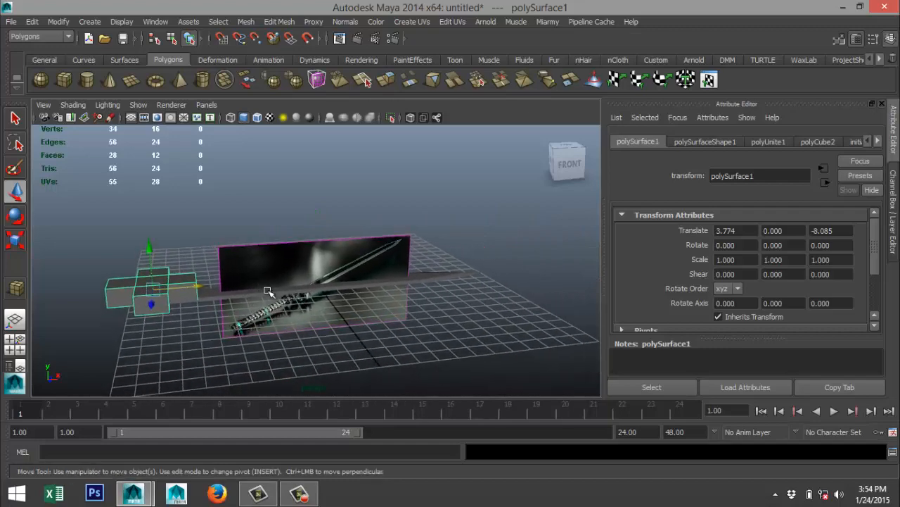
pyautogui.scroll(7, 335, 312)
pyautogui.keyDown('alt'); pyautogui.moveTo(338, 310); pyautogui.dragTo(337, 264, button='middle'); pyautogui.keyUp('alt')
pyautogui.scroll(-7, 363, 285)
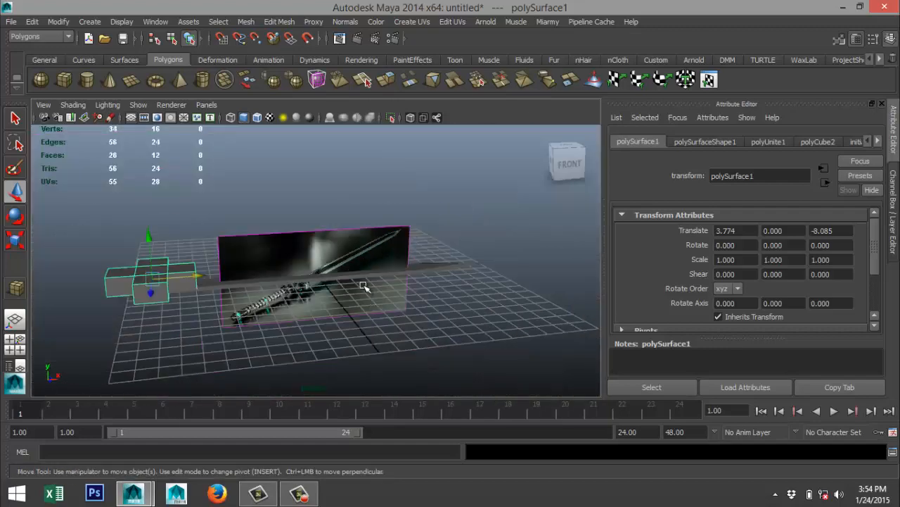
pyautogui.click(355, 250)
pyautogui.moveTo(318, 233); pyautogui.dragTo(336, 146)
pyautogui.scroll(8, 337, 231)
pyautogui.keyDown('alt'); pyautogui.moveTo(317, 188); pyautogui.dragTo(432, 338, button='middle'); pyautogui.keyUp('alt')
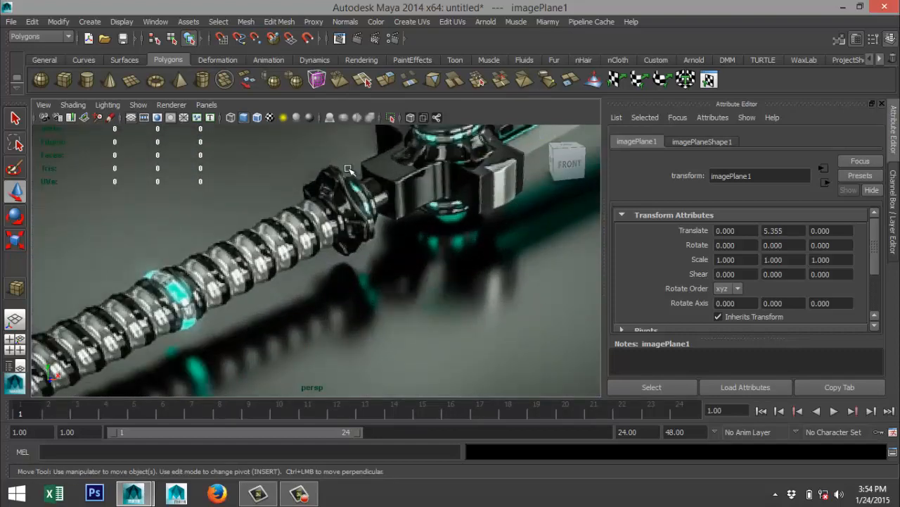
pyautogui.press('f')
pyautogui.keyDown('alt'); pyautogui.moveTo(300, 318); pyautogui.dragTo(280, 325); pyautogui.keyUp('alt')
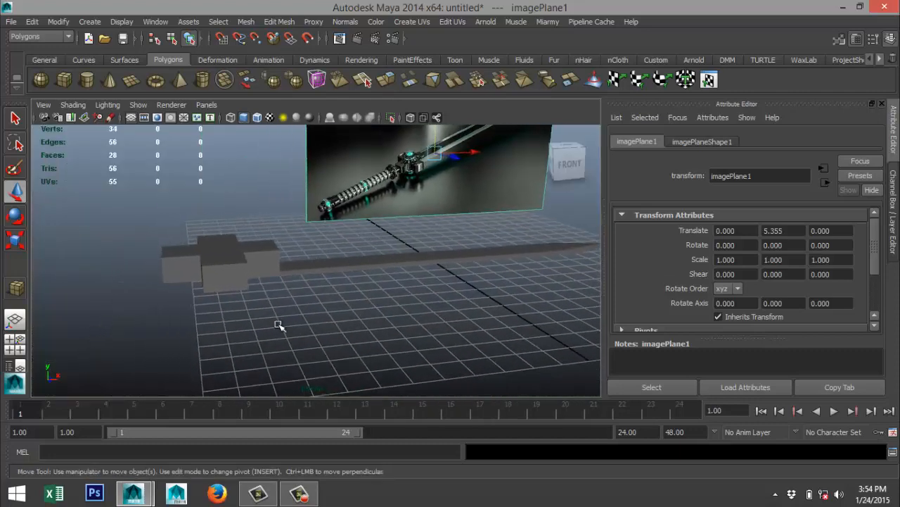
# In the front view, lower the cross-shaped guard to a Translate Y of about -0.62 so it is centered on the blade's thickness.
pyautogui.click(222, 274)
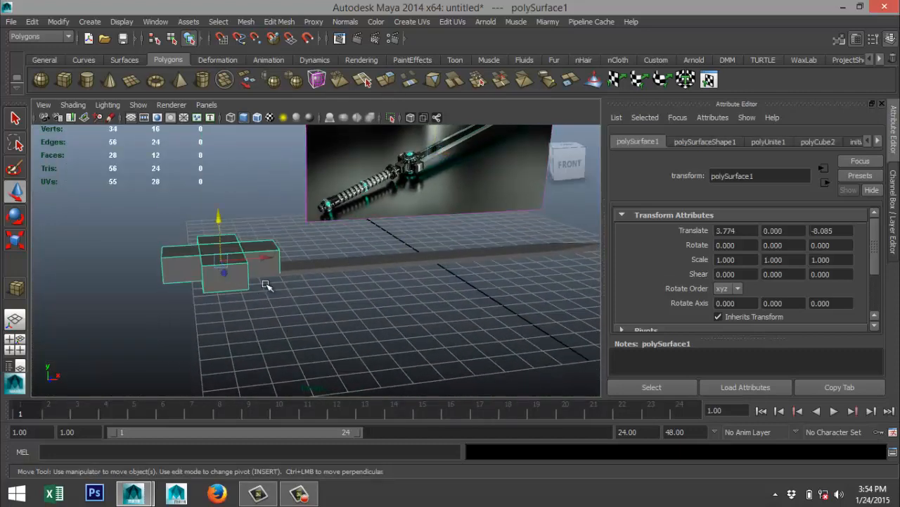
pyautogui.click(15, 345)
pyautogui.press('space')
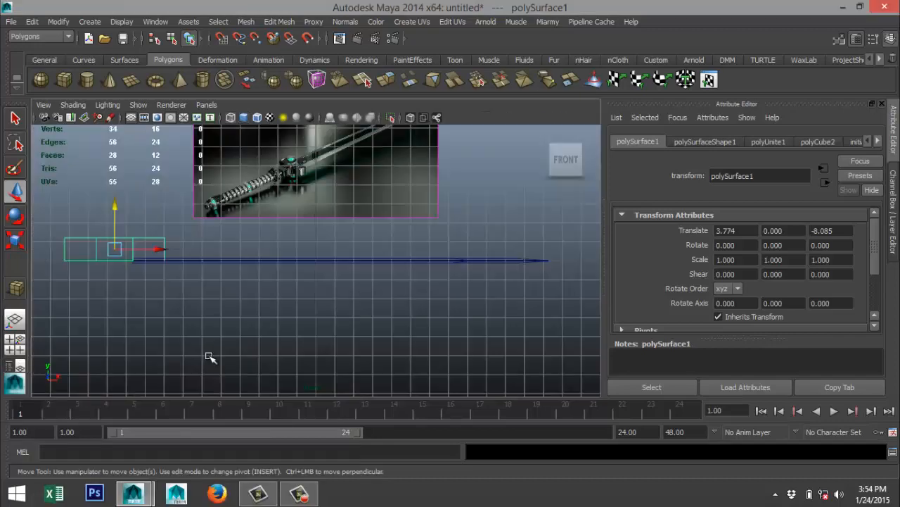
pyautogui.press('f')
pyautogui.moveTo(316, 220); pyautogui.dragTo(337, 284)
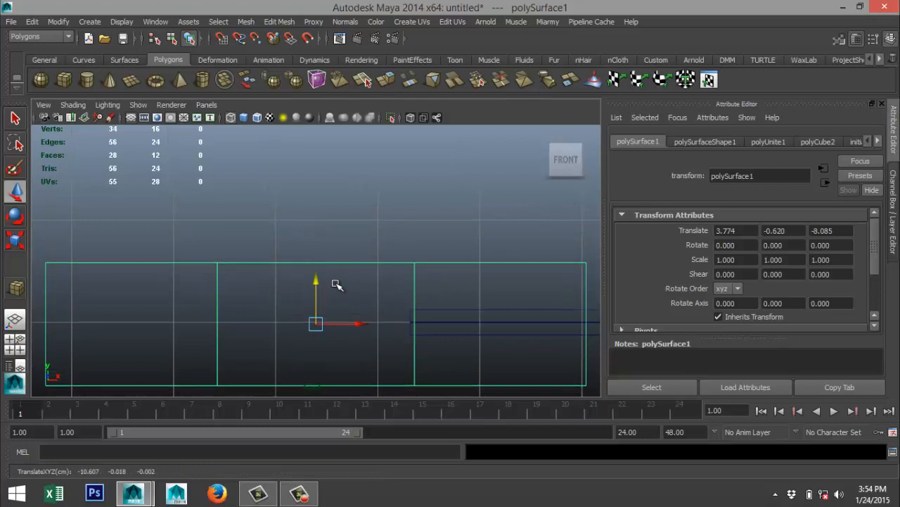
pyautogui.click(318, 285)
pyautogui.click(339, 263)
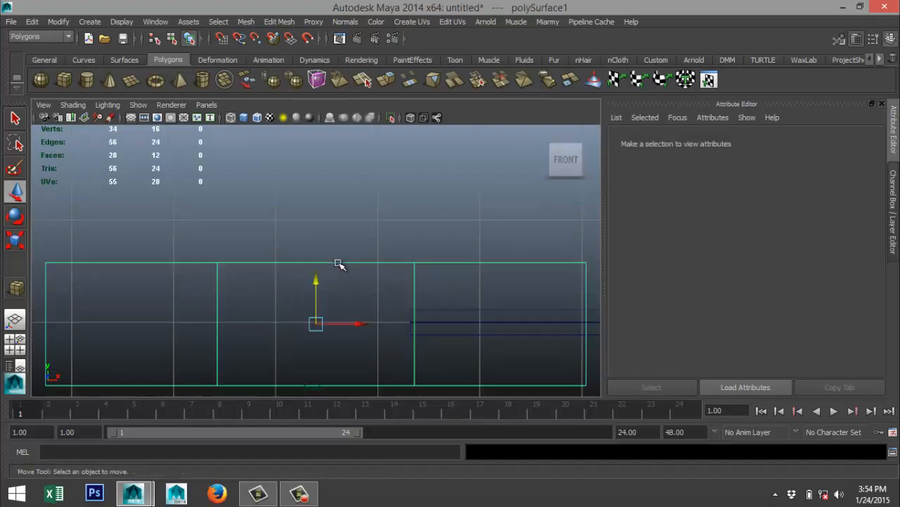
# Raise the cross-shaped guard to a Translate Y of -0.601 and flatten it to a Scale Y of about 0.622.
pyautogui.click(316, 282)
pyautogui.moveTo(315, 283); pyautogui.dragTo(315, 283)
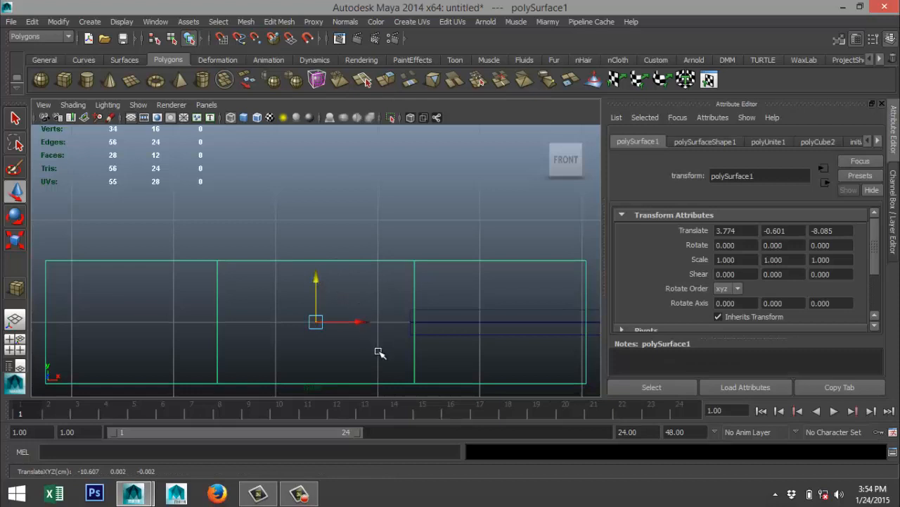
pyautogui.press('r')
pyautogui.moveTo(315, 265); pyautogui.dragTo(318, 284)
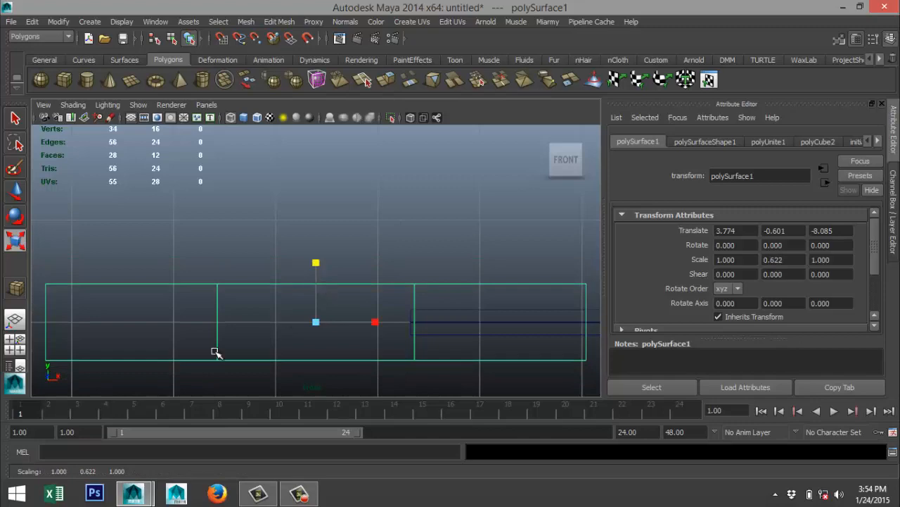
# Inspect the flattened guard in the top and perspective views, and examine the guard and blade joint in the reference image up close.
pyautogui.click(16, 339)
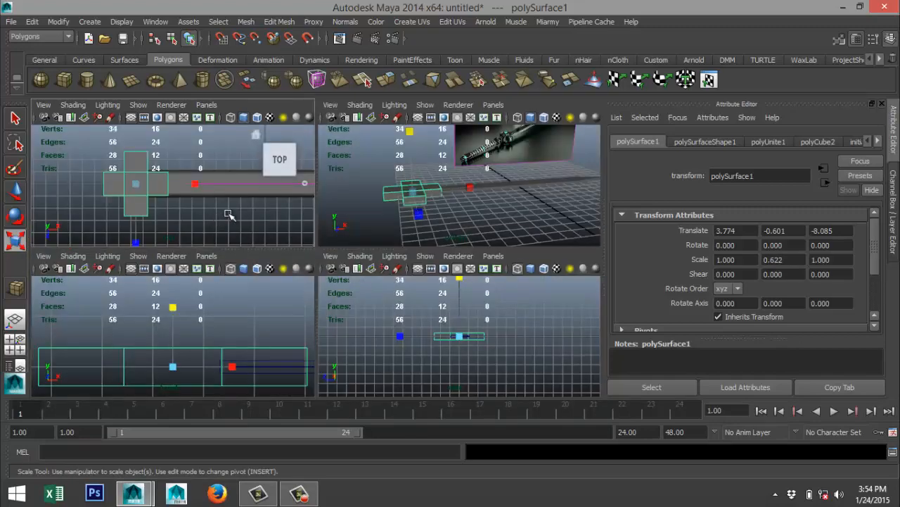
pyautogui.press('space')
pyautogui.scroll(3, 289, 287)
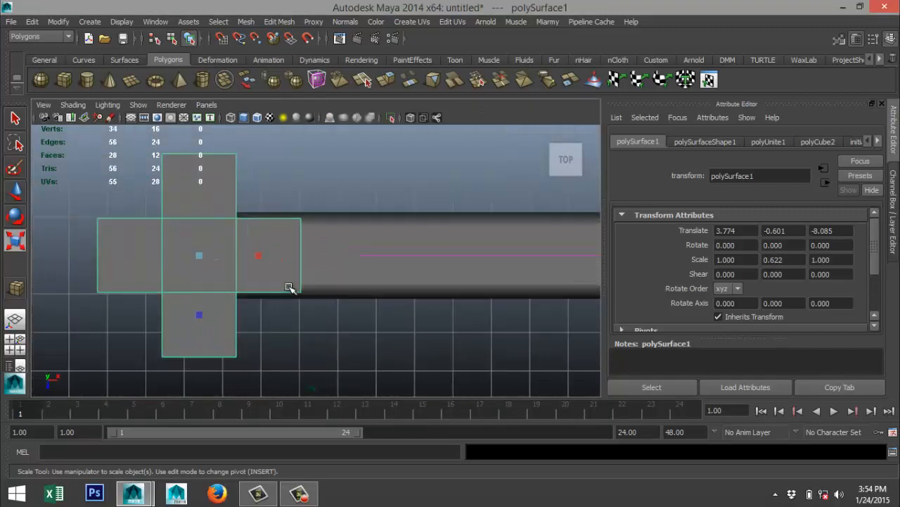
pyautogui.scroll(-3, 289, 287)
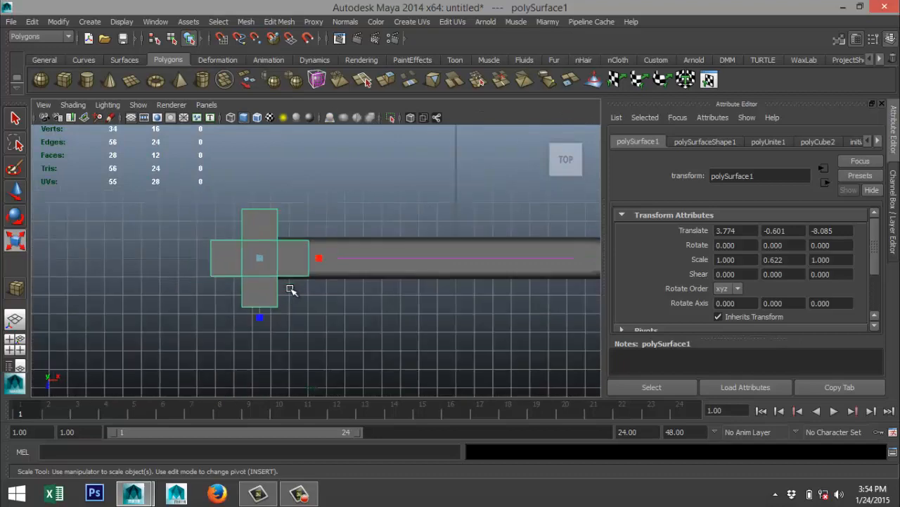
pyautogui.click(15, 340)
pyautogui.press('space')
pyautogui.press('f')
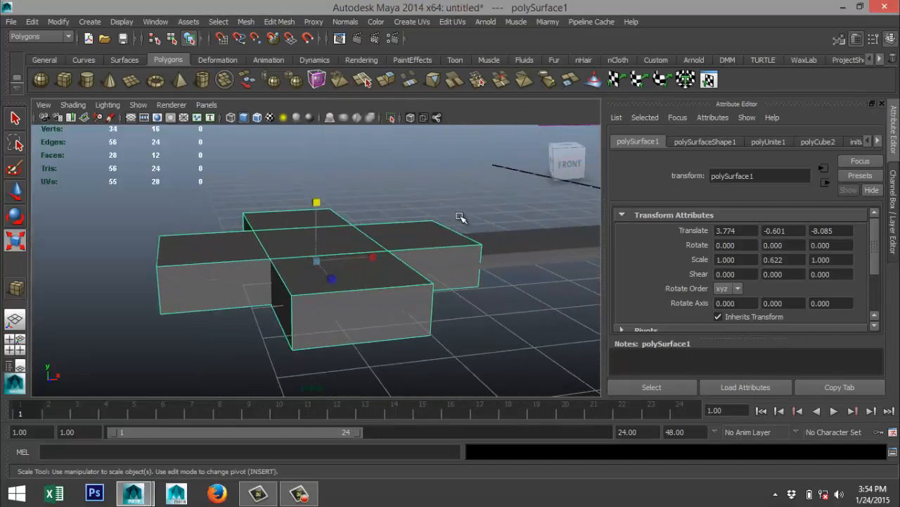
pyautogui.keyDown('alt'); pyautogui.moveTo(439, 231); pyautogui.dragTo(25, 341, button='middle'); pyautogui.keyUp('alt')
pyautogui.scroll(4, 263, 233)
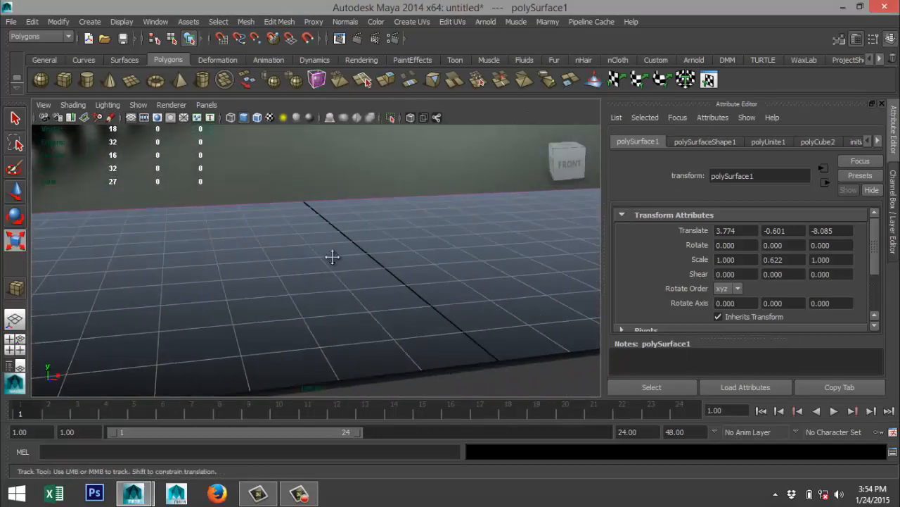
pyautogui.keyDown('alt'); pyautogui.moveTo(331, 257); pyautogui.dragTo(376, 391, button='middle'); pyautogui.keyUp('alt')
pyautogui.keyDown('alt'); pyautogui.moveTo(335, 228); pyautogui.dragTo(336, 362, button='middle'); pyautogui.keyUp('alt')
pyautogui.scroll(-4, 357, 273)
pyautogui.keyDown('alt'); pyautogui.moveTo(357, 252); pyautogui.dragTo(337, 337, button='middle'); pyautogui.keyUp('alt')
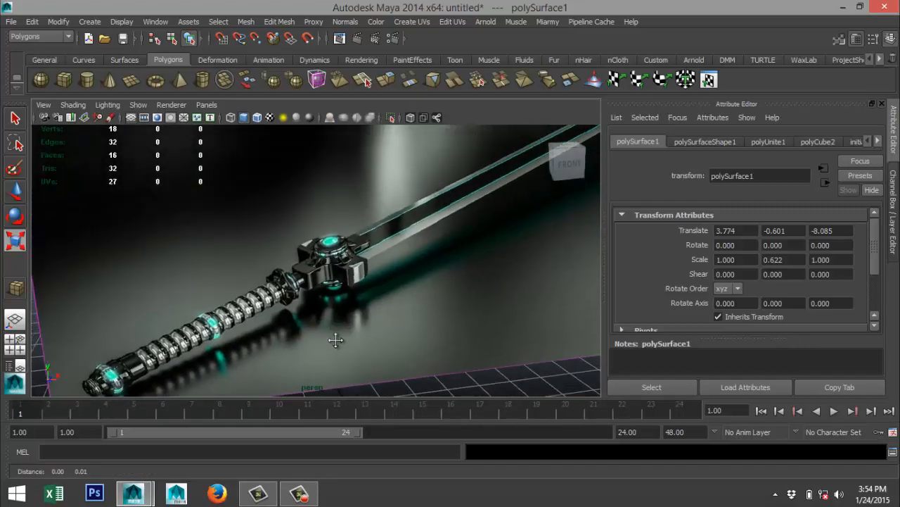
pyautogui.scroll(2, 342, 337)
pyautogui.scroll(3, 346, 338)
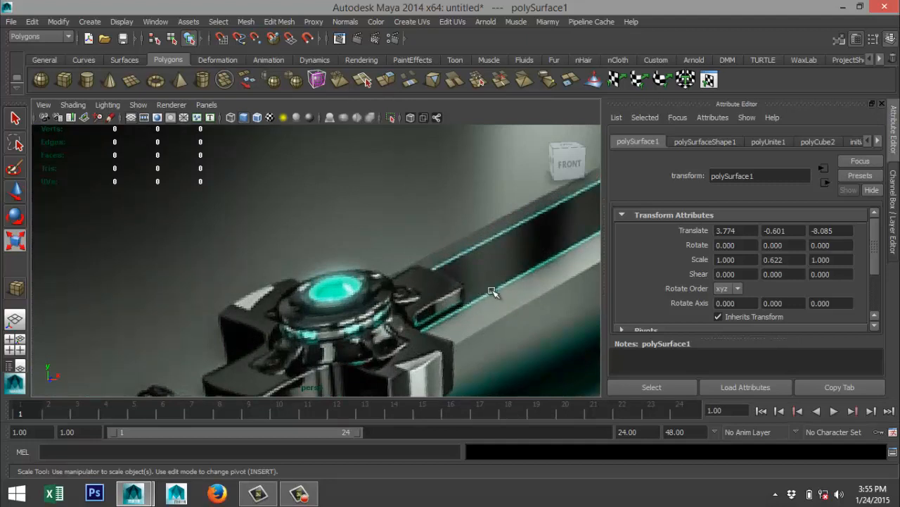
# In the top view, scale the guard uniformly to about 0.773 in X and Z and shift it along the blade to Translate X 3.987.
pyautogui.click(20, 348)
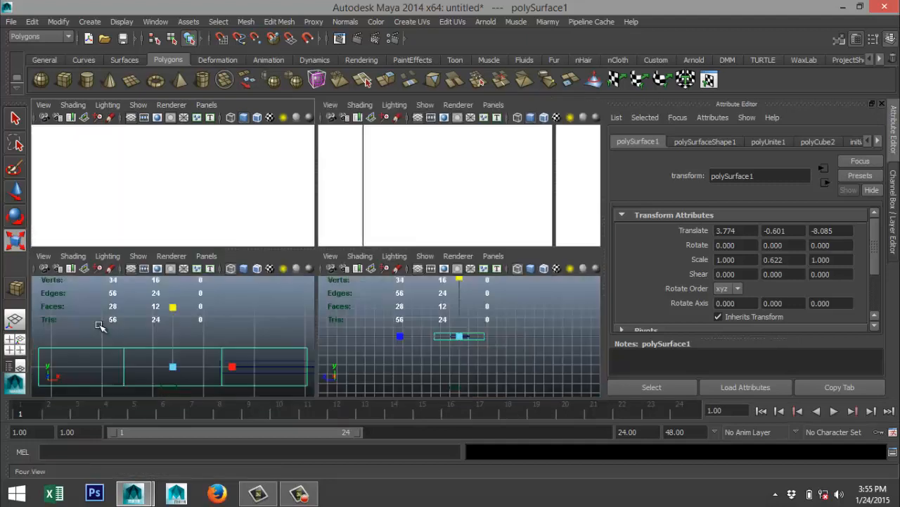
pyautogui.press('space')
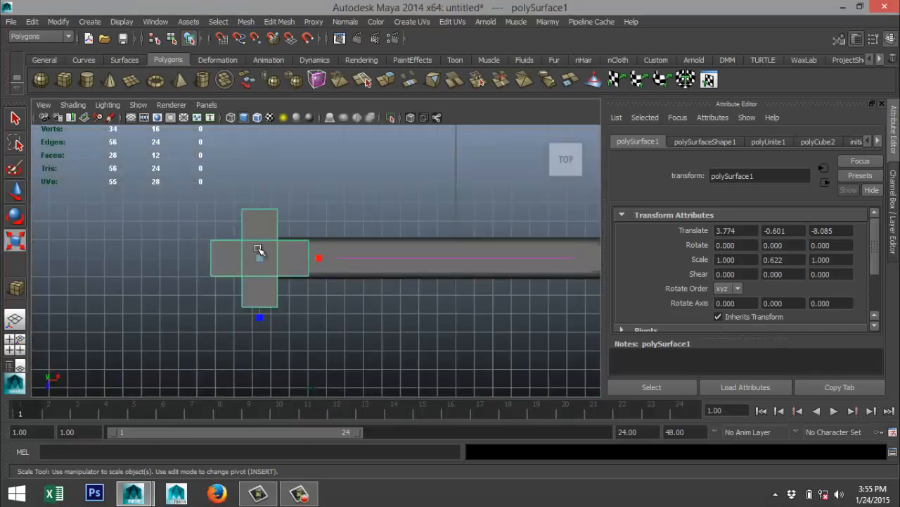
pyautogui.moveTo(262, 260); pyautogui.dragTo(244, 260)
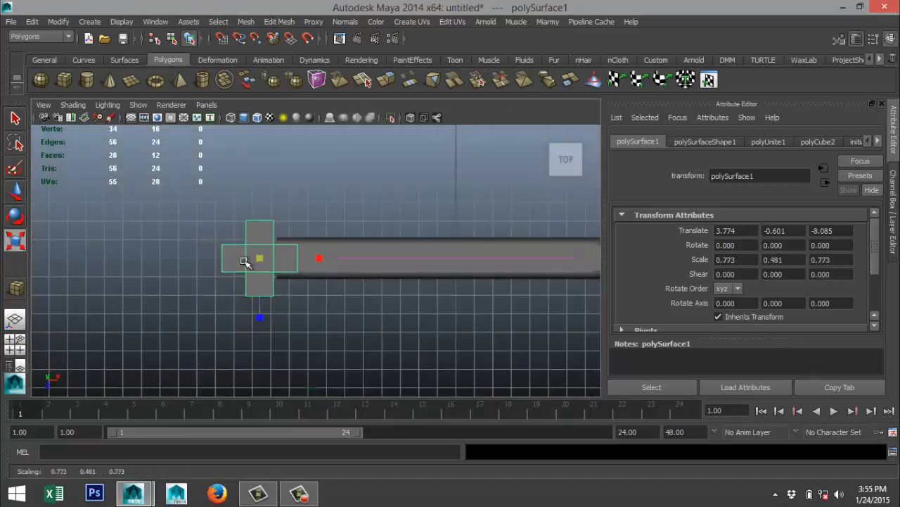
pyautogui.press('w')
pyautogui.moveTo(301, 258); pyautogui.dragTo(310, 261)
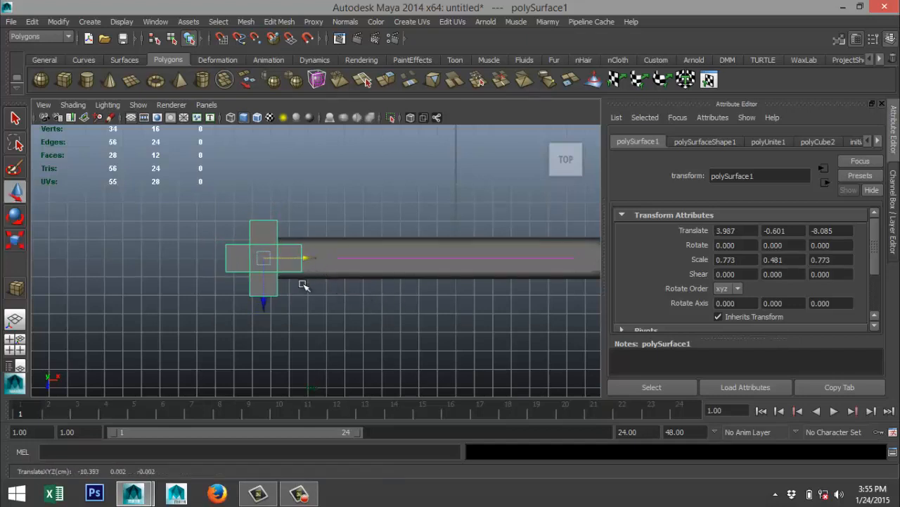
# Insert 5 evenly spaced edge loops lengthwise through each of the guard's two crossing bars, using the Insert Edge Loop Tool's multiple loops option.
pyautogui.scroll(3, 303, 284)
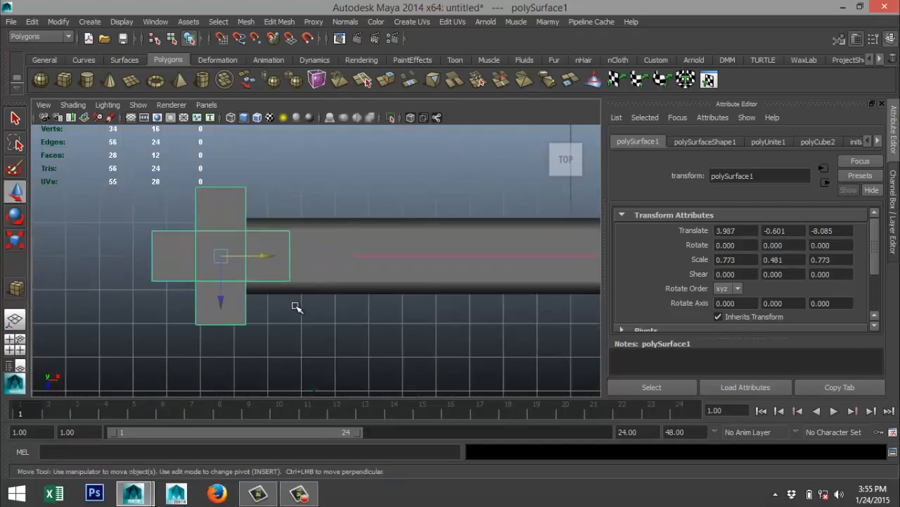
pyautogui.keyDown('alt'); pyautogui.moveTo(314, 307); pyautogui.dragTo(340, 329, button='middle'); pyautogui.keyUp('alt')
pyautogui.scroll(2, 323, 300)
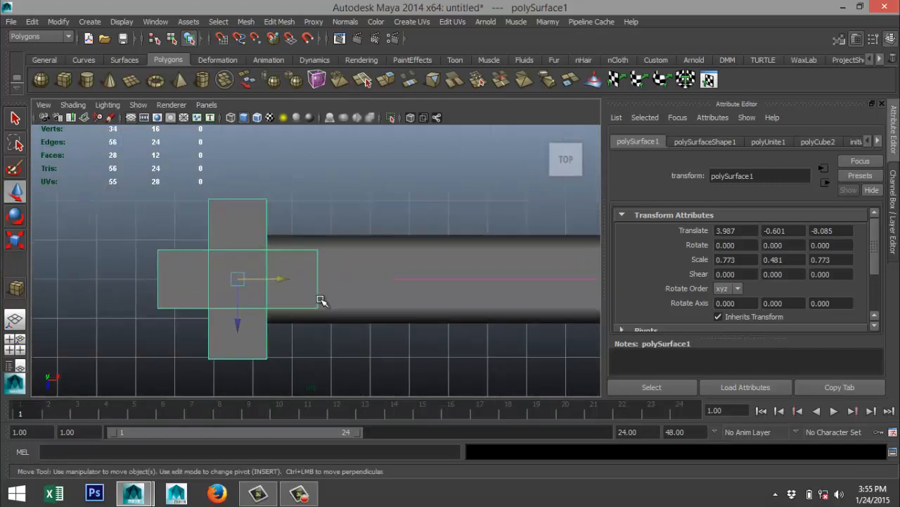
pyautogui.click(279, 22)
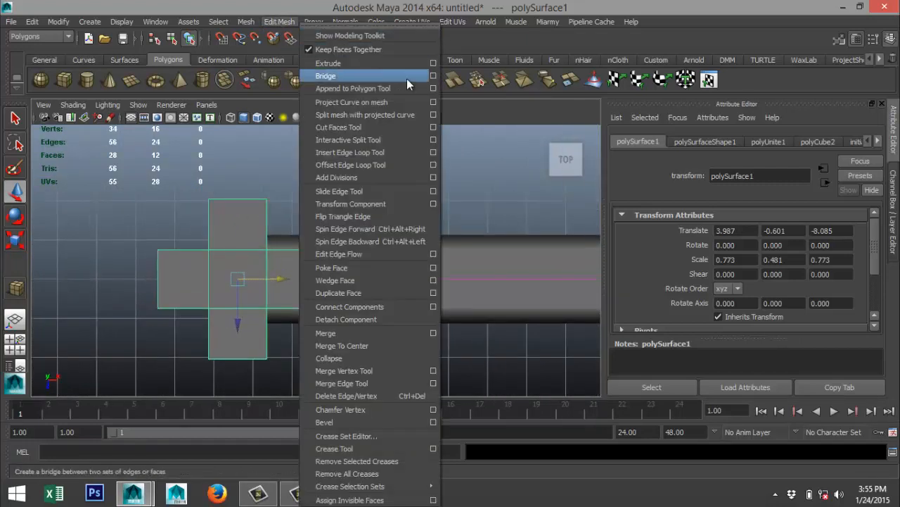
pyautogui.click(433, 152)
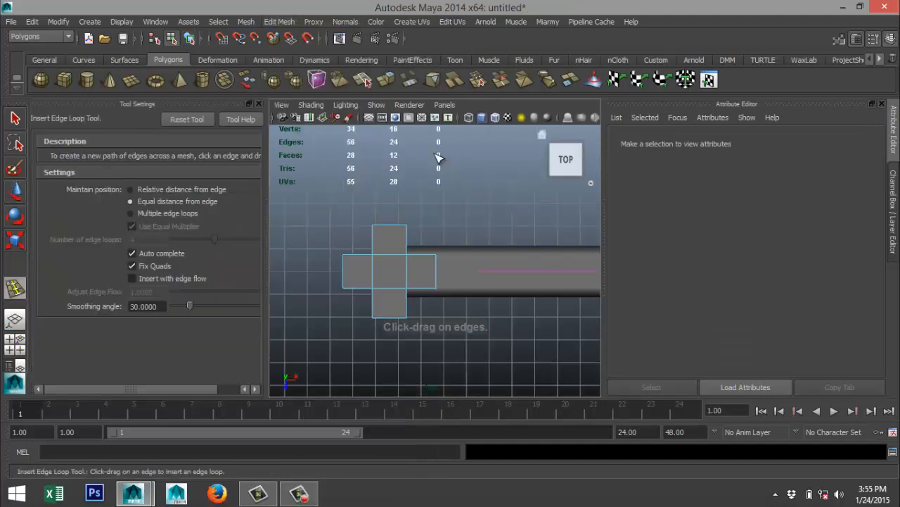
pyautogui.click(131, 213)
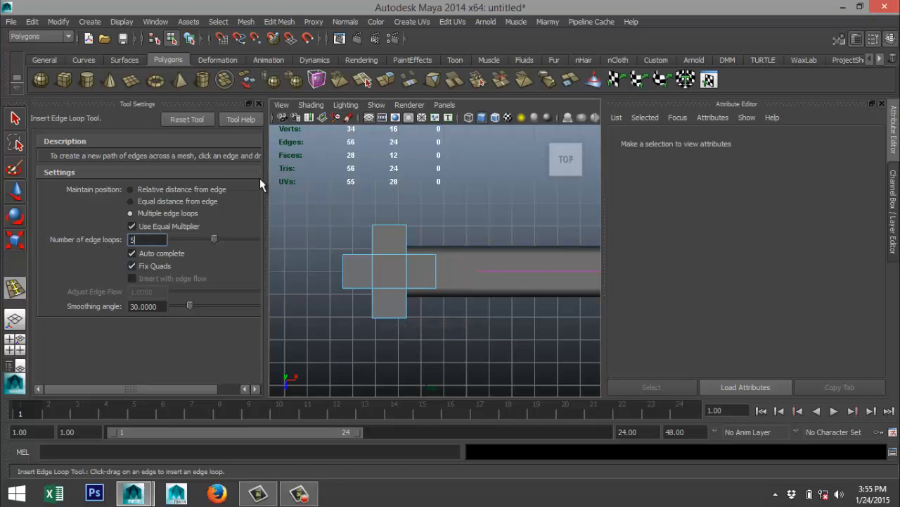
pyautogui.click(259, 104)
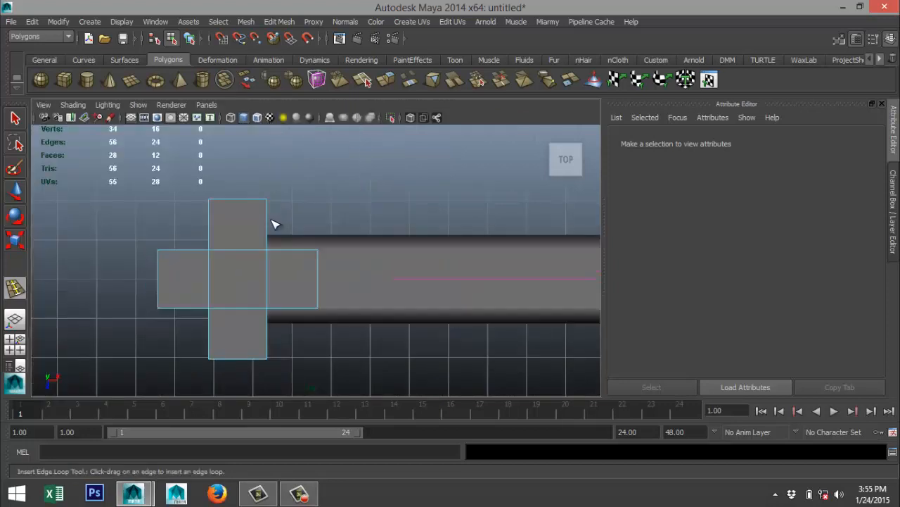
pyautogui.click(228, 203)
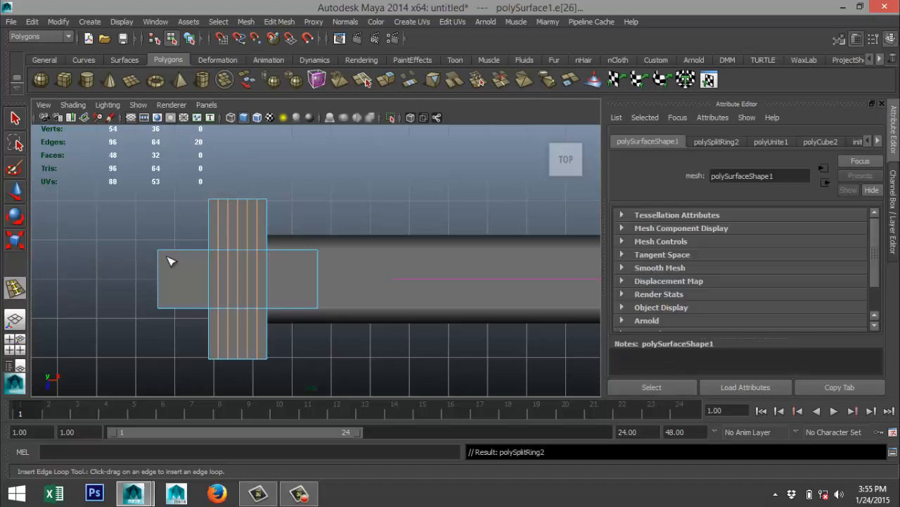
pyautogui.click(159, 263)
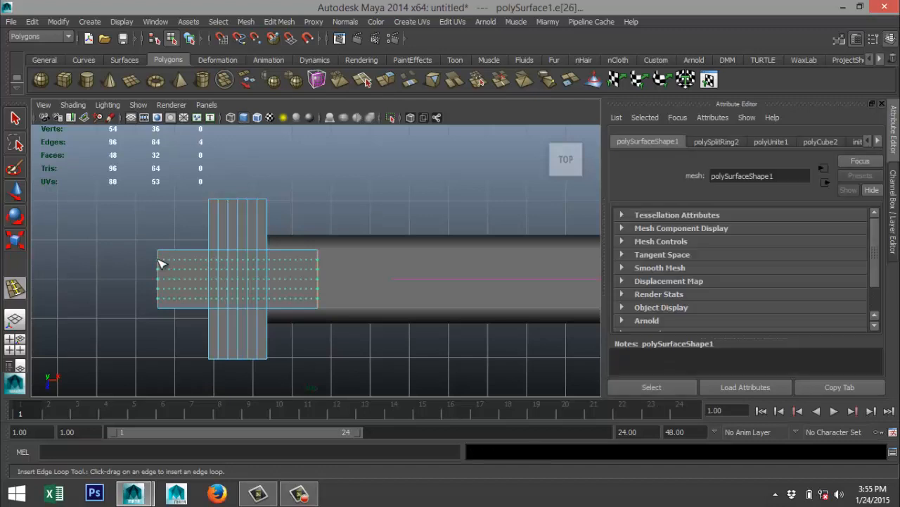
pyautogui.press('q')
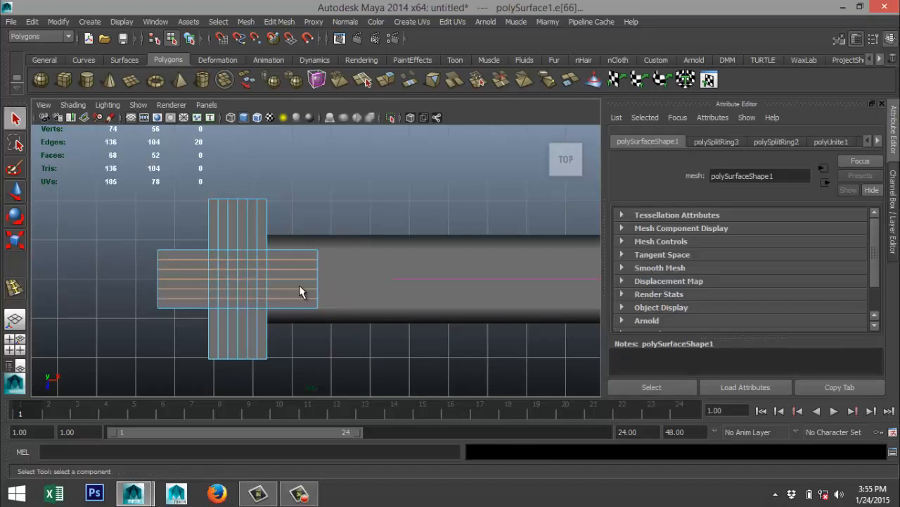
# Select the inner vertices on both ends of the guard's crosswise bar, excluding the corners, and scale them slightly outward along Z.
pyautogui.scroll(2, 317, 258)
pyautogui.keyDown('alt'); pyautogui.moveTo(299, 232); pyautogui.dragTo(347, 203); pyautogui.keyUp('alt')
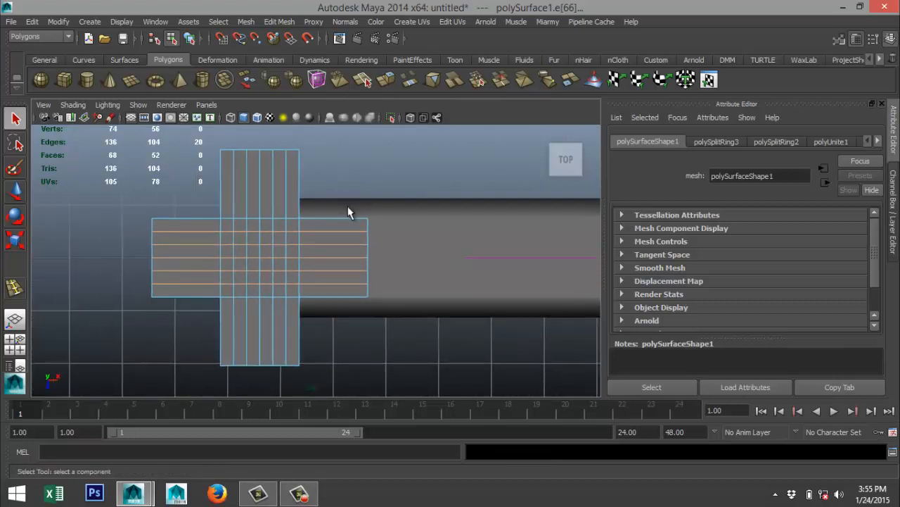
pyautogui.scroll(-3, 348, 204)
pyautogui.moveTo(263, 198); pyautogui.dragTo(214, 202, button='right')
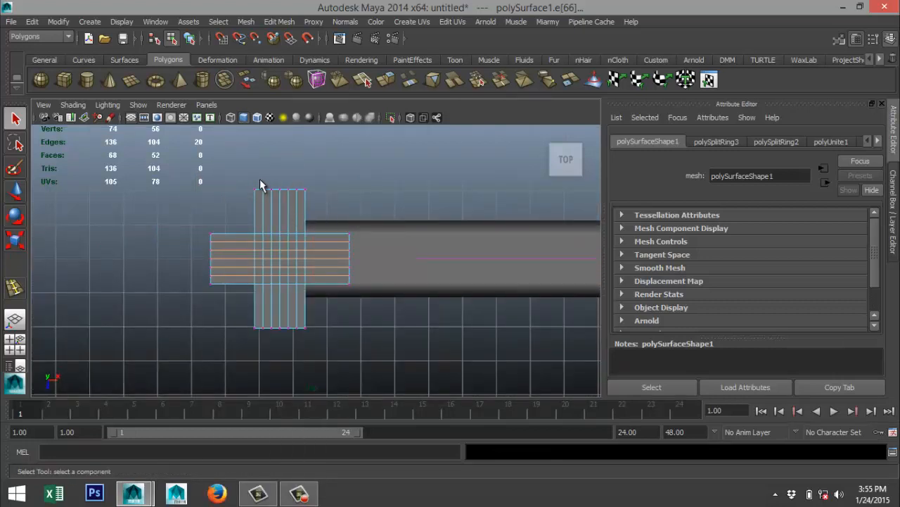
pyautogui.moveTo(297, 340); pyautogui.dragTo(300, 343)
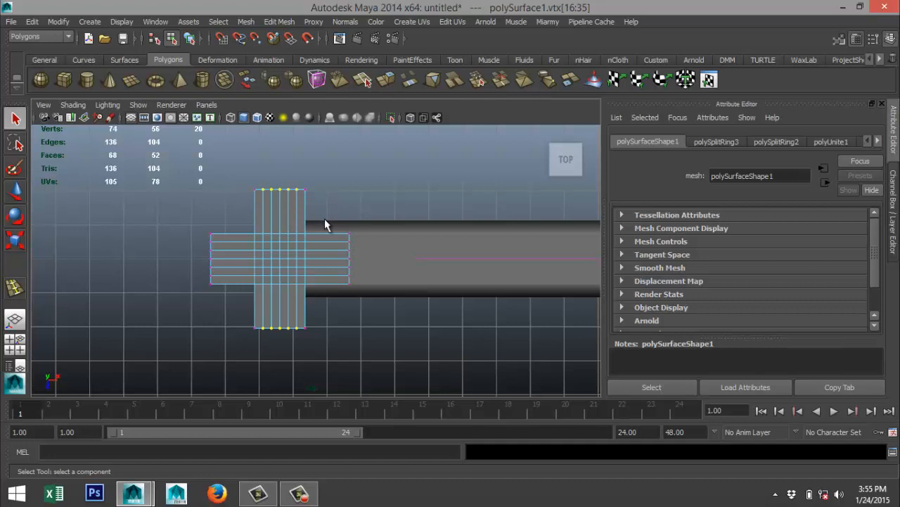
pyautogui.press('r')
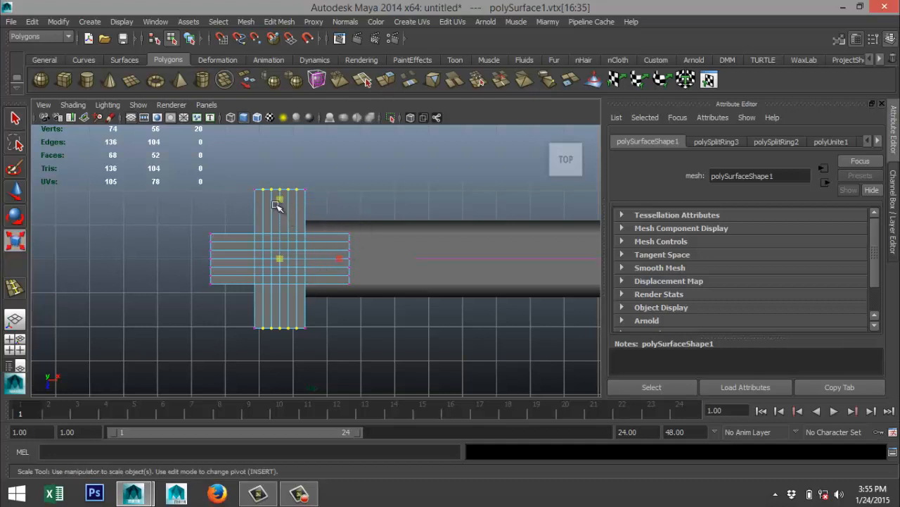
pyautogui.moveTo(279, 200); pyautogui.dragTo(282, 196)
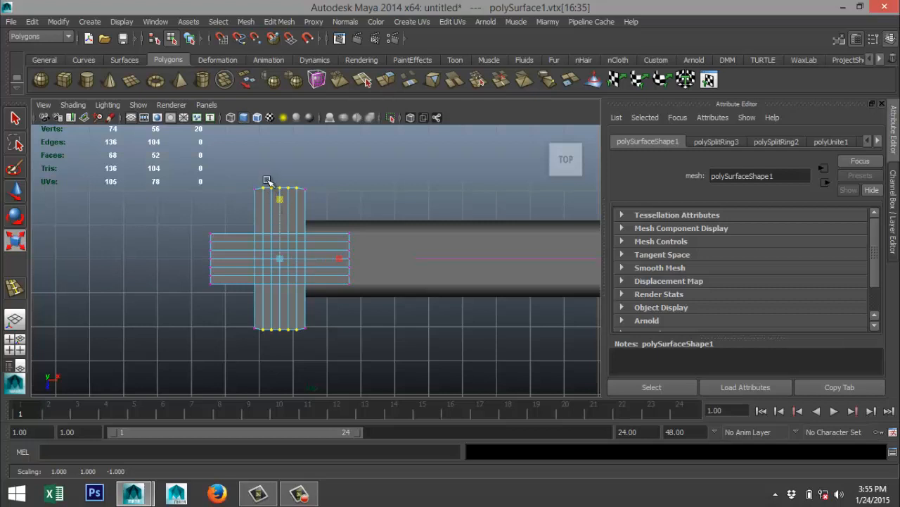
# Round both ends of the crosswise bar by scaling the three middle vertex columns, followed by the center column alone, slightly outward along Z.
pyautogui.moveTo(267, 331); pyautogui.dragTo(293, 350)
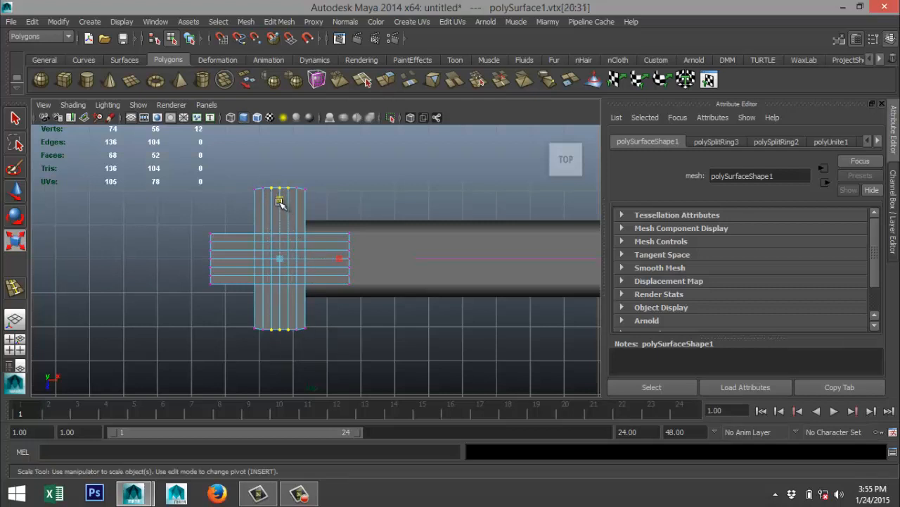
pyautogui.moveTo(279, 195); pyautogui.dragTo(280, 199)
pyautogui.moveTo(275, 332); pyautogui.dragTo(279, 351)
pyautogui.moveTo(280, 201); pyautogui.dragTo(280, 198)
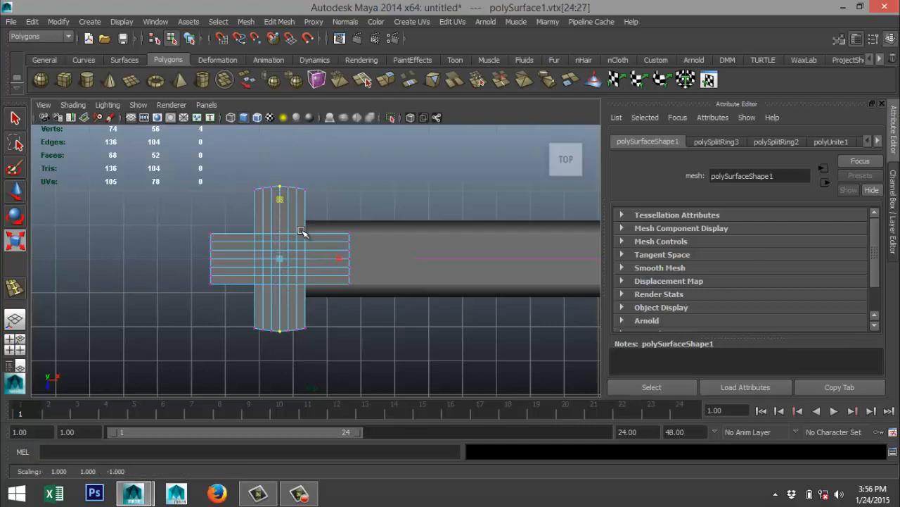
pyautogui.scroll(3, 307, 233)
pyautogui.keyDown('alt'); pyautogui.moveTo(307, 233); pyautogui.dragTo(380, 316, button='middle'); pyautogui.keyUp('alt')
pyautogui.scroll(3, 375, 310)
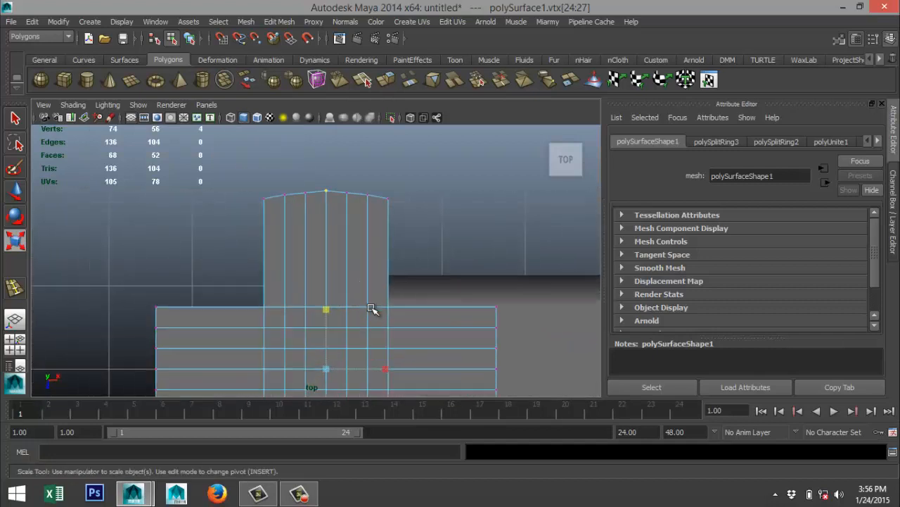
pyautogui.moveTo(325, 329); pyautogui.dragTo(325, 328)
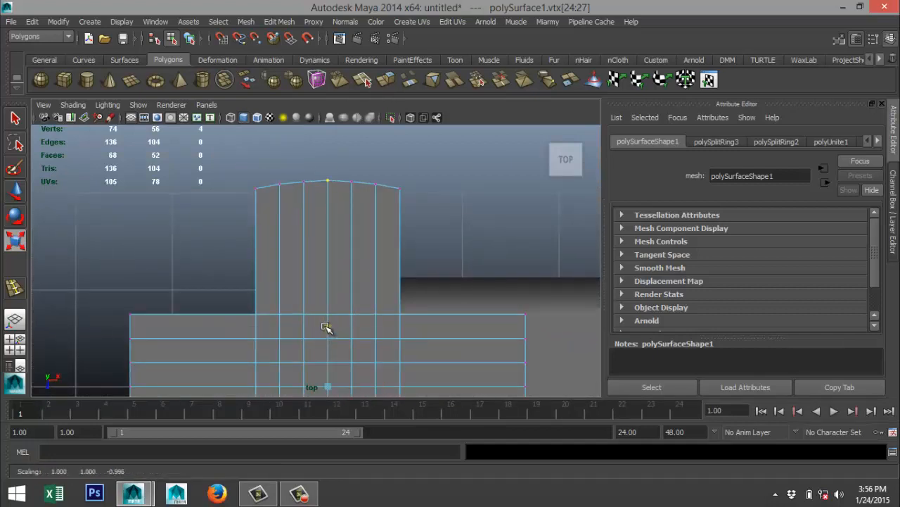
# Round both ends of the guard's lengthwise bar by scaling progressively fewer middle vertex rows, down to the center row, slightly outward along X.
pyautogui.scroll(-5, 287, 317)
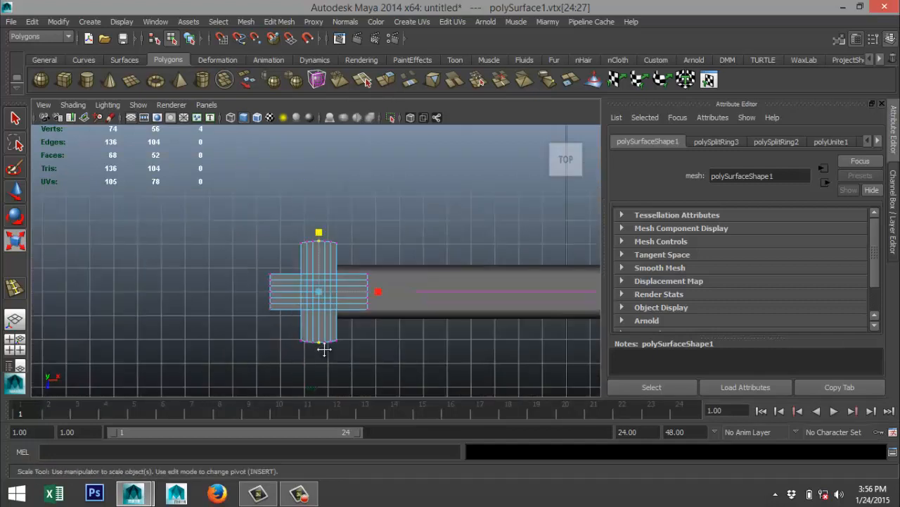
pyautogui.keyDown('alt'); pyautogui.moveTo(324, 349); pyautogui.dragTo(315, 315, button='middle'); pyautogui.keyUp('alt')
pyautogui.scroll(5, 325, 320)
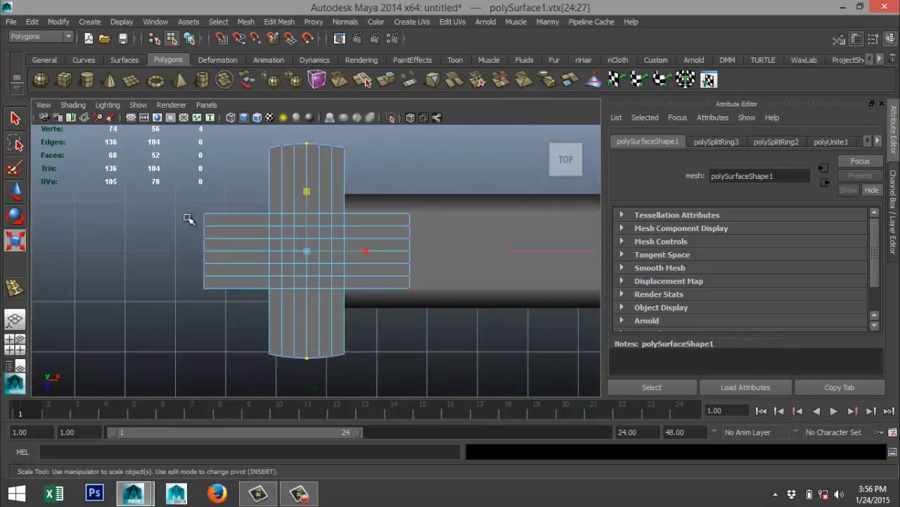
pyautogui.moveTo(188, 218); pyautogui.dragTo(443, 284)
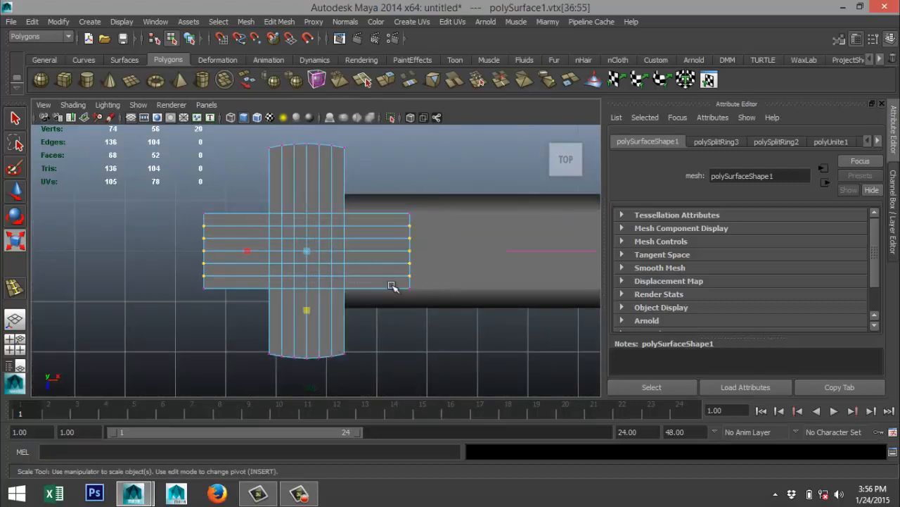
pyautogui.moveTo(245, 250); pyautogui.dragTo(430, 272)
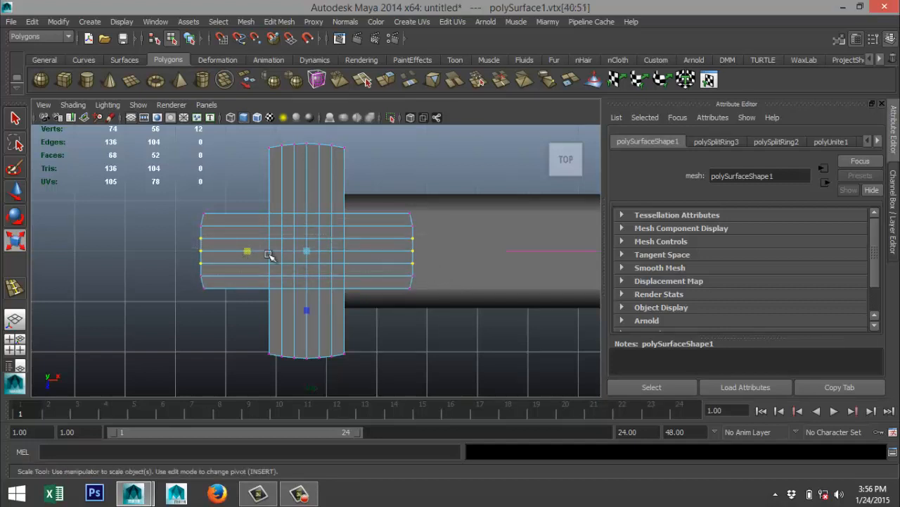
pyautogui.moveTo(247, 251); pyautogui.dragTo(247, 251)
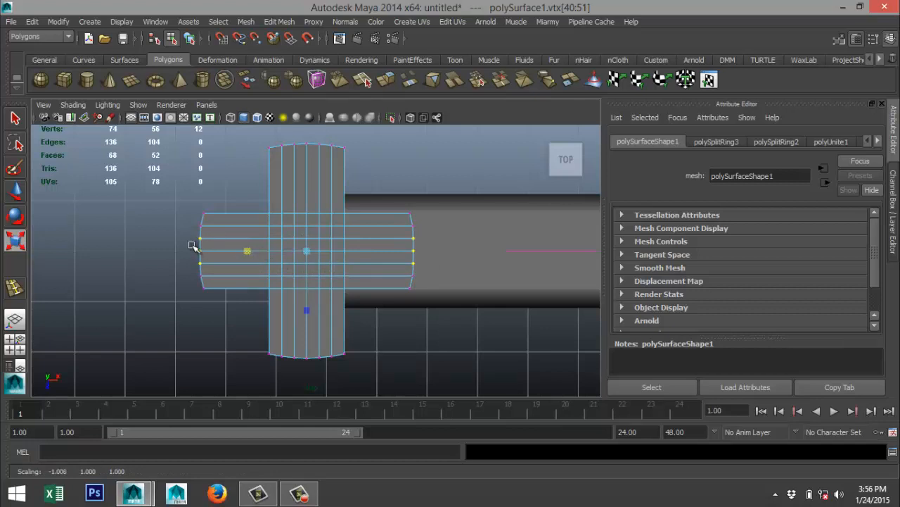
pyautogui.moveTo(185, 242); pyautogui.dragTo(429, 263)
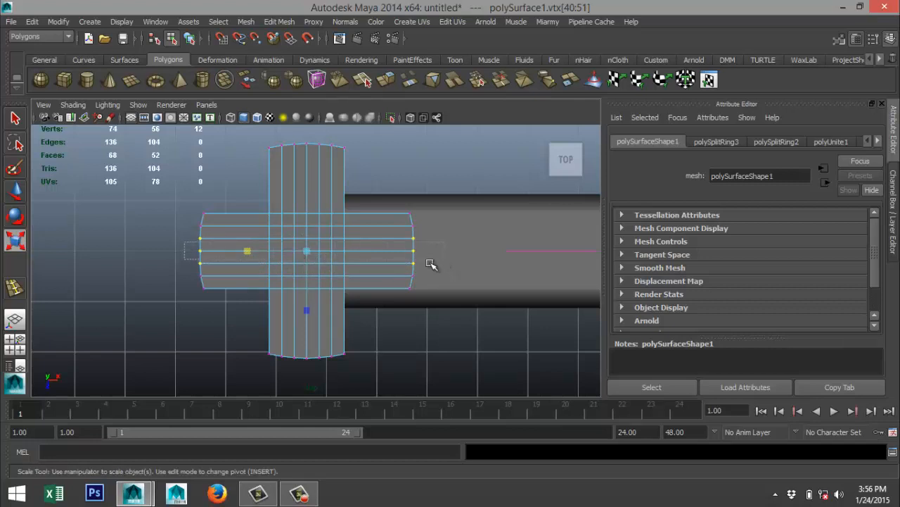
pyautogui.moveTo(247, 251); pyautogui.dragTo(246, 250)
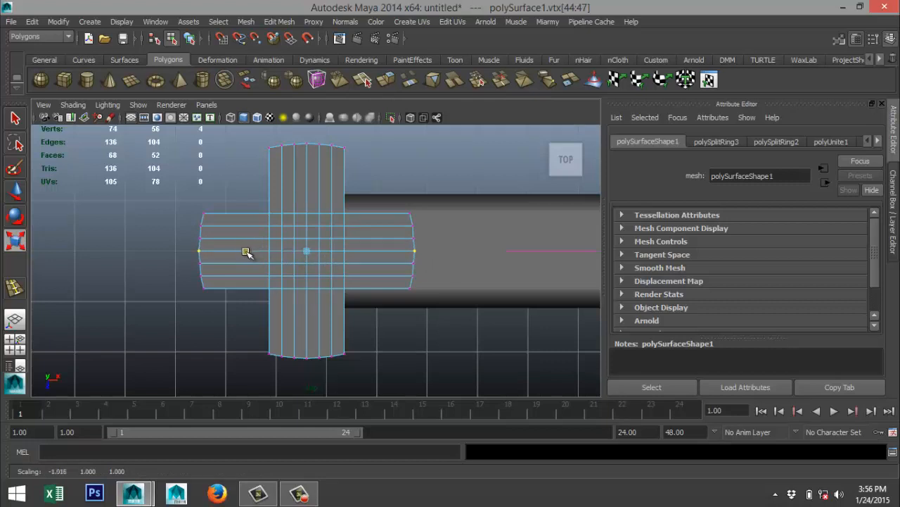
# Examine the guard's shape in the reference image, enlarged in the perspective view.
pyautogui.click(14, 343)
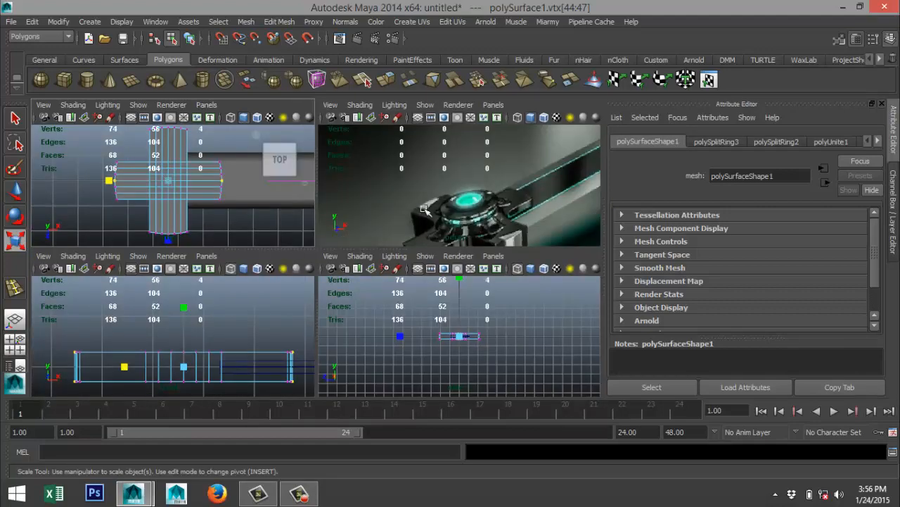
pyautogui.press('space')
pyautogui.scroll(-3, 342, 268)
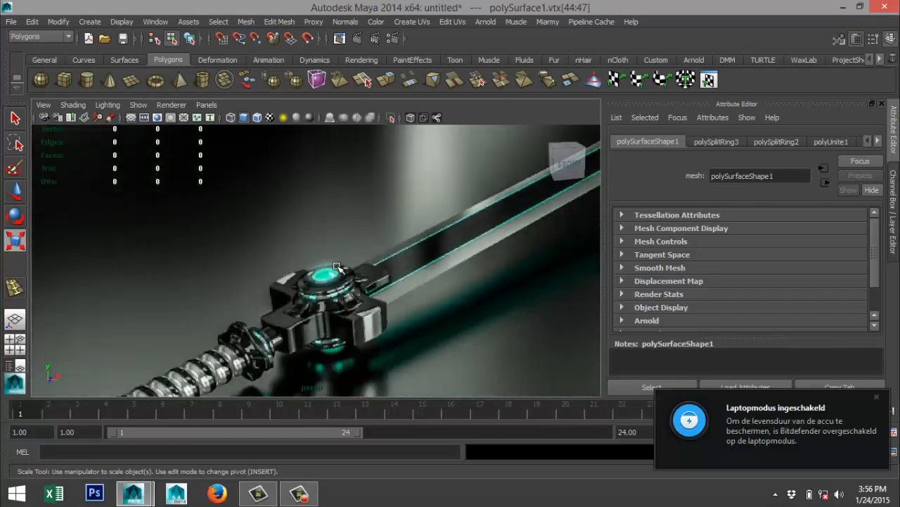
pyautogui.scroll(3, 341, 271)
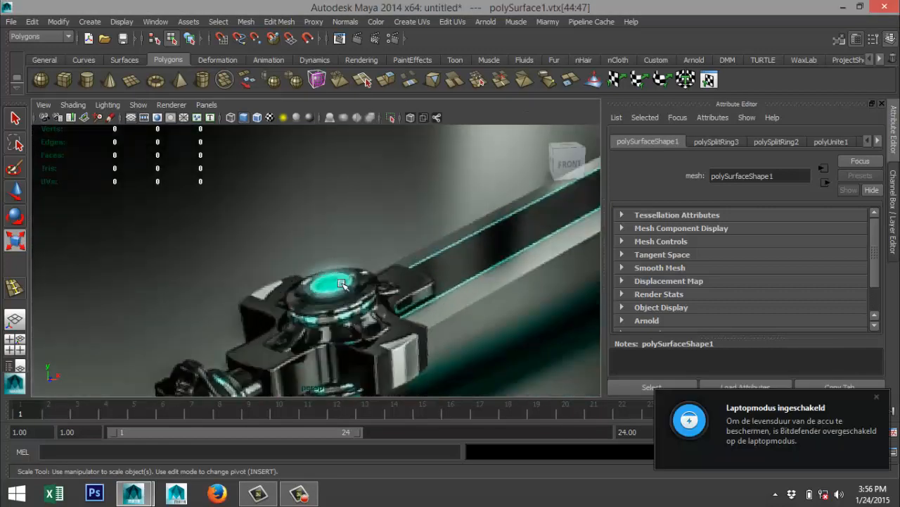
pyautogui.click(19, 349)
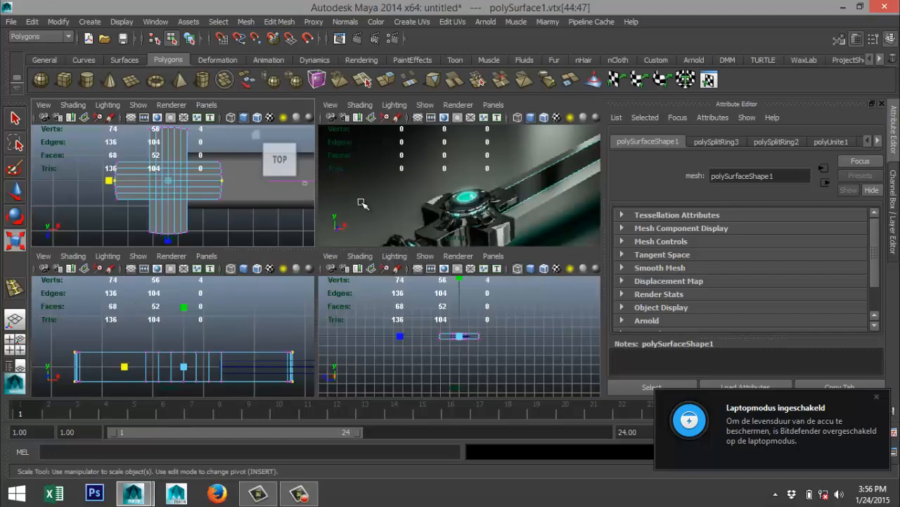
pyautogui.press('space')
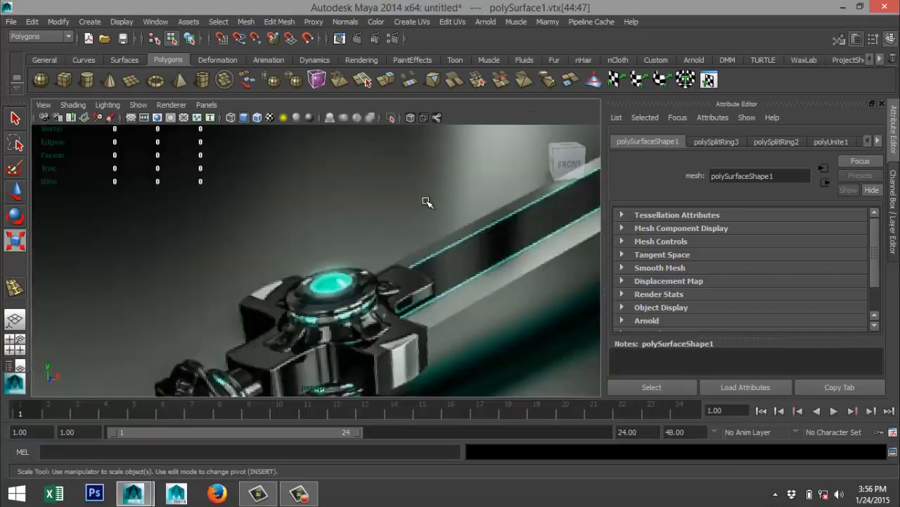
# Frame the guard in perspective, return to object mode, and preview it smoothed before restoring the unsmoothed display.
pyautogui.press('f')
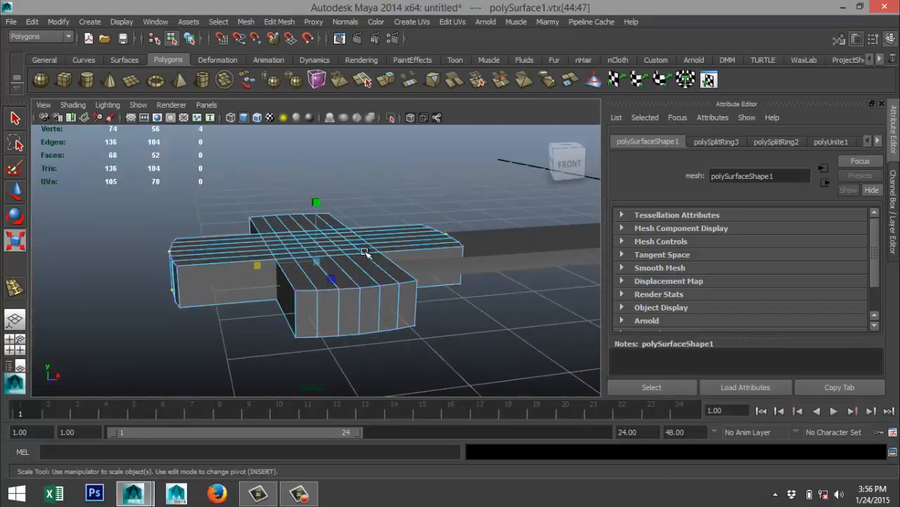
pyautogui.moveTo(365, 252)
pyautogui.keyDown('alt'); pyautogui.mouseDown()
pyautogui.moveTo(345, 225)
pyautogui.moveTo(351, 283)
pyautogui.moveTo(371, 263)
pyautogui.mouseUp(); pyautogui.keyUp('alt')
pyautogui.moveTo(383, 255); pyautogui.dragTo(415, 230, button='right')
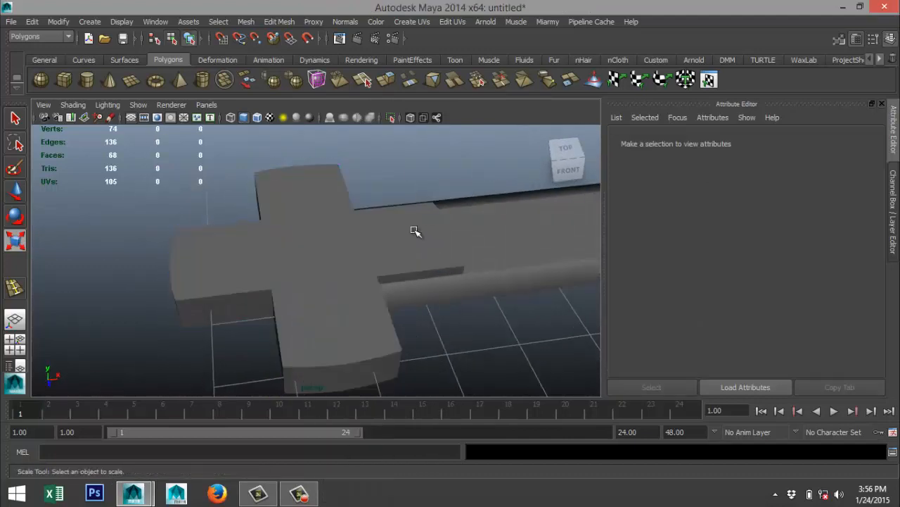
pyautogui.click(400, 243)
pyautogui.press('3')
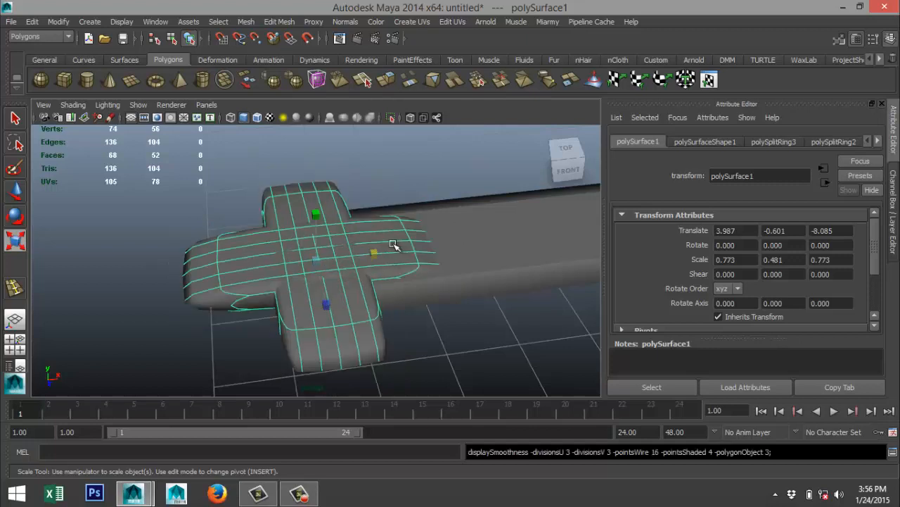
pyautogui.press('1')
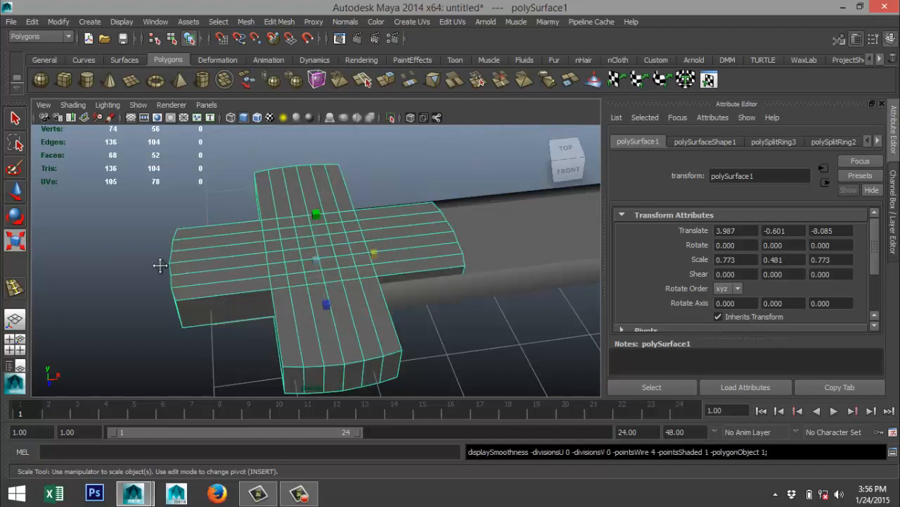
# Insert one edge loop close to each of the guard's four ends, using the Insert Edge Loop Tool's equal distance from edge option.
pyautogui.keyDown('alt'); pyautogui.moveTo(160, 266); pyautogui.dragTo(194, 252, button='middle'); pyautogui.keyUp('alt')
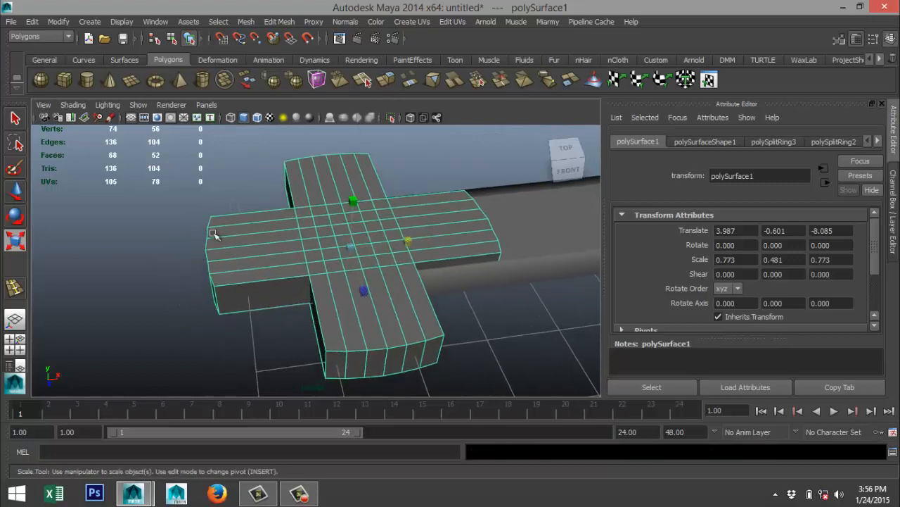
pyautogui.click(279, 22)
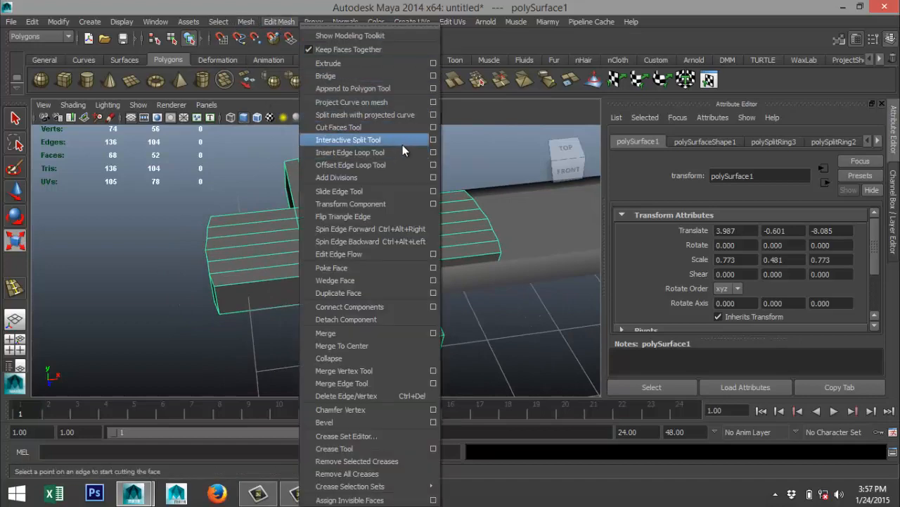
pyautogui.click(433, 153)
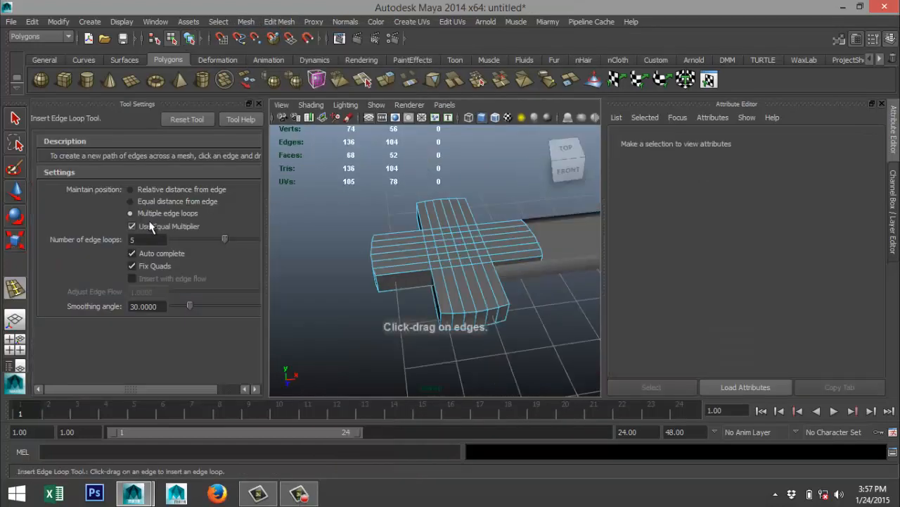
pyautogui.click(131, 201)
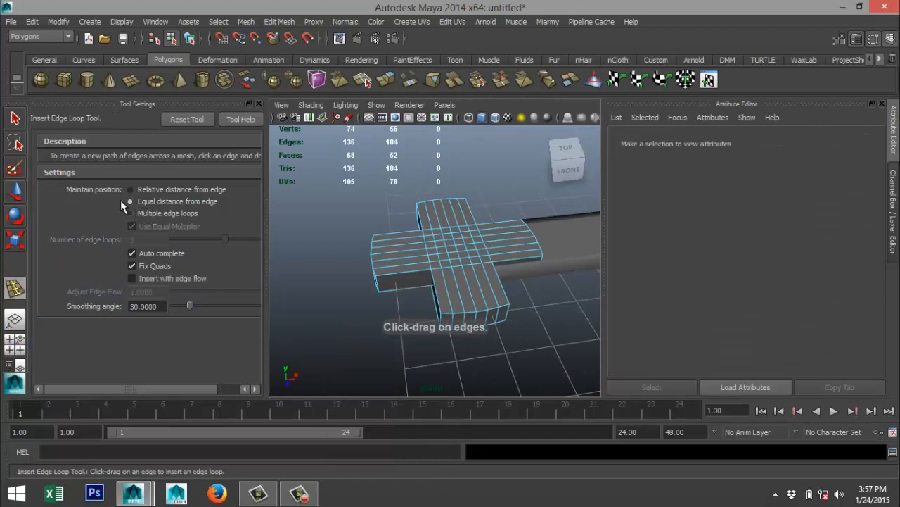
pyautogui.click(258, 103)
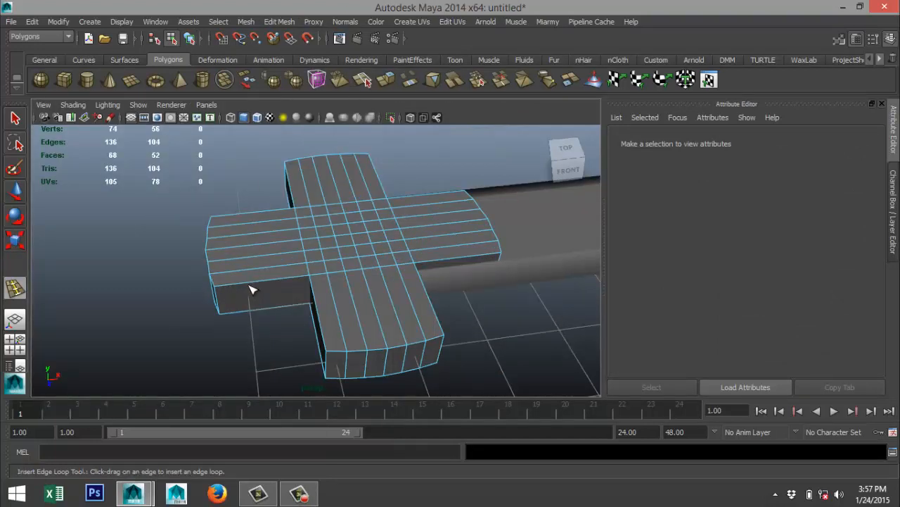
pyautogui.moveTo(248, 286); pyautogui.dragTo(221, 295)
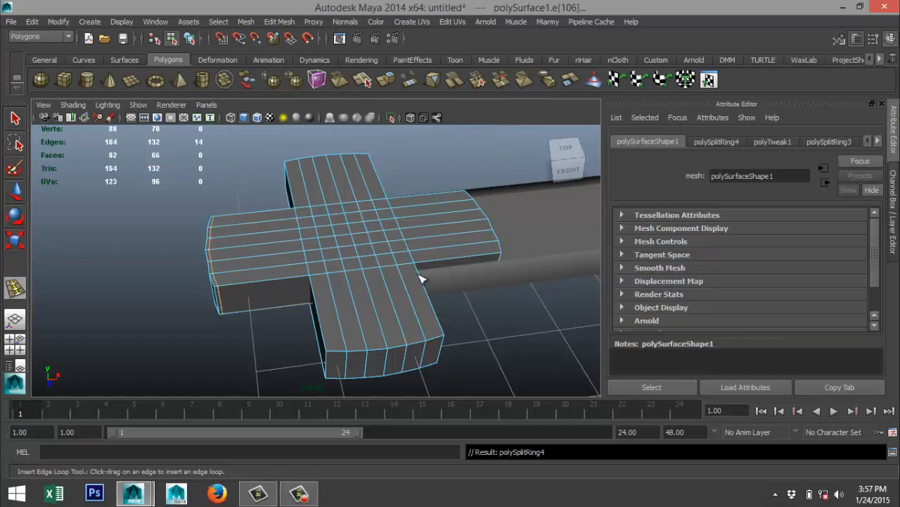
pyautogui.moveTo(438, 261); pyautogui.dragTo(501, 261)
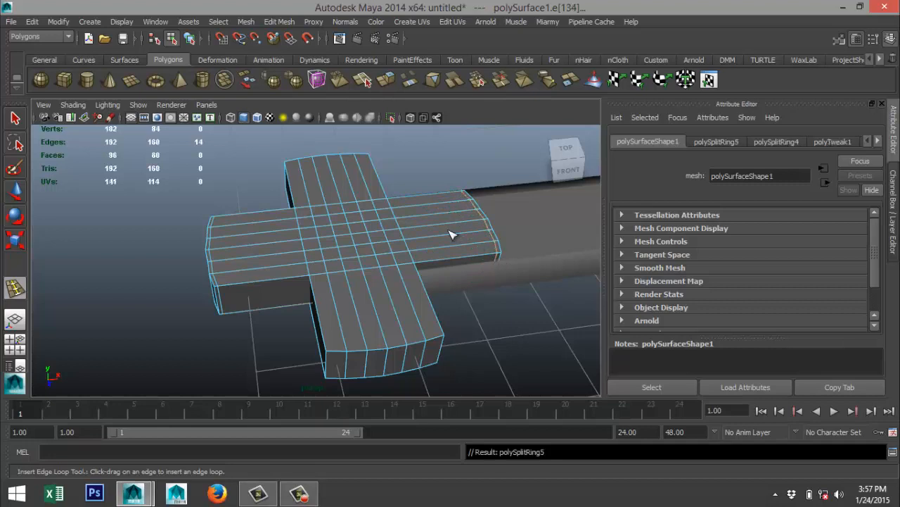
pyautogui.moveTo(376, 179); pyautogui.dragTo(373, 165)
pyautogui.moveTo(427, 288); pyautogui.dragTo(448, 337)
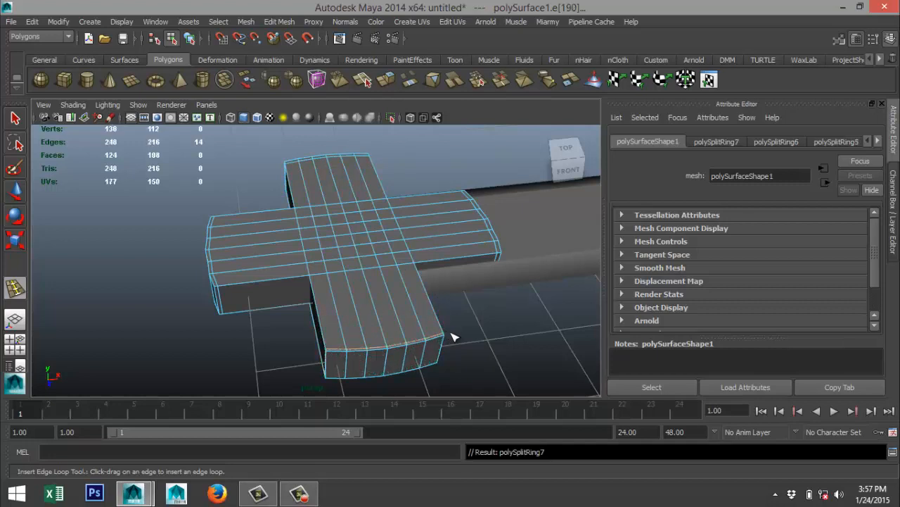
pyautogui.press('q')
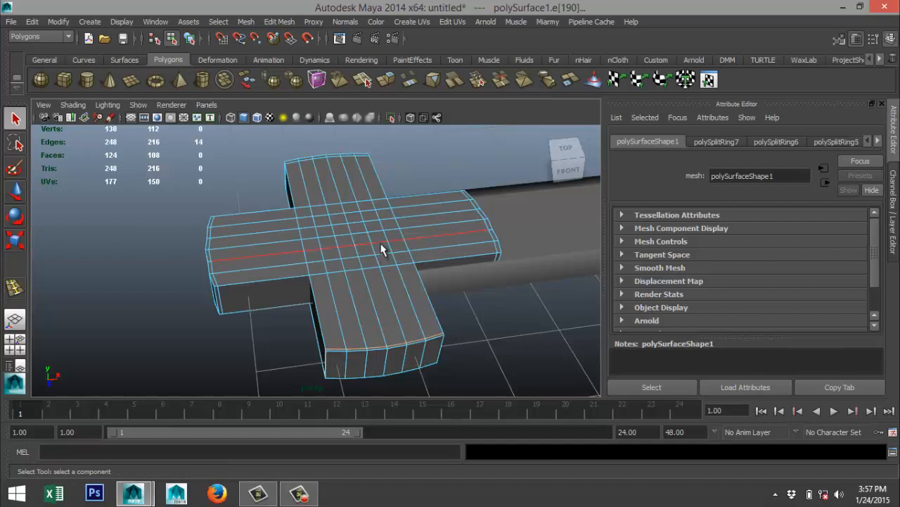
# Return to object mode, display the guard with smooth mesh preview, and deselect it to inspect its rounded edges.
pyautogui.moveTo(381, 249); pyautogui.dragTo(440, 191, button='right')
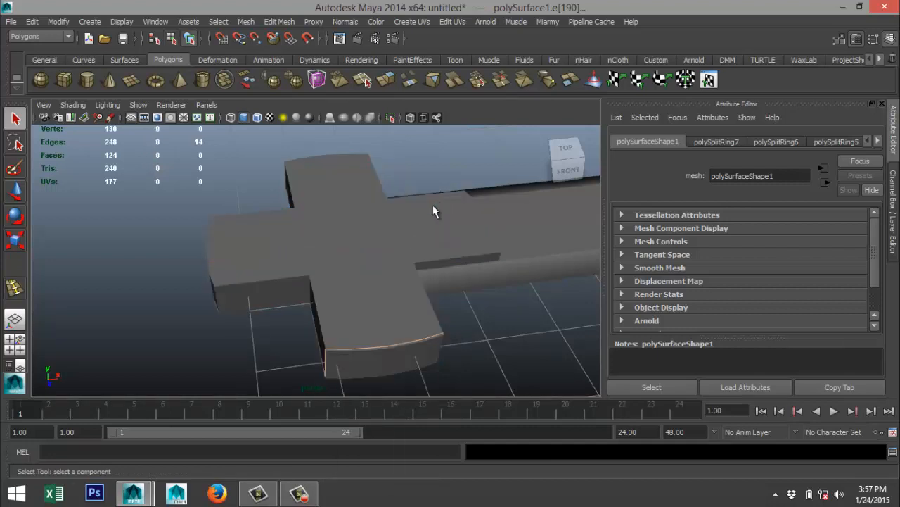
pyautogui.click(424, 240)
pyautogui.press('3')
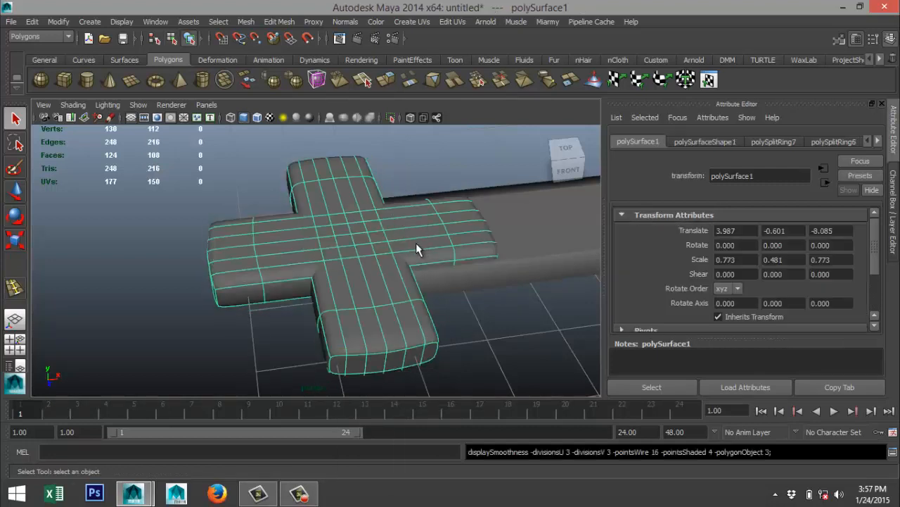
pyautogui.keyDown('alt'); pyautogui.moveTo(161, 281); pyautogui.dragTo(207, 270); pyautogui.keyUp('alt')
pyautogui.click(150, 263)
pyautogui.scroll(-4, 188, 273)
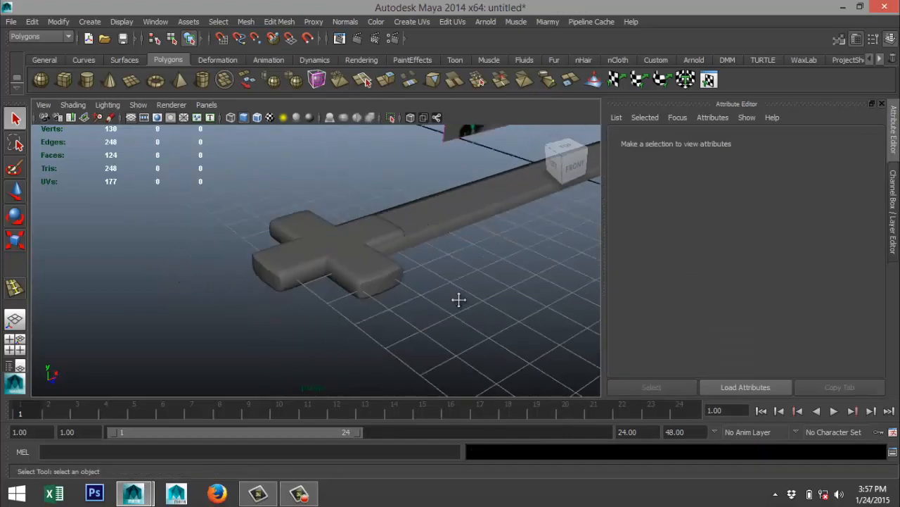
# Compare the smoothed guard's thickness with the guard in the reference image.
pyautogui.keyDown('alt'); pyautogui.moveTo(459, 300); pyautogui.dragTo(336, 266); pyautogui.keyUp('alt')
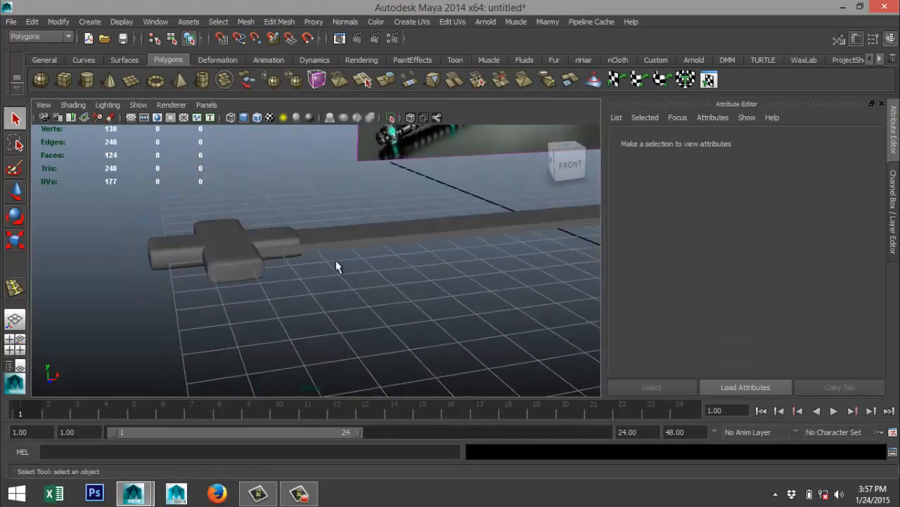
pyautogui.keyDown('alt'); pyautogui.moveTo(346, 243); pyautogui.dragTo(204, 356, button='middle'); pyautogui.keyUp('alt')
pyautogui.scroll(4, 390, 252)
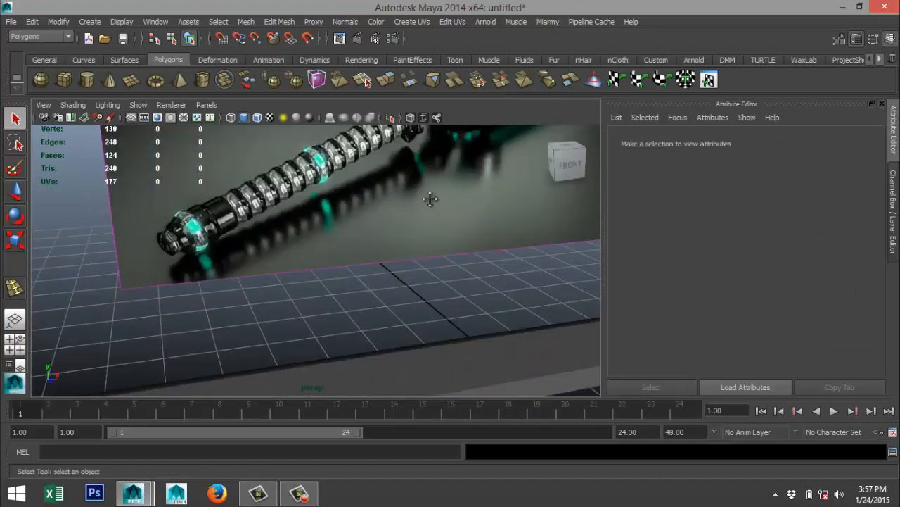
pyautogui.keyDown('alt'); pyautogui.moveTo(430, 199); pyautogui.dragTo(227, 364, button='middle'); pyautogui.keyUp('alt')
pyautogui.scroll(2, 342, 214)
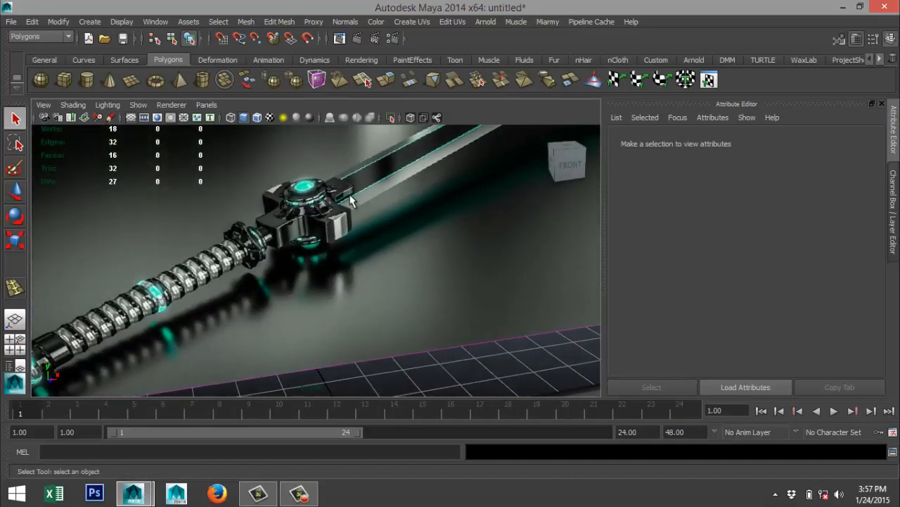
pyautogui.scroll(-5, 330, 267)
pyautogui.scroll(5, 282, 305)
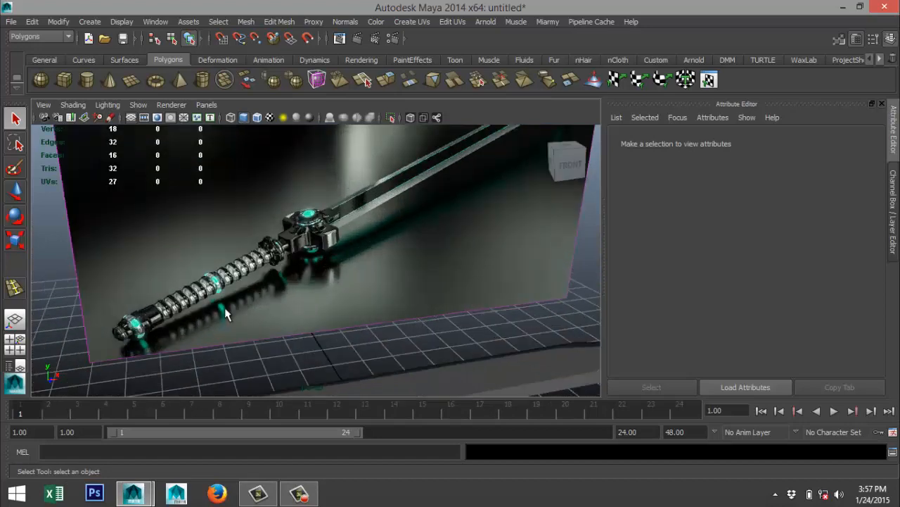
# Thicken the guard by scaling it along Y to 0.688.
pyautogui.keyDown('alt'); pyautogui.moveTo(226, 314); pyautogui.dragTo(528, 169, button='middle'); pyautogui.keyUp('alt')
pyautogui.keyDown('alt'); pyautogui.moveTo(248, 334); pyautogui.dragTo(302, 325); pyautogui.keyUp('alt')
pyautogui.keyDown('alt'); pyautogui.moveTo(303, 325); pyautogui.dragTo(588, 222, button='middle'); pyautogui.keyUp('alt')
pyautogui.click(335, 341)
pyautogui.press('r')
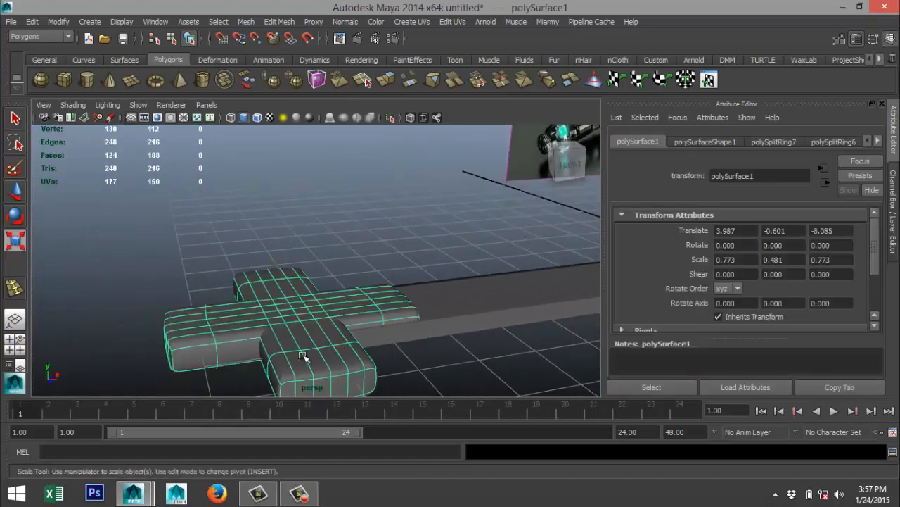
pyautogui.moveTo(294, 271); pyautogui.dragTo(296, 241)
pyautogui.scroll(-5, 330, 267)
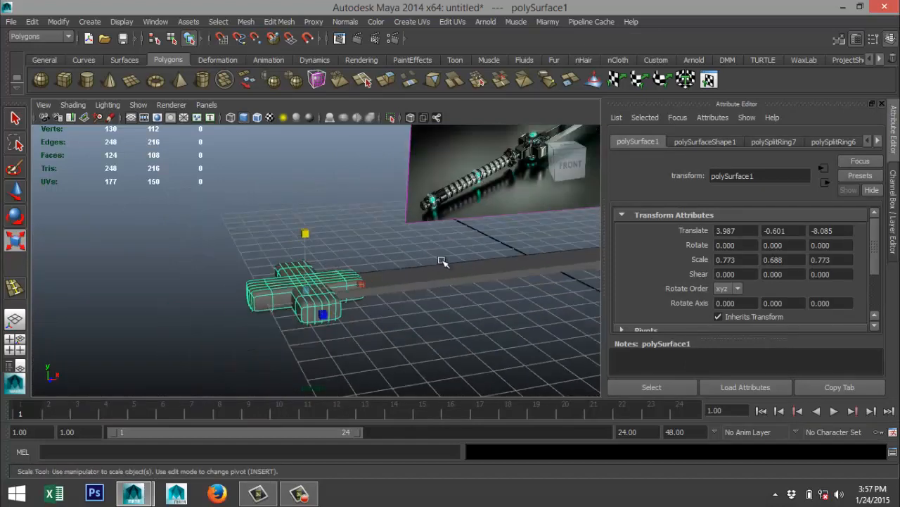
# Examine the round central hub on the guard in the reference image.
pyautogui.keyDown('alt'); pyautogui.moveTo(467, 253); pyautogui.dragTo(172, 373, button='middle'); pyautogui.keyUp('alt')
pyautogui.scroll(6, 287, 320)
pyautogui.keyDown('alt'); pyautogui.moveTo(358, 248); pyautogui.dragTo(394, 364, button='middle'); pyautogui.keyUp('alt')
pyautogui.scroll(5, 382, 336)
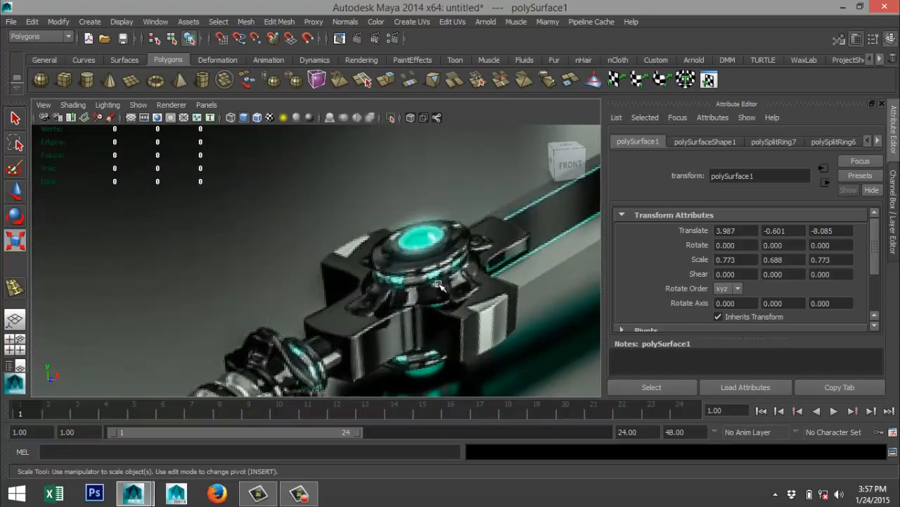
# Create a flat polygon cylinder on the grid in front of the sword, radius about 1.67 and height about 0.45.
pyautogui.scroll(-6, 422, 292)
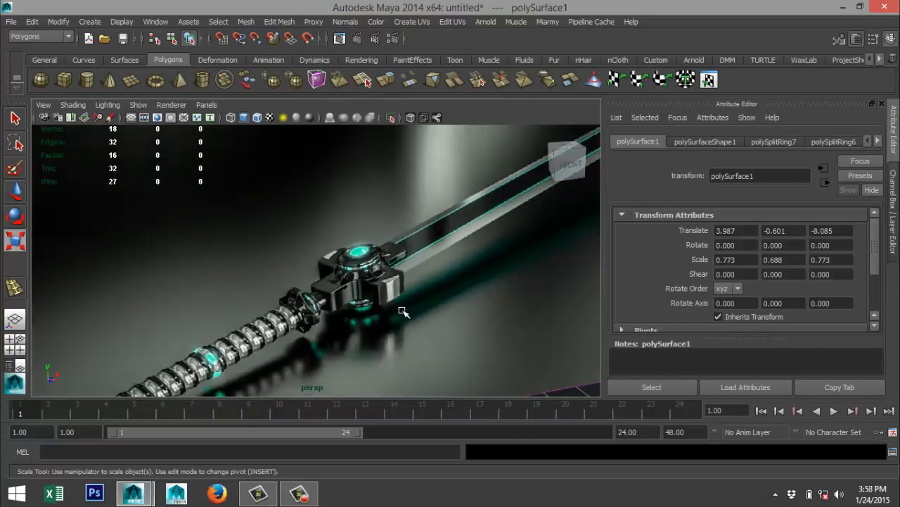
pyautogui.scroll(-5, 405, 317)
pyautogui.keyDown('alt'); pyautogui.moveTo(348, 325); pyautogui.dragTo(345, 263); pyautogui.keyUp('alt')
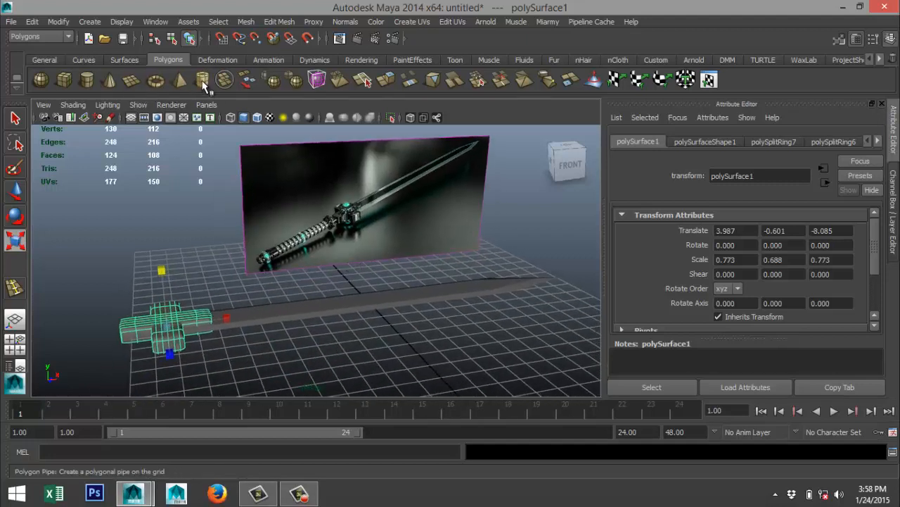
pyautogui.click(204, 83)
pyautogui.click(86, 80)
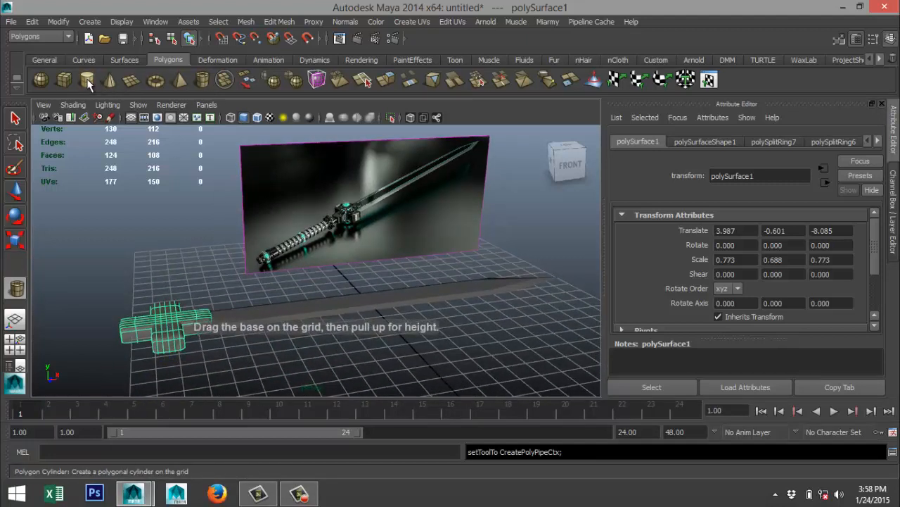
pyautogui.moveTo(338, 373); pyautogui.dragTo(380, 366)
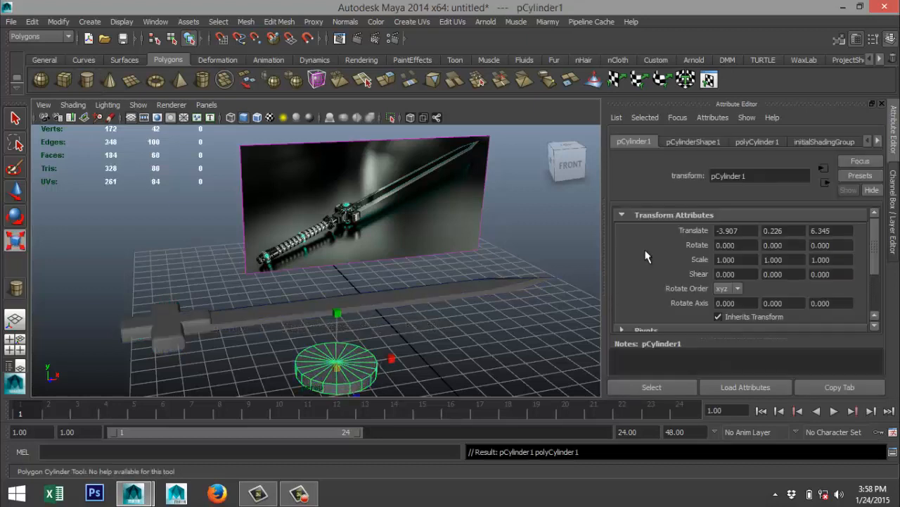
# Set the cylinder's axis subdivisions to 40.
pyautogui.click(754, 143)
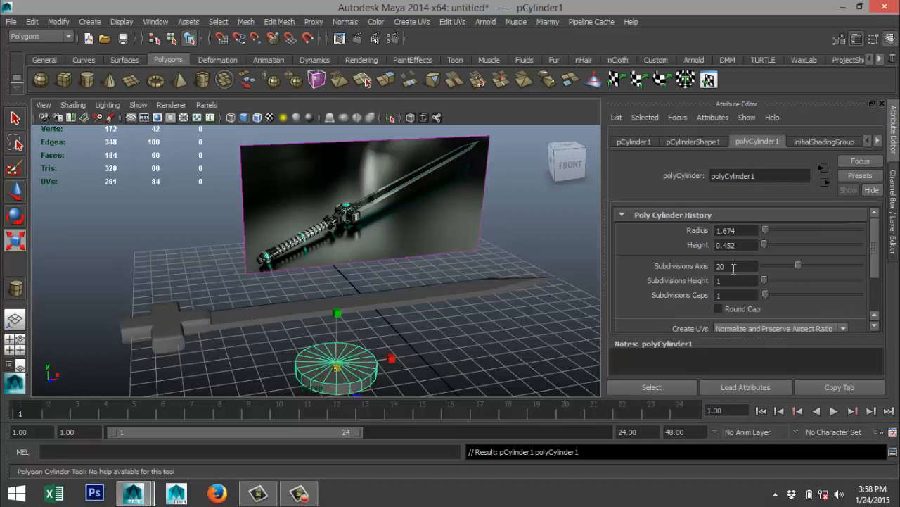
pyautogui.doubleClick(733, 267)
pyautogui.write('40')
pyautogui.press('Return')
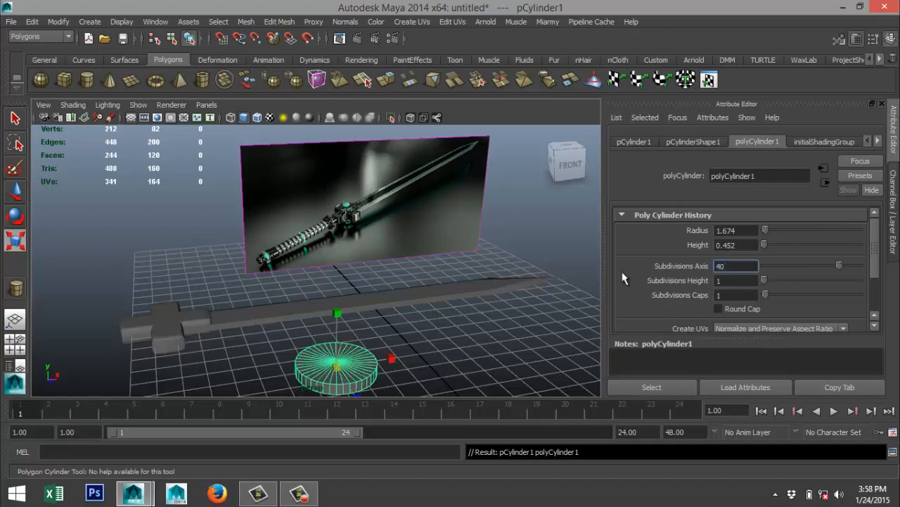
# In the side view, select the cylinder's top vertices and scale them inward to taper its sides.
pyautogui.press('r')
pyautogui.click(22, 345)
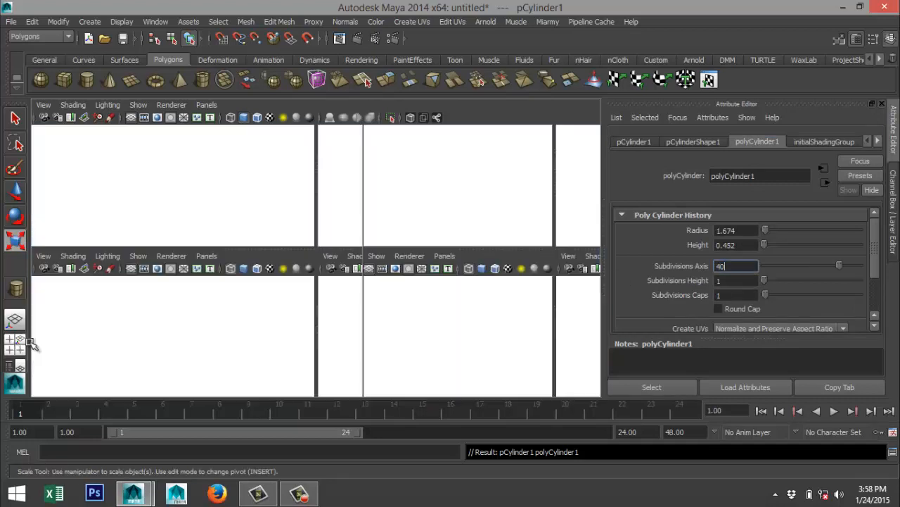
pyautogui.press('space')
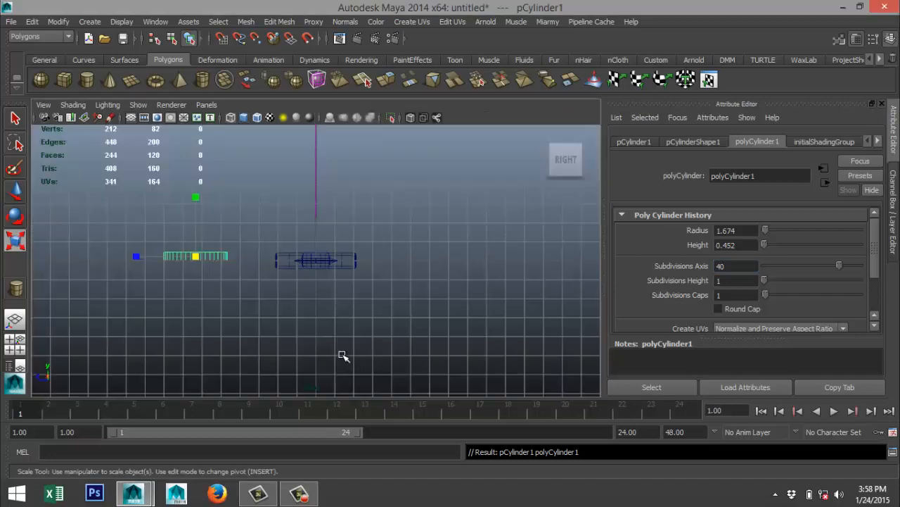
pyautogui.press('f')
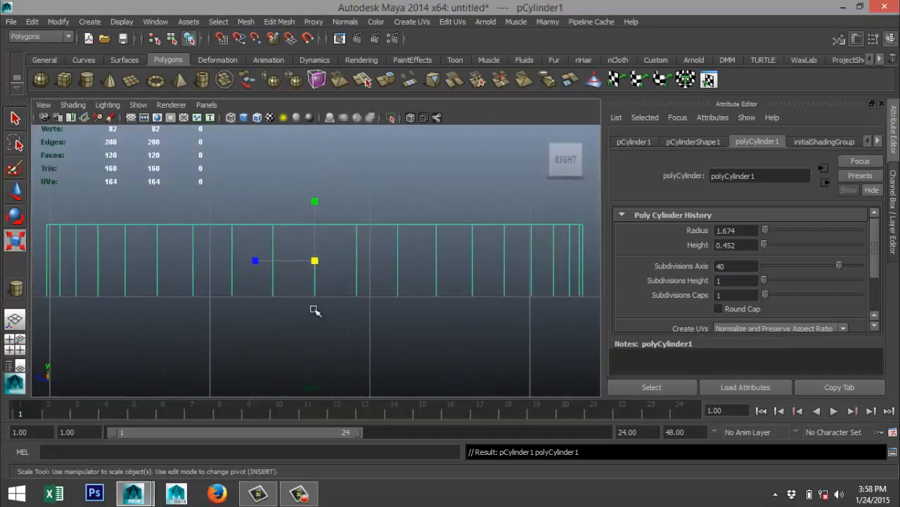
pyautogui.rightClick(244, 223)
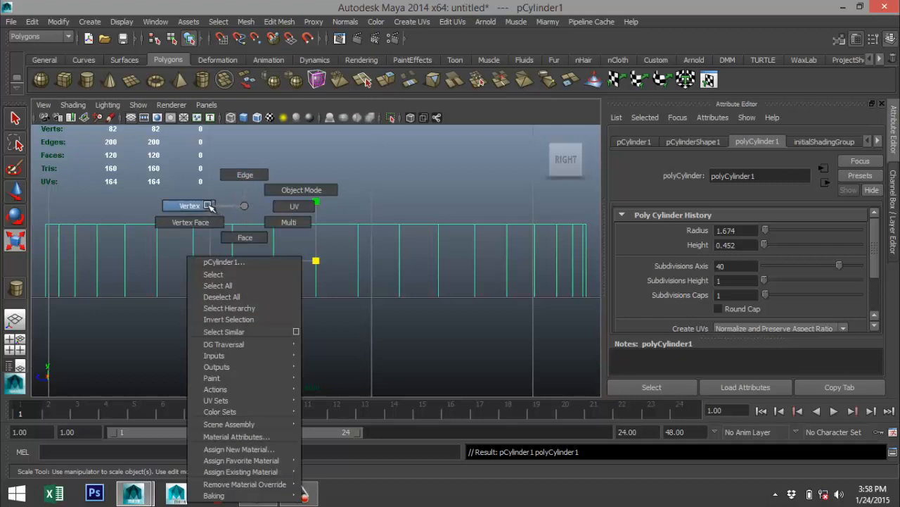
pyautogui.moveTo(209, 206); pyautogui.dragTo(208, 206, button='right')
pyautogui.scroll(-8, 249, 262)
pyautogui.scroll(2, 248, 246)
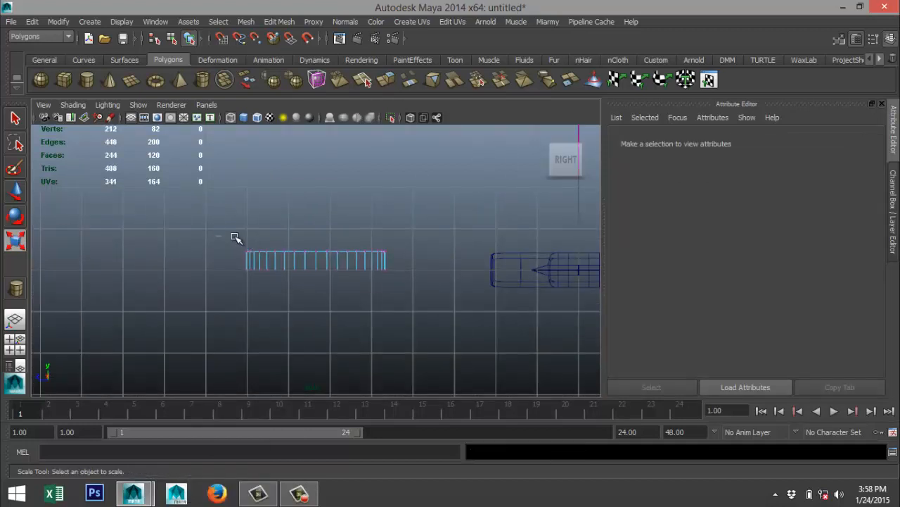
pyautogui.moveTo(235, 238); pyautogui.dragTo(416, 255)
pyautogui.scroll(3, 390, 315)
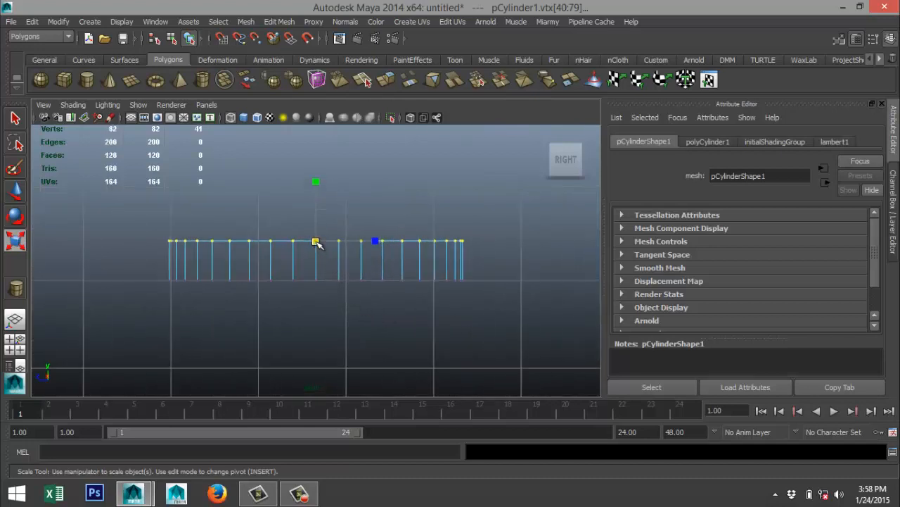
pyautogui.moveTo(316, 242); pyautogui.dragTo(264, 246)
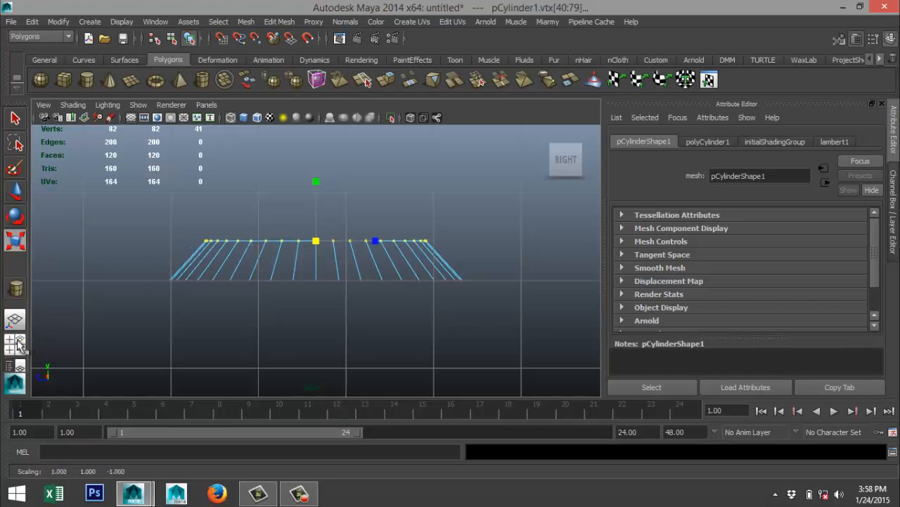
# Return to the perspective view and set the cylinder's cap subdivisions to 0, keeping one height subdivision.
pyautogui.click(15, 344)
pyautogui.press('space')
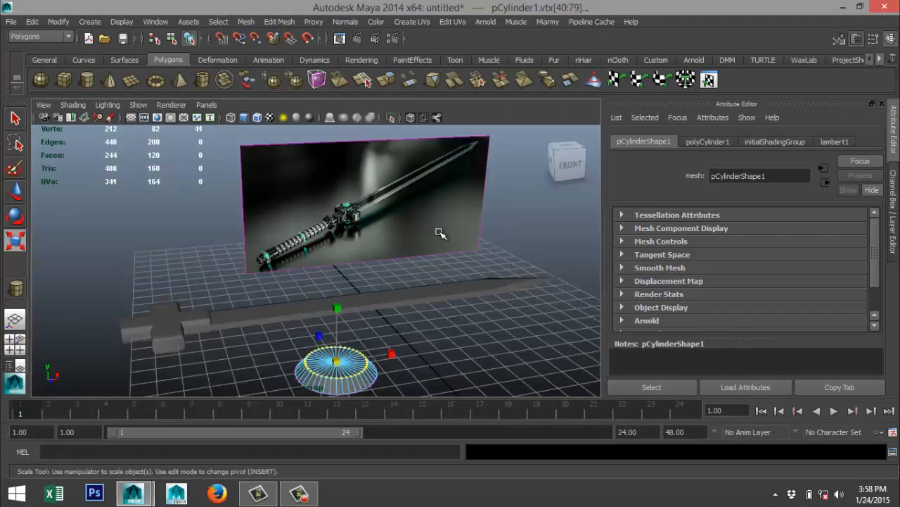
pyautogui.press('f')
pyautogui.scroll(-2, 421, 250)
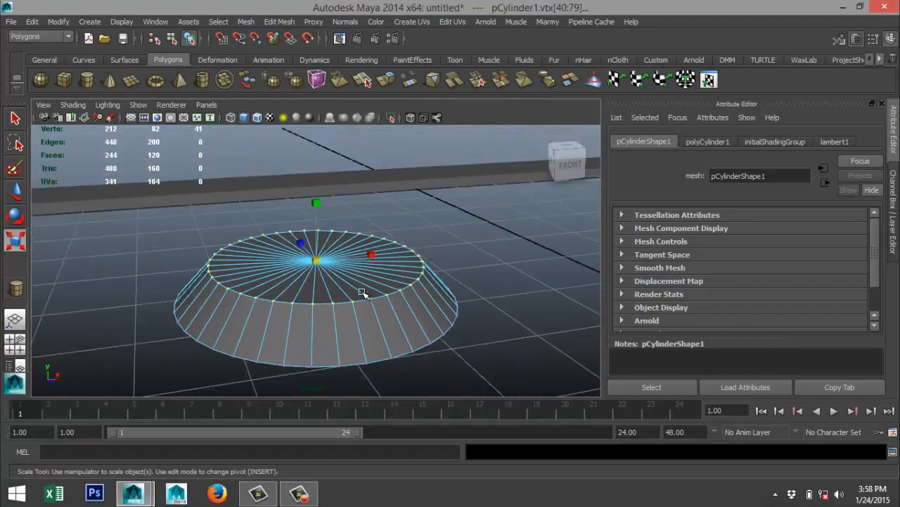
pyautogui.click(709, 142)
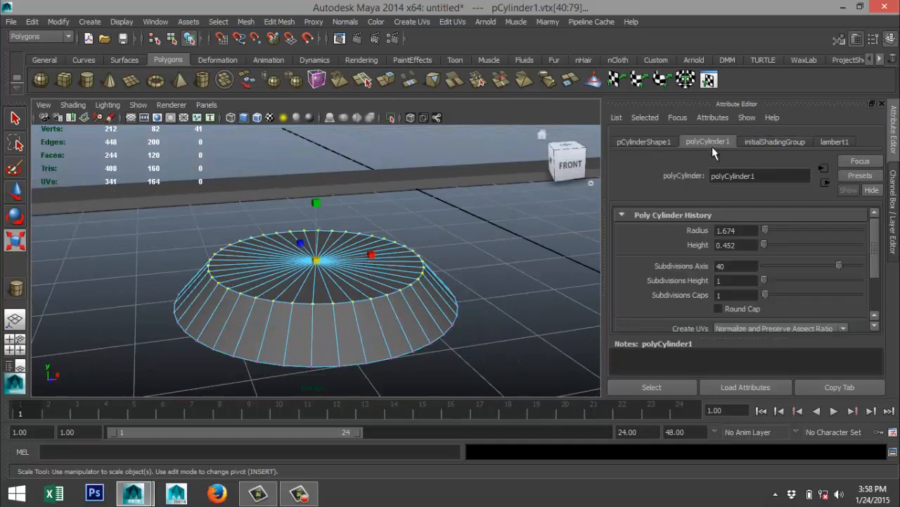
pyautogui.click(742, 296)
pyautogui.click(736, 281)
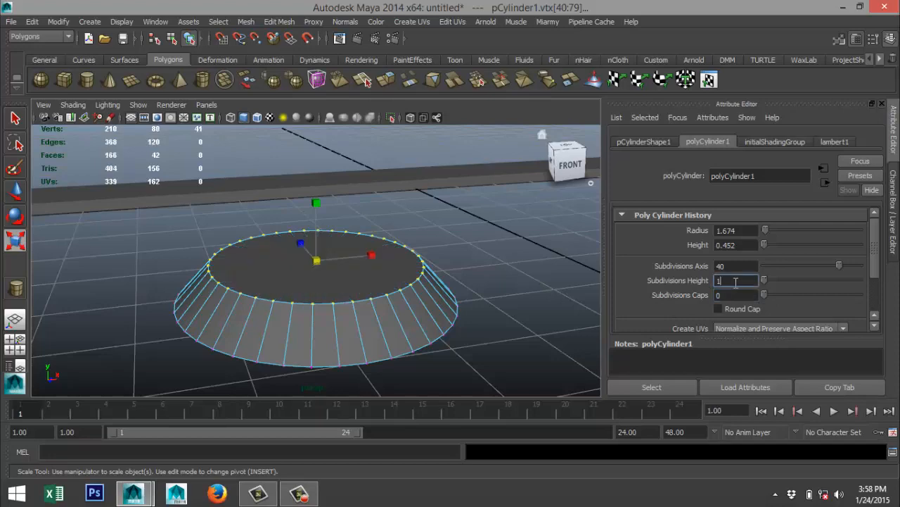
# Check the hub in the reference image, then extrude the cylinder's top face and scale it slightly inward to form a narrow rim.
pyautogui.keyDown('alt'); pyautogui.moveTo(502, 281); pyautogui.dragTo(527, 285, button='middle'); pyautogui.keyUp('alt')
pyautogui.keyDown('alt'); pyautogui.moveTo(435, 280); pyautogui.dragTo(553, 296, button='middle'); pyautogui.keyUp('alt')
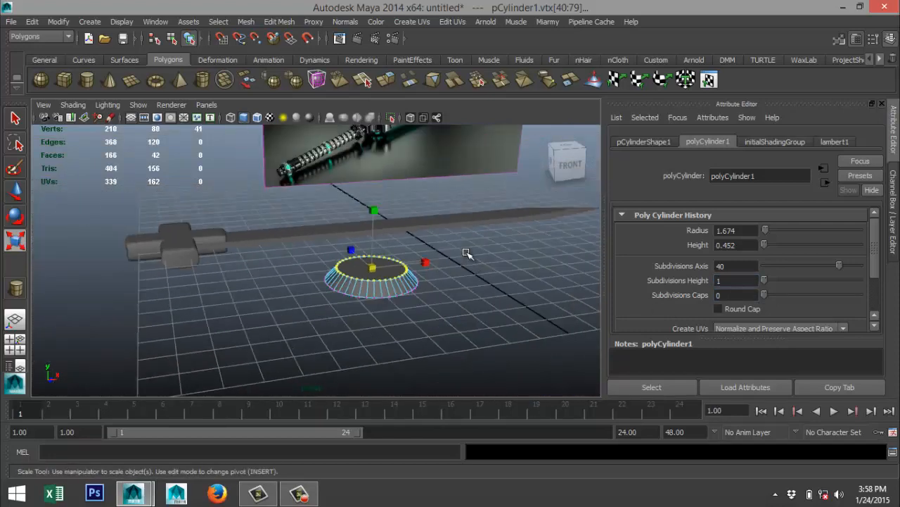
pyautogui.keyDown('alt'); pyautogui.moveTo(461, 210); pyautogui.dragTo(339, 351, button='middle'); pyautogui.keyUp('alt')
pyautogui.keyDown('alt'); pyautogui.moveTo(440, 186); pyautogui.dragTo(454, 164); pyautogui.keyUp('alt')
pyautogui.scroll(-5, 474, 280)
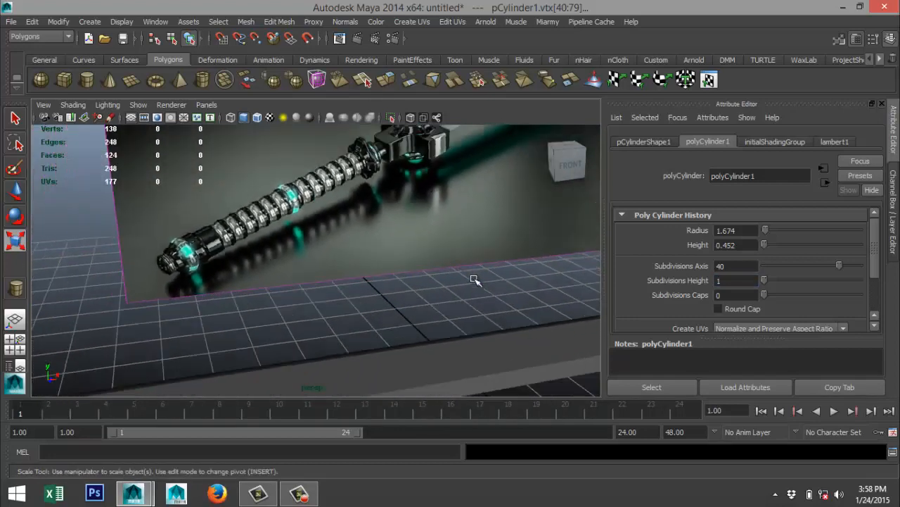
pyautogui.keyDown('alt'); pyautogui.moveTo(472, 328); pyautogui.dragTo(516, 208, button='middle'); pyautogui.keyUp('alt')
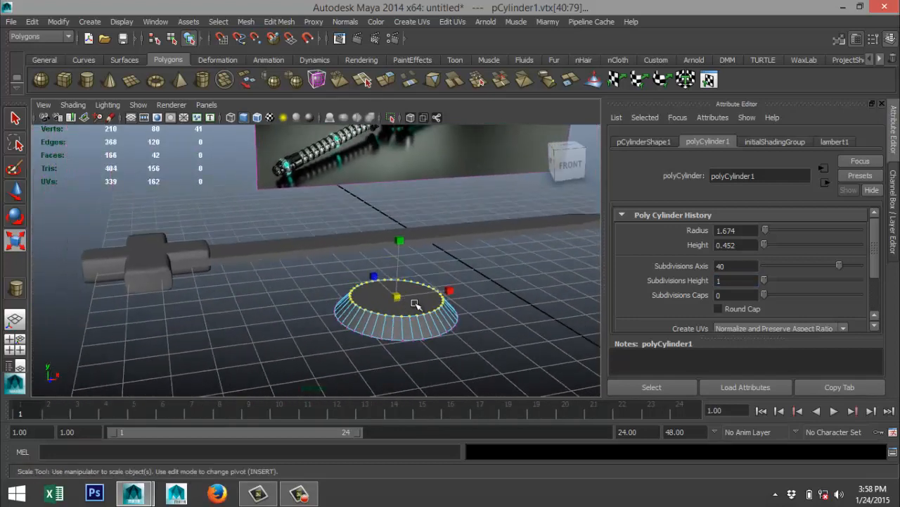
pyautogui.moveTo(415, 304); pyautogui.dragTo(421, 247, button='right')
pyautogui.click(419, 303)
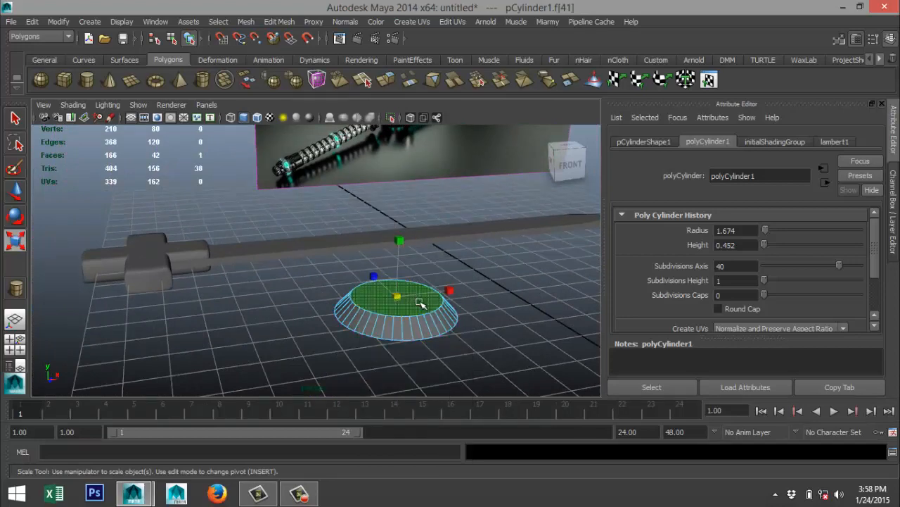
pyautogui.click(279, 22)
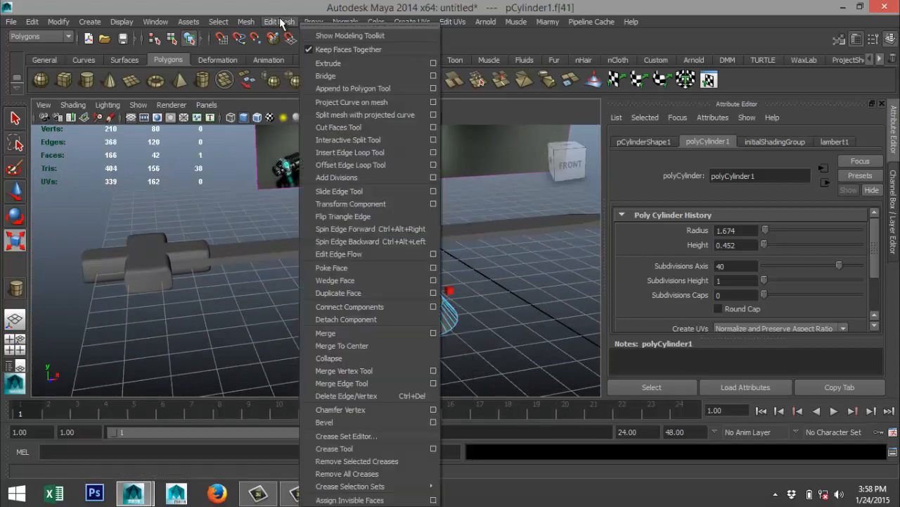
pyautogui.click(329, 63)
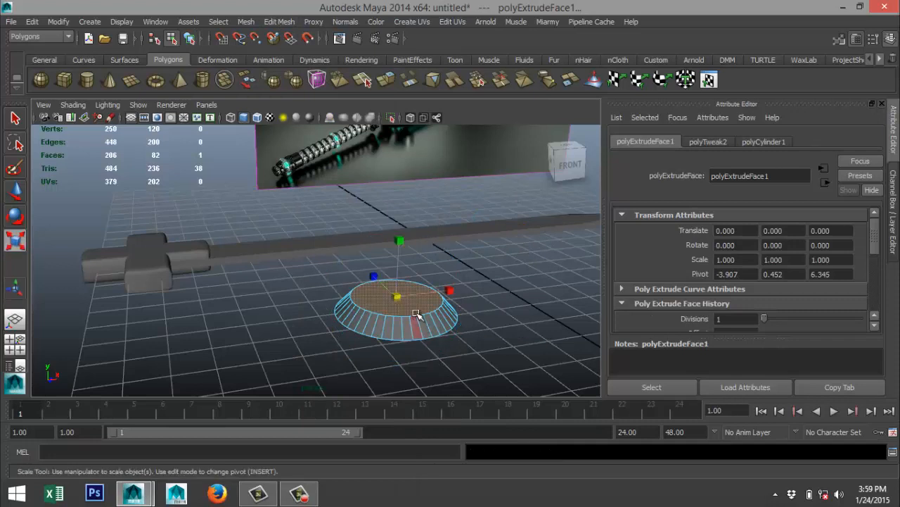
pyautogui.moveTo(396, 298); pyautogui.dragTo(390, 301)
# Extrude the inset top face again and raise it to a height of about 0.583.
pyautogui.hotkey('ctrl', 'e')
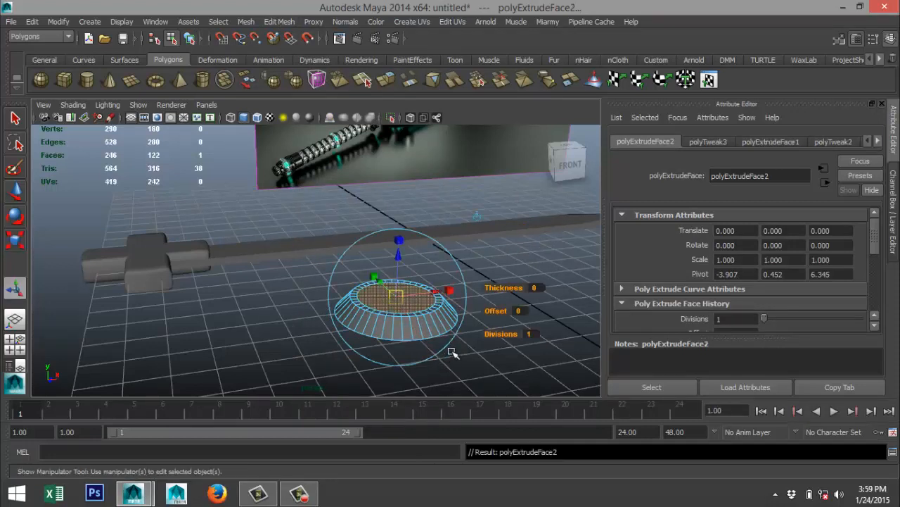
pyautogui.press('w')
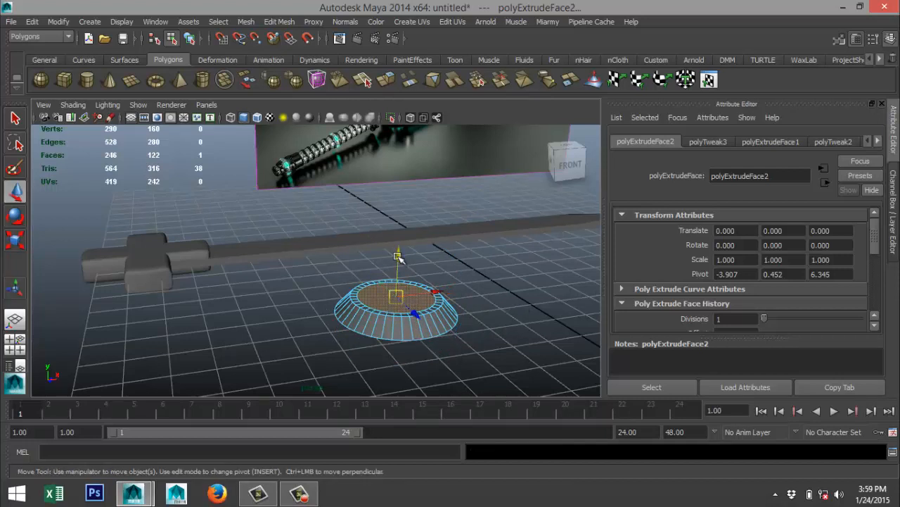
pyautogui.moveTo(398, 258); pyautogui.dragTo(399, 252)
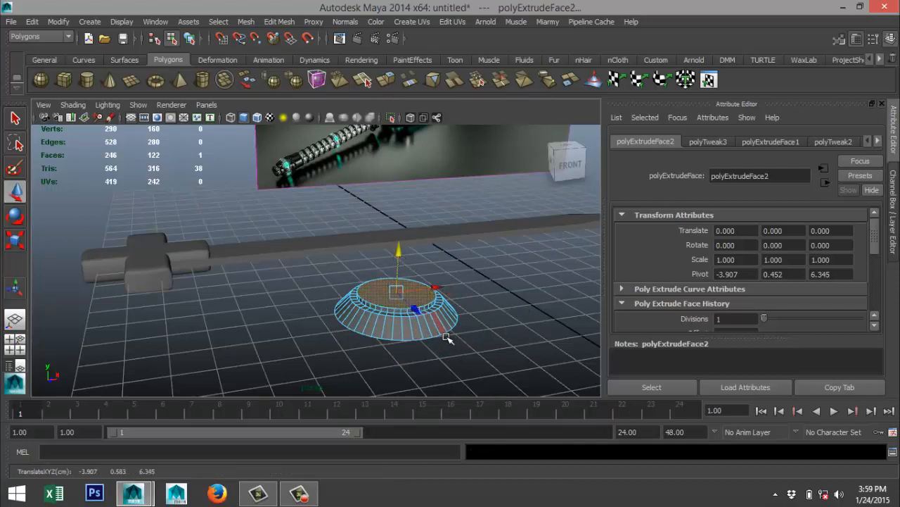
# Extrude the raised top face and scale it outward to the outer edge of the rim below, checking it from the top view.
pyautogui.hotkey('ctrl', 'e')
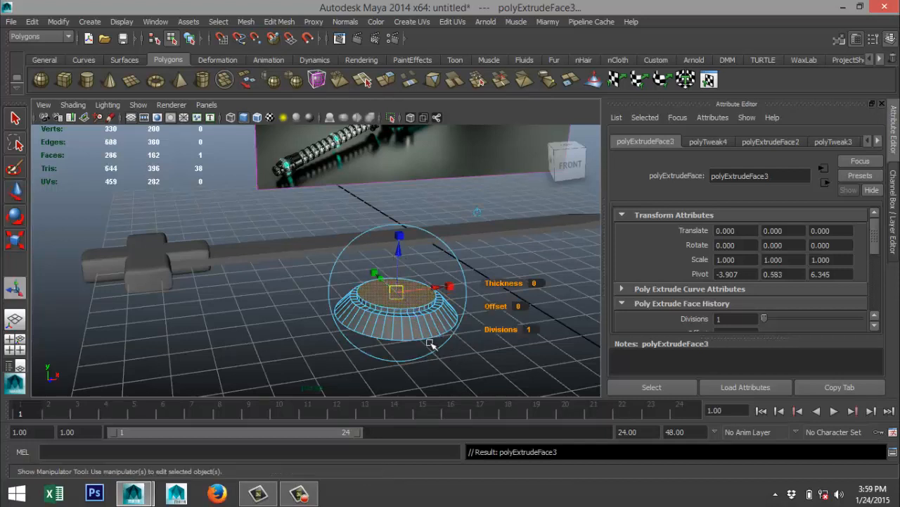
pyautogui.press('r')
pyautogui.moveTo(398, 291); pyautogui.dragTo(408, 293)
pyautogui.click(24, 352)
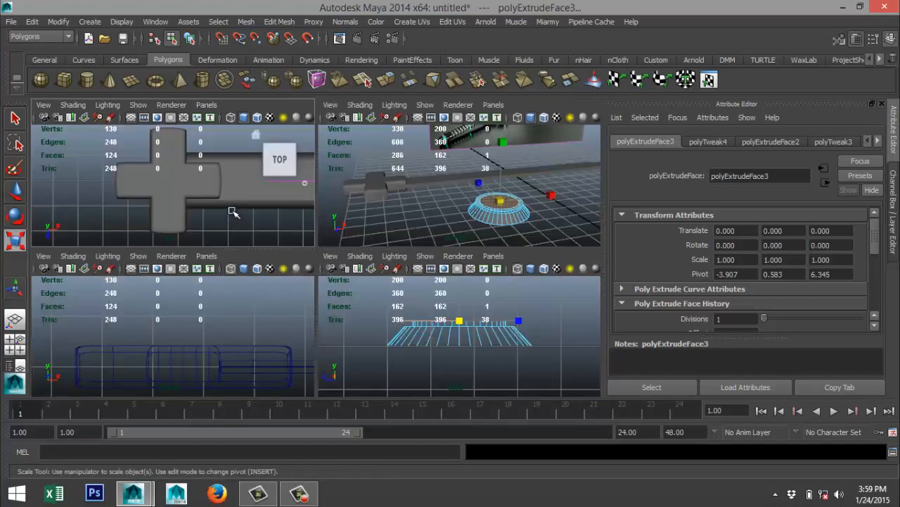
pyautogui.press('space')
pyautogui.press('f')
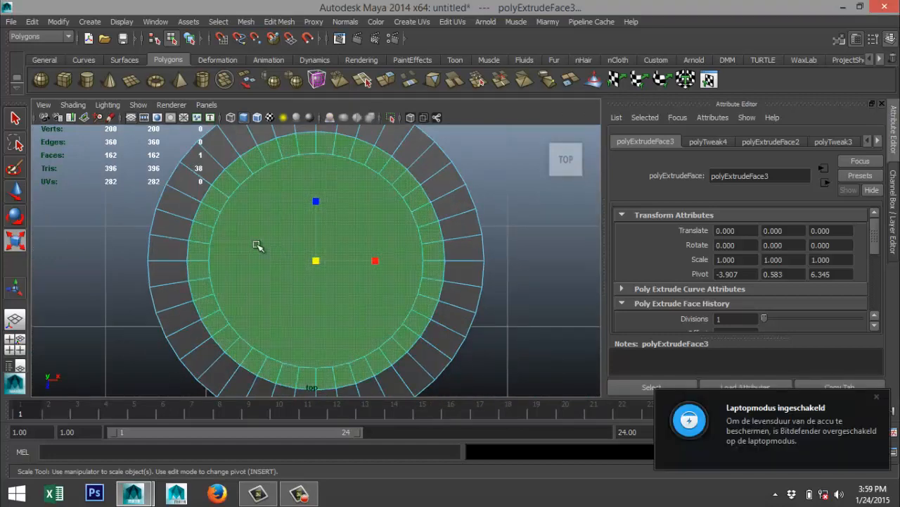
pyautogui.moveTo(316, 261); pyautogui.dragTo(312, 265)
pyautogui.click(22, 346)
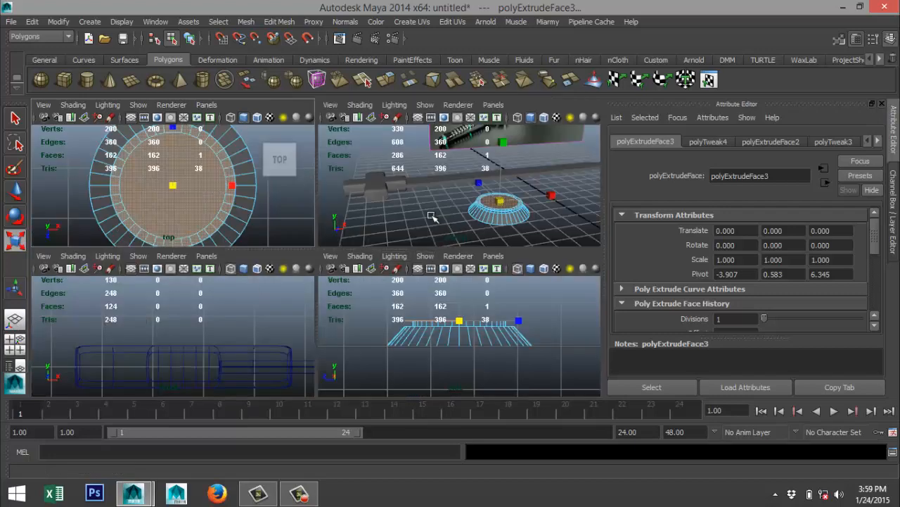
pyautogui.press('space')
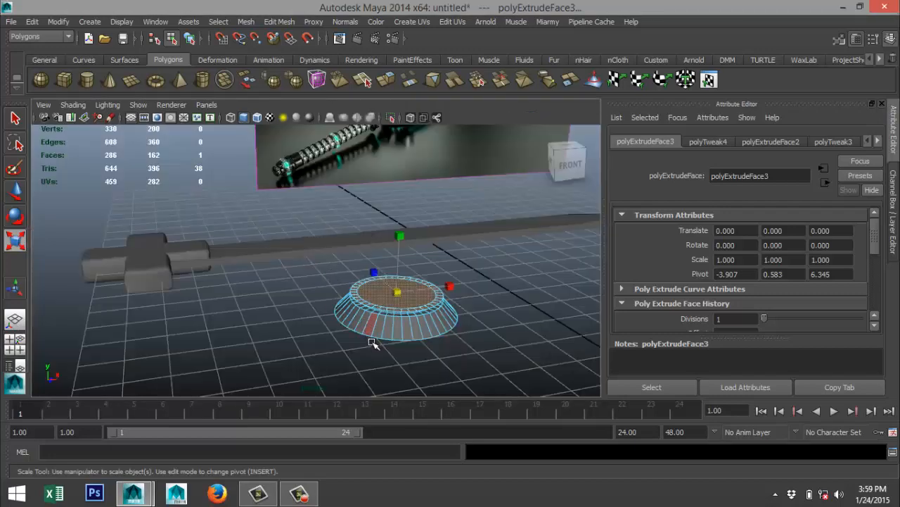
# Extrude the widened top face and raise it to a height of about 0.733.
pyautogui.hotkey('ctrl', 'e')
pyautogui.press('w')
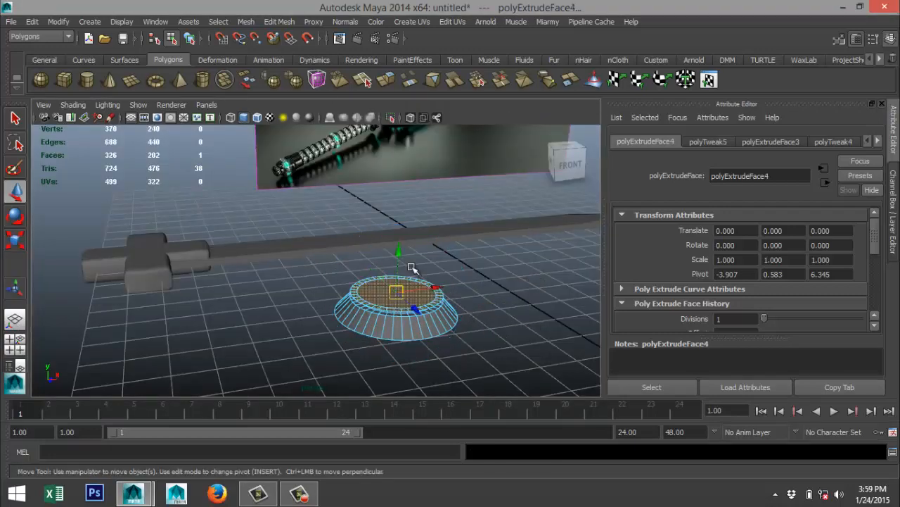
pyautogui.moveTo(398, 251); pyautogui.dragTo(402, 247)
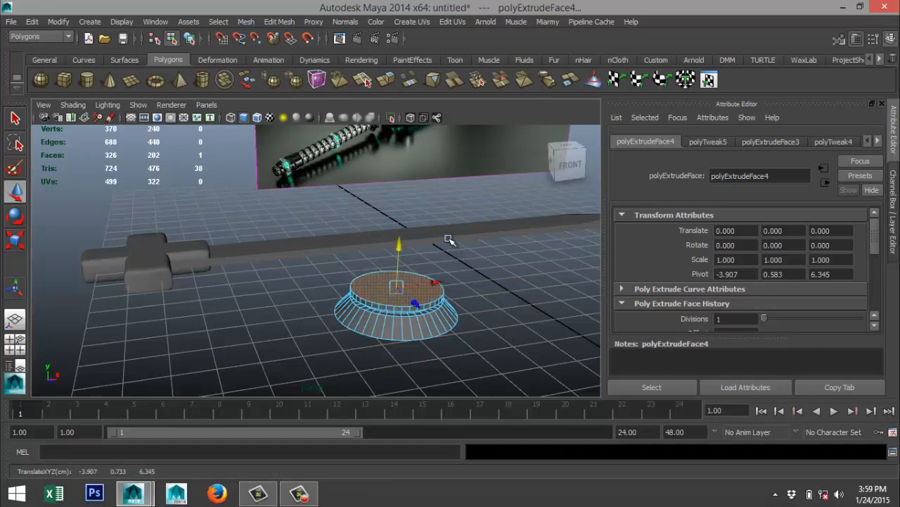
# Examine the layered shape of the guard's round hub in the reference image to compare it with the stepped cylinder.
pyautogui.keyDown('alt'); pyautogui.moveTo(449, 239); pyautogui.dragTo(364, 336, button='middle'); pyautogui.keyUp('alt')
pyautogui.scroll(3, 366, 232)
pyautogui.keyDown('alt'); pyautogui.moveTo(412, 206); pyautogui.dragTo(391, 310, button='middle'); pyautogui.keyUp('alt')
pyautogui.scroll(3, 389, 284)
pyautogui.scroll(-5, 392, 282)
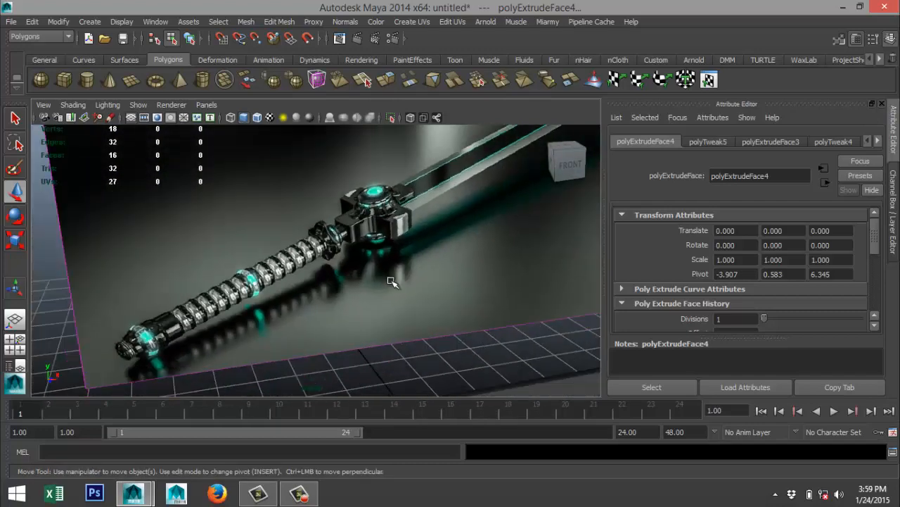
pyautogui.scroll(5, 394, 291)
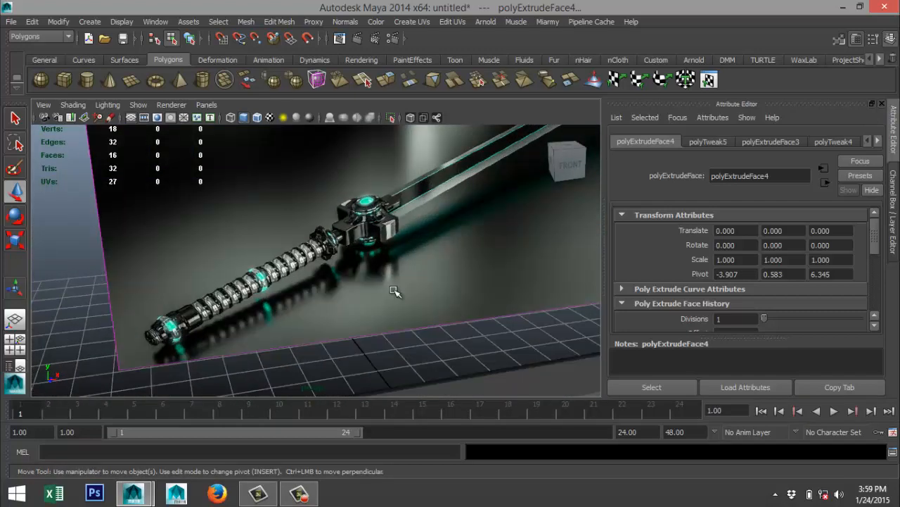
# Examine the parts projecting around the guard's hub in the reference image and compare them with the cylinder's sloped side.
pyautogui.scroll(-6, 398, 285)
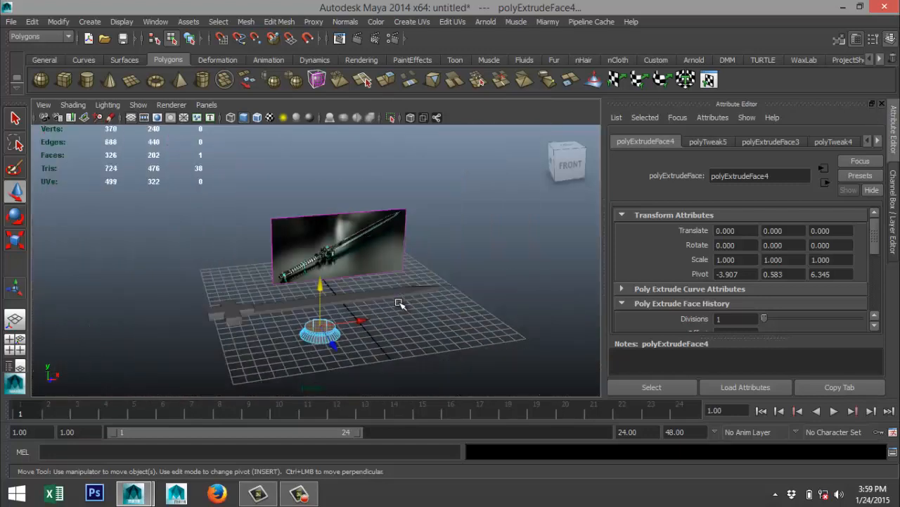
pyautogui.scroll(1, 384, 272)
pyautogui.scroll(2, 391, 287)
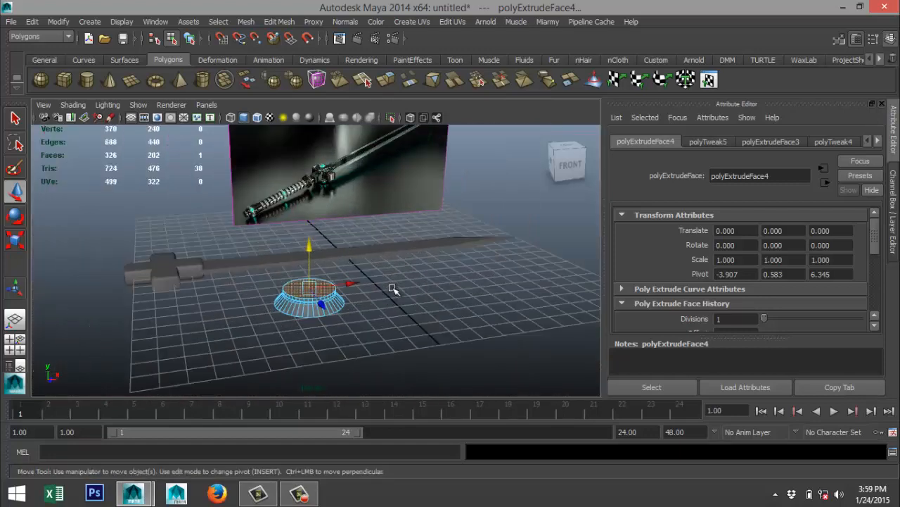
pyautogui.scroll(6, 387, 314)
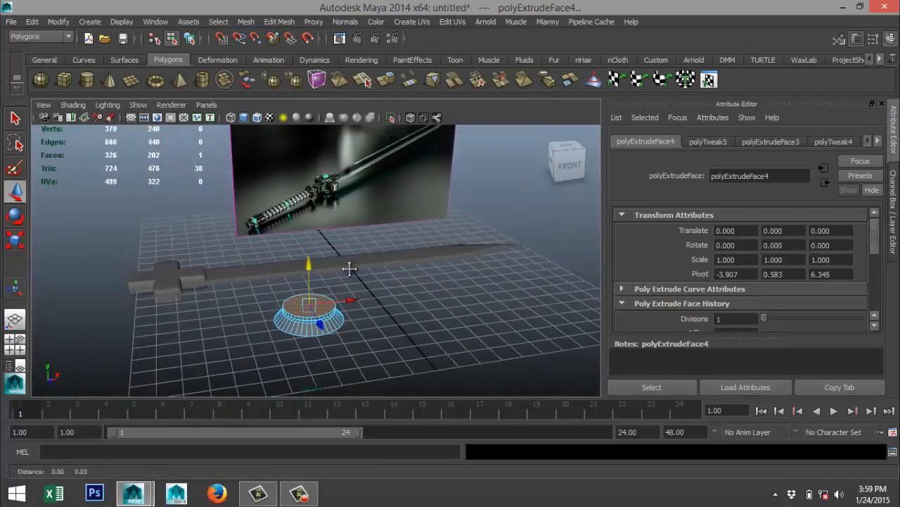
pyautogui.scroll(2, 330, 296)
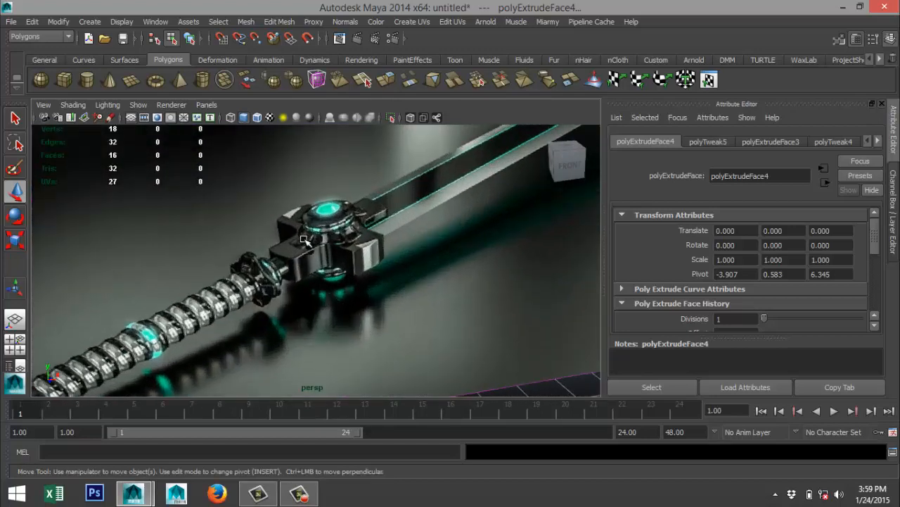
pyautogui.scroll(-10, 340, 271)
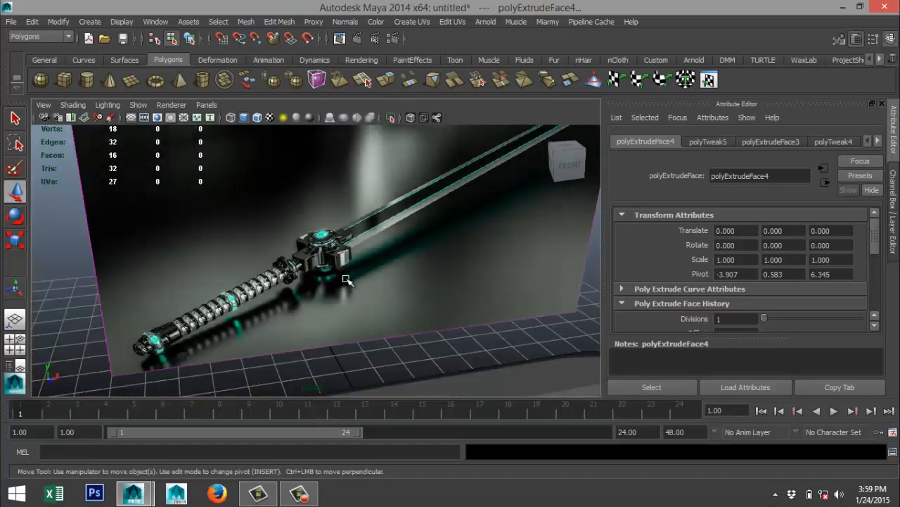
pyautogui.keyDown('alt'); pyautogui.moveTo(358, 313); pyautogui.dragTo(373, 255, button='middle'); pyautogui.keyUp('alt')
pyautogui.scroll(8, 370, 280)
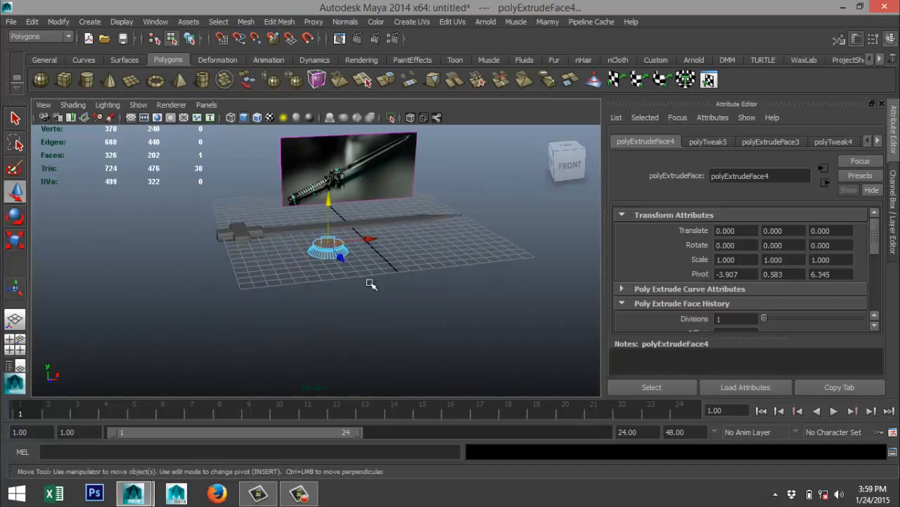
pyautogui.keyDown('alt'); pyautogui.moveTo(389, 297); pyautogui.dragTo(368, 325); pyautogui.keyUp('alt')
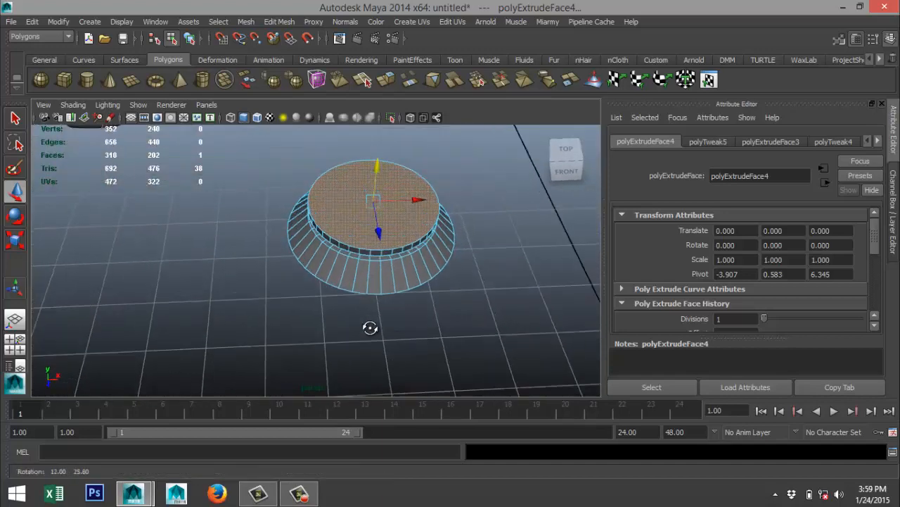
# Select two adjacent sloped side faces of the hub at each of its four quarter positions, working in the top view.
pyautogui.click(15, 343)
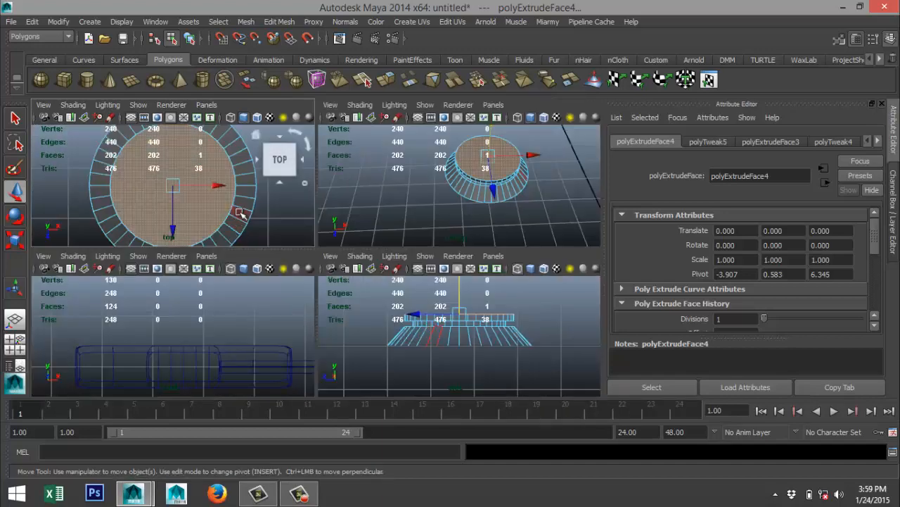
pyautogui.press('space')
pyautogui.scroll(-5, 315, 195)
pyautogui.scroll(2, 346, 214)
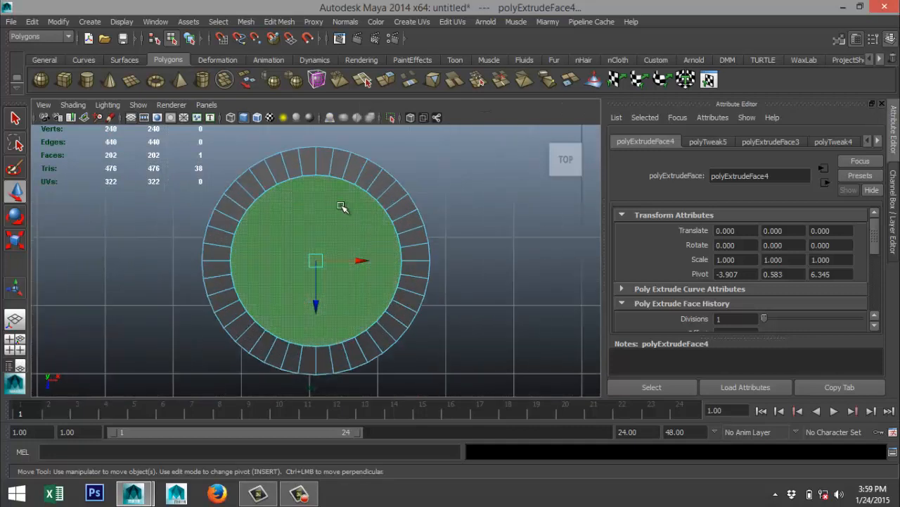
pyautogui.scroll(2, 324, 167)
pyautogui.click(324, 168)
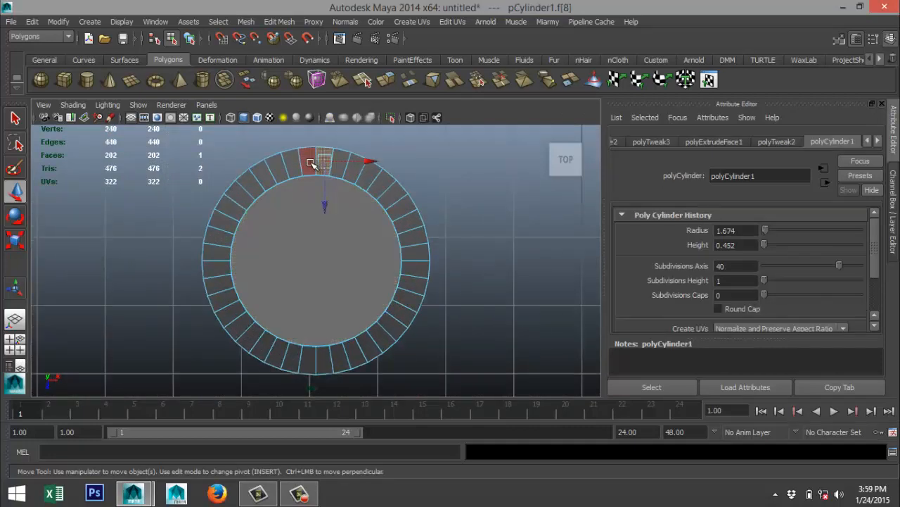
pyautogui.keyDown('shift'); pyautogui.click(308, 167); pyautogui.keyUp('shift')
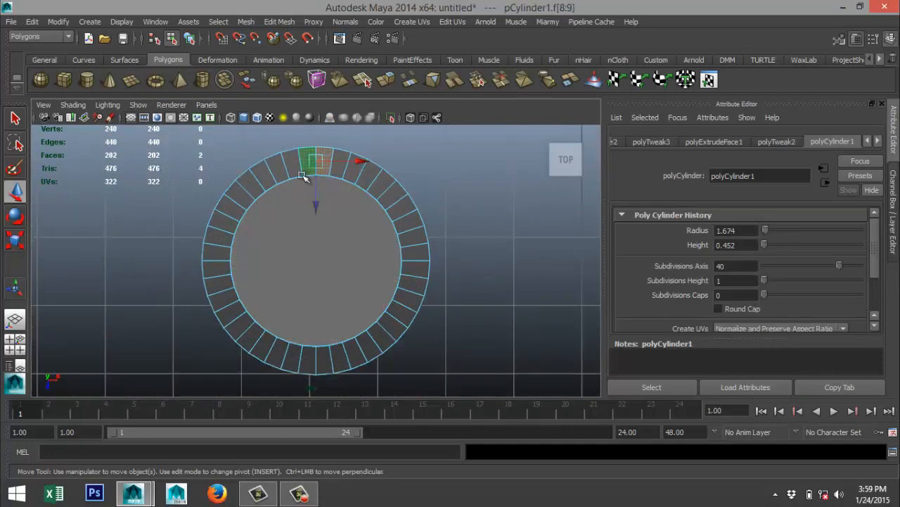
pyautogui.keyDown('shift'); pyautogui.click(323, 371); pyautogui.keyUp('shift')
pyautogui.keyDown('shift'); pyautogui.click(310, 369); pyautogui.keyUp('shift')
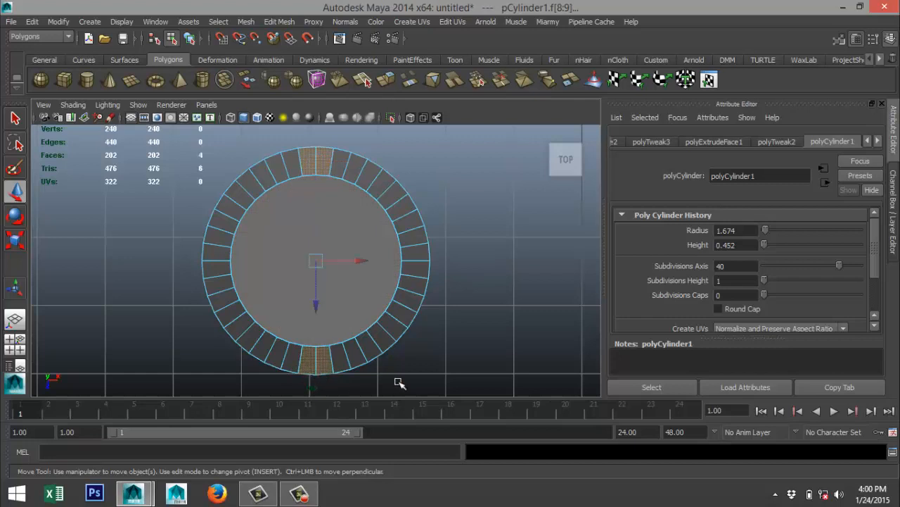
pyautogui.keyDown('shift'); pyautogui.click(425, 257); pyautogui.keyUp('shift')
pyautogui.keyDown('shift'); pyautogui.click(417, 264); pyautogui.keyUp('shift')
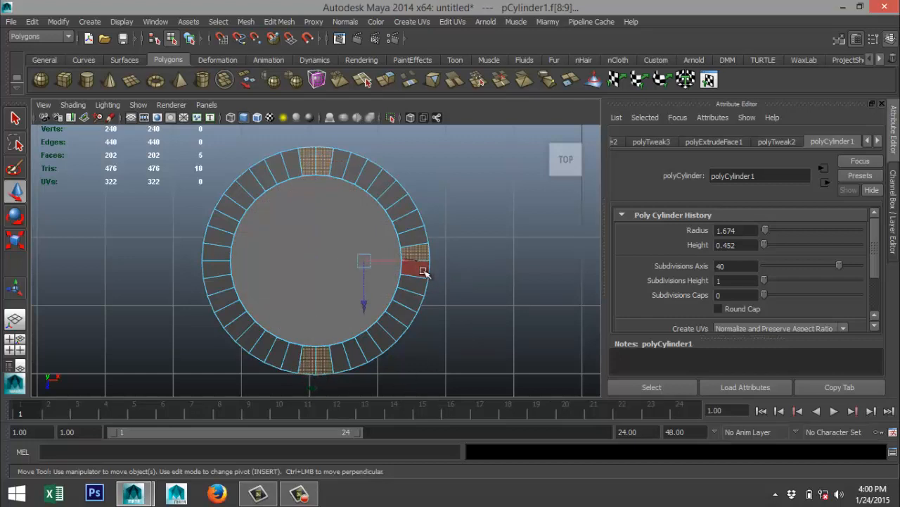
pyautogui.keyDown('shift'); pyautogui.click(211, 258); pyautogui.keyUp('shift')
pyautogui.keyDown('shift'); pyautogui.click(216, 274); pyautogui.keyUp('shift')
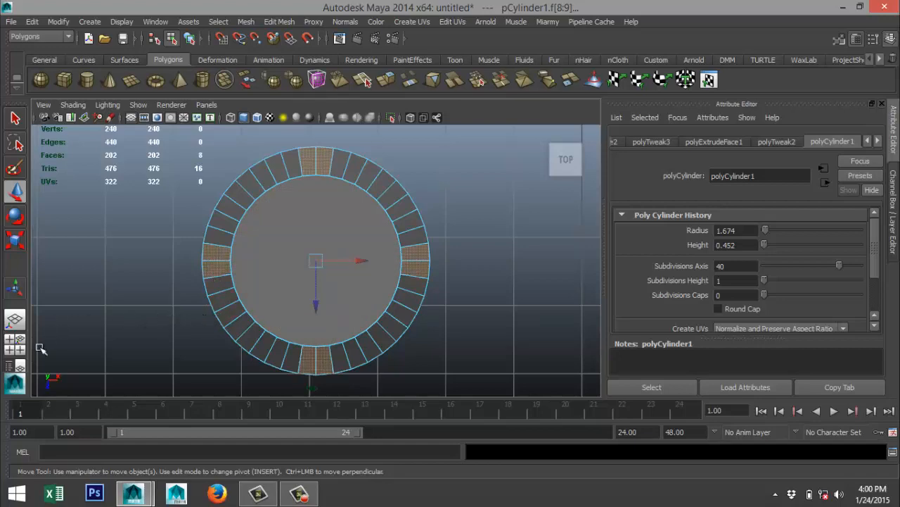
# Extrude the four selected face pairs and scale them uniformly outward from the hub to form four short arms.
pyautogui.click(15, 344)
pyautogui.press('space')
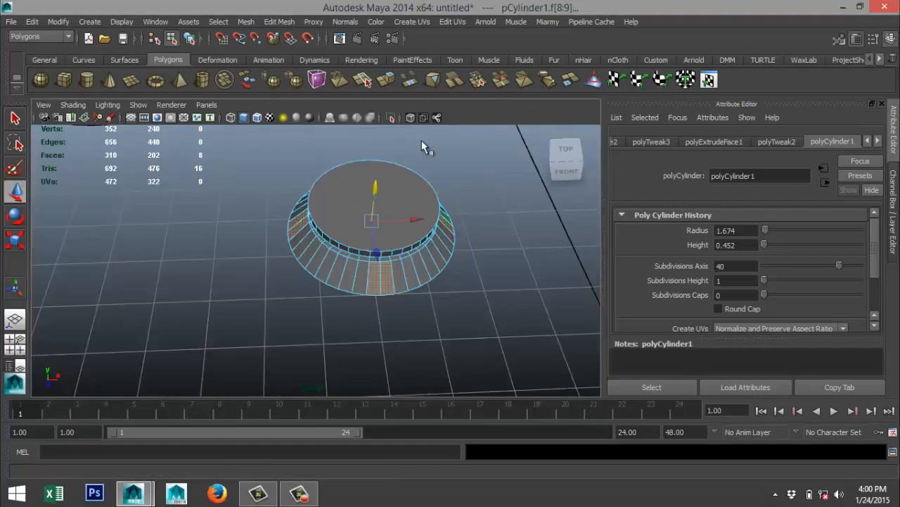
pyautogui.click(280, 22)
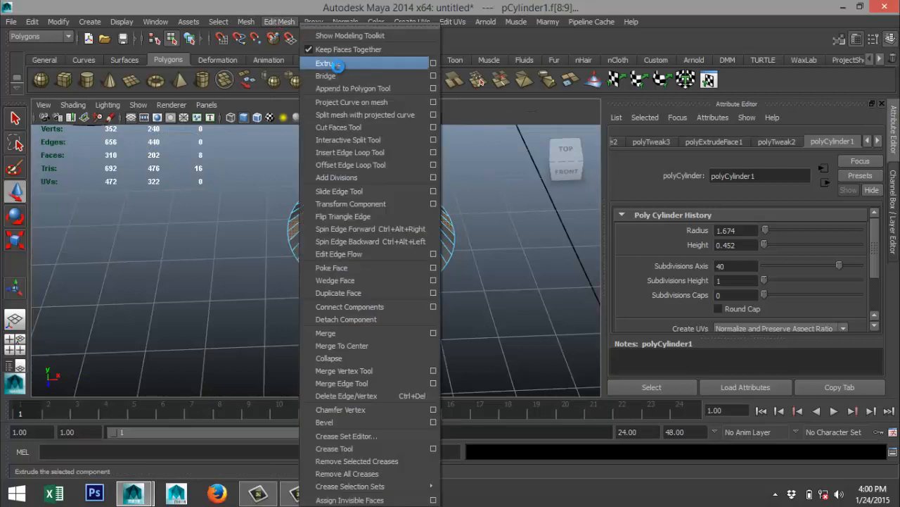
pyautogui.click(310, 65)
pyautogui.press('r')
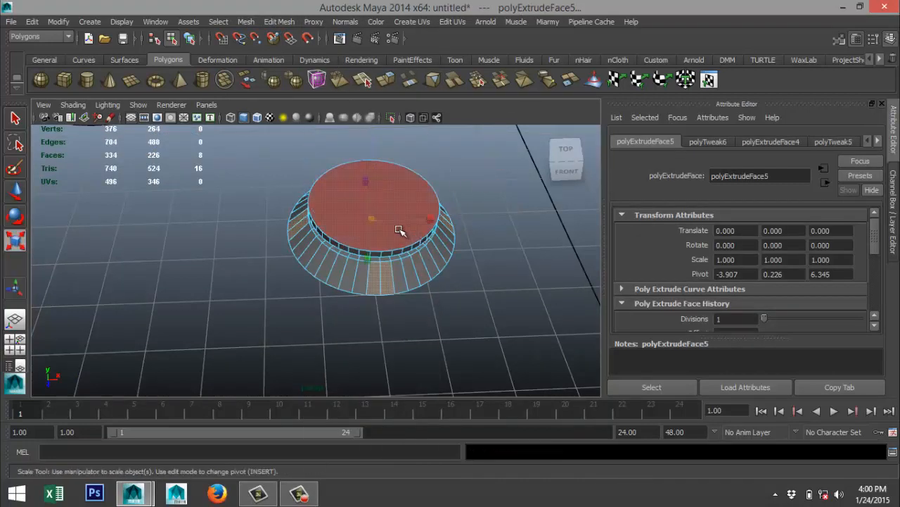
pyautogui.moveTo(373, 220); pyautogui.dragTo(421, 237)
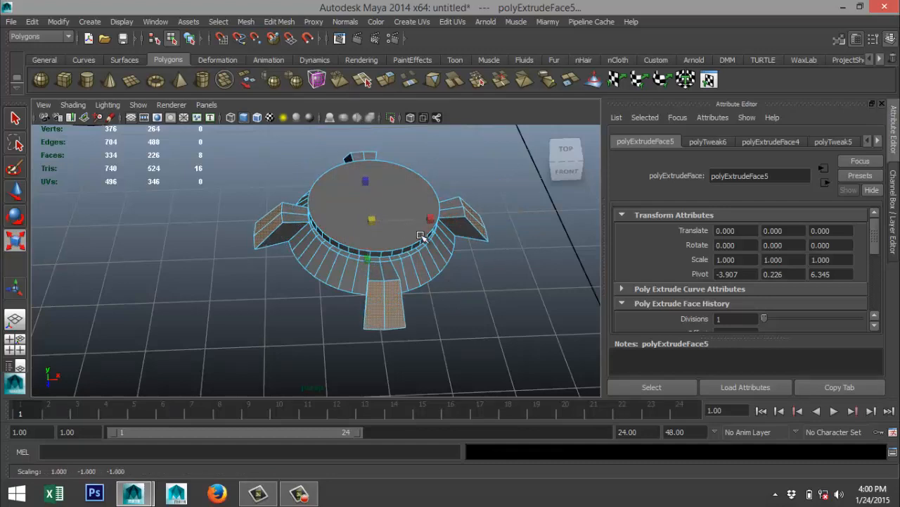
pyautogui.moveTo(301, 279)
pyautogui.keyDown('alt'); pyautogui.mouseDown()
pyautogui.moveTo(303, 239)
pyautogui.moveTo(295, 247)
pyautogui.moveTo(368, 289)
pyautogui.moveTo(384, 280)
pyautogui.moveTo(305, 266)
pyautogui.mouseUp(); pyautogui.keyUp('alt')
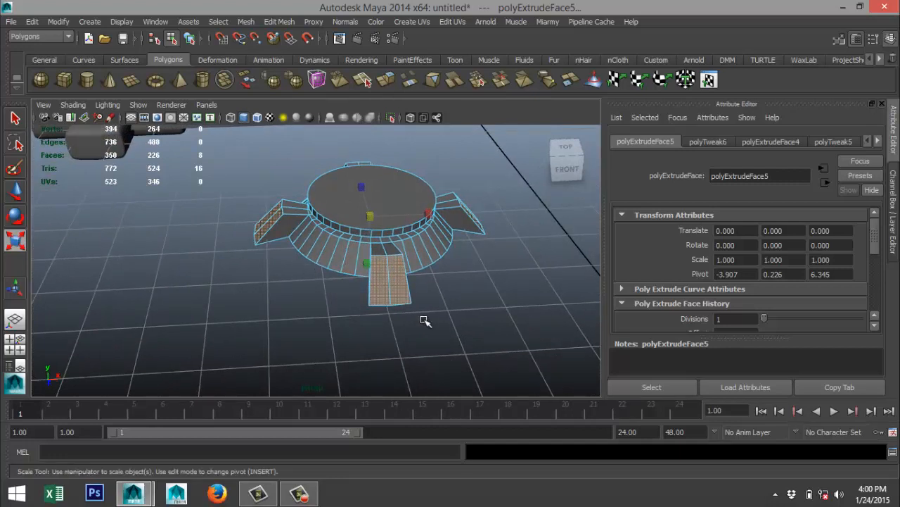
# Extrude the end faces of the four arms again and lower them slightly to a height of about 0.196.
pyautogui.click(279, 22)
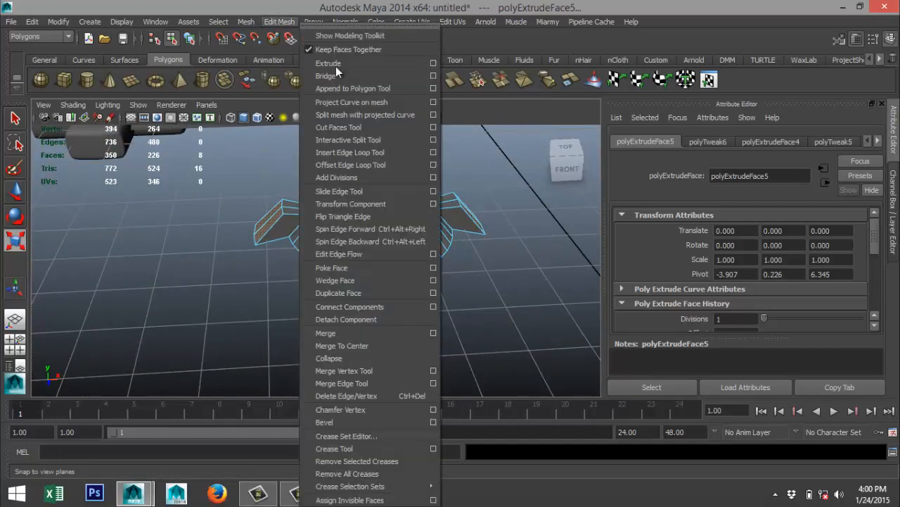
pyautogui.click(328, 64)
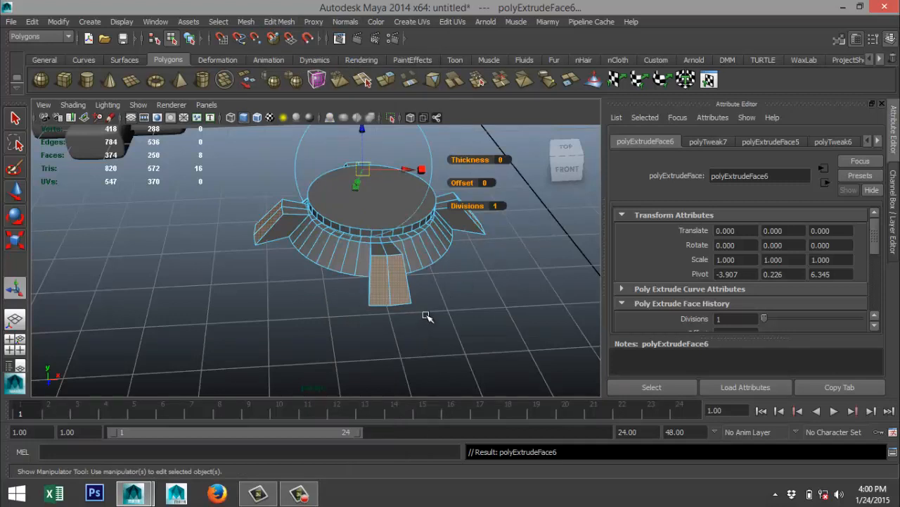
pyautogui.press('w')
pyautogui.moveTo(373, 179); pyautogui.dragTo(373, 180)
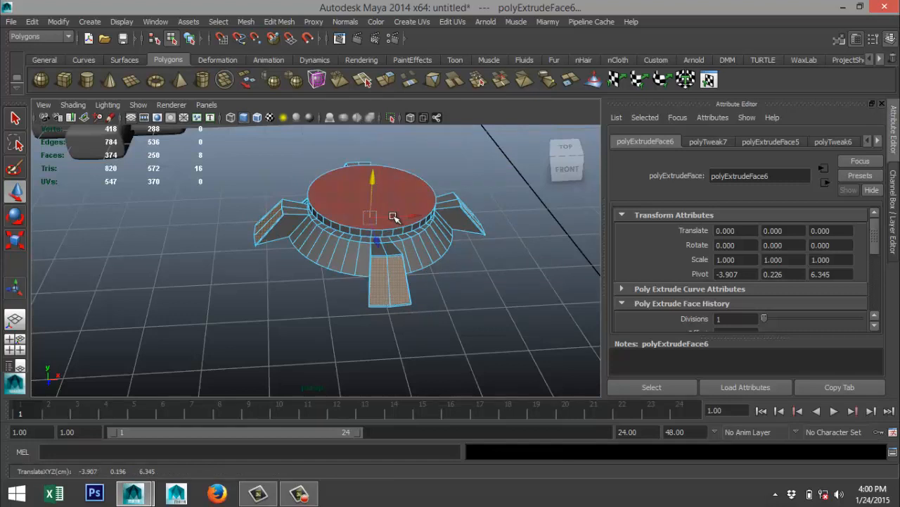
# Try scaling the newly extruded arm end faces further outward, and undo the scaling.
pyautogui.press('r')
pyautogui.moveTo(372, 218); pyautogui.dragTo(390, 226)
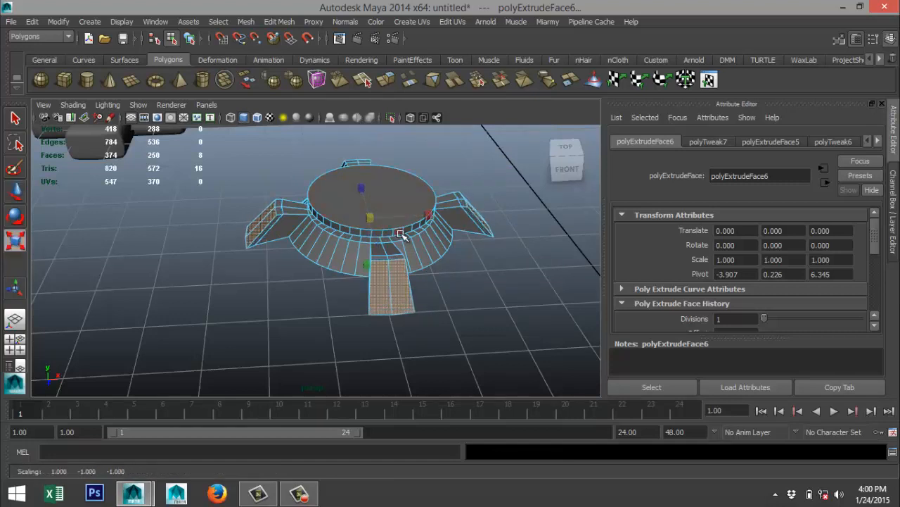
pyautogui.hotkey('ctrl', 'z')
# Return the four-armed hub to object selection and preview it smoothed before restoring its unsmoothed display.
pyautogui.keyDown('alt'); pyautogui.moveTo(392, 284); pyautogui.dragTo(391, 335); pyautogui.keyUp('alt')
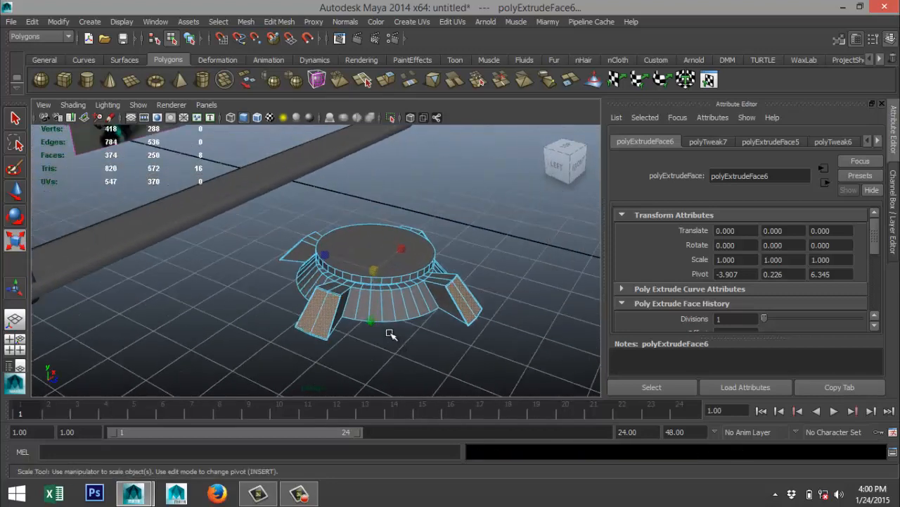
pyautogui.moveTo(373, 240); pyautogui.dragTo(433, 200, button='right')
pyautogui.click(389, 240)
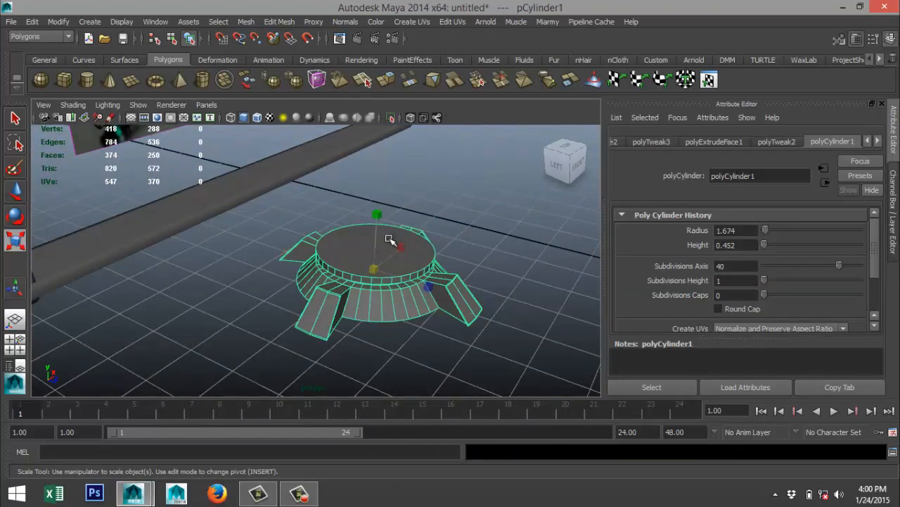
pyautogui.press('3')
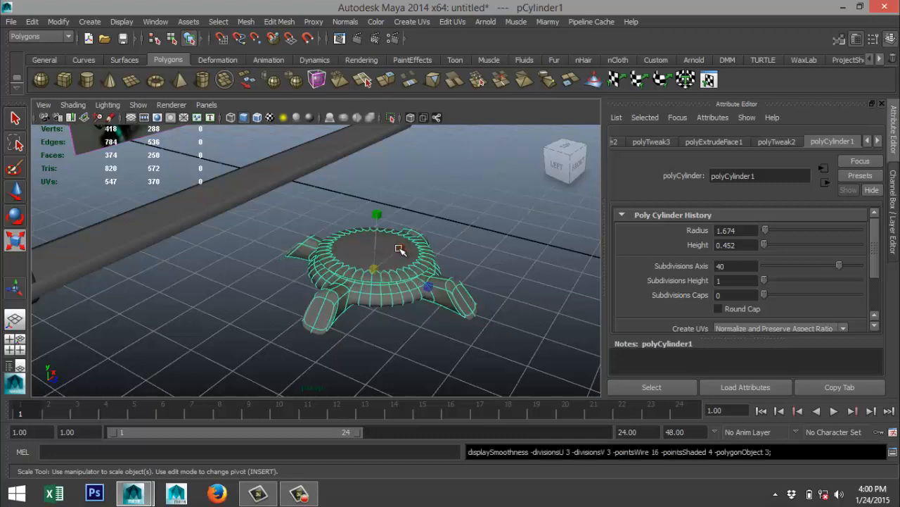
pyautogui.press('1')
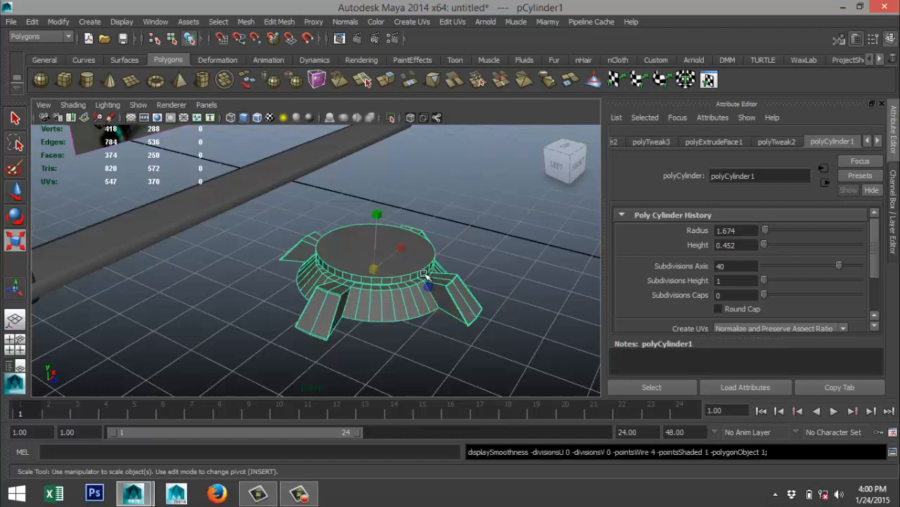
# Inspect the hub's four arms and compare them with the guard's centre in the reference image.
pyautogui.scroll(2, 425, 275)
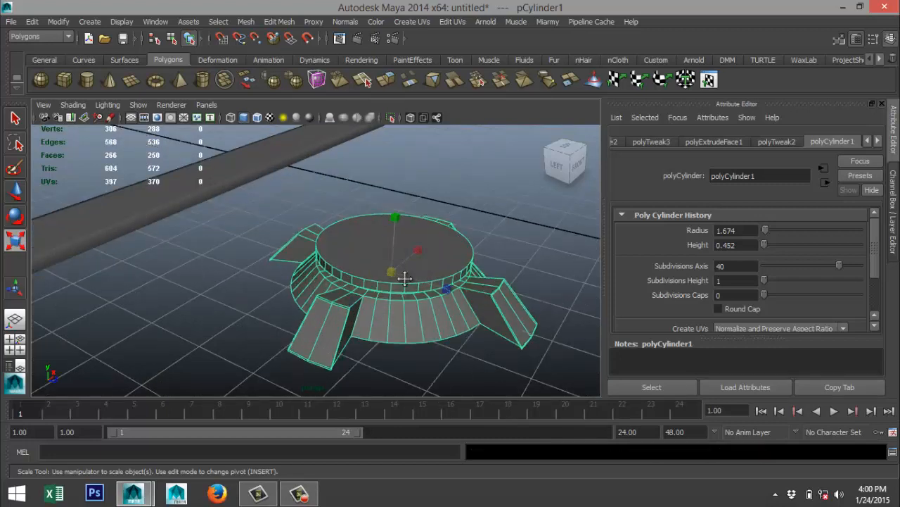
pyautogui.keyDown('alt'); pyautogui.moveTo(404, 278); pyautogui.dragTo(322, 265, button='middle'); pyautogui.keyUp('alt')
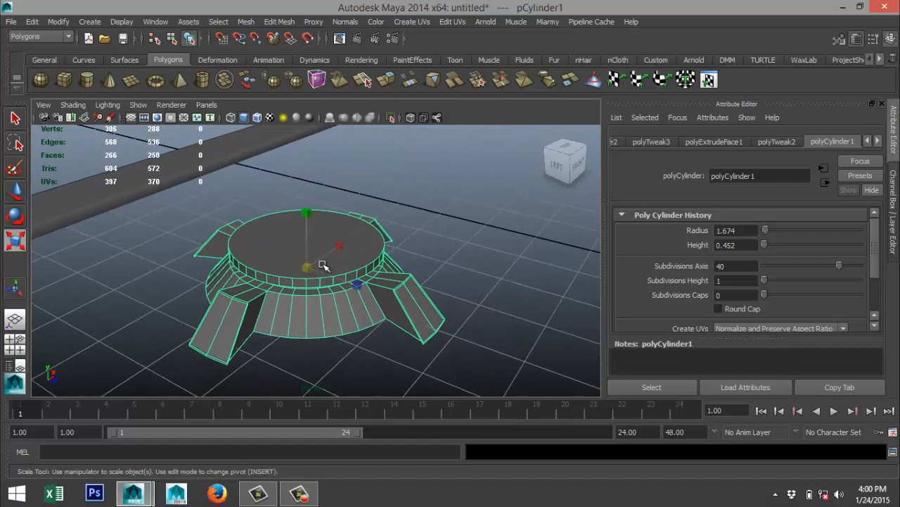
pyautogui.scroll(-4, 322, 265)
pyautogui.keyDown('alt'); pyautogui.moveTo(368, 216); pyautogui.dragTo(416, 360, button='middle'); pyautogui.keyUp('alt')
pyautogui.scroll(4, 277, 211)
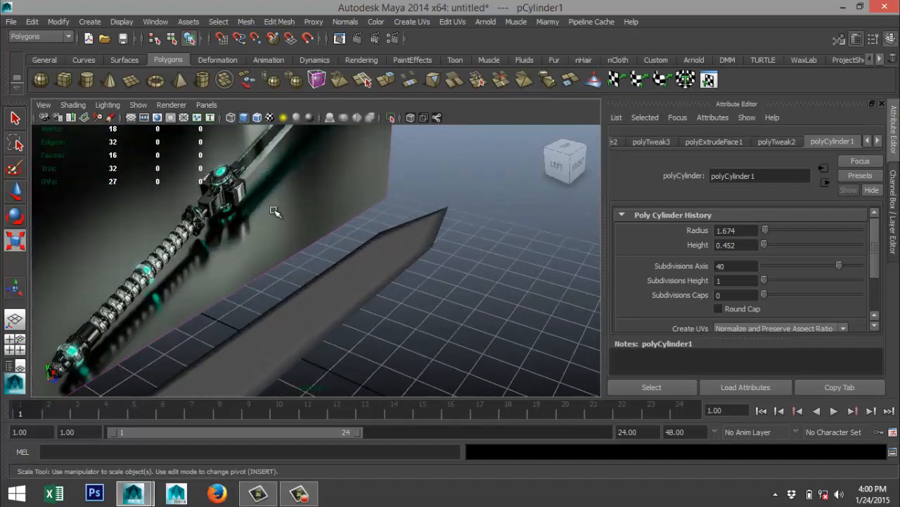
pyautogui.keyDown('alt'); pyautogui.moveTo(299, 224); pyautogui.dragTo(443, 307, button='middle'); pyautogui.keyUp('alt')
pyautogui.scroll(3, 380, 282)
pyautogui.keyDown('alt'); pyautogui.moveTo(380, 280); pyautogui.dragTo(408, 274); pyautogui.keyUp('alt')
pyautogui.scroll(-5, 361, 252)
pyautogui.scroll(-5, 361, 253)
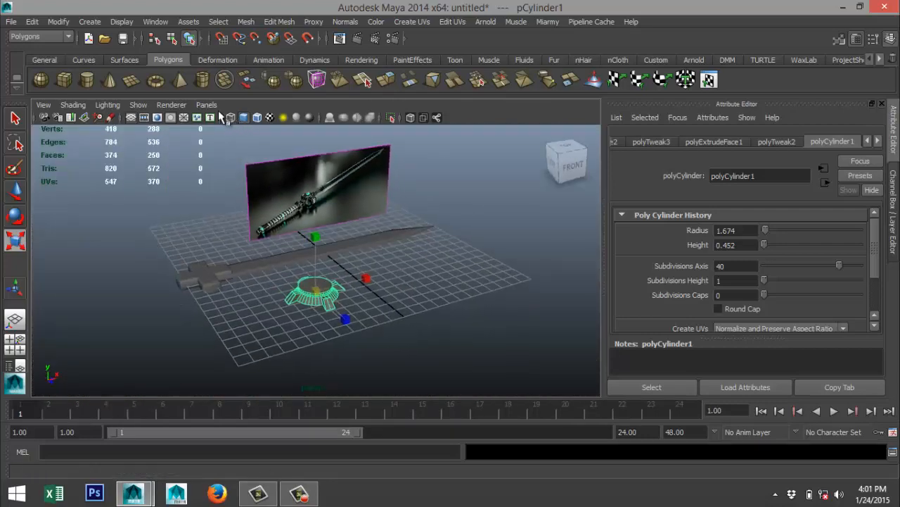
# Create a polygon sphere of radius about 1.581 on the grid beside the hub, with 40 axis and 40 height subdivisions.
pyautogui.click(42, 81)
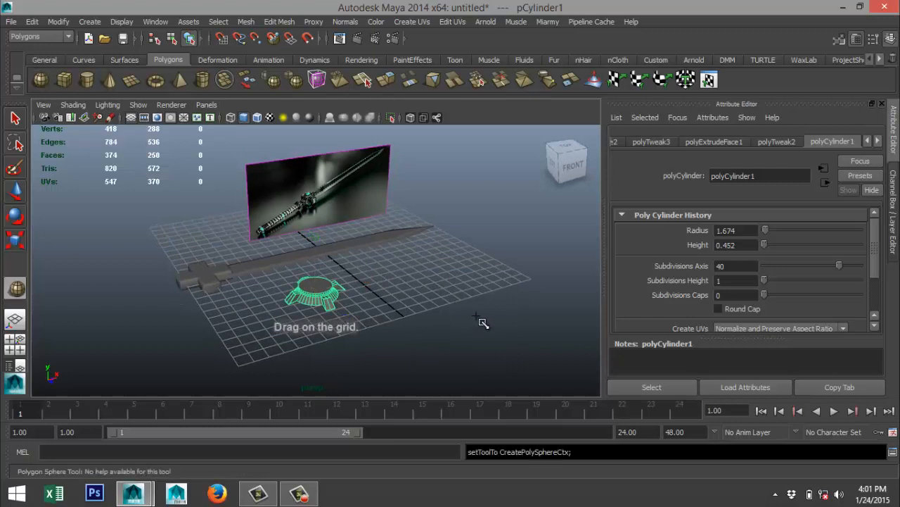
pyautogui.moveTo(437, 294); pyautogui.dragTo(470, 308)
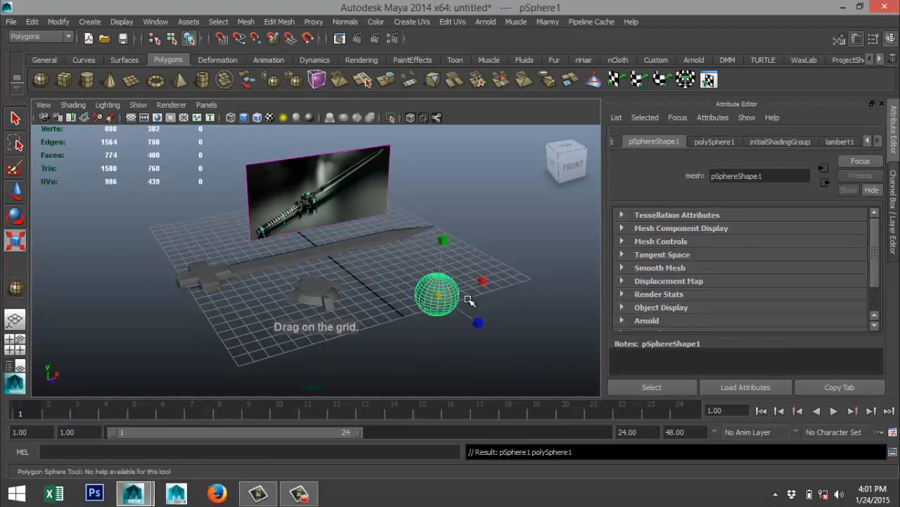
pyautogui.click(715, 142)
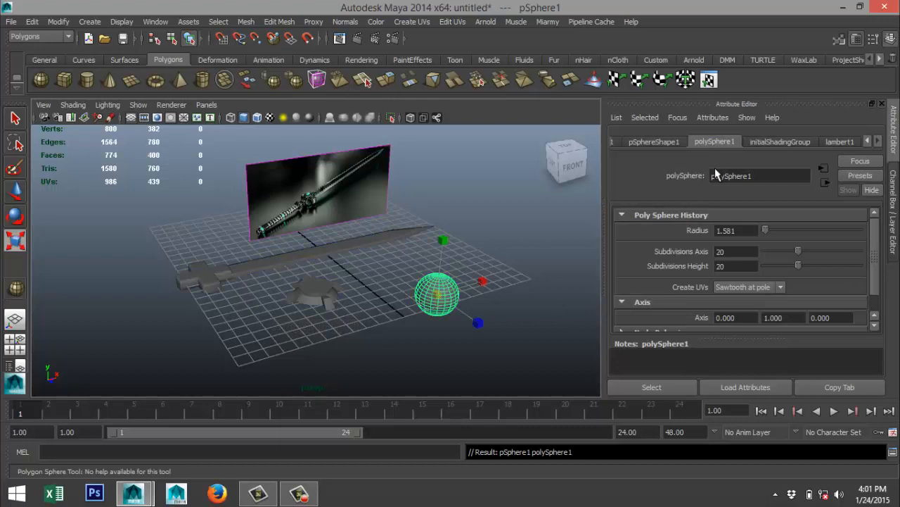
pyautogui.doubleClick(734, 251)
pyautogui.press('Tab')
pyautogui.write('40')
pyautogui.press('Return')
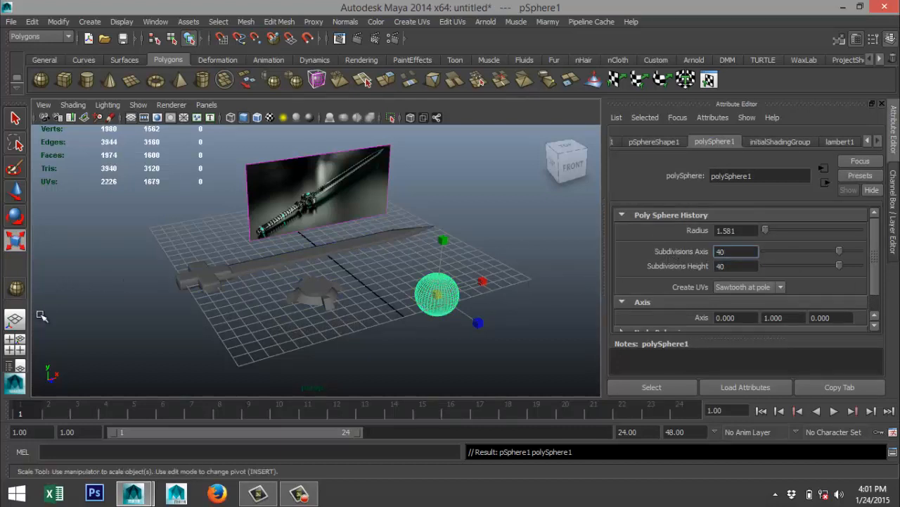
pyautogui.click(15, 344)
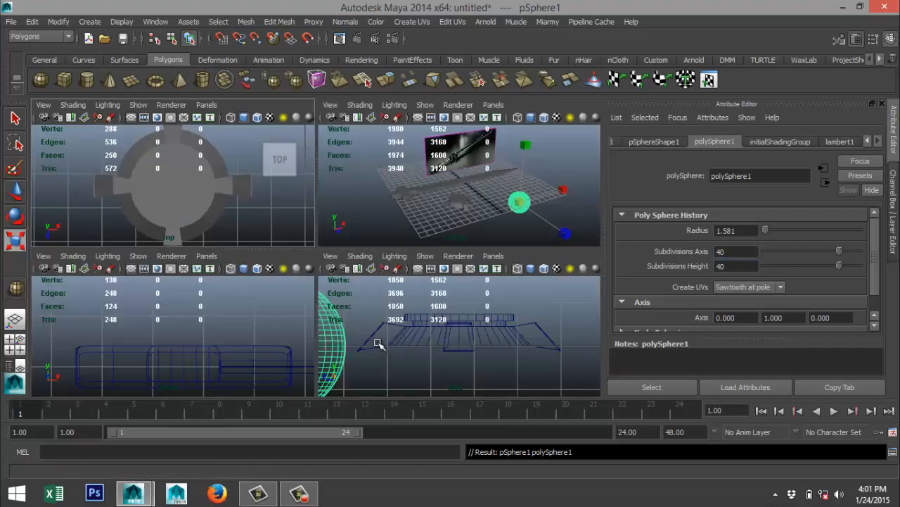
# Delete the faces of the sphere's lower half and just above its equator, leaving an open dome.
pyautogui.press('space')
pyautogui.scroll(-3, 303, 327)
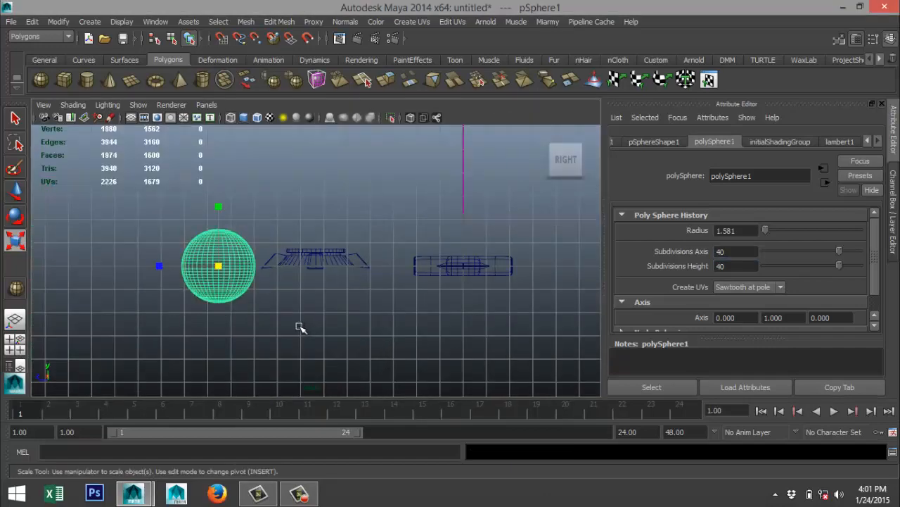
pyautogui.press('f')
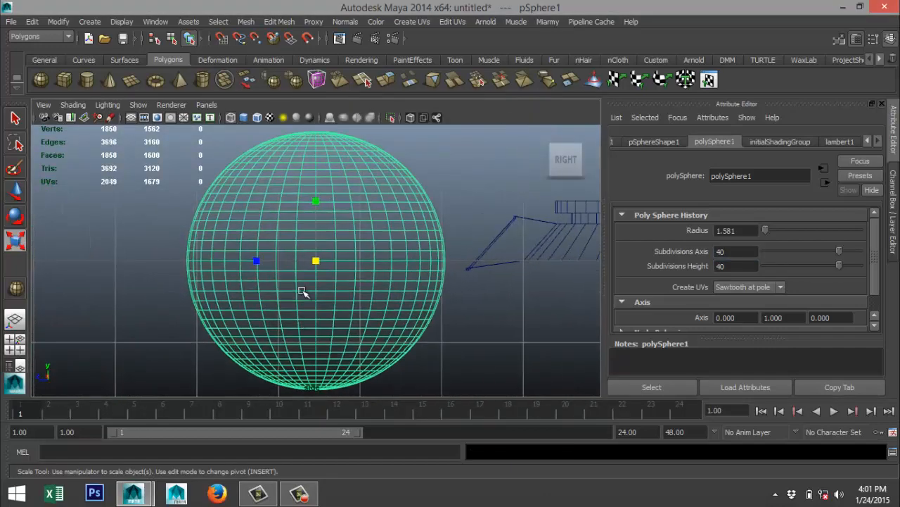
pyautogui.moveTo(302, 289); pyautogui.dragTo(304, 242, button='right')
pyautogui.scroll(-4, 301, 271)
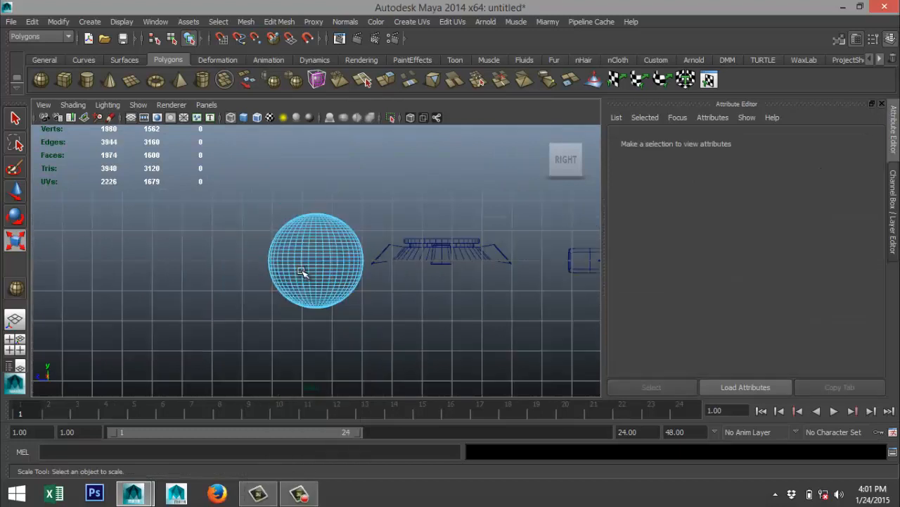
pyautogui.moveTo(184, 332); pyautogui.dragTo(422, 252)
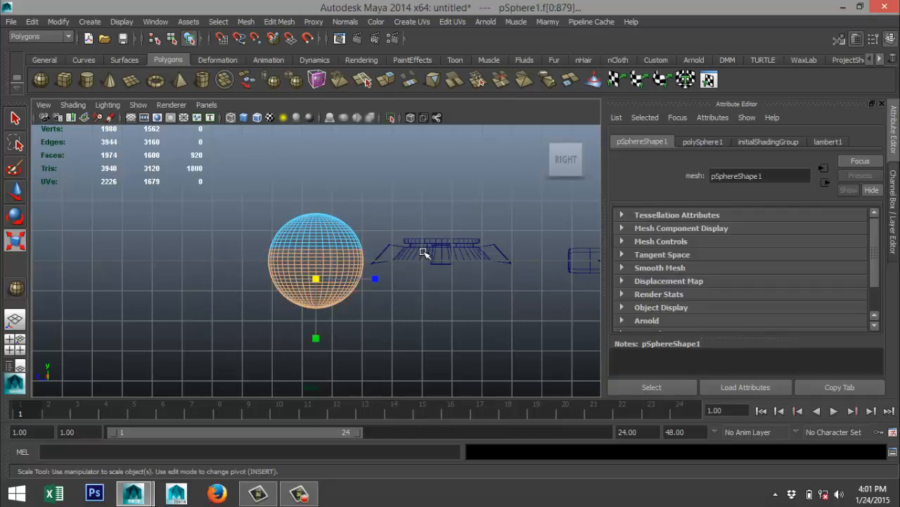
pyautogui.press('Delete')
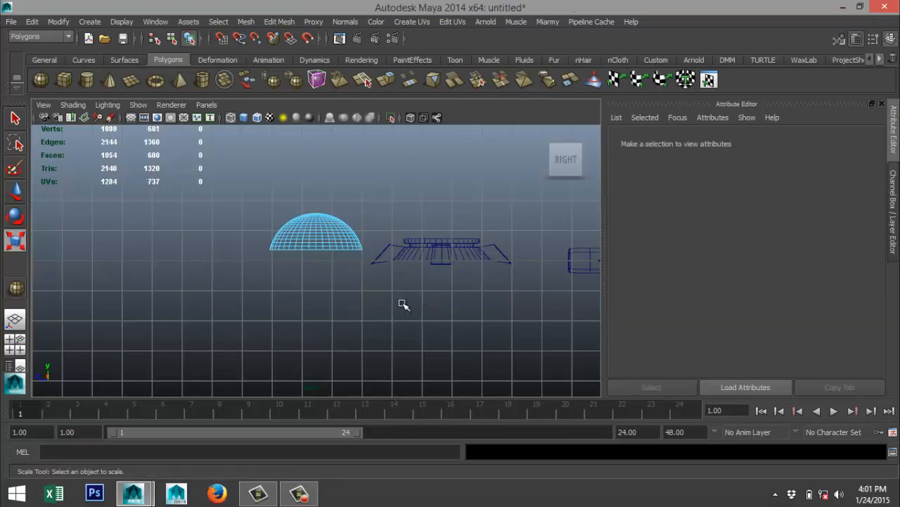
# Return the dome to object selection and move it over the four-armed hub in the side view, to about Y 0.396, Z 6.299.
pyautogui.moveTo(315, 240); pyautogui.dragTo(372, 190, button='right')
pyautogui.click(336, 239)
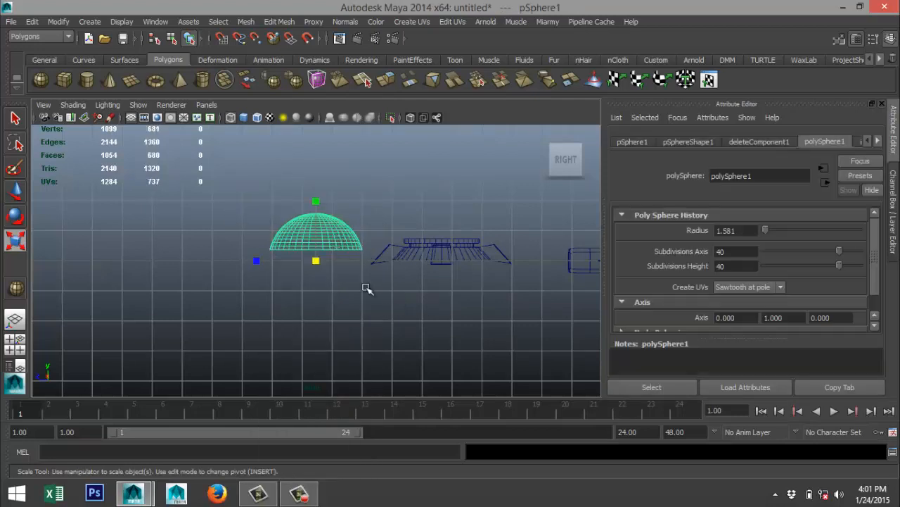
pyautogui.press('w')
pyautogui.moveTo(275, 261); pyautogui.dragTo(402, 262)
pyautogui.moveTo(443, 212); pyautogui.dragTo(441, 202)
pyautogui.press('f')
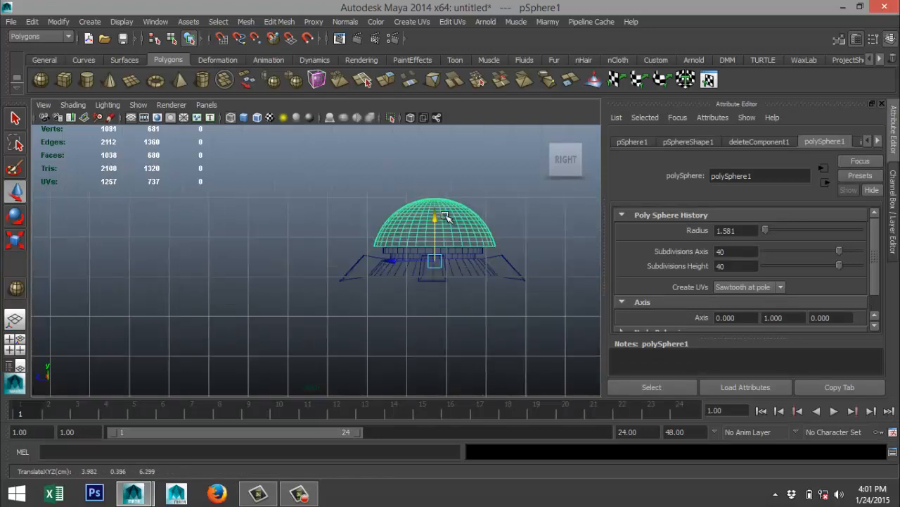
# Scale the dome uniformly to about 0.553 and raise it onto the hub's top rim, at about Y 0.555.
pyautogui.scroll(-5, 424, 253)
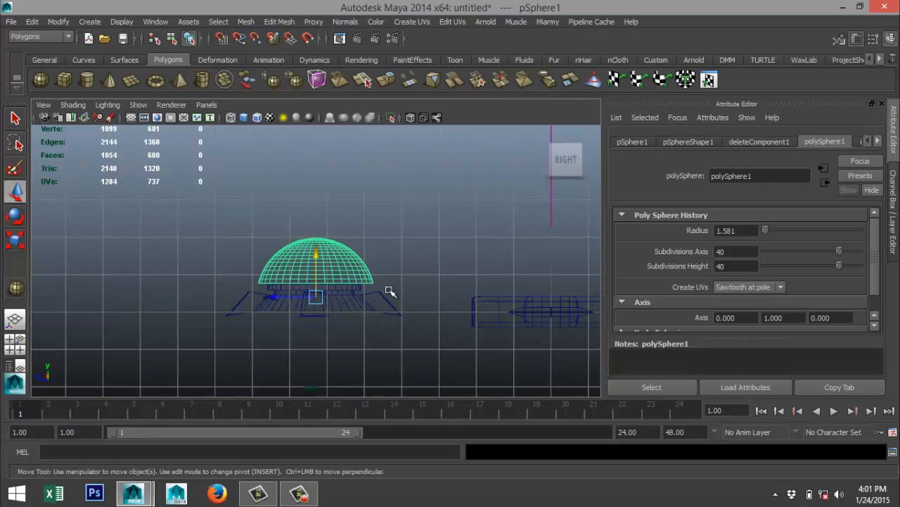
pyautogui.press('r')
pyautogui.moveTo(322, 299); pyautogui.dragTo(277, 301)
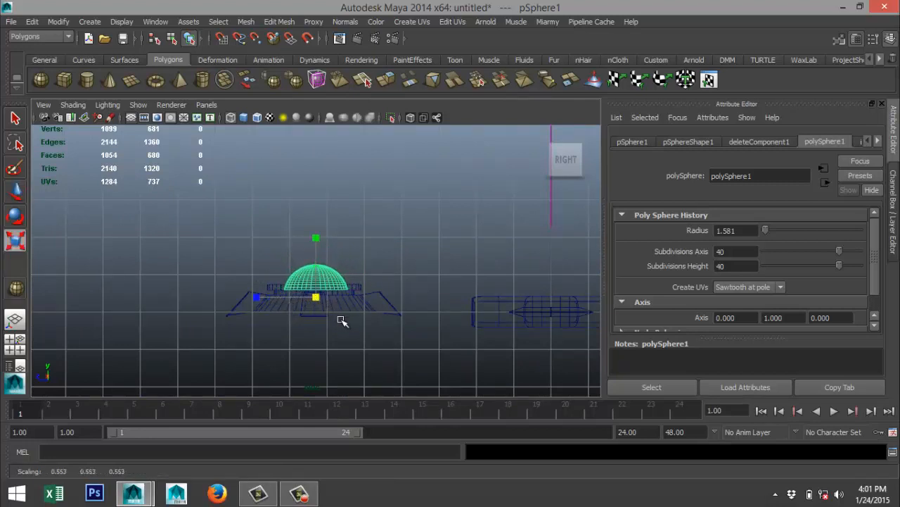
pyautogui.press('w')
pyautogui.moveTo(315, 252); pyautogui.dragTo(318, 253)
pyautogui.moveTo(282, 292); pyautogui.dragTo(279, 293)
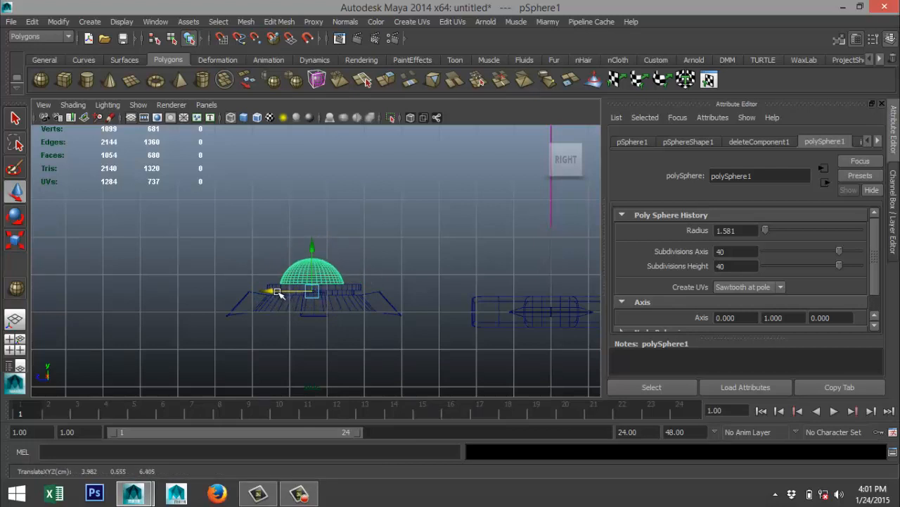
# Centre the dome on the hub in the side view and seat it on the rim, at about Y 0.529, Z 6.340.
pyautogui.scroll(6, 289, 304)
pyautogui.scroll(-6, 335, 319)
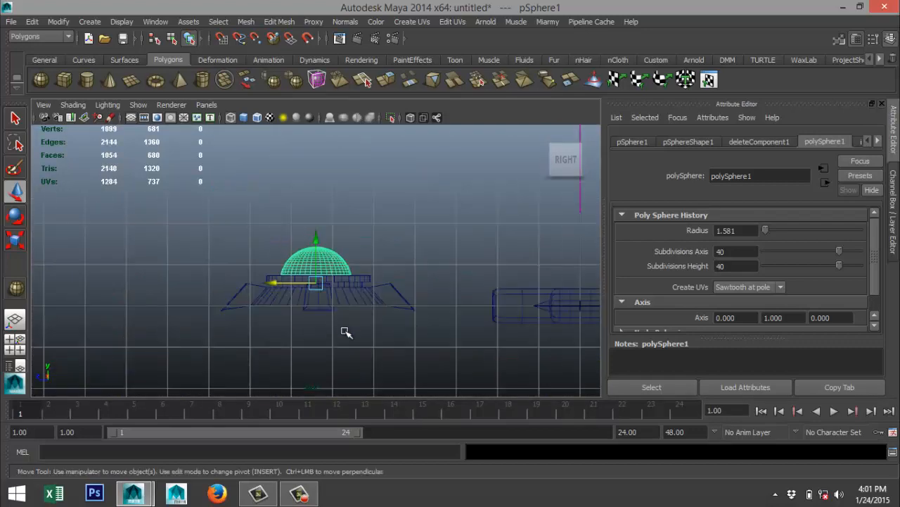
pyautogui.keyDown('alt'); pyautogui.moveTo(346, 331); pyautogui.dragTo(386, 327, button='middle'); pyautogui.keyUp('alt')
pyautogui.scroll(4, 390, 284)
pyautogui.scroll(2, 386, 325)
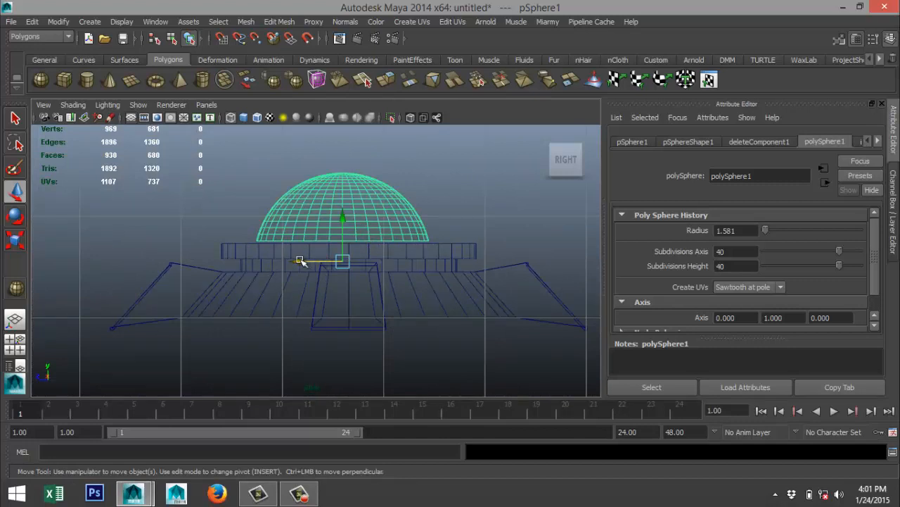
pyautogui.moveTo(300, 261); pyautogui.dragTo(307, 262)
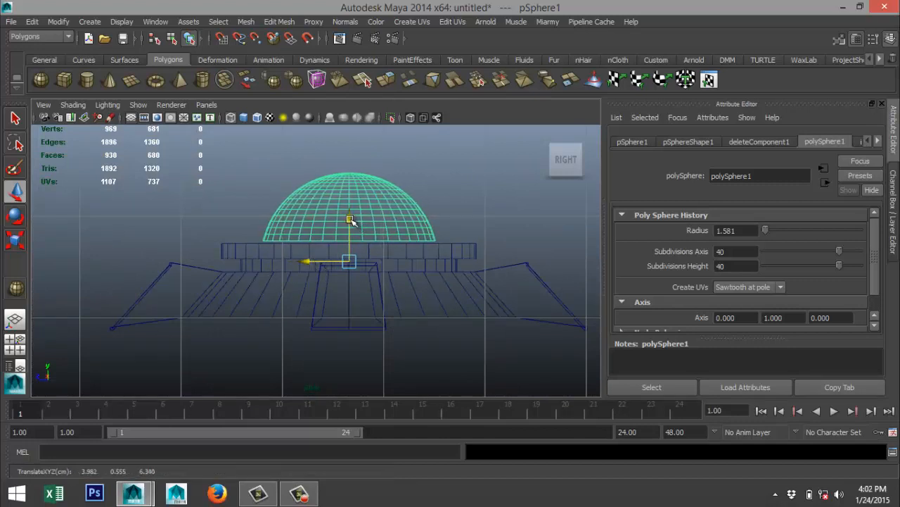
pyautogui.moveTo(351, 220); pyautogui.dragTo(350, 226)
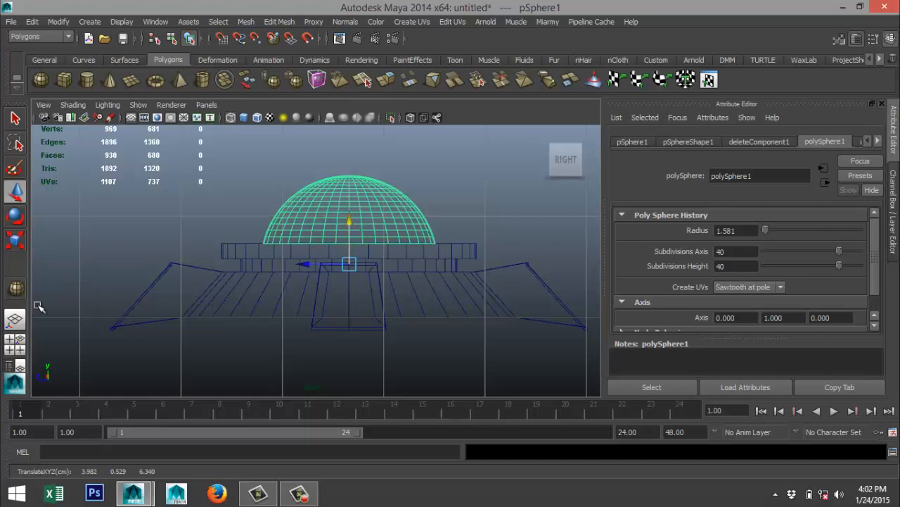
# Move the dome along X onto the four-armed hub in the top view, to about X -3.895.
pyautogui.click(15, 343)
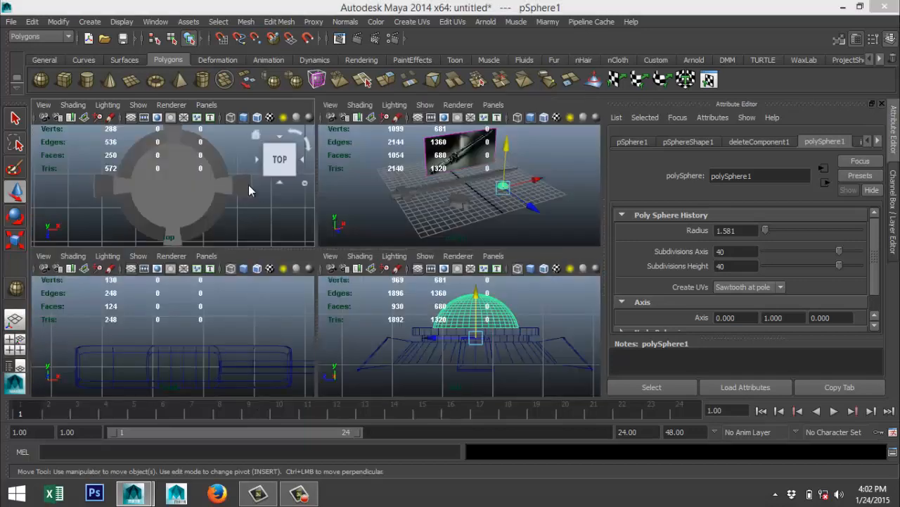
pyautogui.press('space')
pyautogui.press('f')
pyautogui.scroll(-10, 282, 273)
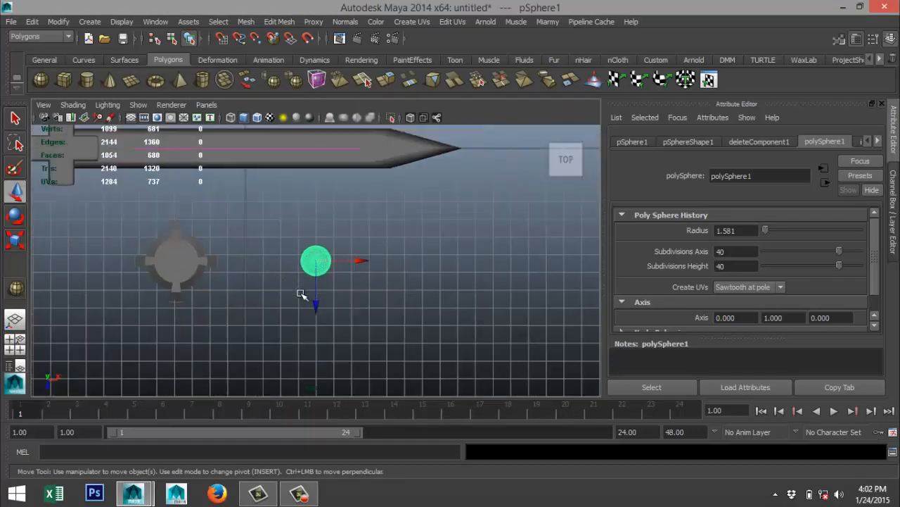
pyautogui.scroll(-3, 301, 294)
pyautogui.moveTo(357, 262); pyautogui.dragTo(255, 272)
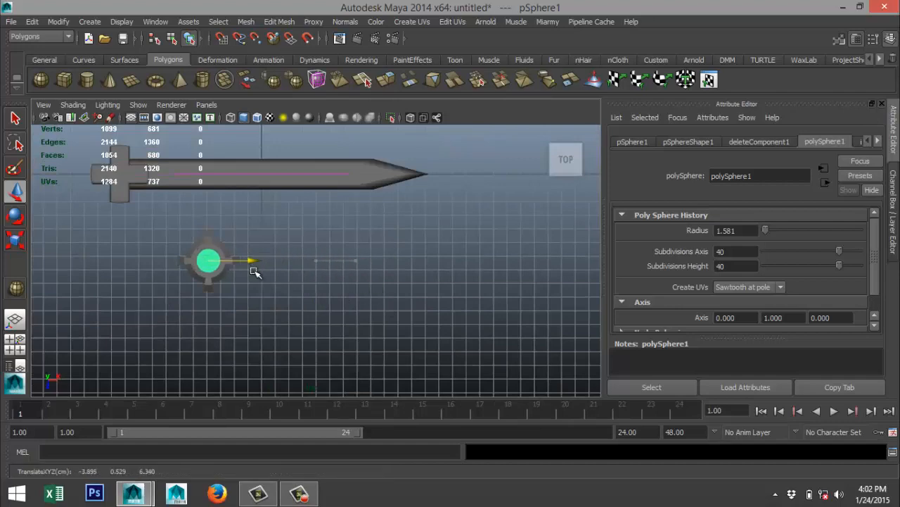
# Fine-tune the dome's centring on the hub in top wireframe view, to about X -3.907.
pyautogui.press('f')
pyautogui.scroll(-5, 335, 307)
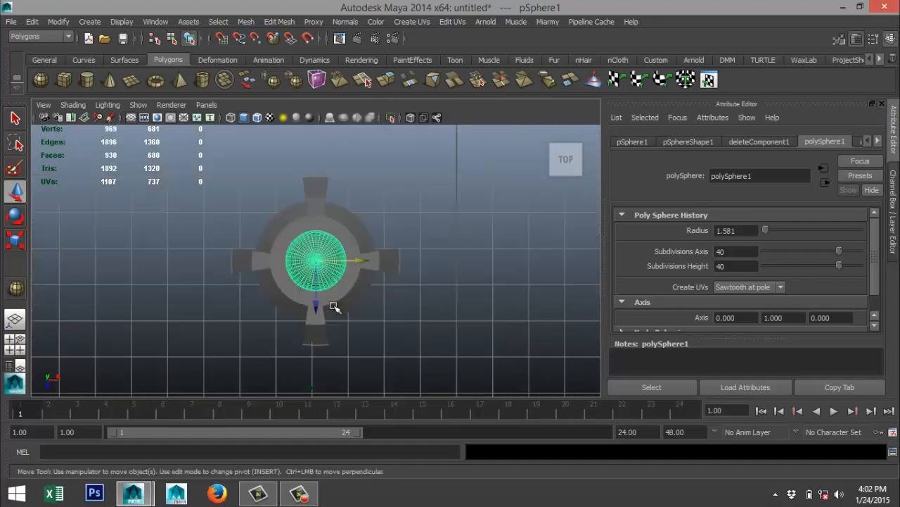
pyautogui.press('4')
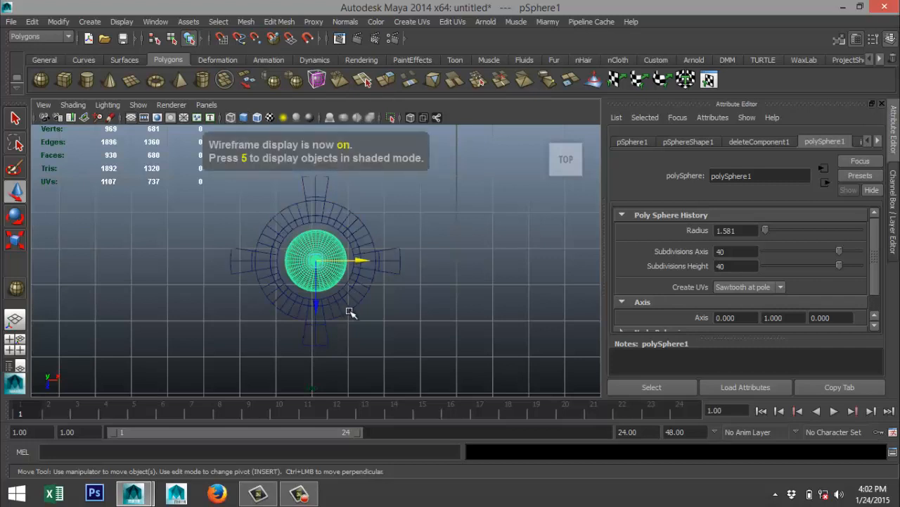
pyautogui.scroll(1, 350, 312)
pyautogui.scroll(1, 350, 312)
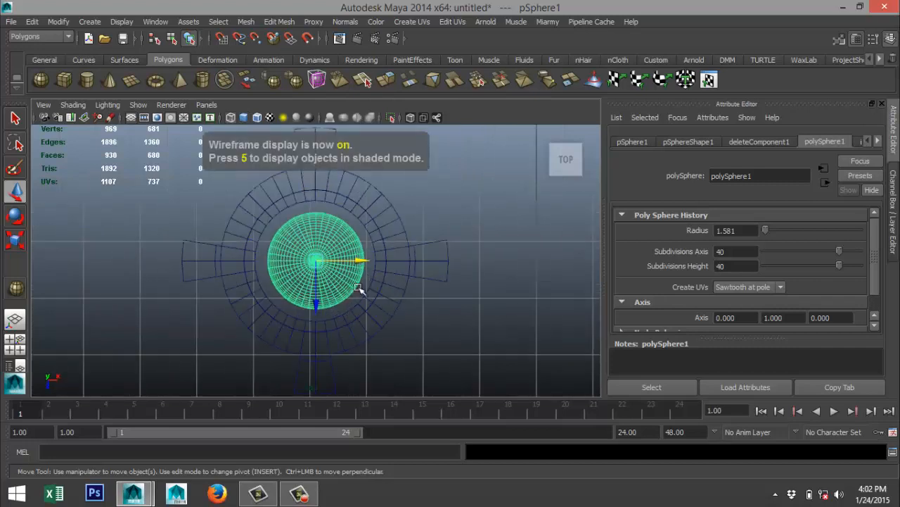
pyautogui.moveTo(357, 260); pyautogui.dragTo(360, 260)
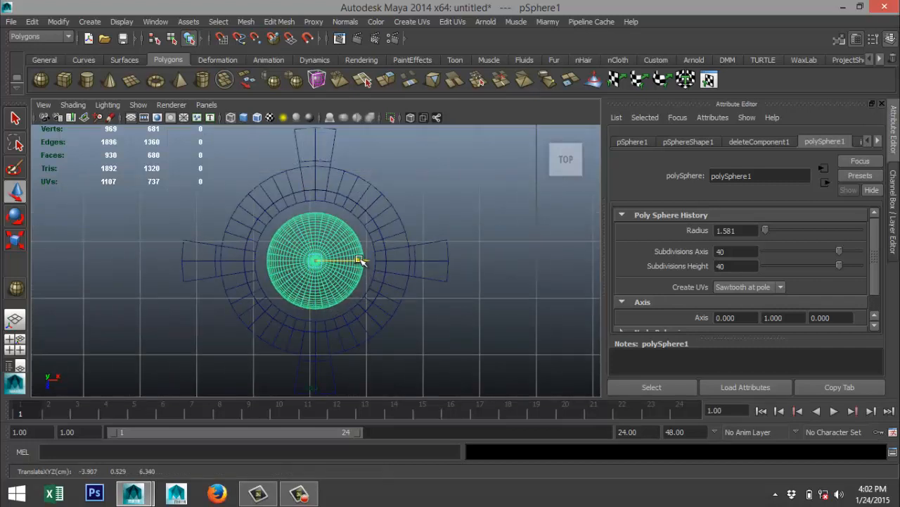
# Combine the dome and the four-armed hub into a single mesh.
pyautogui.click(15, 345)
pyautogui.press('space')
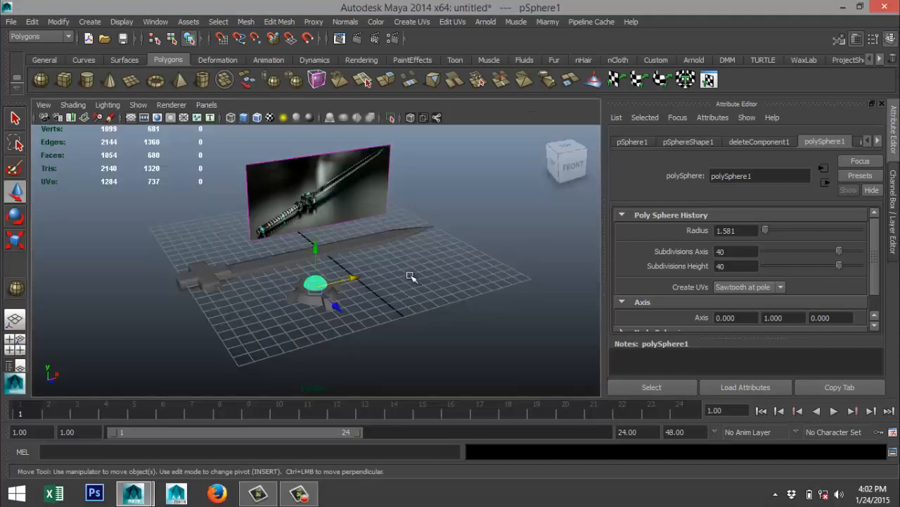
pyautogui.keyDown('alt'); pyautogui.moveTo(412, 278); pyautogui.dragTo(383, 394); pyautogui.keyUp('alt')
pyautogui.click(246, 22)
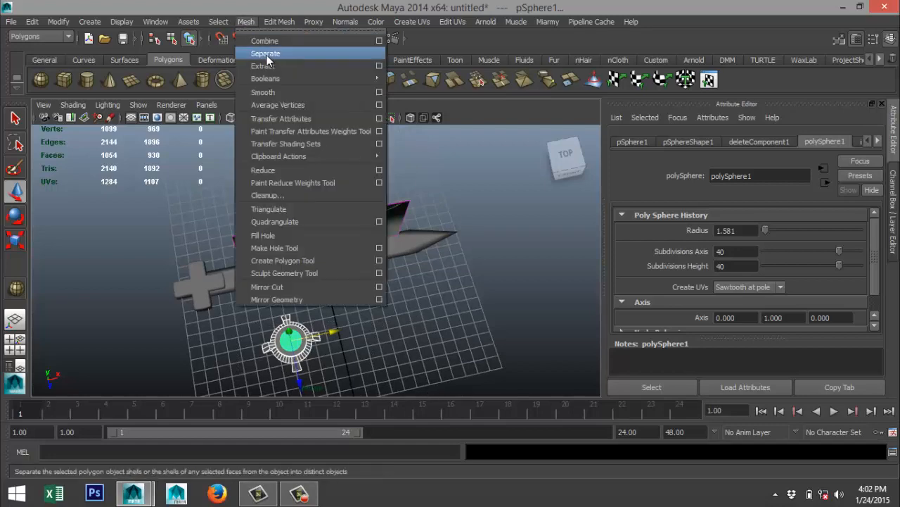
pyautogui.click(309, 34)
# Show the top view shaded and centre the combined hub's pivot on its geometry.
pyautogui.click(15, 341)
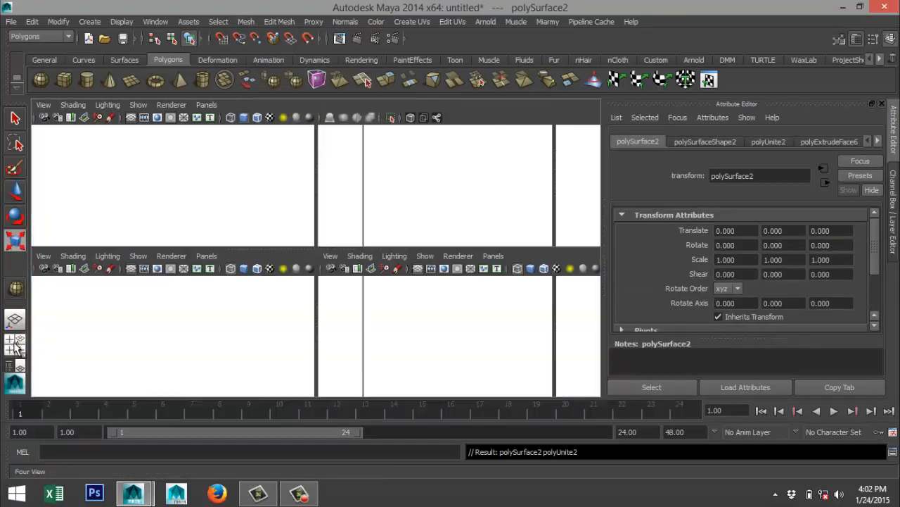
pyautogui.press('space')
pyautogui.scroll(-3, 245, 243)
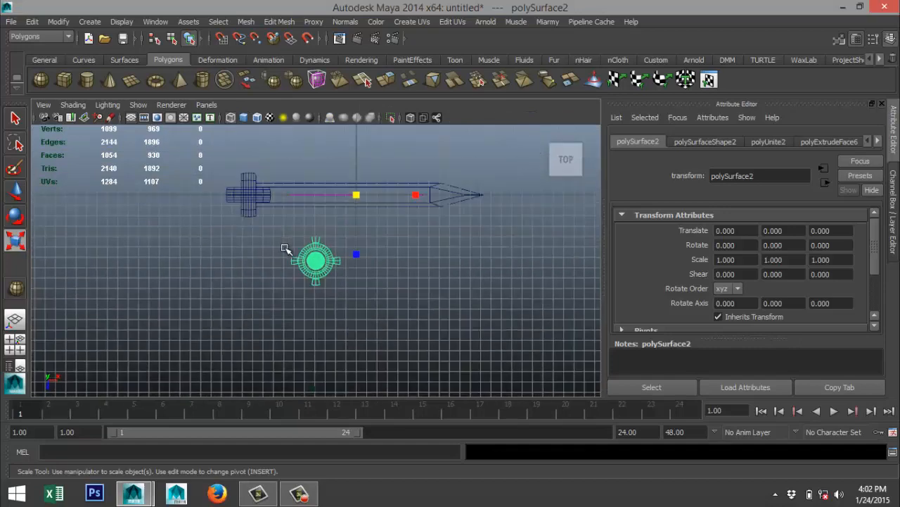
pyautogui.press('5')
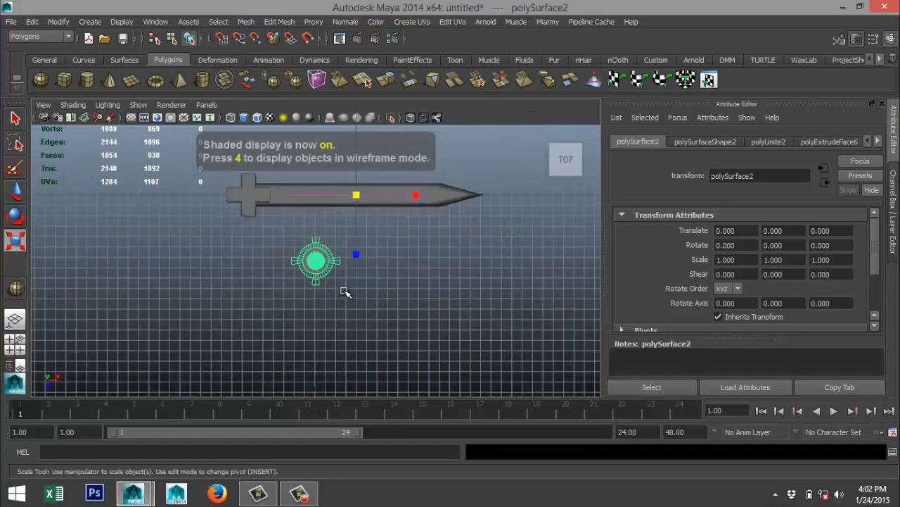
pyautogui.click(58, 21)
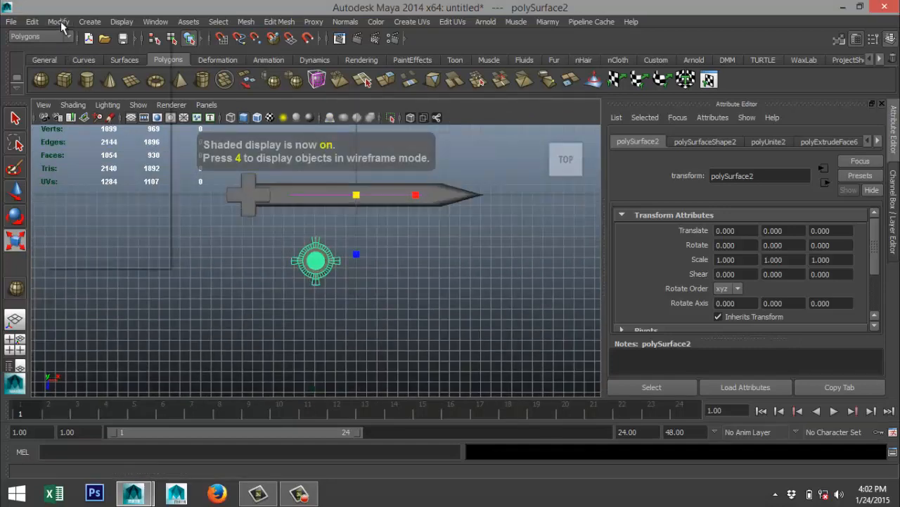
pyautogui.click(110, 144)
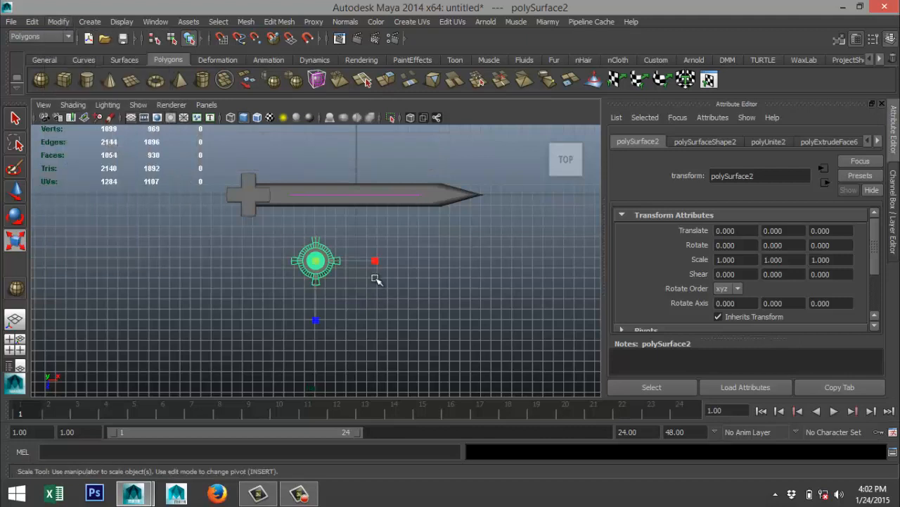
# Move the combined hub onto the sword's cross-shaped guard, with Translate X about -6.420 and Z about -6.102.
pyautogui.press('w')
pyautogui.moveTo(364, 261); pyautogui.dragTo(299, 264)
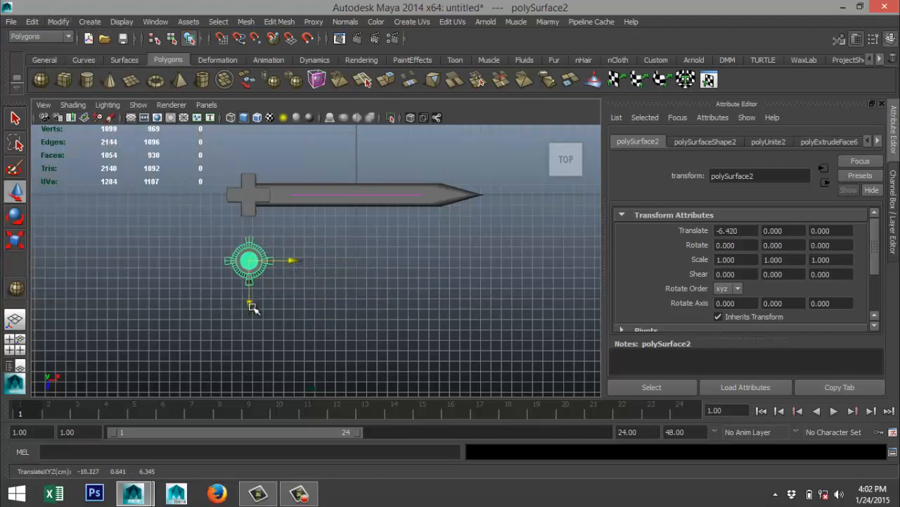
pyautogui.moveTo(251, 305); pyautogui.dragTo(250, 246)
pyautogui.scroll(3, 257, 247)
pyautogui.press('f')
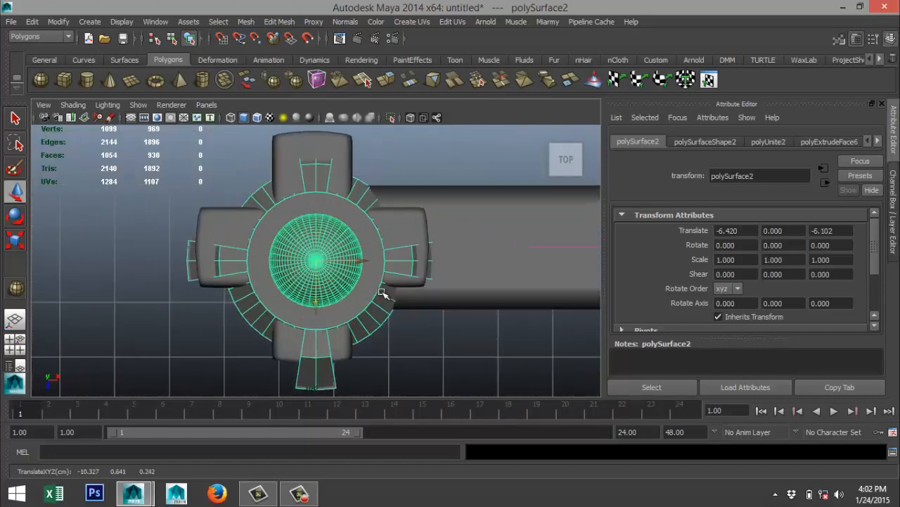
# Scale the combined hub uniformly to about 0.503 and centre it on the guard's cross, with Translate X about -6.480 and Z about -6.355.
pyautogui.press('r')
pyautogui.moveTo(317, 262); pyautogui.dragTo(224, 254)
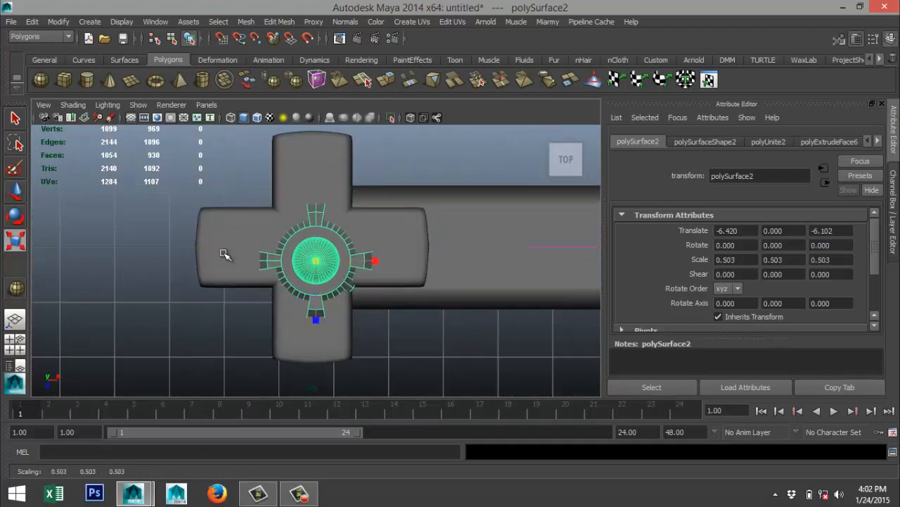
pyautogui.press('4')
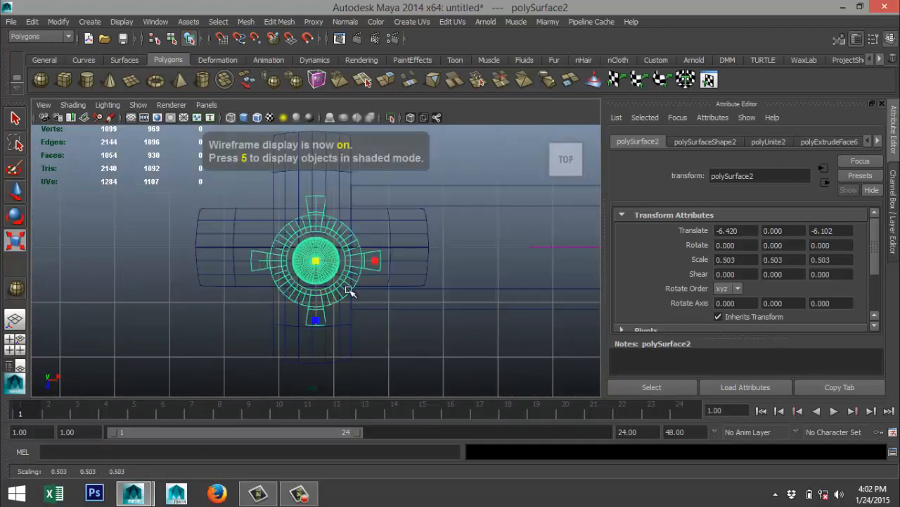
pyautogui.press('w')
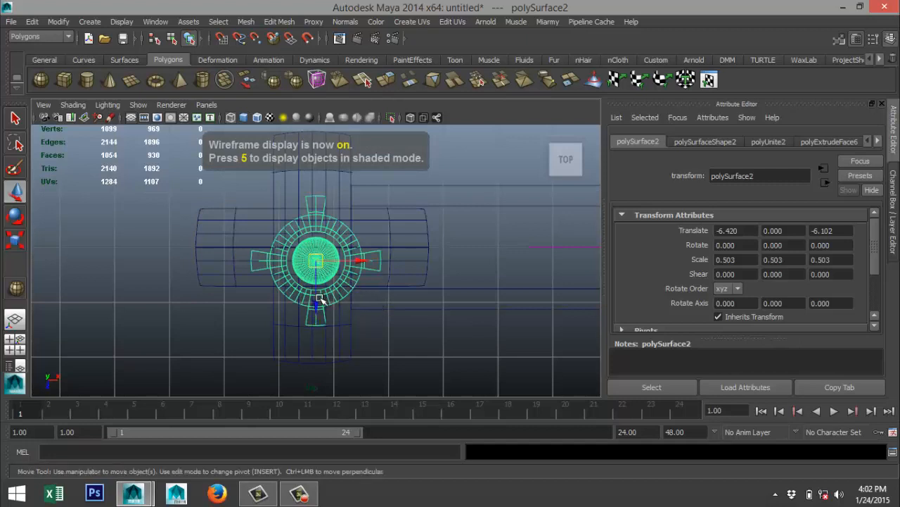
pyautogui.moveTo(318, 299); pyautogui.dragTo(313, 289)
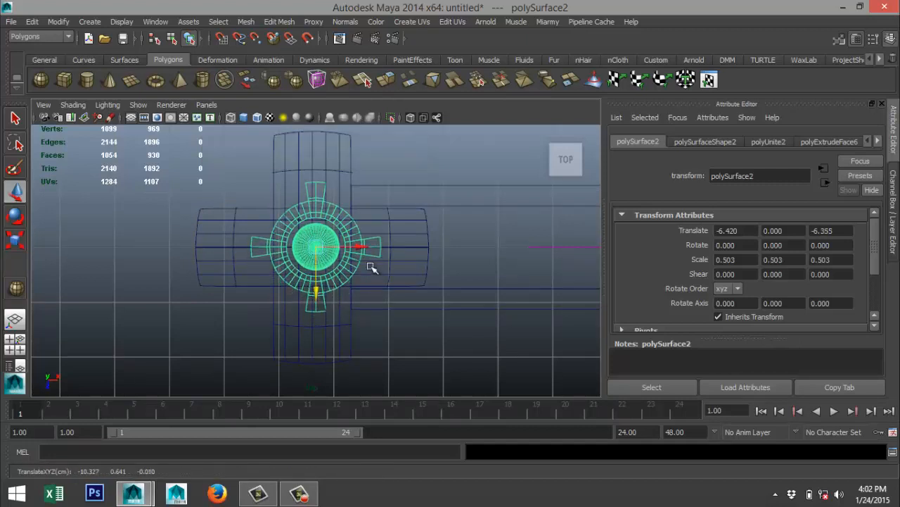
pyautogui.moveTo(361, 246); pyautogui.dragTo(361, 248)
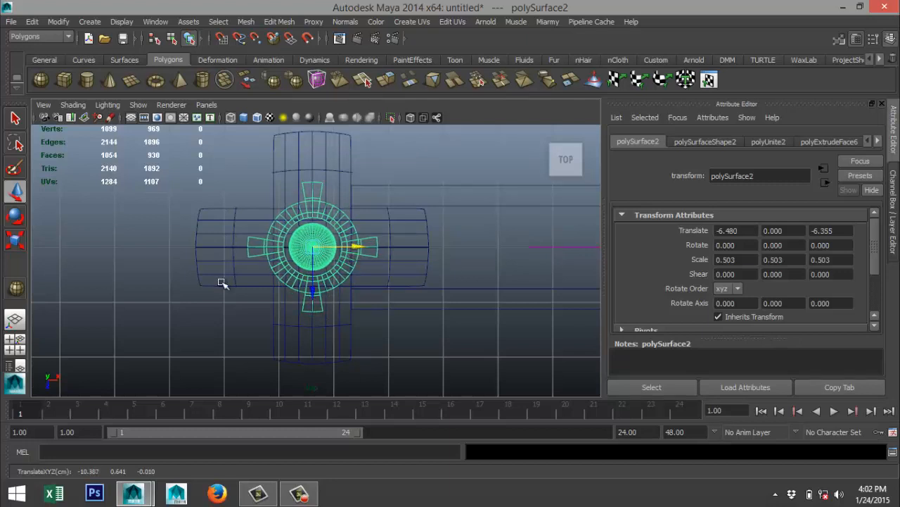
# Raise the hub in the front view so it rests on the guard's upper face, with Translate Y about 0.110.
pyautogui.click(15, 343)
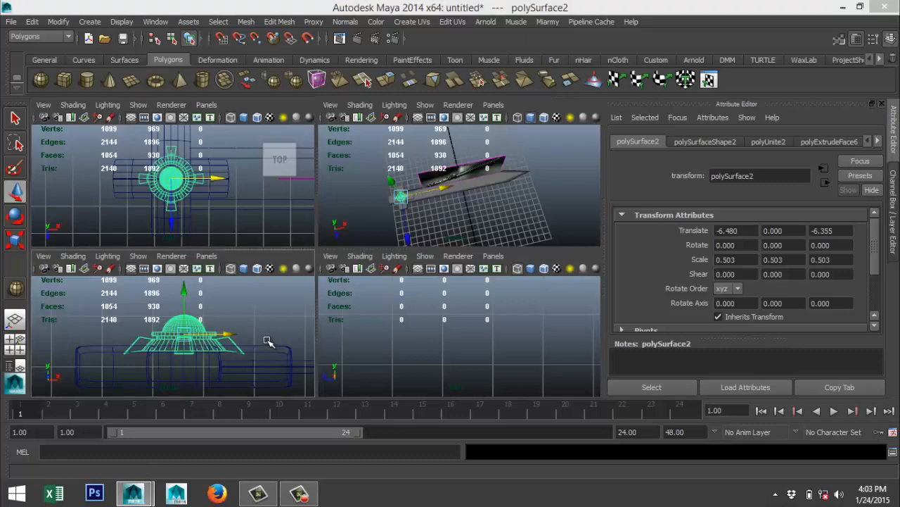
pyautogui.press('space')
pyautogui.moveTo(340, 215); pyautogui.dragTo(343, 204)
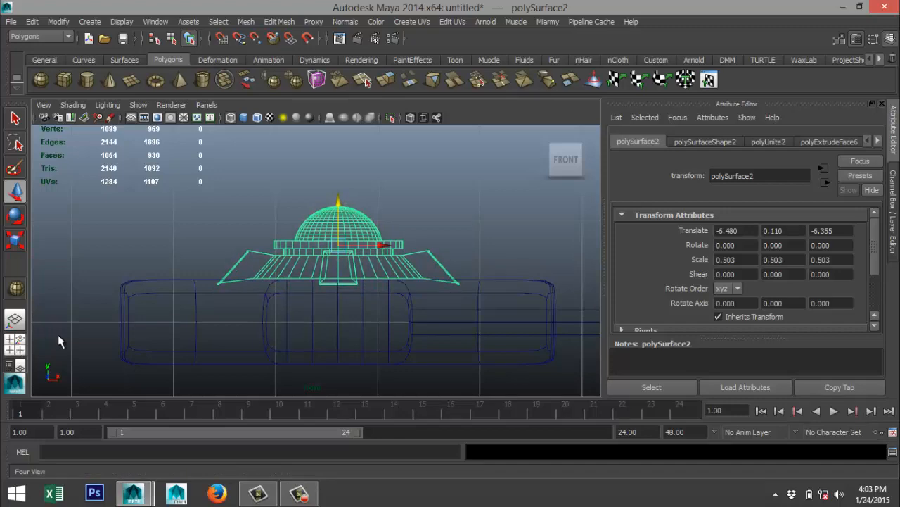
# Duplicate the hub and move the copy straight down below the guard, to Translate Y about -3.323.
pyautogui.press('space')
pyautogui.press('space')
pyautogui.press('f')
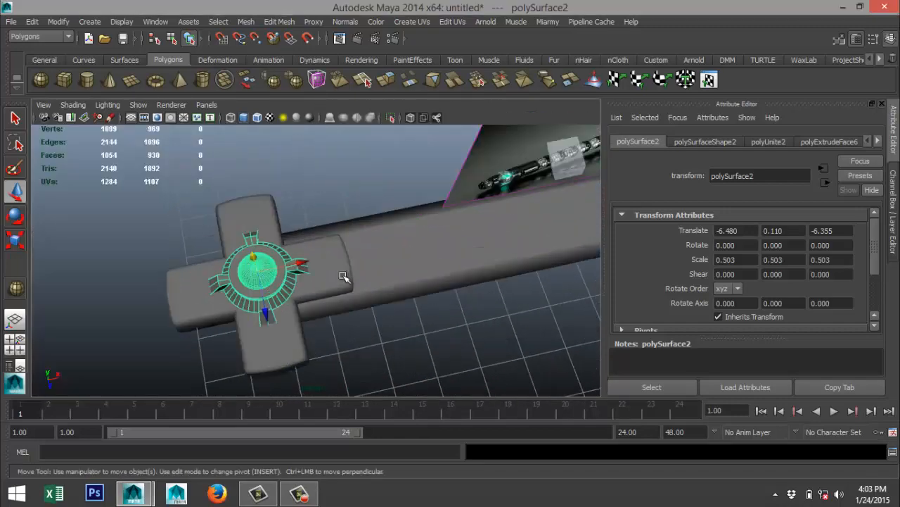
pyautogui.scroll(-1, 346, 285)
pyautogui.keyDown('alt'); pyautogui.moveTo(368, 311); pyautogui.dragTo(434, 246); pyautogui.keyUp('alt')
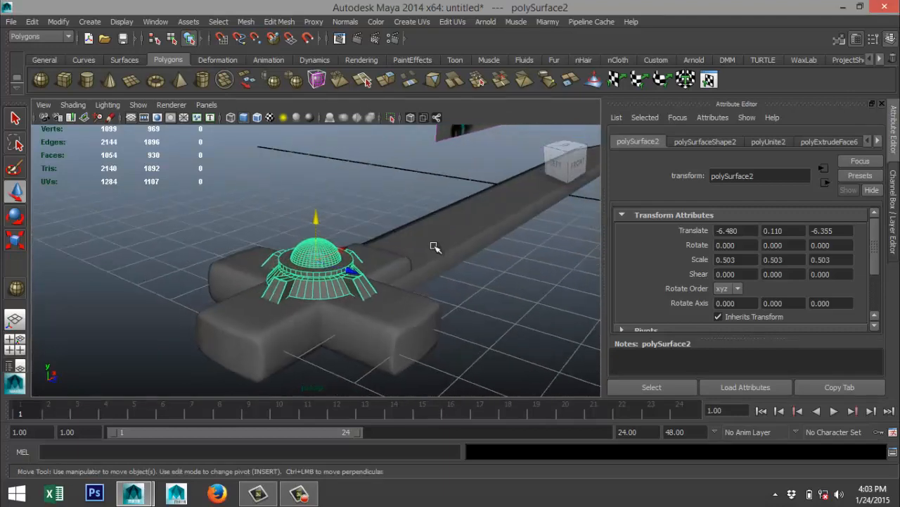
pyautogui.hotkey('ctrl', 'd')
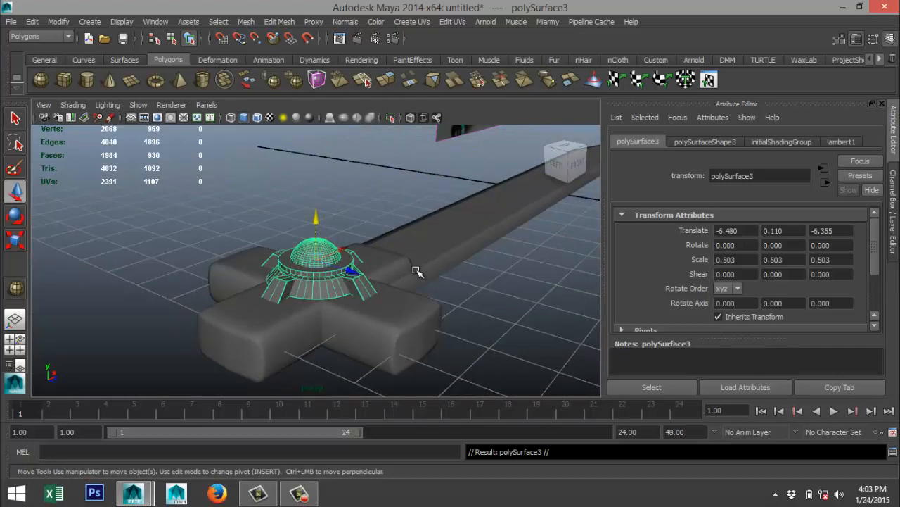
pyautogui.scroll(-3, 406, 256)
pyautogui.moveTo(324, 225); pyautogui.dragTo(816, 323)
# Flip the duplicated hub upside down by setting its Rotate X to 180.
pyautogui.press('e')
pyautogui.doubleClick(735, 245)
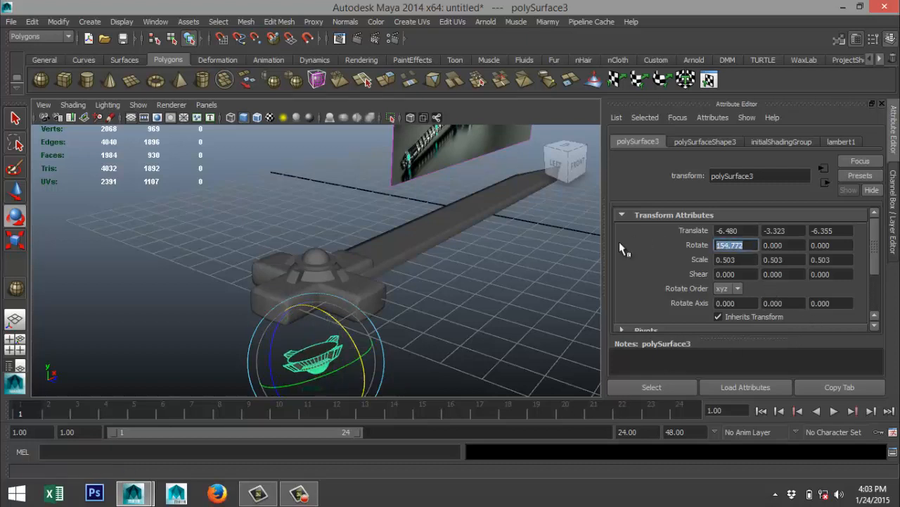
pyautogui.write('180')
pyautogui.press('Return')
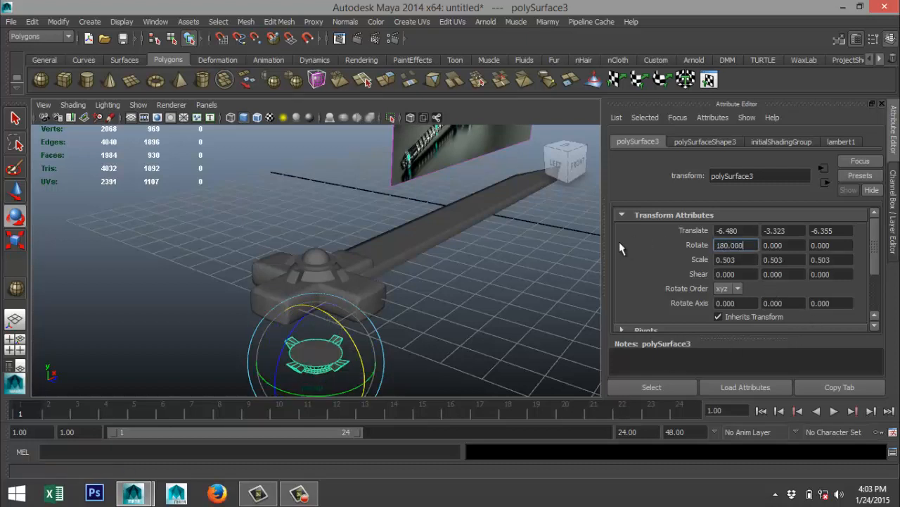
# Move the flipped hub up against the guard's underside, with Translate Y about -1.380.
pyautogui.click(463, 342)
pyautogui.click(336, 345)
pyautogui.press('w')
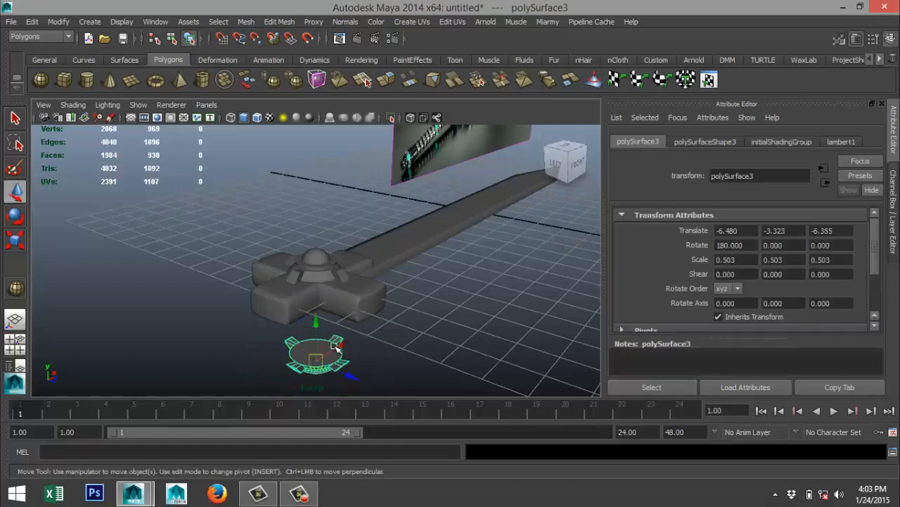
pyautogui.moveTo(317, 323); pyautogui.dragTo(316, 276)
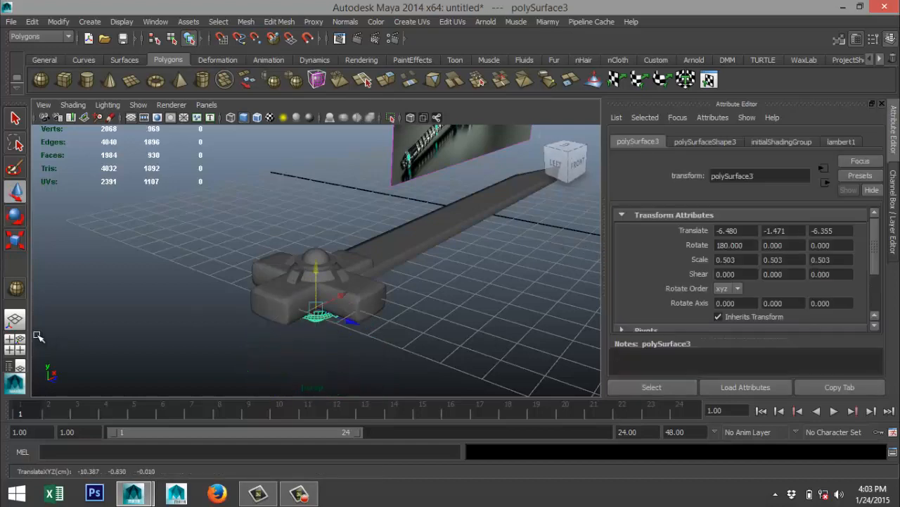
pyautogui.click(15, 344)
pyautogui.press('space')
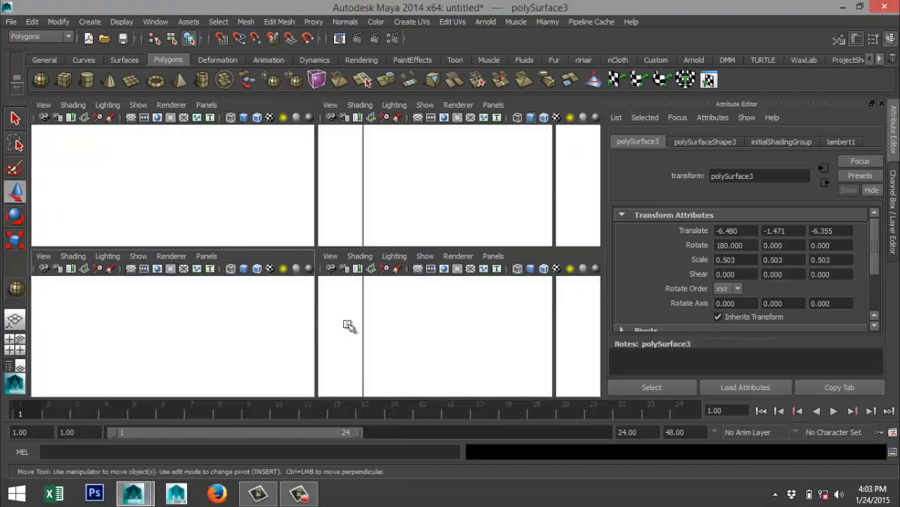
pyautogui.moveTo(337, 363); pyautogui.dragTo(337, 355)
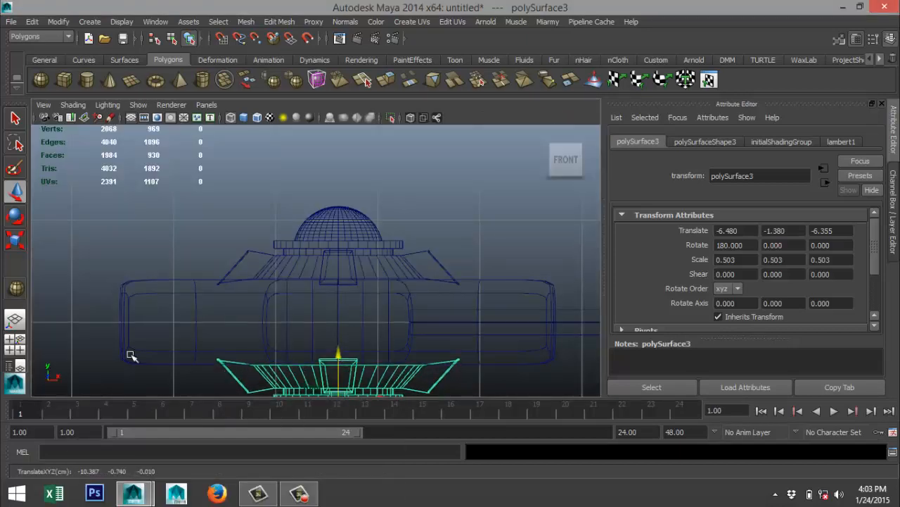
# Examine the reference image's handle and its connection to the cross-shaped guard up close.
pyautogui.press('space')
pyautogui.press('space')
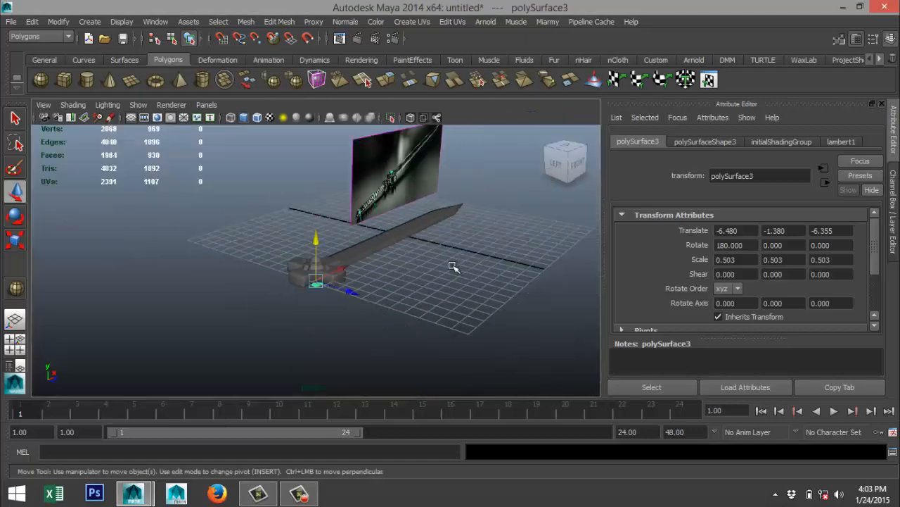
pyautogui.keyDown('alt'); pyautogui.moveTo(435, 285); pyautogui.dragTo(348, 274); pyautogui.keyUp('alt')
pyautogui.keyDown('alt'); pyautogui.moveTo(347, 274); pyautogui.dragTo(361, 274, button='right'); pyautogui.keyUp('alt')
pyautogui.keyDown('alt'); pyautogui.moveTo(320, 274); pyautogui.dragTo(302, 229); pyautogui.keyUp('alt')
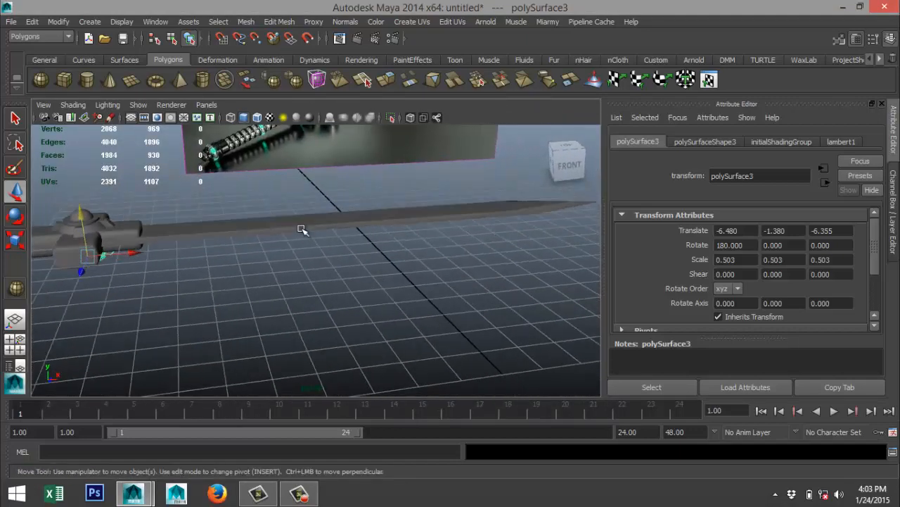
pyautogui.keyDown('alt'); pyautogui.moveTo(300, 229); pyautogui.dragTo(340, 317, button='middle'); pyautogui.keyUp('alt')
pyautogui.scroll(5, 384, 263)
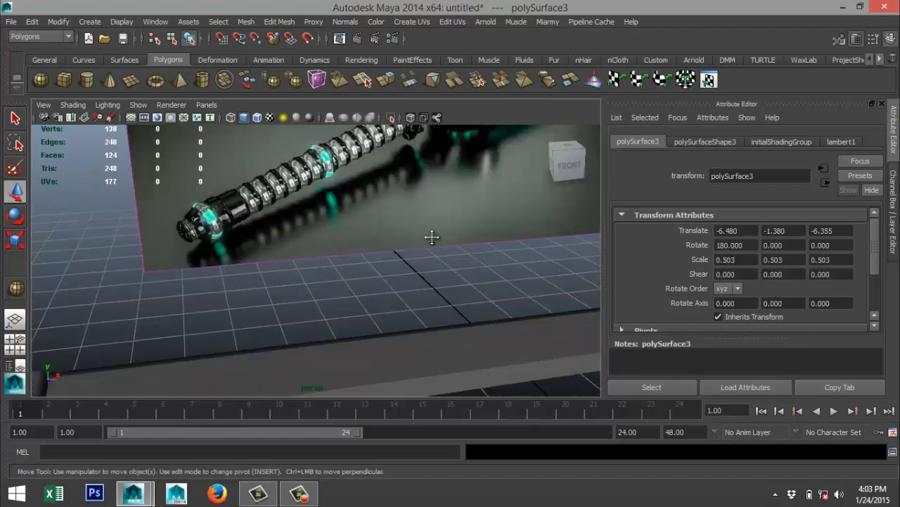
pyautogui.keyDown('alt'); pyautogui.moveTo(432, 237); pyautogui.dragTo(349, 307); pyautogui.keyUp('alt')
pyautogui.scroll(5, 352, 332)
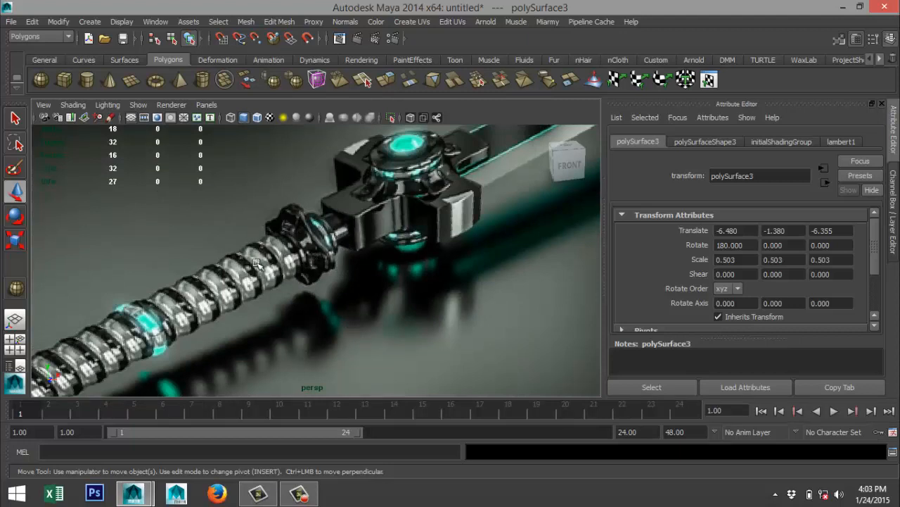
# Create a polygon cylinder in open space beside the guard, with radius about 0.754 and height about 1.896.
pyautogui.scroll(-3, 238, 279)
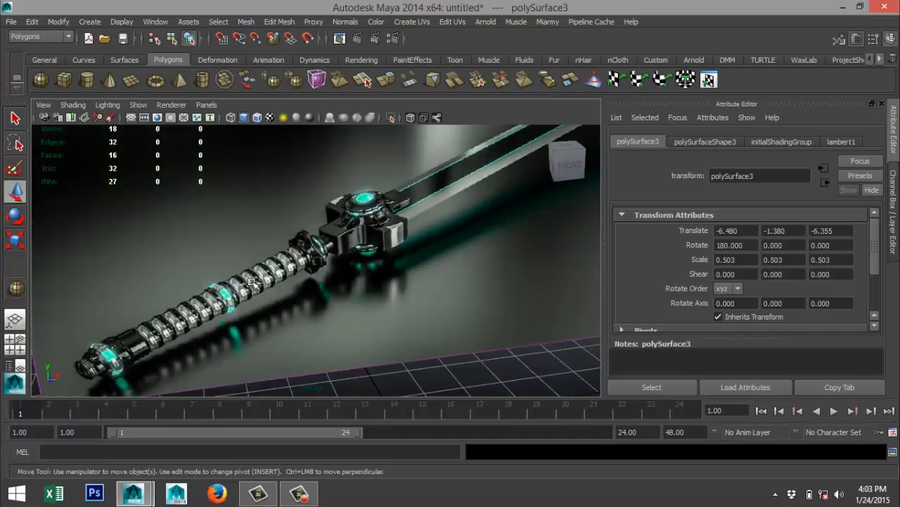
pyautogui.scroll(-8, 272, 291)
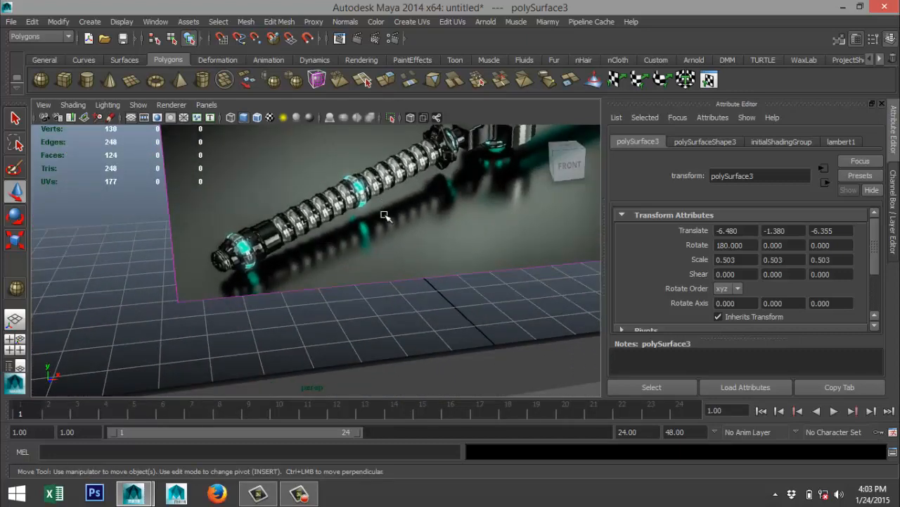
pyautogui.keyDown('alt'); pyautogui.moveTo(433, 264); pyautogui.dragTo(478, 232, button='middle'); pyautogui.keyUp('alt')
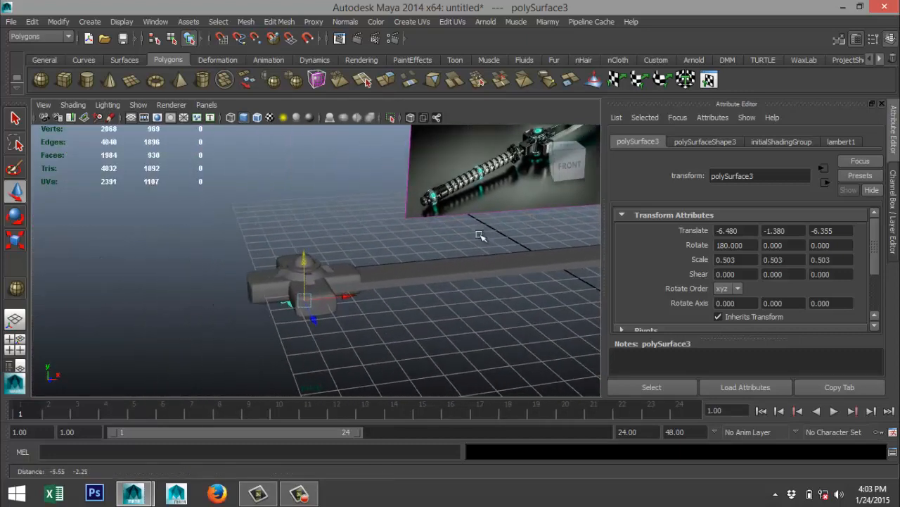
pyautogui.click(86, 80)
pyautogui.moveTo(190, 372); pyautogui.dragTo(214, 307)
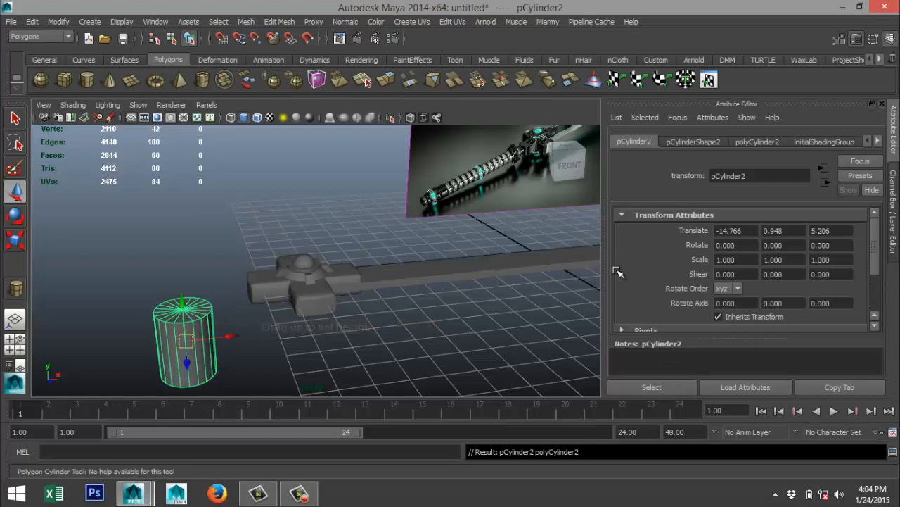
# Set the new cylinder's Subdivisions Axis to 40.
pyautogui.click(758, 142)
pyautogui.doubleClick(745, 269)
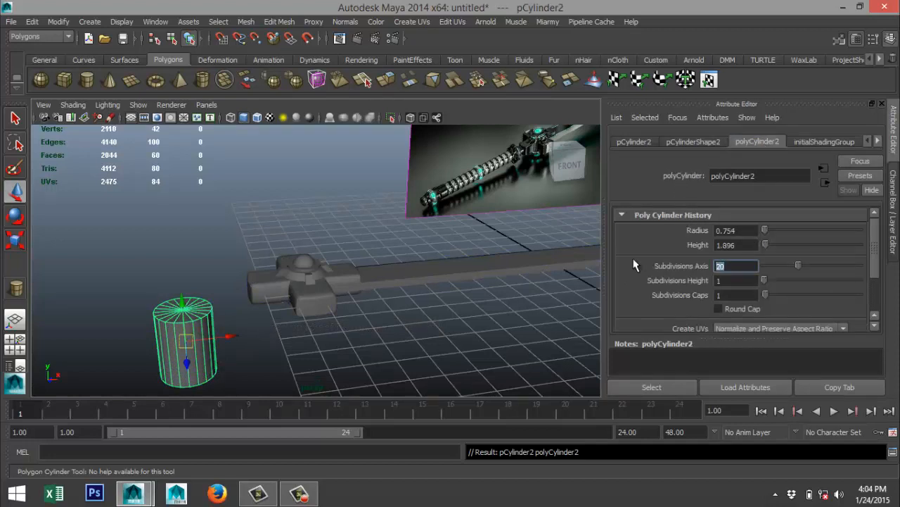
pyautogui.press('Return')
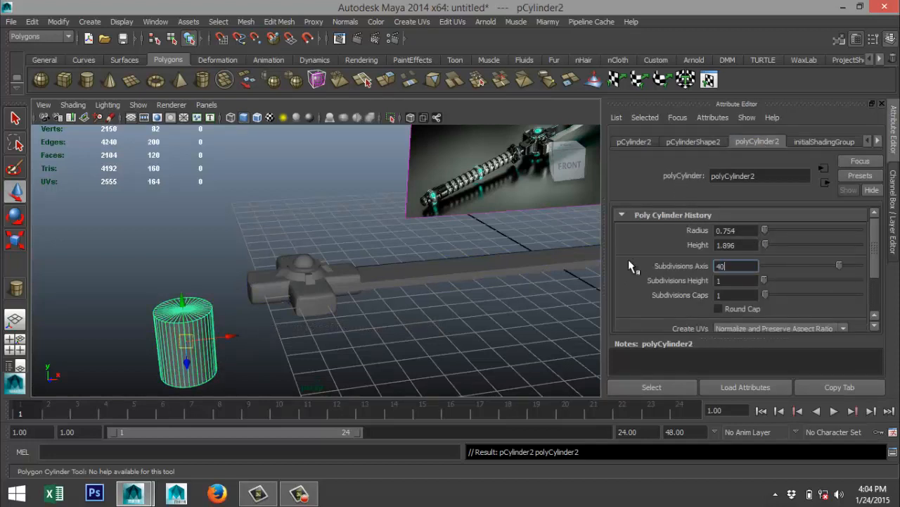
# Insert 2 evenly spaced horizontal edge loops around the cylinder, using the Insert Edge Loop Tool's Multiple edge loops option.
pyautogui.click(20, 347)
pyautogui.press('space')
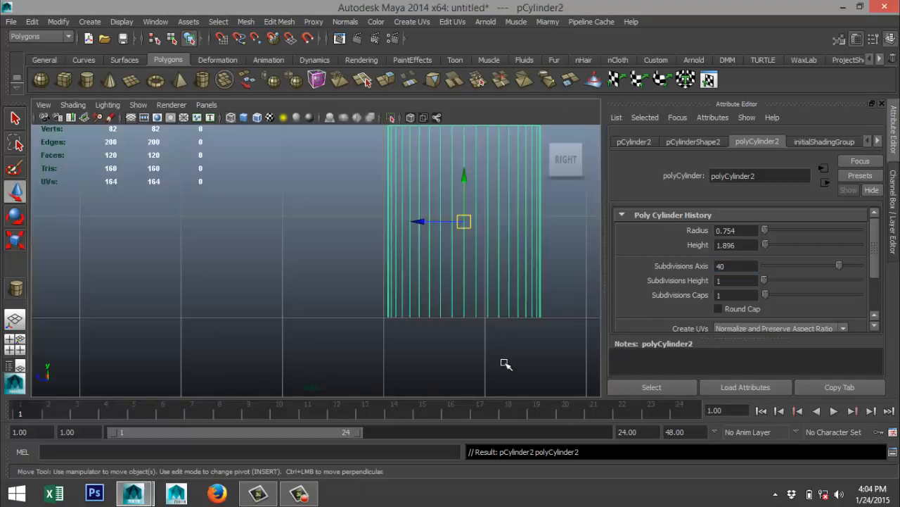
pyautogui.scroll(-8, 458, 334)
pyautogui.scroll(3, 442, 273)
pyautogui.keyDown('alt'); pyautogui.moveTo(411, 247); pyautogui.dragTo(371, 304, button='middle'); pyautogui.keyUp('alt')
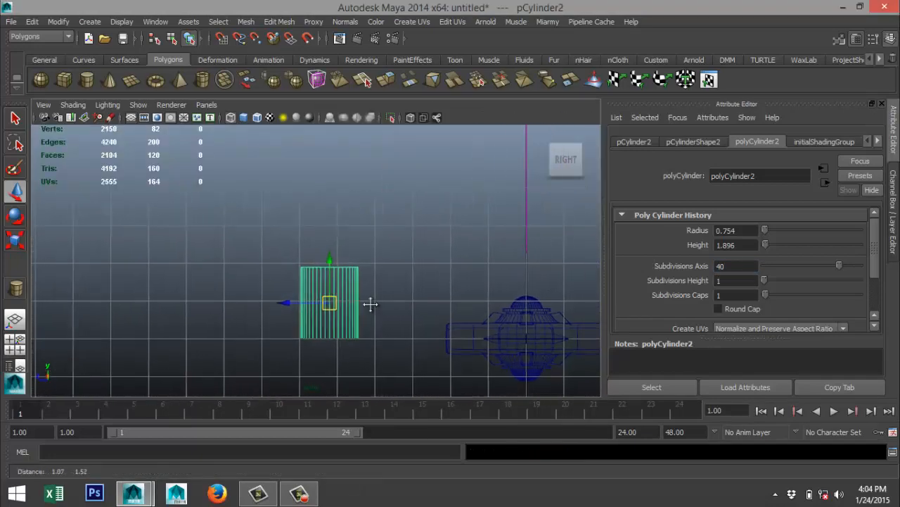
pyautogui.scroll(2, 380, 299)
pyautogui.click(279, 21)
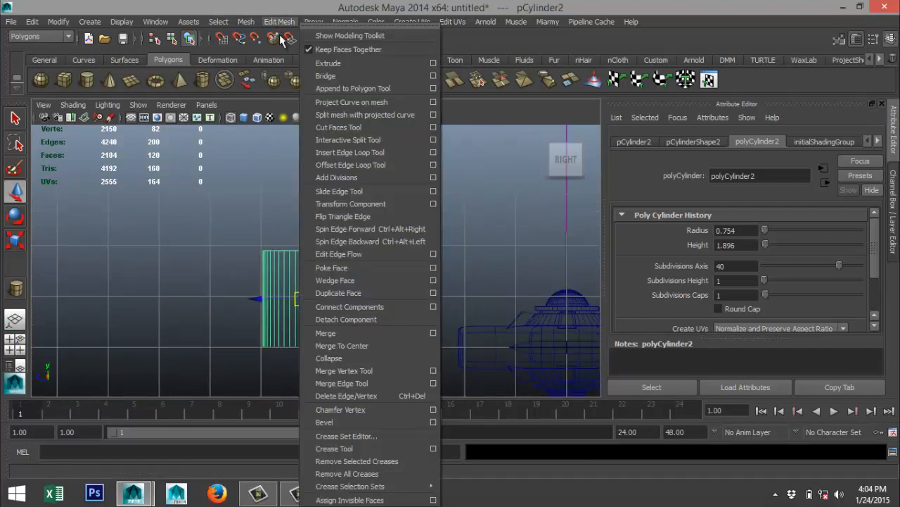
pyautogui.click(434, 152)
pyautogui.click(130, 214)
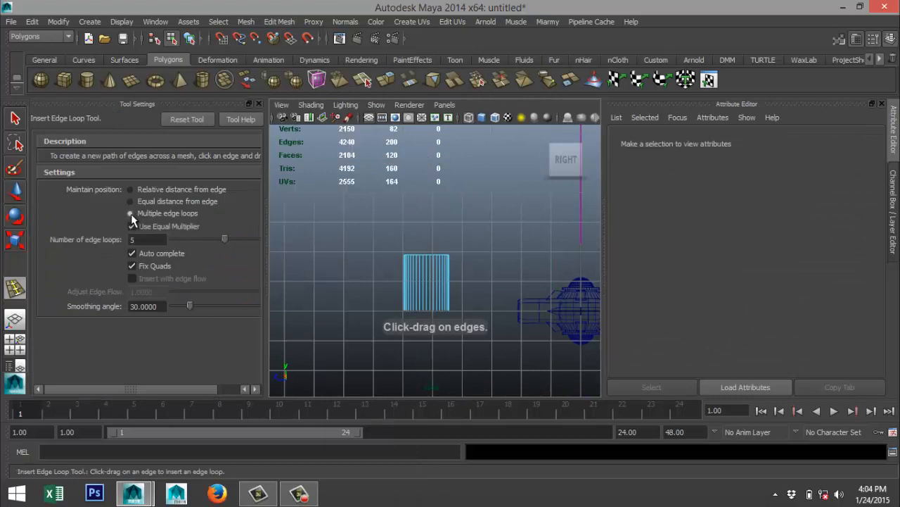
pyautogui.doubleClick(144, 235)
pyautogui.write('2')
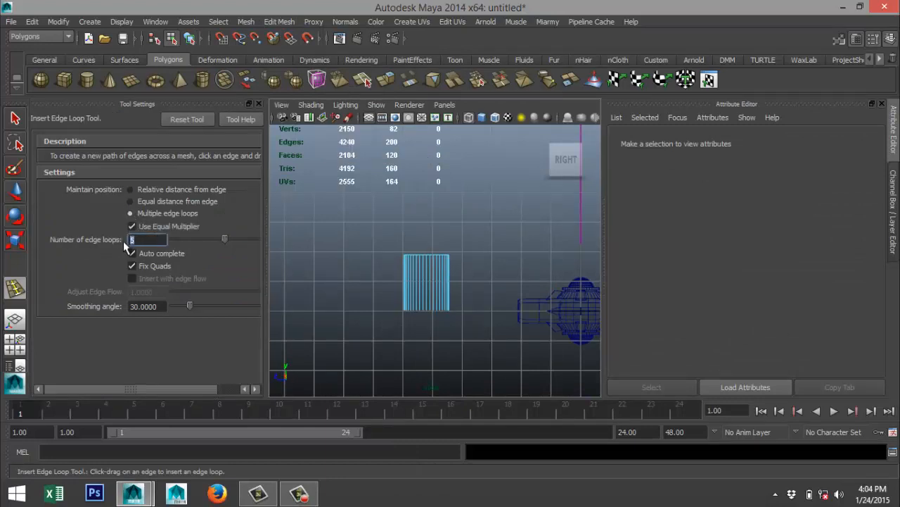
pyautogui.click(257, 104)
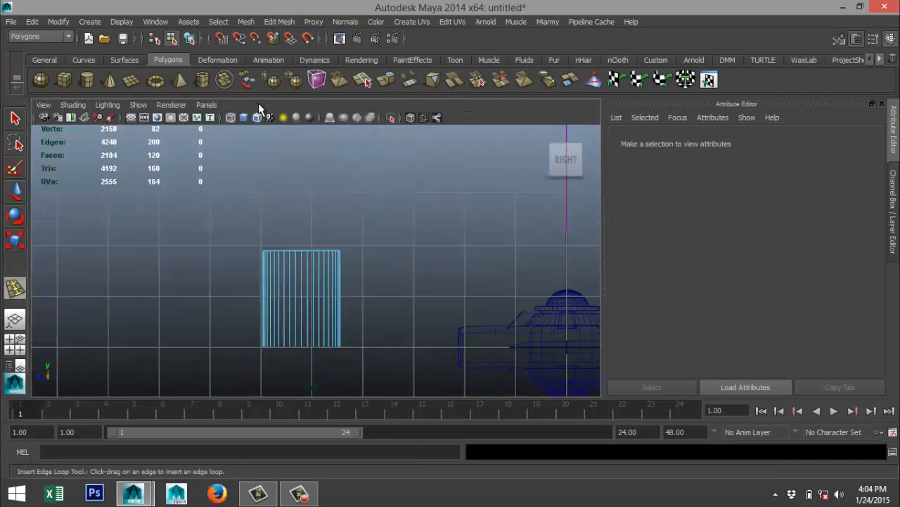
pyautogui.click(313, 298)
pyautogui.click(308, 297)
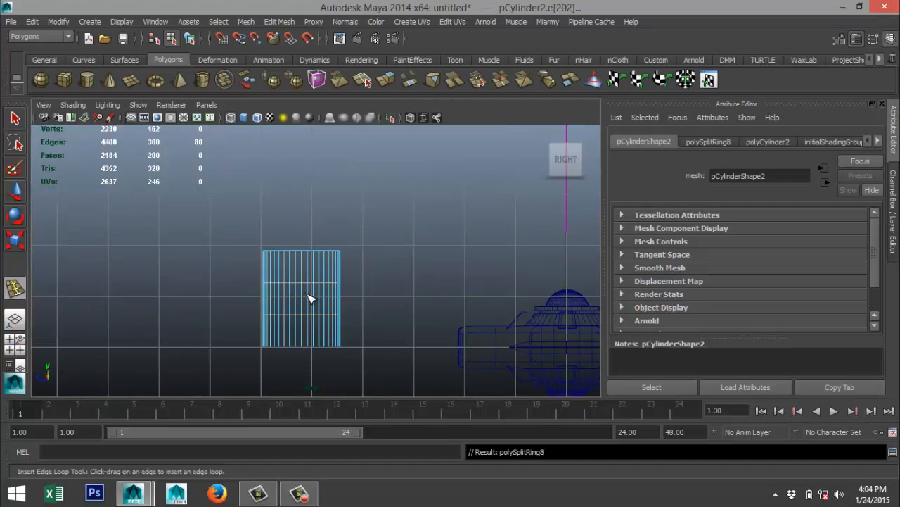
pyautogui.press('q')
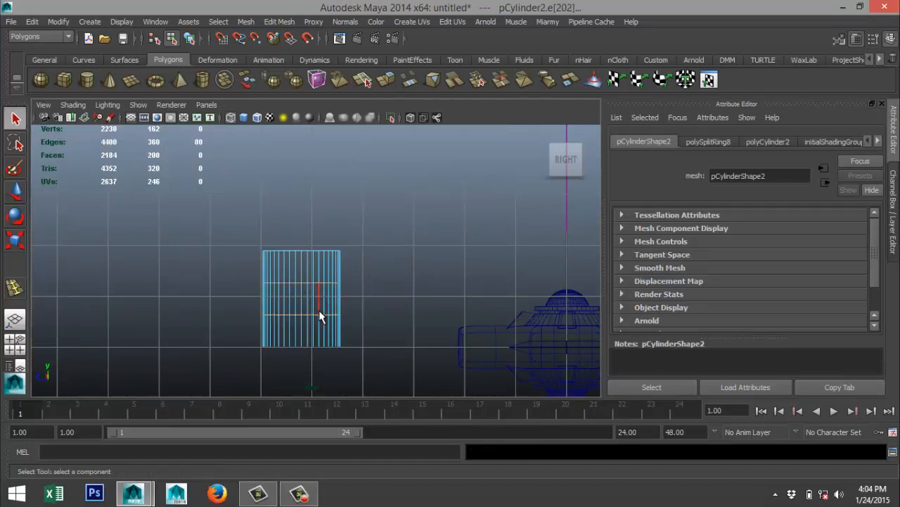
# Scale the two edge loops apart vertically so each sits close to one end of the cylinder.
pyautogui.scroll(3, 309, 315)
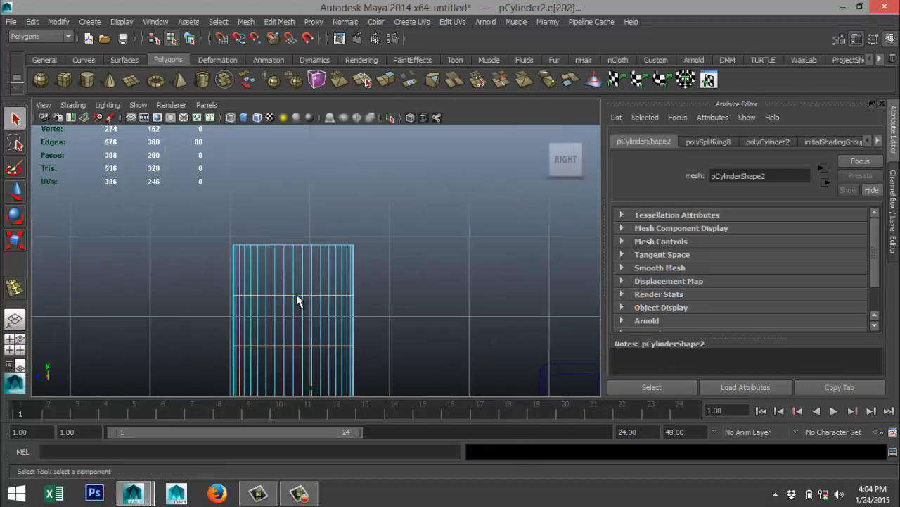
pyautogui.rightClick(297, 301)
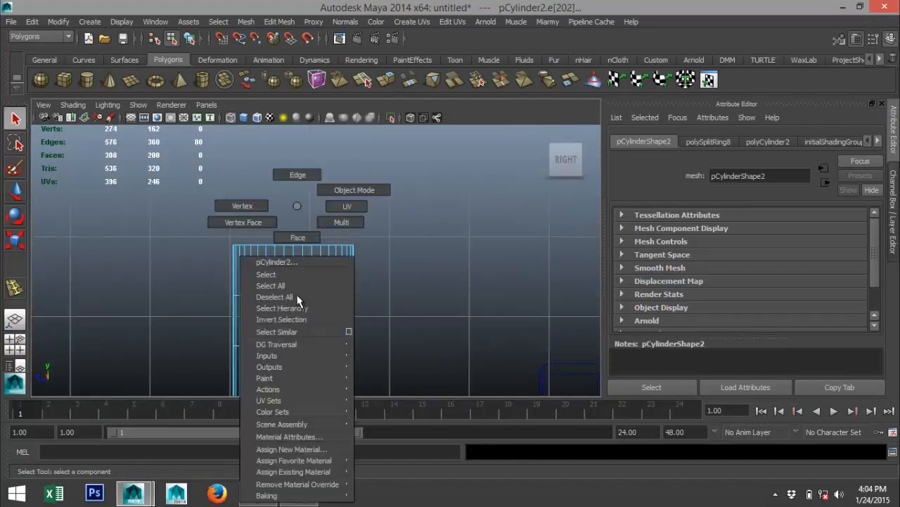
pyautogui.click(301, 189)
pyautogui.doubleClick(299, 295)
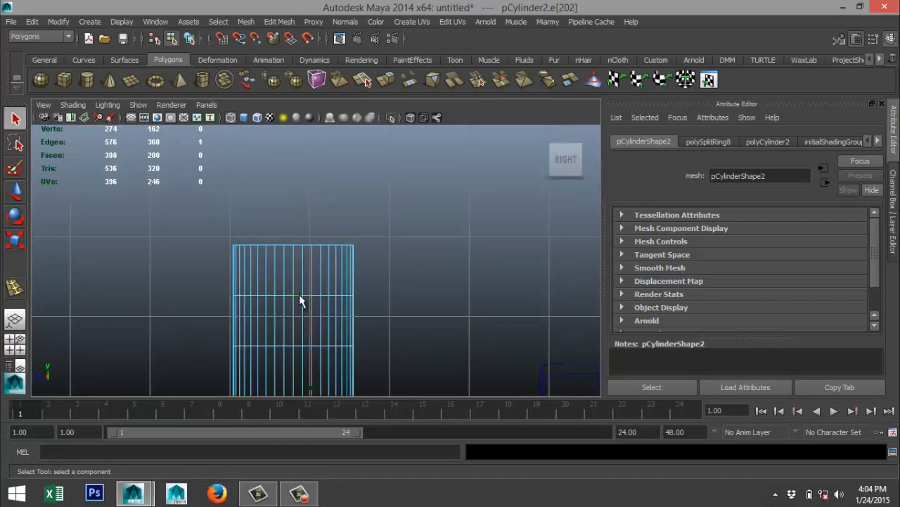
pyautogui.scroll(-5, 382, 362)
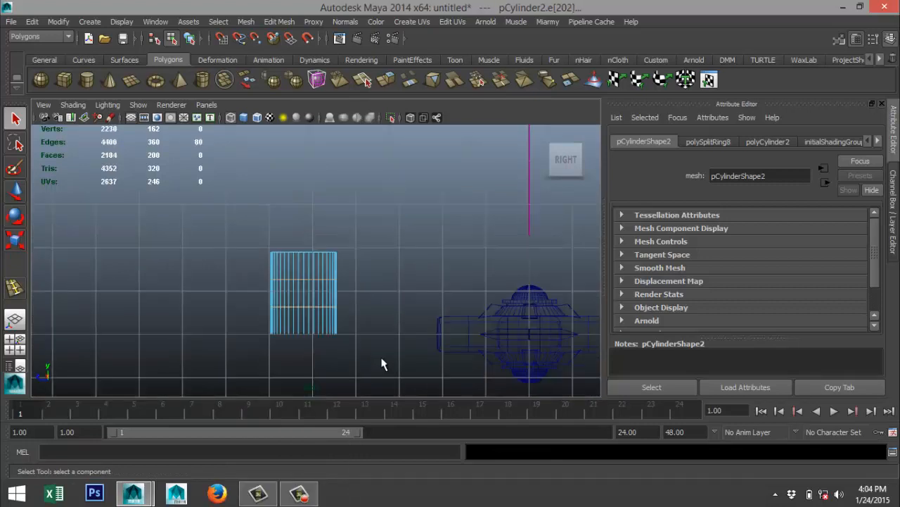
pyautogui.press('r')
pyautogui.moveTo(310, 227); pyautogui.dragTo(307, 134)
pyautogui.scroll(6, 371, 362)
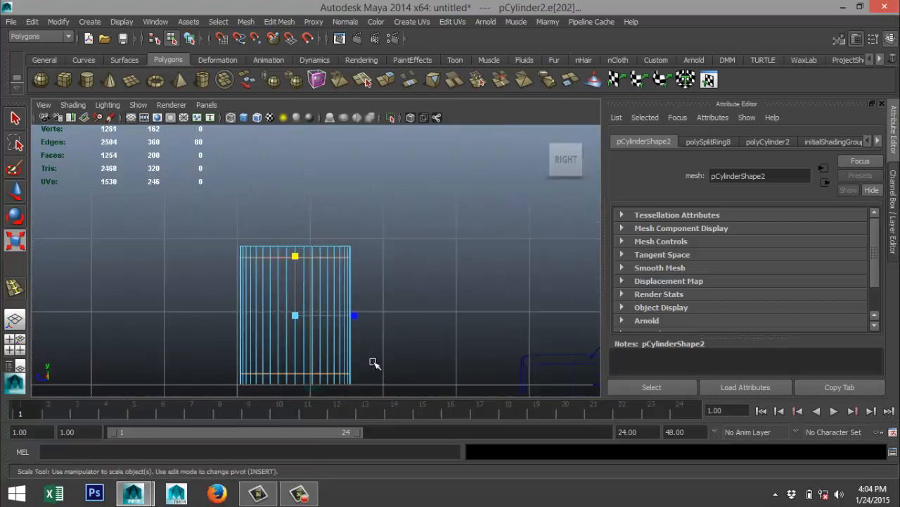
# Extrude the narrow side-face bands at both cylinder ends and scale them outward into wider flanges.
pyautogui.keyDown('alt'); pyautogui.moveTo(364, 348); pyautogui.dragTo(394, 281, button='middle'); pyautogui.keyUp('alt')
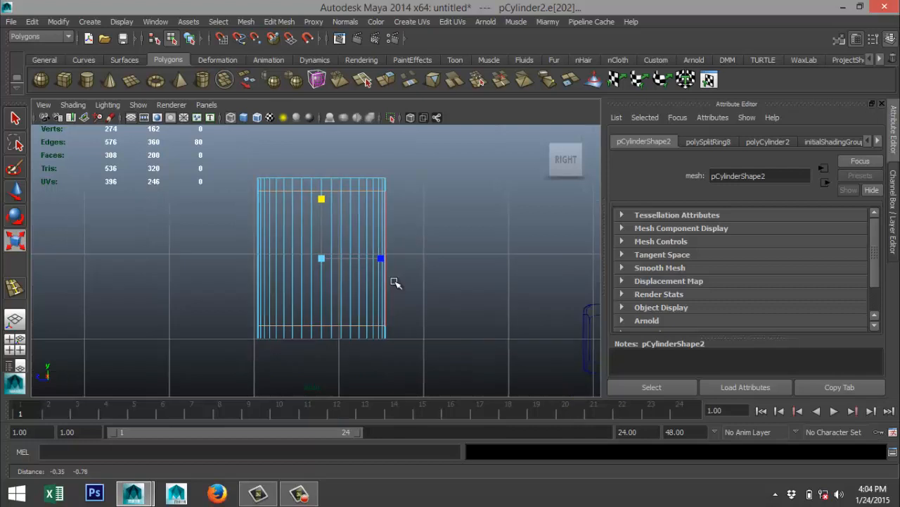
pyautogui.rightClick(343, 185)
pyautogui.click(344, 213)
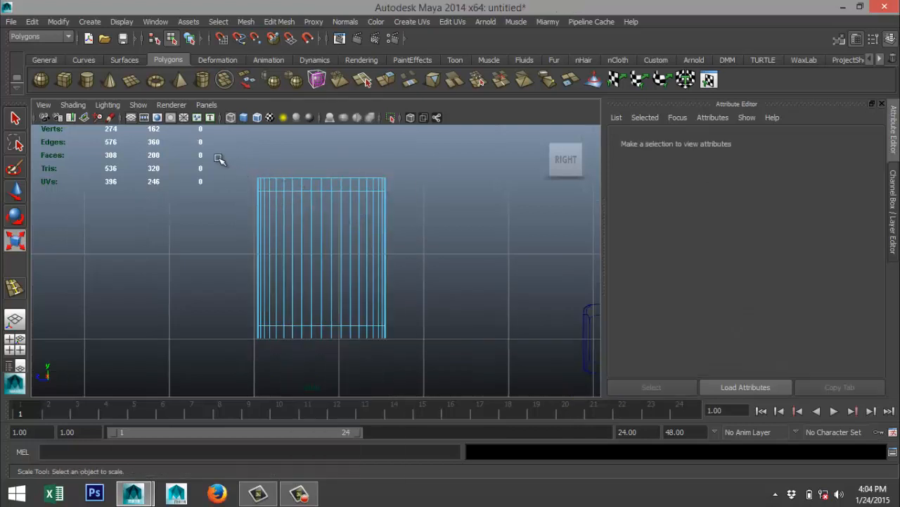
pyautogui.moveTo(386, 175); pyautogui.dragTo(415, 184)
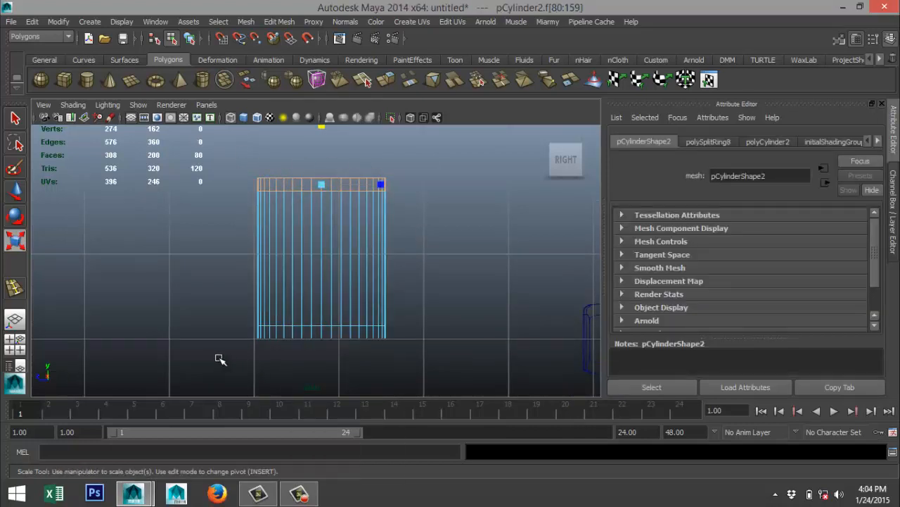
pyautogui.keyDown('shift'); pyautogui.moveTo(213, 358); pyautogui.dragTo(438, 331); pyautogui.keyUp('shift')
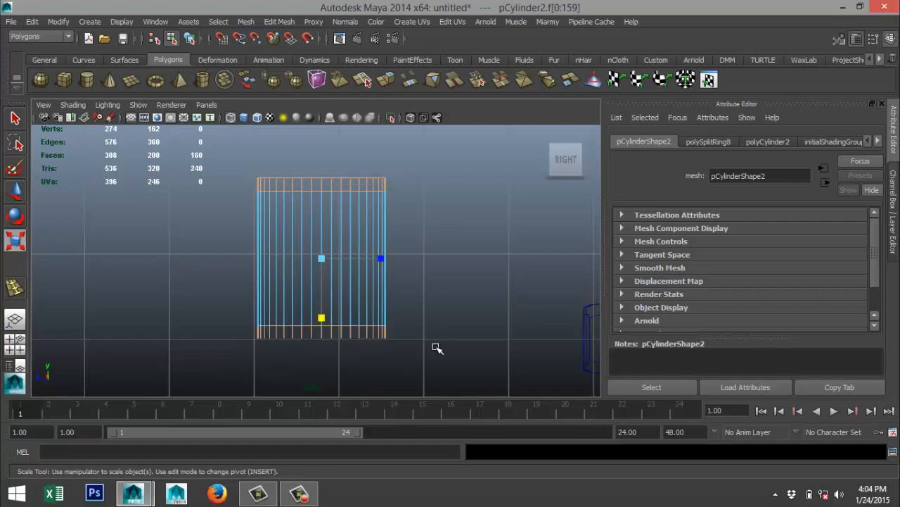
pyautogui.click(16, 343)
pyautogui.press('space')
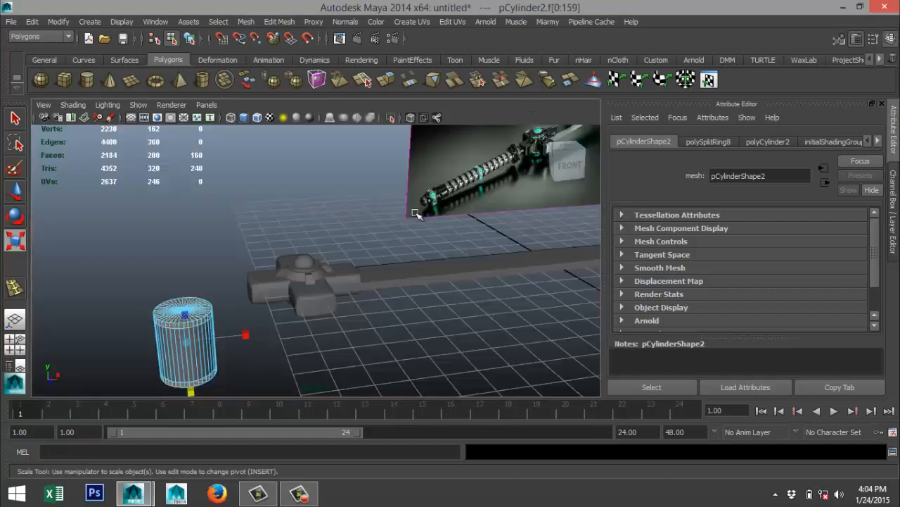
pyautogui.click(288, 22)
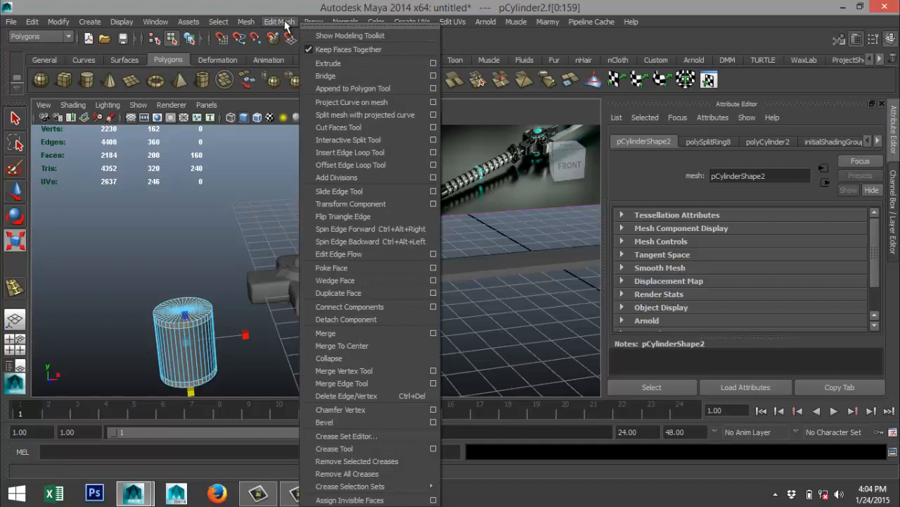
pyautogui.click(344, 63)
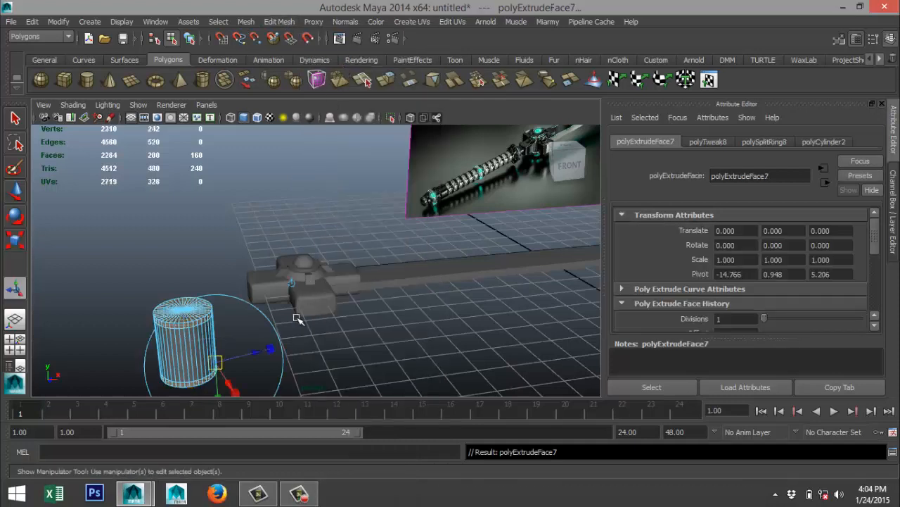
pyautogui.press('r')
pyautogui.moveTo(186, 343); pyautogui.dragTo(202, 345)
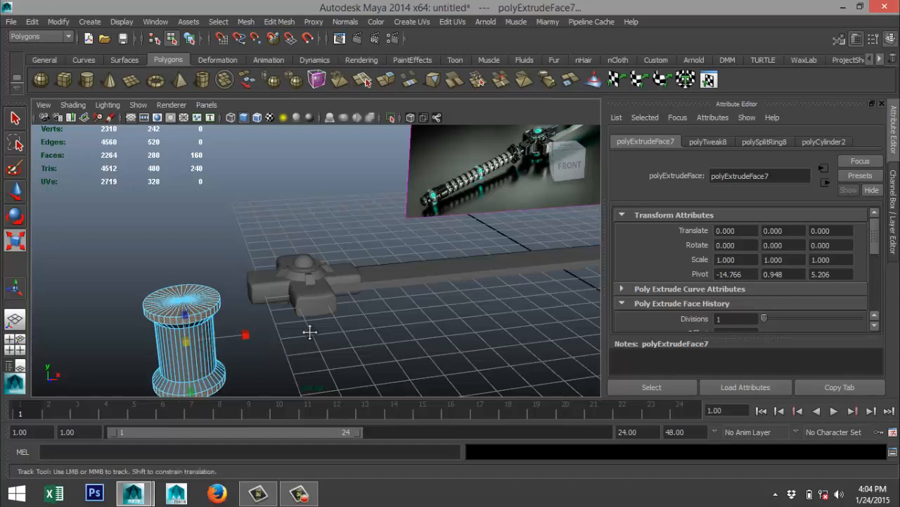
# Try to scale the two flanged end bands along the cylinder's vertical axis.
pyautogui.keyDown('alt'); pyautogui.moveTo(309, 328); pyautogui.dragTo(344, 283); pyautogui.keyUp('alt')
pyautogui.moveTo(276, 266); pyautogui.dragTo(277, 255)
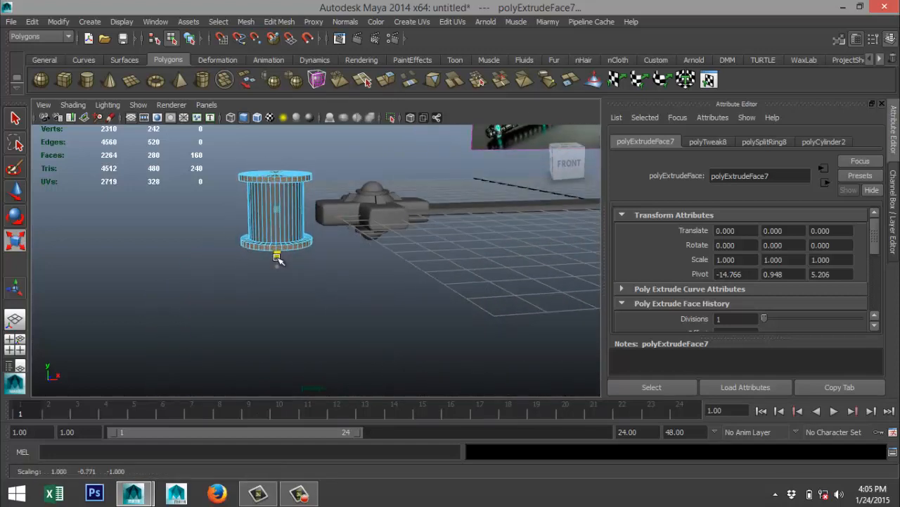
pyautogui.click(17, 350)
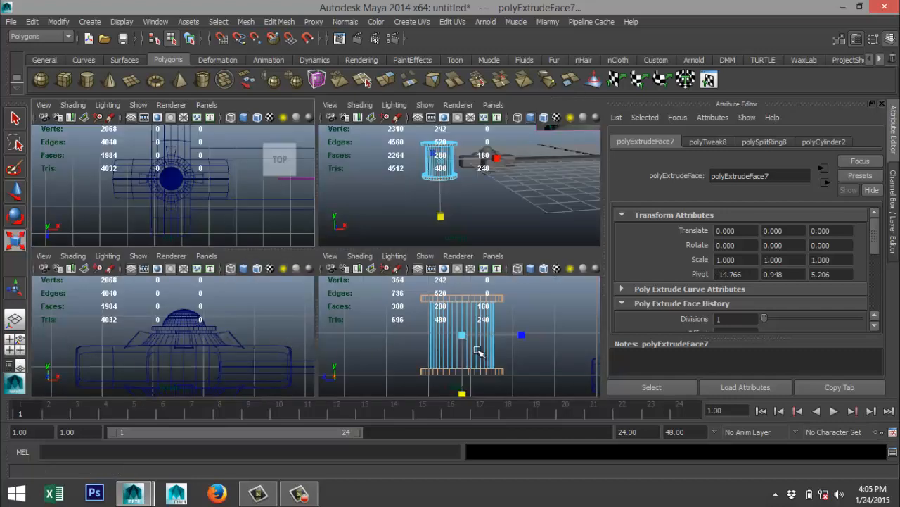
pyautogui.press('space')
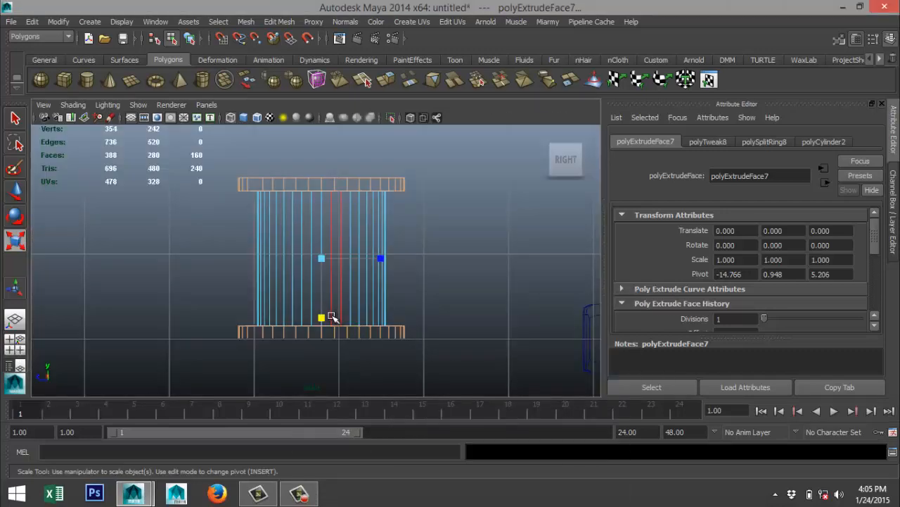
pyautogui.moveTo(322, 318); pyautogui.dragTo(321, 317)
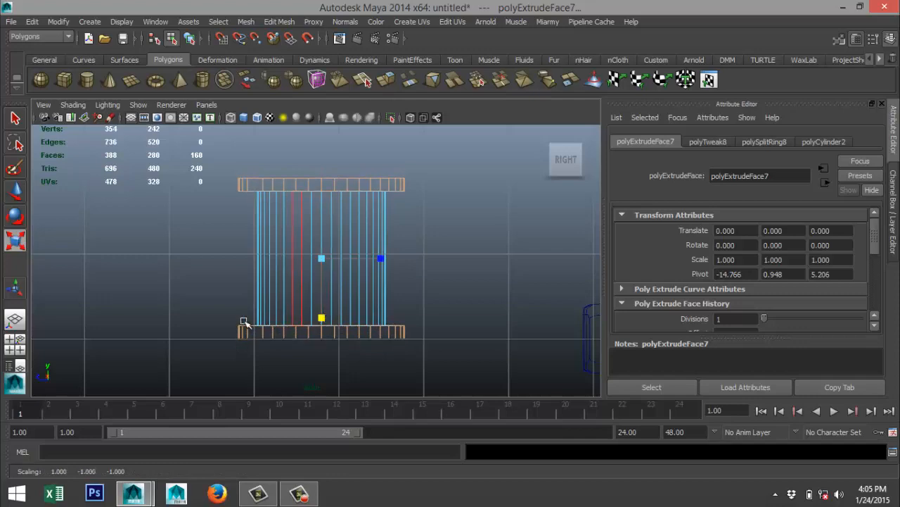
pyautogui.click(16, 345)
pyautogui.press('space')
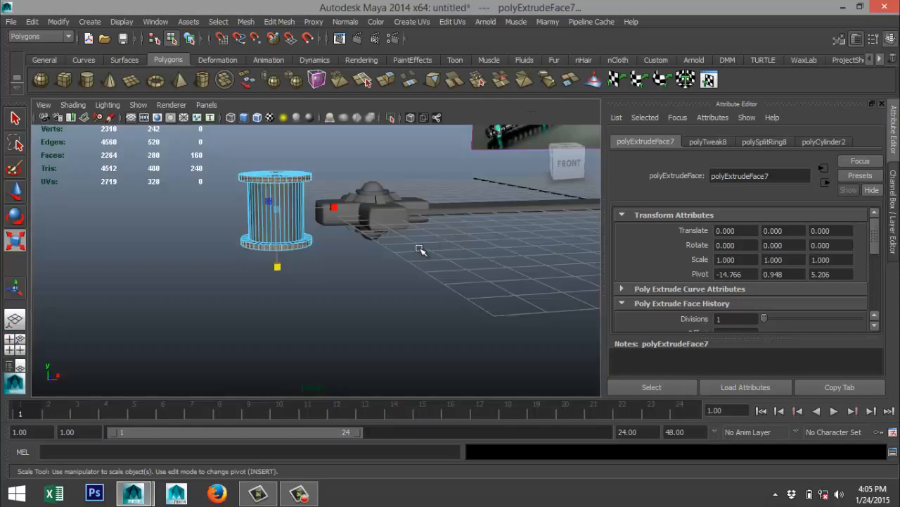
# Return the flanged cylinder to object selection and rotate it onto its side, about -92.4 degrees around Z.
pyautogui.scroll(-3, 419, 255)
pyautogui.keyDown('alt'); pyautogui.moveTo(336, 262); pyautogui.dragTo(338, 292); pyautogui.keyUp('alt')
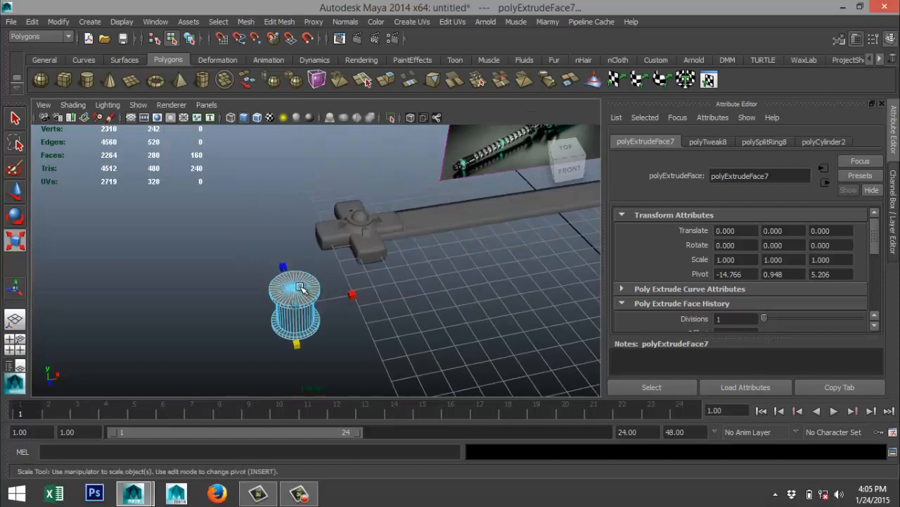
pyautogui.moveTo(301, 286); pyautogui.dragTo(359, 189, button='right')
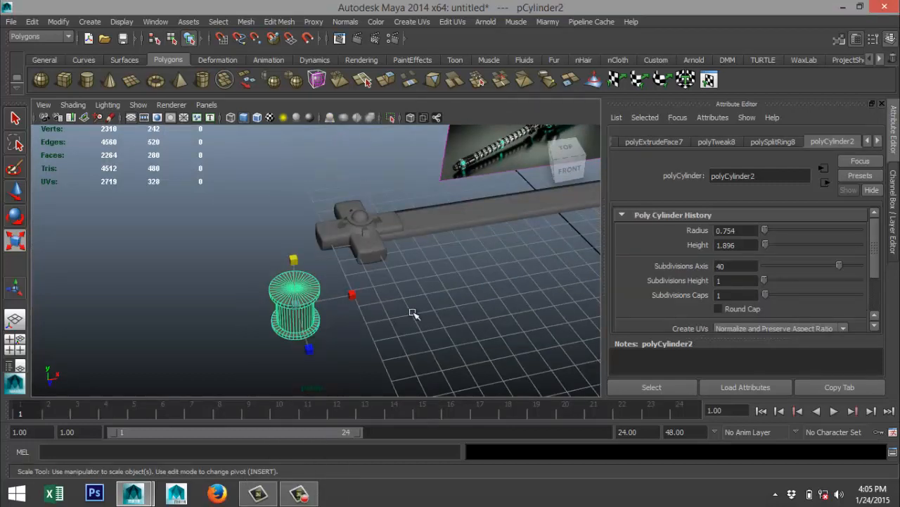
pyautogui.press('e')
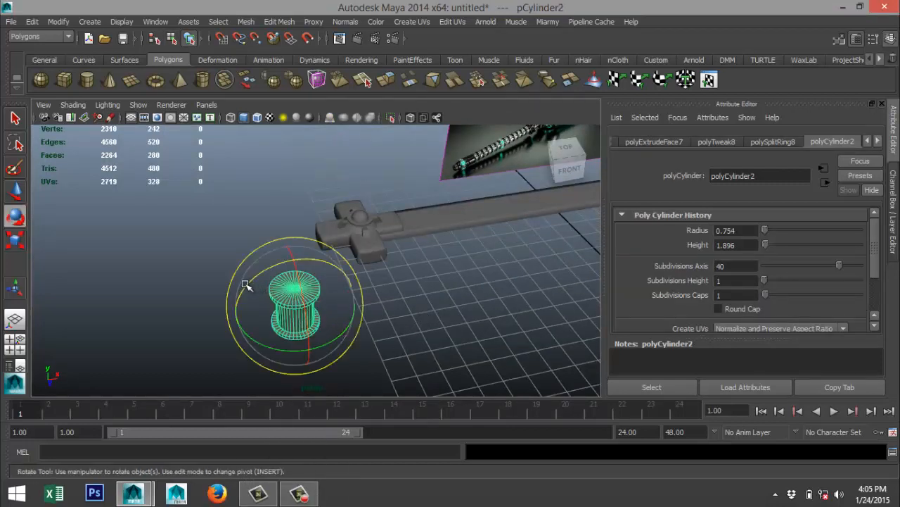
pyautogui.moveTo(245, 284); pyautogui.dragTo(341, 281)
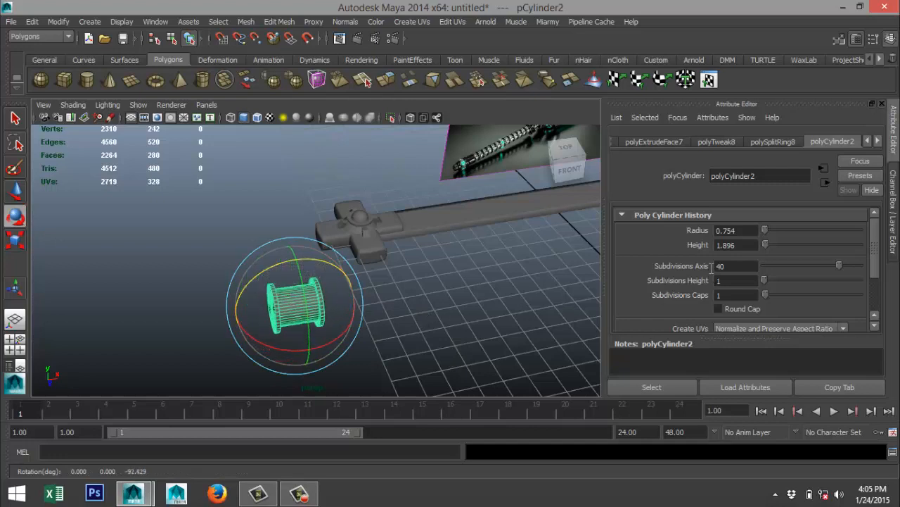
# Set the flanged cylinder's Z rotation to exactly -90 degrees in its transform attributes.
pyautogui.click(717, 142)
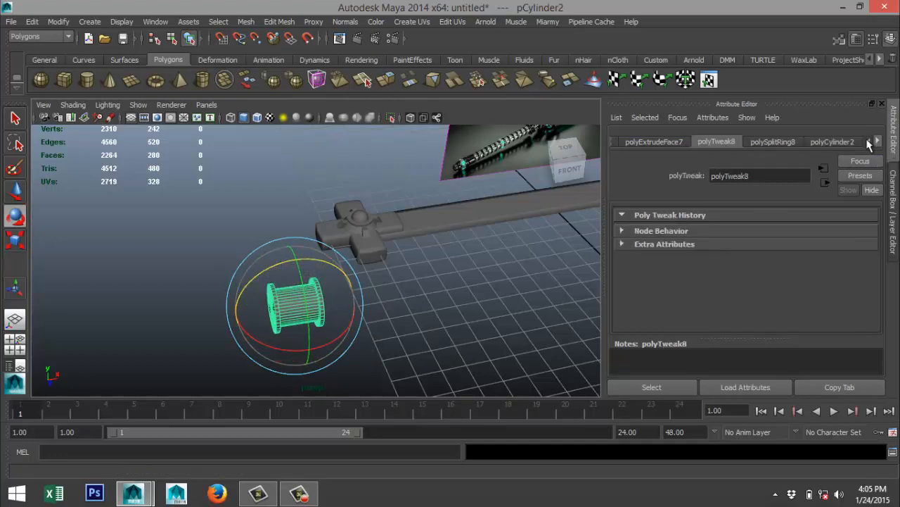
pyautogui.click(866, 142)
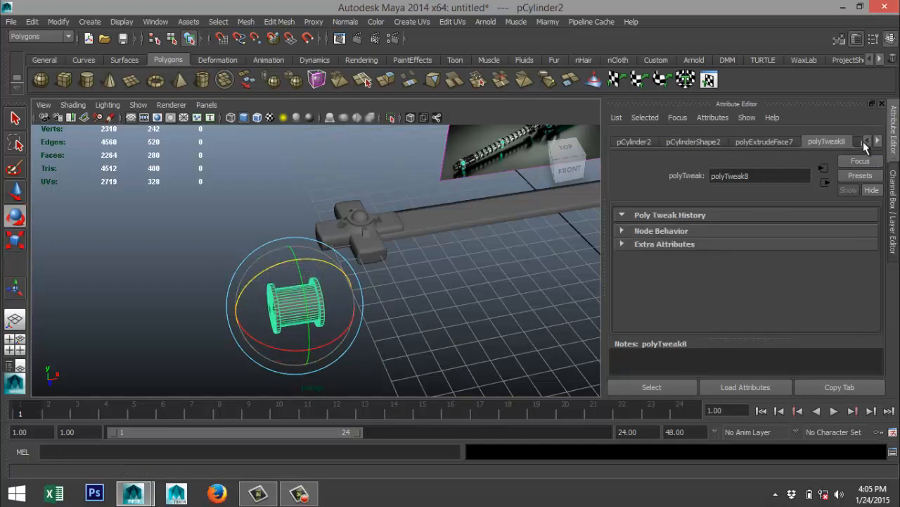
pyautogui.click(680, 142)
pyautogui.click(634, 143)
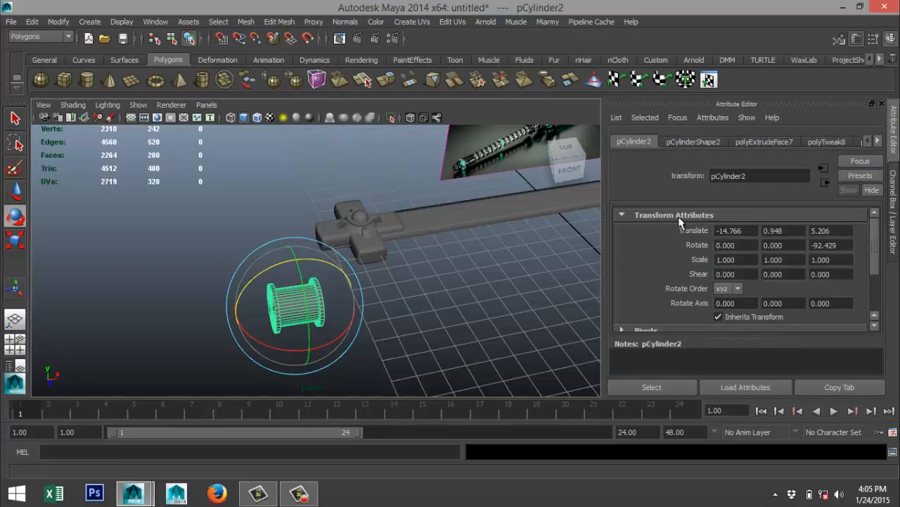
pyautogui.doubleClick(829, 246)
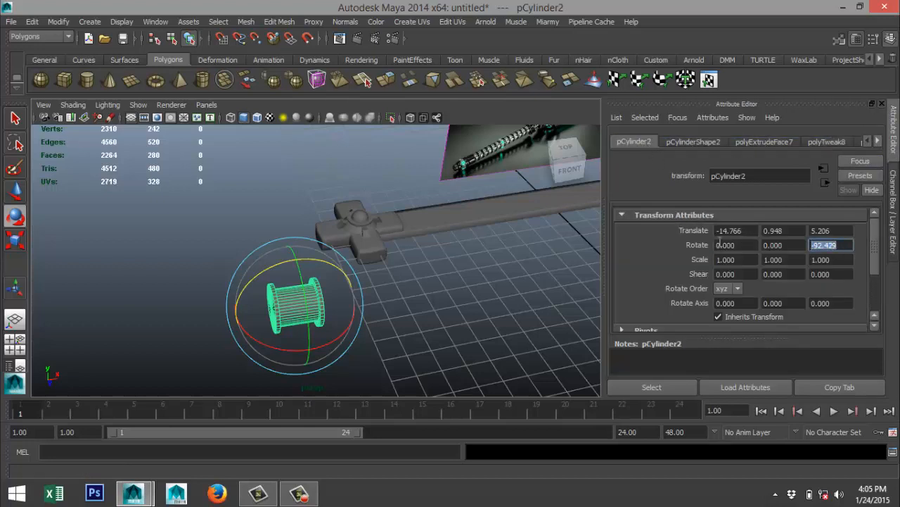
pyautogui.write('-90.000')
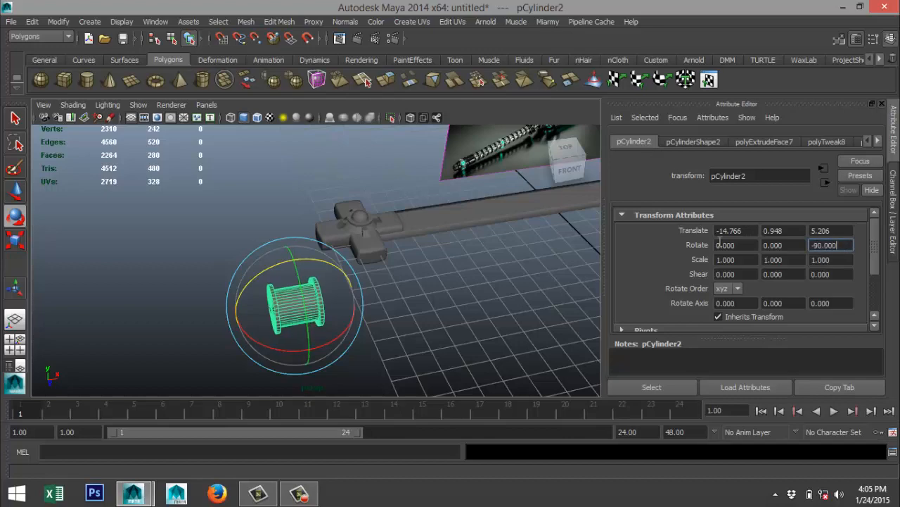
pyautogui.click(458, 313)
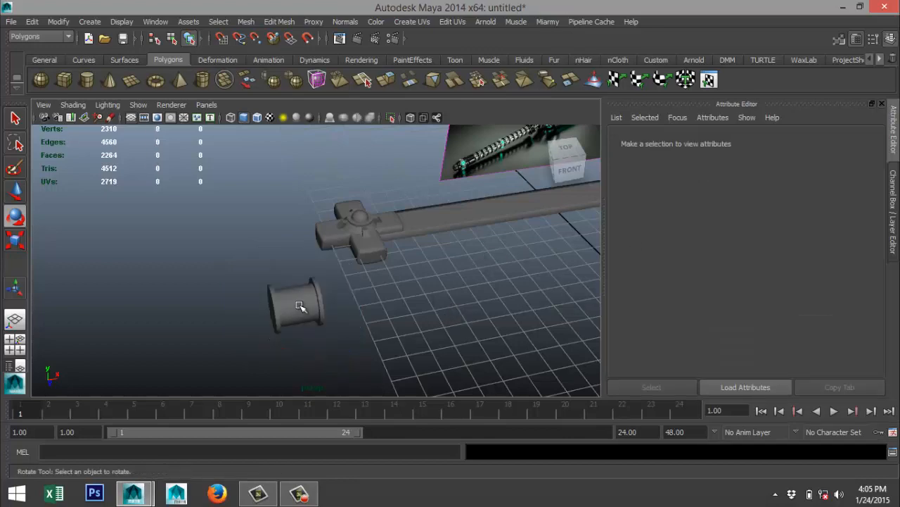
# Move the flanged cylinder in the top view onto the sword's centerline behind the guard, about X -13.576 and Z 0.099.
pyautogui.click(299, 308)
pyautogui.click(16, 343)
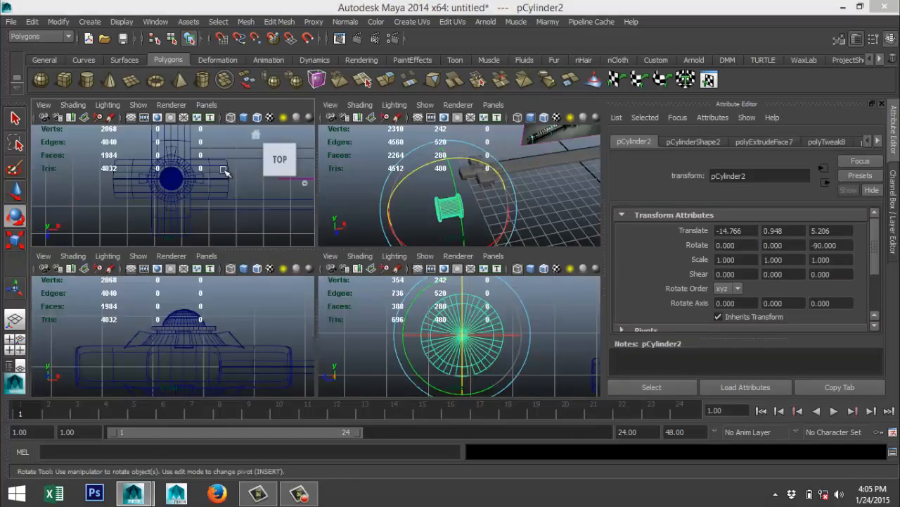
pyautogui.press('space')
pyautogui.press('f')
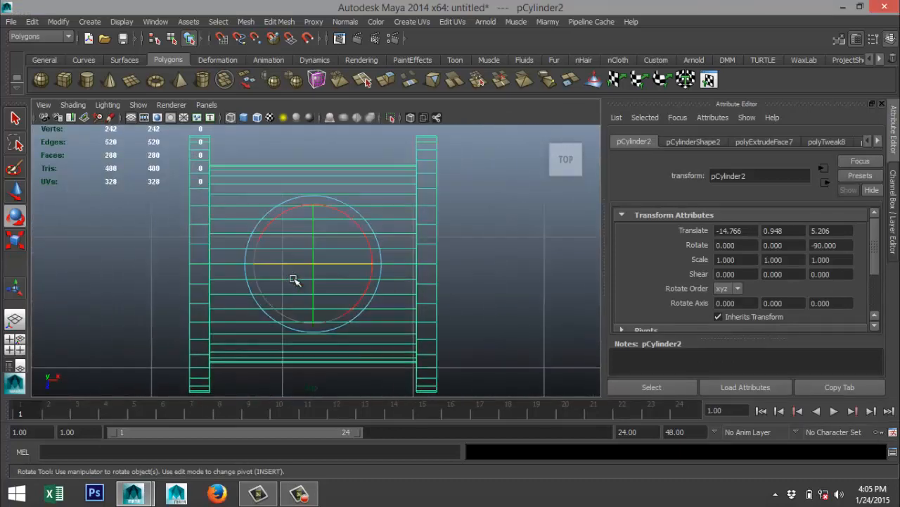
pyautogui.scroll(-8, 295, 277)
pyautogui.press('w')
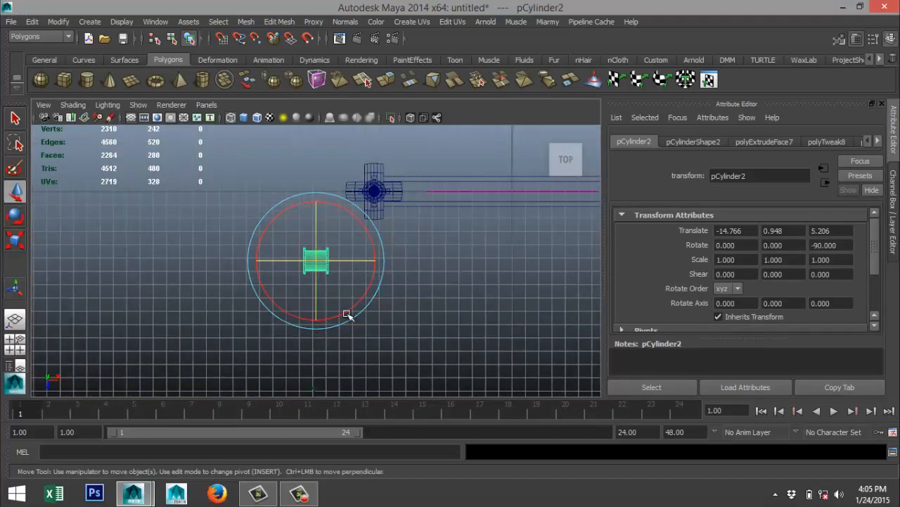
pyautogui.moveTo(316, 306); pyautogui.dragTo(312, 237)
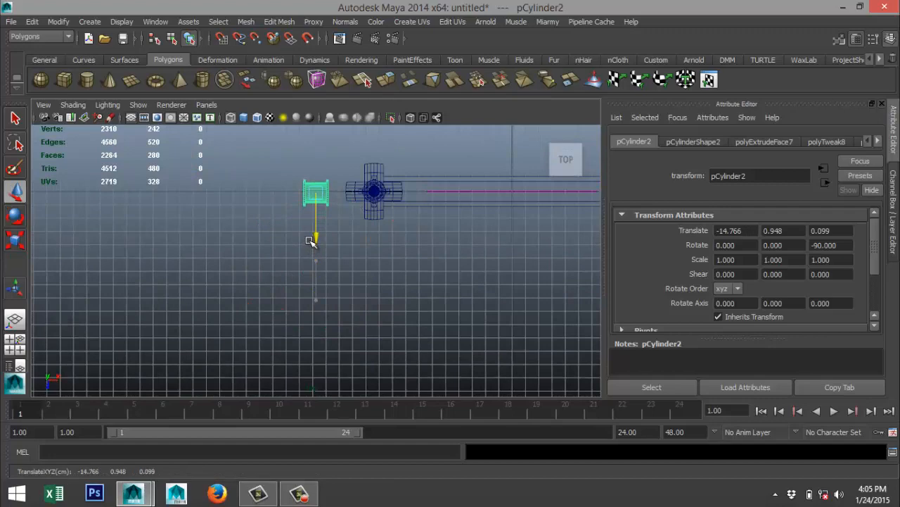
pyautogui.moveTo(366, 190); pyautogui.dragTo(376, 190)
pyautogui.scroll(5, 372, 204)
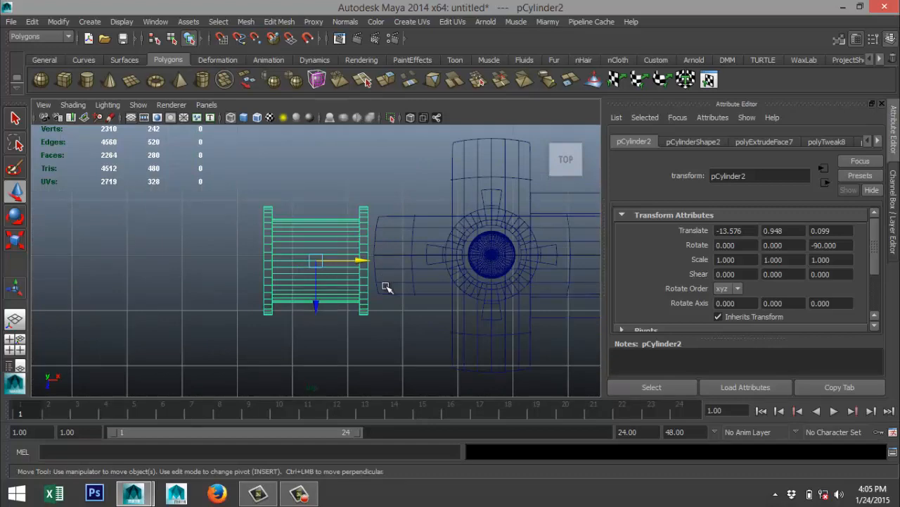
# Compare the cylinder with the reference sword, and slide it along X against the guard's rear end, to about -13.380.
pyautogui.click(15, 344)
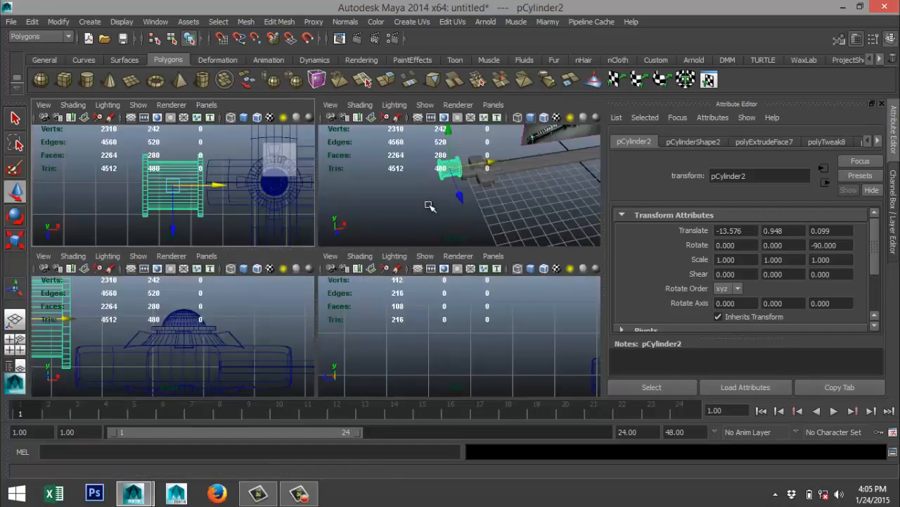
pyautogui.press('space')
pyautogui.keyDown('alt'); pyautogui.moveTo(450, 195); pyautogui.dragTo(224, 315, button='middle'); pyautogui.keyUp('alt')
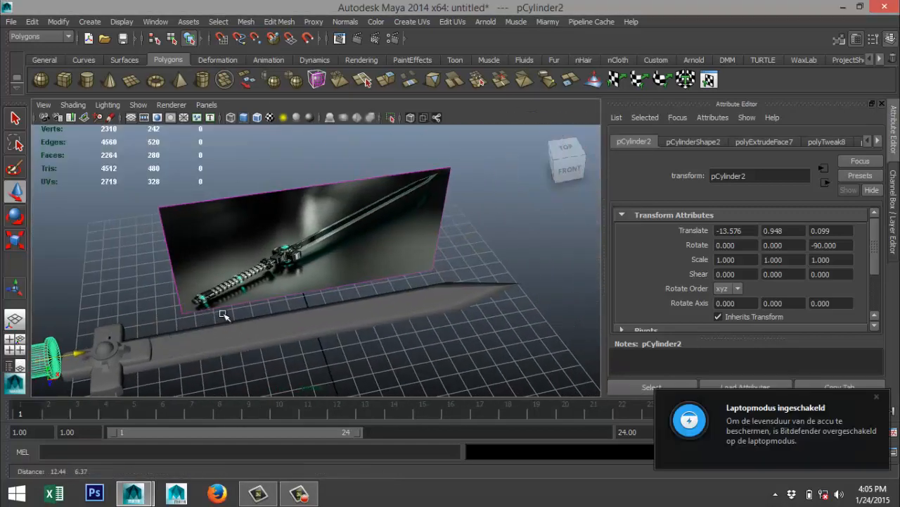
pyautogui.scroll(6, 313, 294)
pyautogui.scroll(-8, 239, 276)
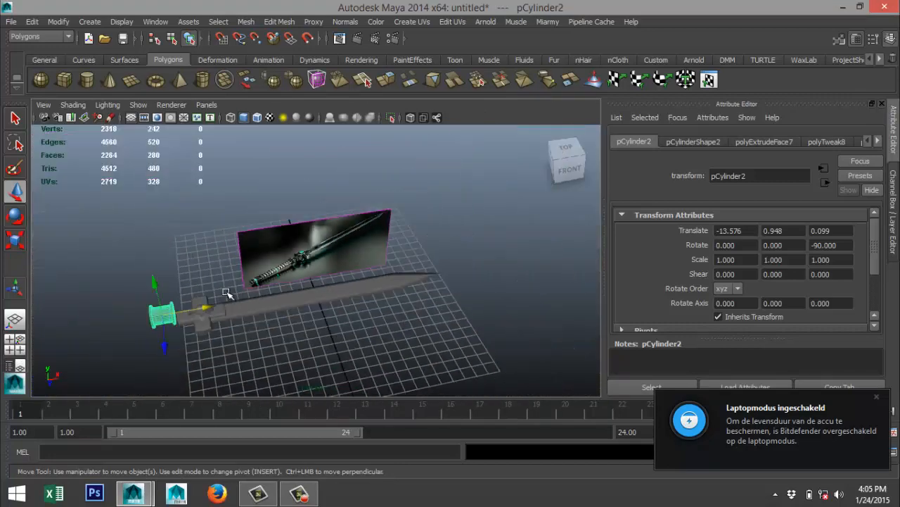
pyautogui.click(15, 343)
pyautogui.press('space')
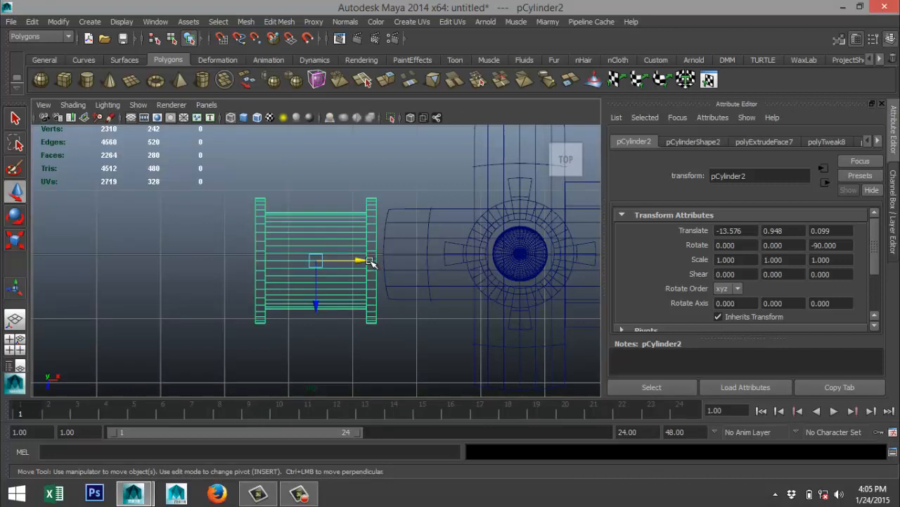
pyautogui.moveTo(371, 262); pyautogui.dragTo(383, 259)
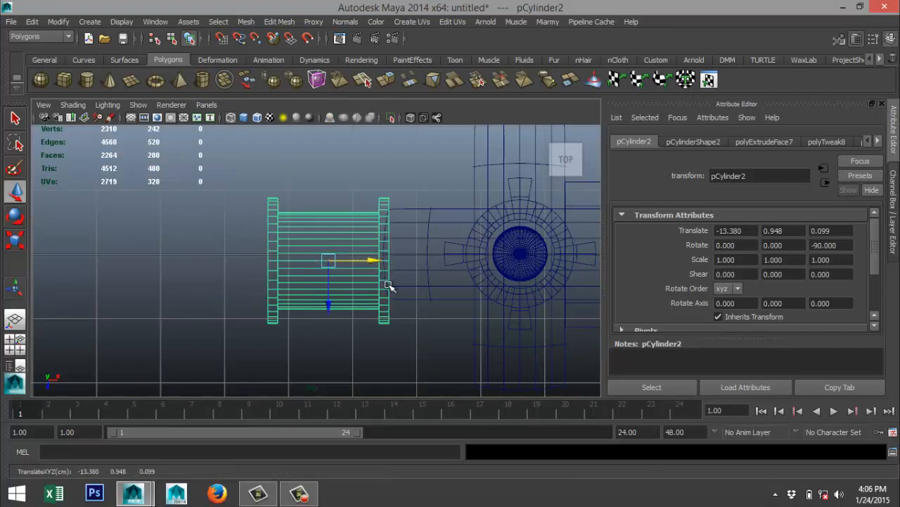
# Scale the flanged cylinder uniformly to about 0.625 and reposition it against the guard at about X -13.061, Z 0.006.
pyautogui.press('r')
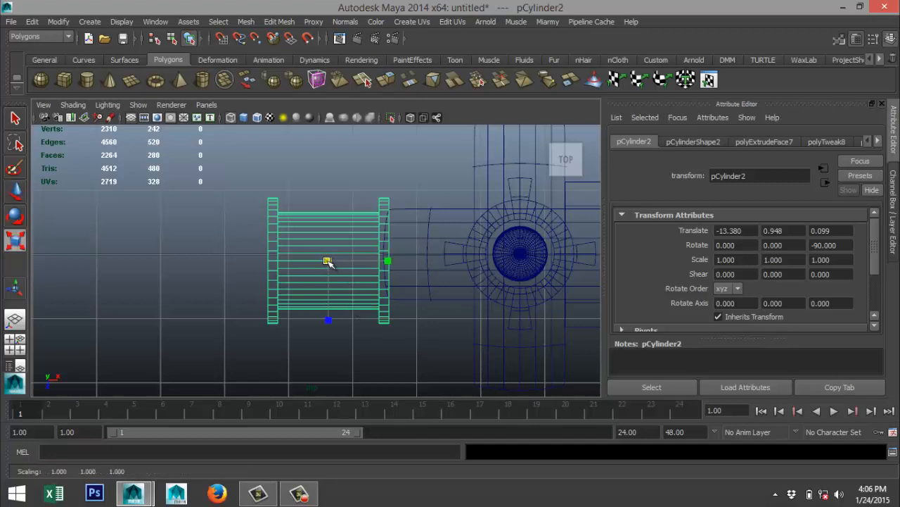
pyautogui.moveTo(332, 261); pyautogui.dragTo(290, 266)
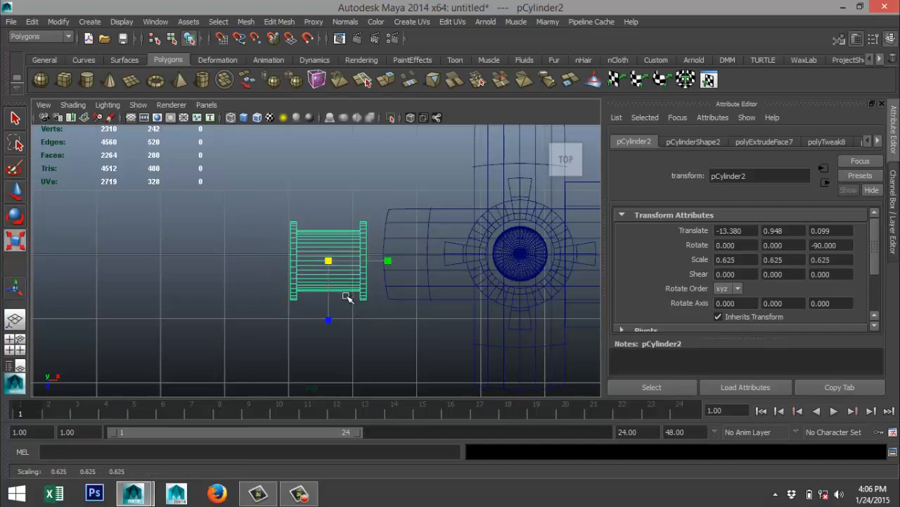
pyautogui.press('w')
pyautogui.moveTo(327, 306); pyautogui.dragTo(326, 300)
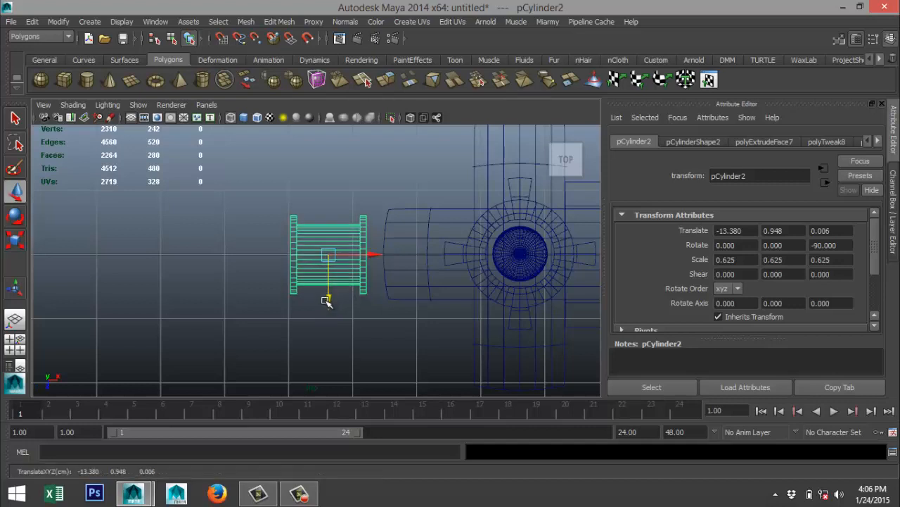
pyautogui.moveTo(373, 255); pyautogui.dragTo(401, 256)
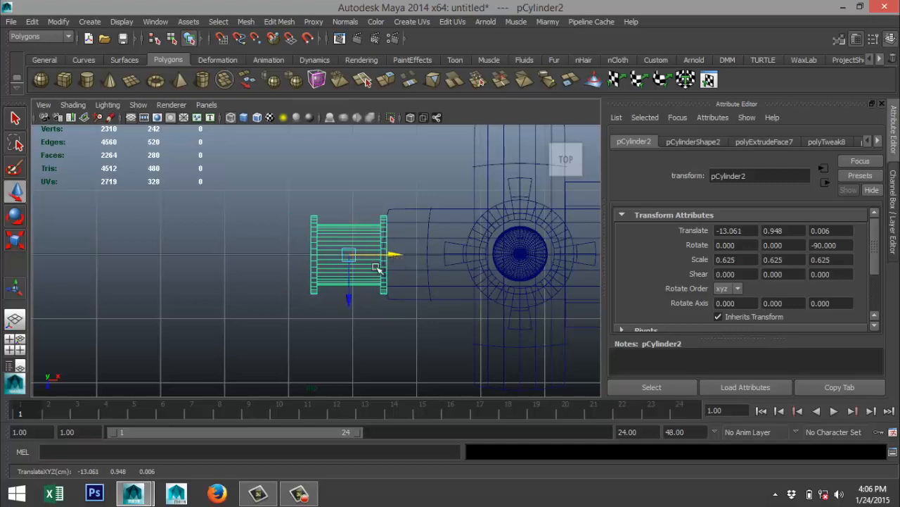
# Lower the flanged cylinder in the front view to the guard's mid-height, about Y 0.001.
pyautogui.click(15, 343)
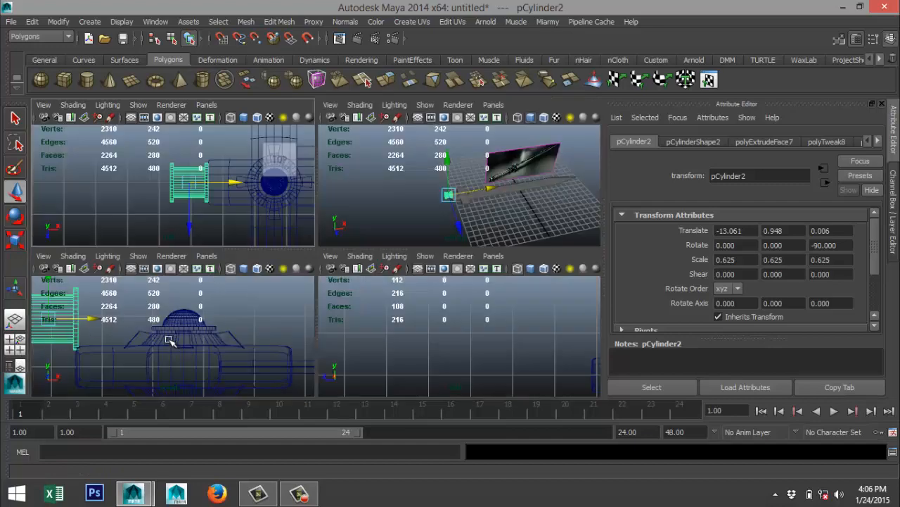
pyautogui.press('space')
pyautogui.scroll(-5, 109, 304)
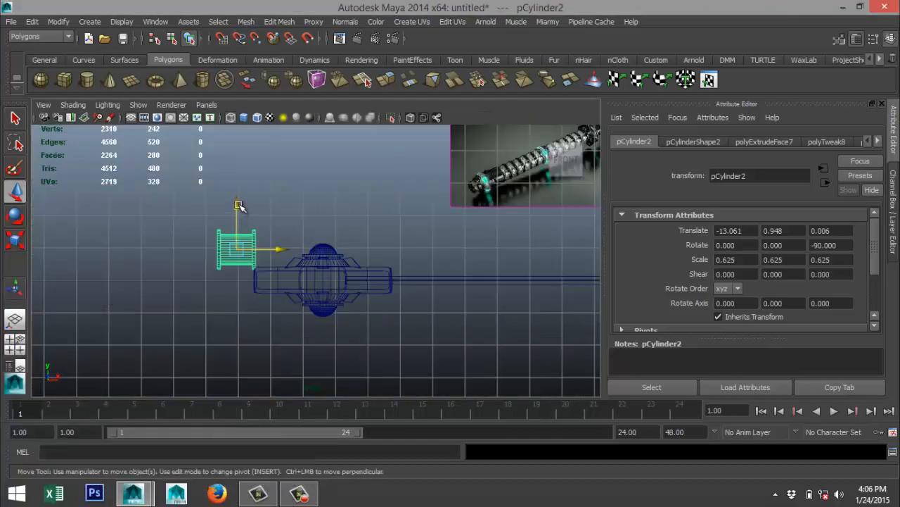
pyautogui.moveTo(237, 204); pyautogui.dragTo(240, 237)
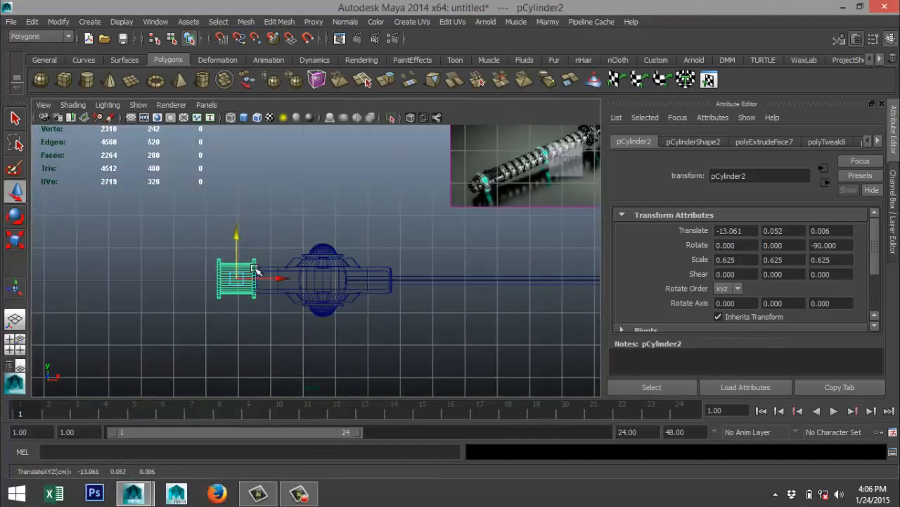
pyautogui.press('f')
pyautogui.scroll(-5, 296, 289)
pyautogui.scroll(5, 314, 296)
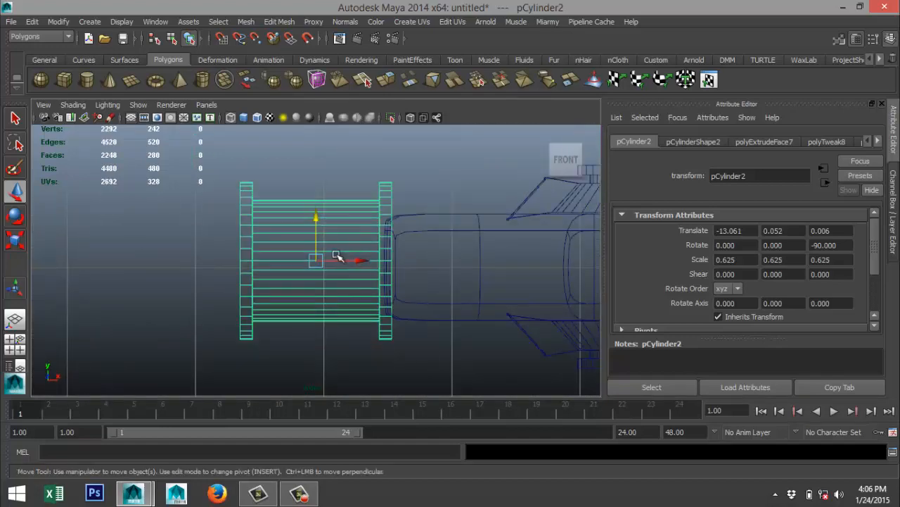
pyautogui.moveTo(314, 218); pyautogui.dragTo(317, 225)
# Scale the flanged cylinder uniformly to about 0.319 and slide it against the guard's rear end at about X -12.830.
pyautogui.press('r')
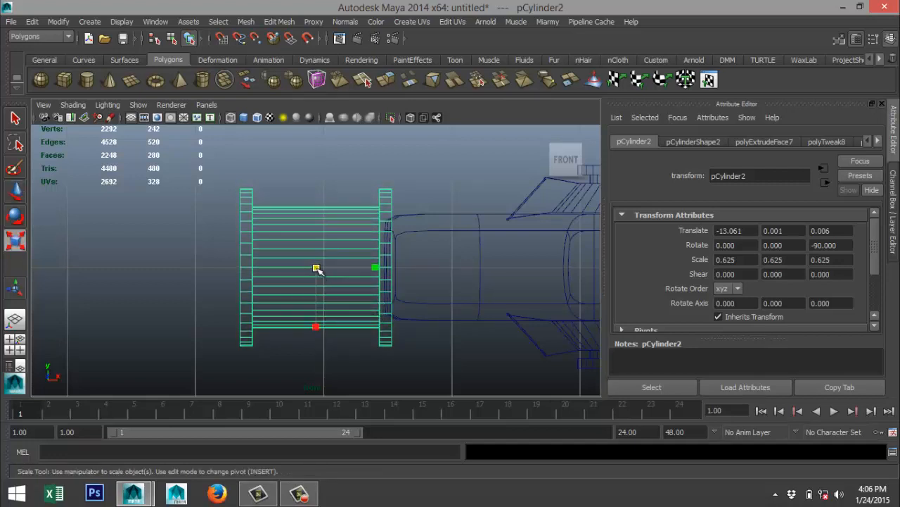
pyautogui.moveTo(317, 268); pyautogui.dragTo(252, 294)
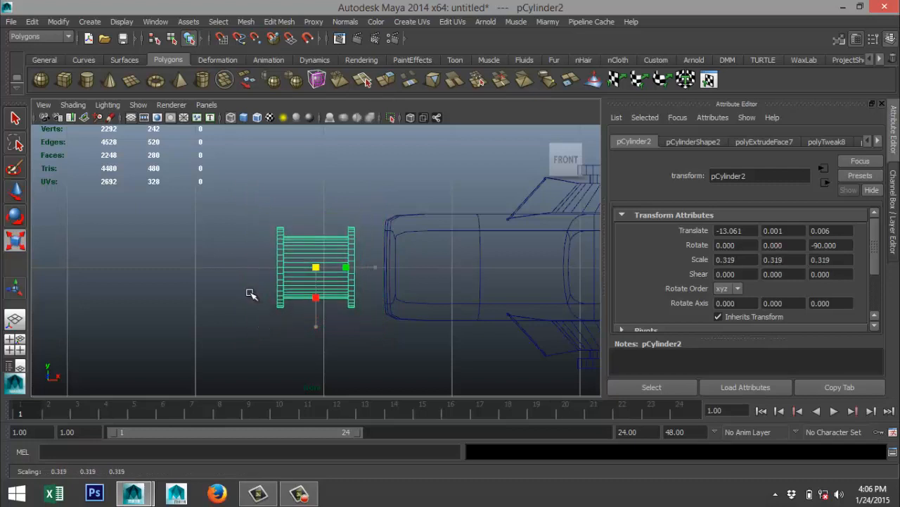
pyautogui.press('w')
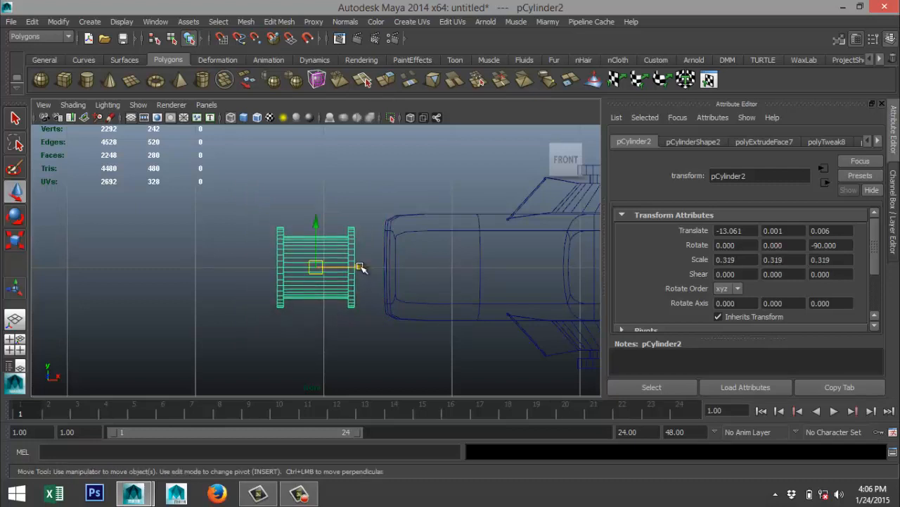
pyautogui.moveTo(359, 267); pyautogui.dragTo(391, 271)
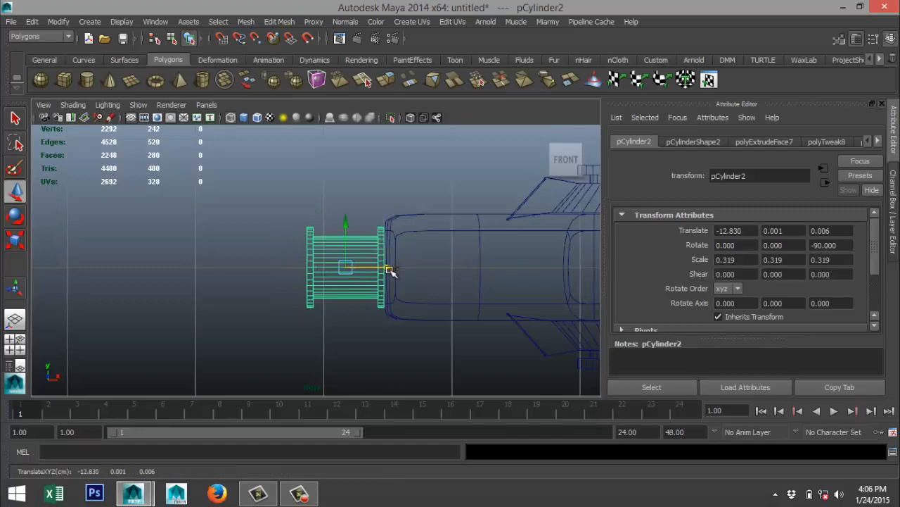
# Examine the ribbed handle in the reference image and compare it with the small flanged cylinder behind the guard.
pyautogui.click(15, 343)
pyautogui.press('space')
pyautogui.scroll(4, 339, 283)
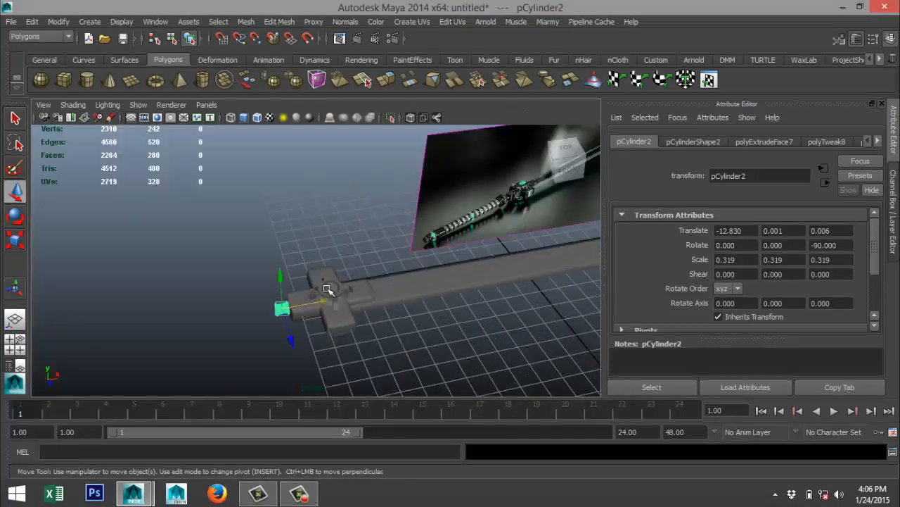
pyautogui.keyDown('alt'); pyautogui.moveTo(295, 286); pyautogui.dragTo(292, 263); pyautogui.keyUp('alt')
pyautogui.keyDown('alt'); pyautogui.moveTo(338, 265); pyautogui.dragTo(272, 283, button='middle'); pyautogui.keyUp('alt')
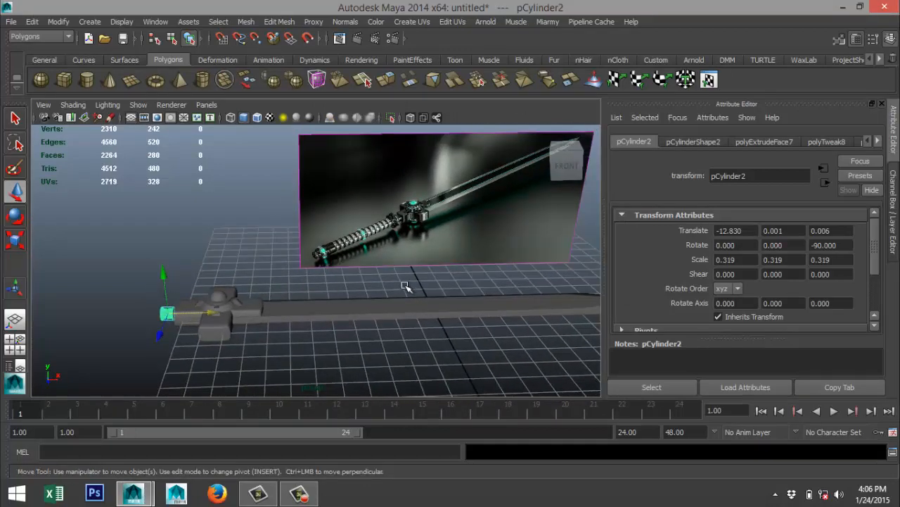
pyautogui.scroll(5, 458, 233)
pyautogui.keyDown('alt'); pyautogui.moveTo(447, 236); pyautogui.dragTo(305, 285, button='middle'); pyautogui.keyUp('alt')
pyautogui.scroll(-5, 305, 285)
pyautogui.scroll(8, 296, 284)
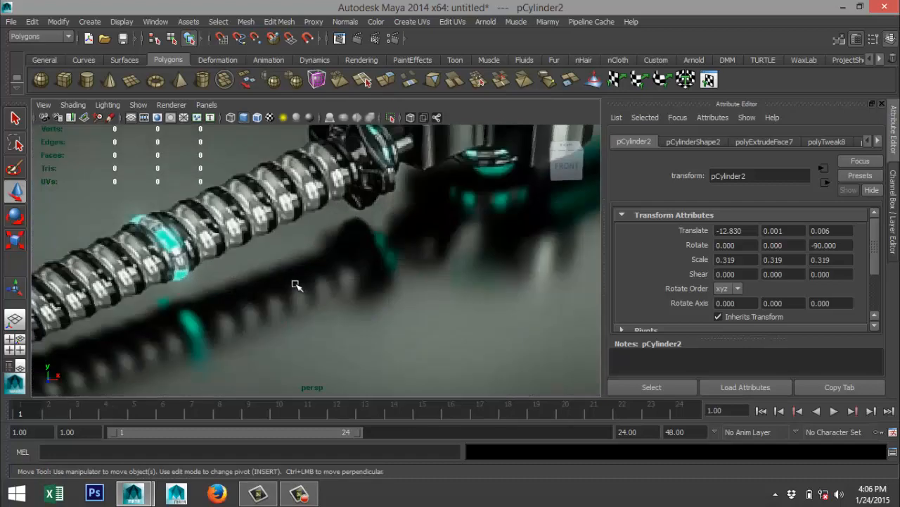
pyautogui.scroll(-5, 288, 285)
pyautogui.keyDown('alt'); pyautogui.moveTo(234, 287); pyautogui.dragTo(372, 207, button='middle'); pyautogui.keyUp('alt')
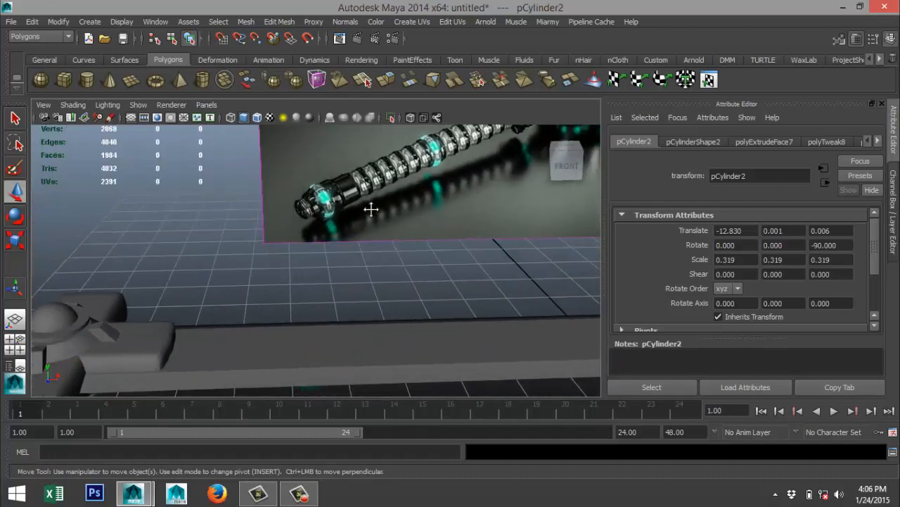
pyautogui.keyDown('alt'); pyautogui.moveTo(231, 249); pyautogui.dragTo(375, 210, button='middle'); pyautogui.keyUp('alt')
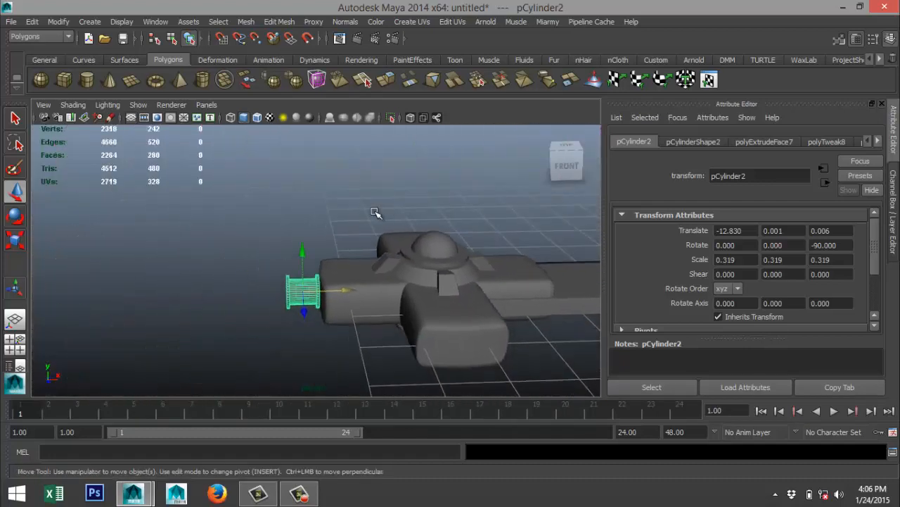
pyautogui.scroll(5, 342, 295)
pyautogui.keyDown('alt'); pyautogui.moveTo(339, 269); pyautogui.dragTo(342, 289); pyautogui.keyUp('alt')
pyautogui.scroll(3, 342, 289)
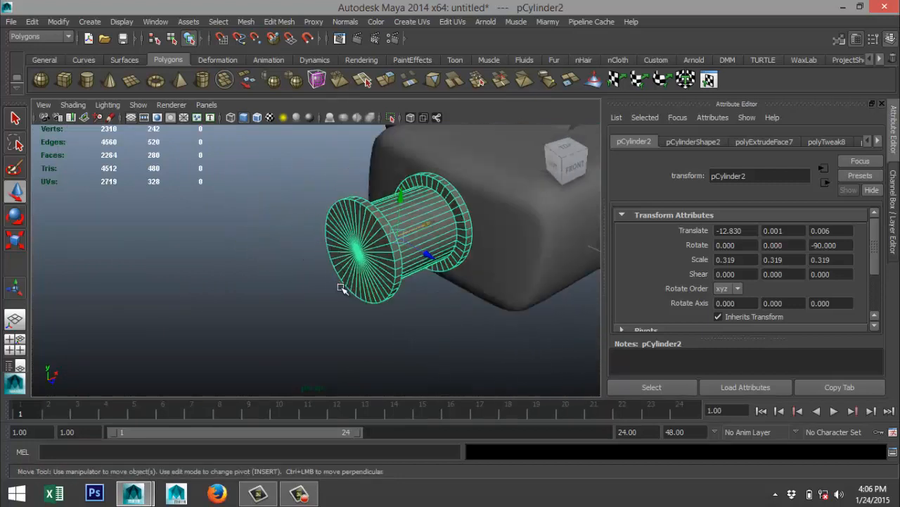
pyautogui.scroll(-5, 338, 288)
pyautogui.keyDown('alt'); pyautogui.moveTo(383, 252); pyautogui.dragTo(167, 347, button='middle'); pyautogui.keyUp('alt')
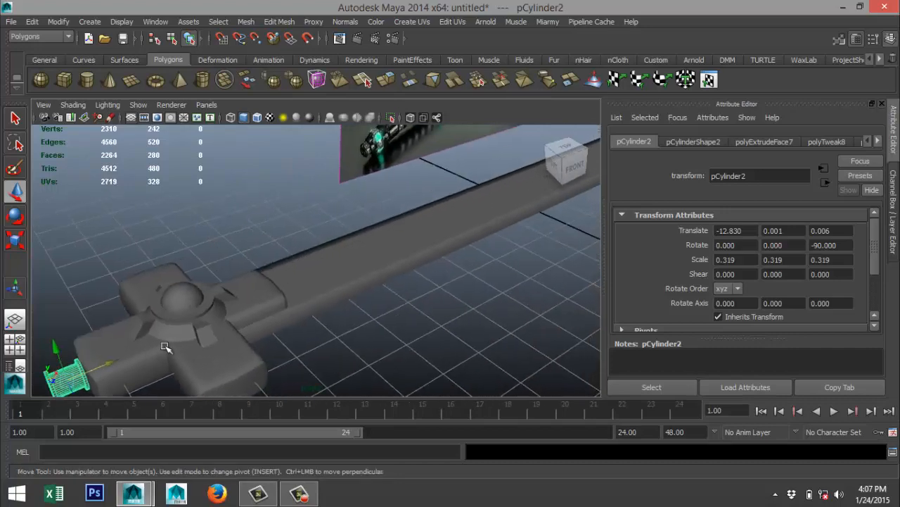
# Study the ribbed segments along the sword's handle in the reference image.
pyautogui.keyDown('alt'); pyautogui.moveTo(355, 245); pyautogui.dragTo(232, 334, button='middle'); pyautogui.keyUp('alt')
pyautogui.scroll(3, 300, 287)
pyautogui.scroll(2, 300, 287)
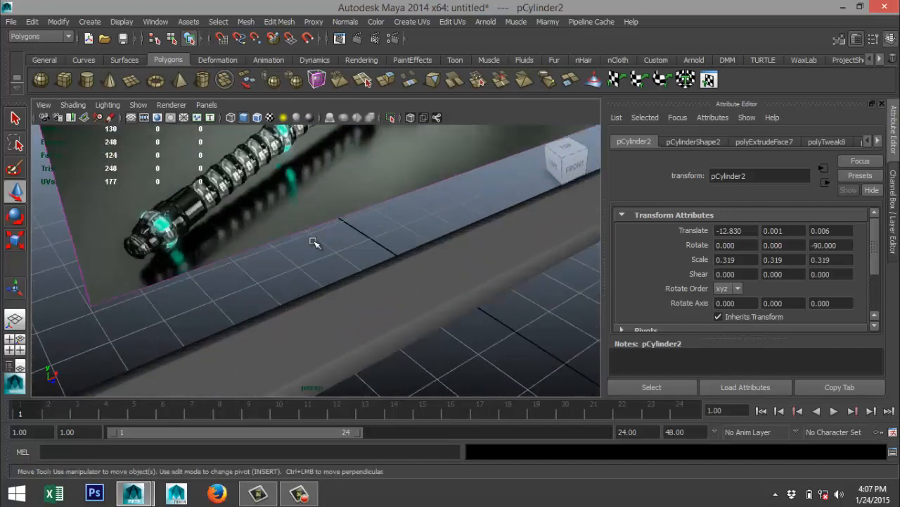
pyautogui.keyDown('alt'); pyautogui.moveTo(305, 261); pyautogui.dragTo(218, 363, button='middle'); pyautogui.keyUp('alt')
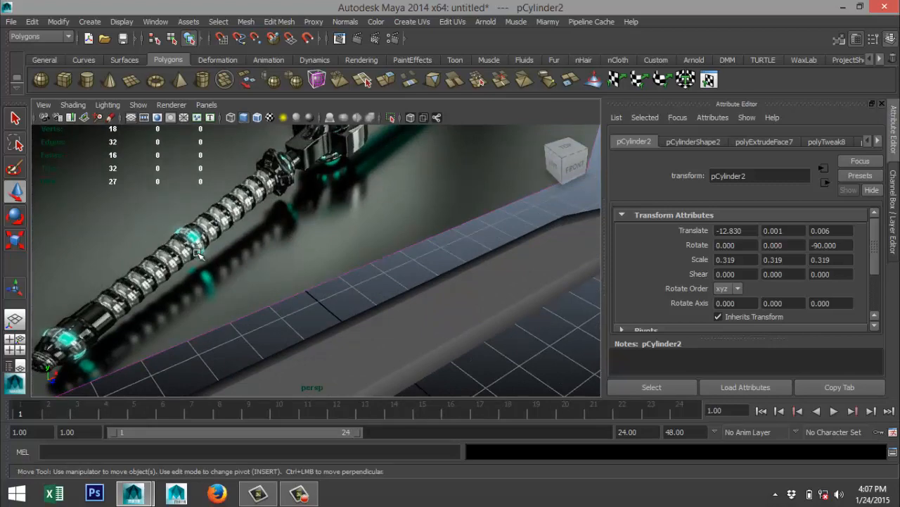
pyautogui.press('a')
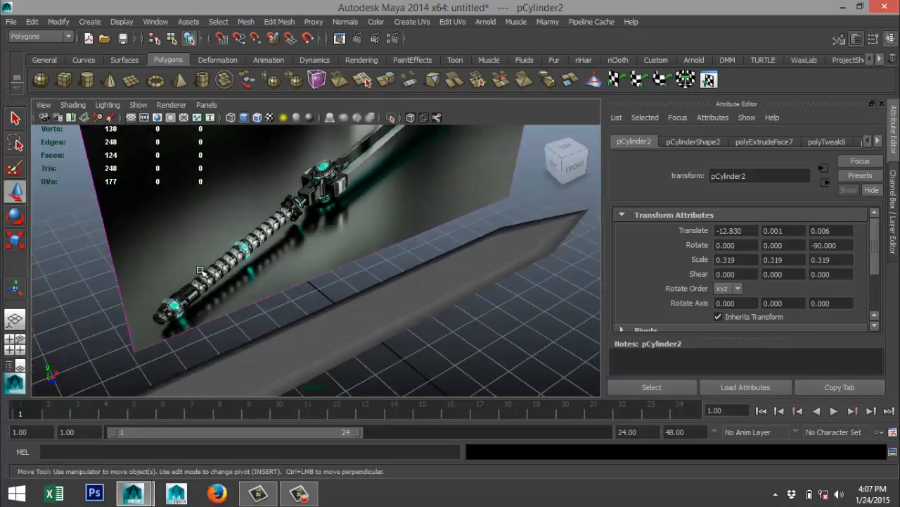
pyautogui.scroll(-5, 197, 274)
# Create a polygon cylinder off the guard end of the sword, about 3.671 in radius and 6.873 high.
pyautogui.keyDown('alt'); pyautogui.moveTo(143, 275); pyautogui.dragTo(176, 242, button='middle'); pyautogui.keyUp('alt')
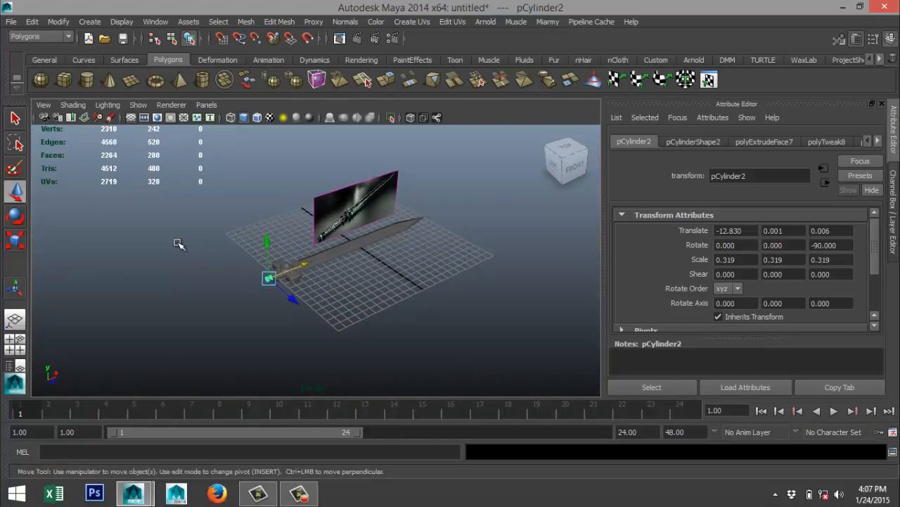
pyautogui.click(87, 89)
pyautogui.moveTo(160, 308); pyautogui.dragTo(167, 248)
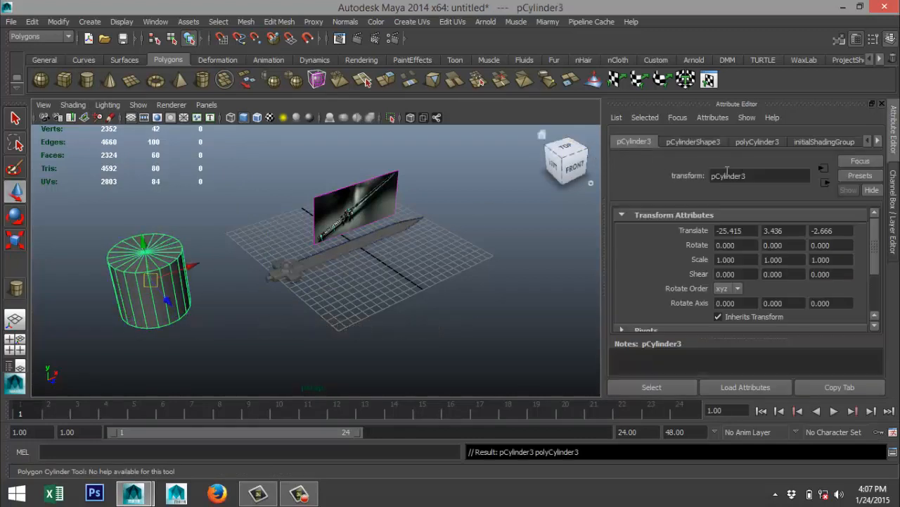
# Set the new cylinder to 40 axis subdivisions and 6 height subdivisions.
pyautogui.click(757, 141)
pyautogui.doubleClick(742, 265)
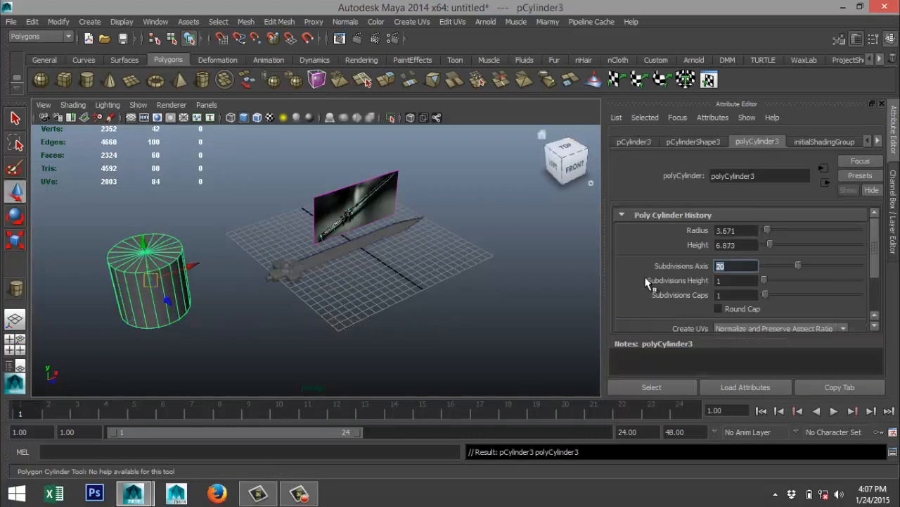
pyautogui.write('40')
pyautogui.moveTo(765, 280); pyautogui.dragTo(776, 279)
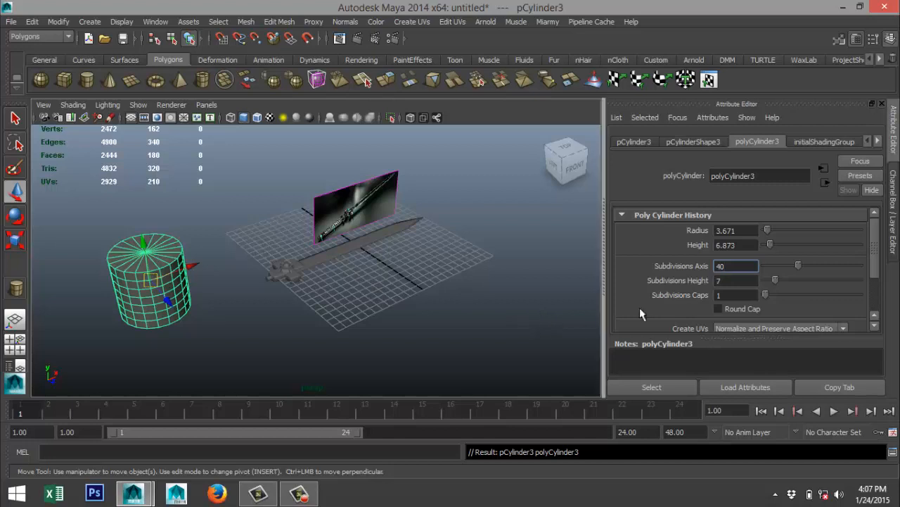
pyautogui.click(774, 279)
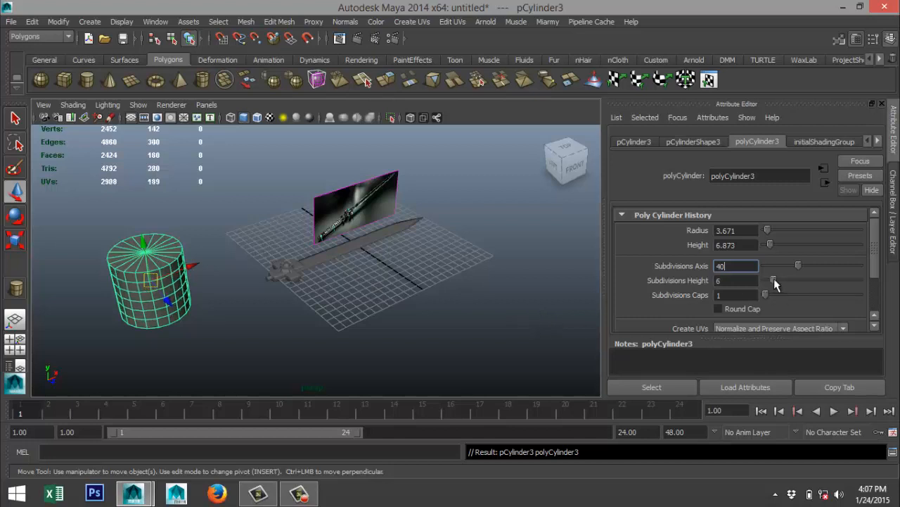
# Move the new cylinder clear of the sword in the side view, to about Z -8.104.
pyautogui.keyDown('alt'); pyautogui.moveTo(186, 302); pyautogui.dragTo(328, 290, button='middle'); pyautogui.keyUp('alt')
pyautogui.keyDown('alt'); pyautogui.moveTo(329, 299); pyautogui.dragTo(326, 278); pyautogui.keyUp('alt')
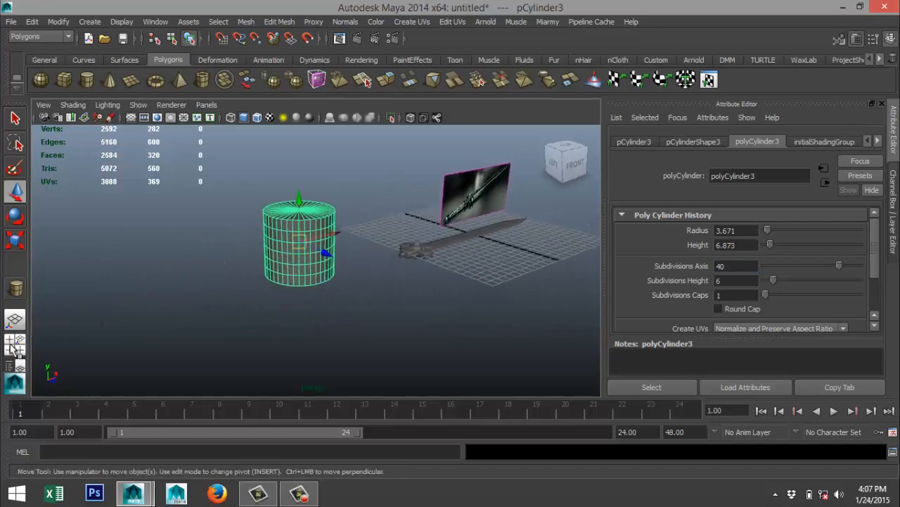
pyautogui.click(14, 344)
pyautogui.press('space')
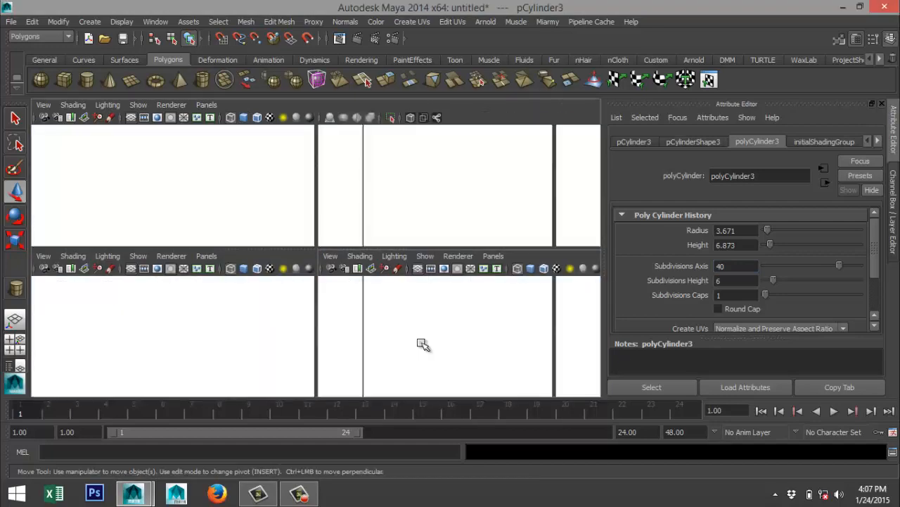
pyautogui.scroll(-2, 354, 325)
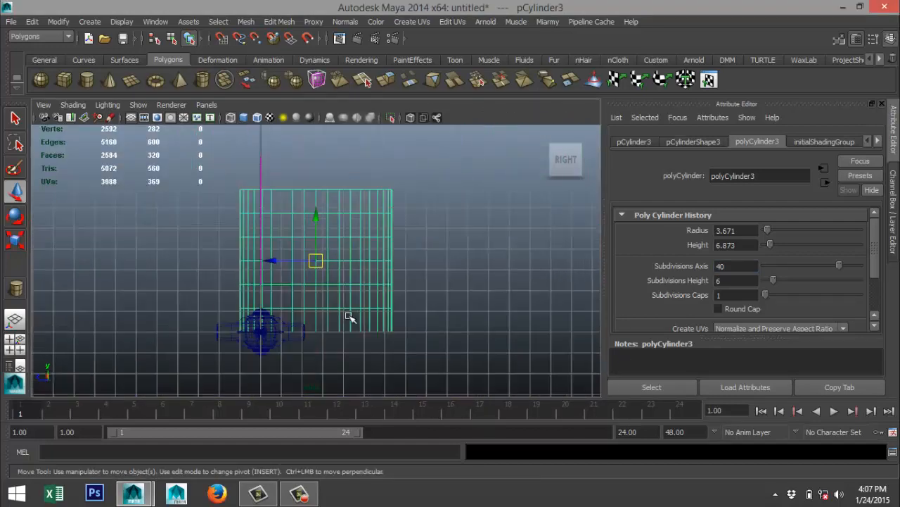
pyautogui.moveTo(275, 262); pyautogui.dragTo(388, 262)
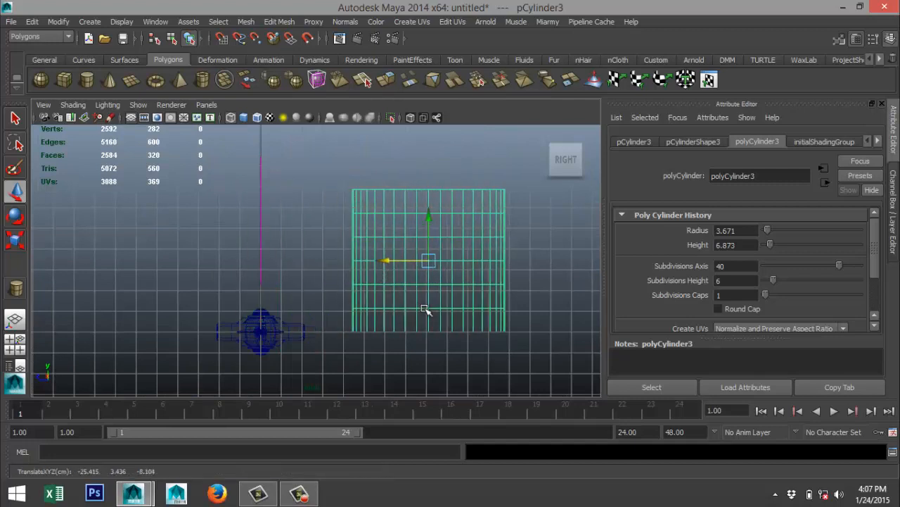
pyautogui.keyDown('alt'); pyautogui.moveTo(466, 319); pyautogui.dragTo(419, 335, button='middle'); pyautogui.keyUp('alt')
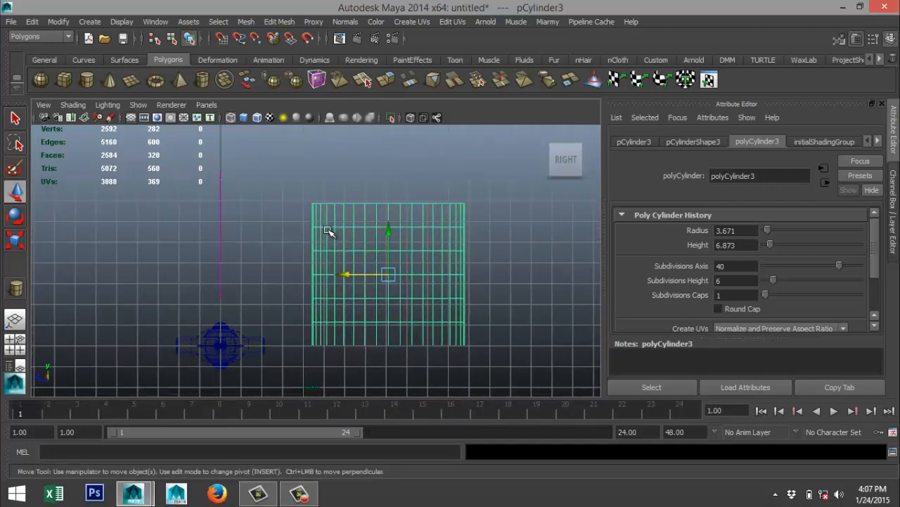
# Scale the cylinder's three middle vertex rings inward and narrow the central ring further to form a waist.
pyautogui.moveTo(328, 252); pyautogui.dragTo(272, 206, button='right')
pyautogui.moveTo(281, 237); pyautogui.dragTo(478, 308)
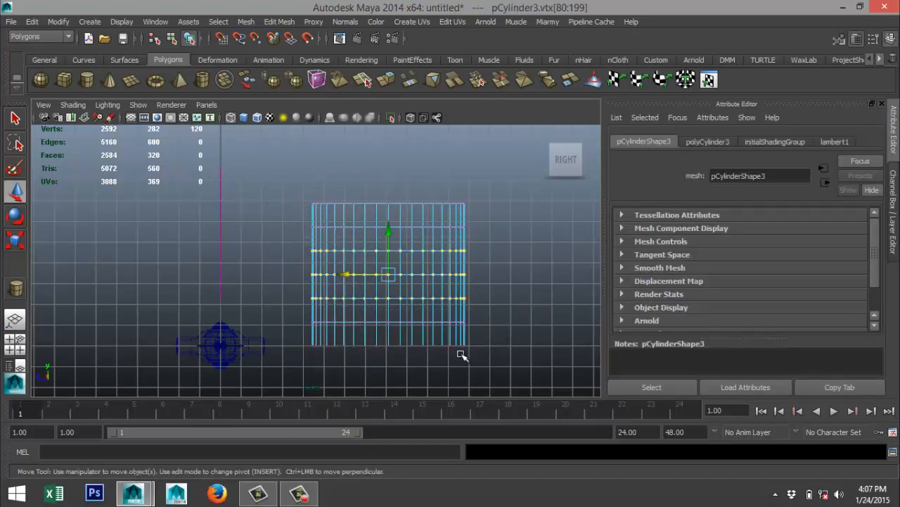
pyautogui.press('r')
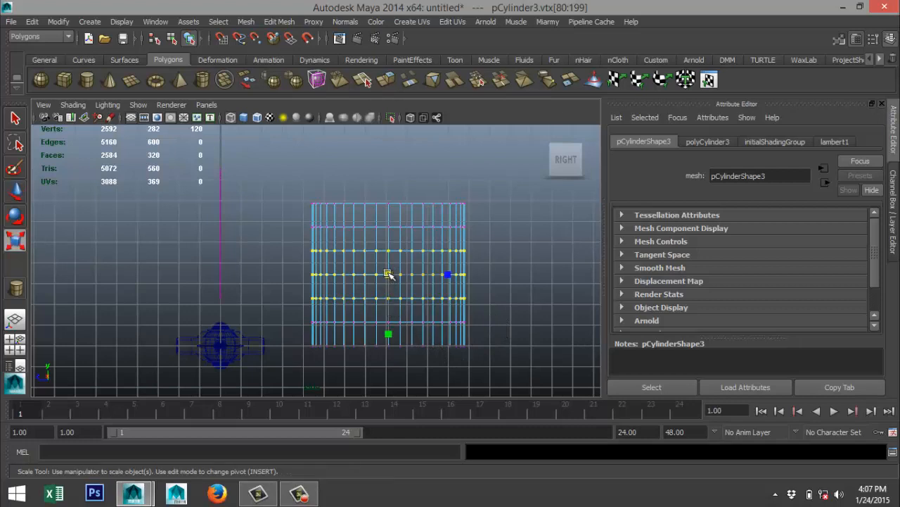
pyautogui.moveTo(389, 274)
pyautogui.mouseDown()
pyautogui.moveTo(369, 276)
pyautogui.moveTo(394, 275)
pyautogui.mouseUp()
pyautogui.moveTo(302, 264); pyautogui.dragTo(483, 291)
pyautogui.moveTo(387, 274); pyautogui.dragTo(374, 274)
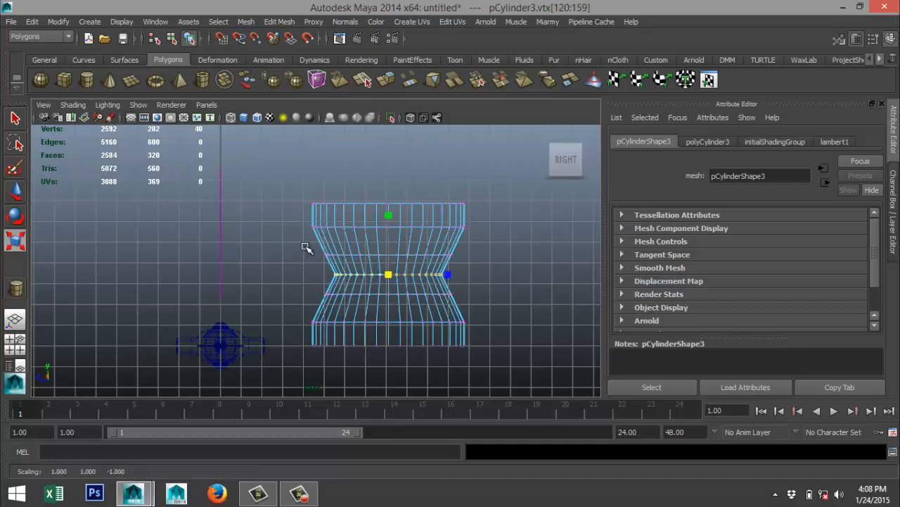
# Scale the two vertex rings flanking the waist inward and compress all the cylinder's vertices vertically to shorten it.
pyautogui.press('Up')
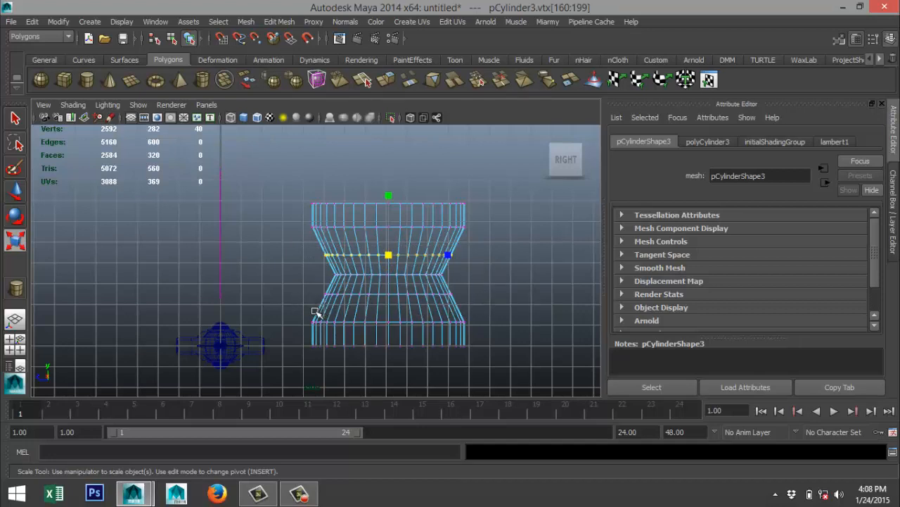
pyautogui.keyDown('shift'); pyautogui.moveTo(303, 282); pyautogui.dragTo(481, 304); pyautogui.keyUp('shift')
pyautogui.moveTo(388, 275)
pyautogui.mouseDown()
pyautogui.moveTo(380, 275)
pyautogui.moveTo(386, 282)
pyautogui.mouseUp()
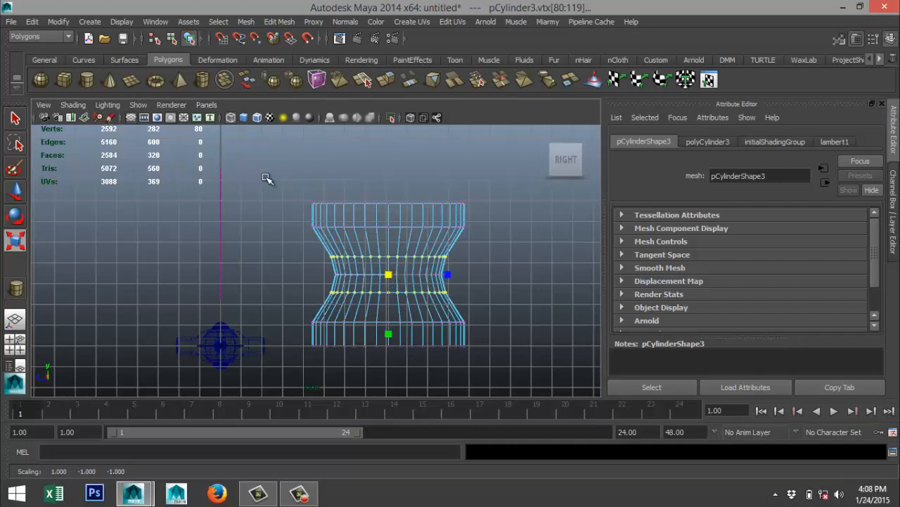
pyautogui.moveTo(268, 180); pyautogui.dragTo(524, 392)
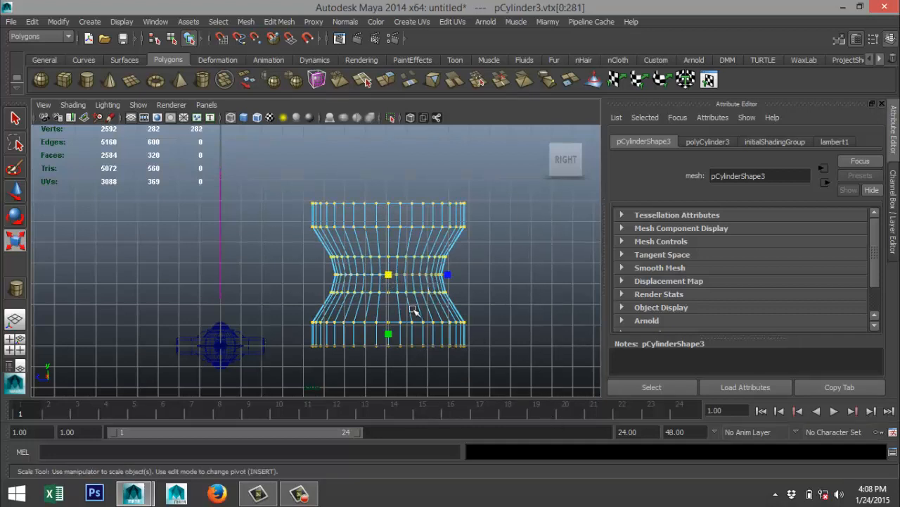
pyautogui.moveTo(388, 335); pyautogui.dragTo(391, 321)
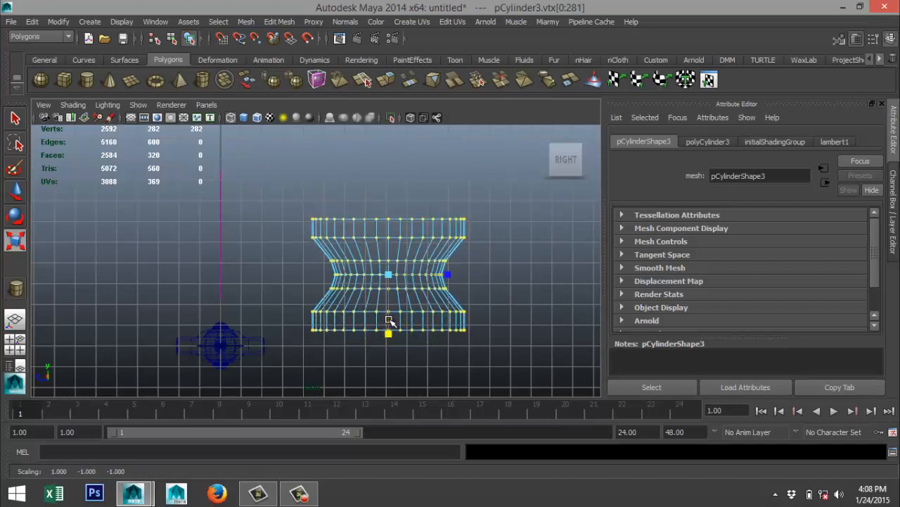
# Return the waisted cylinder to object mode and scale it in the top view to an oval, about 0.678 in Z.
pyautogui.click(15, 343)
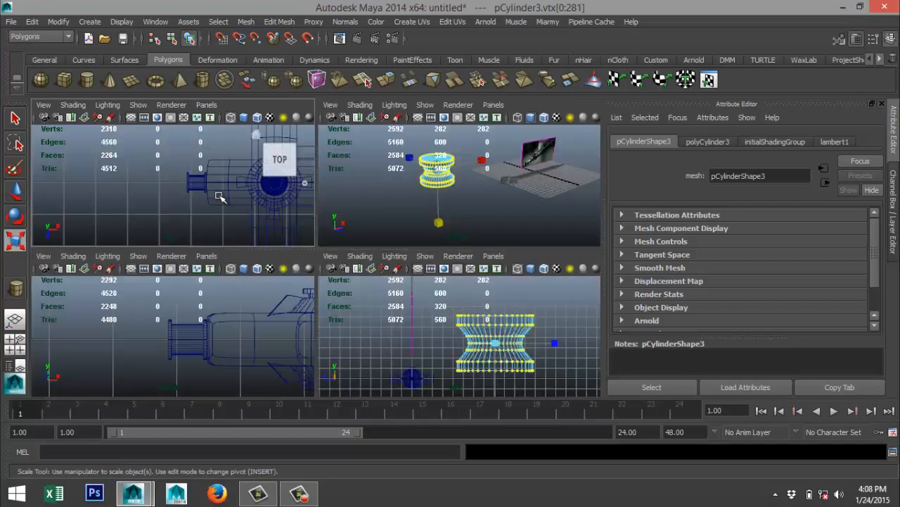
pyautogui.press('space')
pyautogui.scroll(-5, 227, 294)
pyautogui.keyDown('alt'); pyautogui.moveTo(228, 294); pyautogui.dragTo(232, 296, button='middle'); pyautogui.keyUp('alt')
pyautogui.press('f')
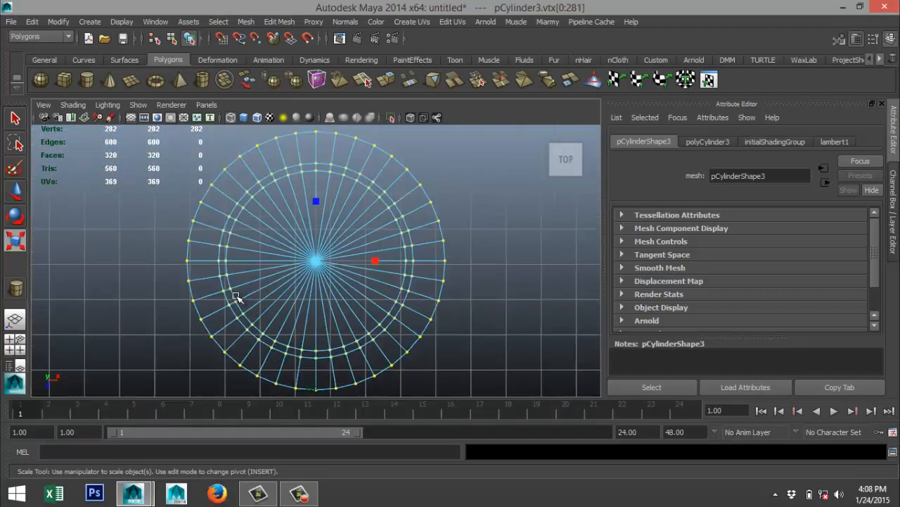
pyautogui.scroll(-3, 239, 301)
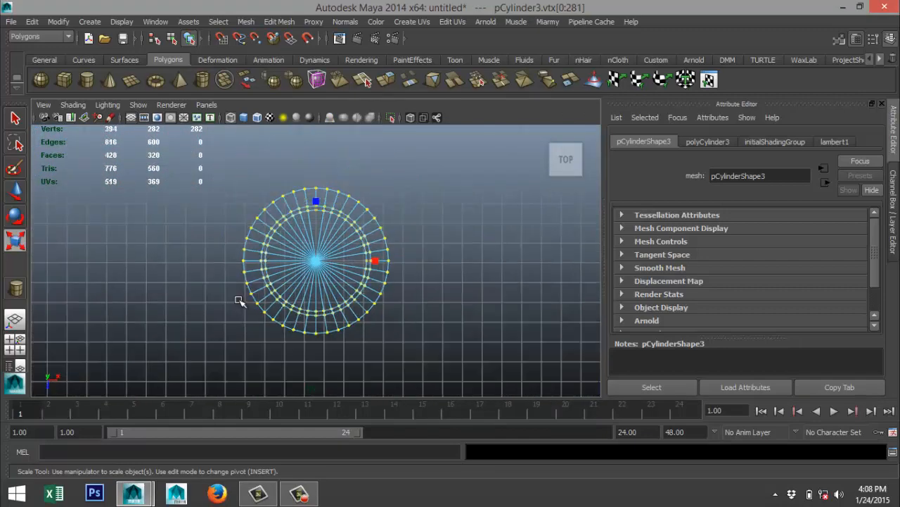
pyautogui.click(455, 267)
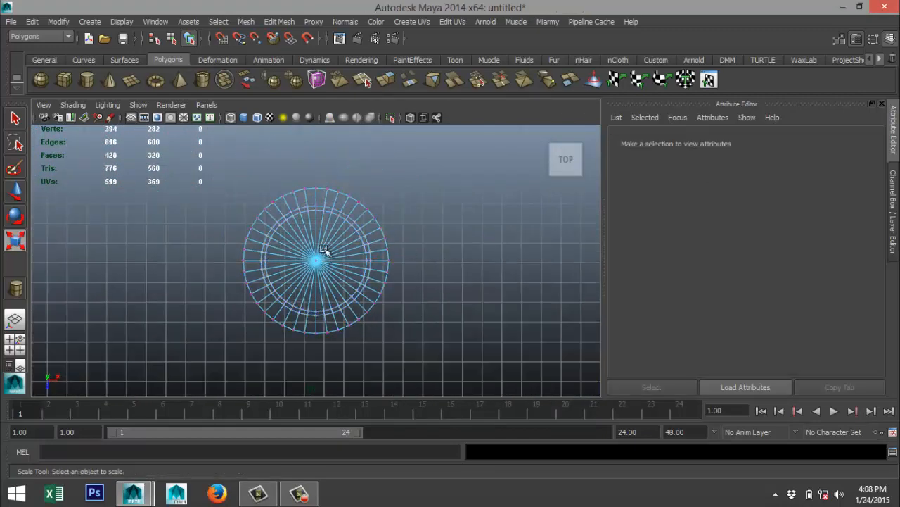
pyautogui.moveTo(325, 211); pyautogui.dragTo(369, 200, button='right')
pyautogui.click(366, 234)
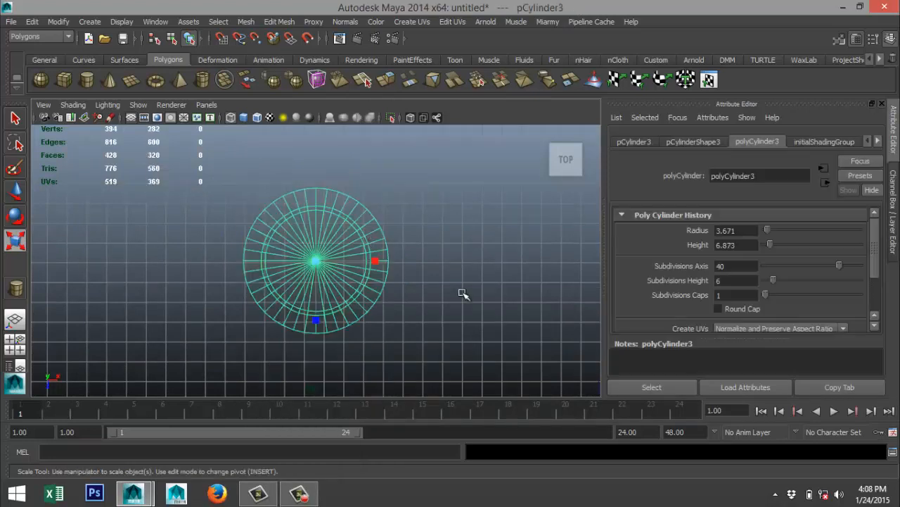
pyautogui.moveTo(316, 321); pyautogui.dragTo(315, 300)
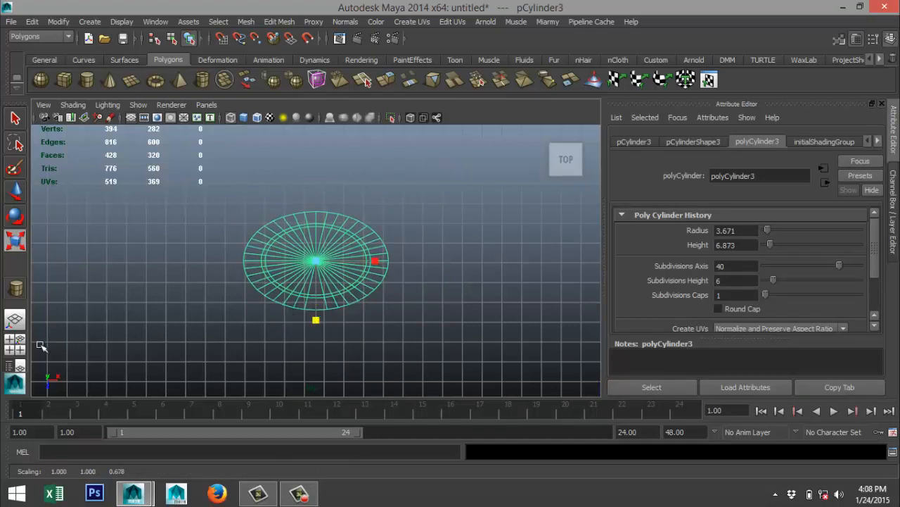
# Rotate the waisted cylinder to exactly 90 degrees about X.
pyautogui.click(15, 340)
pyautogui.press('space')
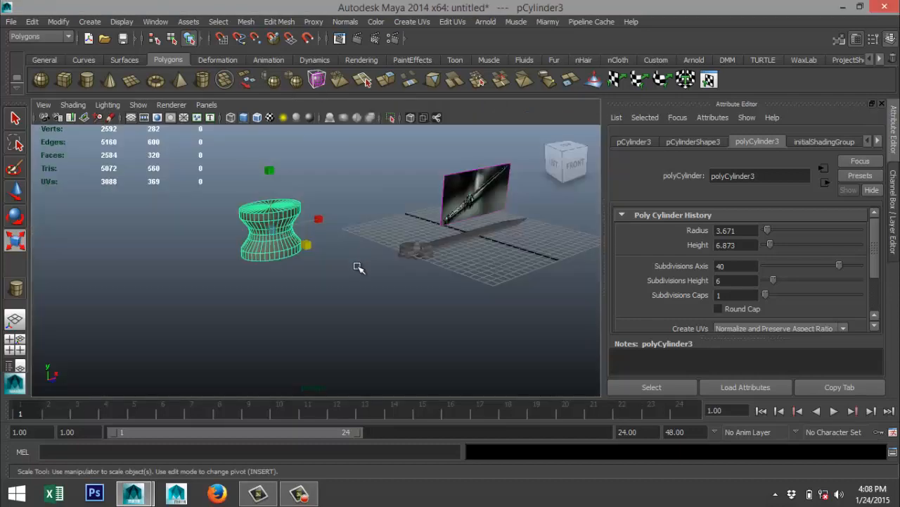
pyautogui.keyDown('alt'); pyautogui.moveTo(357, 265); pyautogui.dragTo(309, 285); pyautogui.keyUp('alt')
pyautogui.press('e')
pyautogui.click(635, 142)
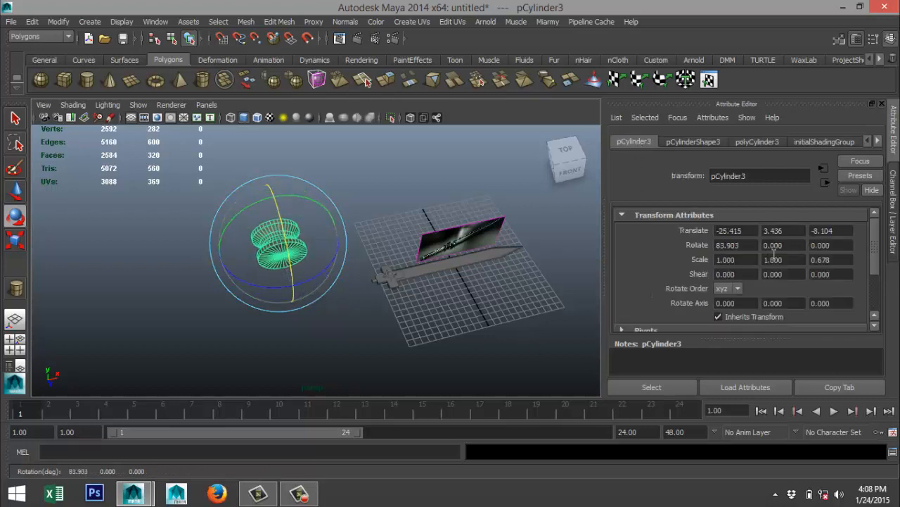
pyautogui.click(751, 245)
pyautogui.press('Return')
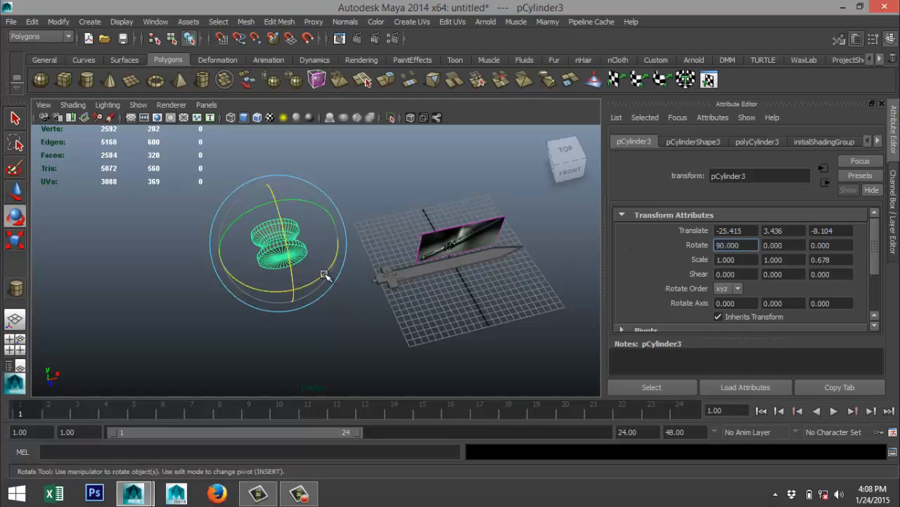
# Rotate the waisted cylinder to exactly -90 degrees about Y so it lies along the sword's length.
pyautogui.moveTo(324, 274); pyautogui.dragTo(276, 297)
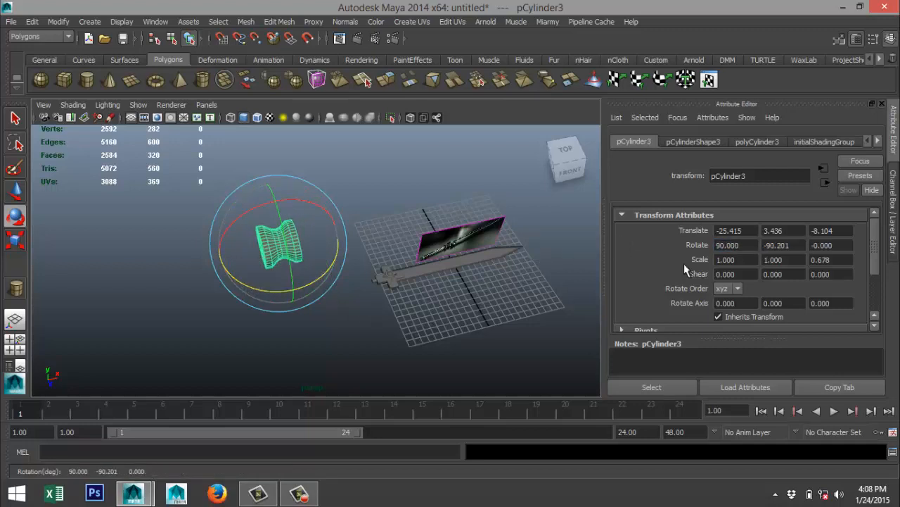
pyautogui.click(800, 245)
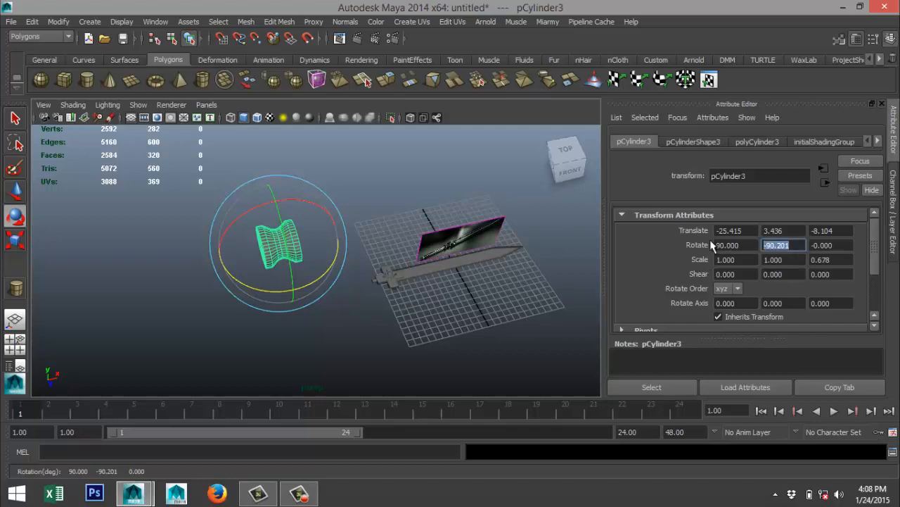
pyautogui.write('-90.000')
pyautogui.press('Return')
# Move the waisted cylinder in the top view in line with the sword's centerline, at about Z 0.111.
pyautogui.click(16, 342)
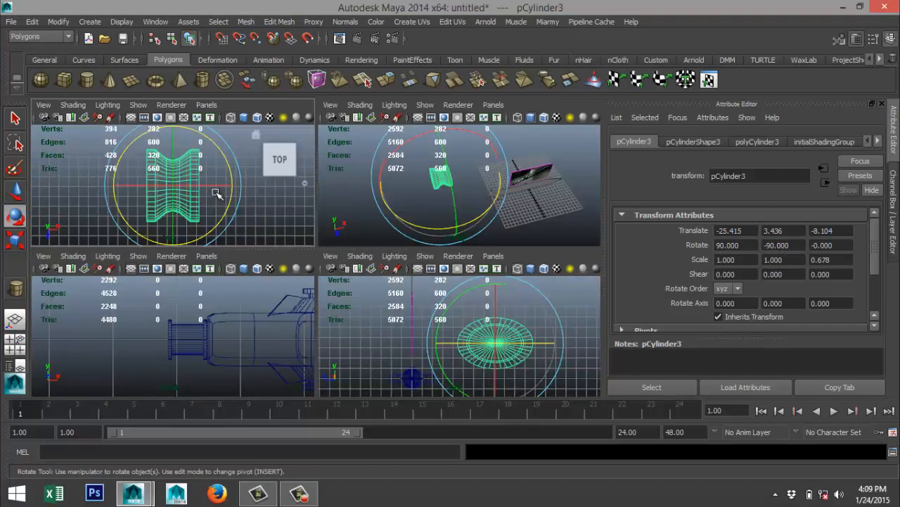
pyautogui.press('space')
pyautogui.scroll(-3, 331, 271)
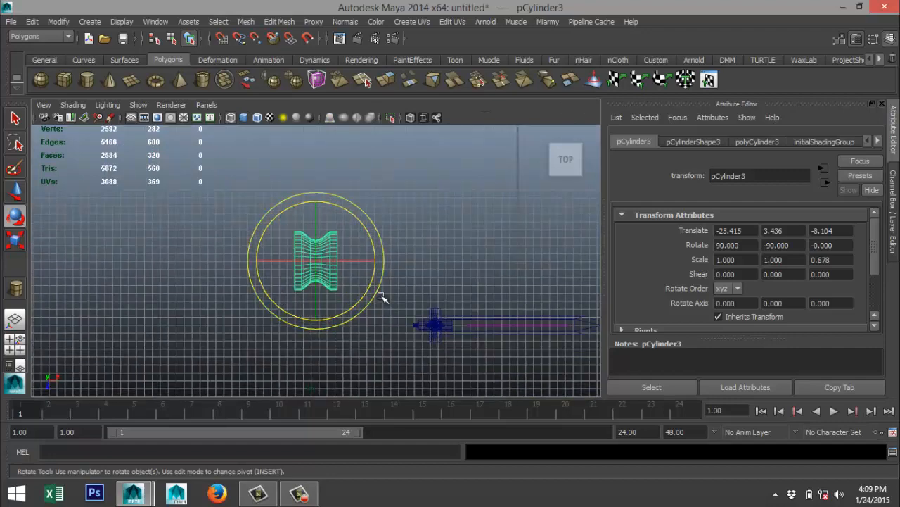
pyautogui.press('w')
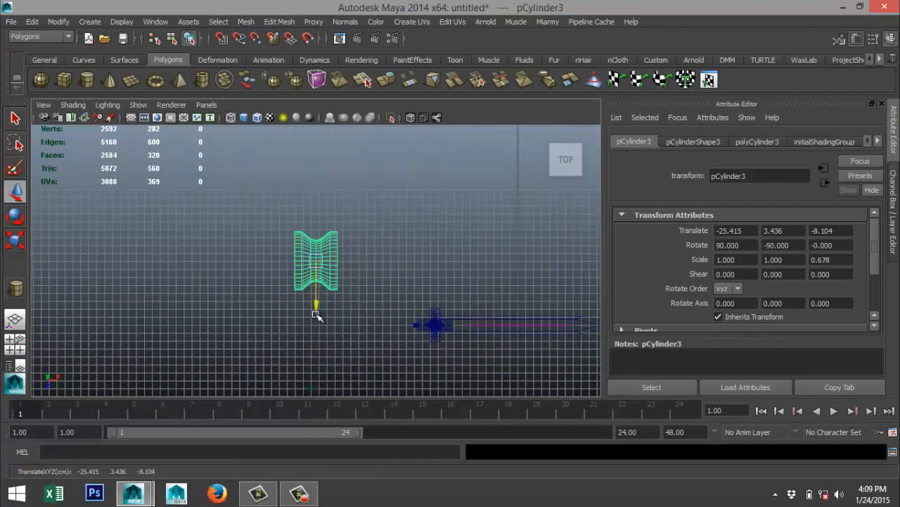
pyautogui.moveTo(316, 314); pyautogui.dragTo(338, 373)
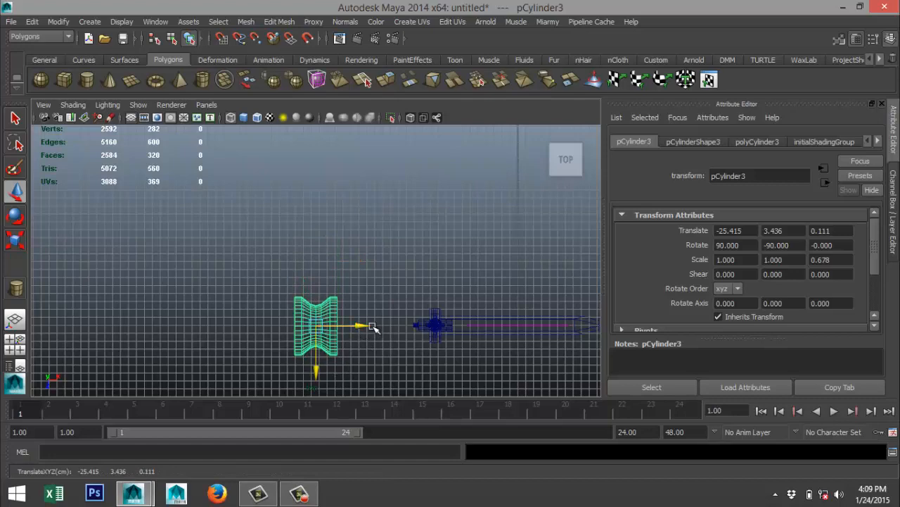
# Move the waisted cylinder toward the guard to about X -16.287 and center it on the sword's axis at about Z -0.001.
pyautogui.moveTo(373, 327); pyautogui.dragTo(435, 332)
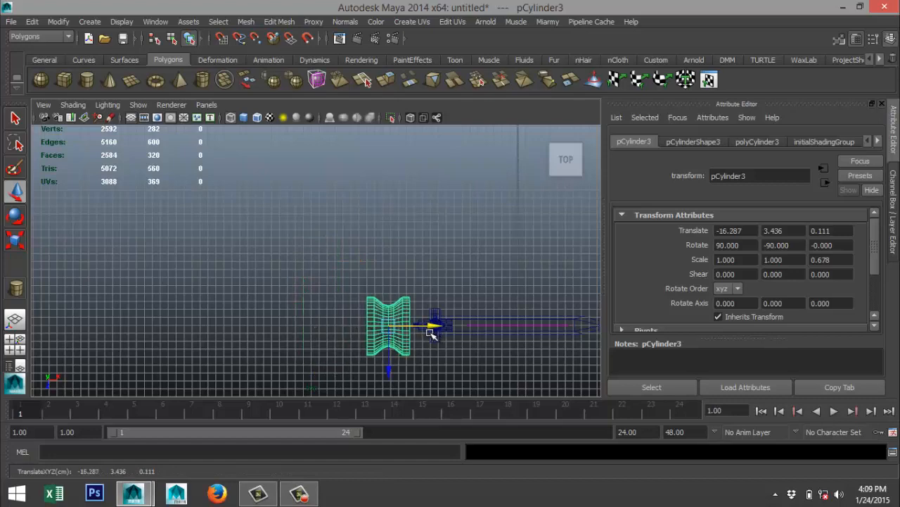
pyautogui.press('f')
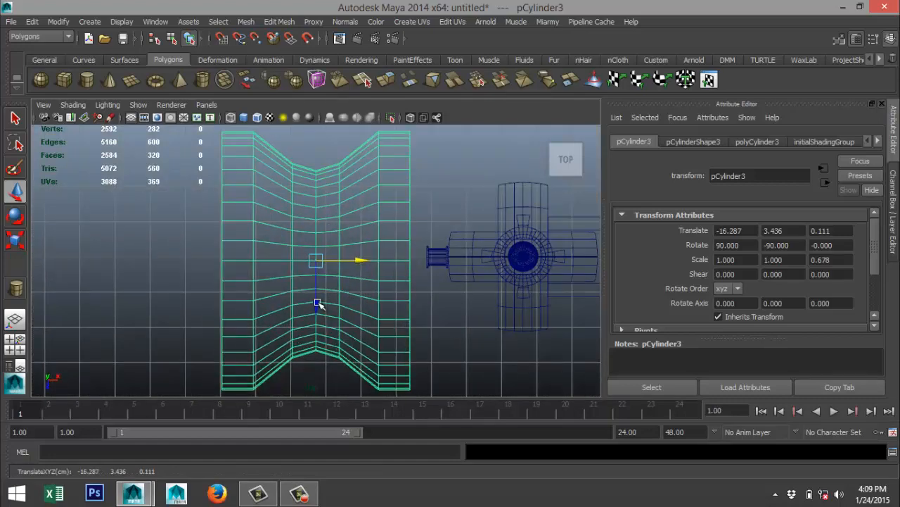
pyautogui.moveTo(316, 304); pyautogui.dragTo(319, 300)
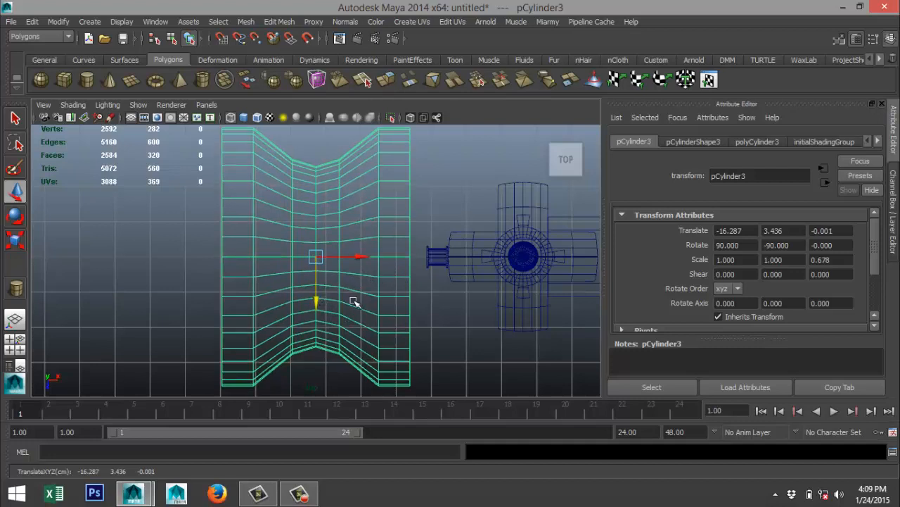
# Scale the waisted cylinder down uniformly to about 0.120 and move it close behind the guard's collar, at about X -13.530.
pyautogui.press('r')
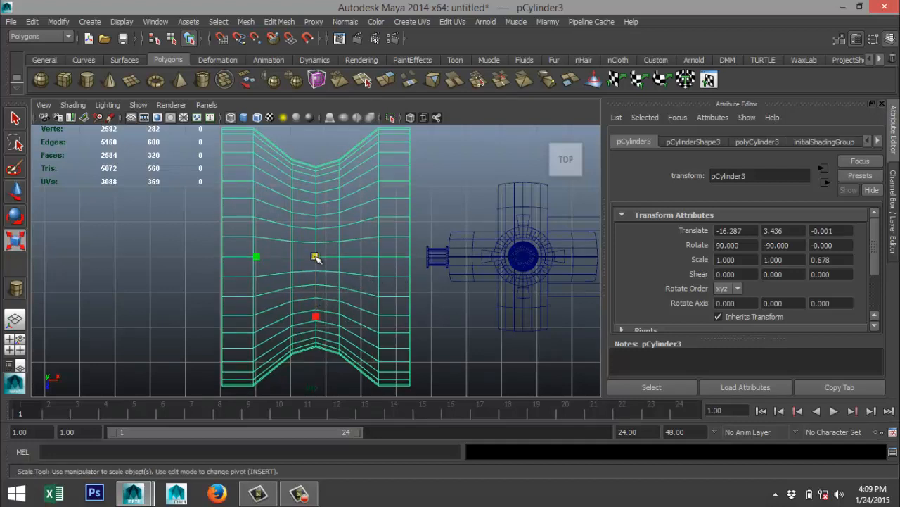
pyautogui.moveTo(316, 257); pyautogui.dragTo(157, 288)
pyautogui.press('w')
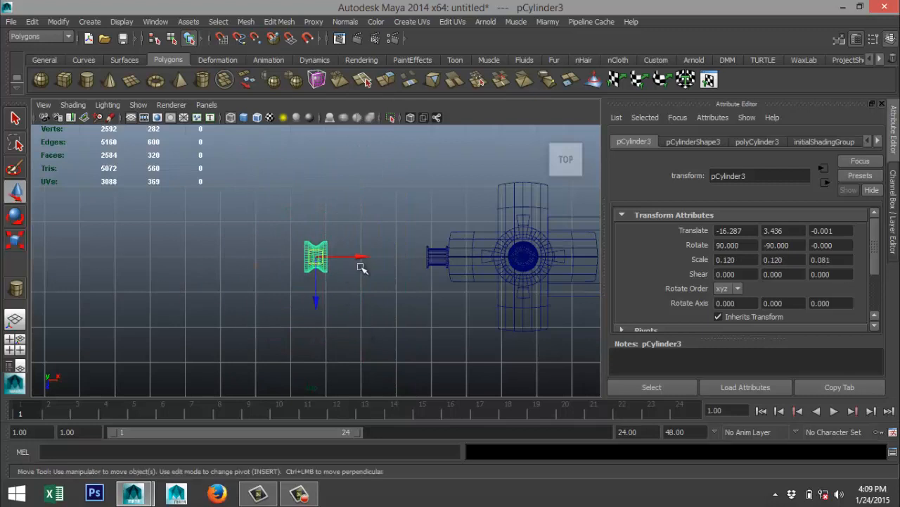
pyautogui.moveTo(362, 257); pyautogui.dragTo(458, 265)
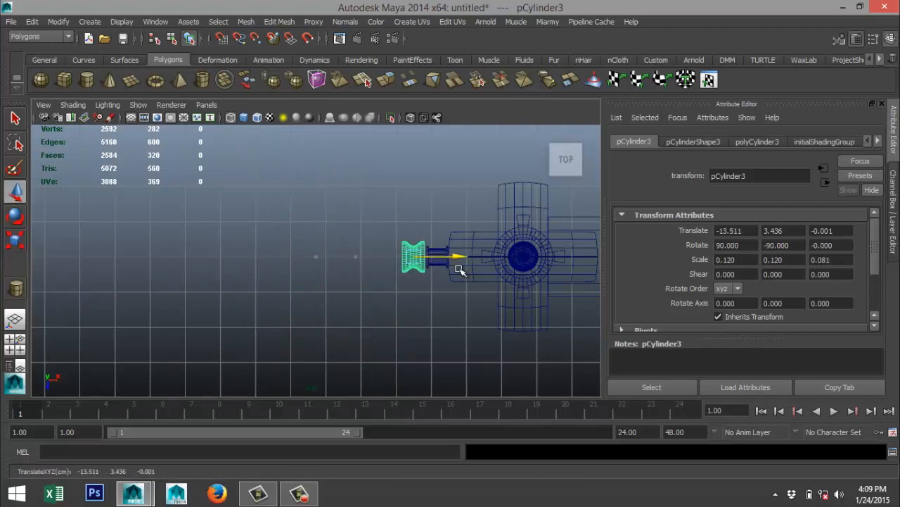
# Examine the ribbed handle in the reference image in the perspective view.
pyautogui.click(15, 344)
pyautogui.press('space')
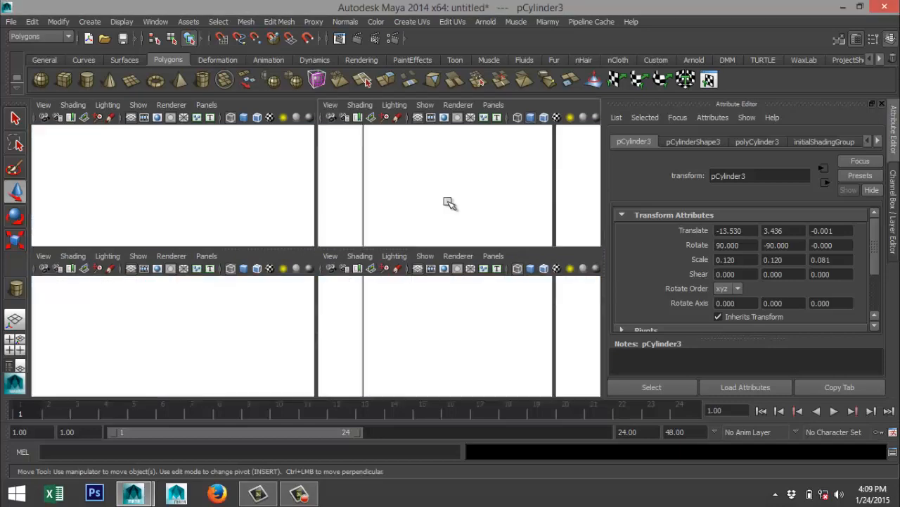
pyautogui.press('f')
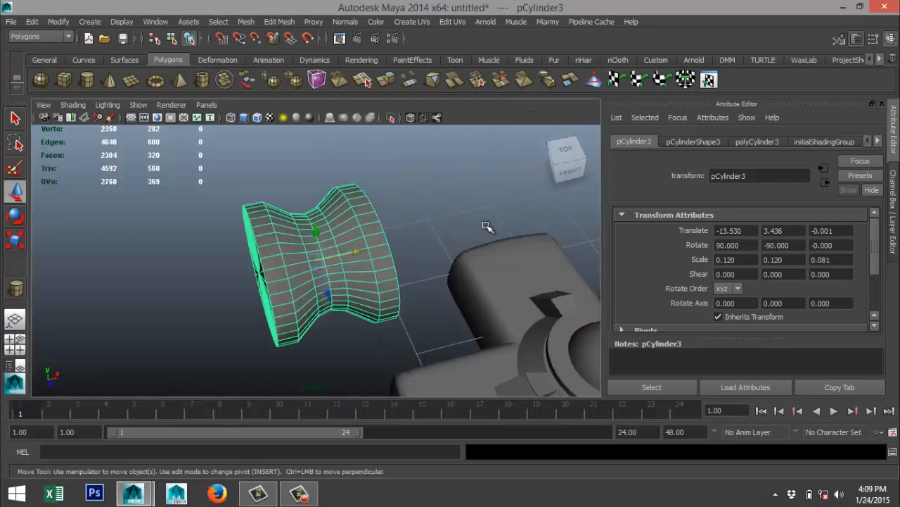
pyautogui.keyDown('alt'); pyautogui.moveTo(427, 231); pyautogui.dragTo(179, 229, button='middle'); pyautogui.keyUp('alt')
pyautogui.scroll(-5, 442, 244)
pyautogui.keyDown('alt'); pyautogui.moveTo(386, 242); pyautogui.dragTo(88, 248, button='middle'); pyautogui.keyUp('alt')
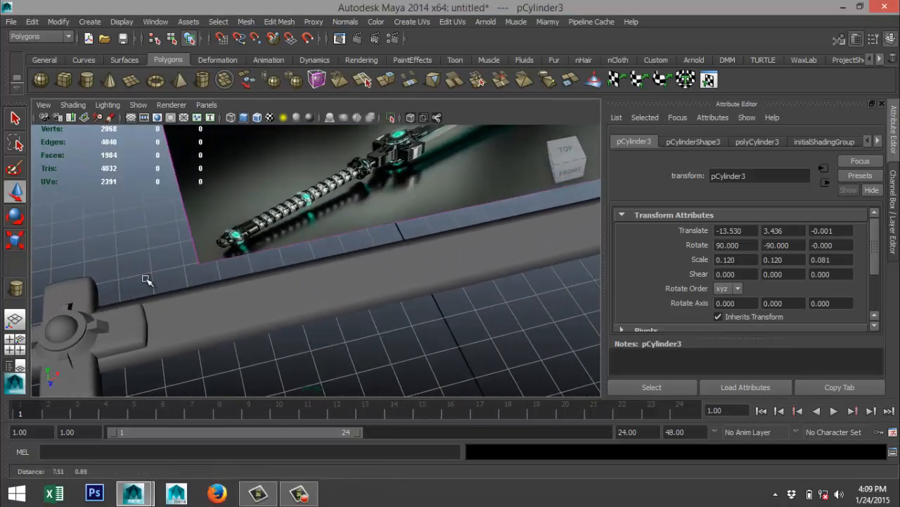
pyautogui.scroll(5, 345, 228)
pyautogui.keyDown('alt'); pyautogui.moveTo(296, 211); pyautogui.dragTo(113, 325, button='middle'); pyautogui.keyUp('alt')
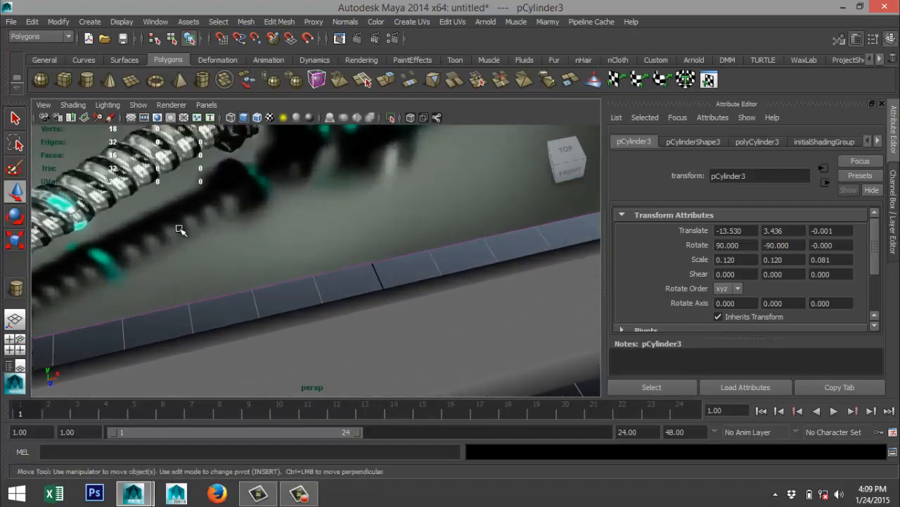
pyautogui.scroll(-5, 182, 232)
pyautogui.keyDown('alt'); pyautogui.moveTo(268, 222); pyautogui.dragTo(312, 285, button='middle'); pyautogui.keyUp('alt')
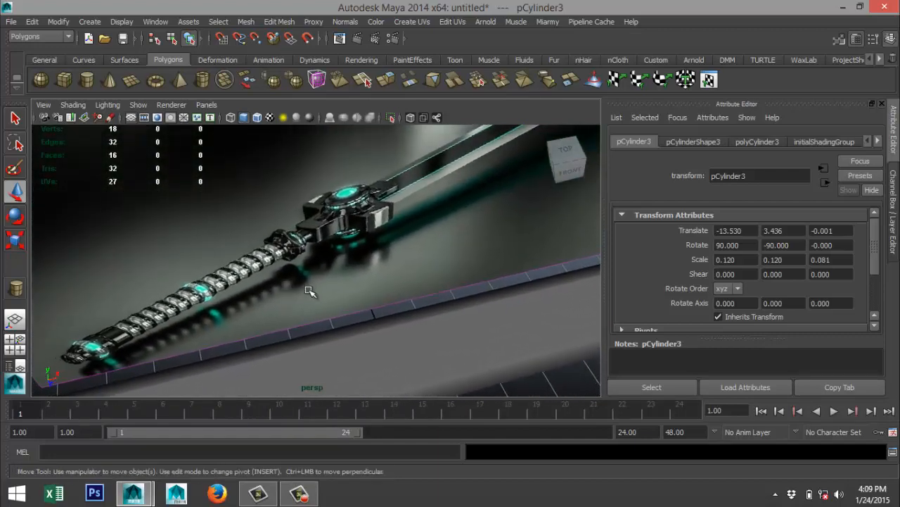
pyautogui.scroll(5, 311, 285)
pyautogui.scroll(-3, 311, 285)
pyautogui.press('a')
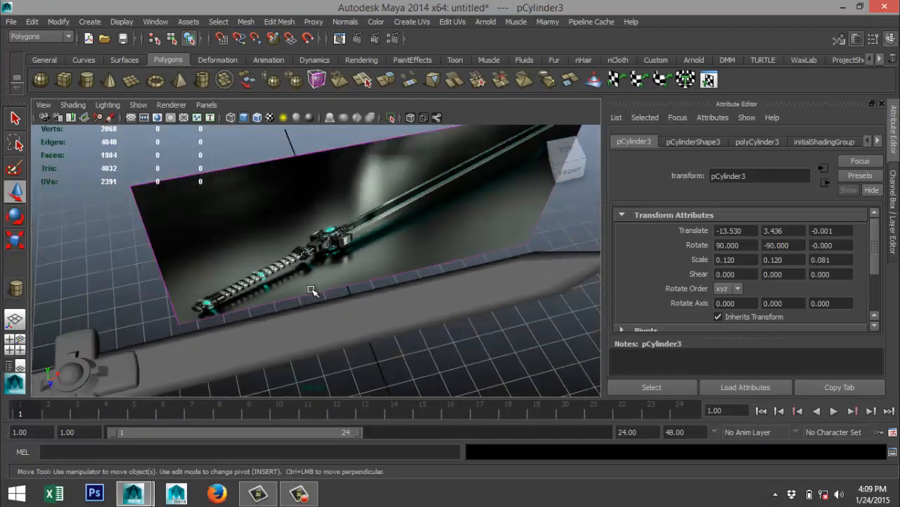
# Return to the top view and move the waisted cylinder against the end of the collar, at about X -13.453.
pyautogui.click(19, 348)
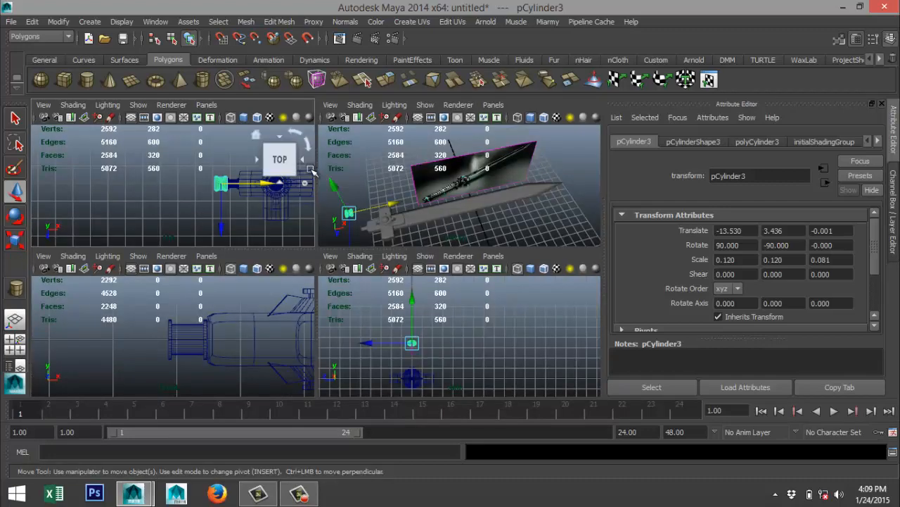
pyautogui.press('space')
pyautogui.press('f')
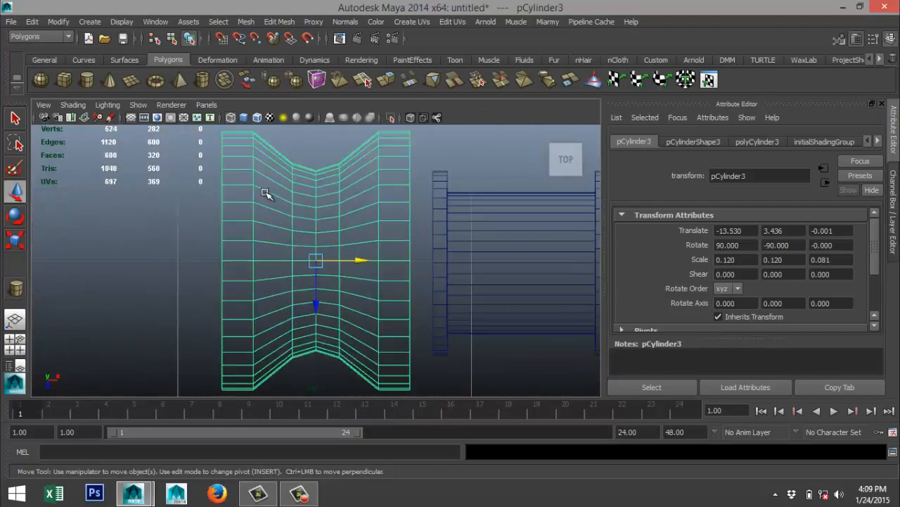
pyautogui.moveTo(360, 261); pyautogui.dragTo(382, 263)
# Enlarge the waisted cylinder uniformly to about 0.155 and shift it back to about X -13.544 so it meets the collar.
pyautogui.scroll(-6, 197, 252)
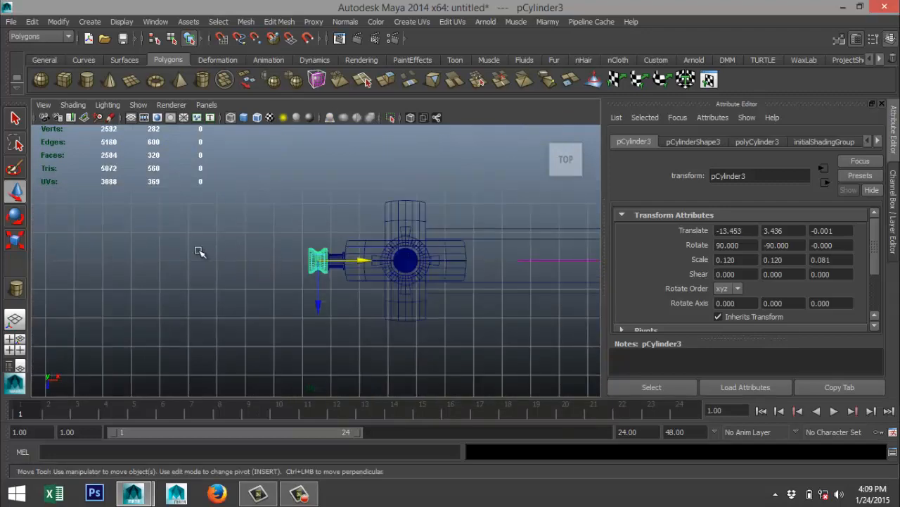
pyautogui.scroll(6, 202, 277)
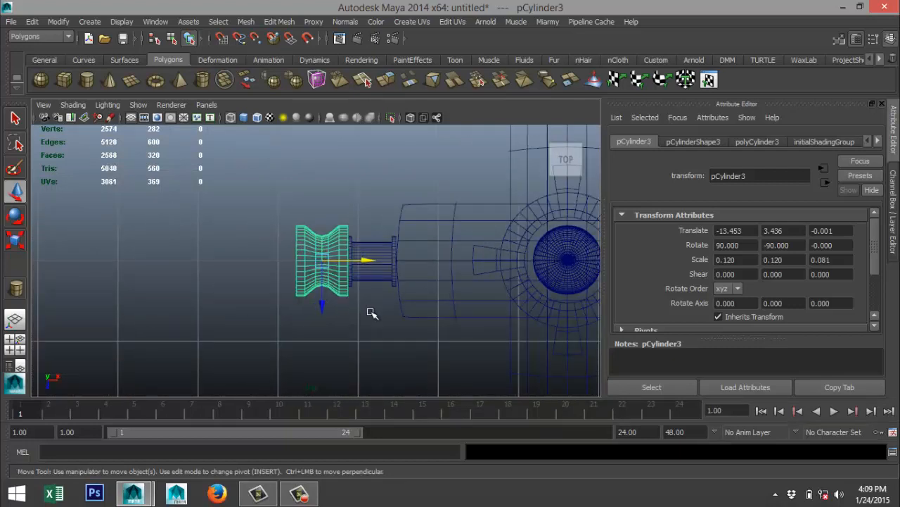
pyautogui.press('r')
pyautogui.moveTo(323, 261); pyautogui.dragTo(374, 294)
pyautogui.press('w')
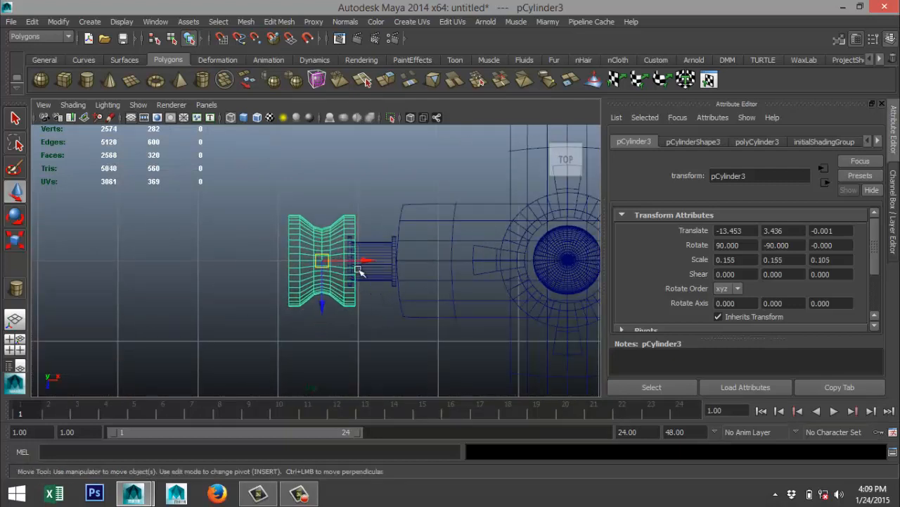
pyautogui.moveTo(361, 262); pyautogui.dragTo(357, 261)
# Enlarge the waisted cylinder slightly more, to about 0.171, and reposition it against the collar at about X -13.592.
pyautogui.scroll(-5, 347, 305)
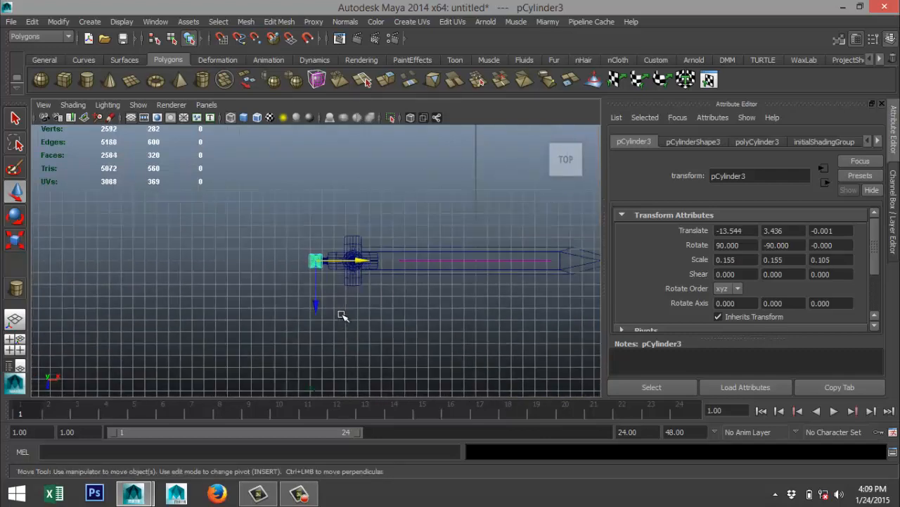
pyautogui.scroll(8, 342, 315)
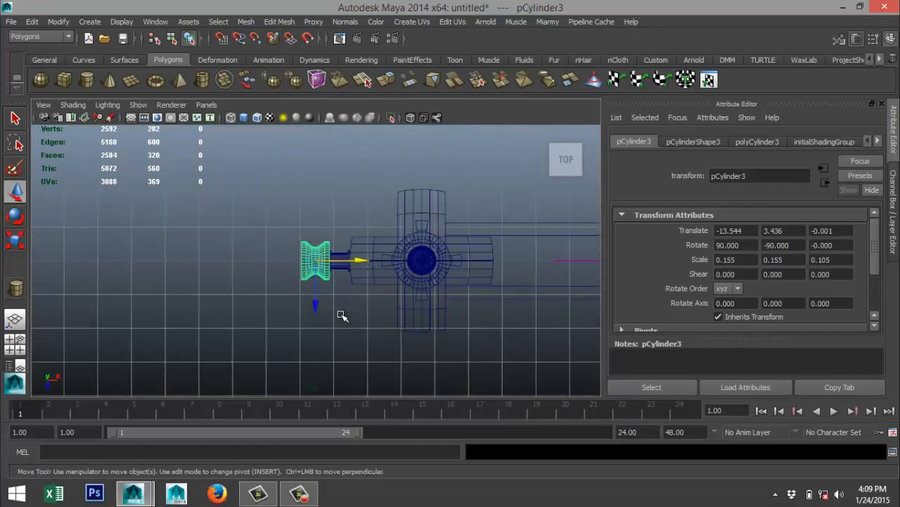
pyautogui.press('r')
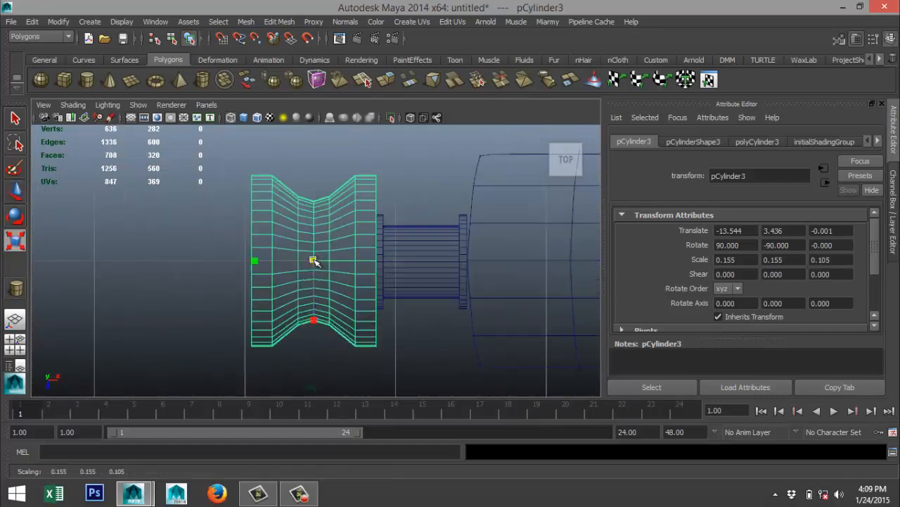
pyautogui.moveTo(315, 261); pyautogui.dragTo(353, 262)
pyautogui.press('w')
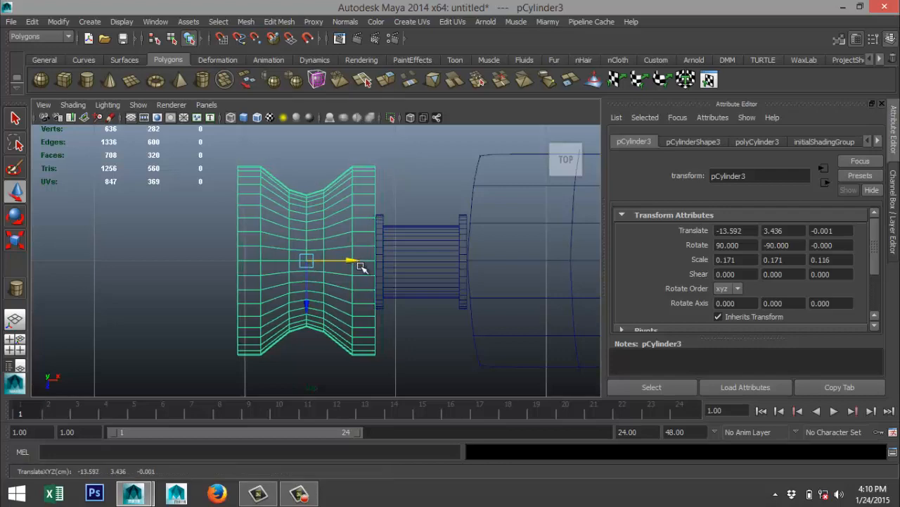
pyautogui.scroll(-8, 360, 308)
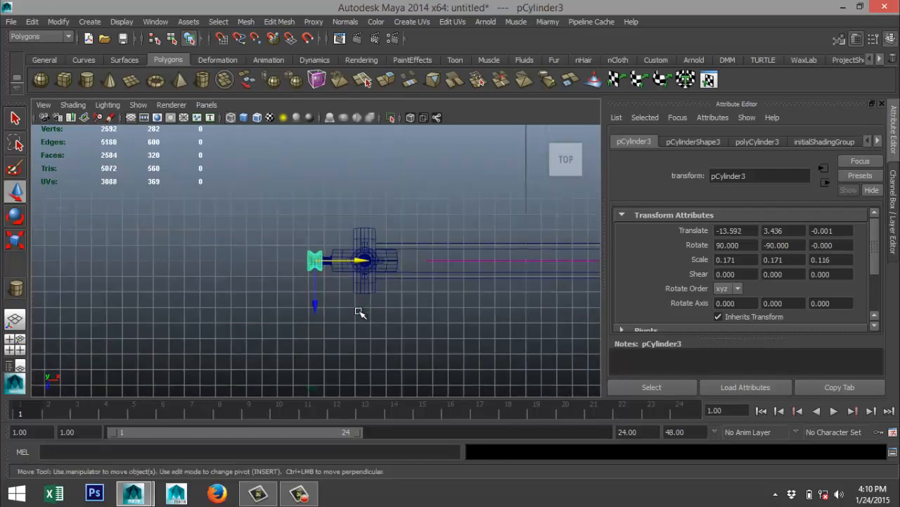
pyautogui.scroll(6, 360, 313)
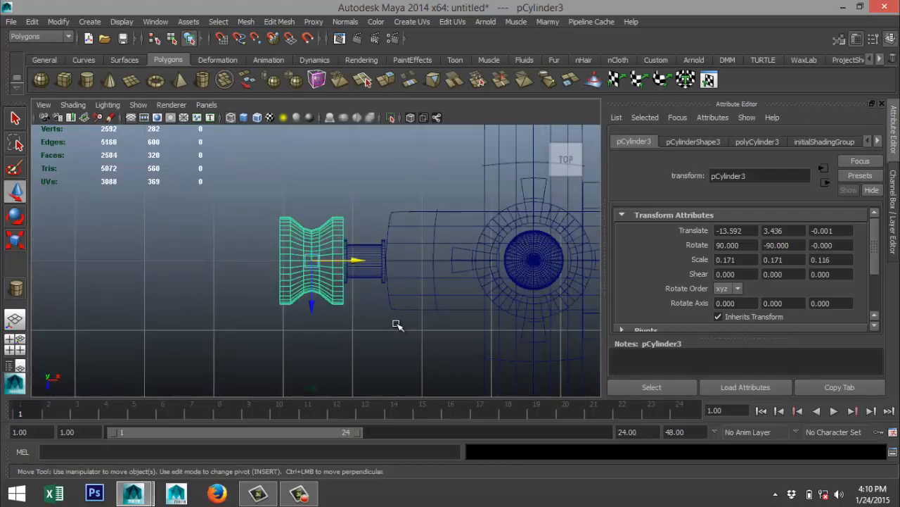
# Duplicate the waisted cylinder and place the copy flush behind the original, at about X -14.504.
pyautogui.hotkey('ctrl', 'd')
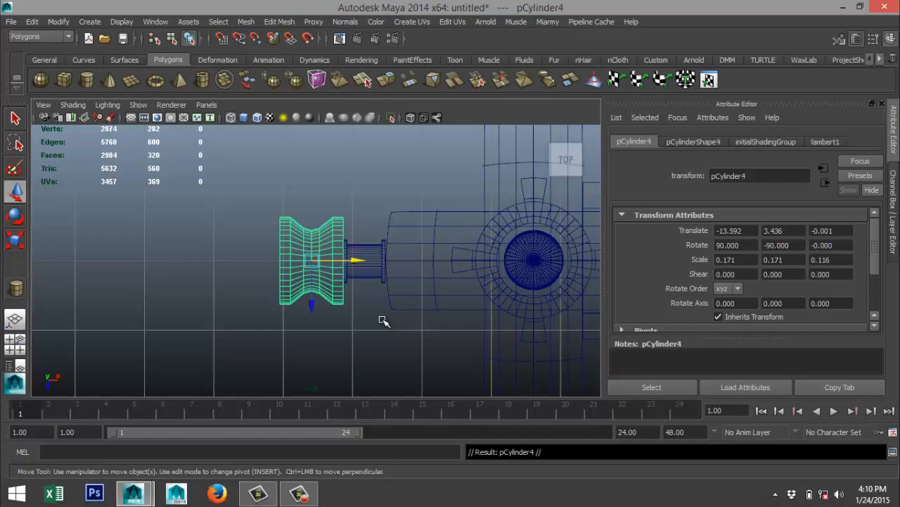
pyautogui.moveTo(357, 263); pyautogui.dragTo(299, 273)
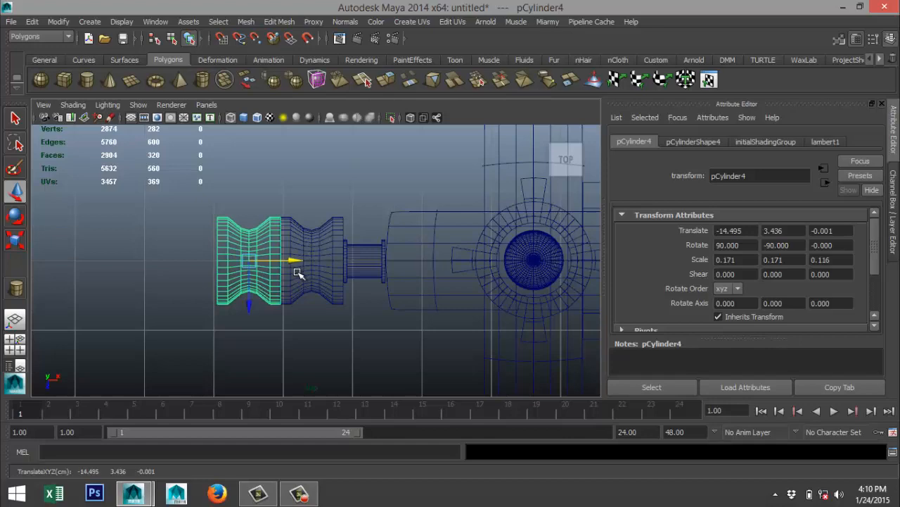
pyautogui.press('f')
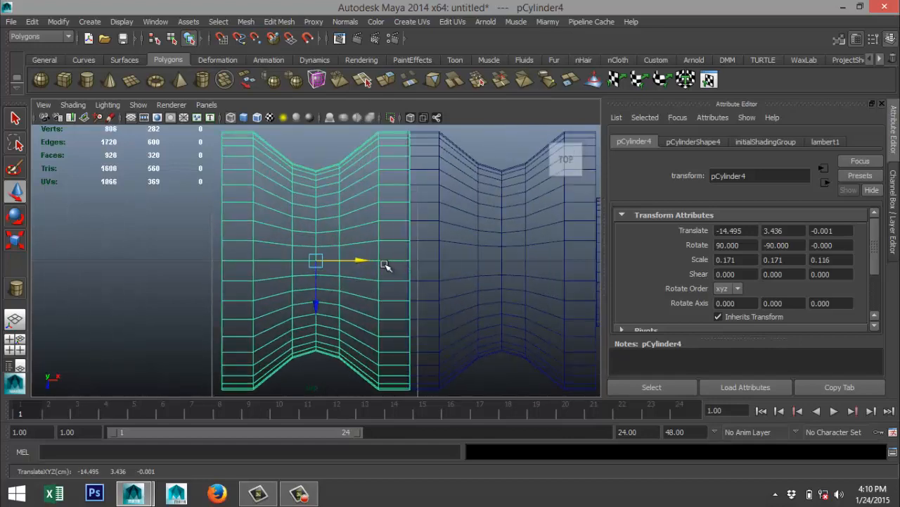
pyautogui.moveTo(363, 260); pyautogui.dragTo(361, 261)
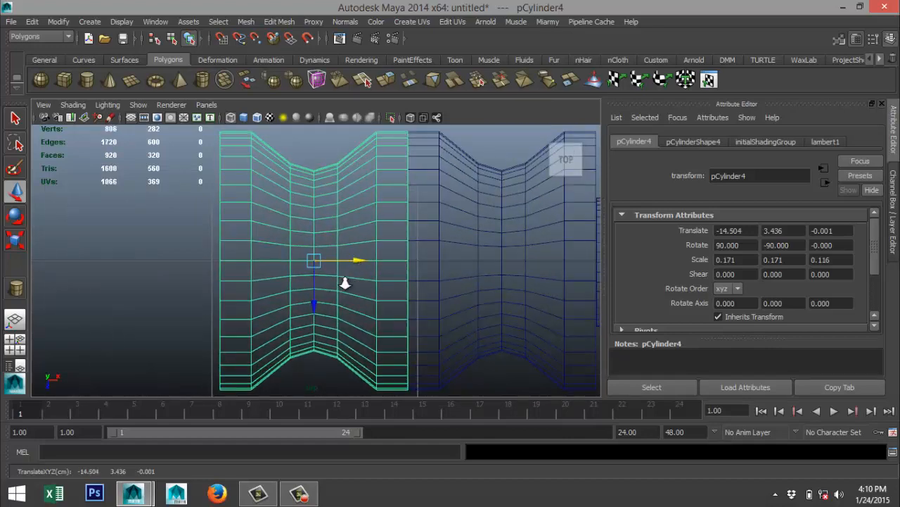
# Repeat the duplicate with the same offset six more times to form a handle row of eight segments.
pyautogui.keyDown('alt'); pyautogui.moveTo(344, 283); pyautogui.dragTo(442, 322, button='right'); pyautogui.keyUp('alt')
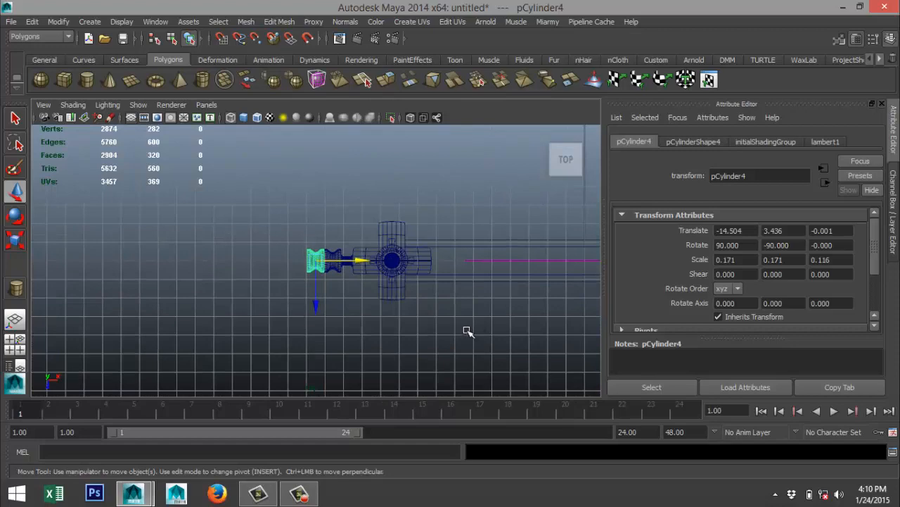
pyautogui.keyDown('alt'); pyautogui.moveTo(470, 381); pyautogui.dragTo(449, 326, button='right'); pyautogui.keyUp('alt')
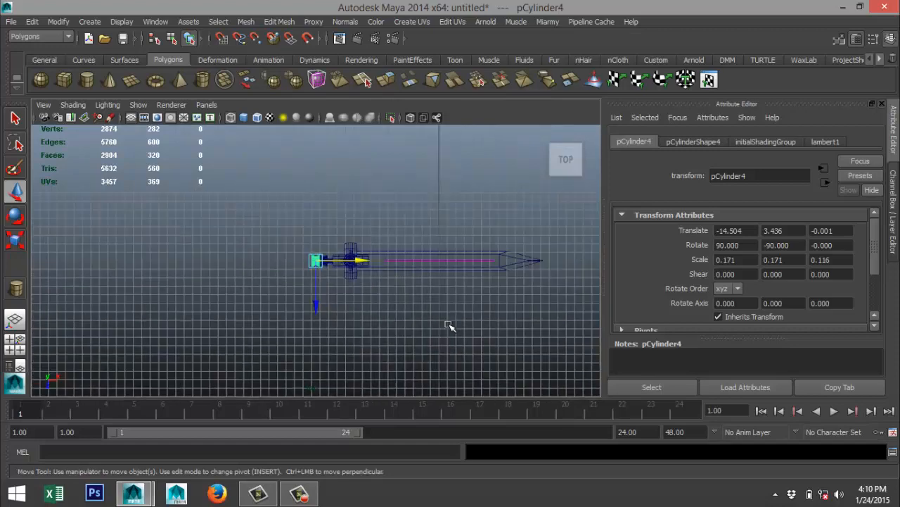
pyautogui.hotkey('shift', 'd')
pyautogui.hotkey('shift', 'd')
pyautogui.hotkey('shift', 'd')
pyautogui.hotkey('shift', 'd')
pyautogui.hotkey('shift', 'd')
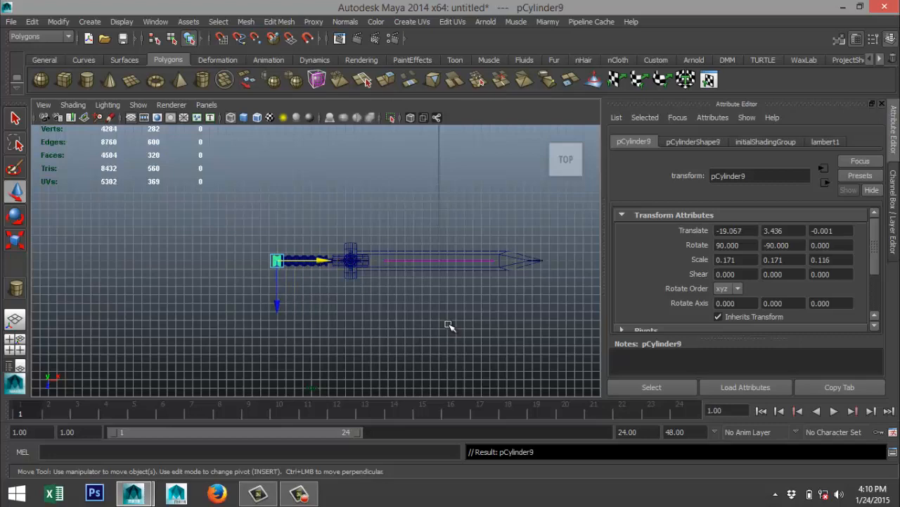
pyautogui.hotkey('shift', 'd')
pyautogui.scroll(5, 326, 344)
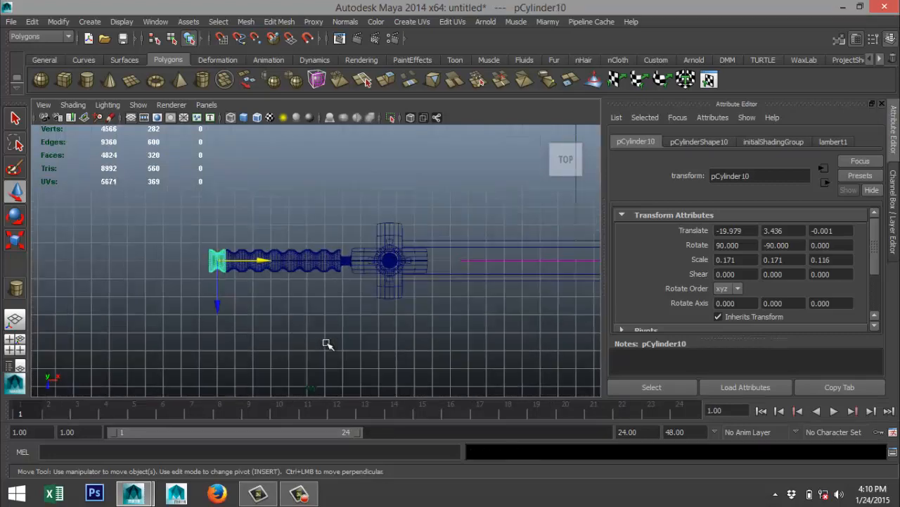
# Select all eight handle segments in the front view and combine them into one mesh.
pyautogui.click(15, 344)
pyautogui.press('space')
pyautogui.scroll(-5, 158, 325)
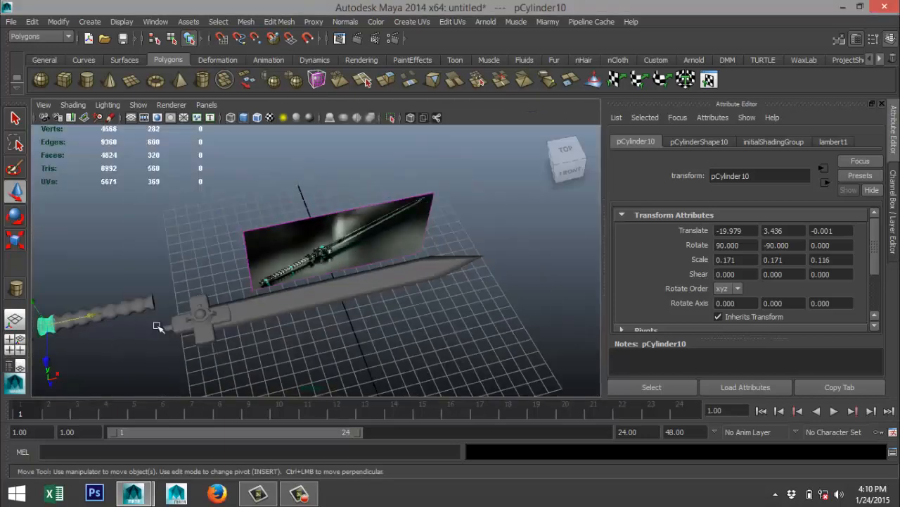
pyautogui.click(17, 343)
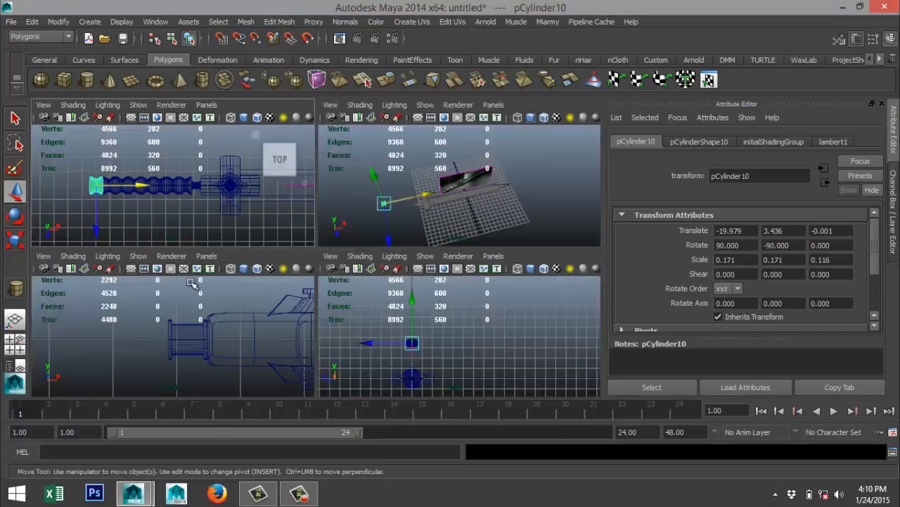
pyautogui.press('space')
pyautogui.scroll(-5, 211, 349)
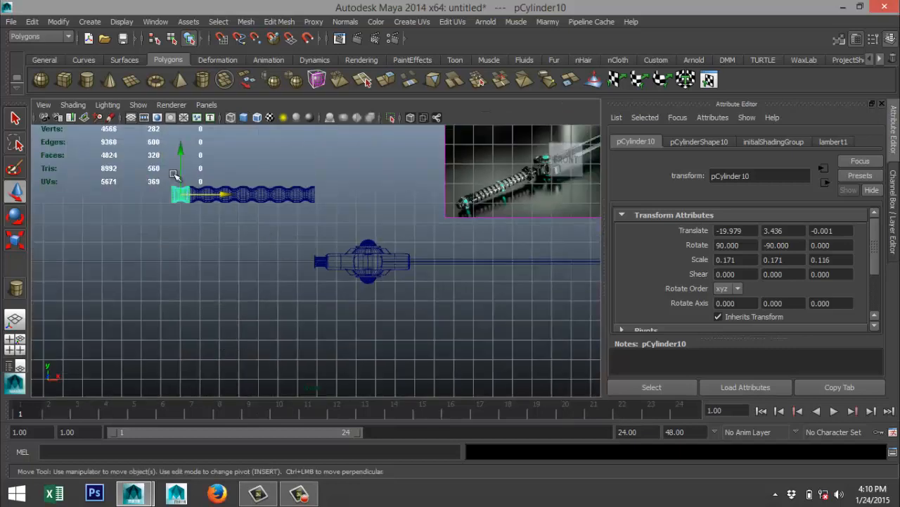
pyautogui.press('3')
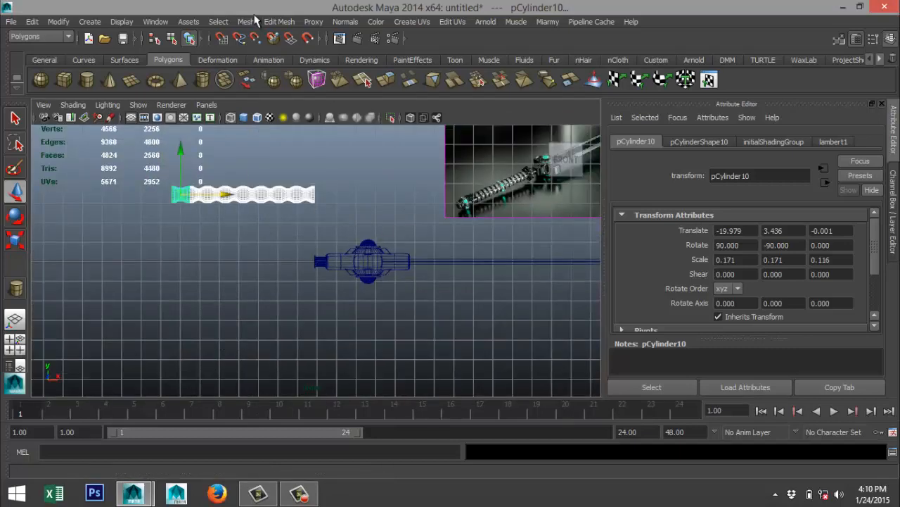
pyautogui.click(246, 21)
pyautogui.click(270, 36)
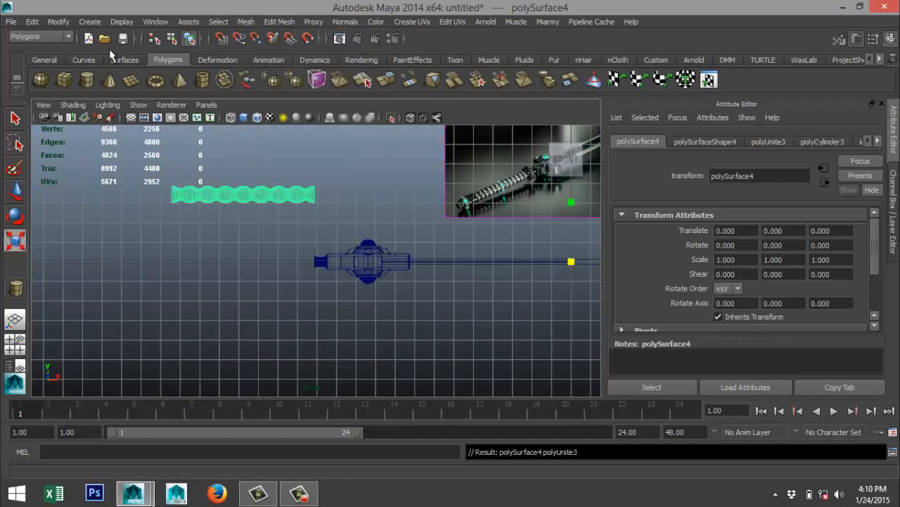
# Center the combined handle's pivot and move the handle down to about Y -3.420, in line with the guard's collar.
pyautogui.click(59, 22)
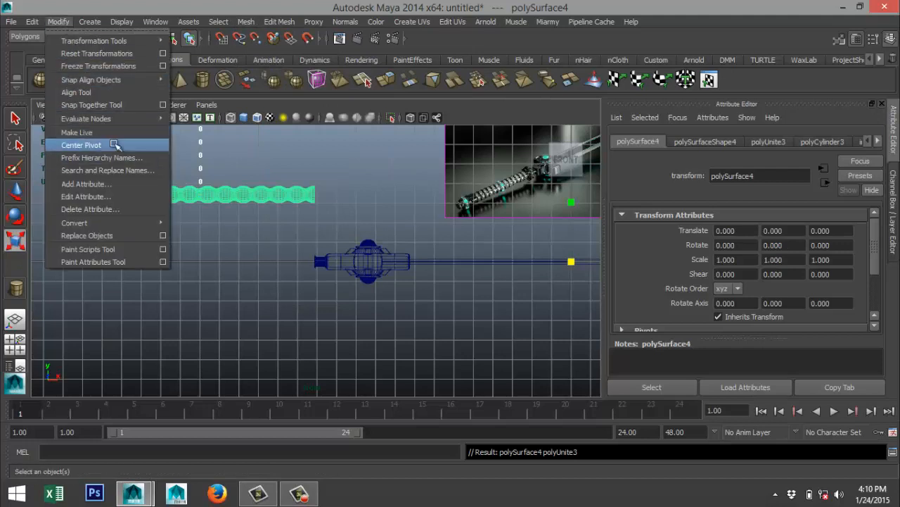
pyautogui.click(115, 145)
pyautogui.press('w')
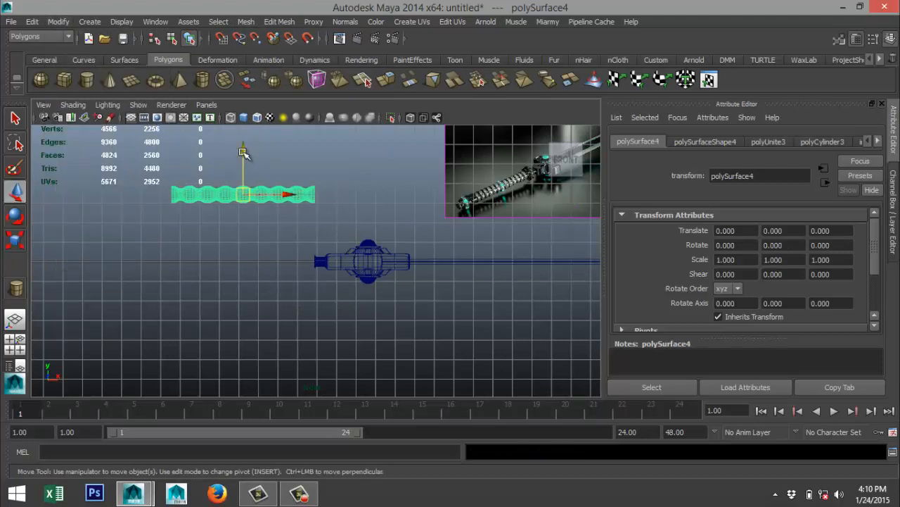
pyautogui.moveTo(243, 152); pyautogui.dragTo(251, 216)
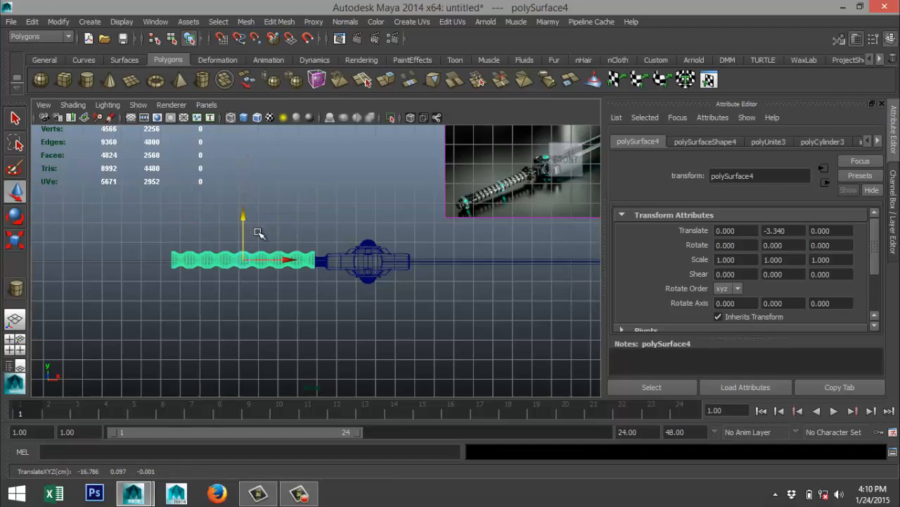
pyautogui.press('f')
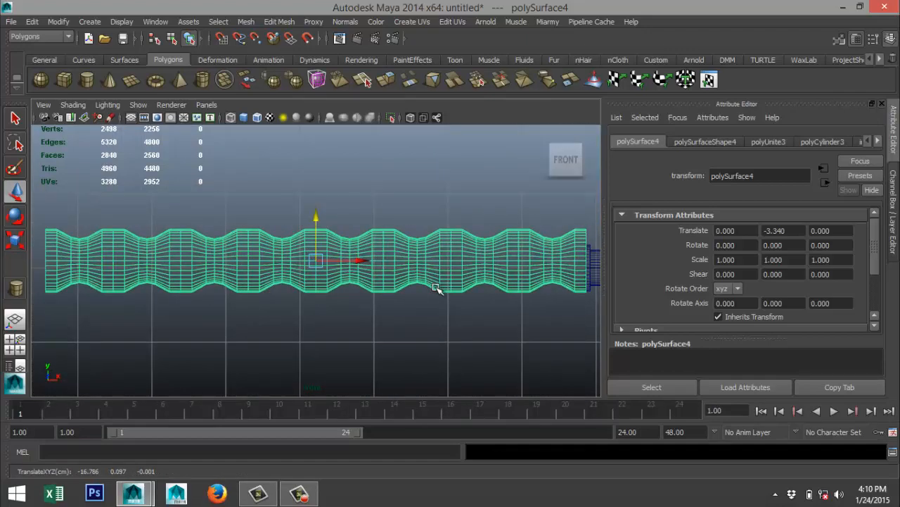
pyautogui.keyDown('alt'); pyautogui.moveTo(436, 288); pyautogui.dragTo(287, 283, button='middle'); pyautogui.keyUp('alt')
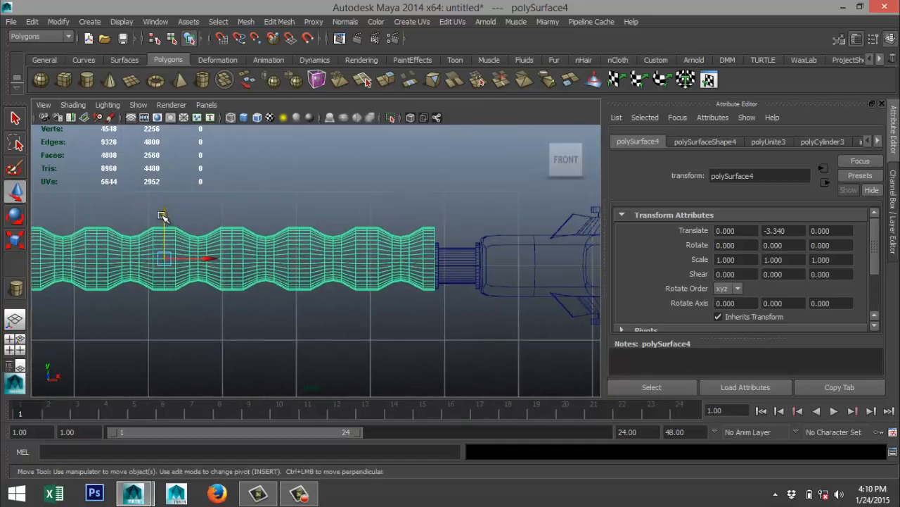
pyautogui.moveTo(162, 216); pyautogui.dragTo(162, 223)
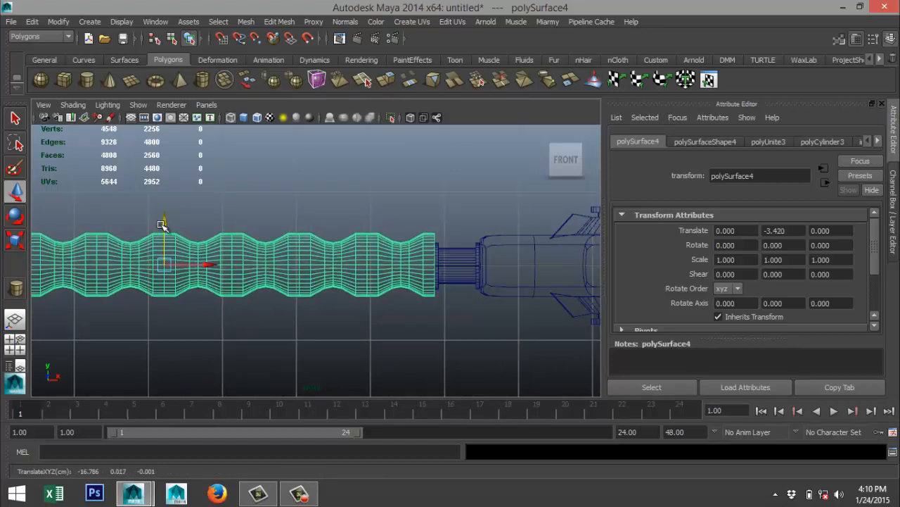
pyautogui.scroll(-3, 169, 236)
# Examine the reference image's handle and the ring piece between grip and guard in the perspective view, comparing them with the modelled sword.
pyautogui.click(15, 343)
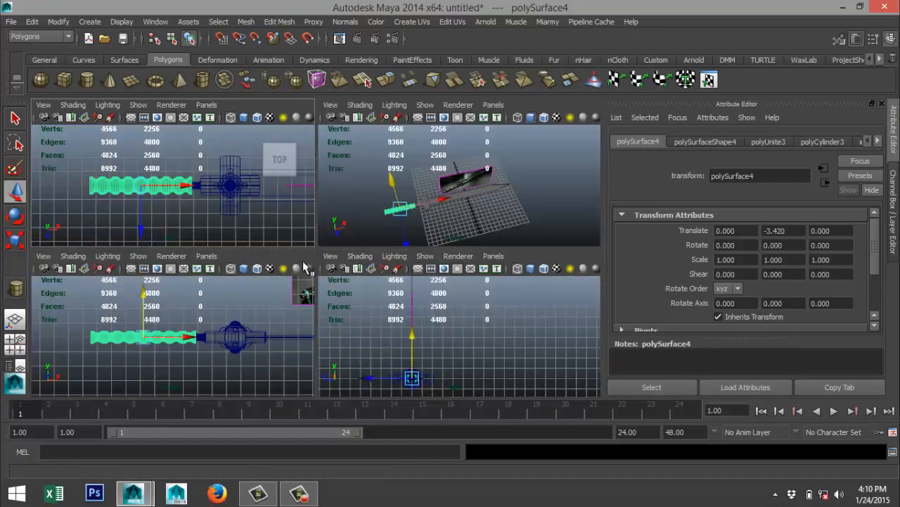
pyautogui.press('space')
pyautogui.scroll(6, 422, 241)
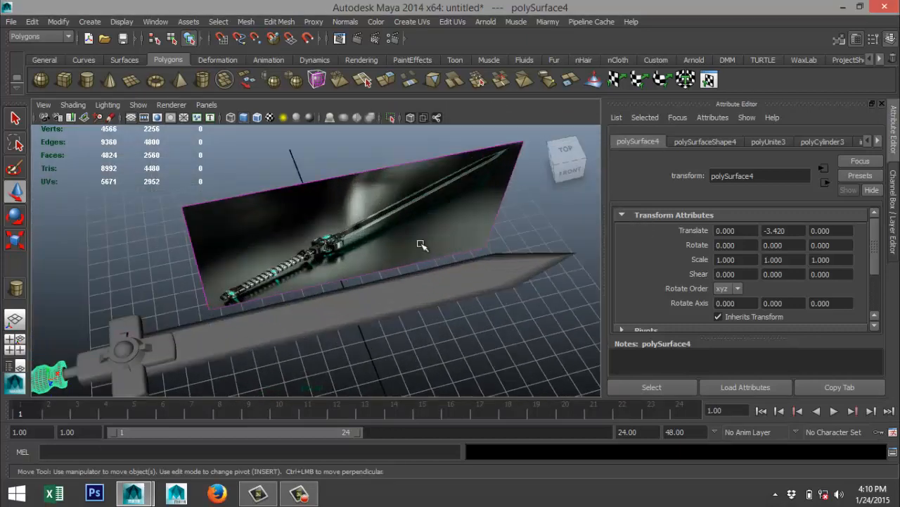
pyautogui.scroll(8, 346, 265)
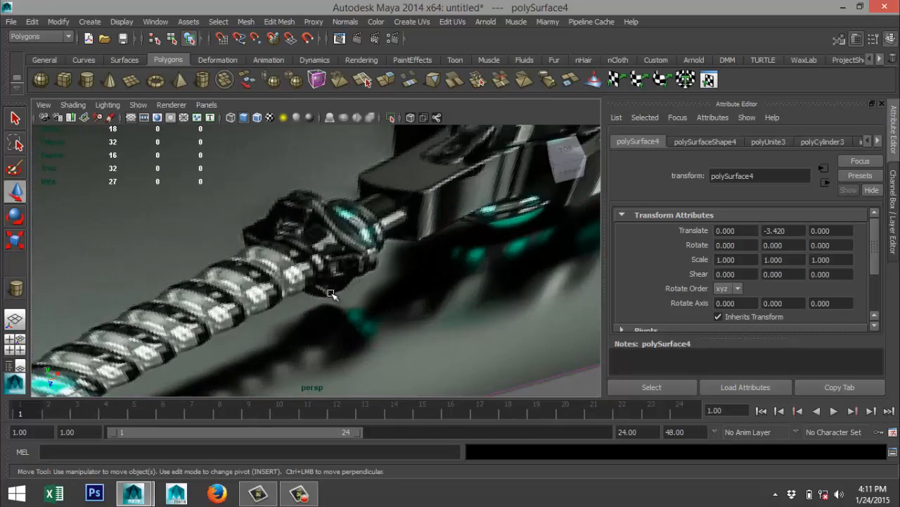
pyautogui.scroll(-10, 315, 262)
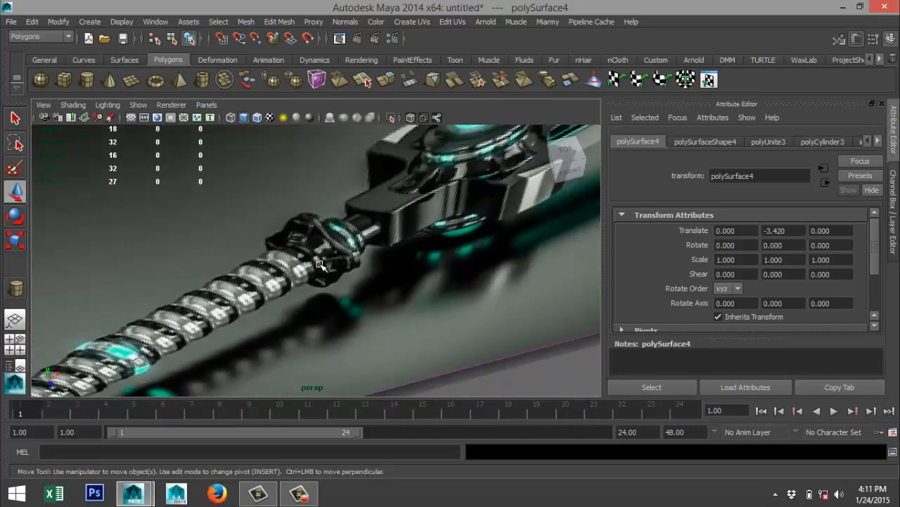
pyautogui.keyDown('alt'); pyautogui.moveTo(289, 269); pyautogui.dragTo(266, 225, button='middle'); pyautogui.keyUp('alt')
pyautogui.scroll(5, 287, 234)
pyautogui.scroll(-6, 148, 283)
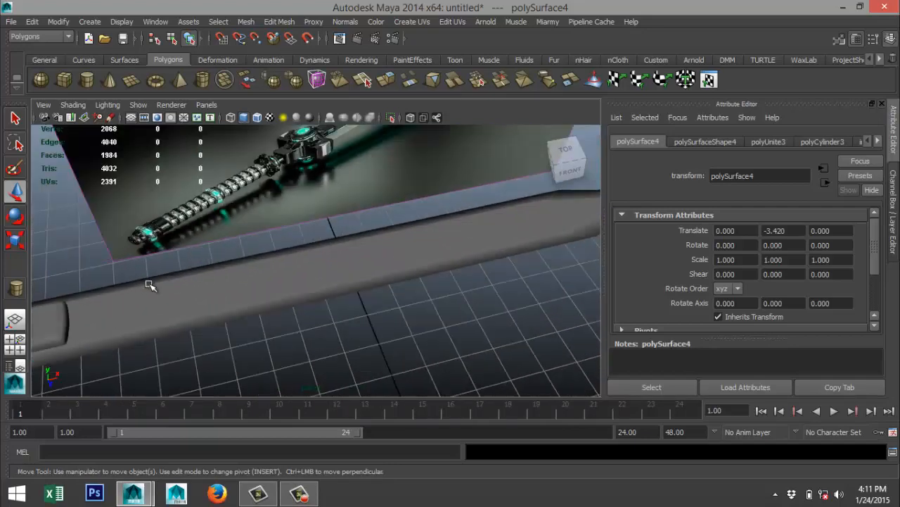
pyautogui.scroll(4, 311, 239)
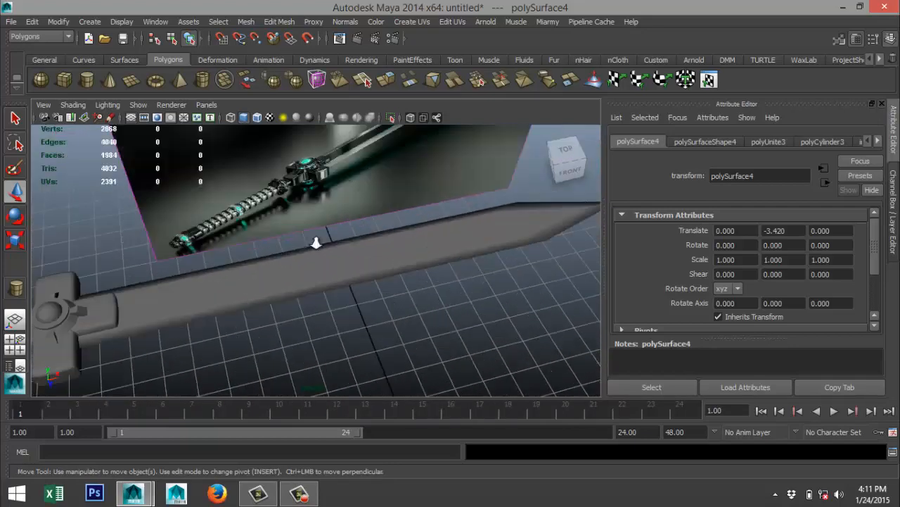
pyautogui.scroll(5, 288, 267)
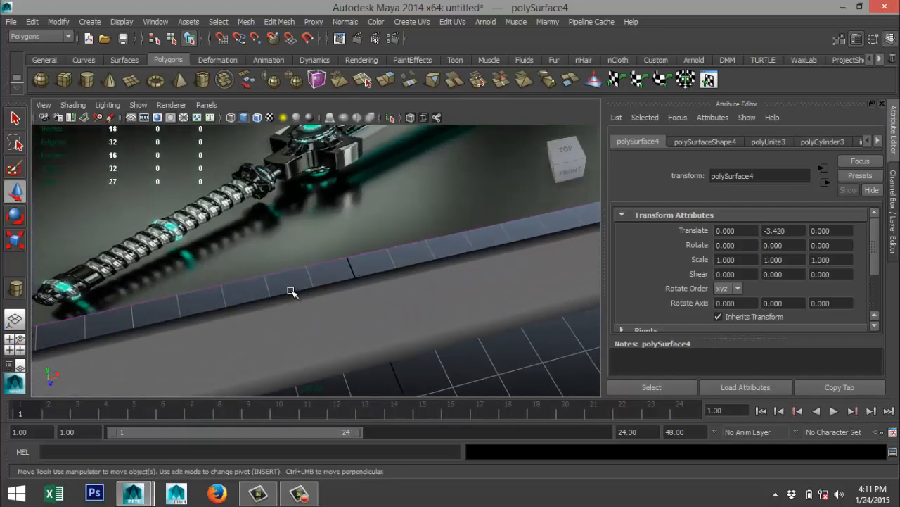
pyautogui.scroll(-8, 296, 292)
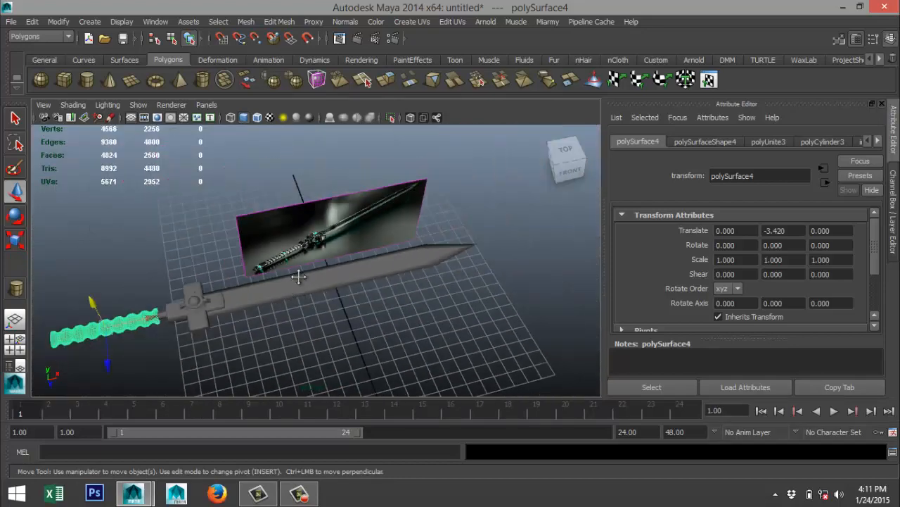
pyautogui.scroll(-1, 322, 219)
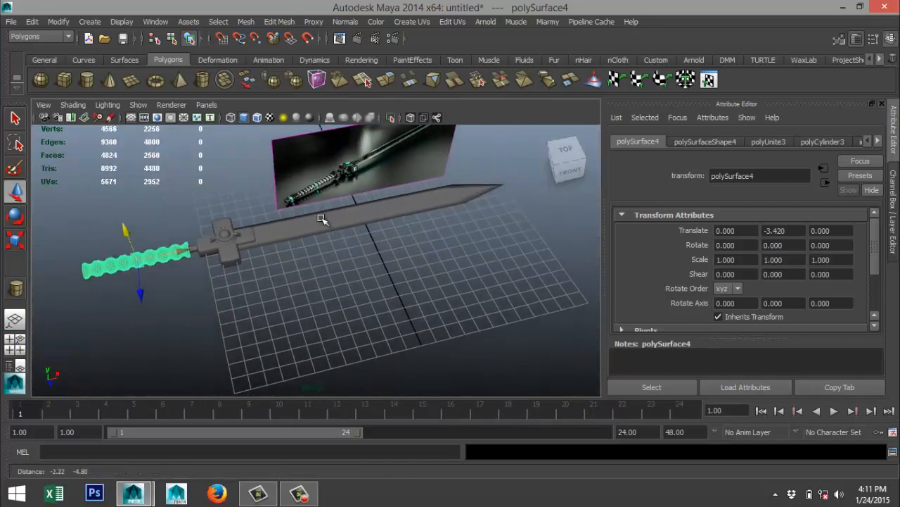
# Create a flat polygon cube in front of the sword, about 0.951 high, with width and depth 5 and five subdivisions along each.
pyautogui.click(64, 80)
pyautogui.moveTo(273, 338); pyautogui.dragTo(365, 353)
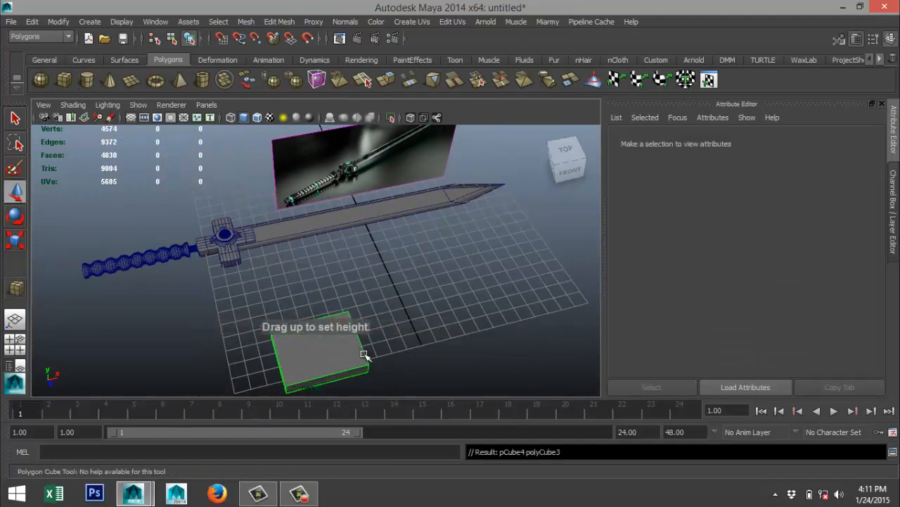
pyautogui.click(734, 142)
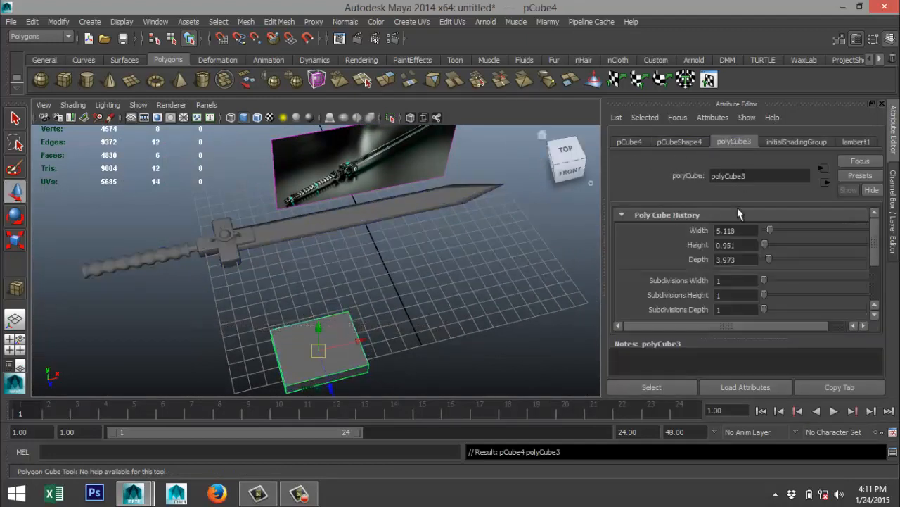
pyautogui.write('5')
pyautogui.click(747, 259)
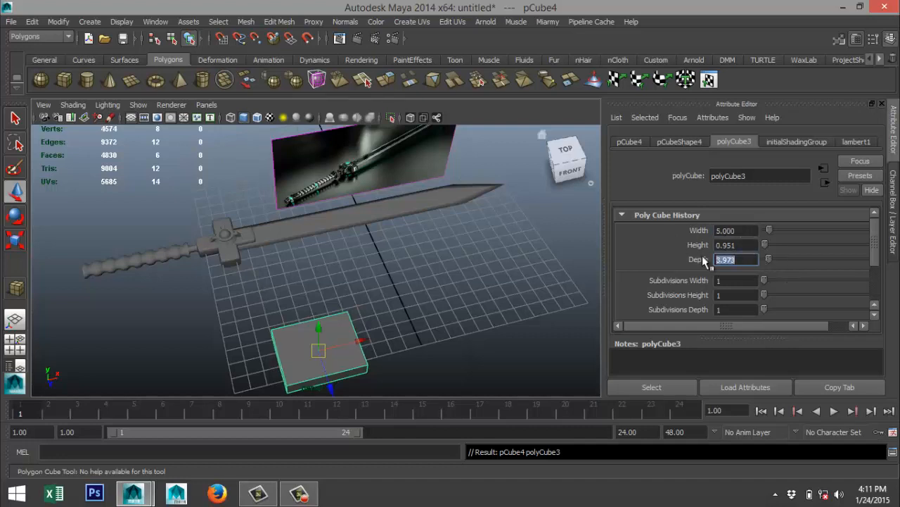
pyautogui.write('5')
pyautogui.click(745, 244)
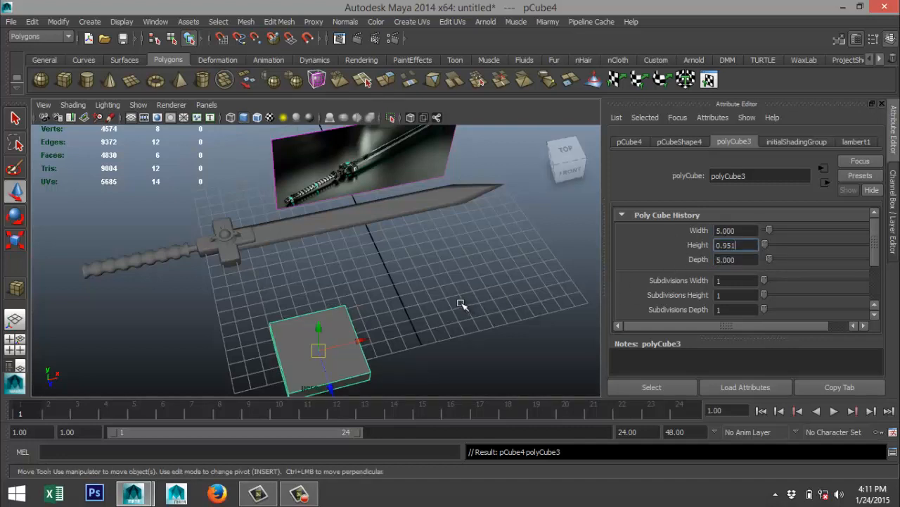
pyautogui.keyDown('alt'); pyautogui.moveTo(462, 302); pyautogui.dragTo(482, 255); pyautogui.keyUp('alt')
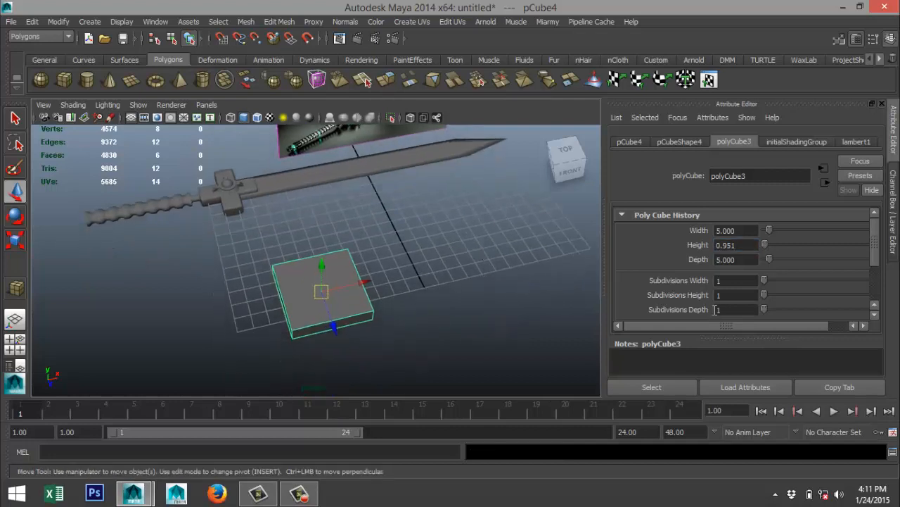
pyautogui.moveTo(765, 297)
pyautogui.mouseDown()
pyautogui.moveTo(748, 294)
pyautogui.moveTo(776, 284)
pyautogui.moveTo(774, 310)
pyautogui.mouseUp()
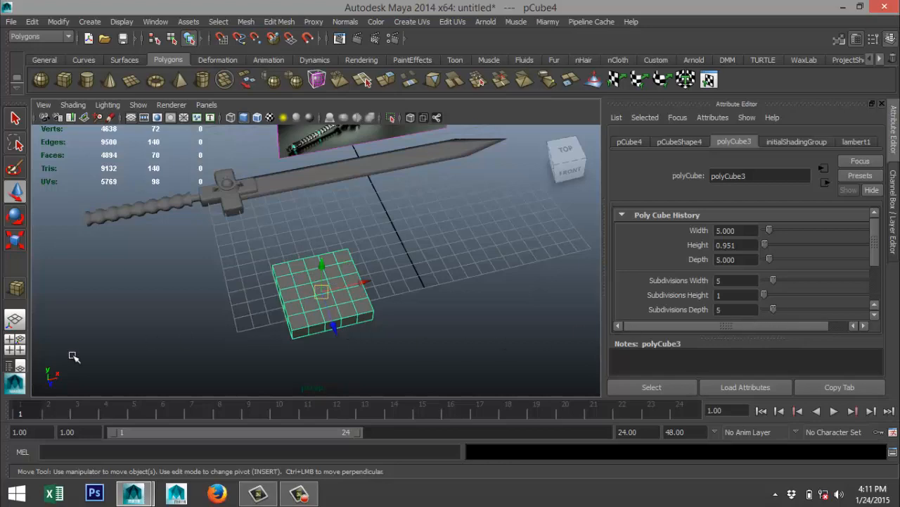
# In the top view, select all of the flat cube's vertices except its four corners and scale them inward to about 0.75.
pyautogui.click(15, 347)
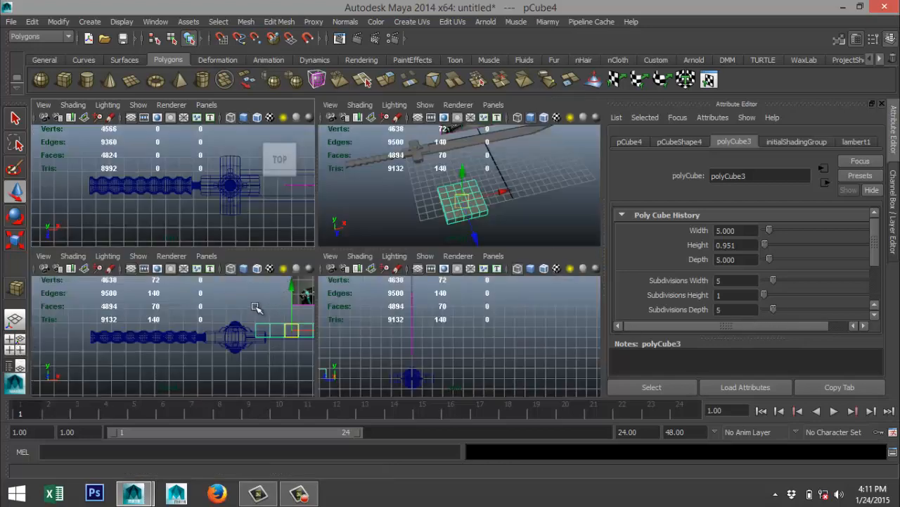
pyautogui.press('space')
pyautogui.press('f')
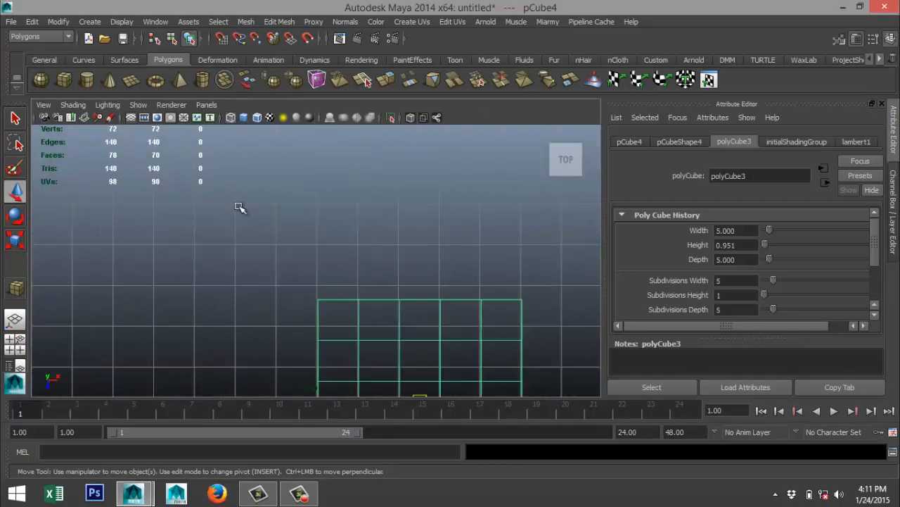
pyautogui.scroll(-4, 292, 253)
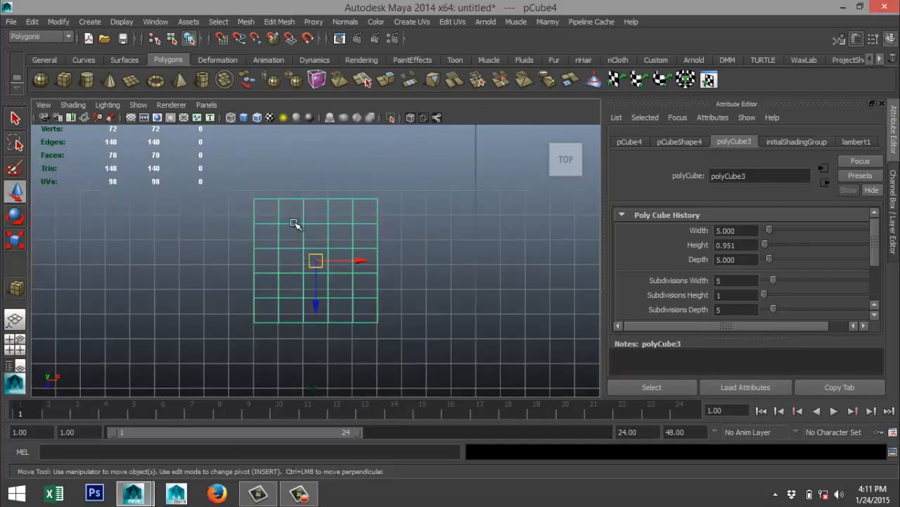
pyautogui.moveTo(295, 224); pyautogui.dragTo(249, 219, button='right')
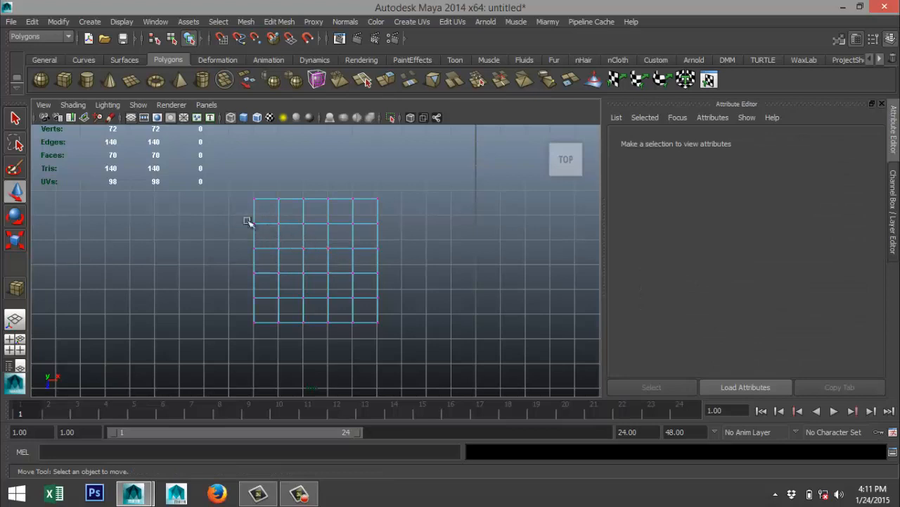
pyautogui.moveTo(225, 213); pyautogui.dragTo(412, 308)
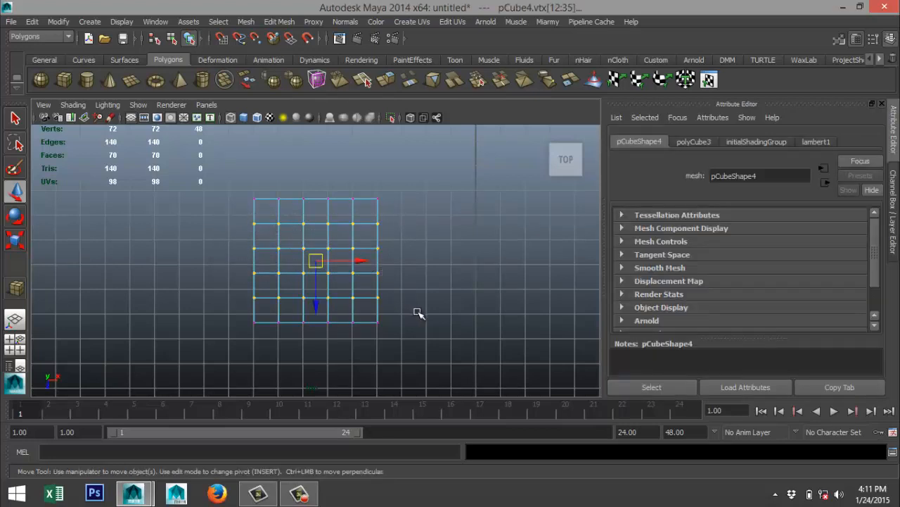
pyautogui.moveTo(270, 180); pyautogui.dragTo(361, 344)
pyautogui.keyDown('shift'); pyautogui.moveTo(276, 212); pyautogui.dragTo(363, 305); pyautogui.keyUp('shift')
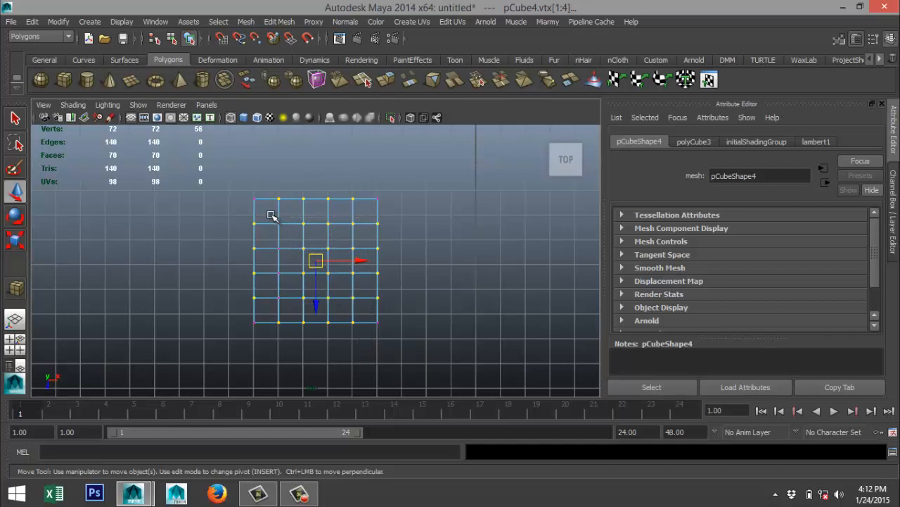
pyautogui.keyDown('shift'); pyautogui.moveTo(265, 209); pyautogui.dragTo(290, 307); pyautogui.keyUp('shift')
pyautogui.press('r')
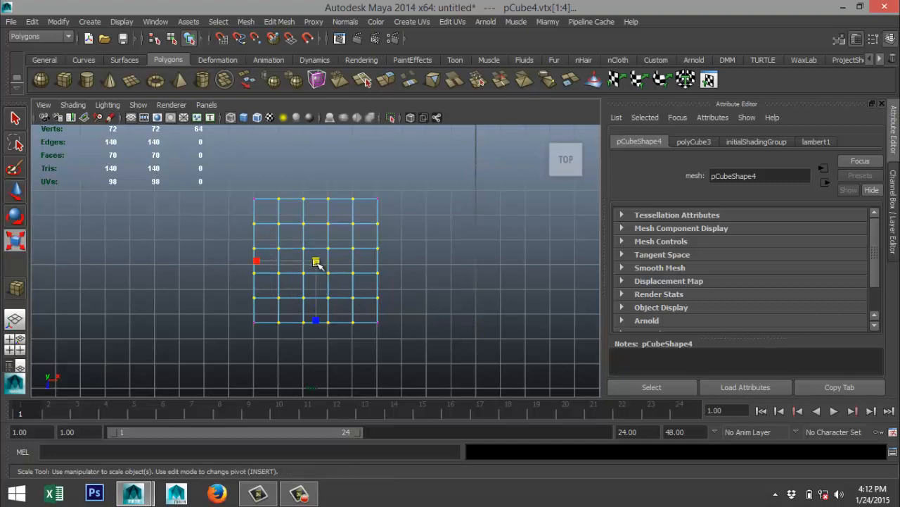
pyautogui.moveTo(314, 261); pyautogui.dragTo(295, 263)
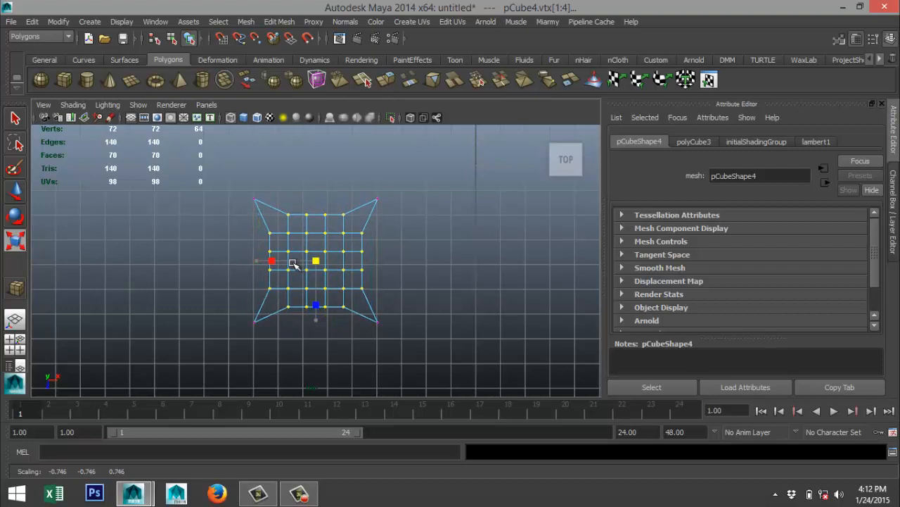
pyautogui.moveTo(292, 262); pyautogui.dragTo(294, 263)
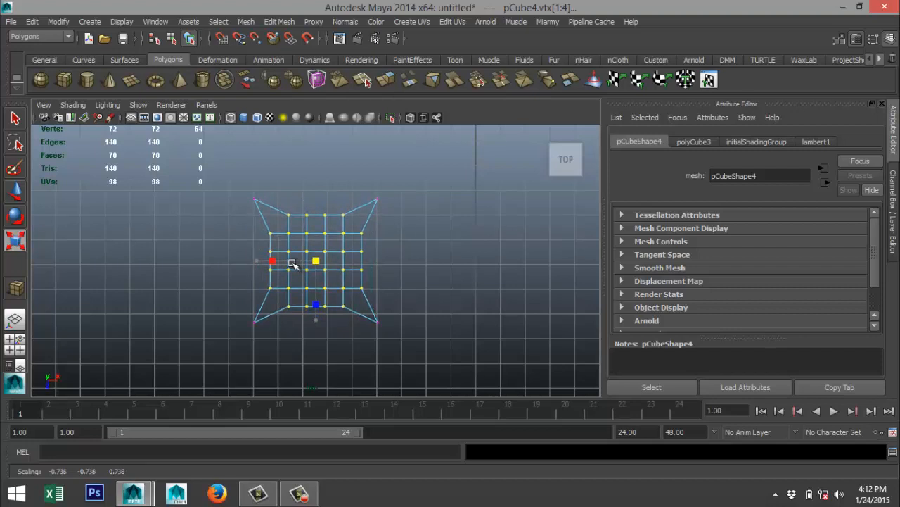
# Insert one edge loop around the middle of the collar piece's side faces, using the equal distance from edge option.
pyautogui.click(15, 345)
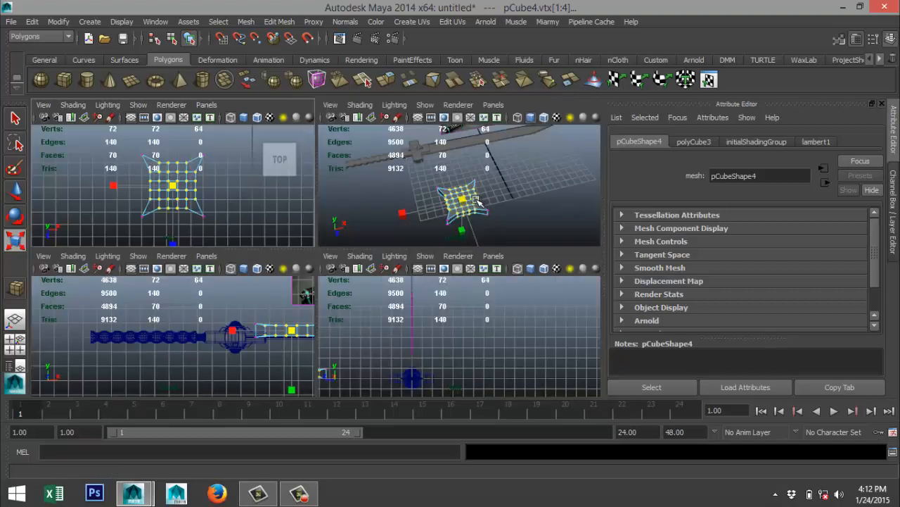
pyautogui.press('space')
pyautogui.keyDown('alt'); pyautogui.moveTo(417, 320); pyautogui.dragTo(406, 301); pyautogui.keyUp('alt')
pyautogui.click(449, 322)
pyautogui.keyDown('alt'); pyautogui.moveTo(406, 301); pyautogui.dragTo(435, 291, button='middle'); pyautogui.keyUp('alt')
pyautogui.scroll(5, 430, 316)
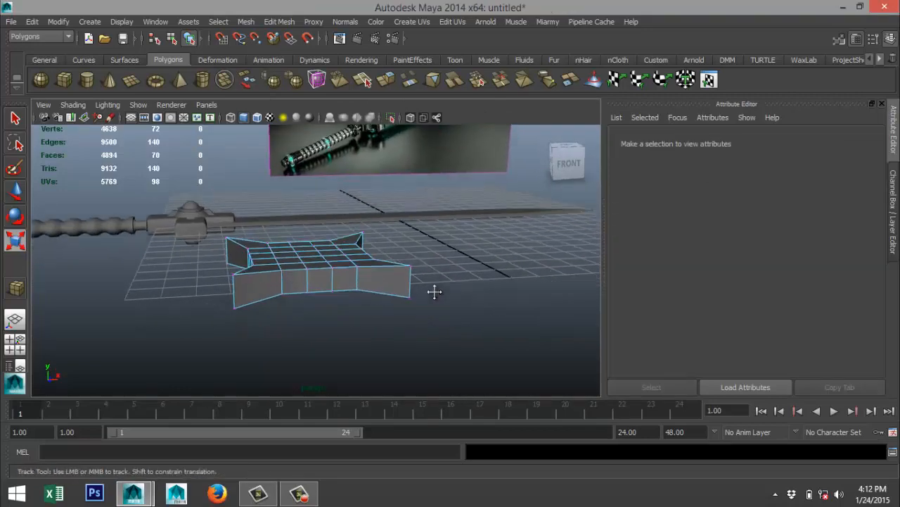
pyautogui.click(280, 22)
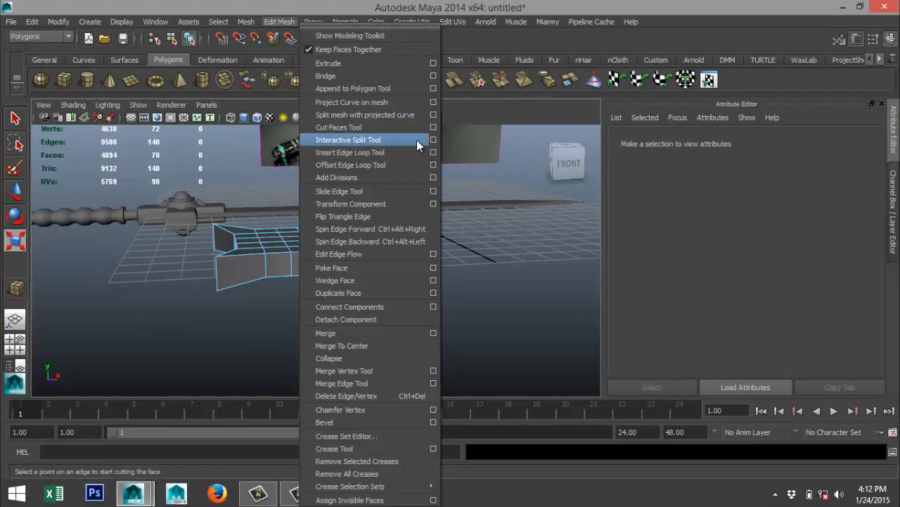
pyautogui.click(434, 153)
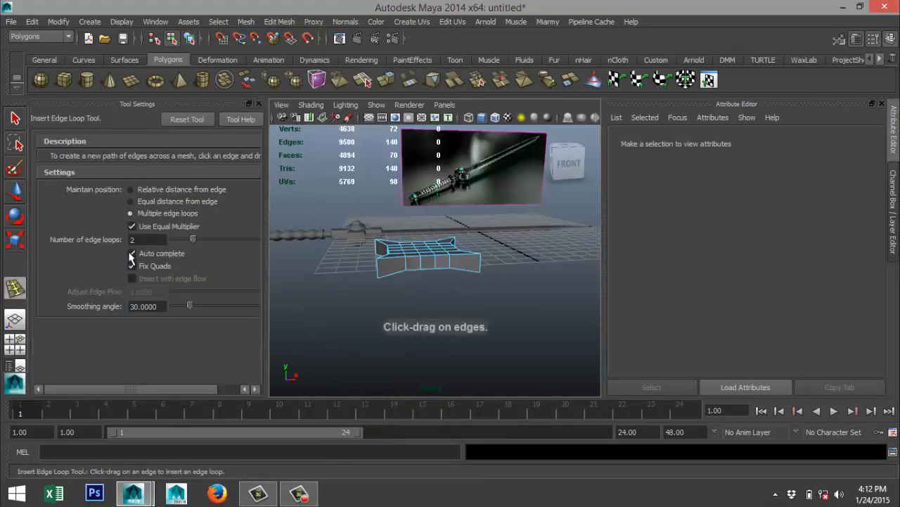
pyautogui.click(130, 202)
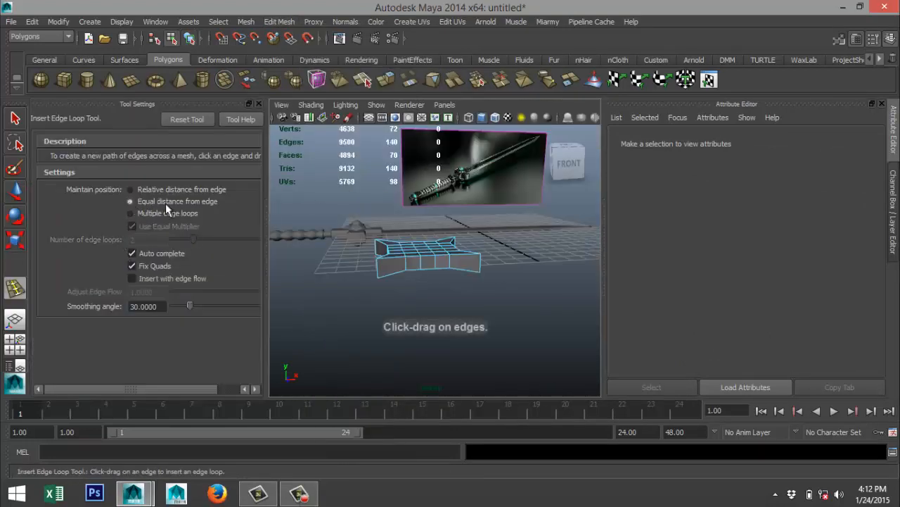
pyautogui.click(258, 105)
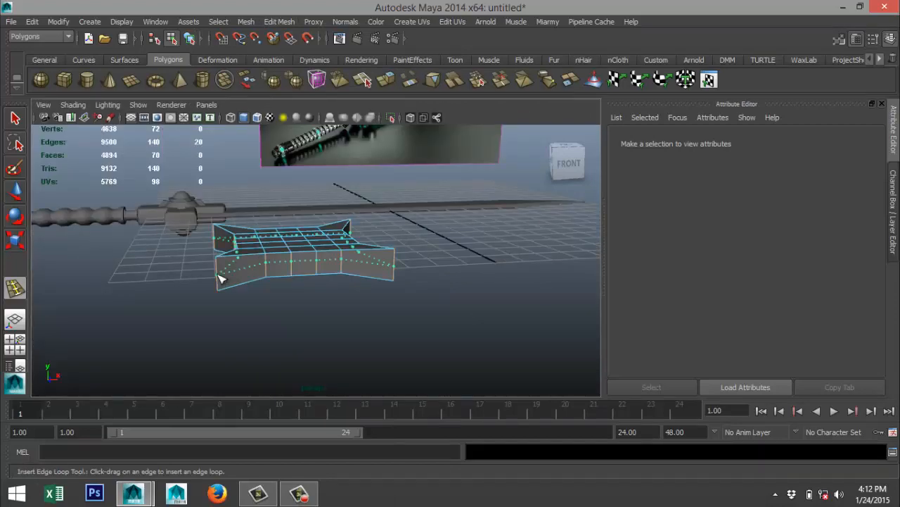
pyautogui.moveTo(219, 279); pyautogui.dragTo(215, 280)
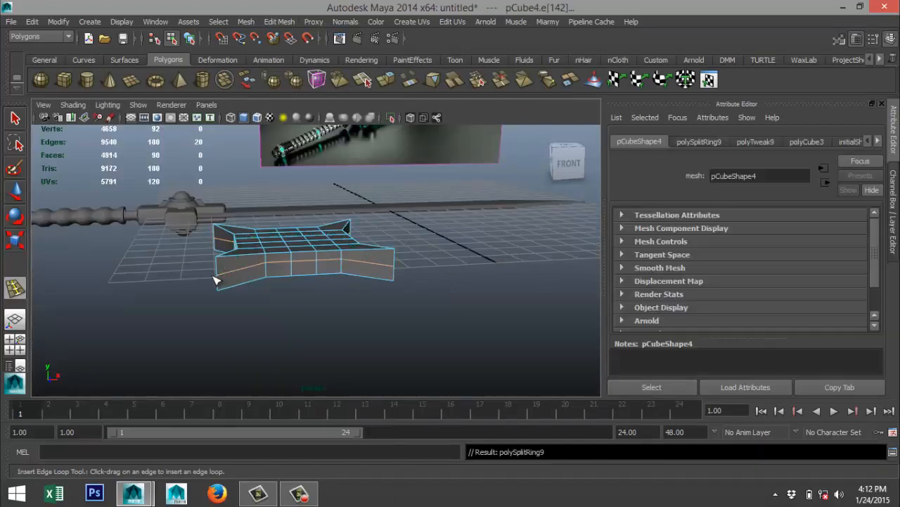
# In the front view, move the new side edge loop down slightly to about Y 0.429, centring it in the piece's thickness.
pyautogui.click(14, 344)
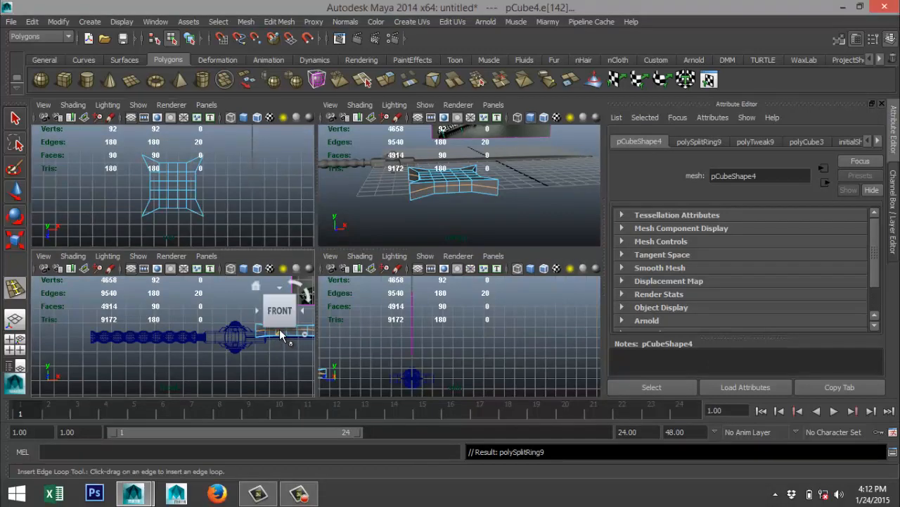
pyautogui.press('space')
pyautogui.press('f')
pyautogui.scroll(-4, 381, 323)
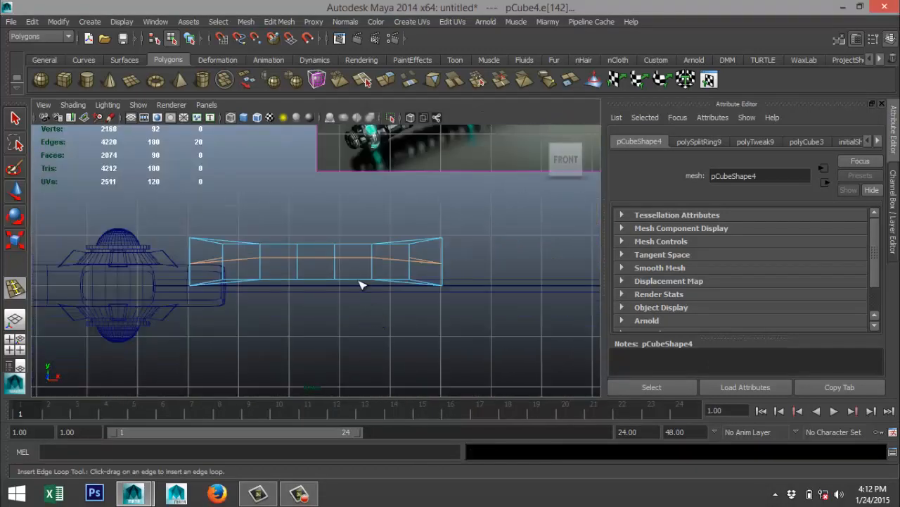
pyautogui.press('q')
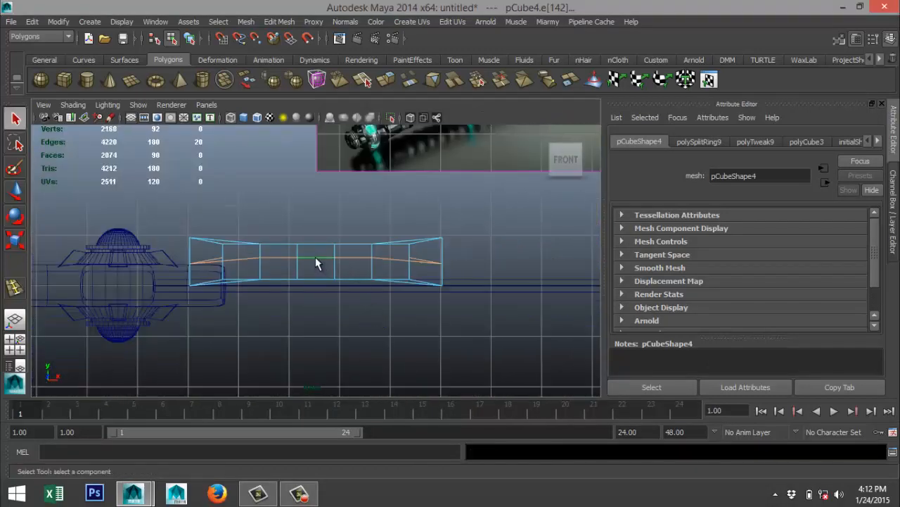
pyautogui.press('w')
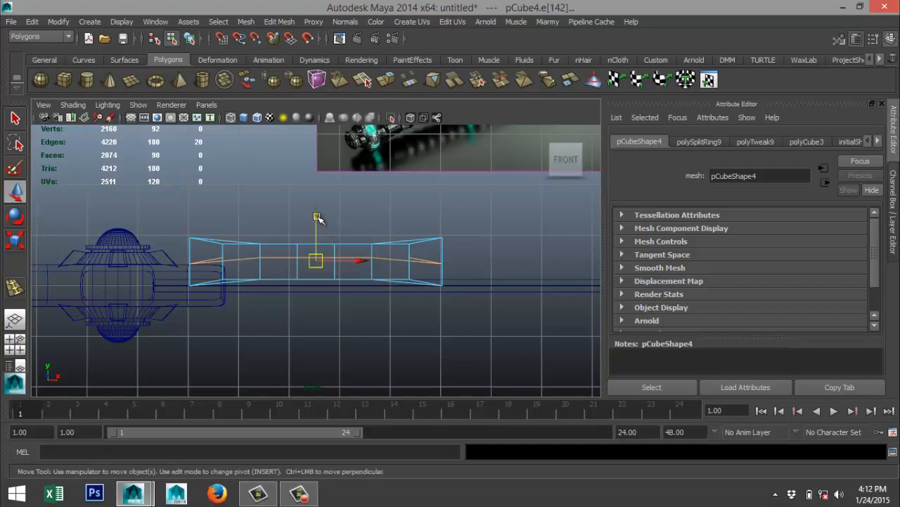
pyautogui.moveTo(316, 218); pyautogui.dragTo(317, 220)
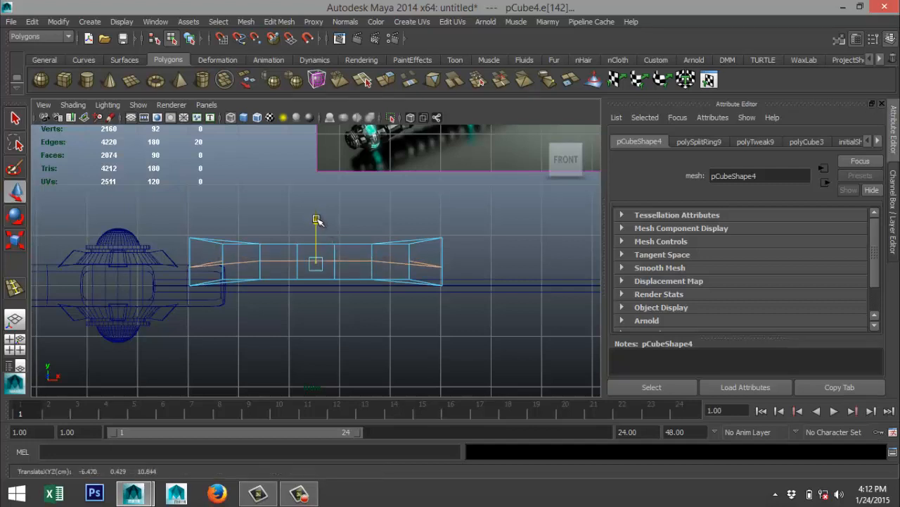
# In the perspective view, scale the side edge loop outward so the collar piece's sides bulge to a ridge.
pyautogui.click(15, 344)
pyautogui.press('space')
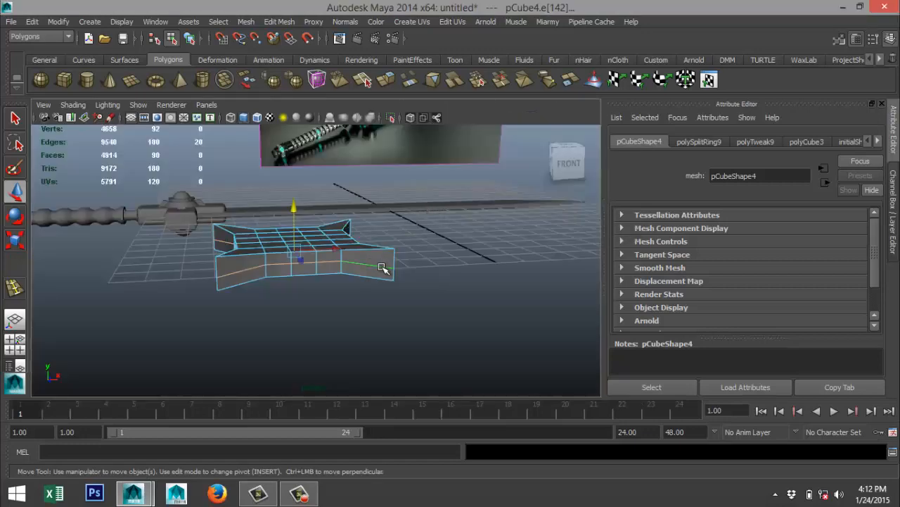
pyautogui.keyDown('alt'); pyautogui.moveTo(380, 264); pyautogui.dragTo(420, 277); pyautogui.keyUp('alt')
pyautogui.press('r')
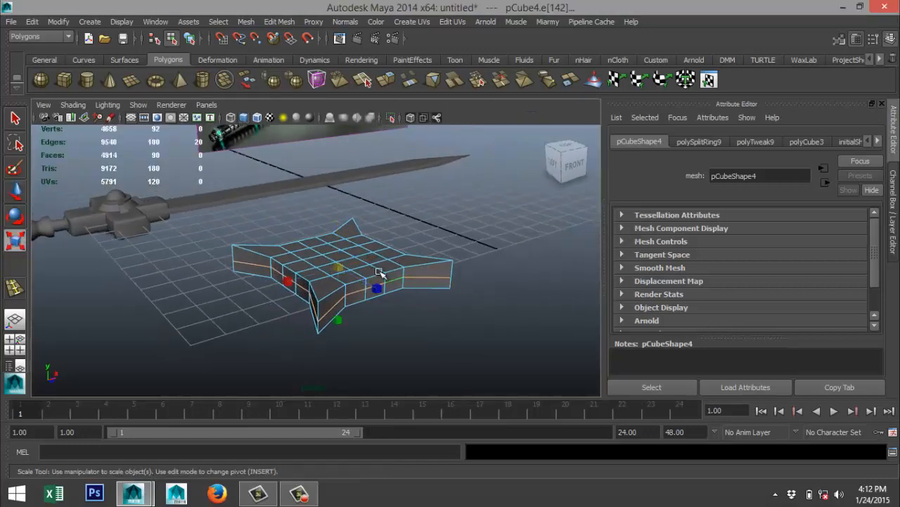
pyautogui.moveTo(342, 268); pyautogui.dragTo(354, 268)
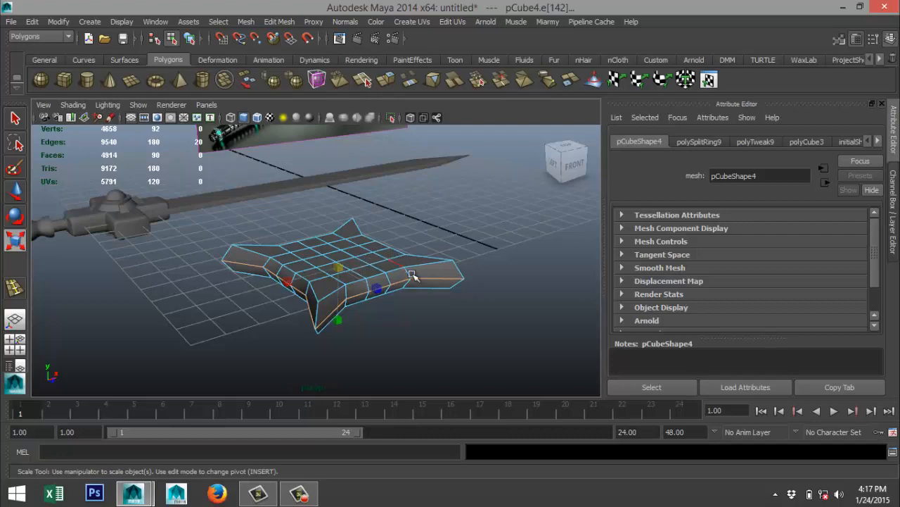
pyautogui.keyDown('alt'); pyautogui.moveTo(430, 309); pyautogui.dragTo(414, 299); pyautogui.keyUp('alt')
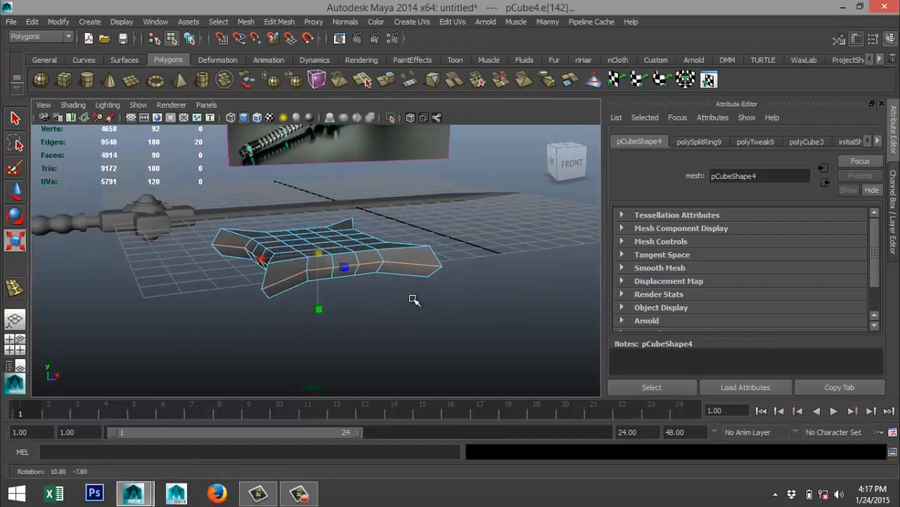
pyautogui.scroll(3, 432, 302)
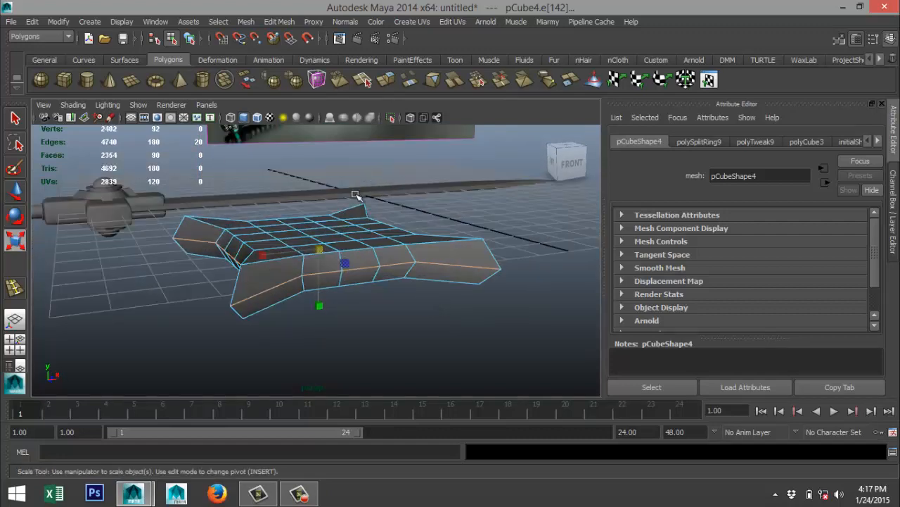
# Select the central three-by-three block of faces on the collar piece's upper side.
pyautogui.keyDown('alt'); pyautogui.moveTo(355, 194); pyautogui.dragTo(367, 218); pyautogui.keyUp('alt')
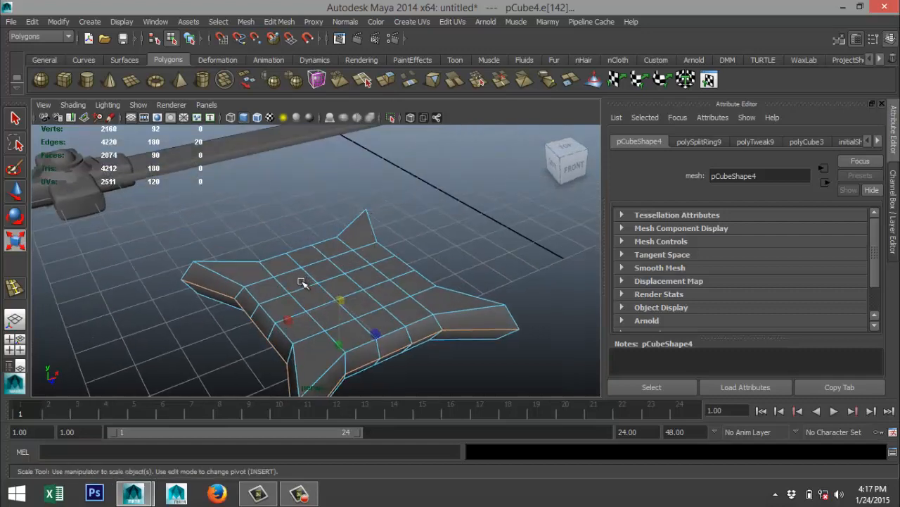
pyautogui.moveTo(301, 219); pyautogui.dragTo(301, 239, button='right')
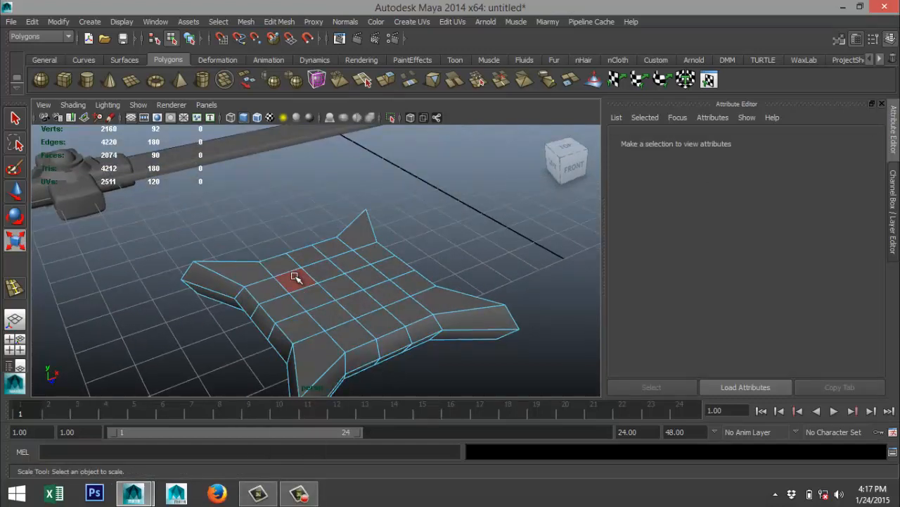
pyautogui.click(297, 277)
pyautogui.keyDown('shift'); pyautogui.click(321, 275); pyautogui.keyUp('shift')
pyautogui.keyDown('shift'); pyautogui.click(345, 266); pyautogui.keyUp('shift')
pyautogui.keyDown('shift'); pyautogui.click(363, 272); pyautogui.keyUp('shift')
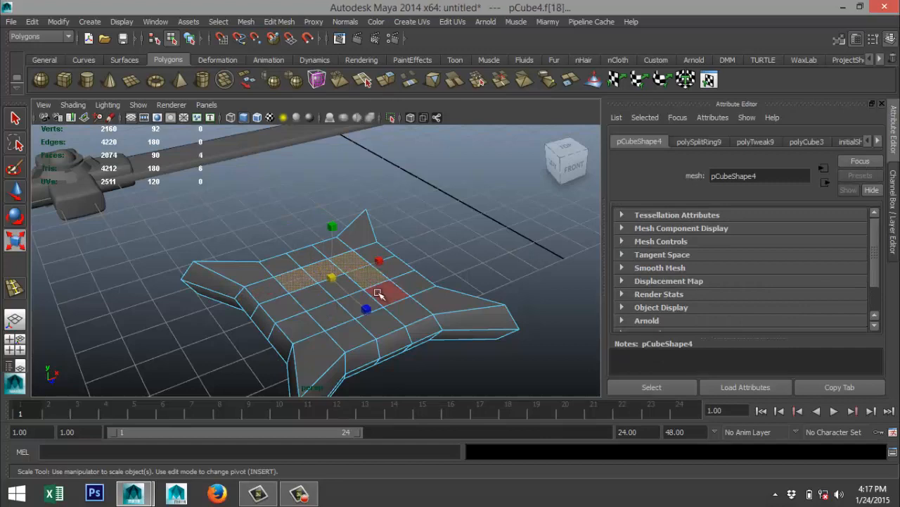
pyautogui.keyDown('shift'); pyautogui.click(379, 294); pyautogui.keyUp('shift')
pyautogui.keyDown('shift'); pyautogui.click(320, 300); pyautogui.keyUp('shift')
pyautogui.keyDown('shift'); pyautogui.click(333, 314); pyautogui.keyUp('shift')
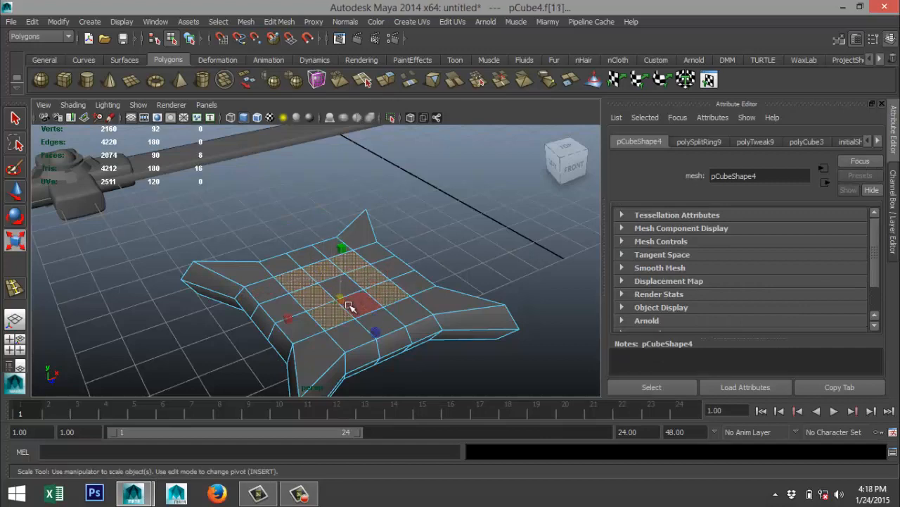
pyautogui.keyDown('shift'); pyautogui.click(360, 303); pyautogui.keyUp('shift')
pyautogui.keyDown('shift'); pyautogui.click(344, 287); pyautogui.keyUp('shift')
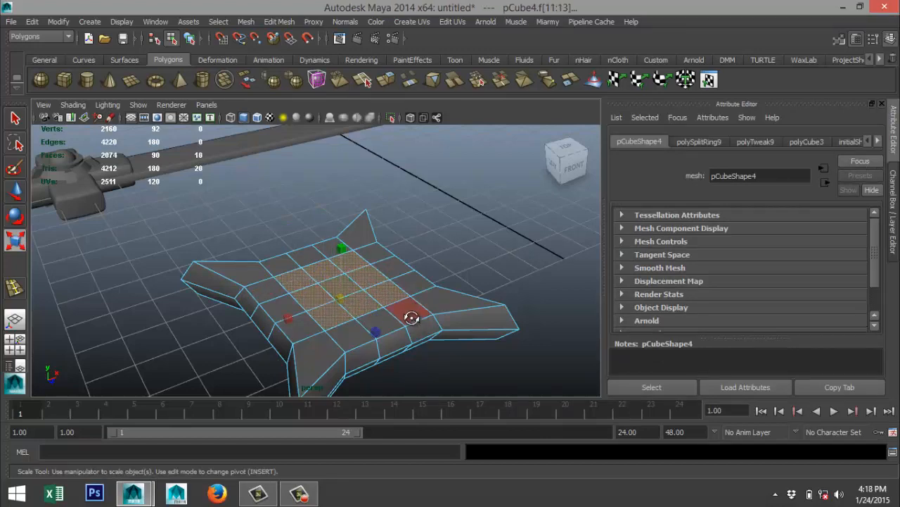
# Add the matching central three-by-three faces on the underside to the selection and scale both blocks inward vertically.
pyautogui.keyDown('alt'); pyautogui.moveTo(412, 317); pyautogui.dragTo(348, 207); pyautogui.keyUp('alt')
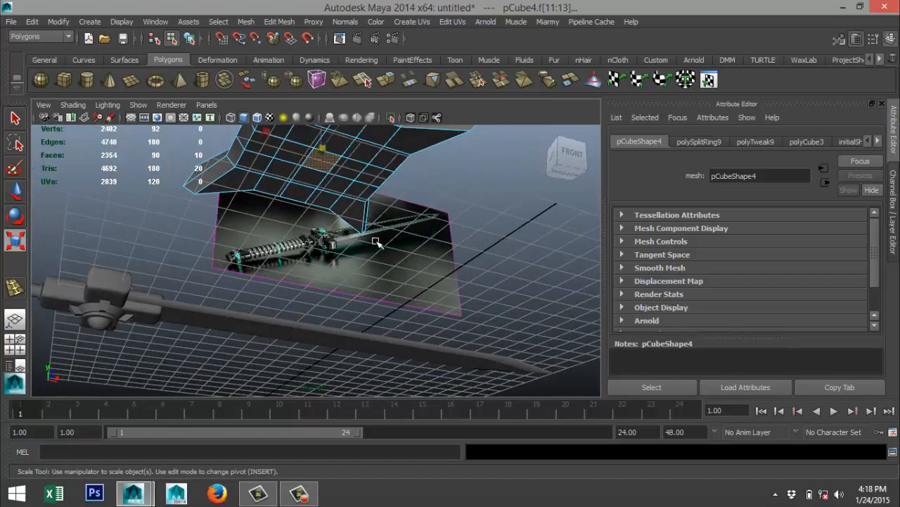
pyautogui.keyDown('shift'); pyautogui.click(302, 141); pyautogui.keyUp('shift')
pyautogui.keyDown('shift'); pyautogui.click(294, 154); pyautogui.keyUp('shift')
pyautogui.keyDown('shift'); pyautogui.click(283, 170); pyautogui.keyUp('shift')
pyautogui.keyDown('shift'); pyautogui.click(308, 179); pyautogui.keyUp('shift')
pyautogui.keyDown('shift'); pyautogui.click(334, 185); pyautogui.keyUp('shift')
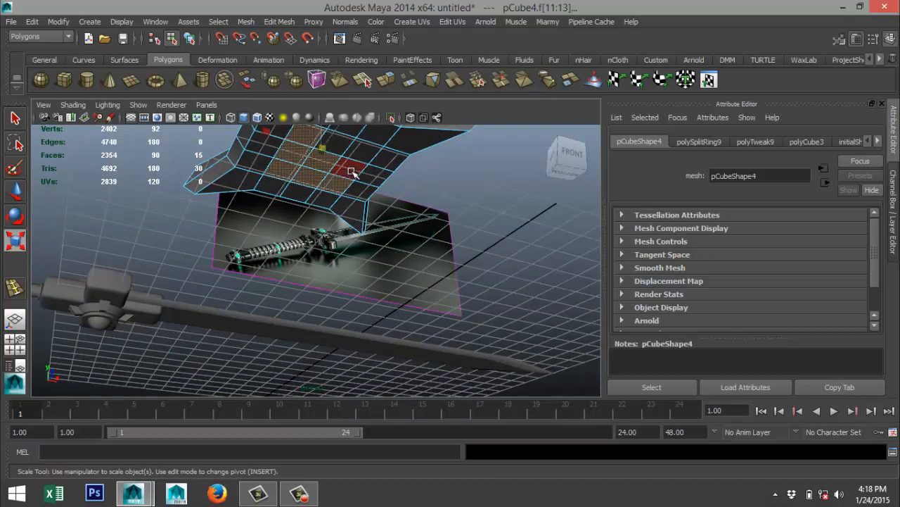
pyautogui.keyDown('shift'); pyautogui.click(351, 171); pyautogui.keyUp('shift')
pyautogui.keyDown('shift'); pyautogui.click(361, 152); pyautogui.keyUp('shift')
pyautogui.keyDown('shift'); pyautogui.click(337, 146); pyautogui.keyUp('shift')
pyautogui.keyDown('shift'); pyautogui.click(335, 141); pyautogui.keyUp('shift')
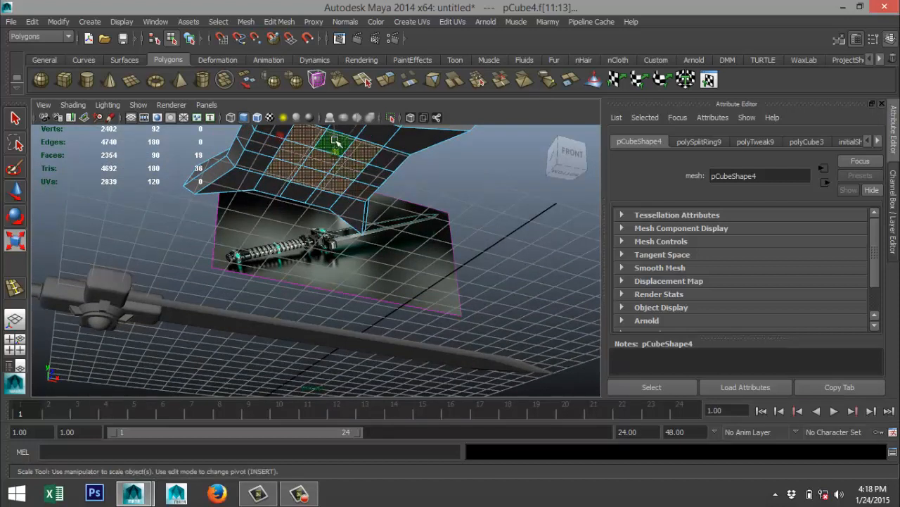
pyautogui.keyDown('alt'); pyautogui.moveTo(400, 181); pyautogui.dragTo(339, 283); pyautogui.keyUp('alt')
pyautogui.keyDown('alt'); pyautogui.moveTo(438, 298); pyautogui.dragTo(452, 267); pyautogui.keyUp('alt')
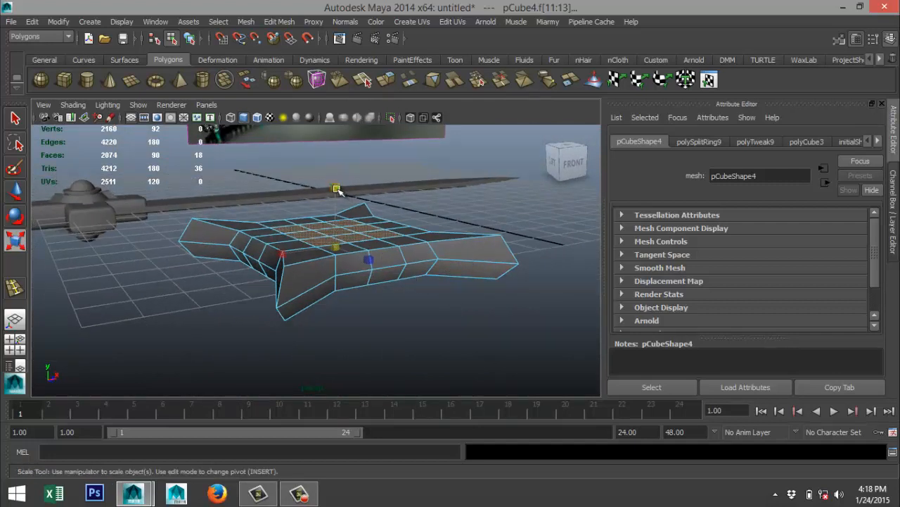
pyautogui.moveTo(337, 188); pyautogui.dragTo(338, 209)
pyautogui.keyDown('alt'); pyautogui.moveTo(382, 271); pyautogui.dragTo(427, 267); pyautogui.keyUp('alt')
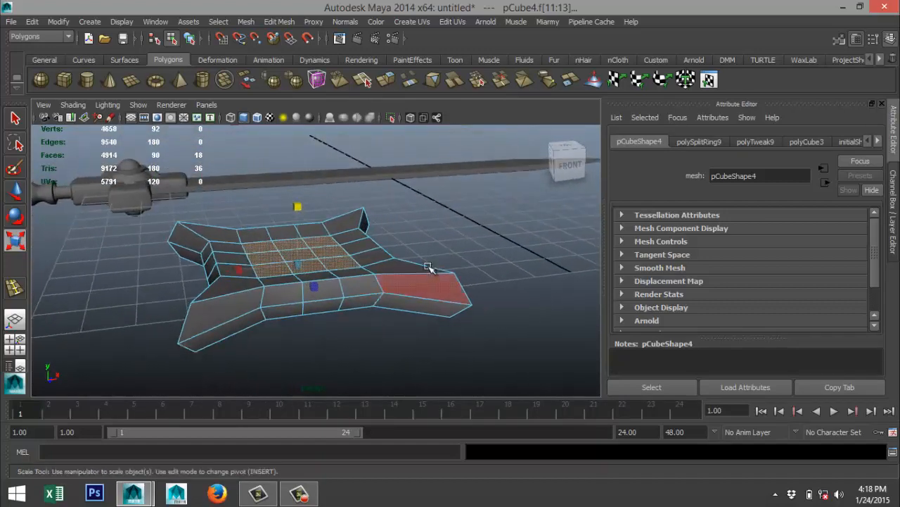
# Return to object mode, select the whole collar piece and turn on its smooth mesh preview.
pyautogui.click(461, 242)
pyautogui.moveTo(401, 290); pyautogui.dragTo(458, 187, button='right')
pyautogui.click(399, 275)
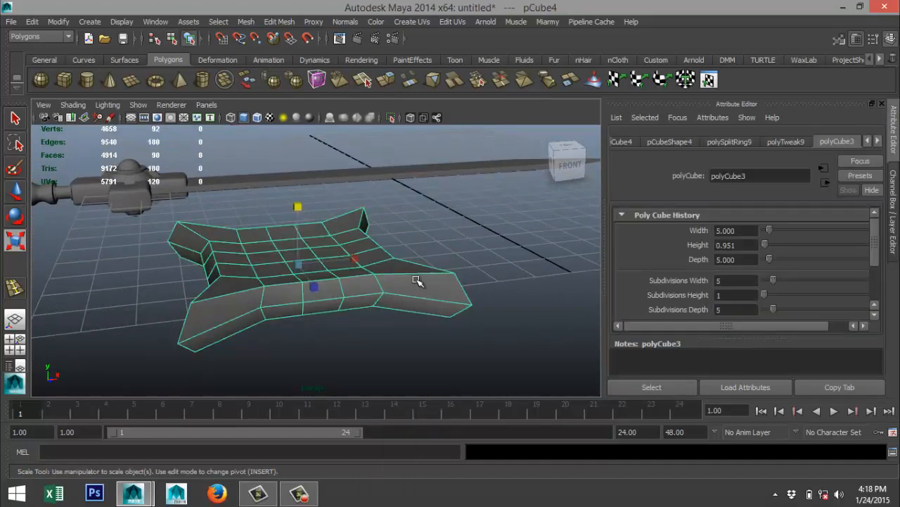
pyautogui.press('3')
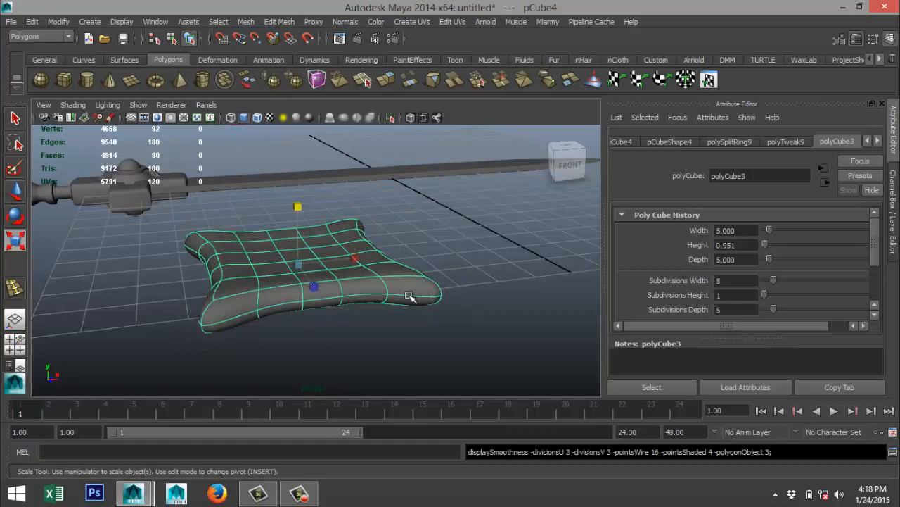
pyautogui.moveTo(410, 296)
pyautogui.keyDown('alt'); pyautogui.mouseDown()
pyautogui.moveTo(431, 302)
pyautogui.moveTo(428, 291)
pyautogui.moveTo(407, 291)
pyautogui.mouseUp(); pyautogui.keyUp('alt')
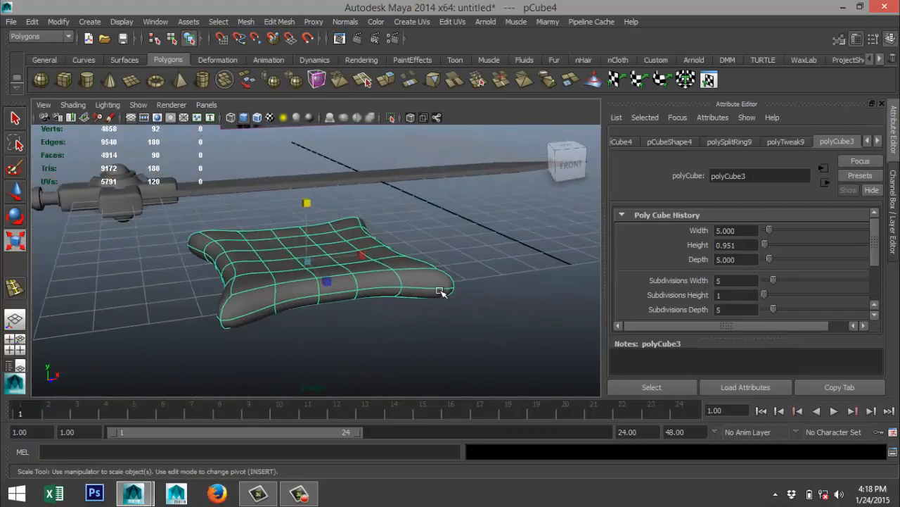
# Rotate the collar piece upright and set its Z rotation to exactly -90.
pyautogui.press('e')
pyautogui.moveTo(271, 219); pyautogui.dragTo(359, 212)
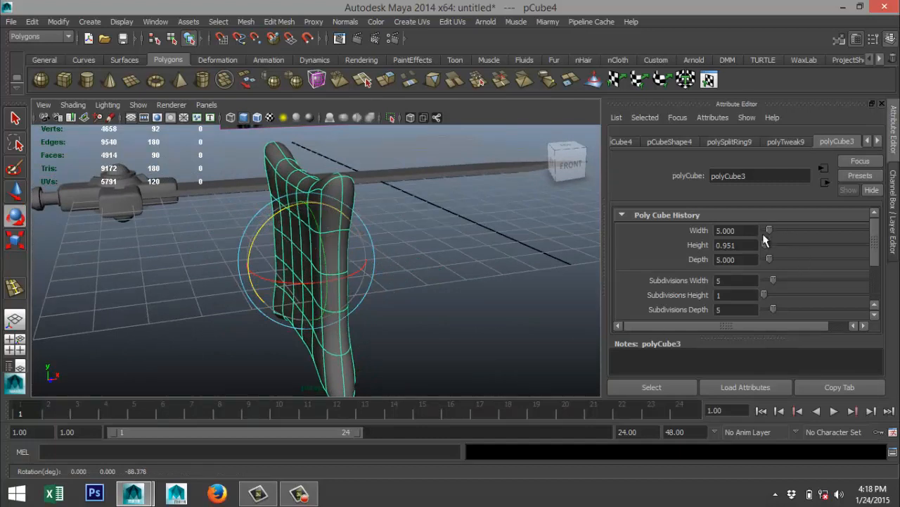
pyautogui.click(868, 142)
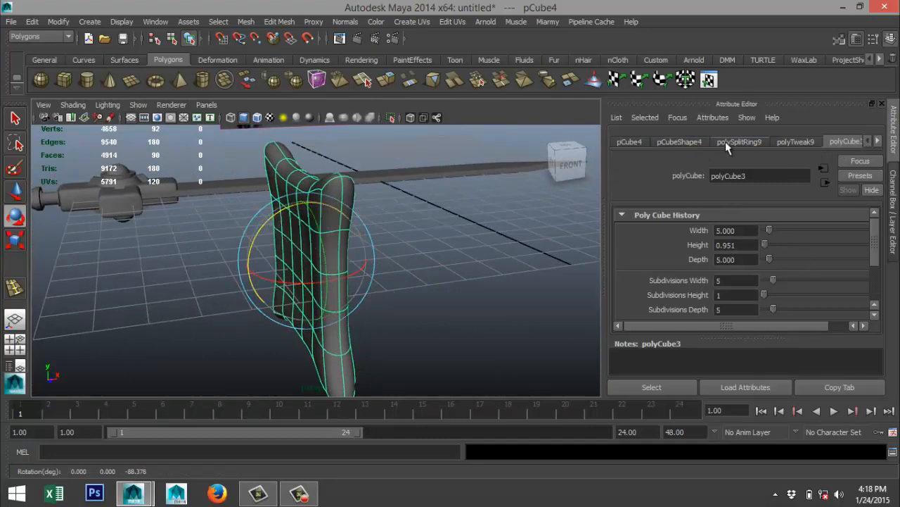
pyautogui.click(691, 141)
pyautogui.click(641, 141)
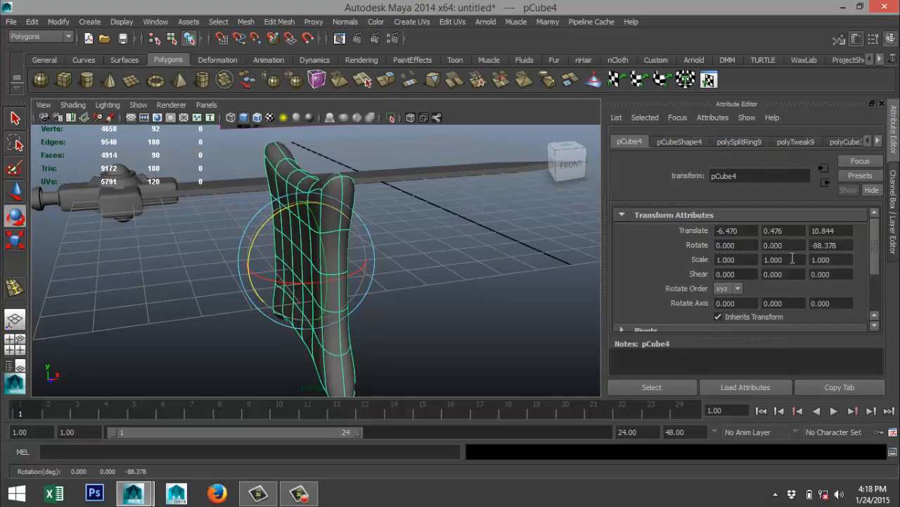
pyautogui.click(847, 246)
pyautogui.press('Return')
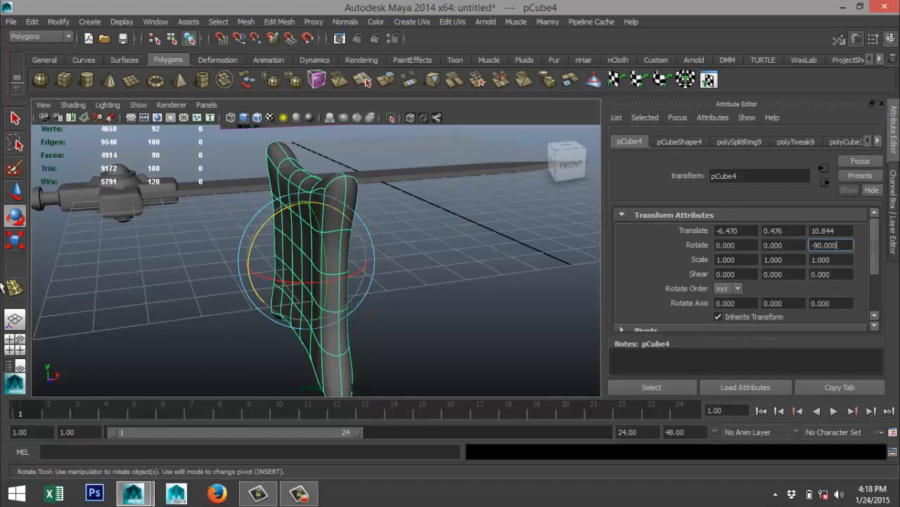
# In the top view, move the collar piece onto the guard end of the handle, at about X -13.346 and Z 0.414.
pyautogui.click(15, 344)
pyautogui.press('space')
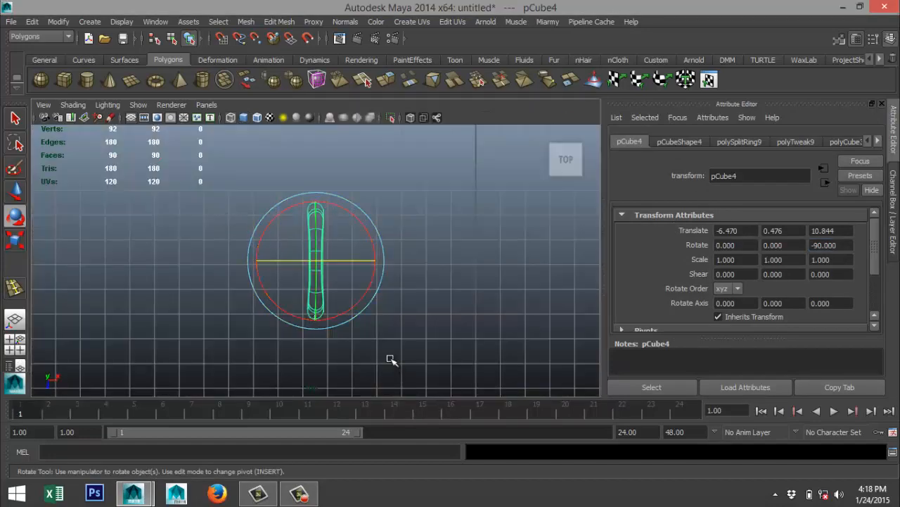
pyautogui.scroll(-4, 285, 332)
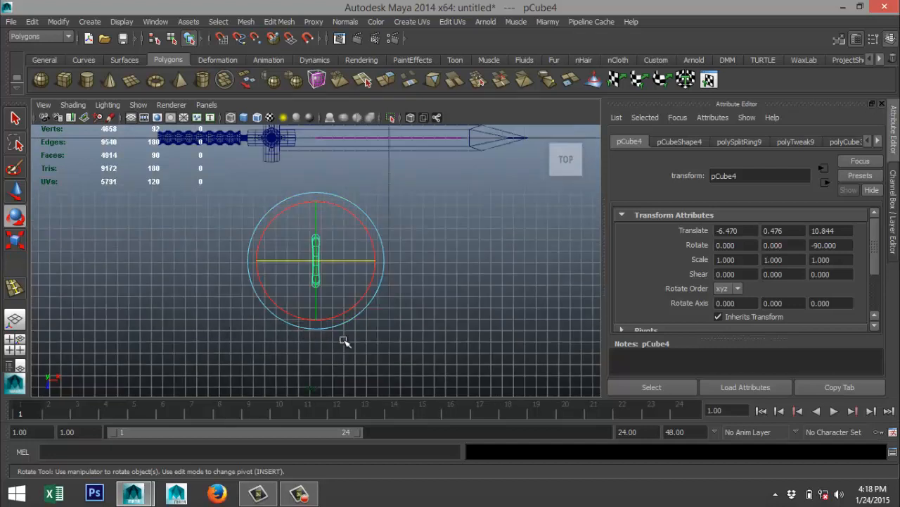
pyautogui.press('w')
pyautogui.moveTo(358, 257); pyautogui.dragTo(284, 261)
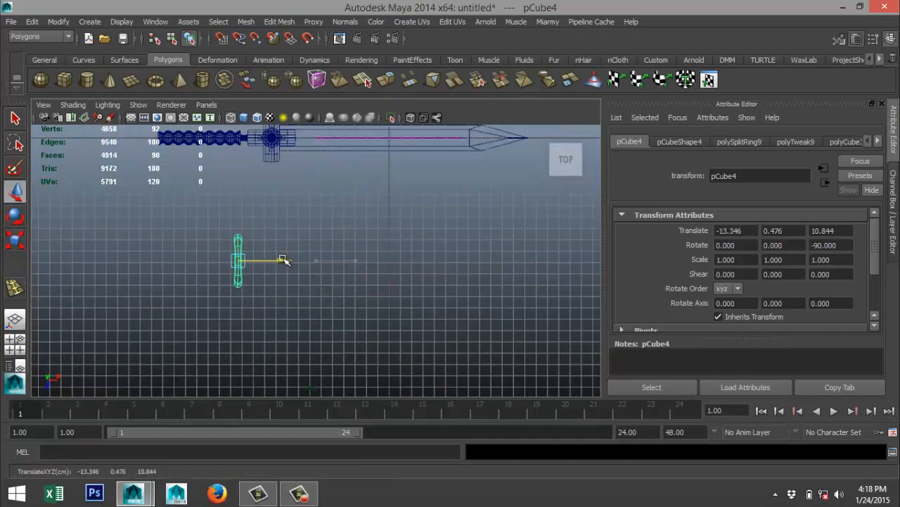
pyautogui.moveTo(239, 303); pyautogui.dragTo(238, 189)
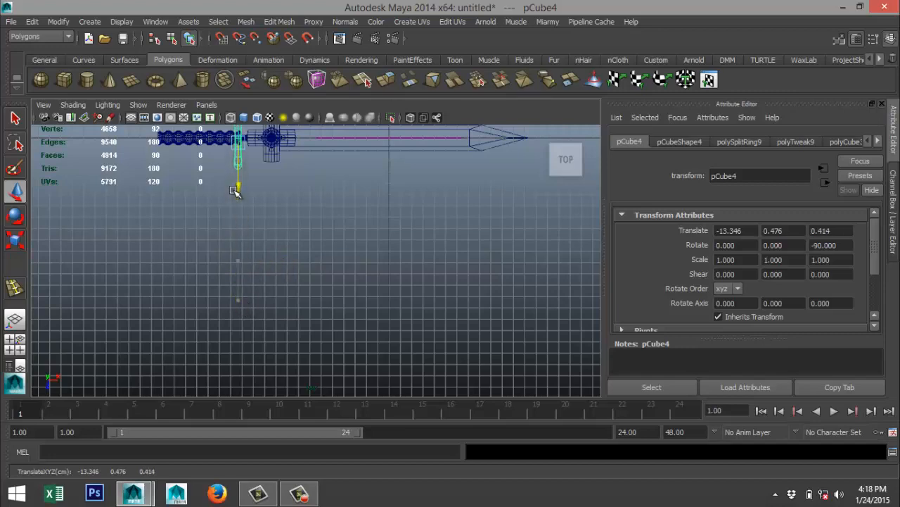
pyautogui.press('f')
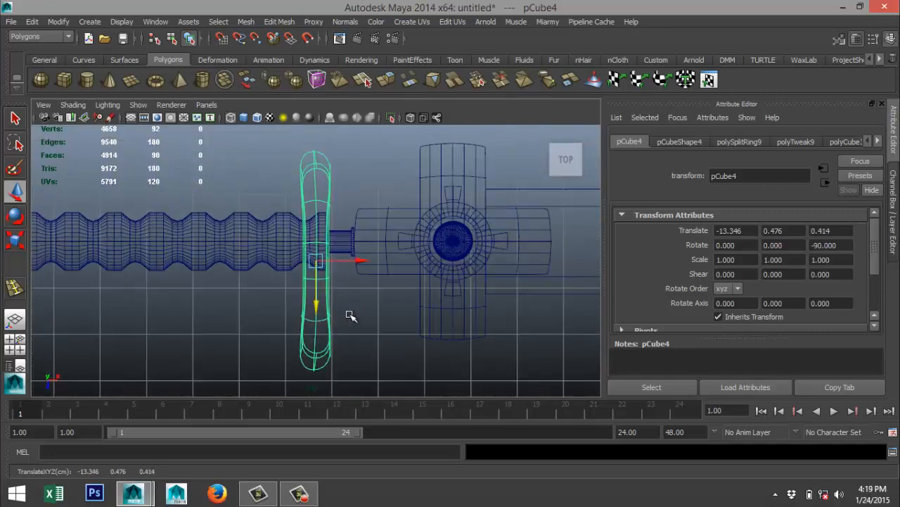
# Fine-tune the collar piece's position to about X -13.588 and Z 0.002, centring it across the handle.
pyautogui.moveTo(315, 304); pyautogui.dragTo(312, 288)
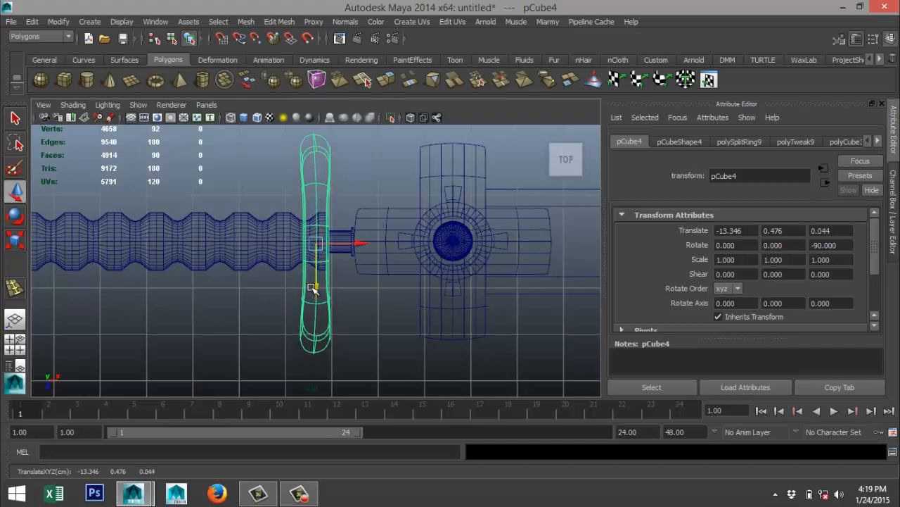
pyautogui.click(312, 291)
pyautogui.click(327, 304)
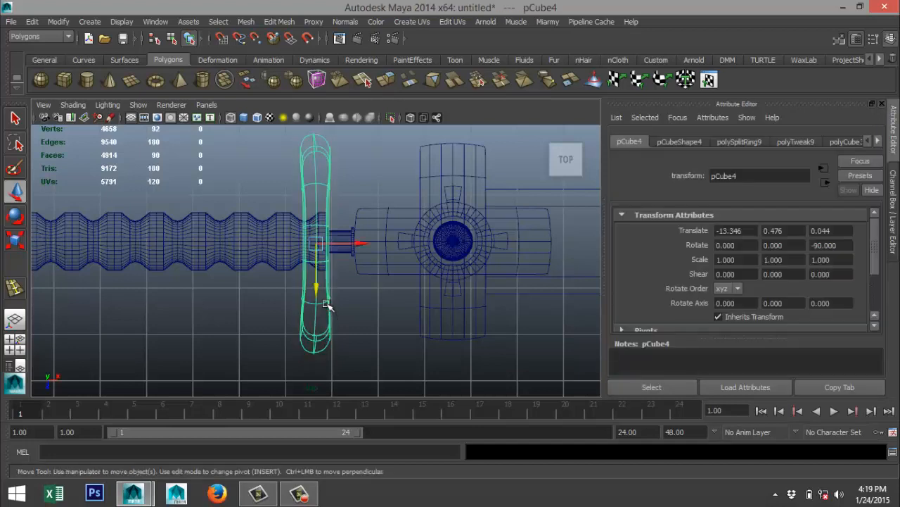
pyautogui.moveTo(315, 286); pyautogui.dragTo(314, 285)
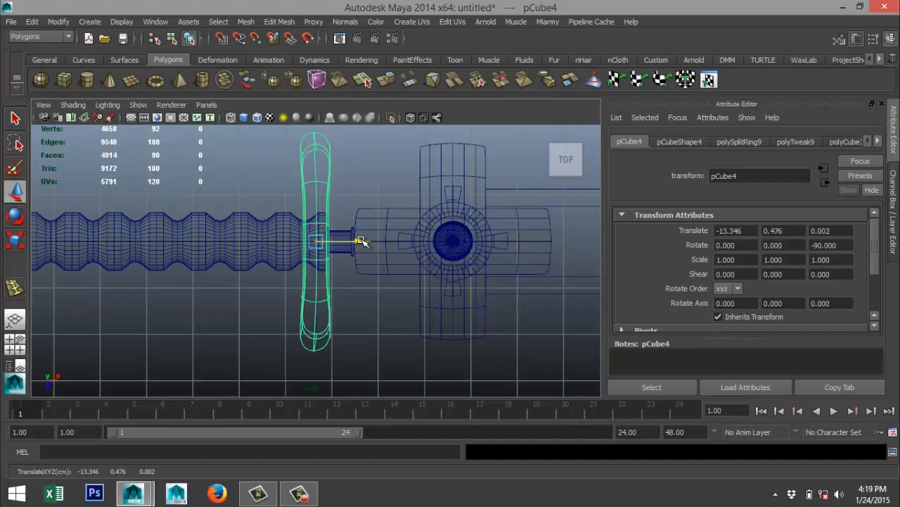
pyautogui.moveTo(361, 241); pyautogui.dragTo(352, 241)
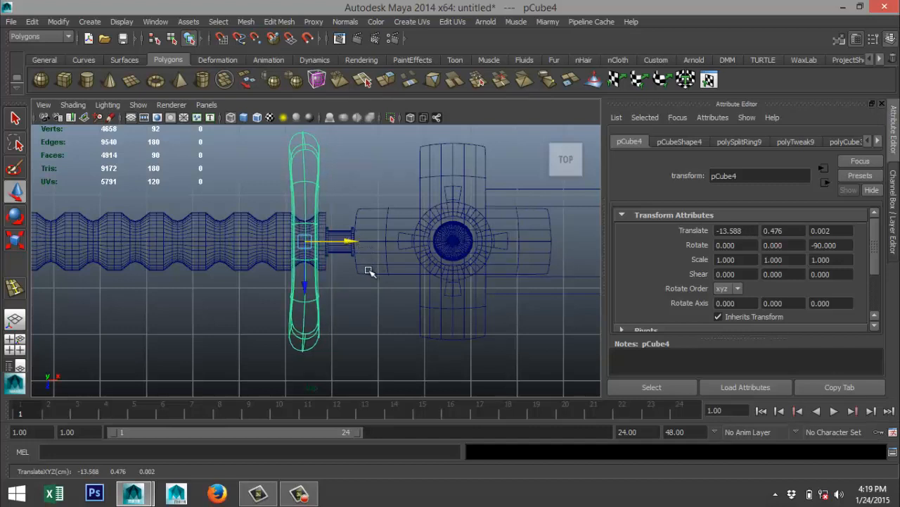
# Scale the collar piece down uniformly to about 0.792 and check its size in the perspective view.
pyautogui.press('r')
pyautogui.moveTo(303, 241); pyautogui.dragTo(260, 266)
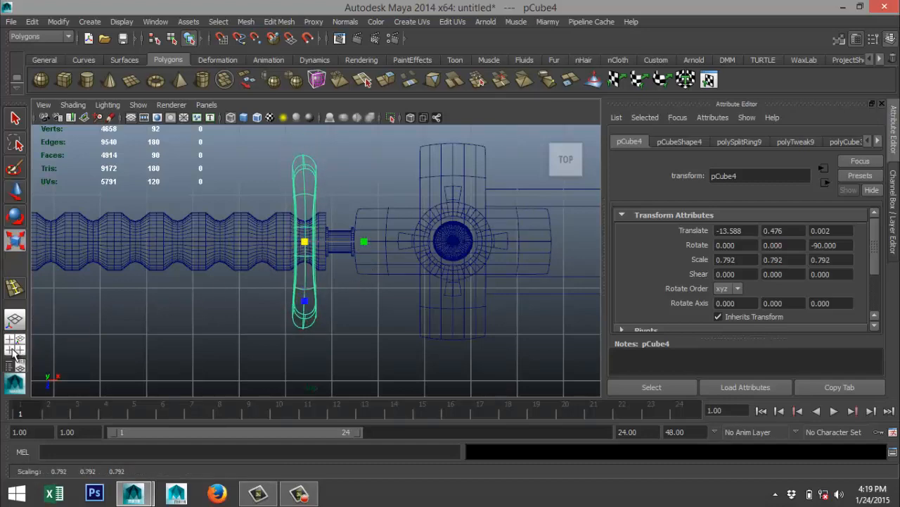
pyautogui.press('space')
pyautogui.press('space')
pyautogui.keyDown('alt'); pyautogui.moveTo(413, 192); pyautogui.dragTo(379, 288); pyautogui.keyUp('alt')
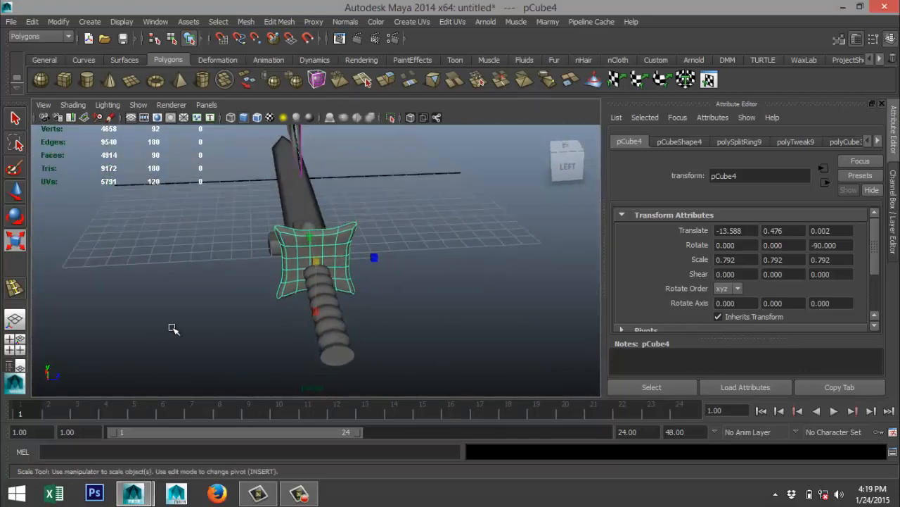
# In the side view, lower the collar piece to about Y 0.002 so it is centred vertically on the sword.
pyautogui.click(15, 344)
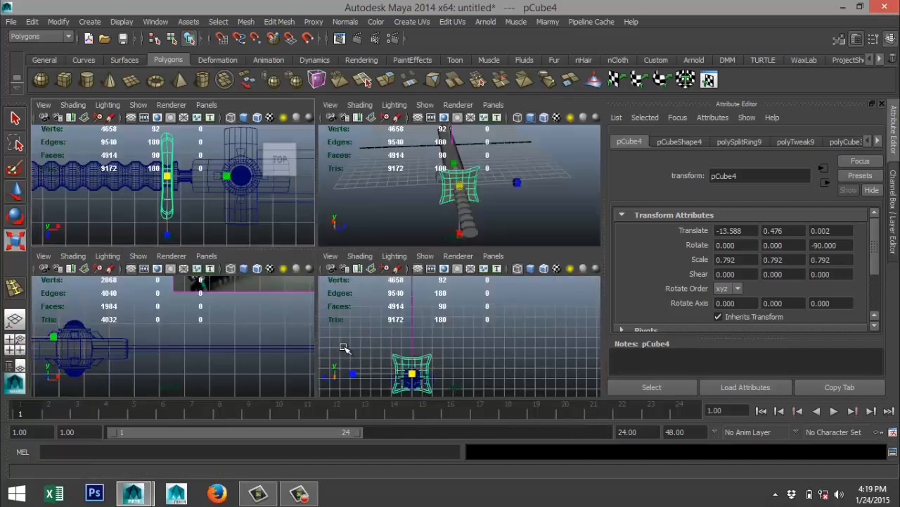
pyautogui.press('space')
pyautogui.press('f')
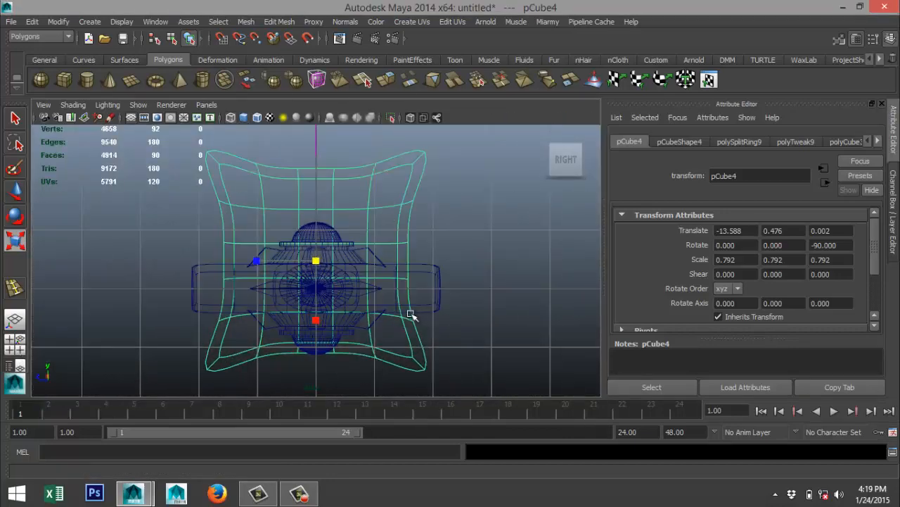
pyautogui.press('w')
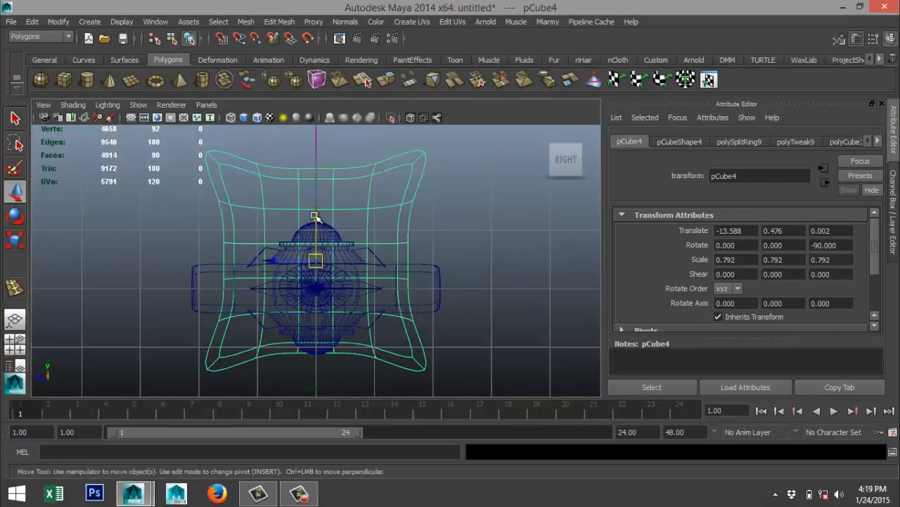
pyautogui.moveTo(314, 216); pyautogui.dragTo(316, 244)
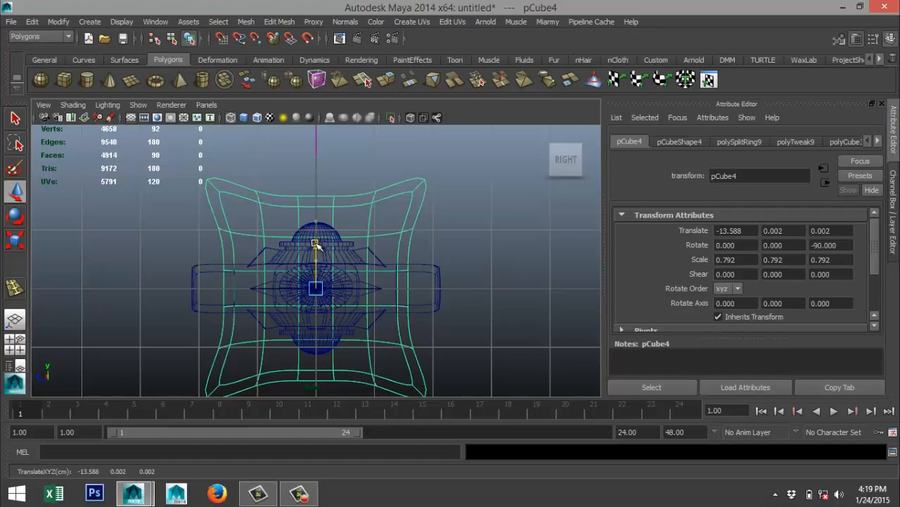
# In the perspective view, scale the collar piece down uniformly to about 0.348.
pyautogui.click(15, 343)
pyautogui.press('space')
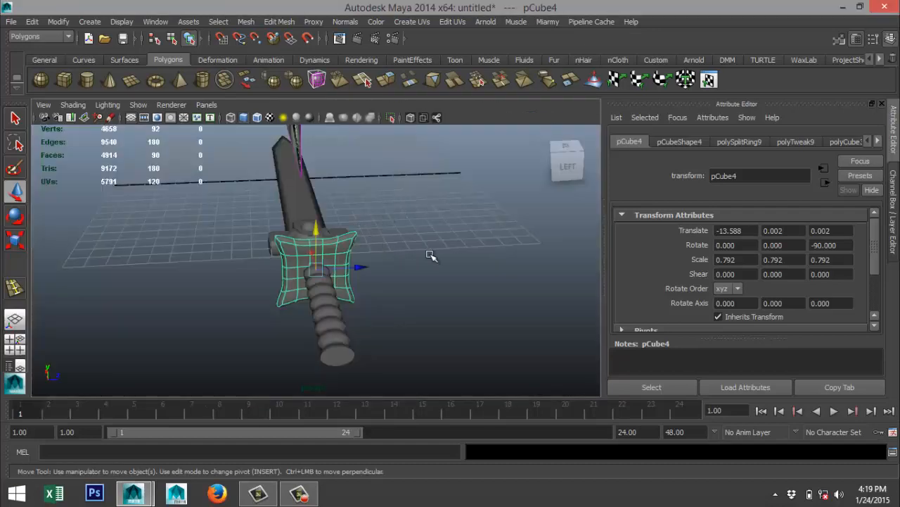
pyautogui.keyDown('alt'); pyautogui.moveTo(430, 255); pyautogui.dragTo(298, 244); pyautogui.keyUp('alt')
pyautogui.keyDown('alt'); pyautogui.moveTo(398, 243); pyautogui.dragTo(363, 273); pyautogui.keyUp('alt')
pyautogui.press('r')
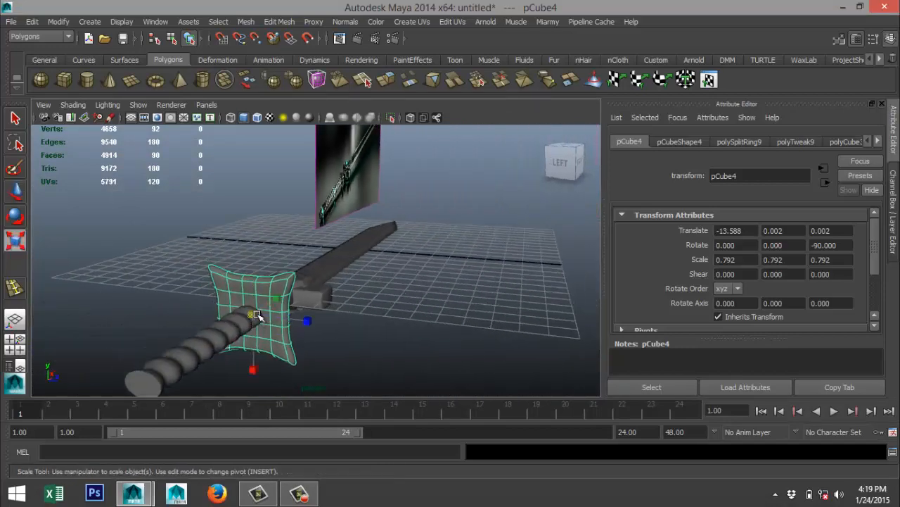
pyautogui.moveTo(254, 315); pyautogui.dragTo(209, 323)
# Examine the resized collar piece on the sword and compare the handle and its end with the reference image.
pyautogui.keyDown('alt'); pyautogui.moveTo(373, 339); pyautogui.dragTo(278, 345); pyautogui.keyUp('alt')
pyautogui.scroll(5, 270, 339)
pyautogui.keyDown('alt'); pyautogui.moveTo(197, 317); pyautogui.dragTo(350, 317, button='middle'); pyautogui.keyUp('alt')
pyautogui.scroll(-5, 326, 317)
pyautogui.scroll(5, 309, 316)
pyautogui.keyDown('alt'); pyautogui.moveTo(285, 314); pyautogui.dragTo(401, 267); pyautogui.keyUp('alt')
pyautogui.keyDown('alt'); pyautogui.moveTo(401, 267); pyautogui.dragTo(241, 321, button='middle'); pyautogui.keyUp('alt')
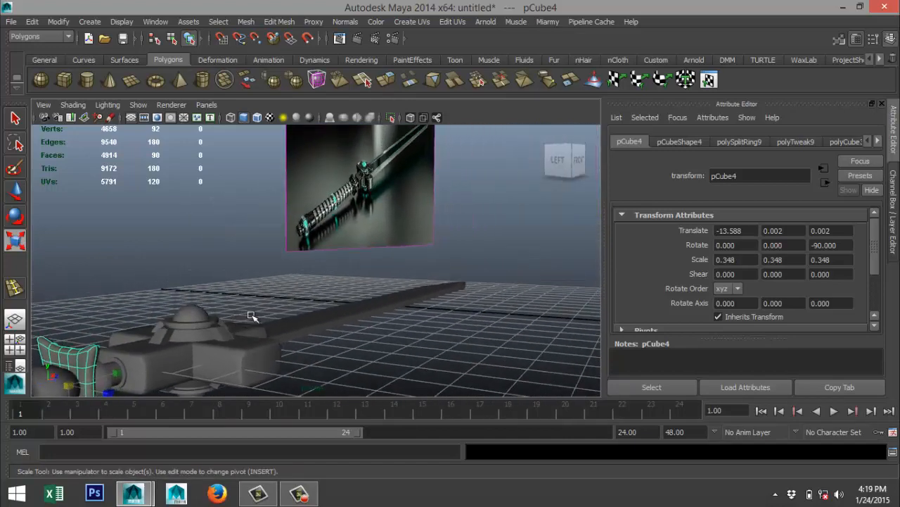
pyautogui.scroll(5, 267, 296)
pyautogui.keyDown('alt'); pyautogui.moveTo(314, 251); pyautogui.dragTo(394, 322, button='middle'); pyautogui.keyUp('alt')
pyautogui.scroll(3, 390, 314)
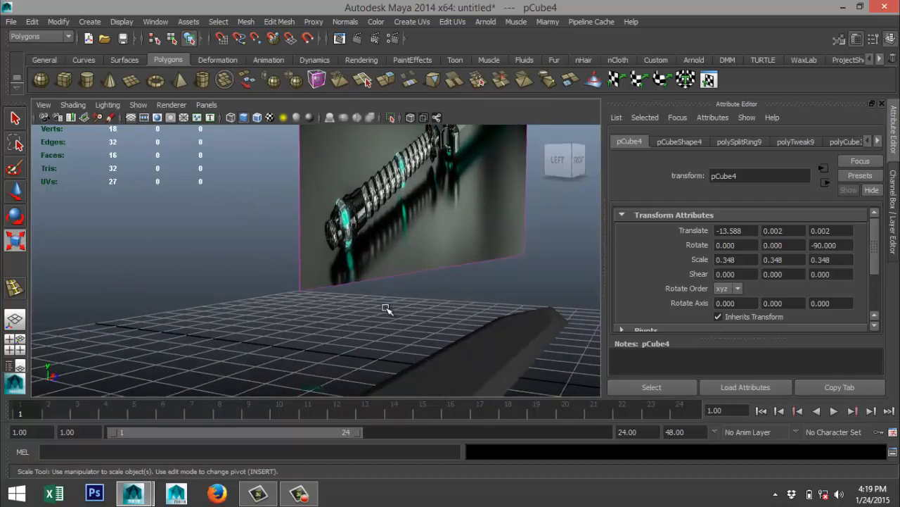
pyautogui.scroll(-6, 386, 307)
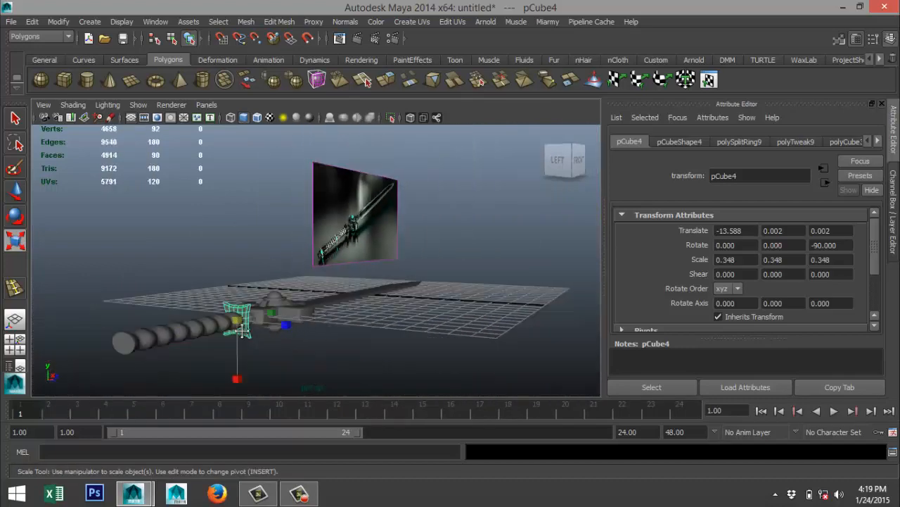
pyautogui.scroll(5, 325, 303)
pyautogui.keyDown('alt'); pyautogui.moveTo(275, 311); pyautogui.dragTo(333, 317); pyautogui.keyUp('alt')
pyautogui.click(366, 299)
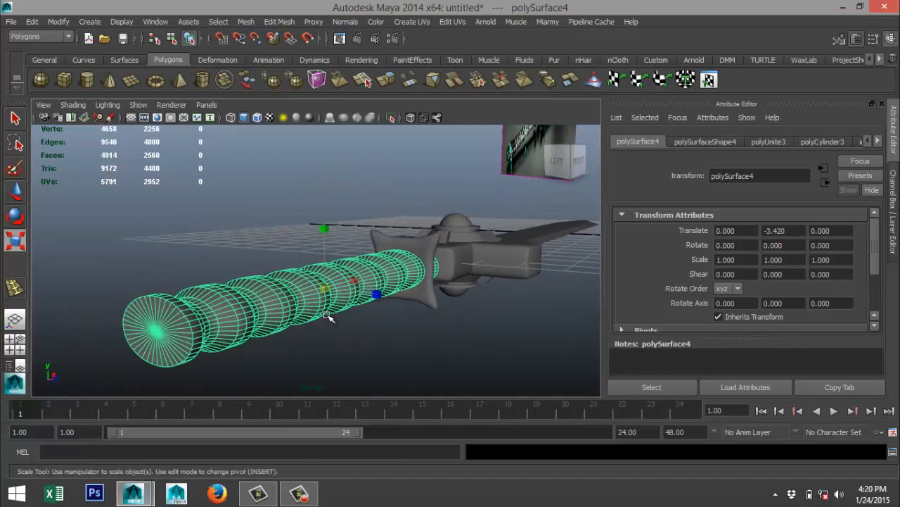
pyautogui.scroll(-3, 327, 318)
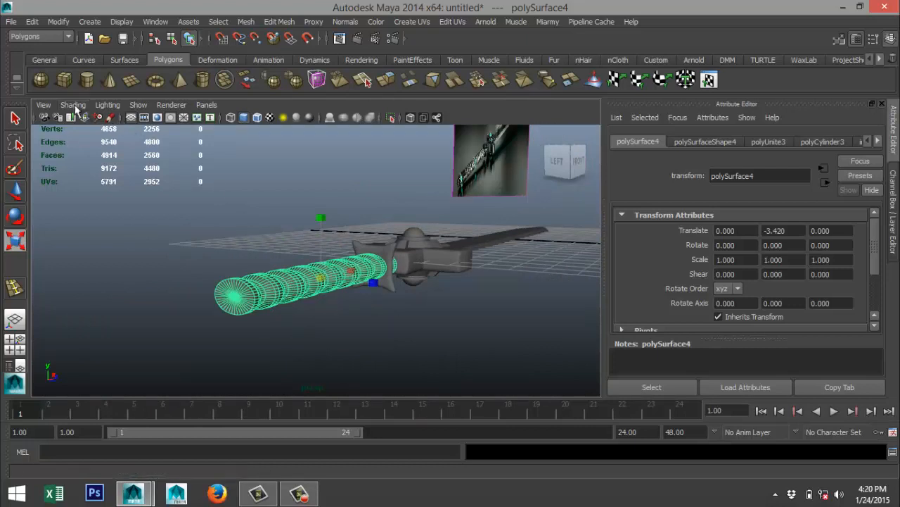
# Create a polygon sphere with a radius of about 1.651 on the grid in front of the sword.
pyautogui.click(41, 80)
pyautogui.keyDown('alt'); pyautogui.moveTo(281, 293); pyautogui.dragTo(328, 342); pyautogui.keyUp('alt')
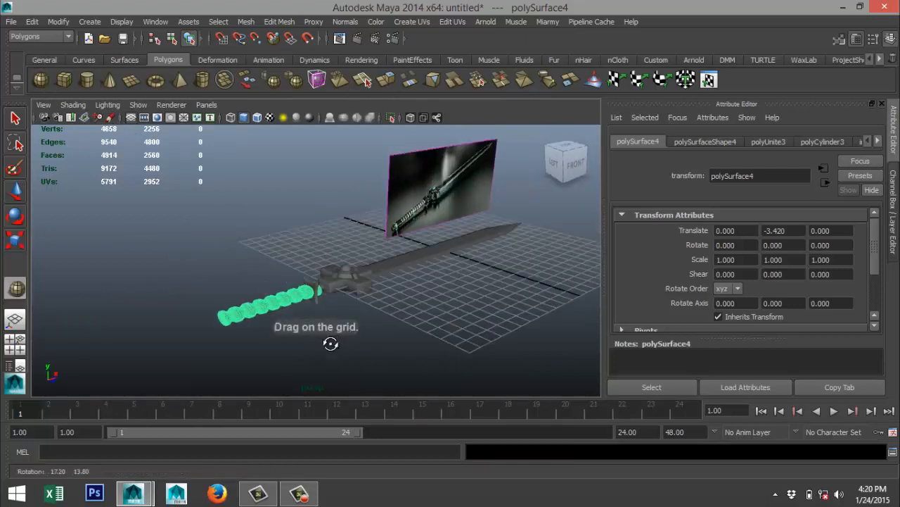
pyautogui.moveTo(428, 347); pyautogui.dragTo(481, 356)
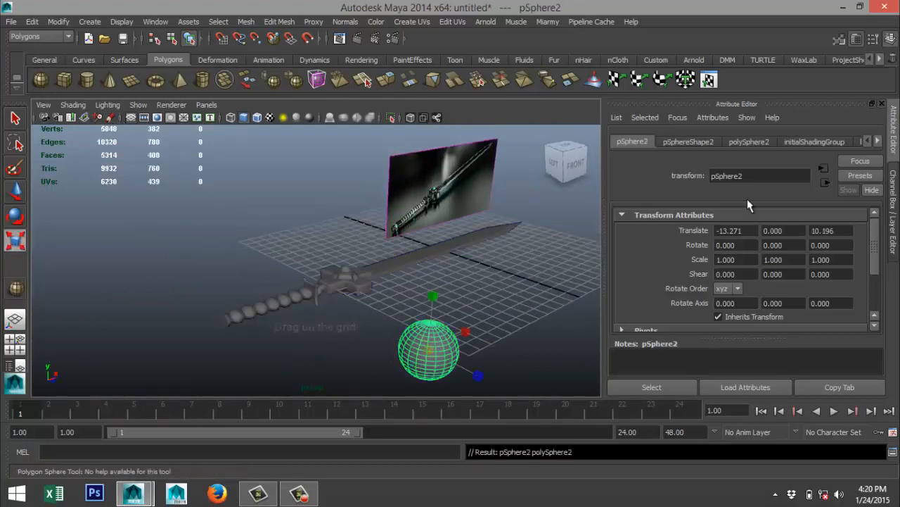
# Set the sphere's axis and height subdivisions to 40 each.
pyautogui.click(745, 141)
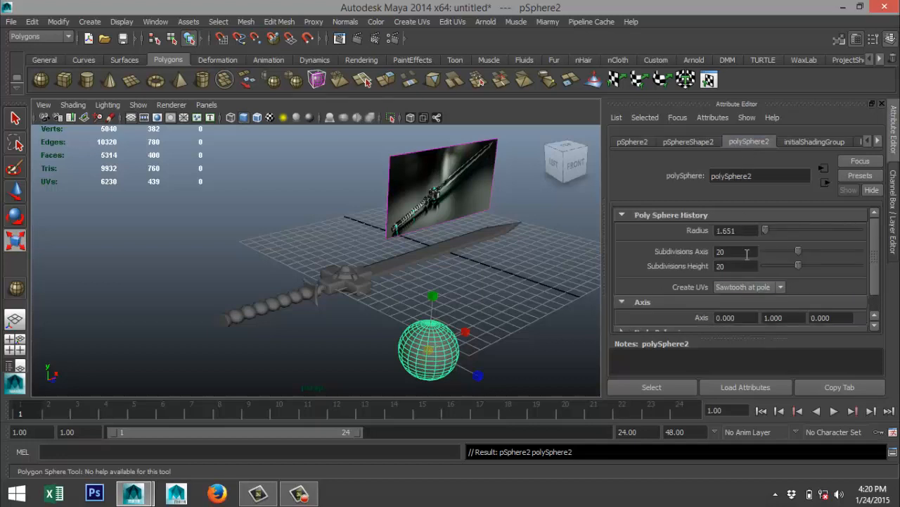
pyautogui.click(724, 251)
pyautogui.write('40')
pyautogui.click(737, 266)
pyautogui.write('40')
pyautogui.click(736, 252)
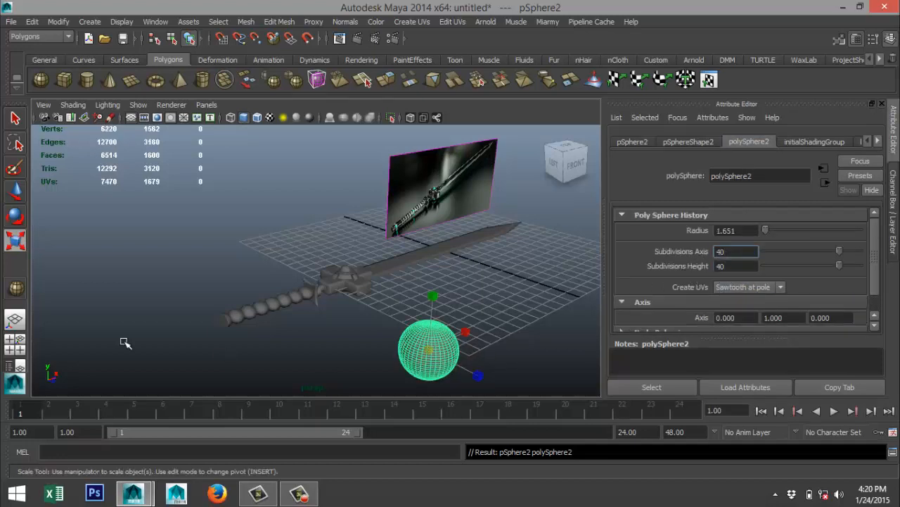
# In the side view, select all faces on the lower half of the sphere and delete them.
pyautogui.click(15, 343)
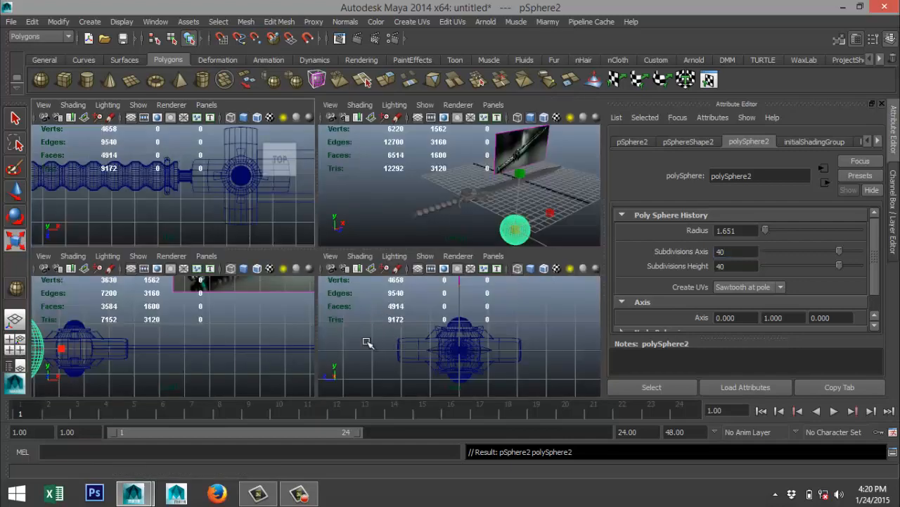
pyautogui.press('space')
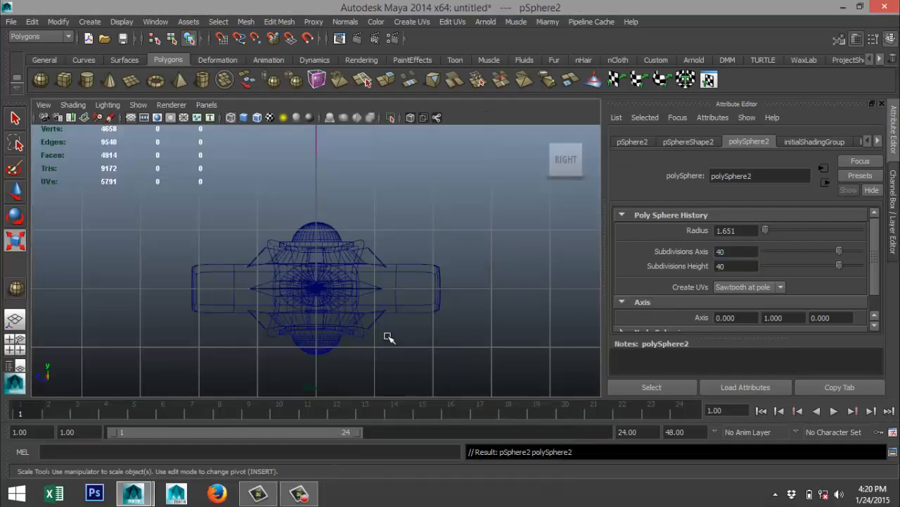
pyautogui.press('f')
pyautogui.moveTo(320, 312); pyautogui.dragTo(324, 241, button='right')
pyautogui.moveTo(121, 394); pyautogui.dragTo(531, 265)
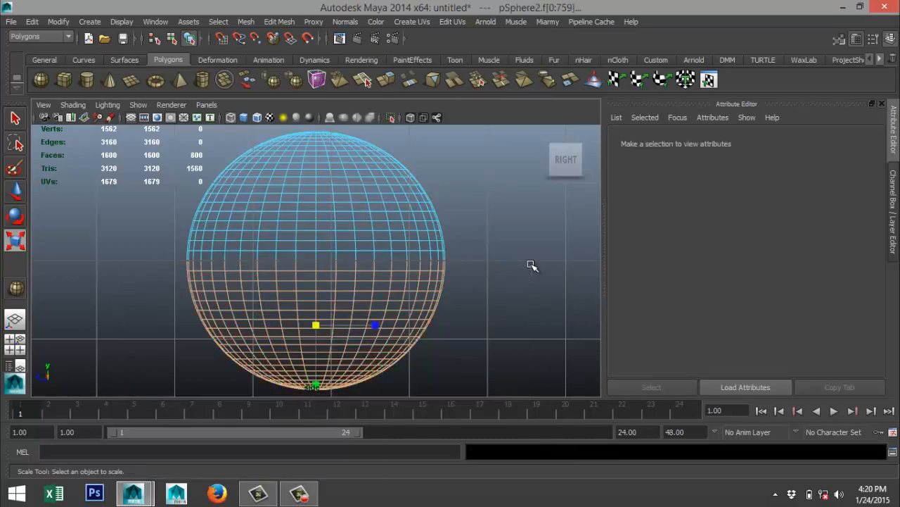
pyautogui.press('Delete')
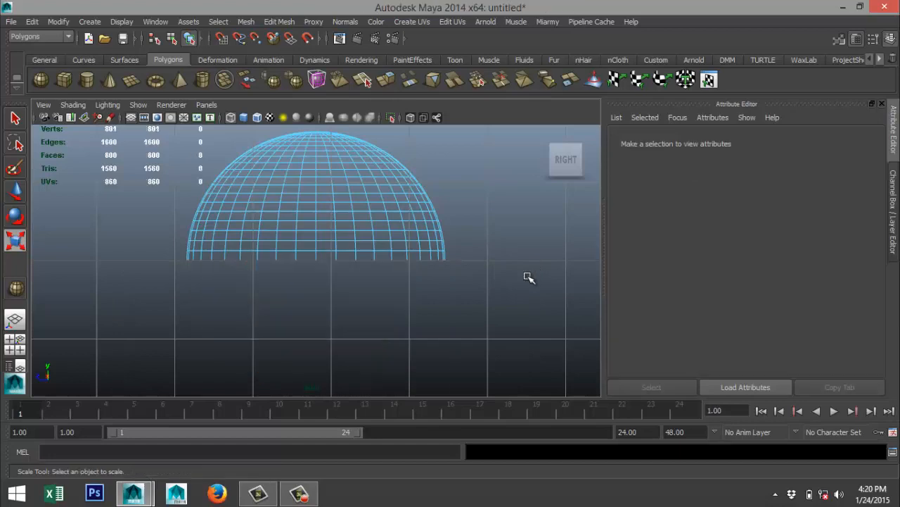
# Return to object mode in the perspective view, select the remaining half sphere and frame it for closer work.
pyautogui.click(16, 345)
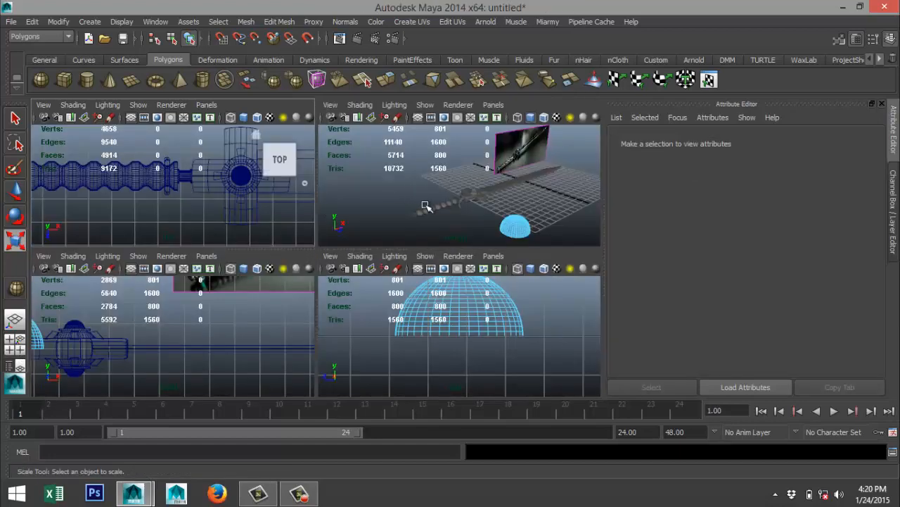
pyautogui.press('space')
pyautogui.keyDown('alt'); pyautogui.moveTo(427, 209); pyautogui.dragTo(287, 354); pyautogui.keyUp('alt')
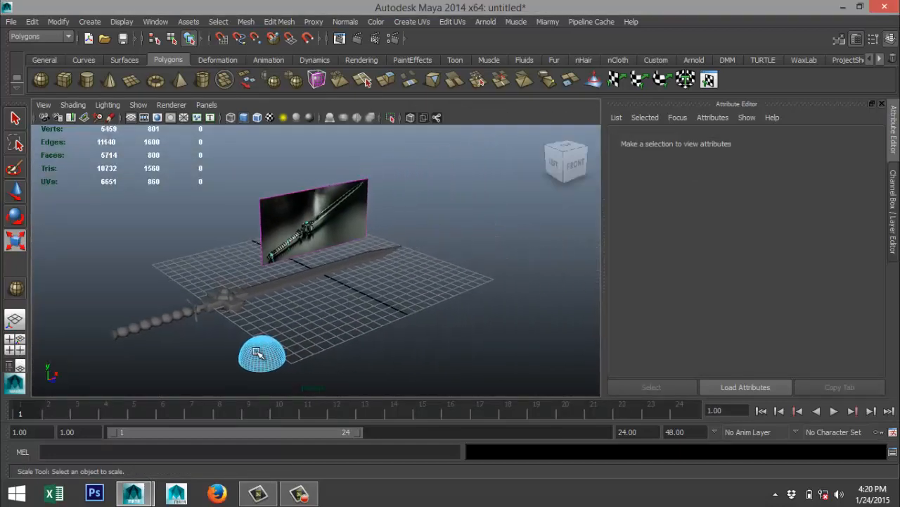
pyautogui.moveTo(258, 354); pyautogui.dragTo(316, 226, button='right')
pyautogui.click(270, 360)
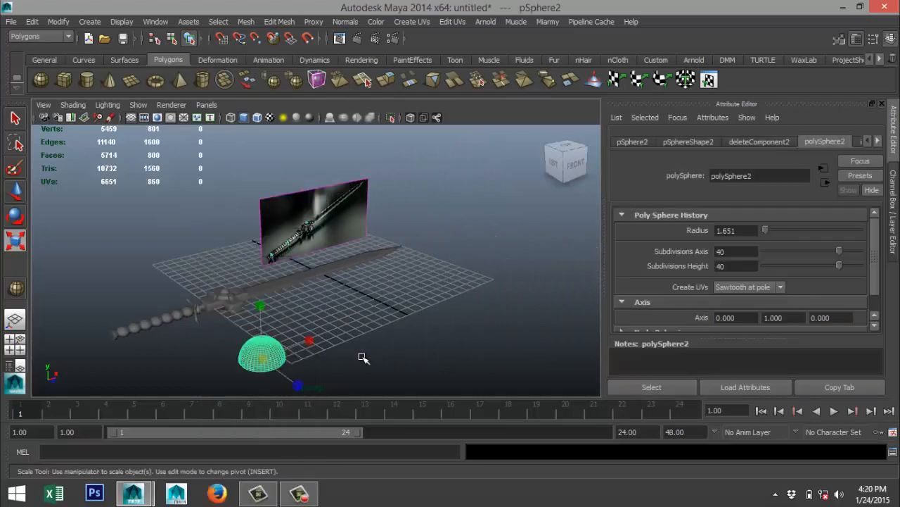
pyautogui.press('f')
pyautogui.scroll(3, 393, 346)
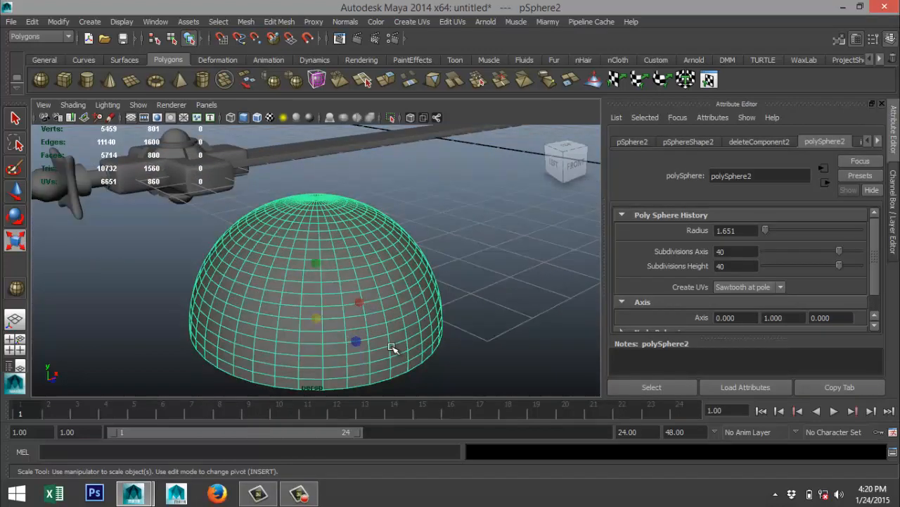
pyautogui.keyDown('alt'); pyautogui.moveTo(398, 342); pyautogui.dragTo(398, 273, button='middle'); pyautogui.keyUp('alt')
pyautogui.keyDown('alt'); pyautogui.moveTo(393, 321); pyautogui.dragTo(408, 319); pyautogui.keyUp('alt')
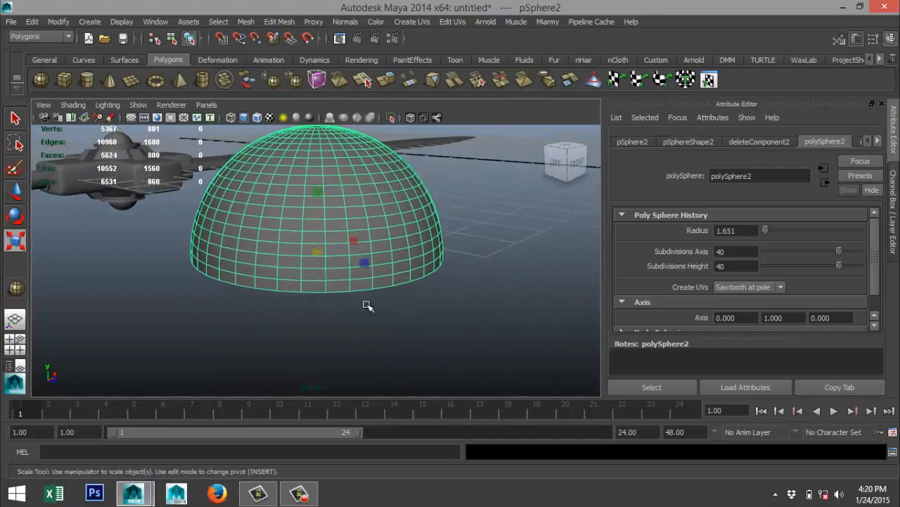
# Select the lowest ring of faces around the half sphere, extrude it and scale it outward into a protruding rim.
pyautogui.moveTo(335, 285); pyautogui.dragTo(333, 241, button='right')
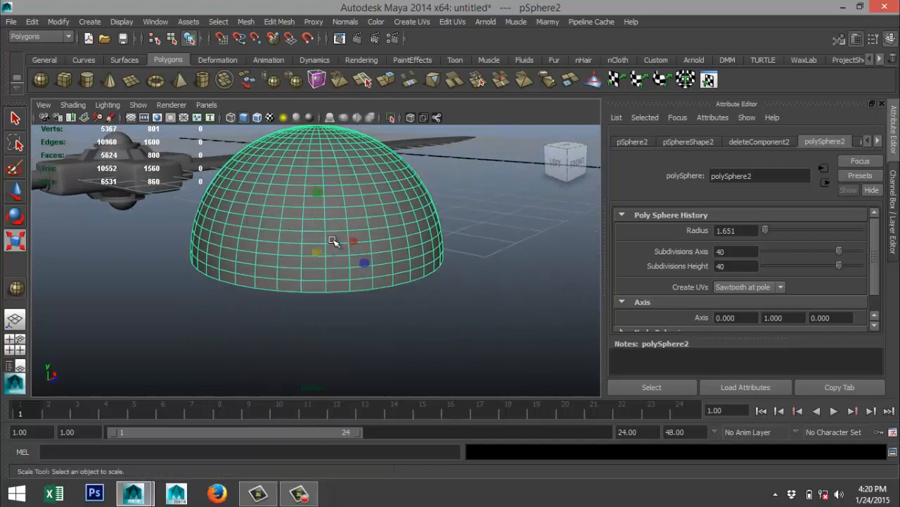
pyautogui.click(339, 287)
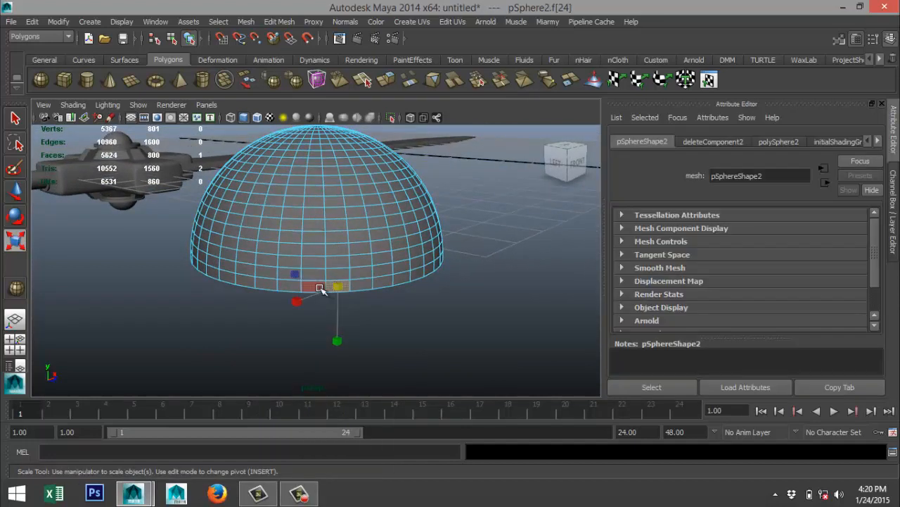
pyautogui.doubleClick(364, 287)
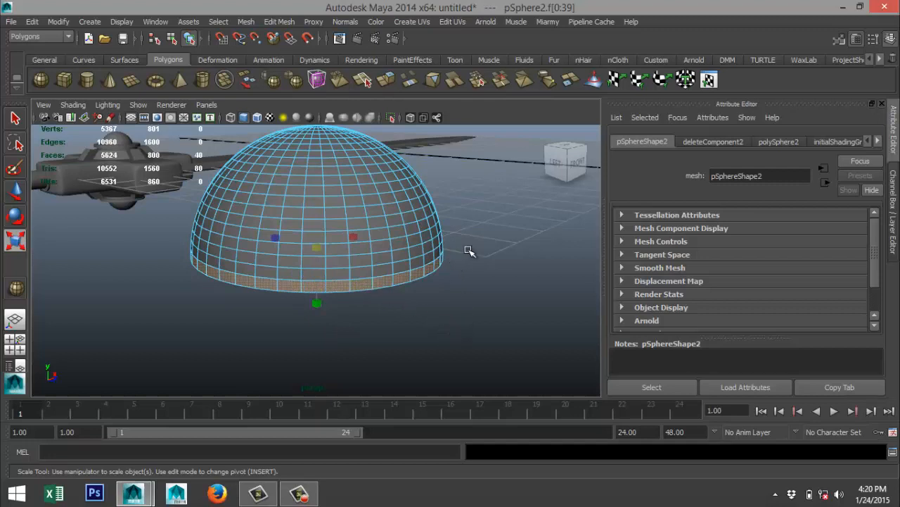
pyautogui.click(279, 22)
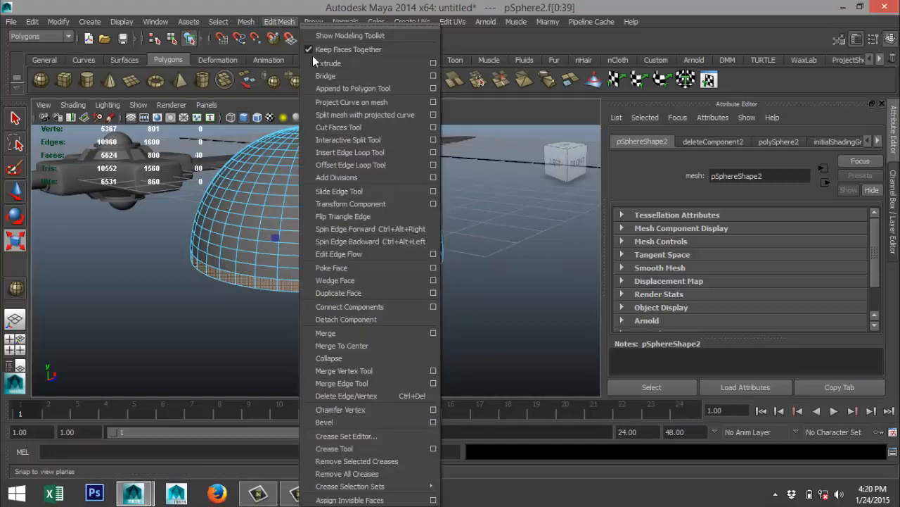
pyautogui.click(327, 64)
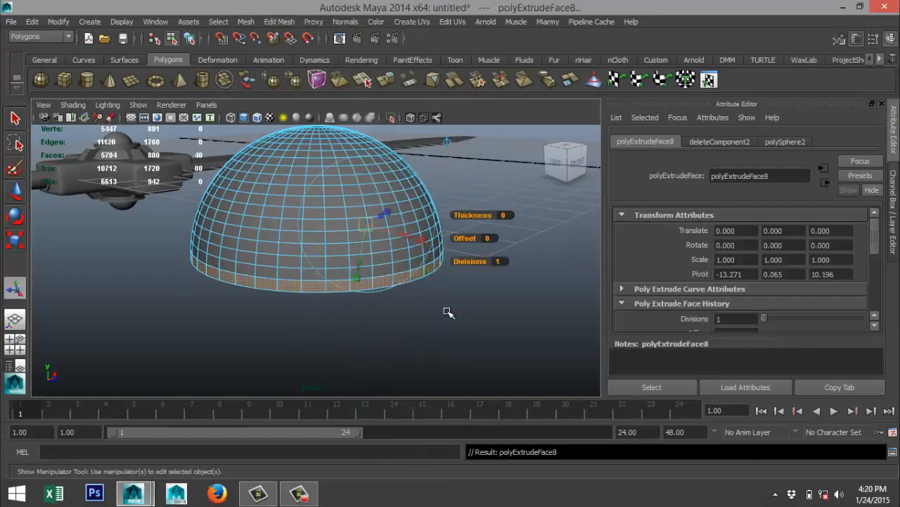
pyautogui.press('r')
pyautogui.moveTo(317, 249); pyautogui.dragTo(394, 296)
# Select the ring of faces on the underside of the rim, extrude it and scale it slightly inward.
pyautogui.click(329, 242)
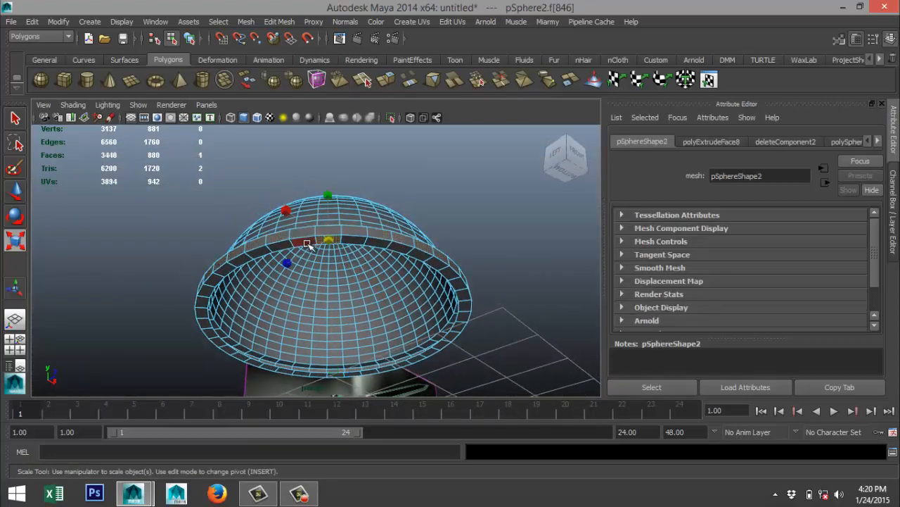
pyautogui.doubleClick(307, 244)
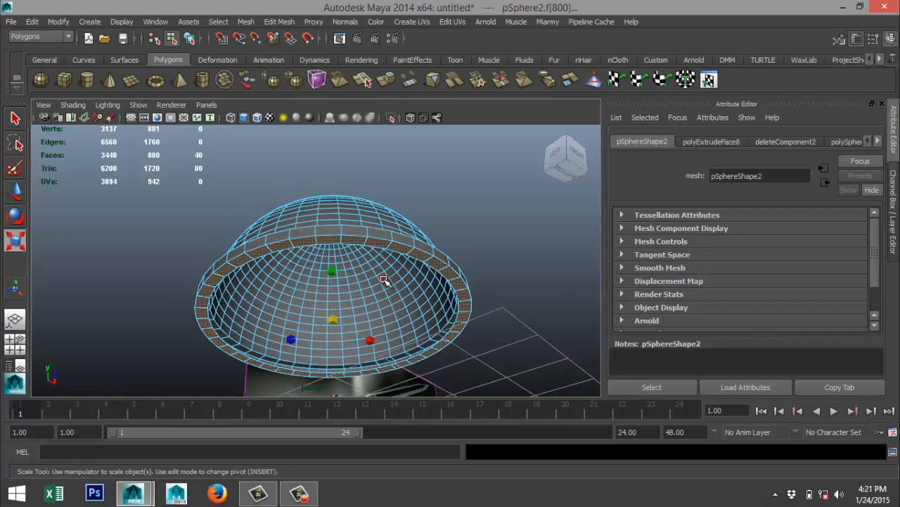
pyautogui.hotkey('ctrl', 'e')
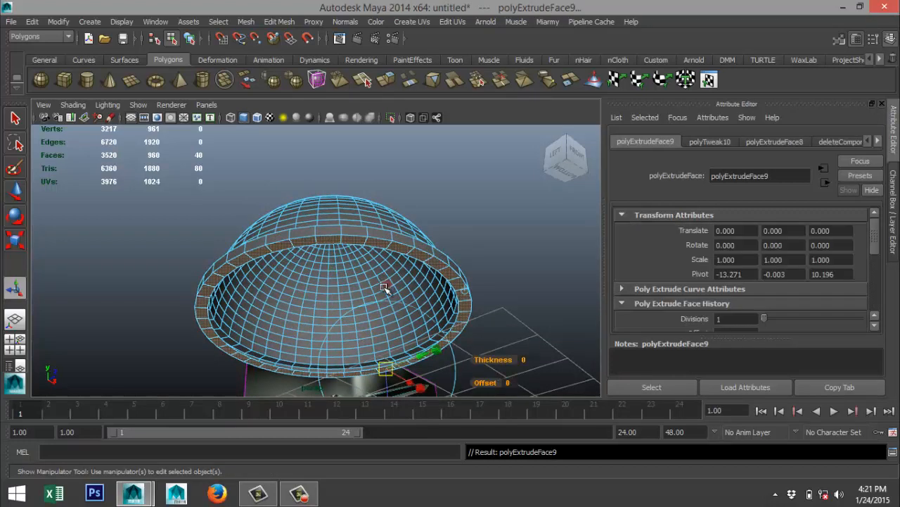
pyautogui.press('r')
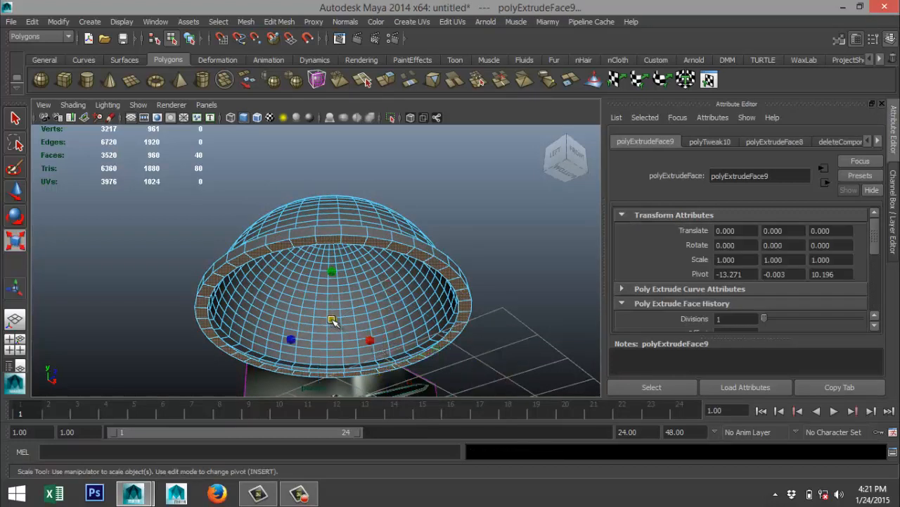
pyautogui.moveTo(331, 318); pyautogui.dragTo(319, 327)
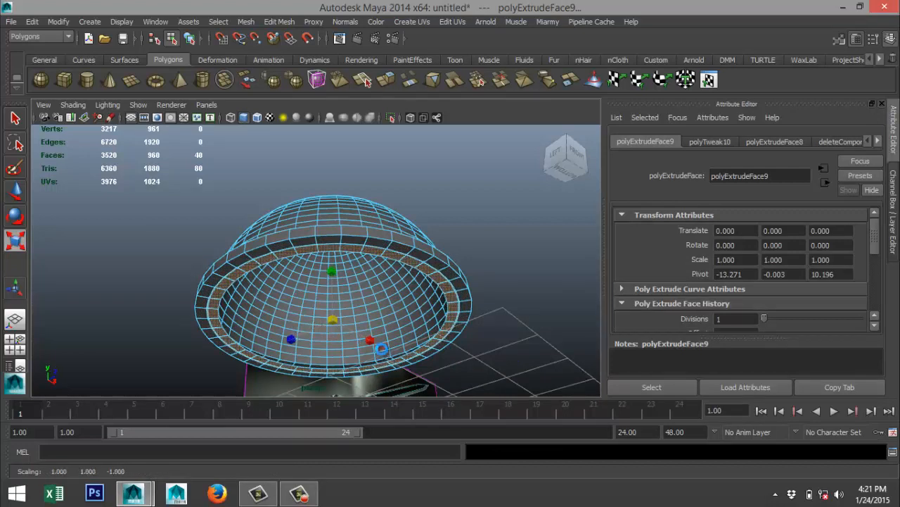
# Extrude the inset underside ring again and move it down to a height of about -0.212.
pyautogui.hotkey('ctrl', 'e')
pyautogui.press('w')
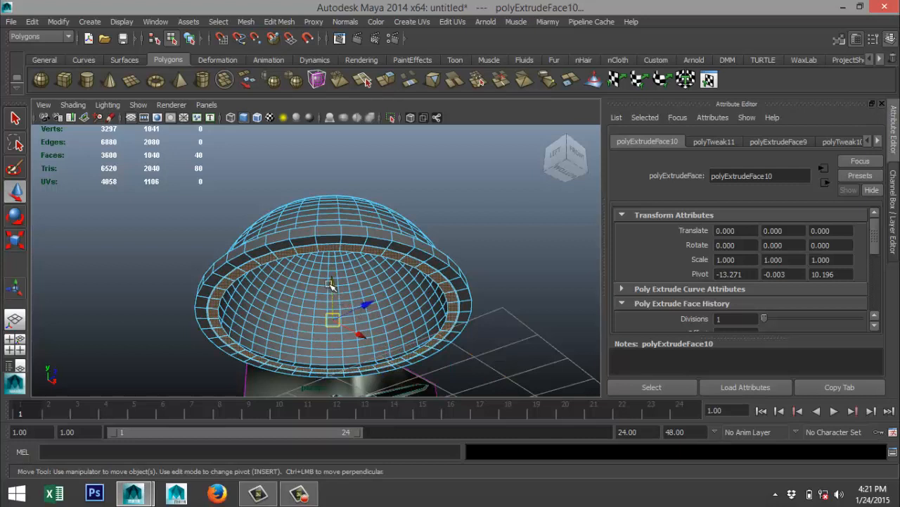
pyautogui.moveTo(330, 284); pyautogui.dragTo(332, 295)
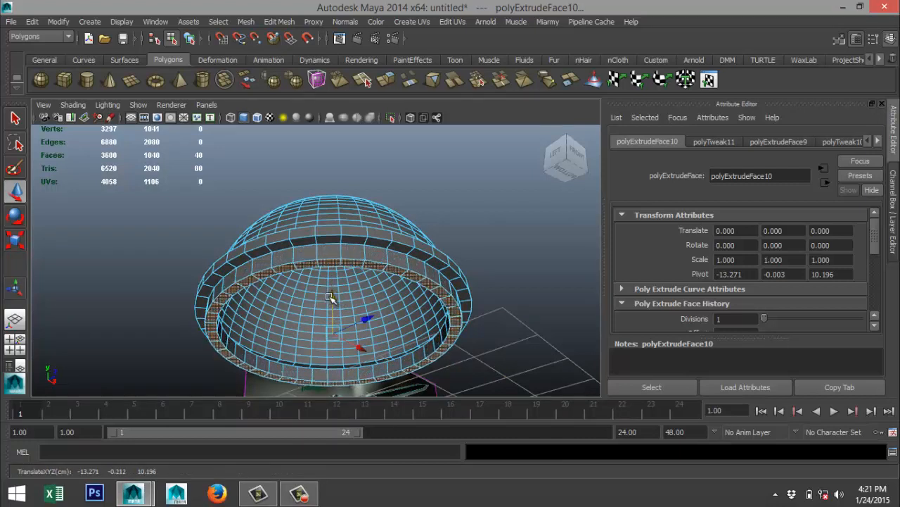
# In the top view, return to object mode and move the dome to the handle's free end, at about X -21.812, Z 0.058.
pyautogui.click(19, 347)
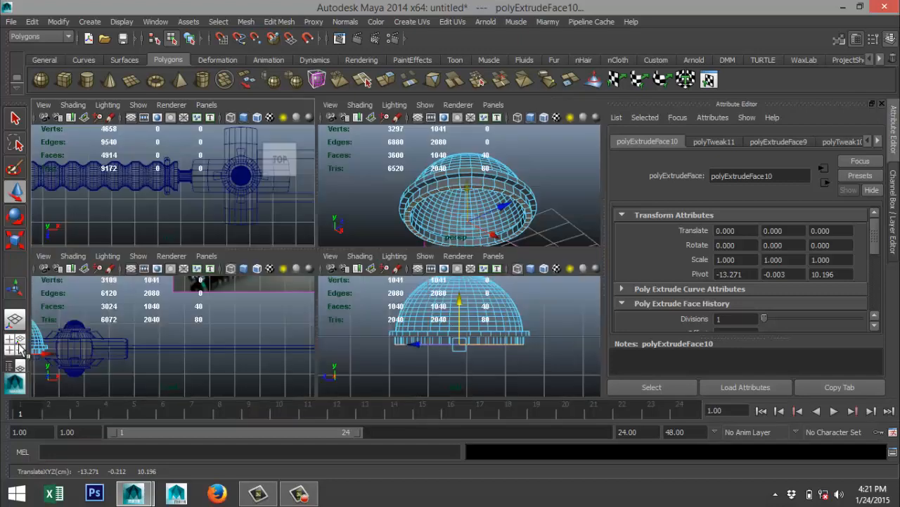
pyautogui.press('space')
pyautogui.scroll(-5, 250, 198)
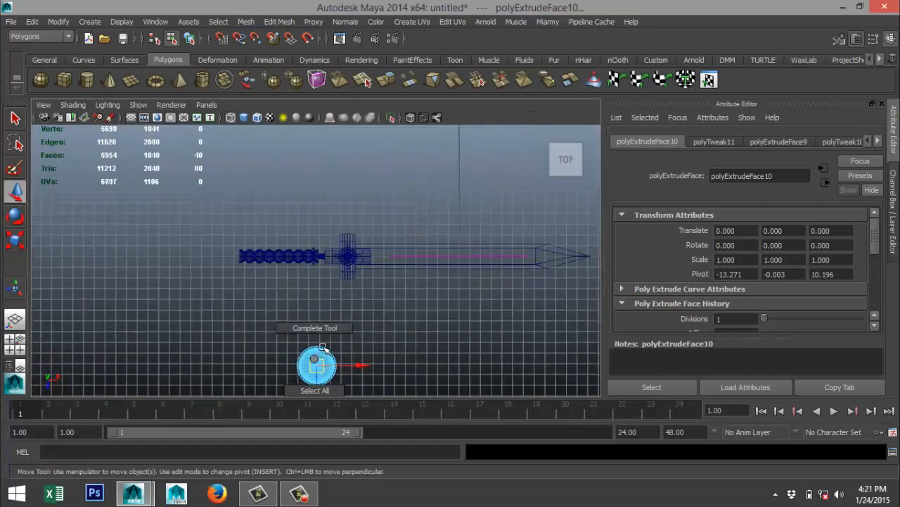
pyautogui.click(340, 347)
pyautogui.moveTo(321, 355); pyautogui.dragTo(373, 193, button='right')
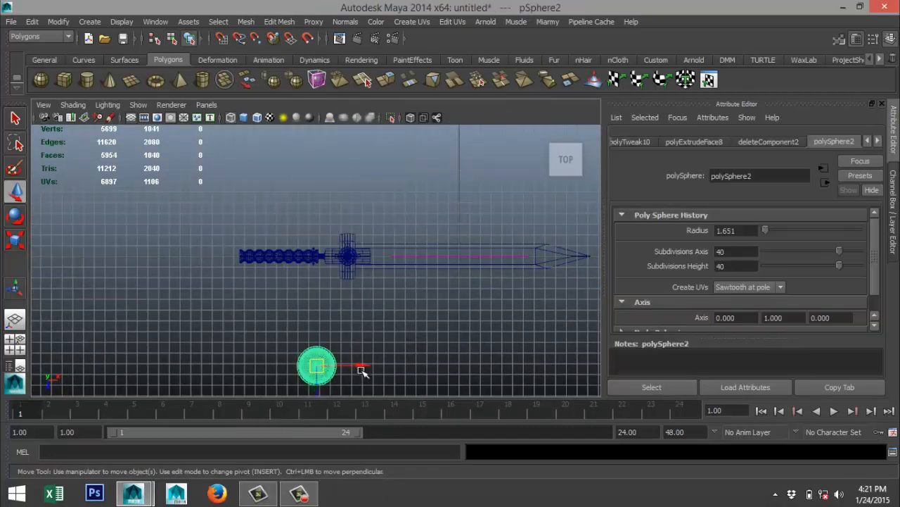
pyautogui.moveTo(361, 371); pyautogui.dragTo(269, 367)
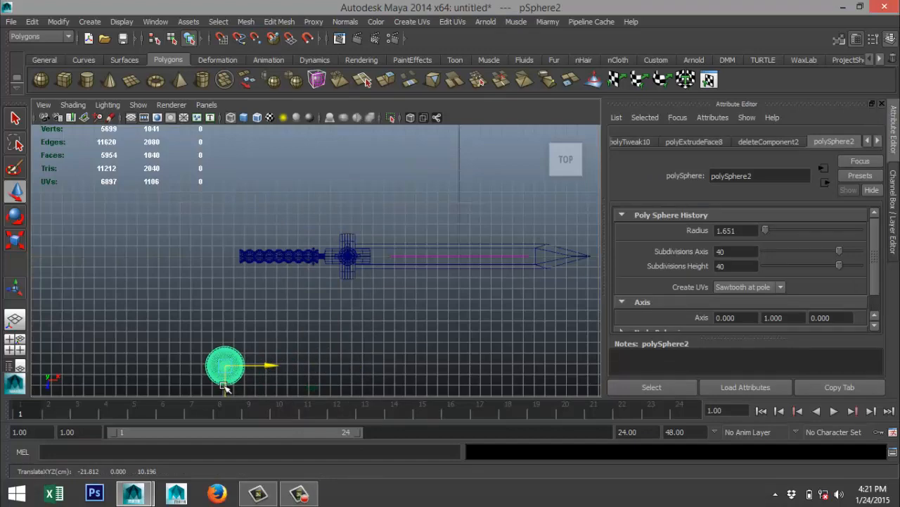
pyautogui.moveTo(224, 386); pyautogui.dragTo(227, 278)
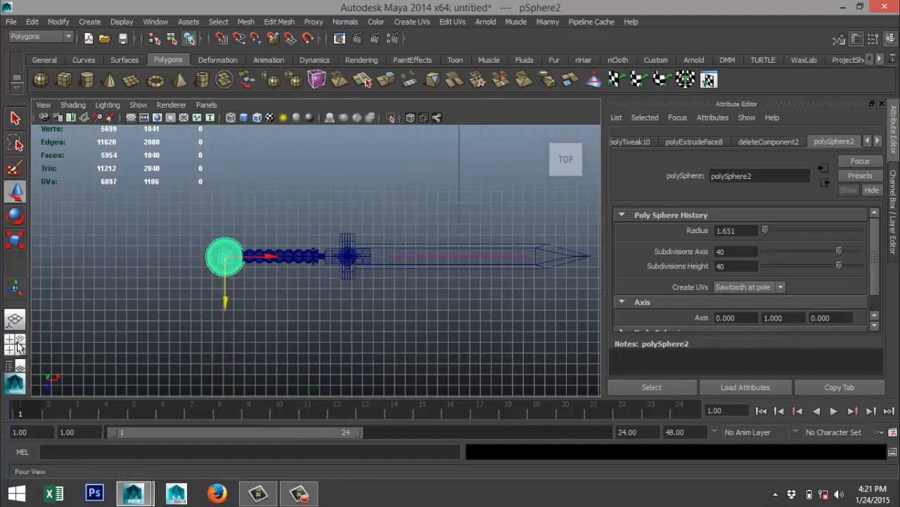
# Rotate the dome in the perspective view so its open rim faces the handle, and set its Z rotation to exactly 90.
pyautogui.click(19, 345)
pyautogui.press('space')
pyautogui.keyDown('alt'); pyautogui.moveTo(399, 207); pyautogui.dragTo(366, 322); pyautogui.keyUp('alt')
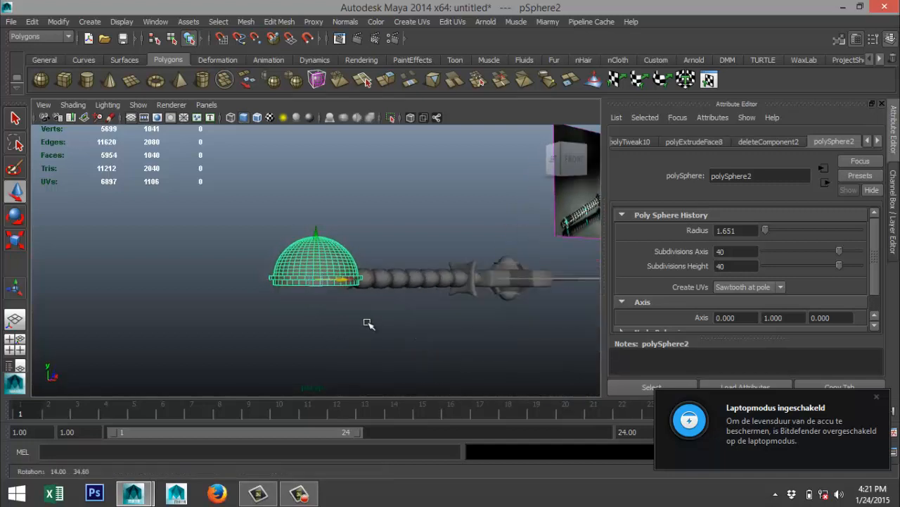
pyautogui.press('e')
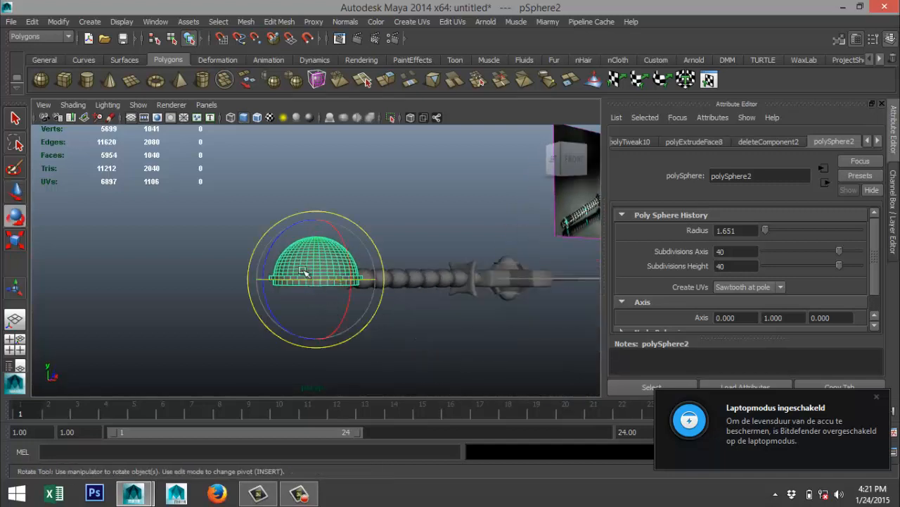
pyautogui.moveTo(289, 226); pyautogui.dragTo(310, 327)
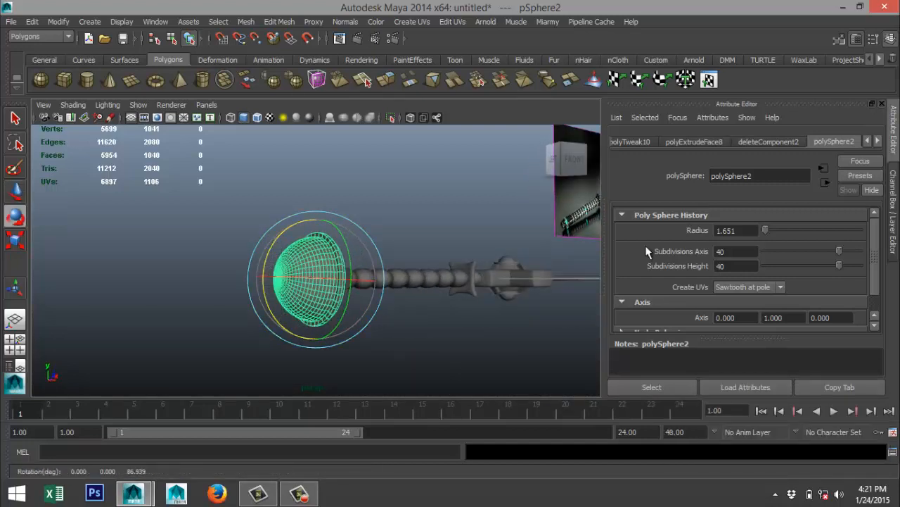
pyautogui.click(868, 141)
pyautogui.click(869, 141)
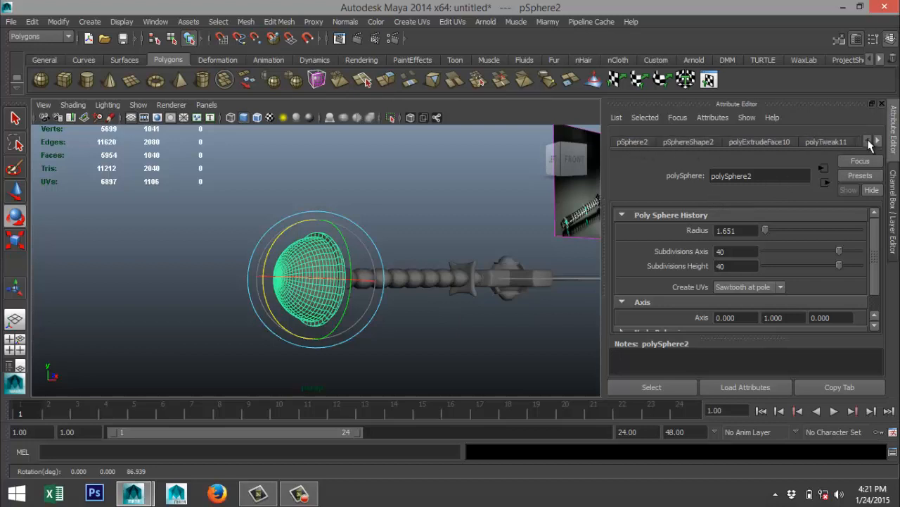
pyautogui.click(692, 141)
pyautogui.click(631, 142)
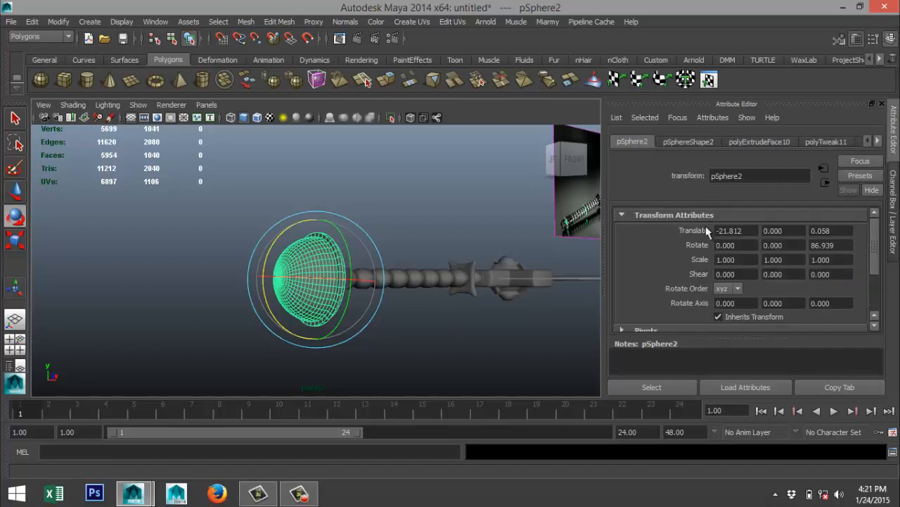
pyautogui.doubleClick(850, 246)
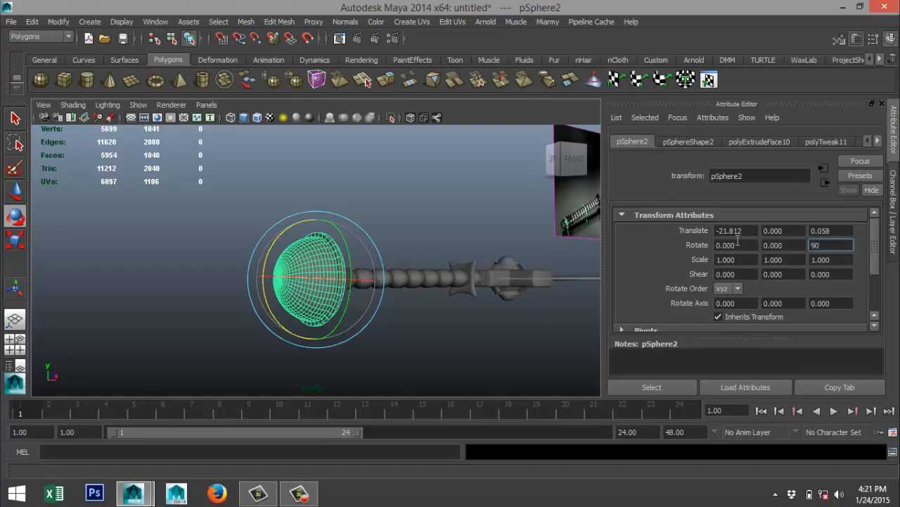
pyautogui.write('90')
pyautogui.press('Return')
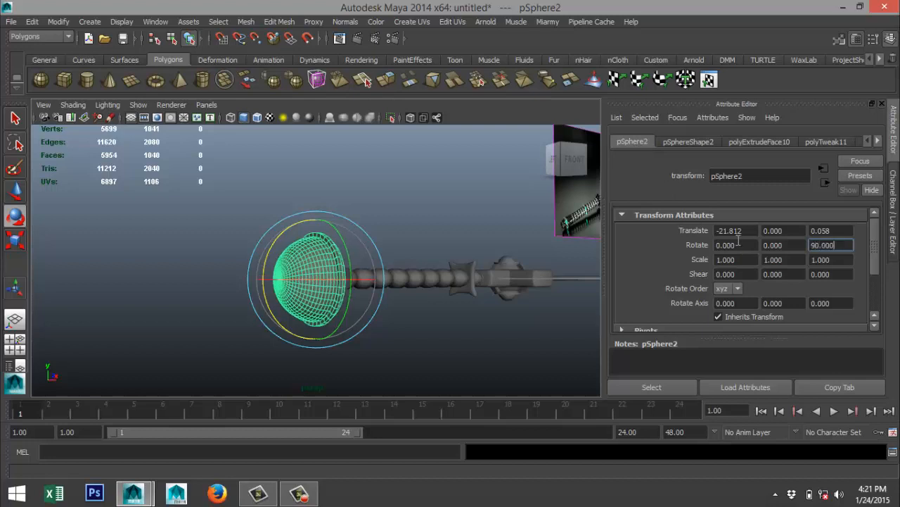
# In the side view looking along the sword, scale the dome uniformly down to about 0.245 to suit the handle's thickness.
pyautogui.click(17, 346)
pyautogui.press('space')
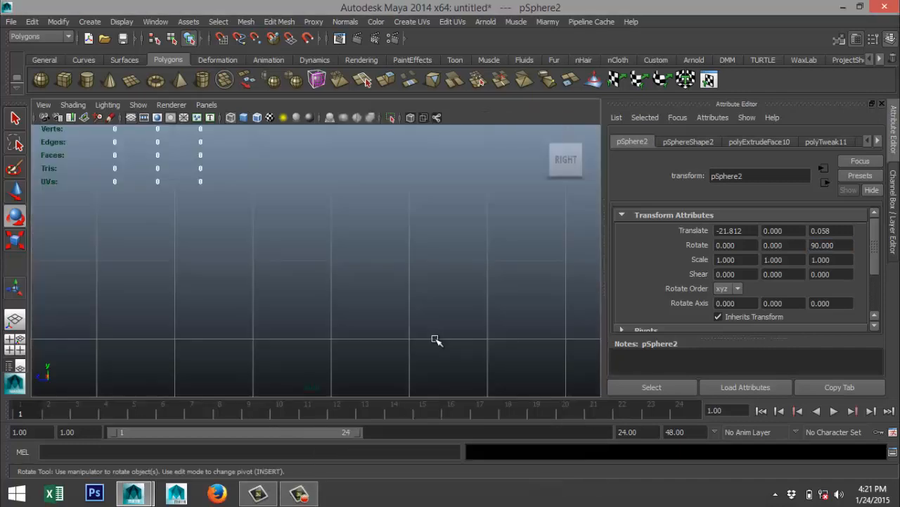
pyautogui.press('f')
pyautogui.scroll(-5, 428, 340)
pyautogui.scroll(4, 432, 344)
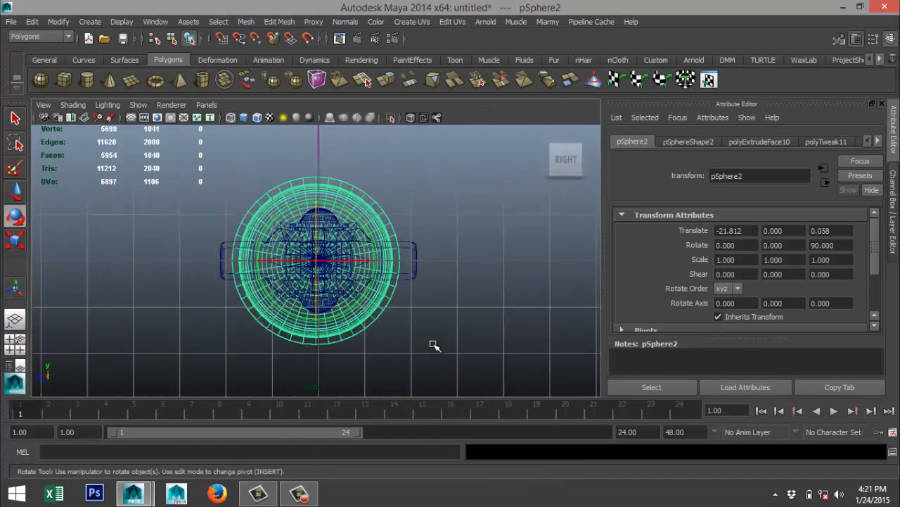
pyautogui.press('r')
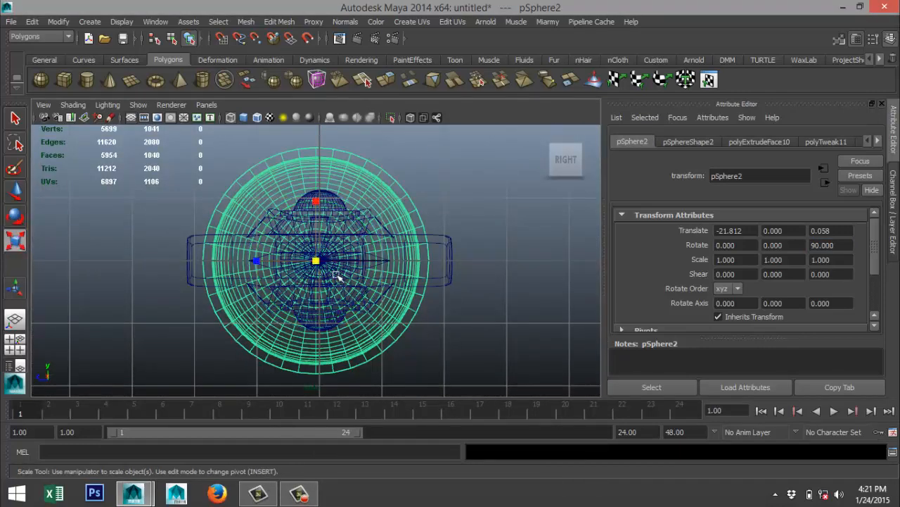
pyautogui.moveTo(314, 262); pyautogui.dragTo(171, 291)
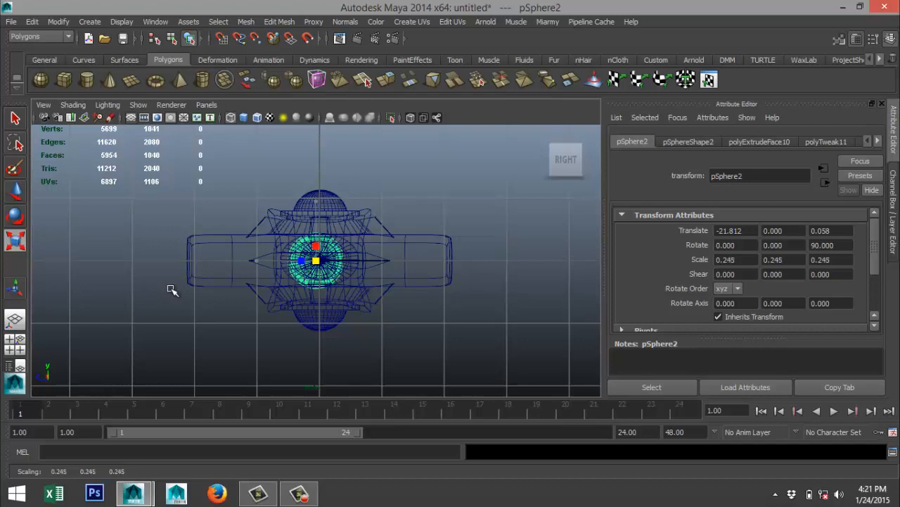
# Centre the dome on the handle's axis by moving it to about Z -0.001.
pyautogui.keyDown('alt'); pyautogui.moveTo(184, 296); pyautogui.dragTo(276, 314, button='right'); pyautogui.keyUp('alt')
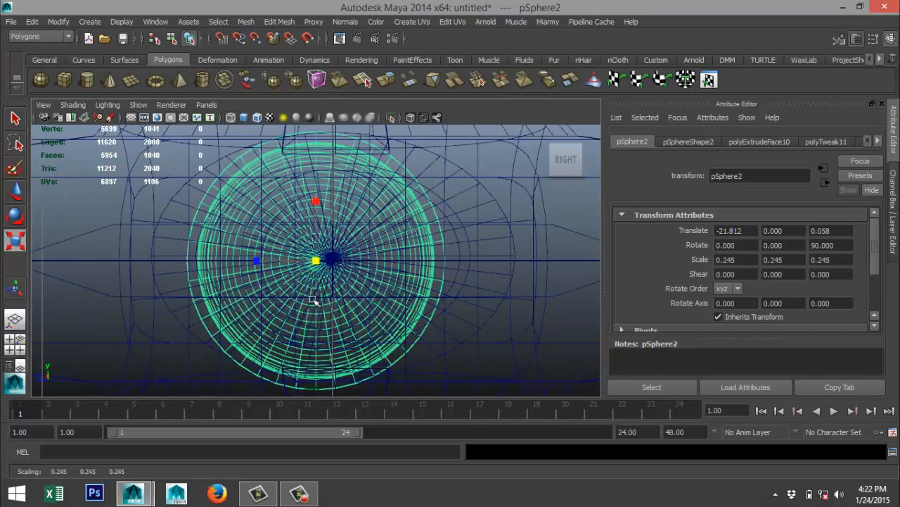
pyautogui.press('w')
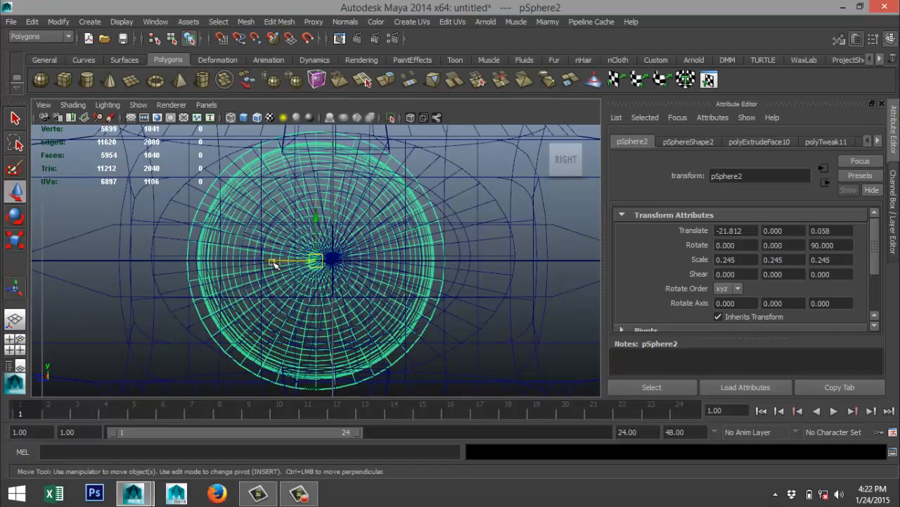
pyautogui.moveTo(273, 262); pyautogui.dragTo(291, 265)
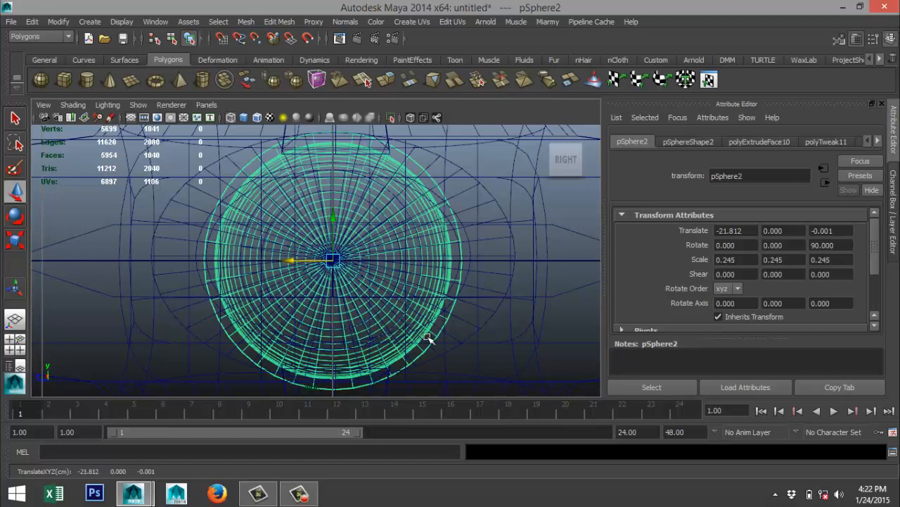
# In the front view, move the dome along X to about -20.489 so its rim meets the handle's end.
pyautogui.click(15, 344)
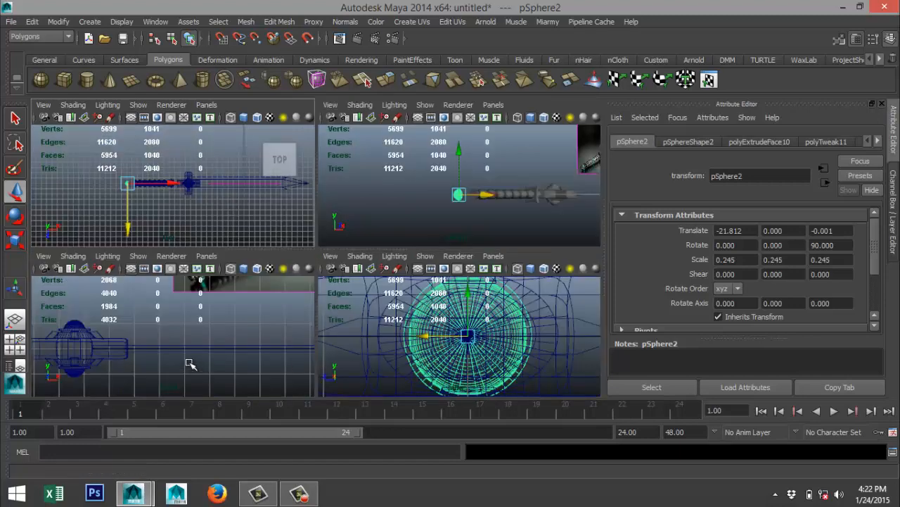
pyautogui.press('space')
pyautogui.press('f')
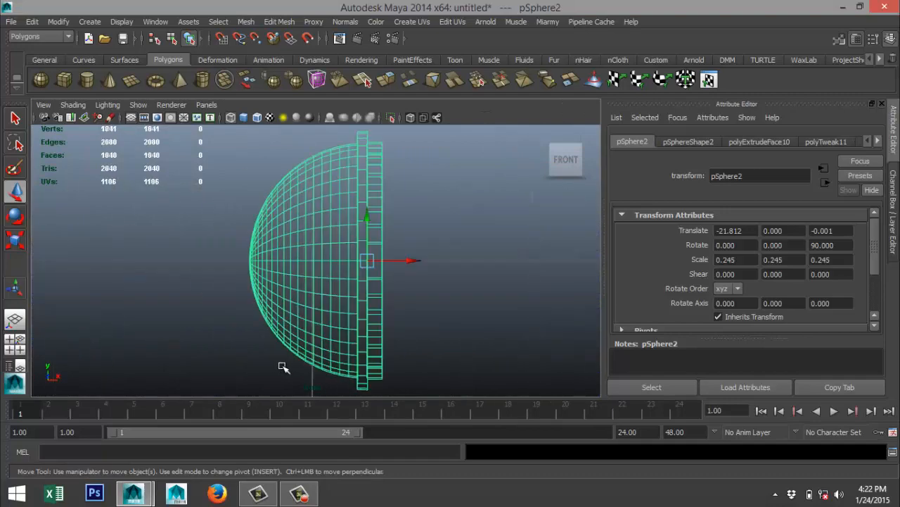
pyautogui.scroll(-8, 284, 363)
pyautogui.scroll(6, 317, 338)
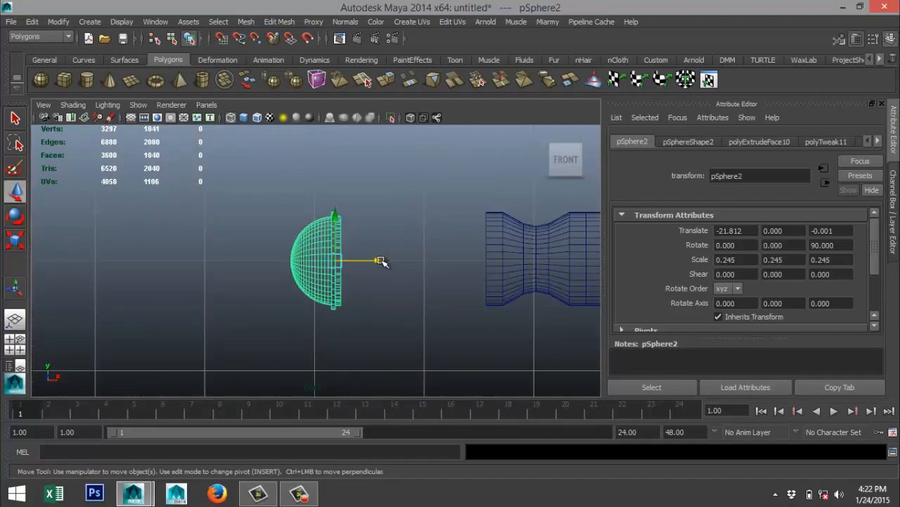
pyautogui.moveTo(382, 259); pyautogui.dragTo(527, 273)
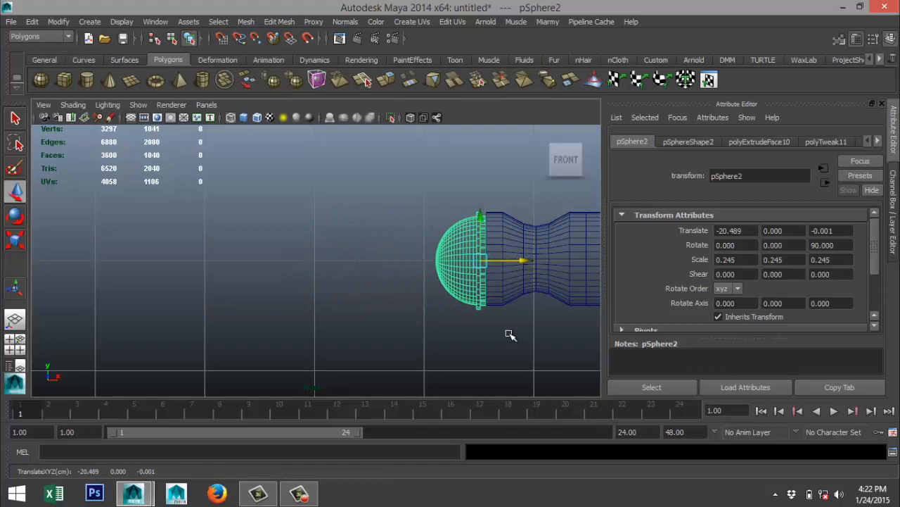
pyautogui.scroll(2, 510, 335)
pyautogui.scroll(-6, 506, 335)
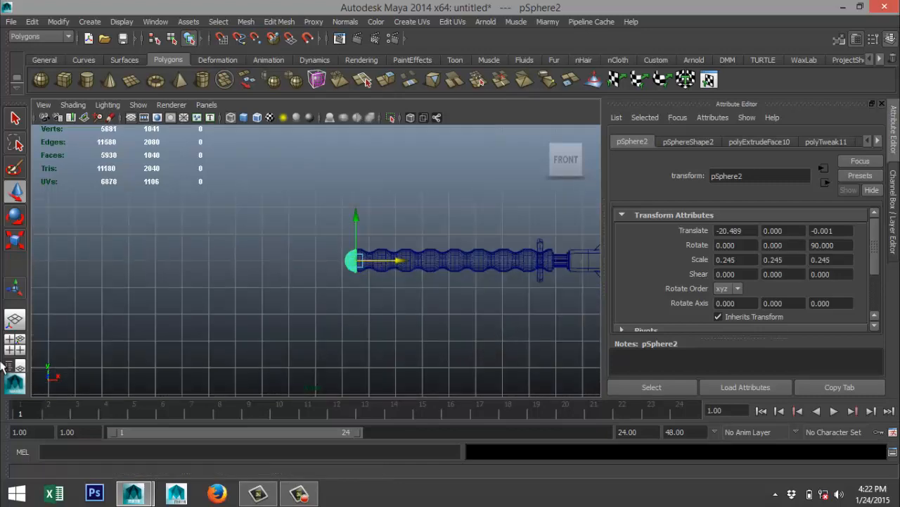
# Stretch the dome along Z to a scale of about 0.350 to match the width of the handle's end.
pyautogui.click(15, 342)
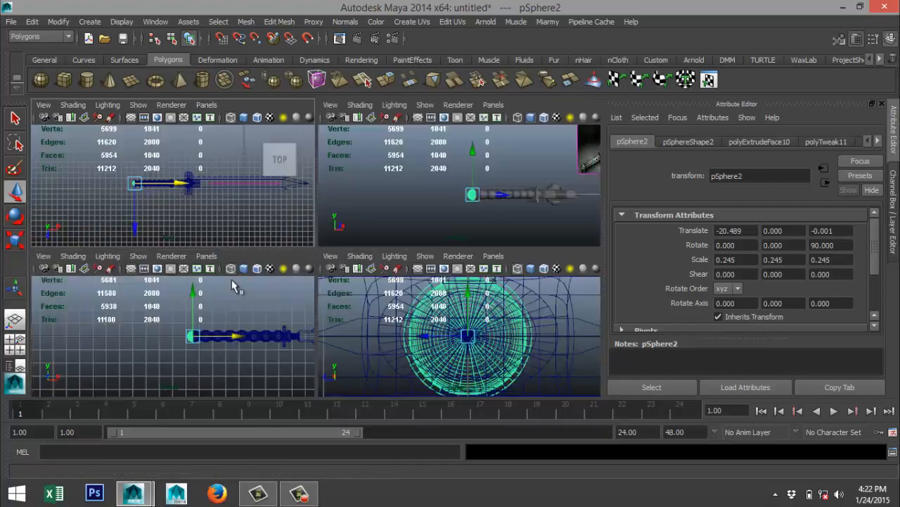
pyautogui.press('space')
pyautogui.press('f')
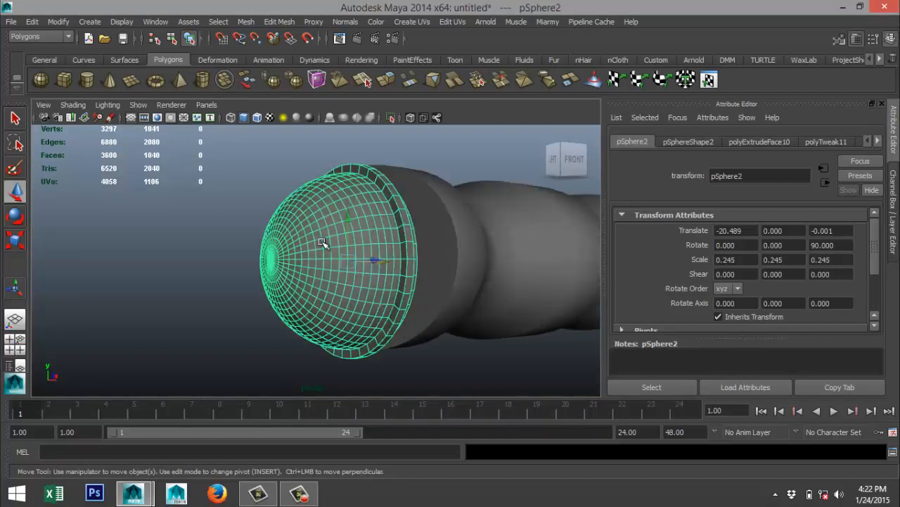
pyautogui.scroll(-3, 255, 275)
pyautogui.keyDown('alt'); pyautogui.moveTo(181, 265); pyautogui.dragTo(290, 276); pyautogui.keyUp('alt')
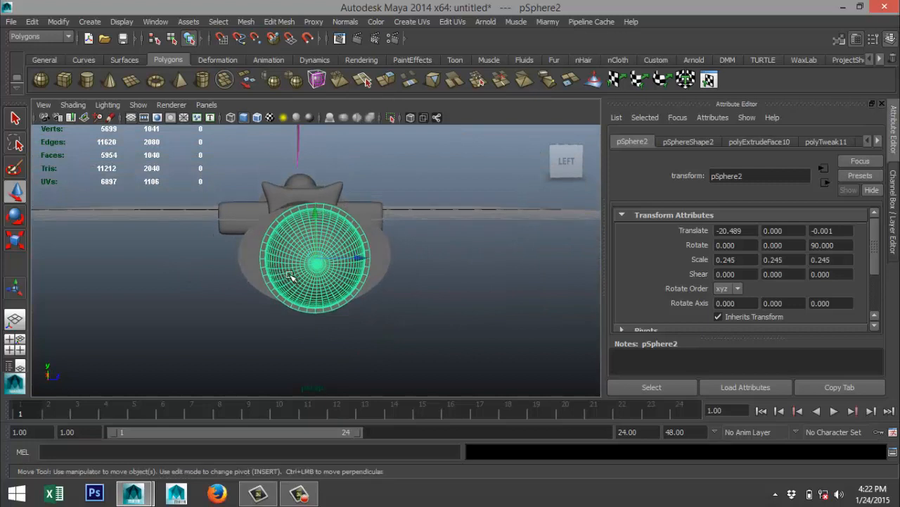
pyautogui.press('r')
pyautogui.moveTo(374, 260); pyautogui.dragTo(313, 295)
pyautogui.click(15, 343)
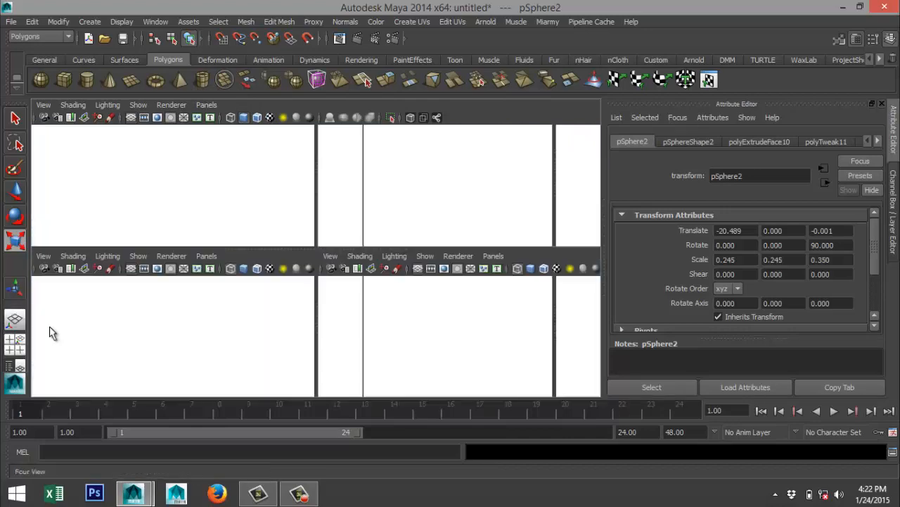
pyautogui.press('space')
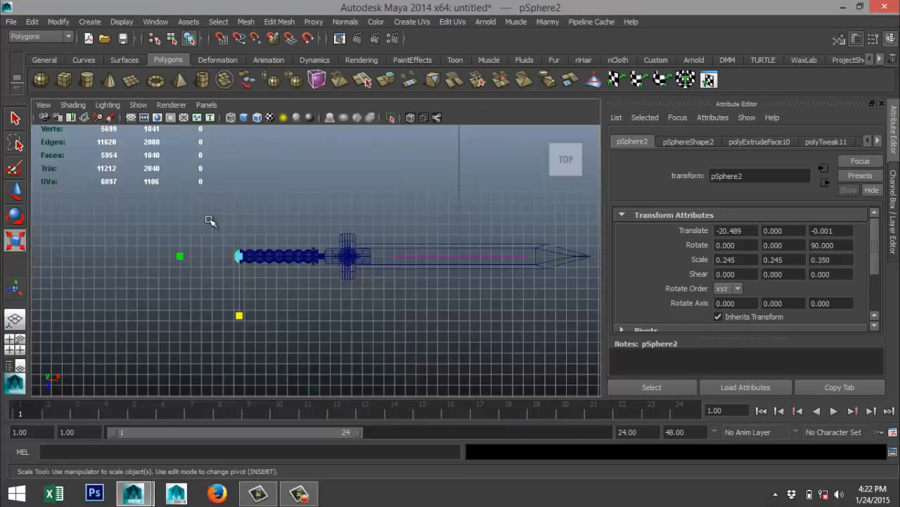
pyautogui.scroll(10, 239, 255)
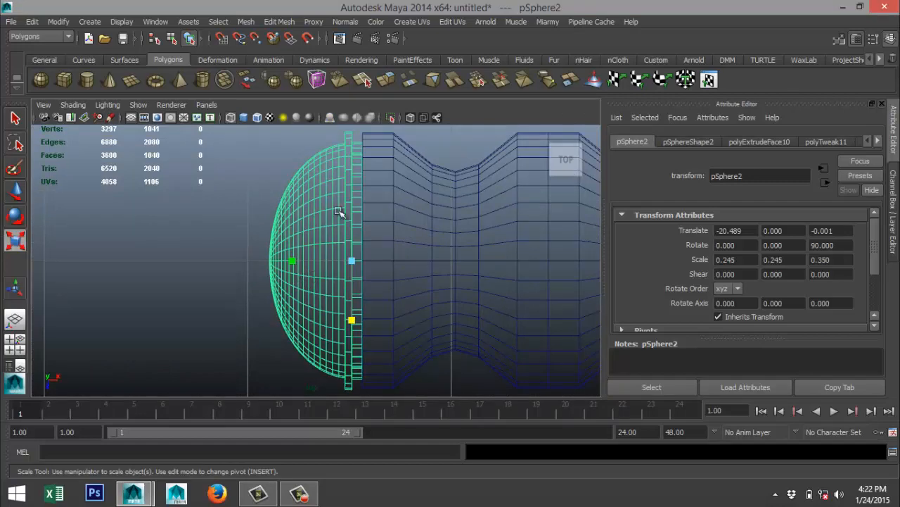
# In the front view, raise the dome to about Y 0.018 to line it up with the handle's end.
pyautogui.click(15, 343)
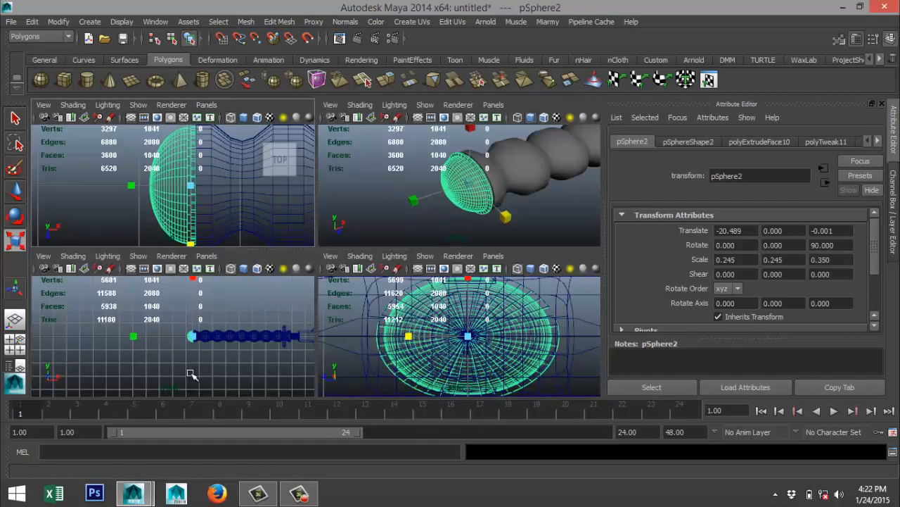
pyautogui.press('space')
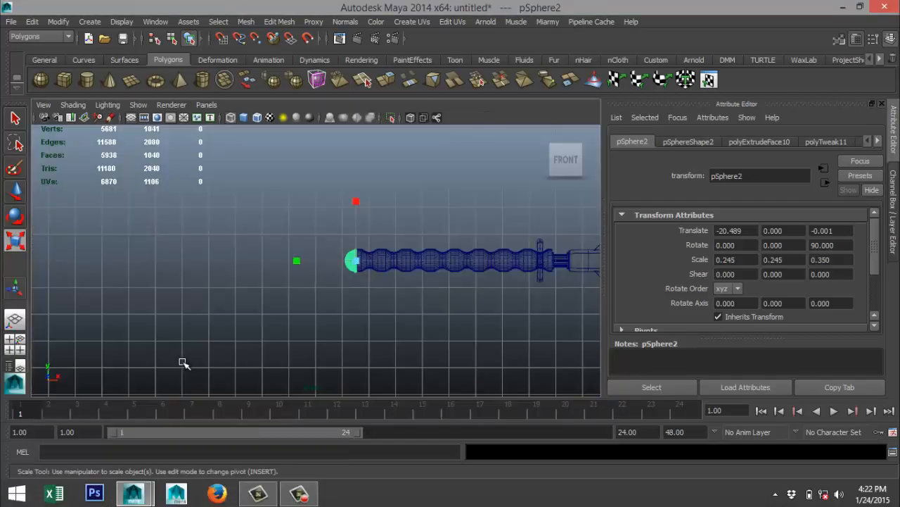
pyautogui.press('f')
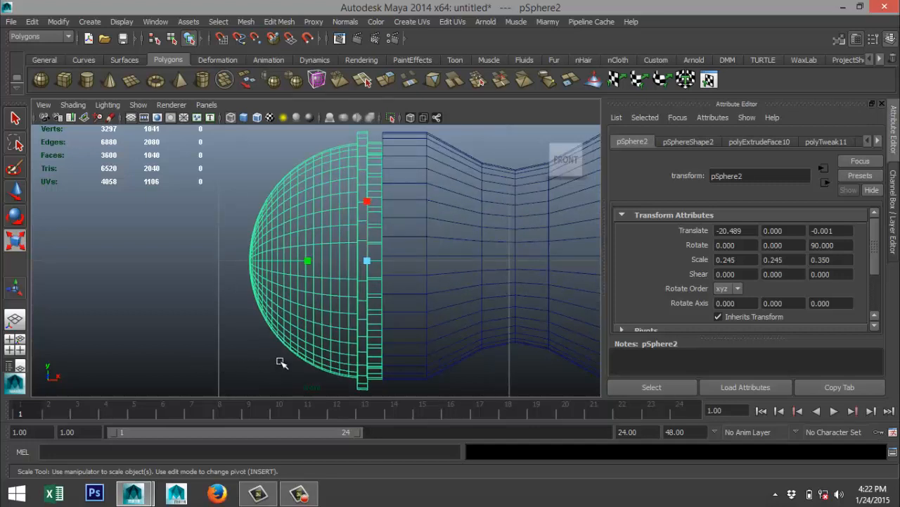
pyautogui.press('w')
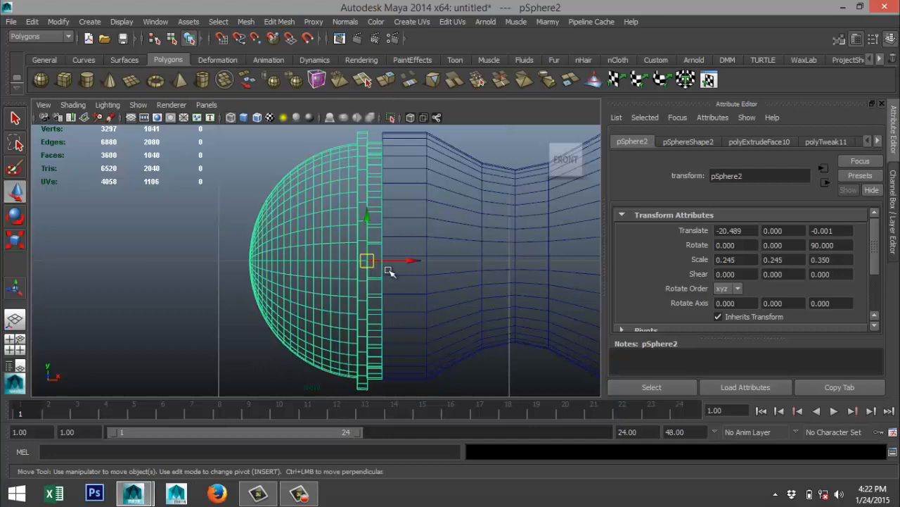
pyautogui.moveTo(367, 218); pyautogui.dragTo(368, 212)
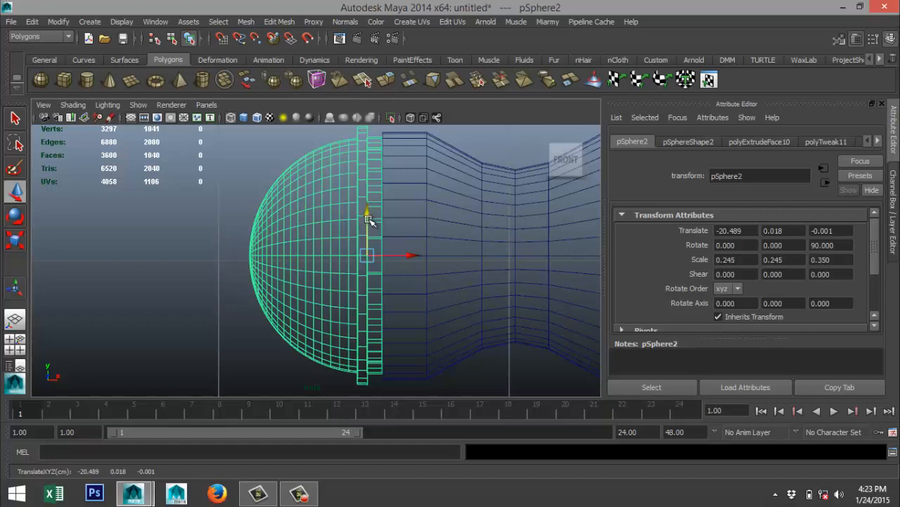
# Examine the fitted pommel and the whole sword in the perspective view and compare them with the reference image.
pyautogui.click(16, 343)
pyautogui.press('space')
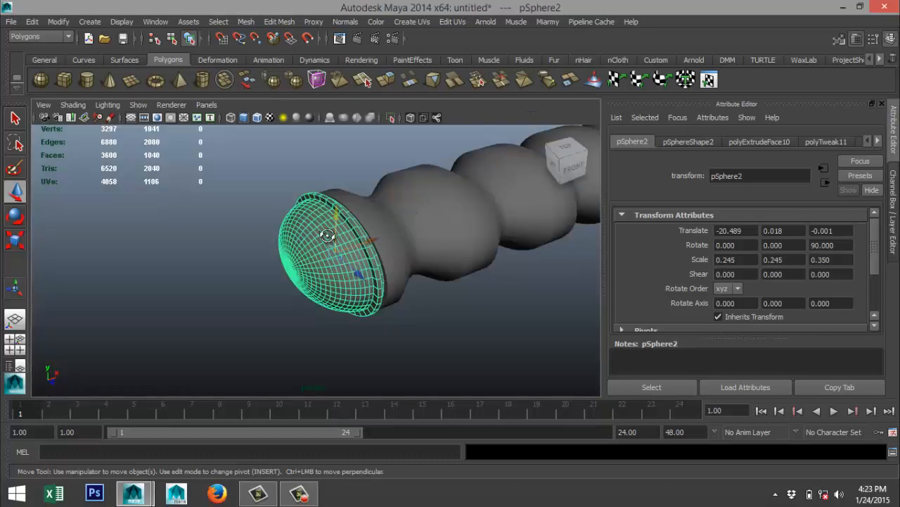
pyautogui.moveTo(362, 239)
pyautogui.keyDown('alt'); pyautogui.mouseDown()
pyautogui.moveTo(344, 157)
pyautogui.moveTo(328, 199)
pyautogui.moveTo(359, 236)
pyautogui.mouseUp(); pyautogui.keyUp('alt')
pyautogui.keyDown('alt'); pyautogui.moveTo(359, 235); pyautogui.dragTo(127, 272, button='middle'); pyautogui.keyUp('alt')
pyautogui.scroll(-5, 328, 282)
pyautogui.keyDown('alt'); pyautogui.moveTo(432, 269); pyautogui.dragTo(139, 358, button='middle'); pyautogui.keyUp('alt')
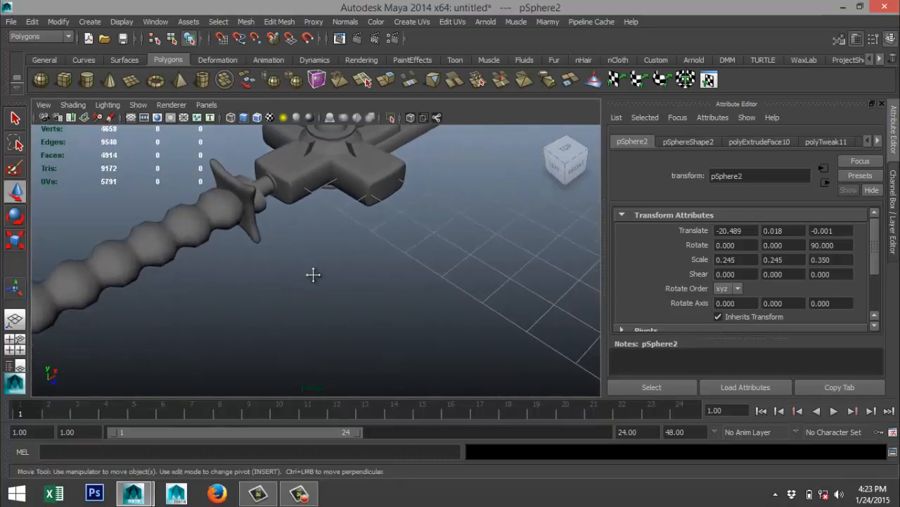
pyautogui.keyDown('alt'); pyautogui.moveTo(312, 274); pyautogui.dragTo(300, 334, button='middle'); pyautogui.keyUp('alt')
pyautogui.scroll(-5, 301, 335)
pyautogui.keyDown('alt'); pyautogui.moveTo(359, 326); pyautogui.dragTo(291, 408, button='middle'); pyautogui.keyUp('alt')
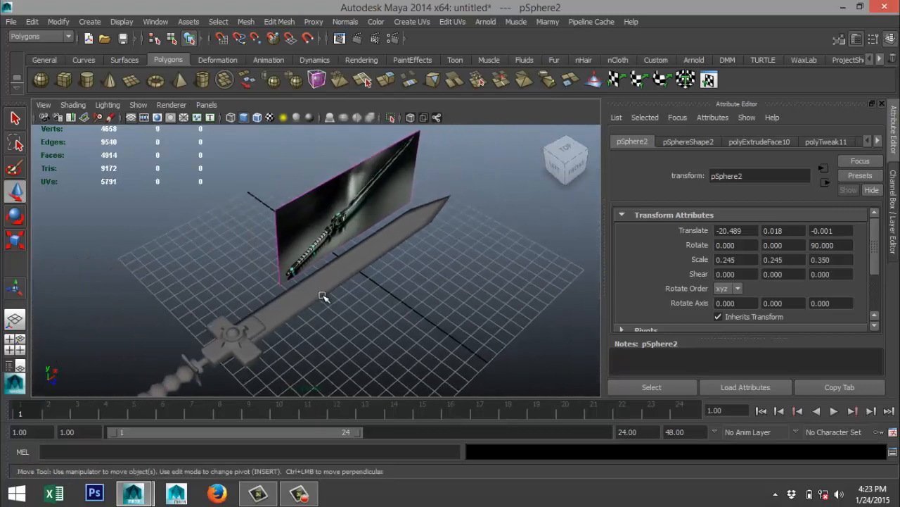
pyautogui.scroll(5, 327, 297)
pyautogui.keyDown('alt'); pyautogui.moveTo(379, 257); pyautogui.dragTo(374, 385, button='middle'); pyautogui.keyUp('alt')
pyautogui.scroll(3, 383, 344)
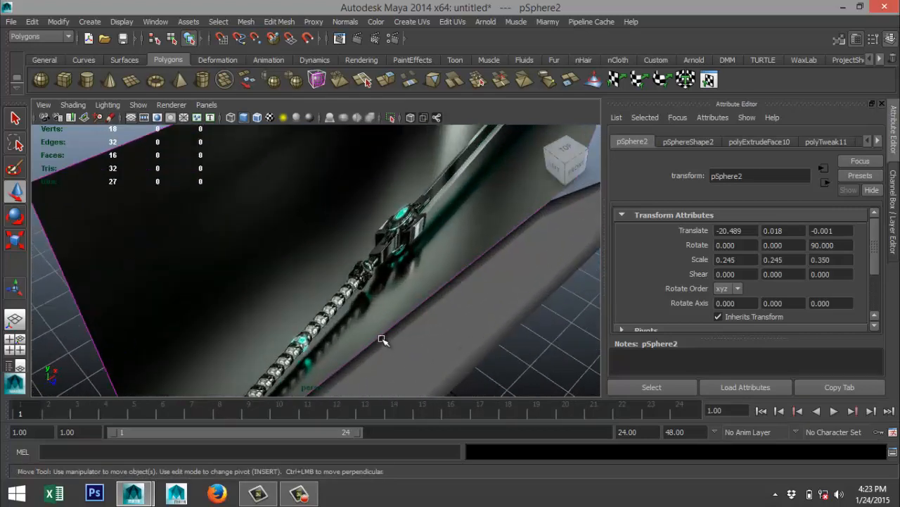
pyautogui.keyDown('alt'); pyautogui.moveTo(370, 334); pyautogui.dragTo(352, 323); pyautogui.keyUp('alt')
pyautogui.keyDown('alt'); pyautogui.moveTo(392, 323); pyautogui.dragTo(155, 281, button='middle'); pyautogui.keyUp('alt')
pyautogui.scroll(2, 138, 279)
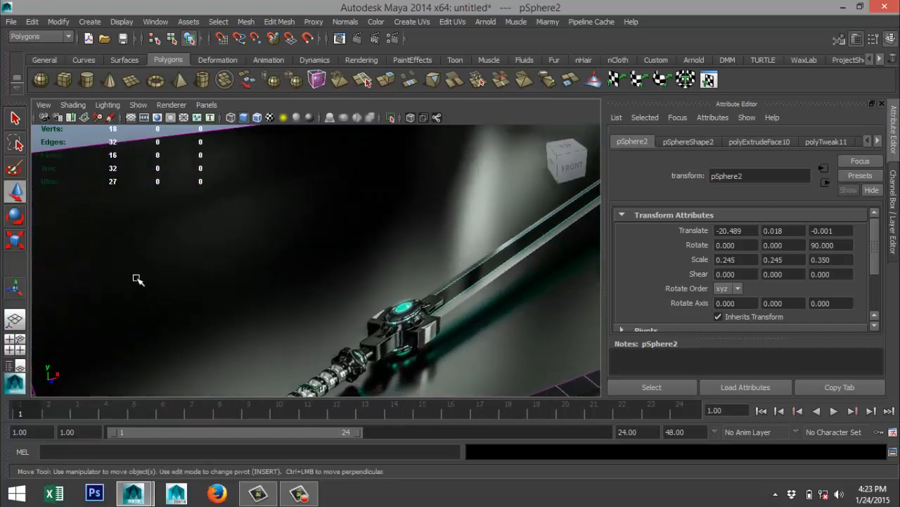
pyautogui.scroll(-2, 256, 302)
pyautogui.scroll(-3, 258, 301)
pyautogui.scroll(-2, 283, 305)
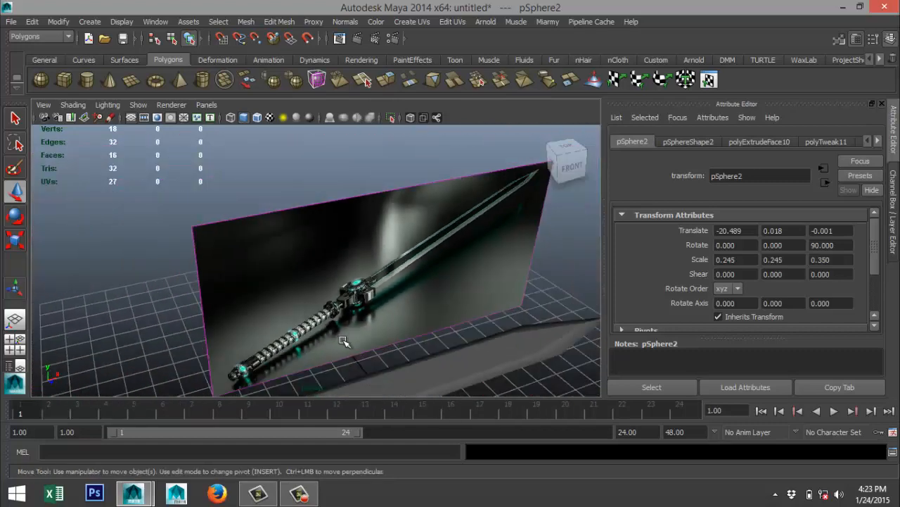
pyautogui.scroll(-4, 354, 342)
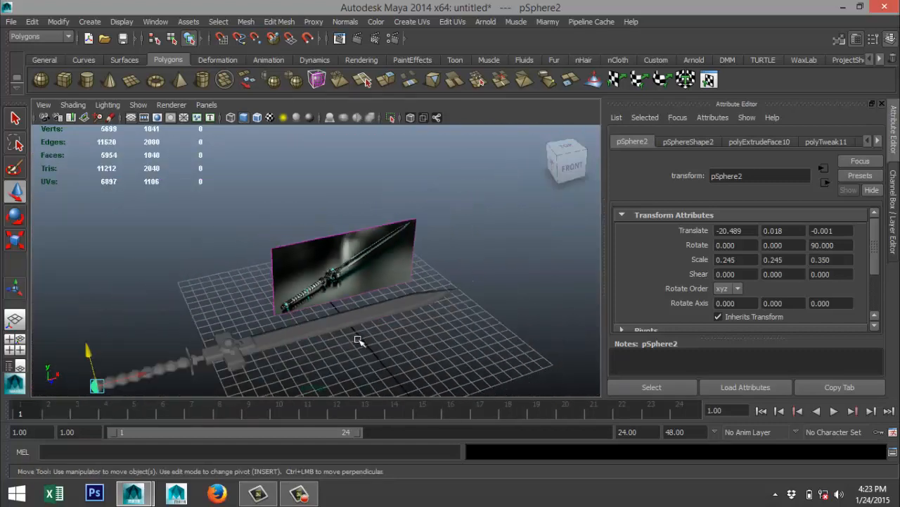
pyautogui.scroll(2, 359, 341)
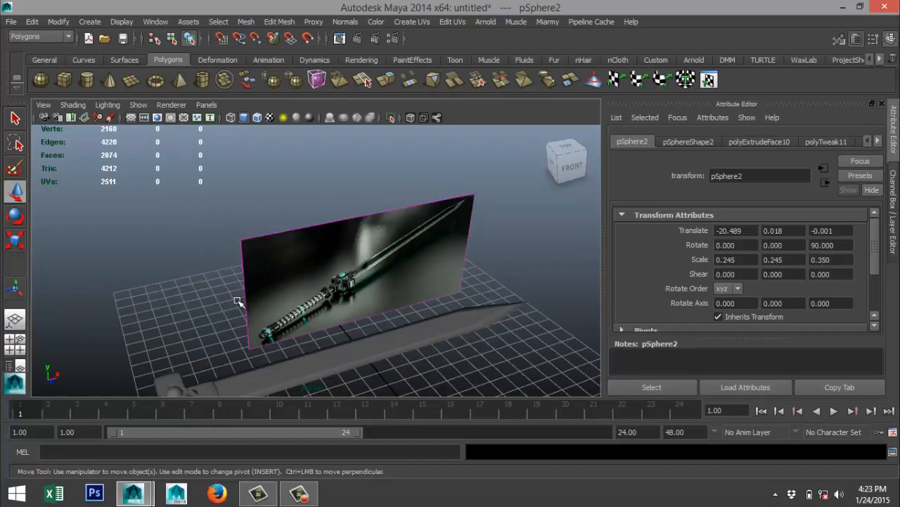
pyautogui.keyDown('alt'); pyautogui.moveTo(237, 301); pyautogui.dragTo(253, 287); pyautogui.keyUp('alt')
pyautogui.scroll(3, 251, 297)
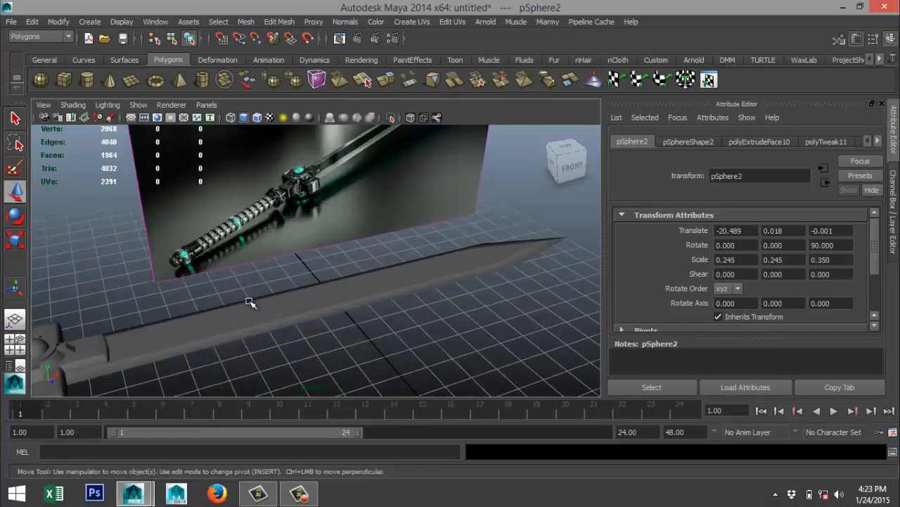
# Select the blade and delete the edge loop that crosses it where the tip begins.
pyautogui.click(226, 324)
pyautogui.keyDown('alt'); pyautogui.moveTo(218, 330); pyautogui.dragTo(227, 339); pyautogui.keyUp('alt')
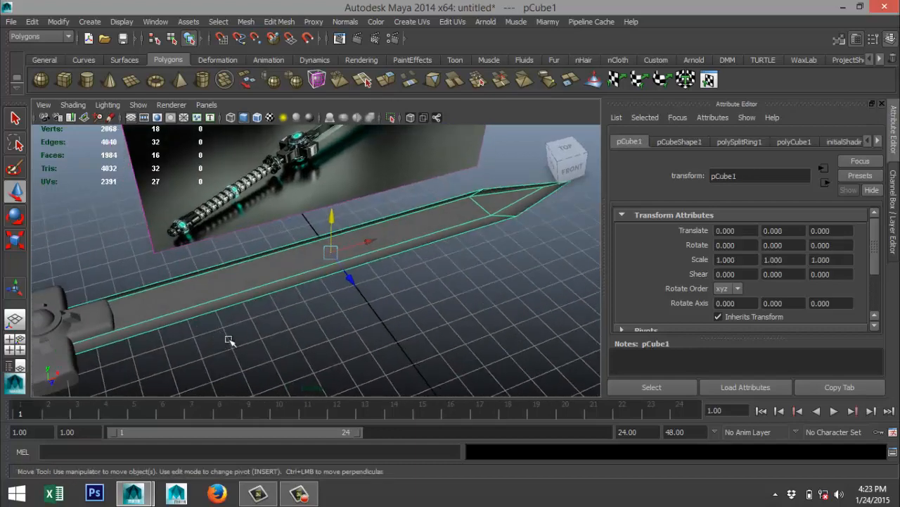
pyautogui.keyDown('alt'); pyautogui.moveTo(336, 335); pyautogui.dragTo(214, 345, button='middle'); pyautogui.keyUp('alt')
pyautogui.scroll(3, 309, 319)
pyautogui.keyDown('alt'); pyautogui.moveTo(441, 246); pyautogui.dragTo(353, 256); pyautogui.keyUp('alt')
pyautogui.moveTo(349, 247); pyautogui.dragTo(346, 197, button='right')
pyautogui.click(348, 244)
pyautogui.doubleClick(347, 243)
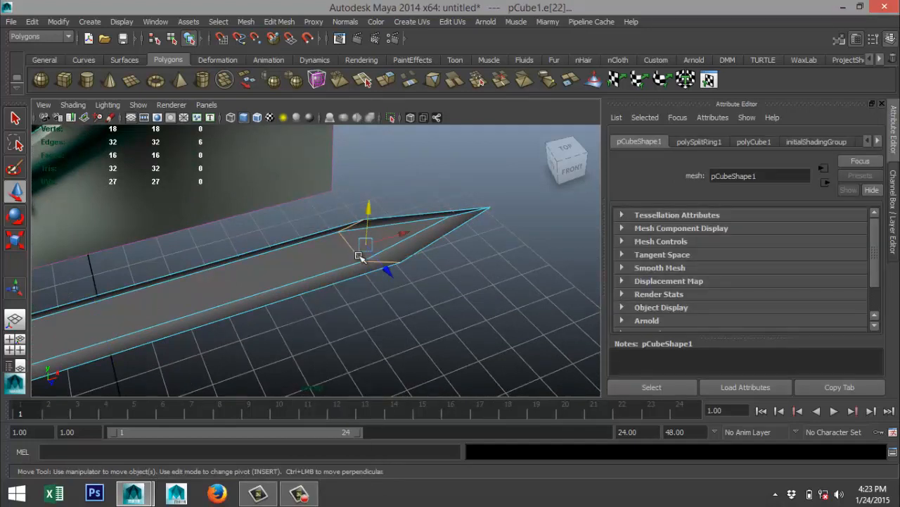
pyautogui.press('Delete')
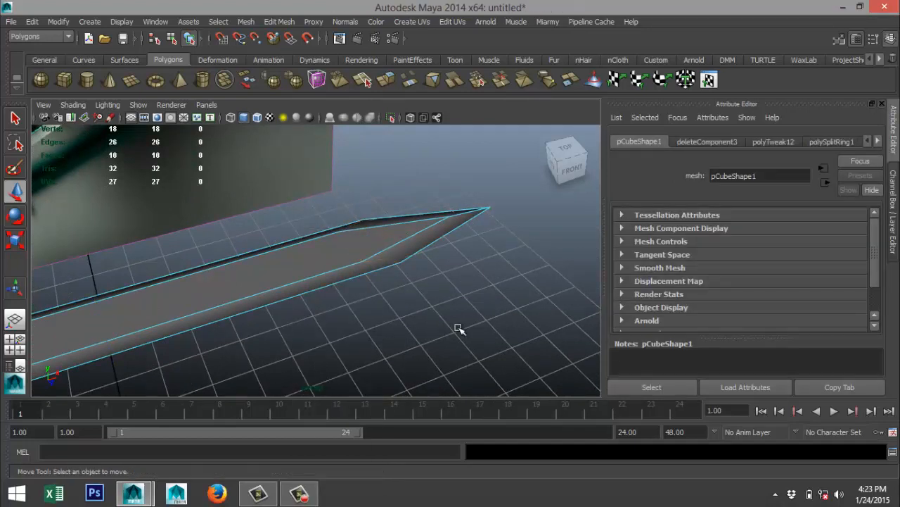
# Check the blade's groove in the reference image, and select the broad flat faces on the blade's upper side and underside.
pyautogui.keyDown('alt'); pyautogui.moveTo(442, 329); pyautogui.dragTo(410, 286); pyautogui.keyUp('alt')
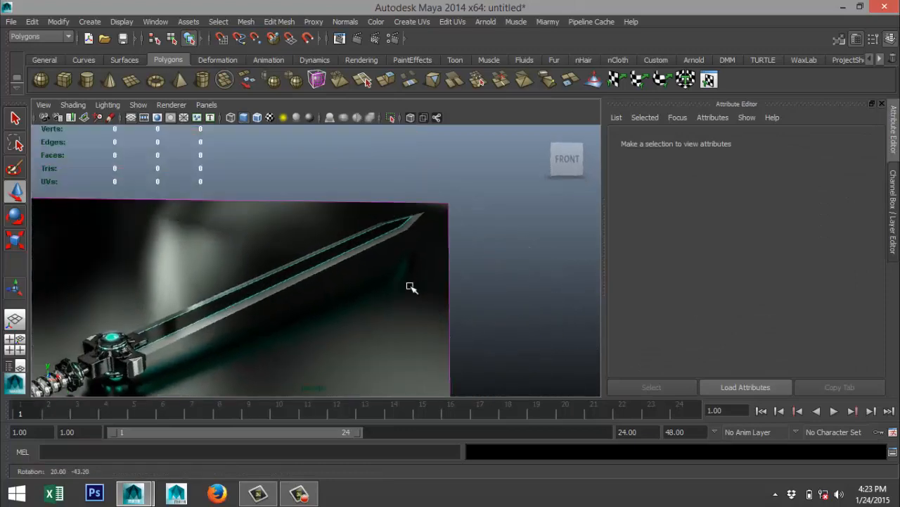
pyautogui.keyDown('alt'); pyautogui.moveTo(411, 288); pyautogui.dragTo(323, 237, button='middle'); pyautogui.keyUp('alt')
pyautogui.scroll(1, 322, 237)
pyautogui.keyDown('alt'); pyautogui.moveTo(380, 303); pyautogui.dragTo(323, 347); pyautogui.keyUp('alt')
pyautogui.scroll(3, 296, 338)
pyautogui.moveTo(246, 319); pyautogui.dragTo(248, 242, button='right')
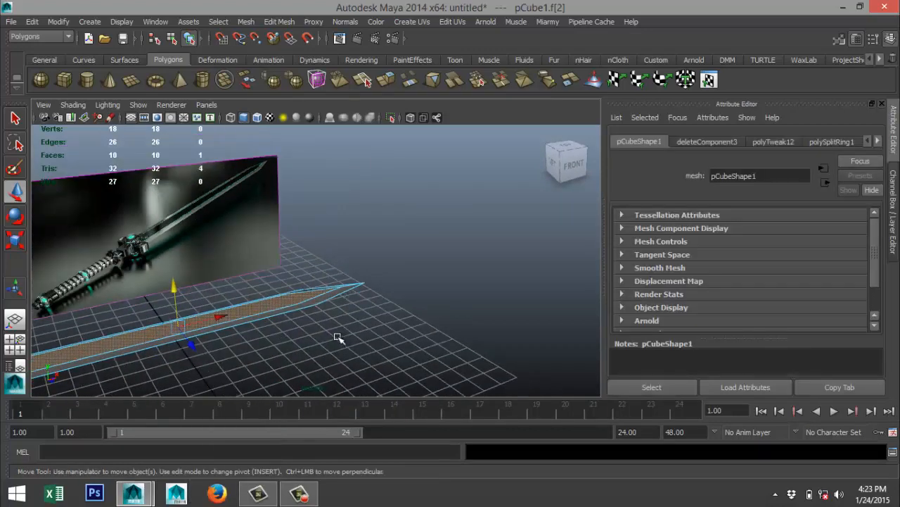
pyautogui.keyDown('alt'); pyautogui.moveTo(281, 245); pyautogui.dragTo(365, 323); pyautogui.keyUp('alt')
pyautogui.keyDown('shift'); pyautogui.click(467, 360); pyautogui.keyUp('shift')
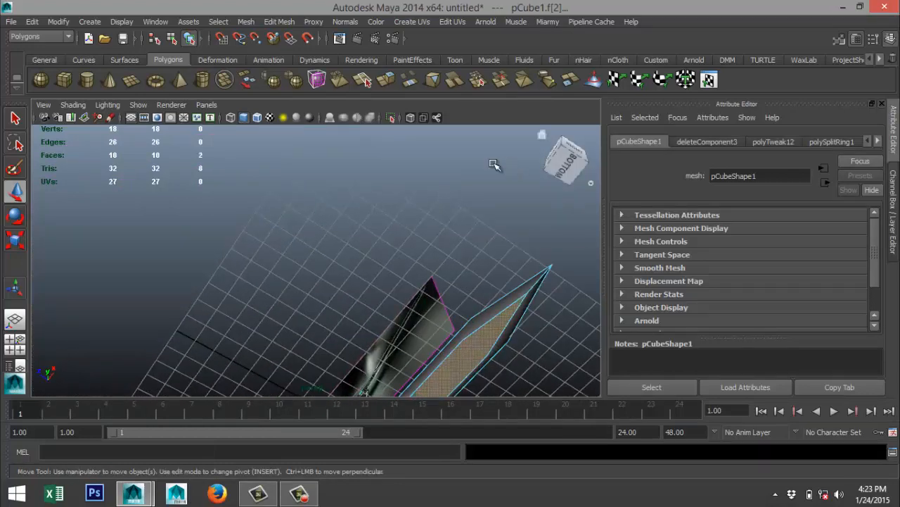
# Extrude the two selected flat faces on the blade's upper side and underside.
pyautogui.click(272, 23)
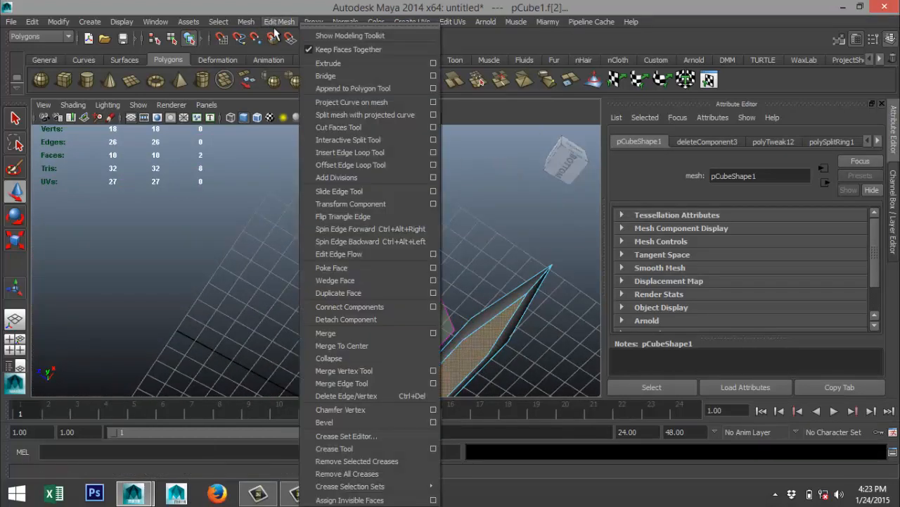
pyautogui.click(349, 67)
pyautogui.scroll(-5, 440, 265)
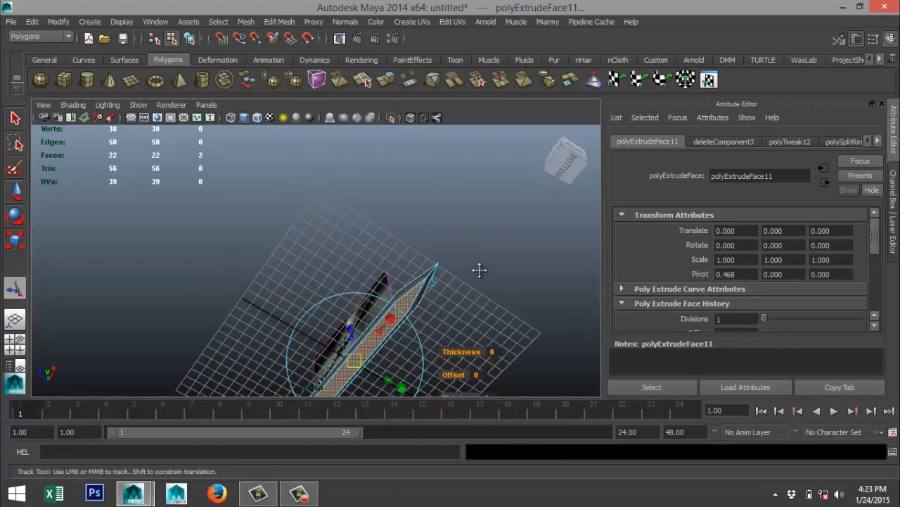
pyautogui.keyDown('alt'); pyautogui.moveTo(479, 269); pyautogui.dragTo(424, 186, button='middle'); pyautogui.keyUp('alt')
# In the top view, scale the extruded faces inward to about 0.97, and narrow them slightly more across the blade's width.
pyautogui.click(15, 344)
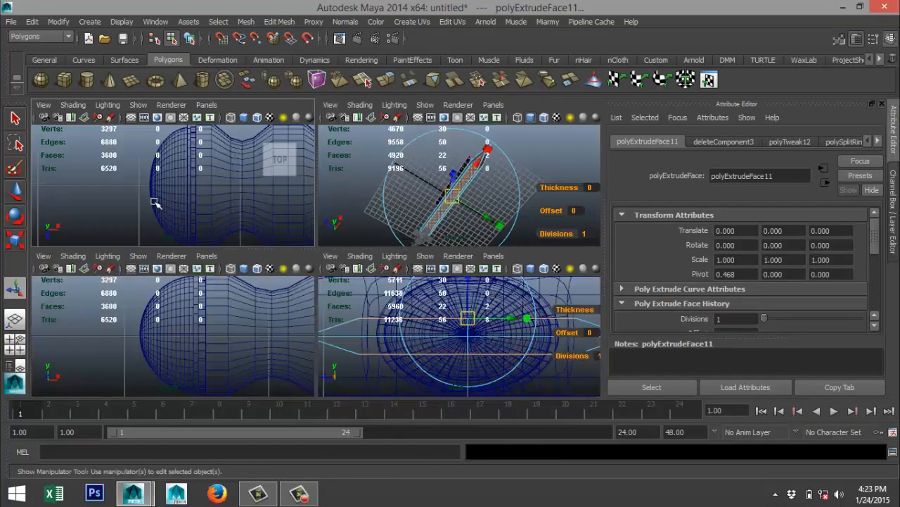
pyautogui.press('space')
pyautogui.press('f')
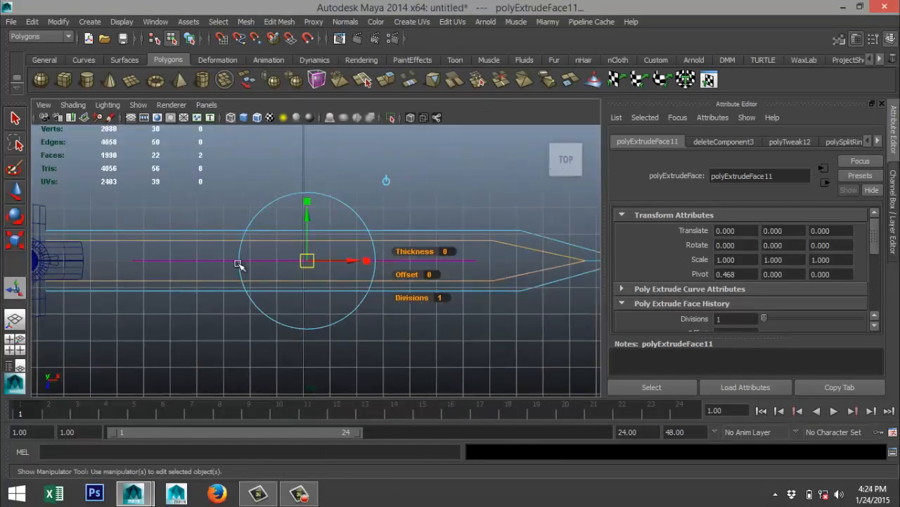
pyautogui.press('r')
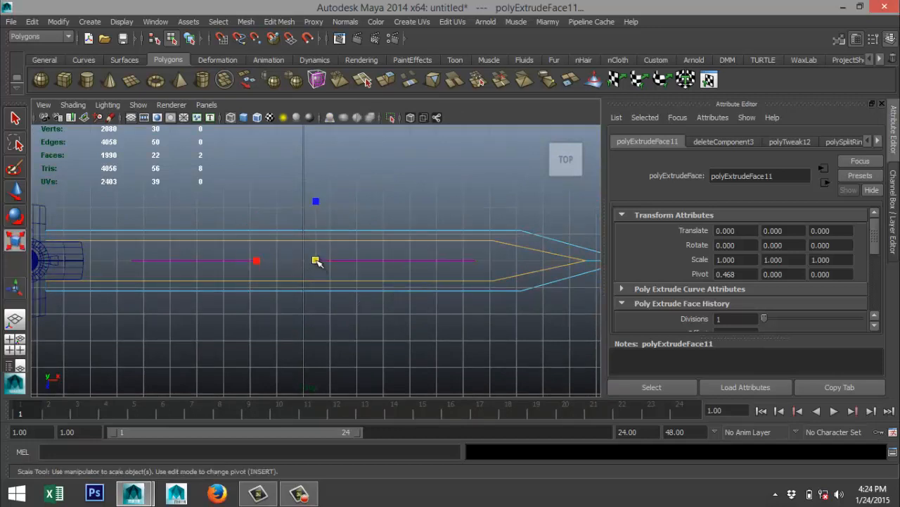
pyautogui.moveTo(315, 260); pyautogui.dragTo(310, 261)
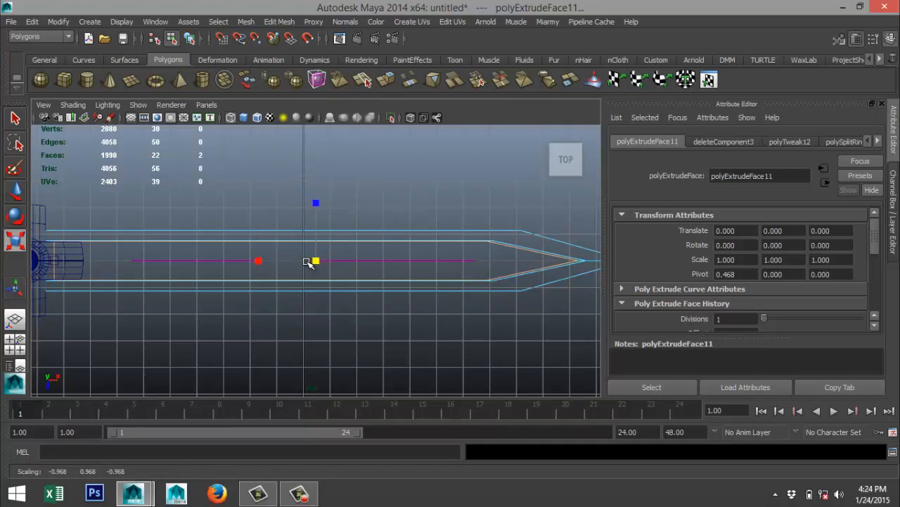
pyautogui.moveTo(307, 261); pyautogui.dragTo(307, 262)
pyautogui.moveTo(316, 204); pyautogui.dragTo(318, 207)
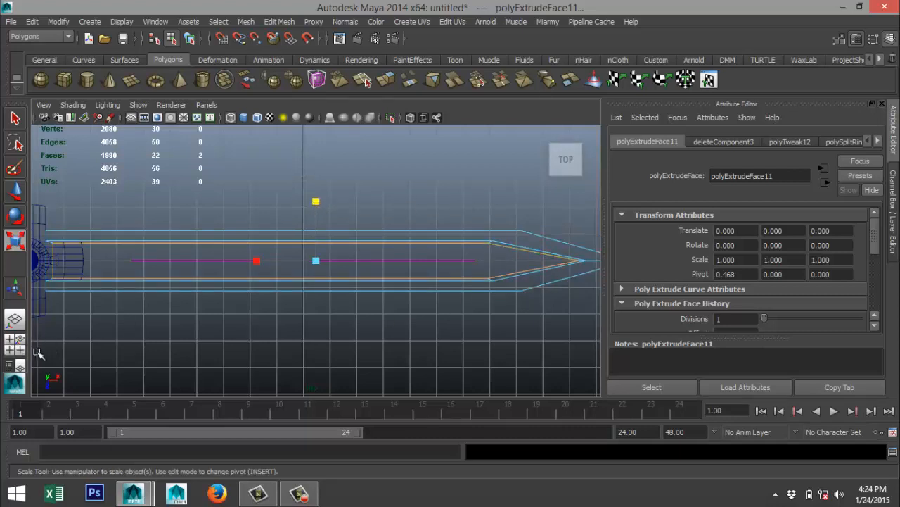
pyautogui.press('space')
pyautogui.press('space')
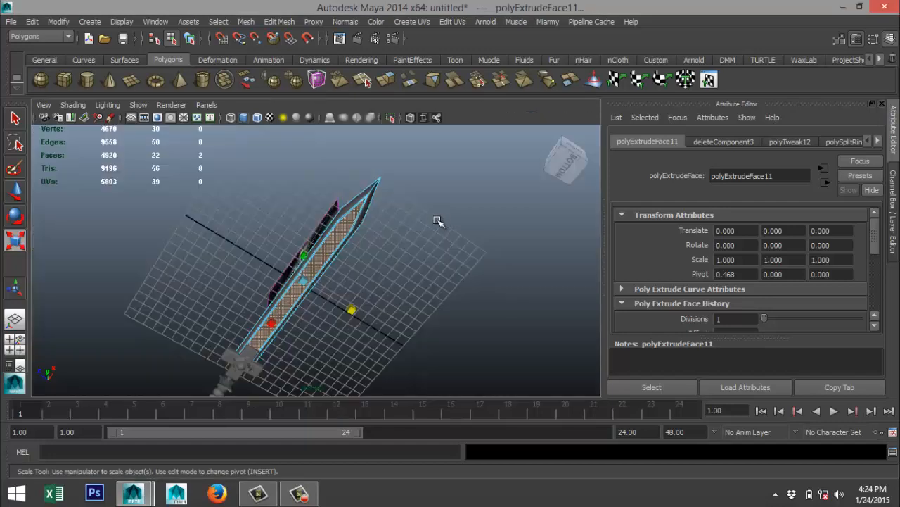
# Leave face editing, select the reference image plane and move it back along Z, away from the blade.
pyautogui.keyDown('alt'); pyautogui.moveTo(436, 224); pyautogui.dragTo(389, 255); pyautogui.keyUp('alt')
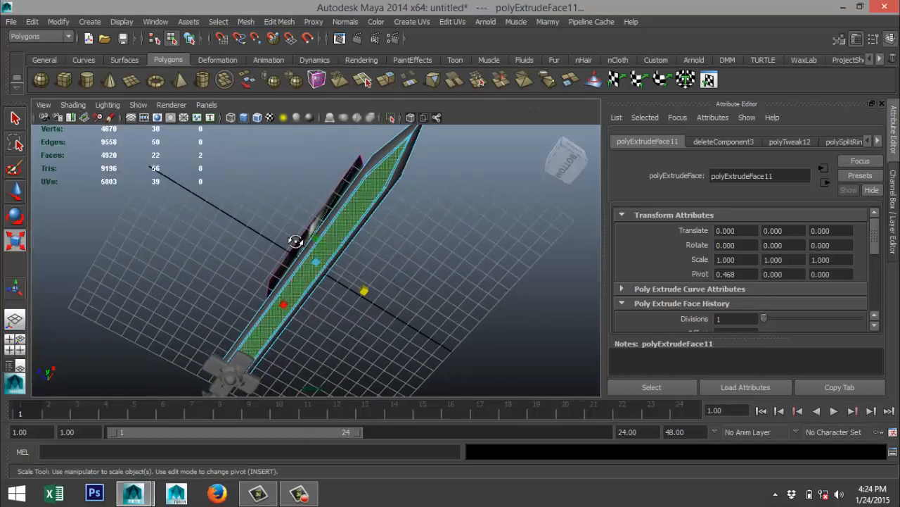
pyautogui.keyDown('alt'); pyautogui.moveTo(296, 241); pyautogui.dragTo(436, 208); pyautogui.keyUp('alt')
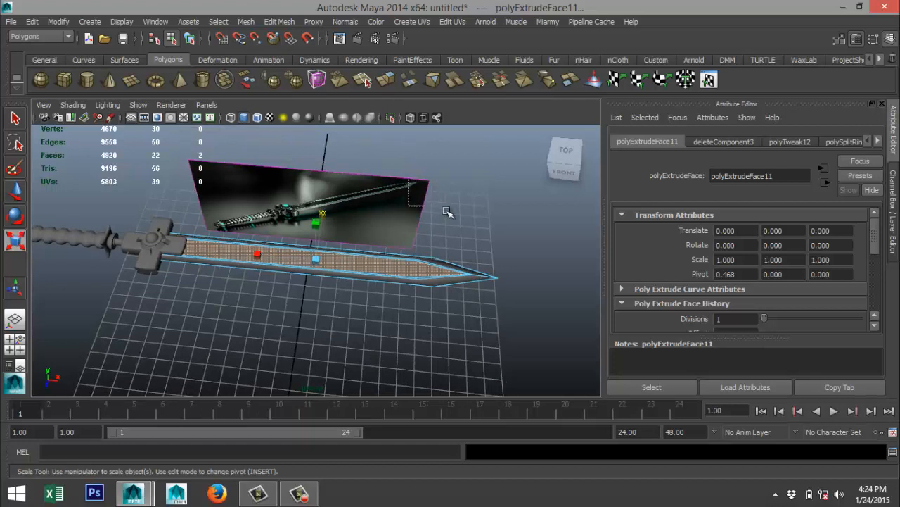
pyautogui.click(438, 209)
pyautogui.rightClick(436, 177)
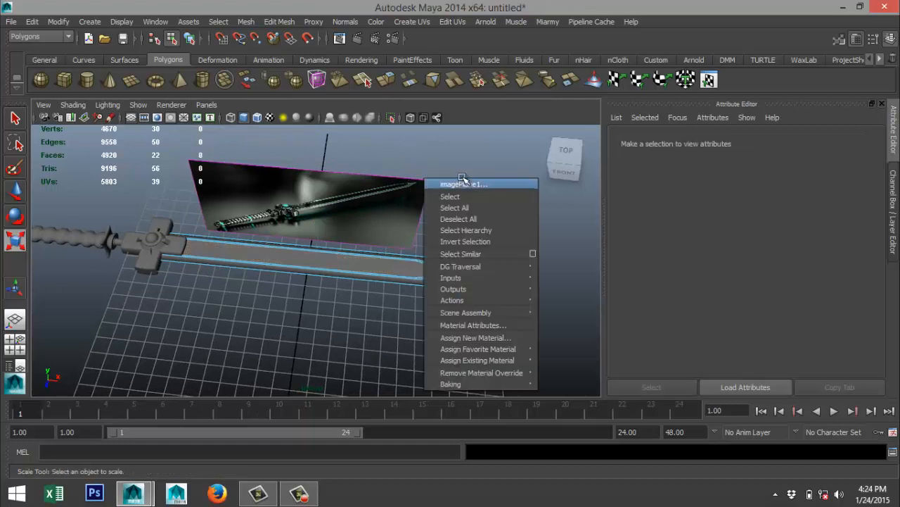
pyautogui.click(456, 184)
pyautogui.rightClick(401, 181)
pyautogui.click(358, 214)
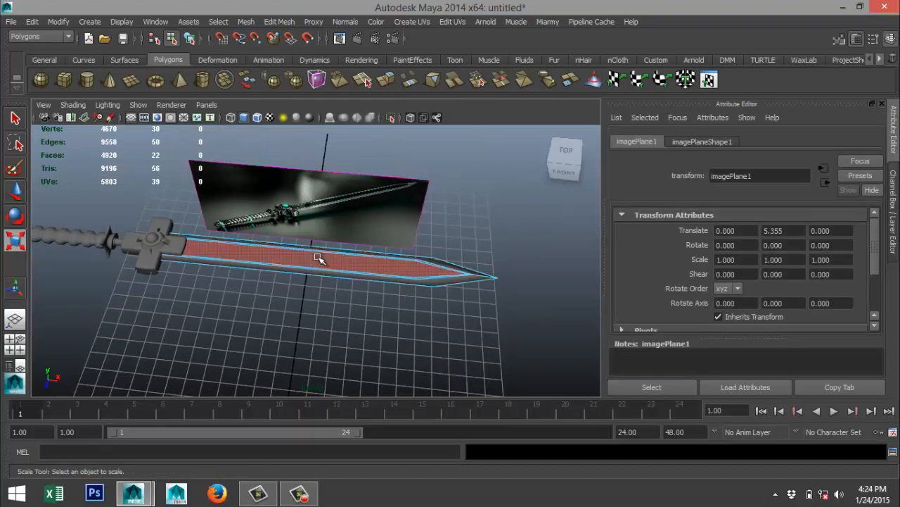
pyautogui.moveTo(319, 254); pyautogui.dragTo(387, 178, button='right')
pyautogui.click(424, 195)
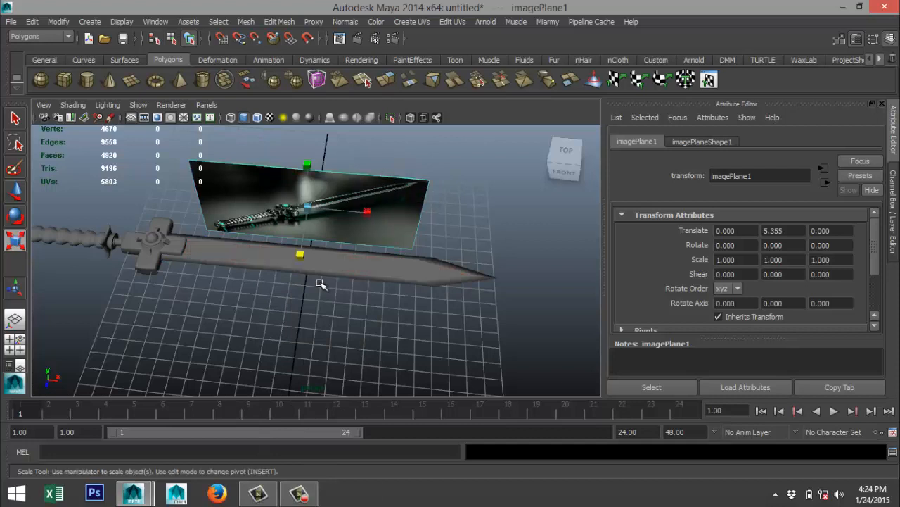
pyautogui.press('w')
pyautogui.moveTo(302, 242); pyautogui.dragTo(351, 89)
# Select the blade and delete the two short corner edges joining the inset outlines near the tip on the upper side.
pyautogui.click(355, 261)
pyautogui.scroll(5, 331, 316)
pyautogui.scroll(1, 330, 316)
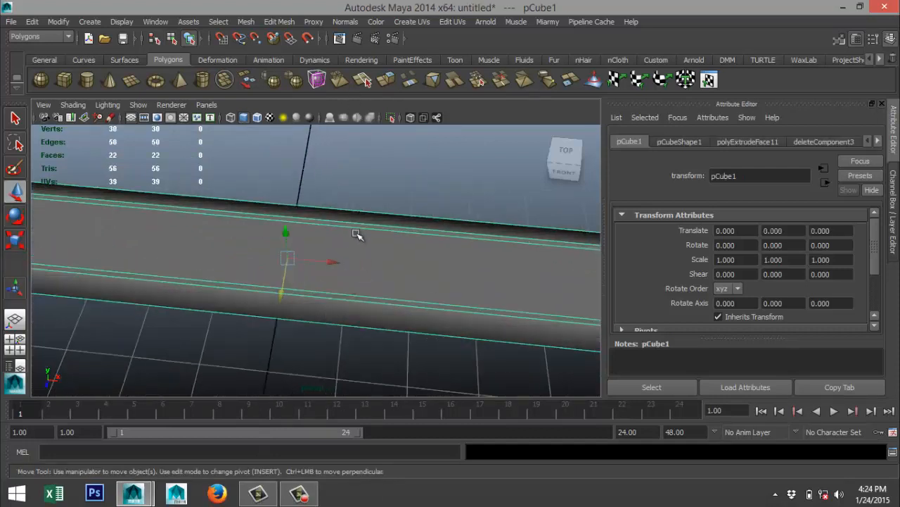
pyautogui.scroll(-2, 372, 308)
pyautogui.keyDown('alt'); pyautogui.moveTo(411, 318); pyautogui.dragTo(221, 312); pyautogui.keyUp('alt')
pyautogui.scroll(3, 334, 324)
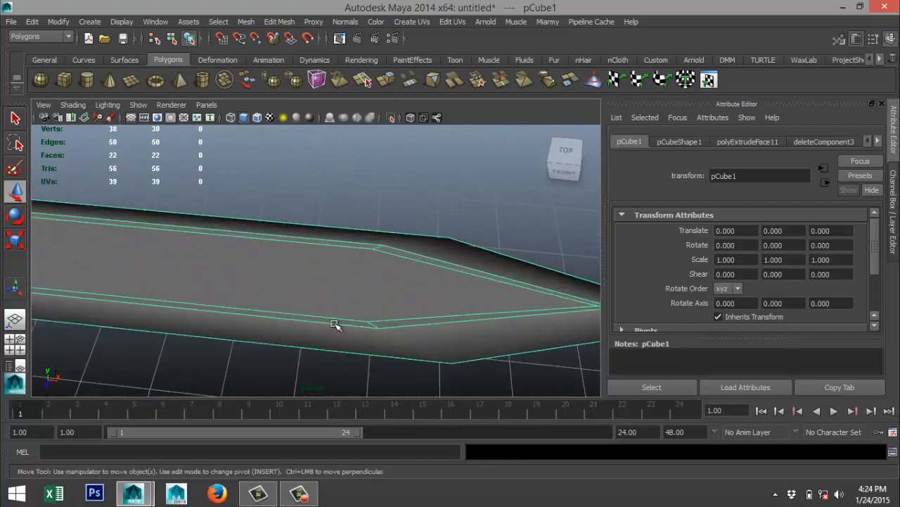
pyautogui.moveTo(376, 246); pyautogui.dragTo(373, 177, button='right')
pyautogui.click(379, 247)
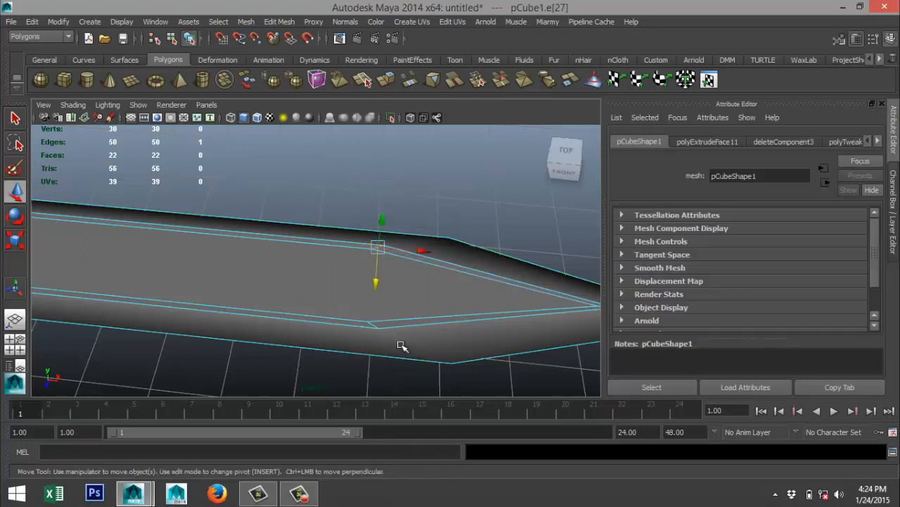
pyautogui.keyDown('shift'); pyautogui.click(373, 324); pyautogui.keyUp('shift')
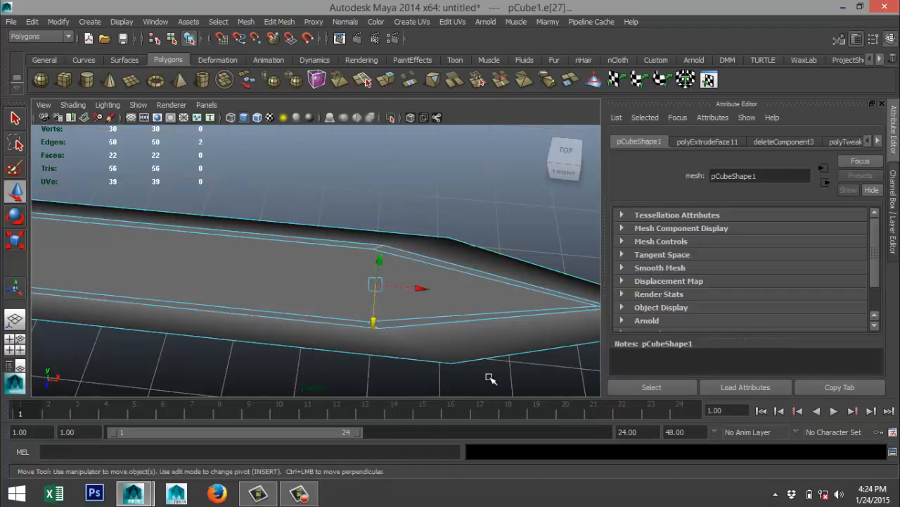
pyautogui.press('Delete')
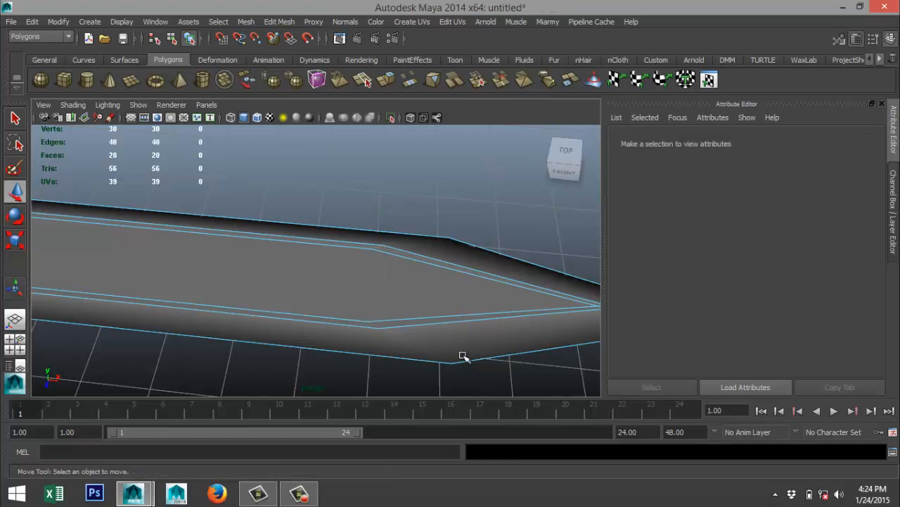
# Delete the two matching short corner edges near the tip on the blade's underside.
pyautogui.keyDown('alt'); pyautogui.moveTo(463, 356); pyautogui.dragTo(381, 251); pyautogui.keyUp('alt')
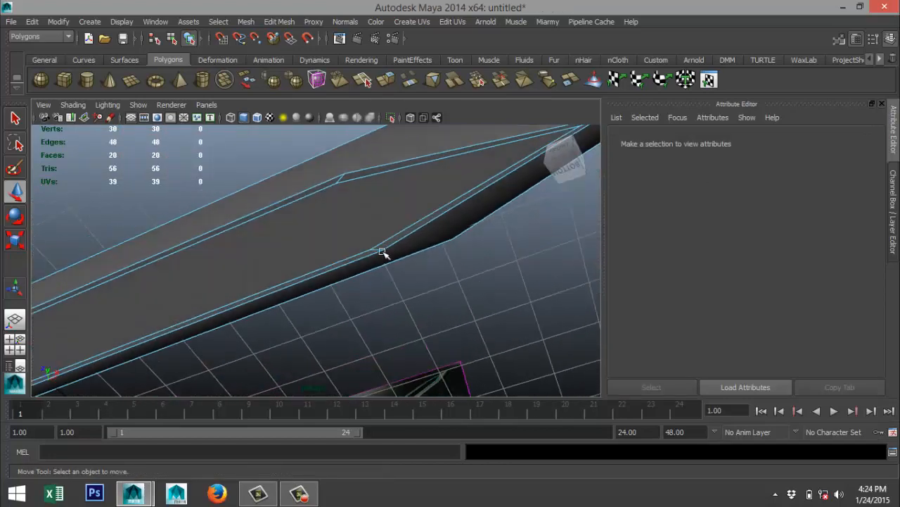
pyautogui.click(342, 181)
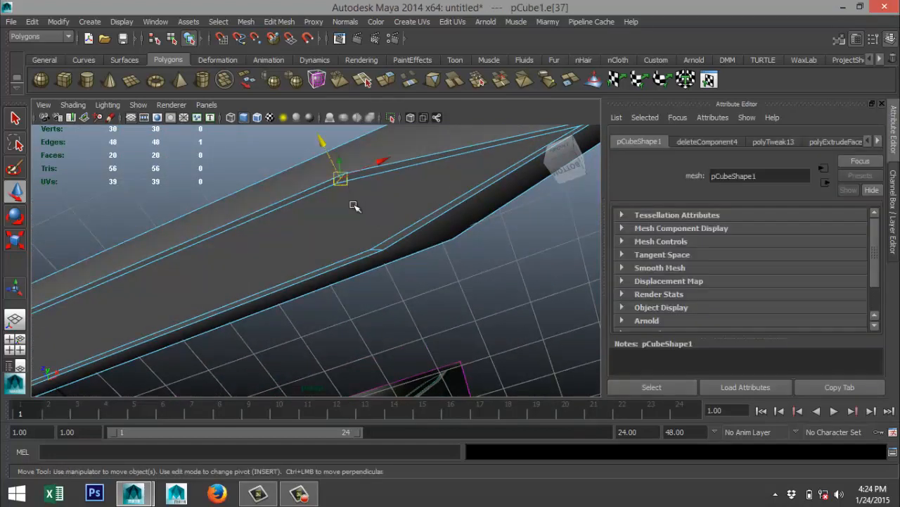
pyautogui.keyDown('shift'); pyautogui.click(378, 252); pyautogui.keyUp('shift')
pyautogui.press('Delete')
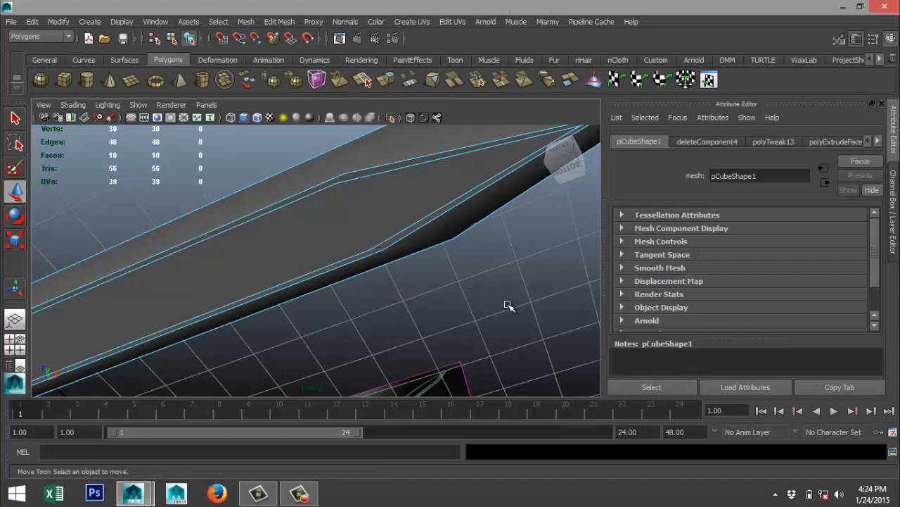
# Examine the reference image close up for the shape and colouring of the blade's inner strip.
pyautogui.keyDown('alt'); pyautogui.moveTo(466, 289); pyautogui.dragTo(403, 284, button='right'); pyautogui.keyUp('alt')
pyautogui.keyDown('alt'); pyautogui.moveTo(279, 229); pyautogui.dragTo(355, 303); pyautogui.keyUp('alt')
pyautogui.keyDown('alt'); pyautogui.moveTo(249, 208); pyautogui.dragTo(419, 380, button='middle'); pyautogui.keyUp('alt')
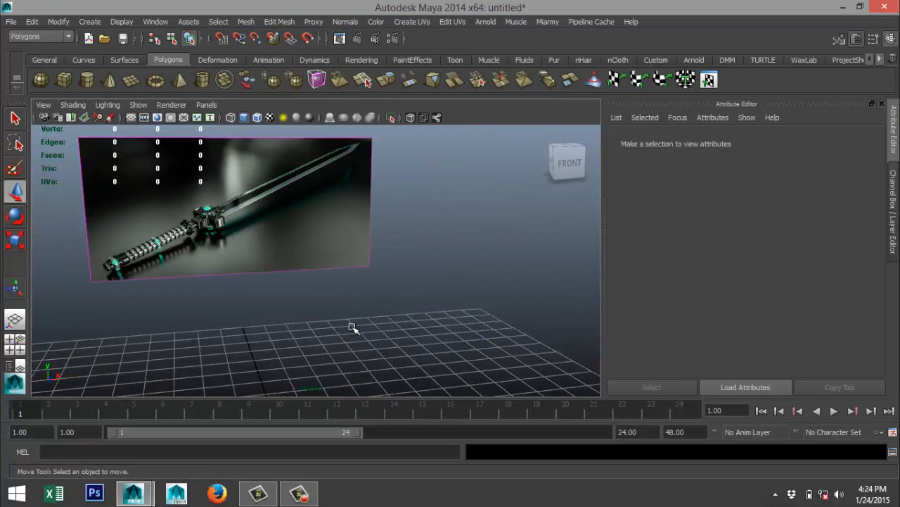
pyautogui.scroll(-2, 352, 327)
pyautogui.scroll(3, 330, 307)
pyautogui.keyDown('alt'); pyautogui.moveTo(296, 280); pyautogui.dragTo(348, 336, button='middle'); pyautogui.keyUp('alt')
pyautogui.scroll(3, 352, 316)
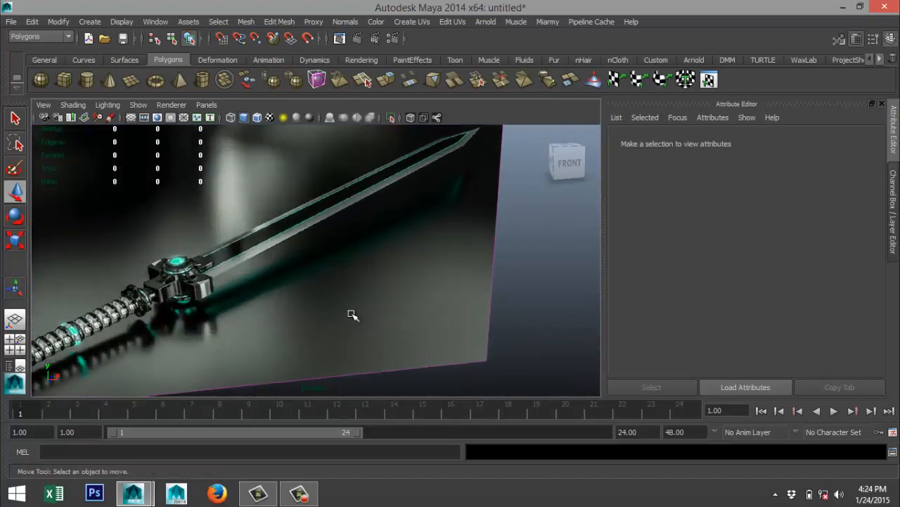
pyautogui.scroll(5, 352, 314)
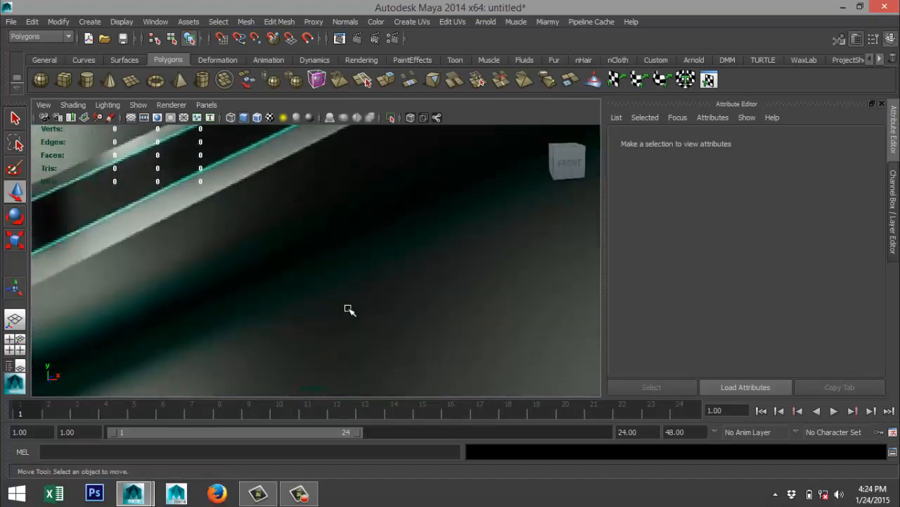
pyautogui.scroll(-6, 349, 310)
pyautogui.scroll(-5, 371, 325)
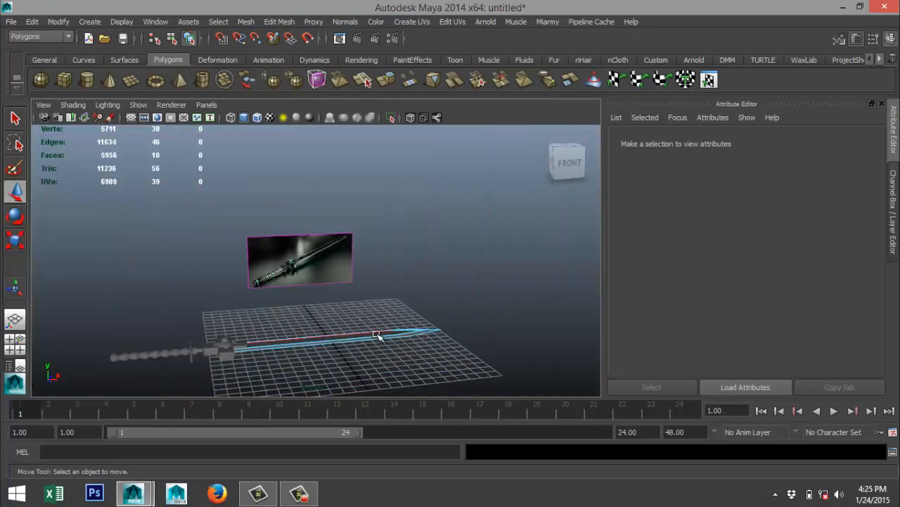
# Select the inset flat faces on the blade's upper side and underside and assign a new Phong E material to them.
pyautogui.keyDown('alt'); pyautogui.moveTo(378, 334); pyautogui.dragTo(382, 274, button='middle'); pyautogui.keyUp('alt')
pyautogui.keyDown('alt'); pyautogui.moveTo(382, 274); pyautogui.dragTo(382, 322); pyautogui.keyUp('alt')
pyautogui.scroll(5, 380, 323)
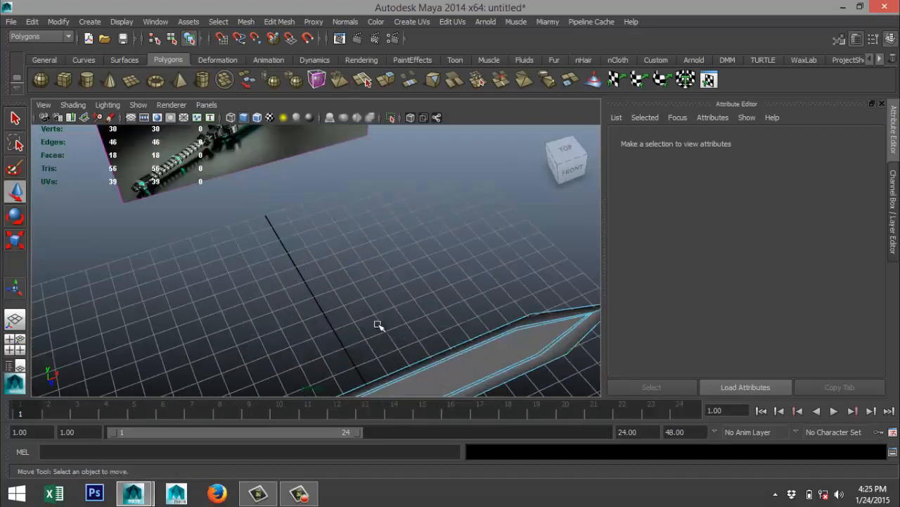
pyautogui.keyDown('alt'); pyautogui.moveTo(379, 324); pyautogui.dragTo(302, 170, button='middle'); pyautogui.keyUp('alt')
pyautogui.moveTo(298, 239); pyautogui.dragTo(302, 244, button='right')
pyautogui.click(303, 232)
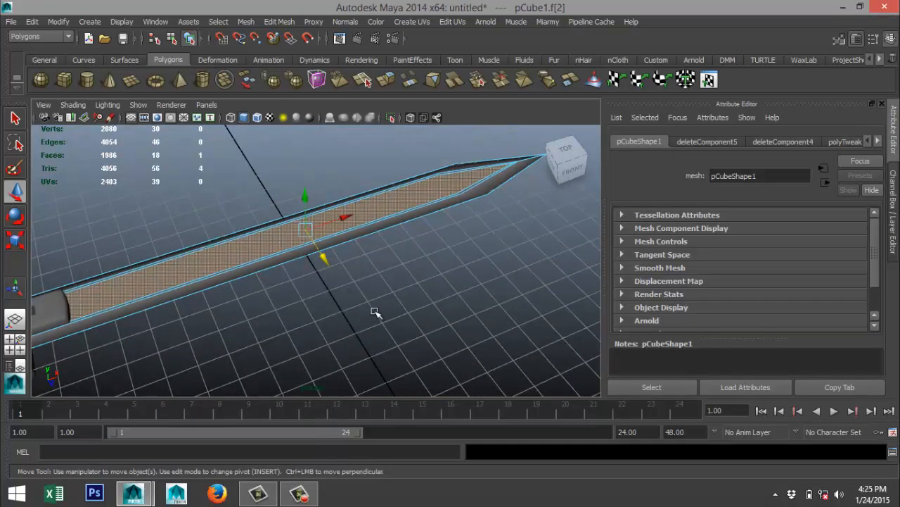
pyautogui.keyDown('alt'); pyautogui.moveTo(374, 312); pyautogui.dragTo(404, 132); pyautogui.keyUp('alt')
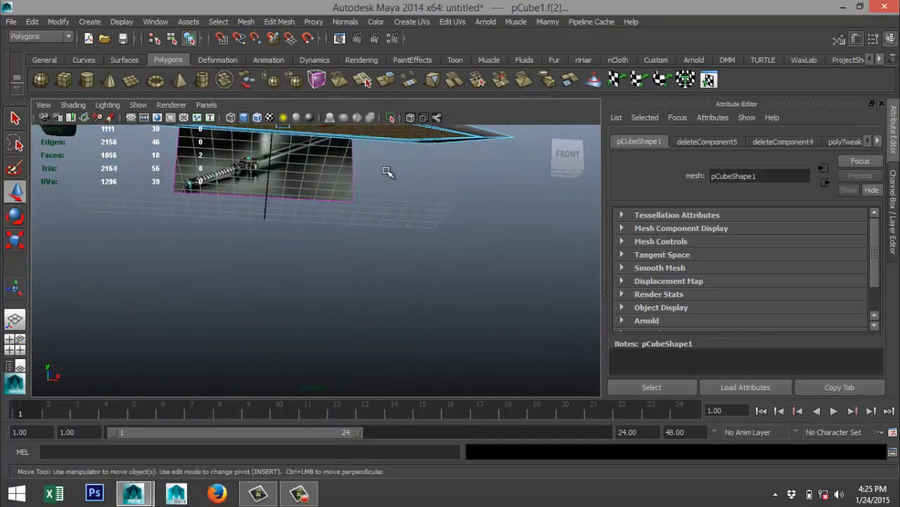
pyautogui.keyDown('alt'); pyautogui.moveTo(362, 261); pyautogui.dragTo(311, 233); pyautogui.keyUp('alt')
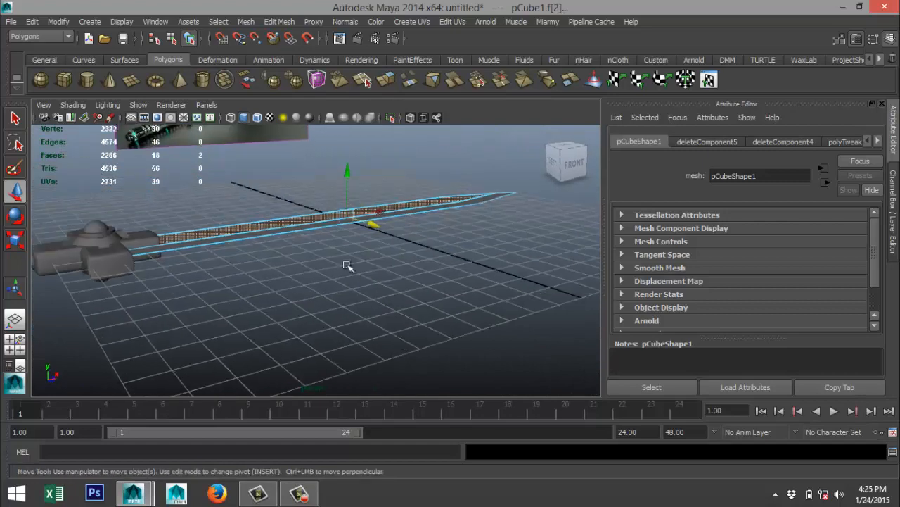
pyautogui.moveTo(304, 205); pyautogui.dragTo(361, 398, button='right')
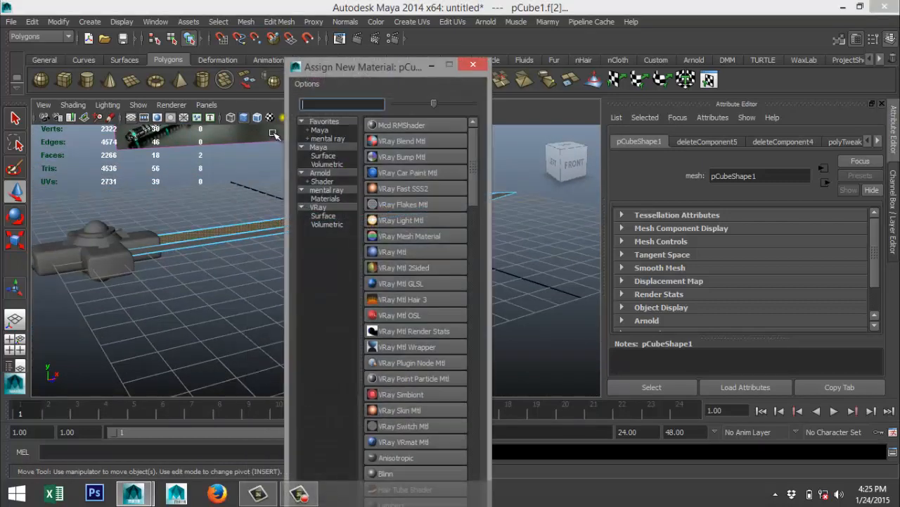
pyautogui.write('ph')
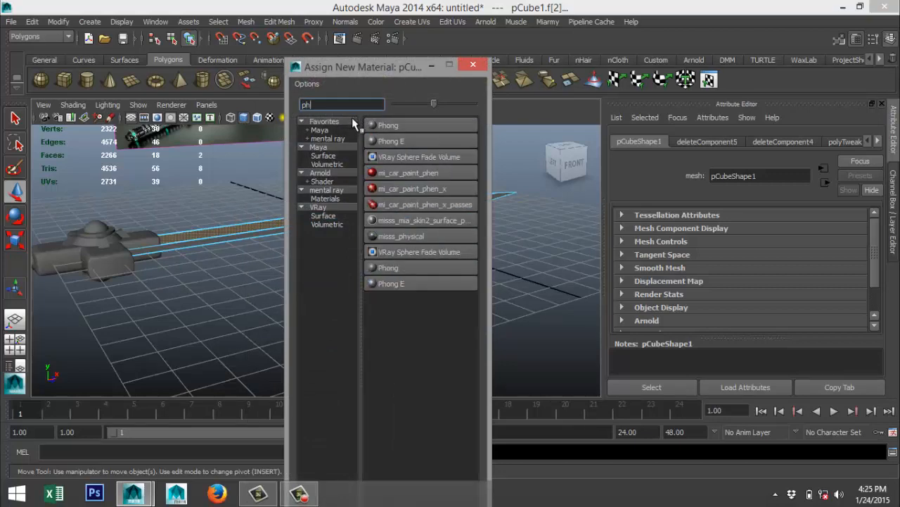
pyautogui.click(414, 142)
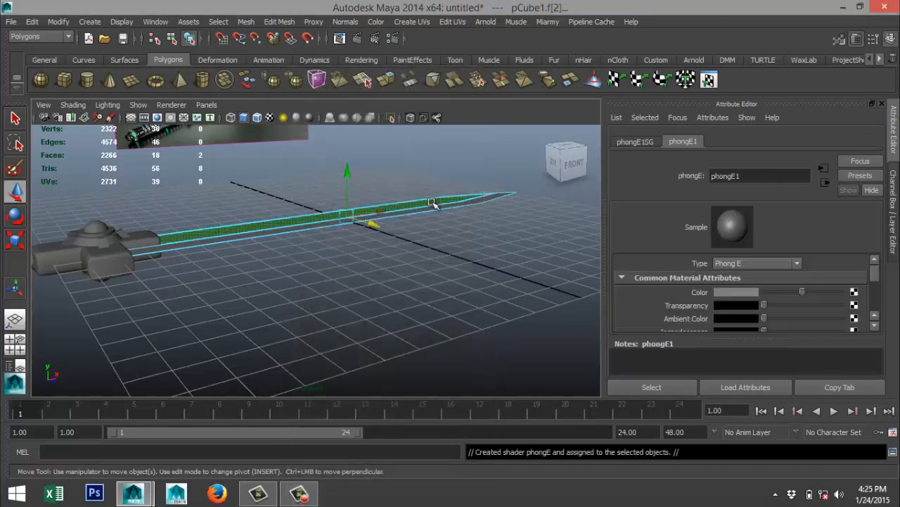
# Set the new material's color to black and rename the material Black.
pyautogui.click(743, 292)
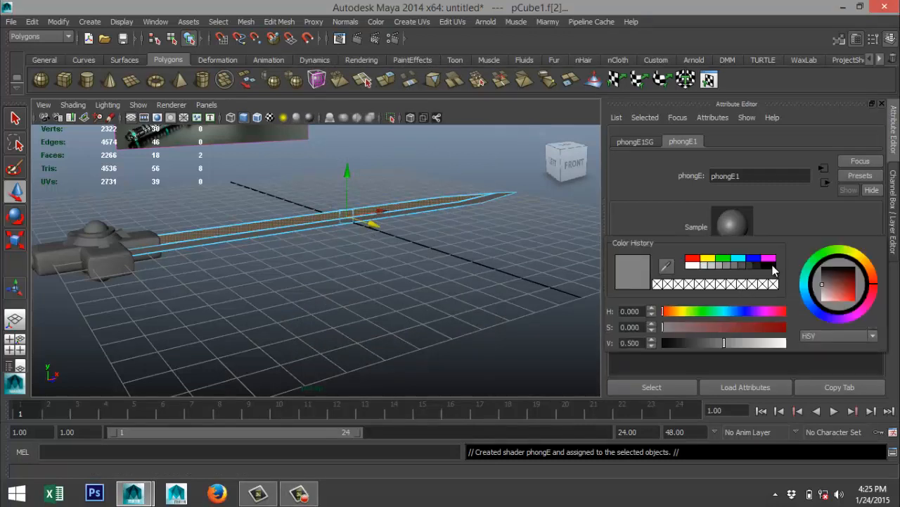
pyautogui.click(772, 265)
pyautogui.moveTo(768, 178); pyautogui.dragTo(618, 170)
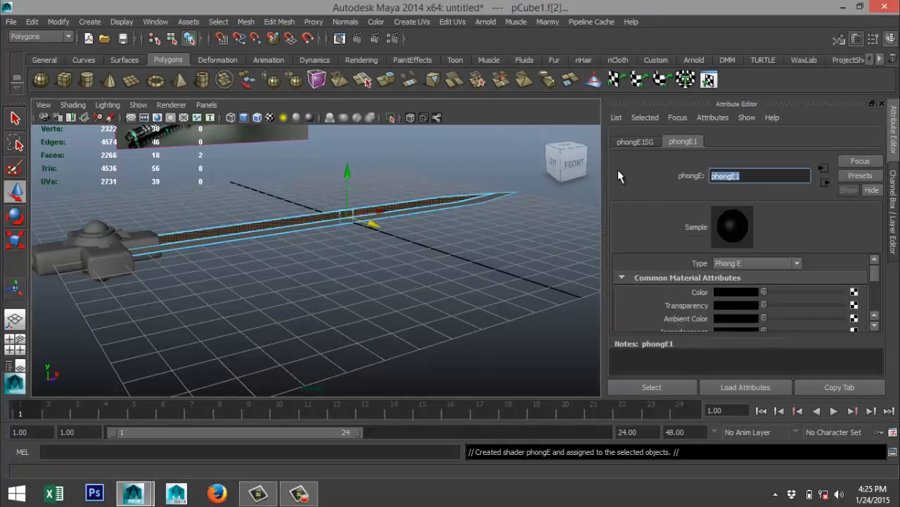
pyautogui.write('Black')
pyautogui.click(480, 303)
pyautogui.scroll(3, 398, 291)
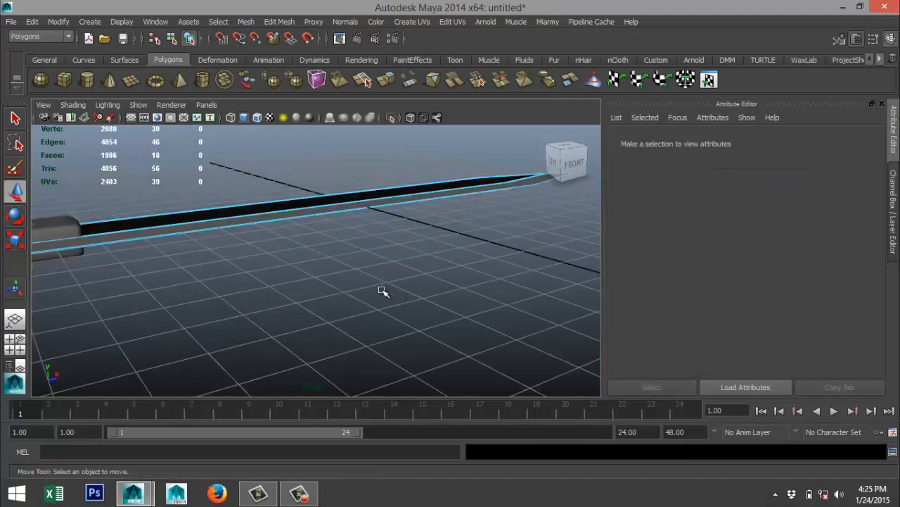
# Select the outer bevel faces along both sides of the blade, top and underside, and assign a new mia_material_x material to them.
pyautogui.keyDown('alt'); pyautogui.moveTo(350, 286); pyautogui.dragTo(435, 303, button='middle'); pyautogui.keyUp('alt')
pyautogui.keyDown('alt'); pyautogui.moveTo(372, 304); pyautogui.dragTo(363, 325); pyautogui.keyUp('alt')
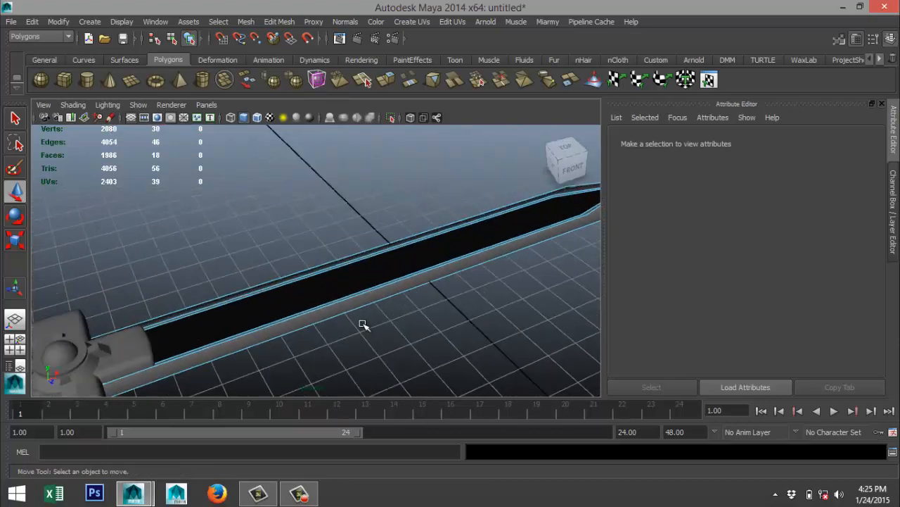
pyautogui.click(322, 315)
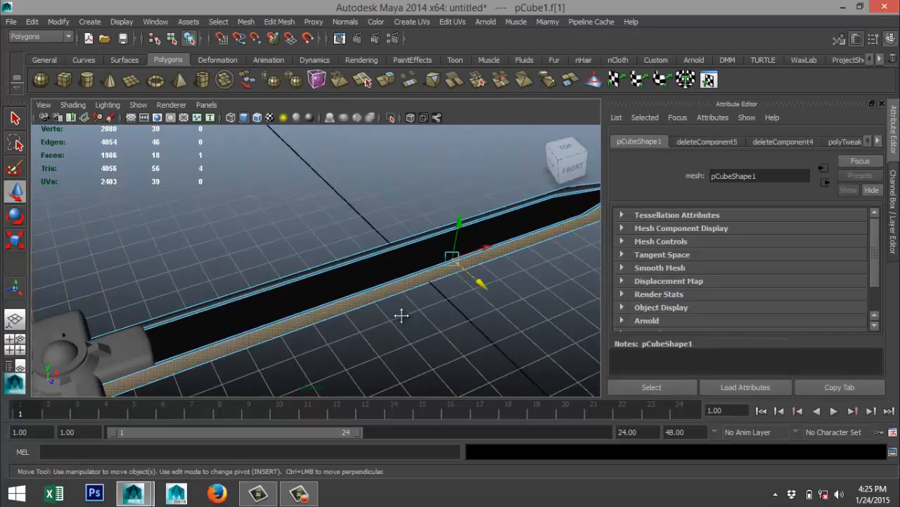
pyautogui.keyDown('alt'); pyautogui.moveTo(402, 316); pyautogui.dragTo(316, 317, button='right'); pyautogui.keyUp('alt')
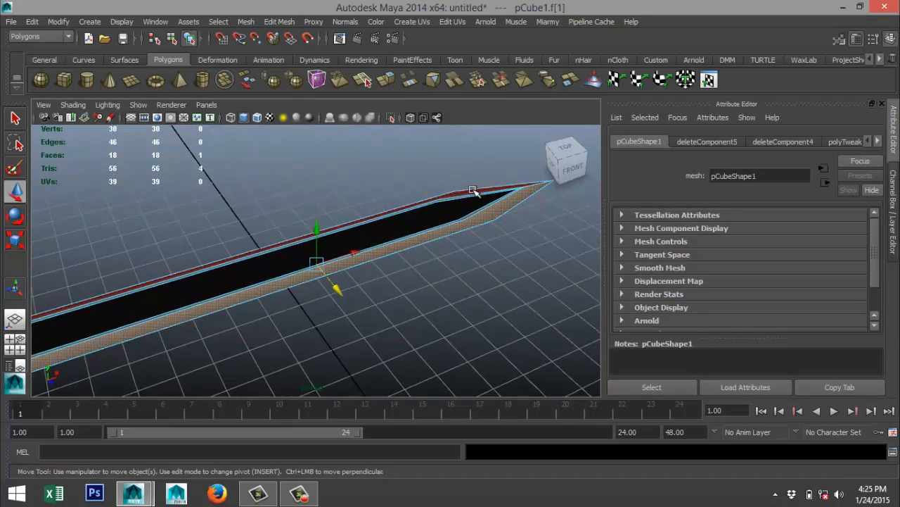
pyautogui.keyDown('alt'); pyautogui.moveTo(472, 191); pyautogui.dragTo(459, 216); pyautogui.keyUp('alt')
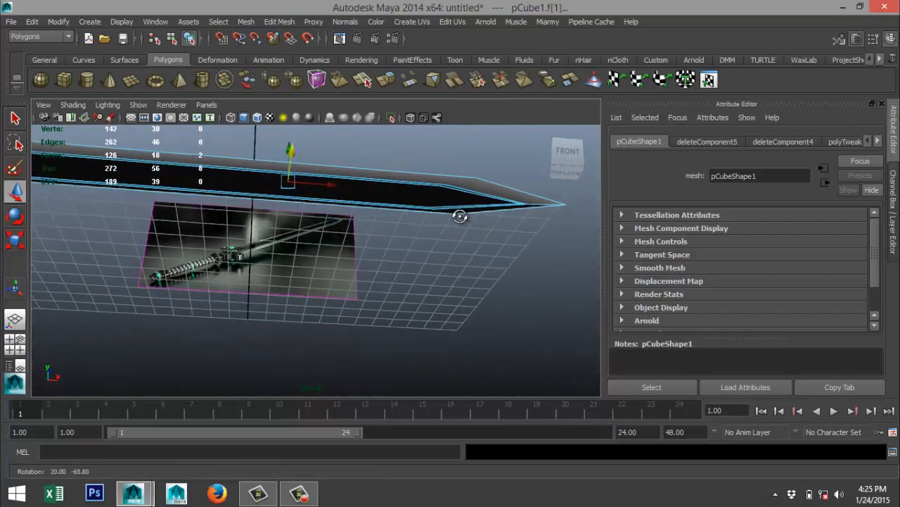
pyautogui.keyDown('shift'); pyautogui.click(481, 193); pyautogui.keyUp('shift')
pyautogui.keyDown('alt'); pyautogui.moveTo(479, 277); pyautogui.dragTo(458, 225); pyautogui.keyUp('alt')
pyautogui.keyDown('alt'); pyautogui.moveTo(364, 264); pyautogui.dragTo(407, 348); pyautogui.keyUp('alt')
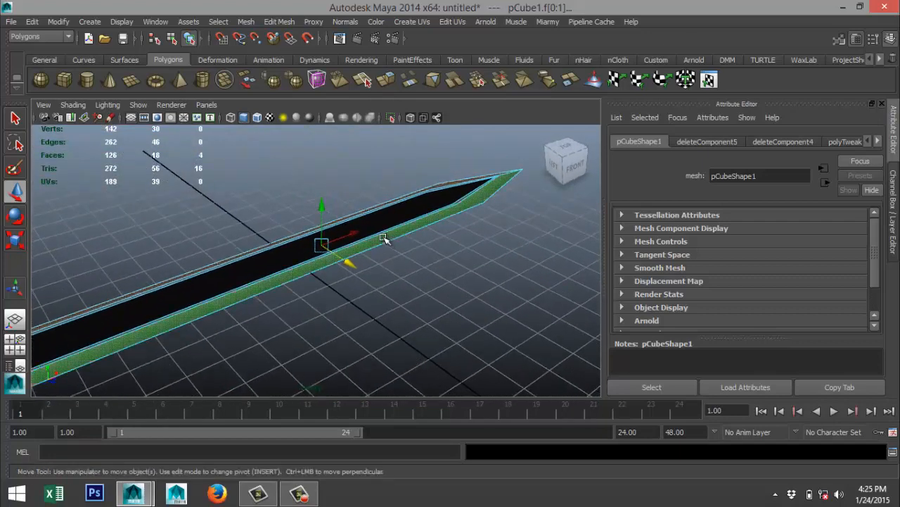
pyautogui.moveTo(383, 240); pyautogui.dragTo(379, 450, button='right')
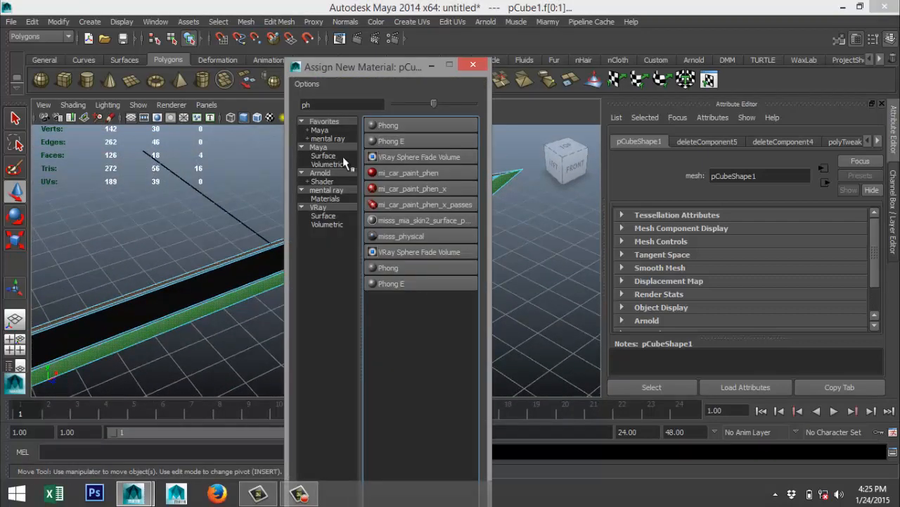
pyautogui.moveTo(350, 105); pyautogui.dragTo(226, 104)
pyautogui.write('mia')
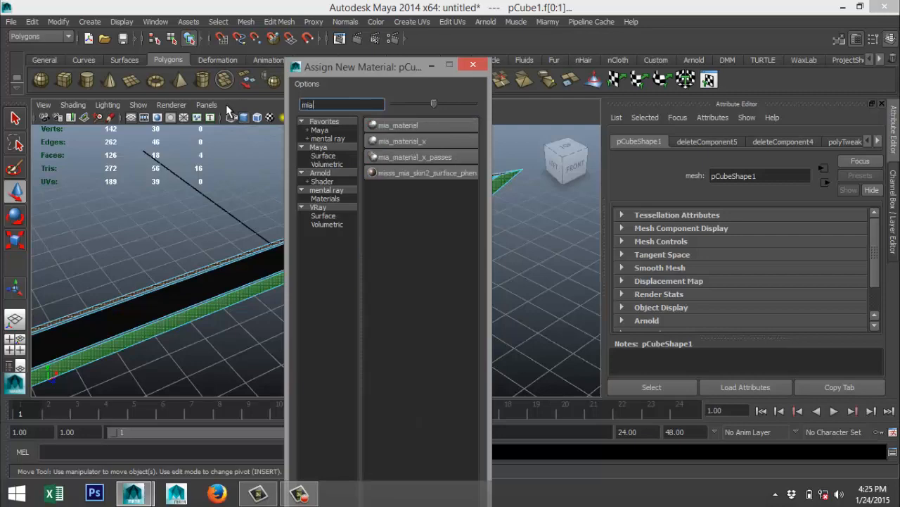
pyautogui.click(424, 144)
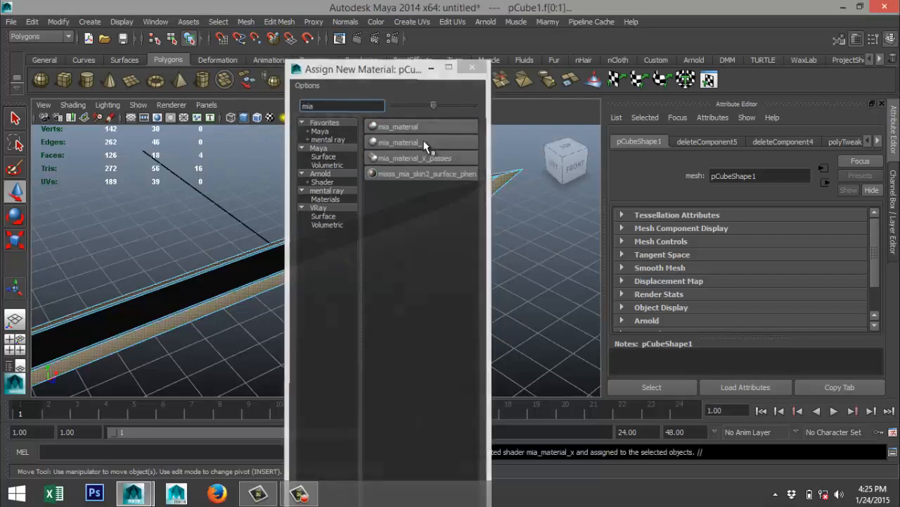
# Replace the new material's settings with the Chrome preset and rename the material Chrome.
pyautogui.click(723, 140)
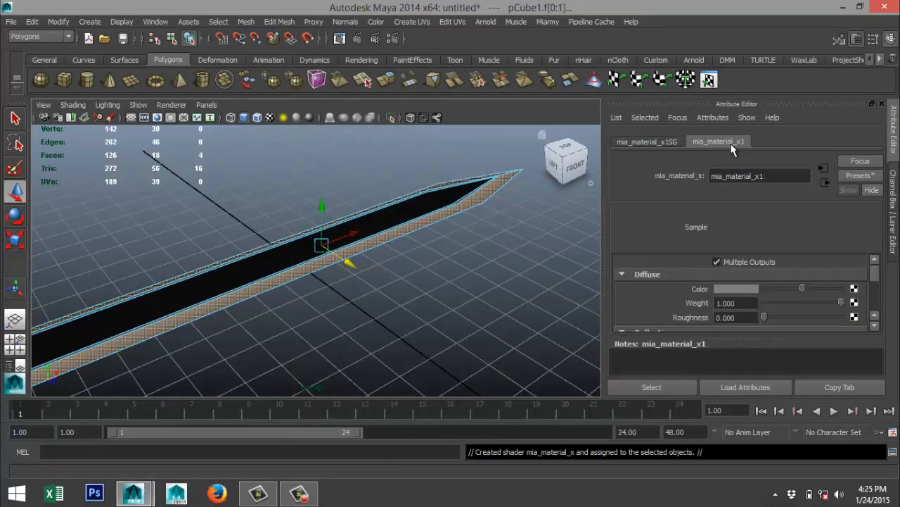
pyautogui.click(858, 176)
pyautogui.moveTo(816, 212)
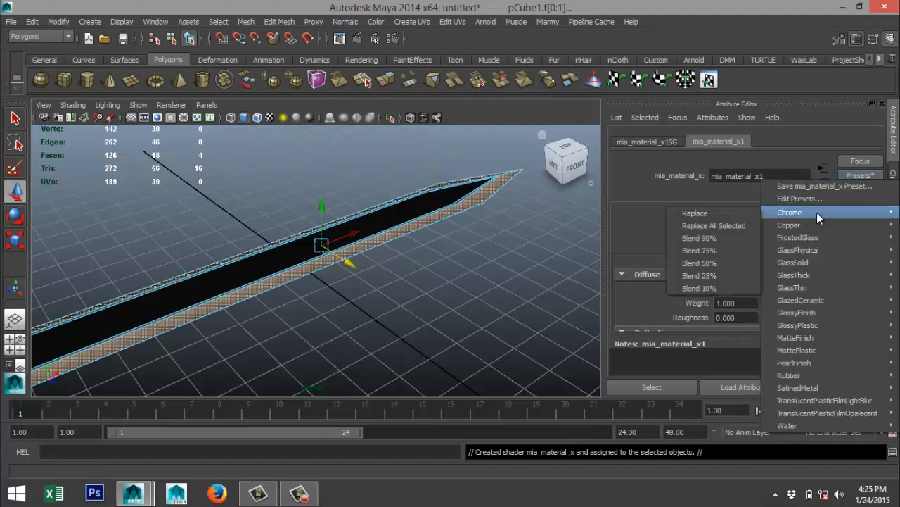
pyautogui.click(738, 213)
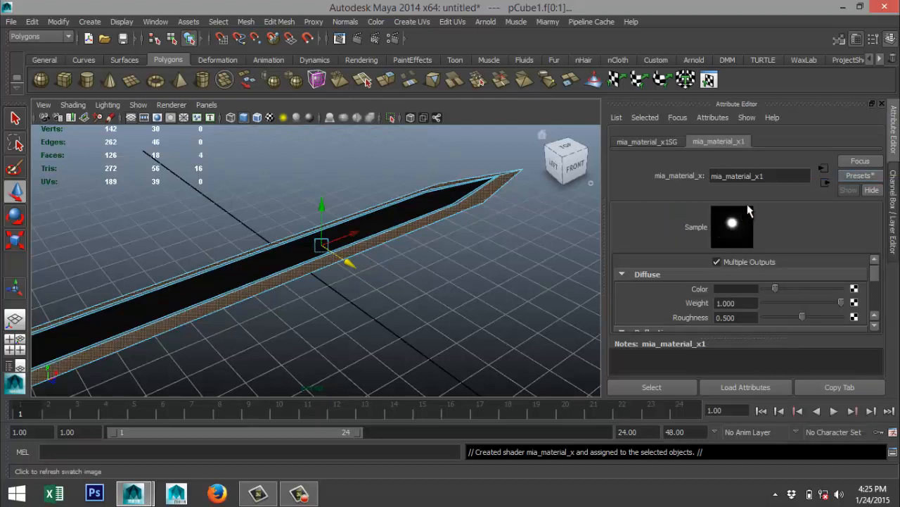
pyautogui.doubleClick(760, 176)
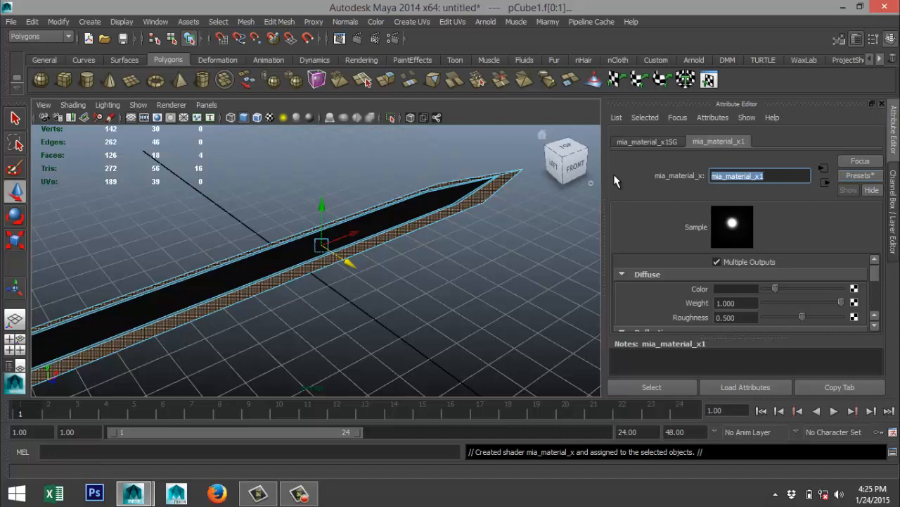
pyautogui.write('C')
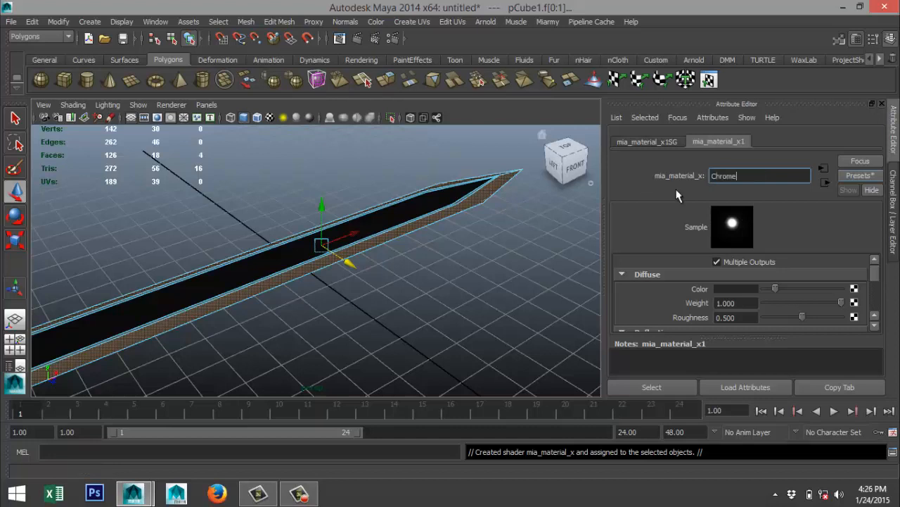
pyautogui.write('hrome')
pyautogui.click(482, 301)
# Select the narrow border faces around the black panels on the blade's upper side and underside and assign a new Lambert material to them.
pyautogui.scroll(4, 492, 310)
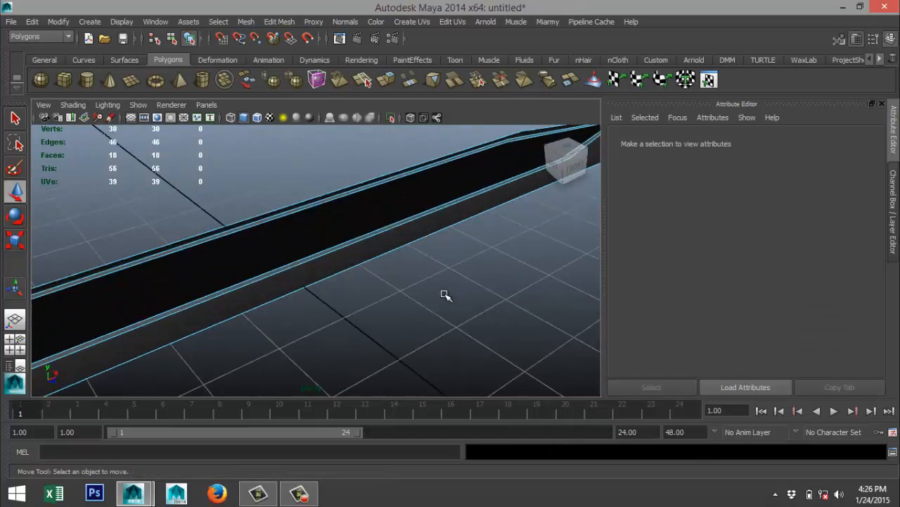
pyautogui.doubleClick(348, 243)
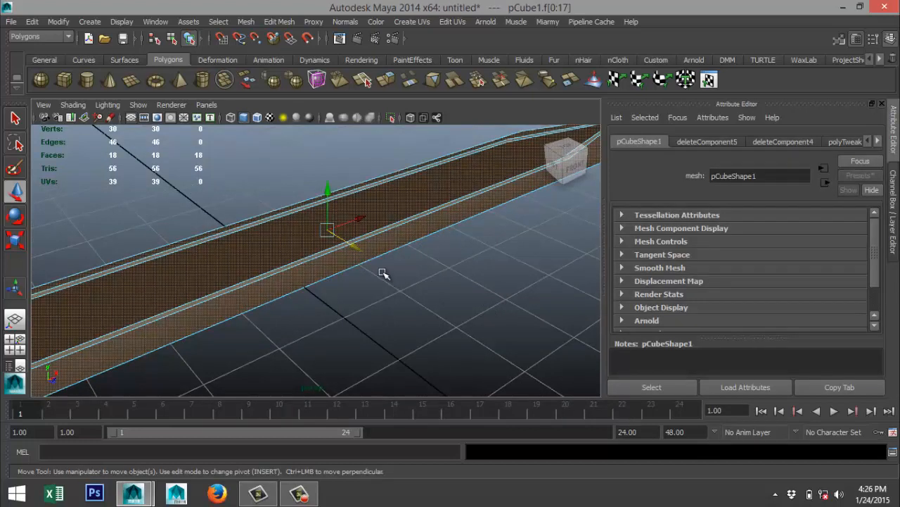
pyautogui.click(383, 273)
pyautogui.click(359, 241)
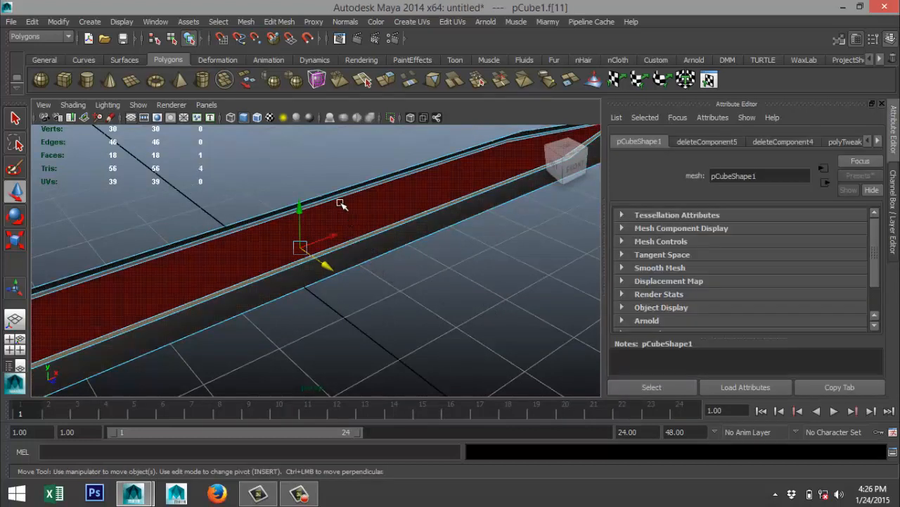
pyautogui.keyDown('shift'); pyautogui.click(339, 195); pyautogui.keyUp('shift')
pyautogui.scroll(-3, 463, 257)
pyautogui.keyDown('alt'); pyautogui.moveTo(493, 257); pyautogui.dragTo(312, 356, button='middle'); pyautogui.keyUp('alt')
pyautogui.scroll(5, 365, 332)
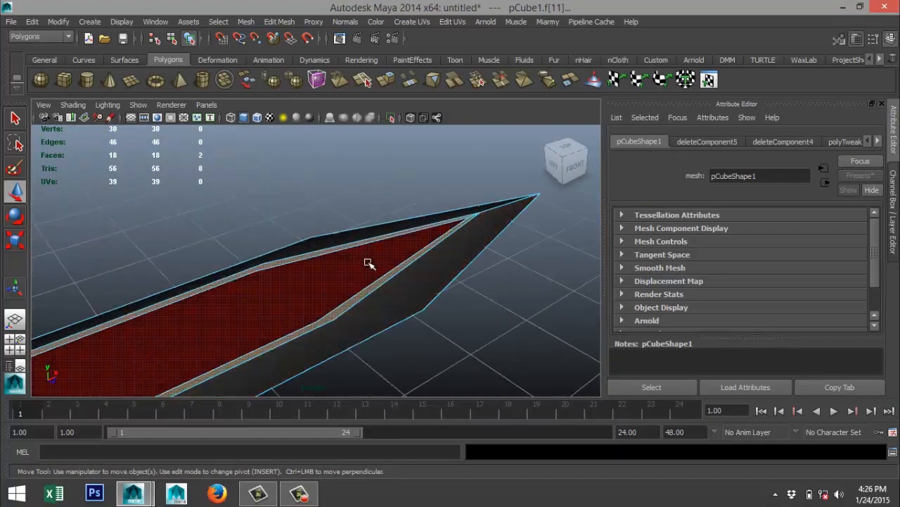
pyautogui.scroll(-6, 389, 248)
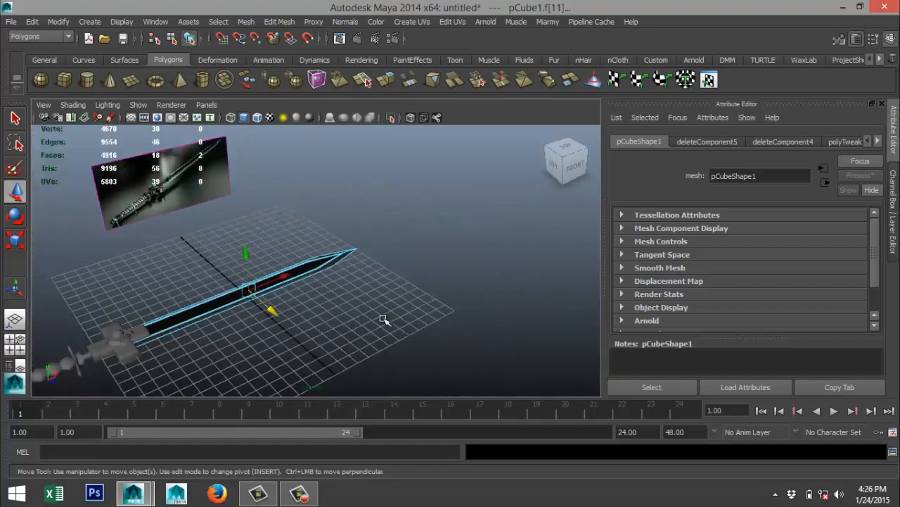
pyautogui.keyDown('alt'); pyautogui.moveTo(331, 325); pyautogui.dragTo(316, 221); pyautogui.keyUp('alt')
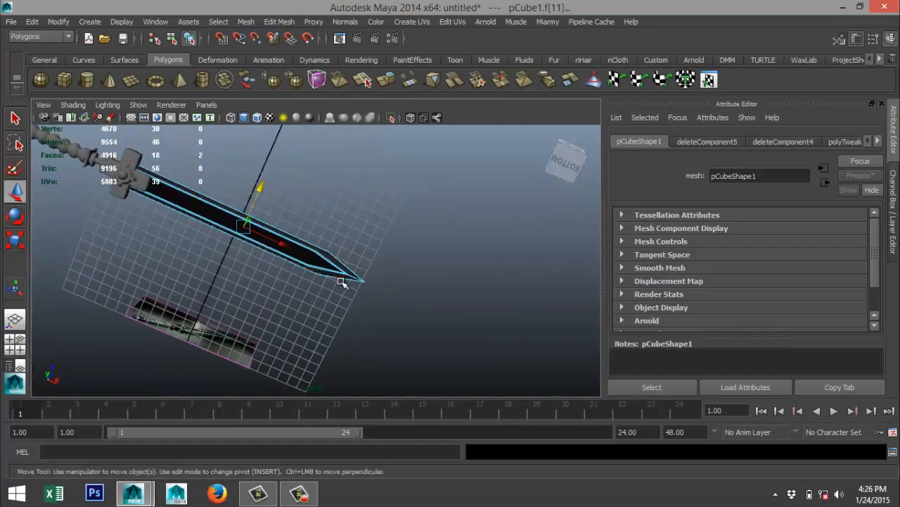
pyautogui.scroll(5, 357, 273)
pyautogui.keyDown('shift'); pyautogui.click(345, 243); pyautogui.keyUp('shift')
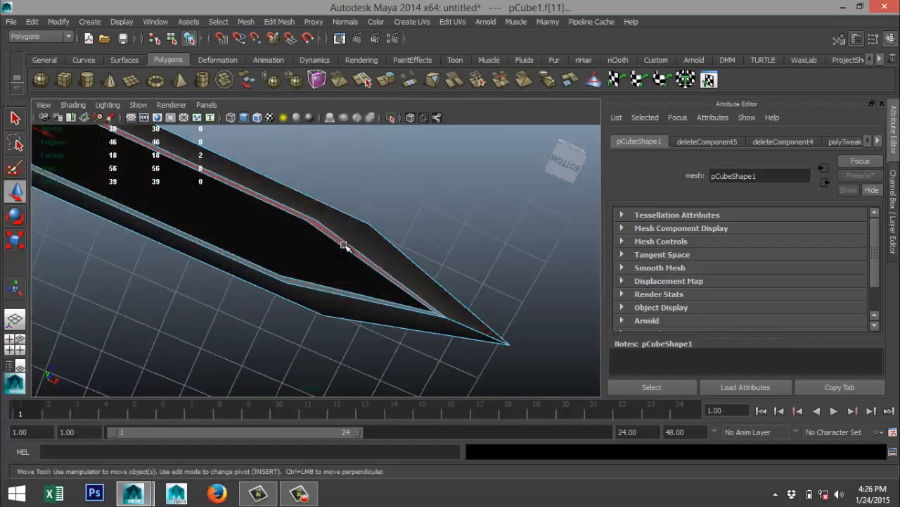
pyautogui.keyDown('shift'); pyautogui.click(274, 297); pyautogui.keyUp('shift')
pyautogui.scroll(-3, 241, 297)
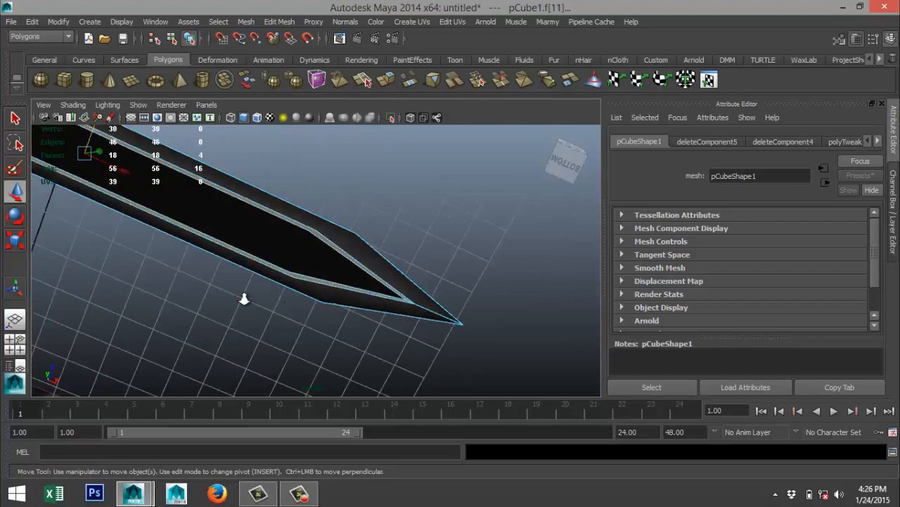
pyautogui.keyDown('alt'); pyautogui.moveTo(243, 292); pyautogui.dragTo(242, 369); pyautogui.keyUp('alt')
pyautogui.moveTo(328, 274); pyautogui.dragTo(335, 448, button='right')
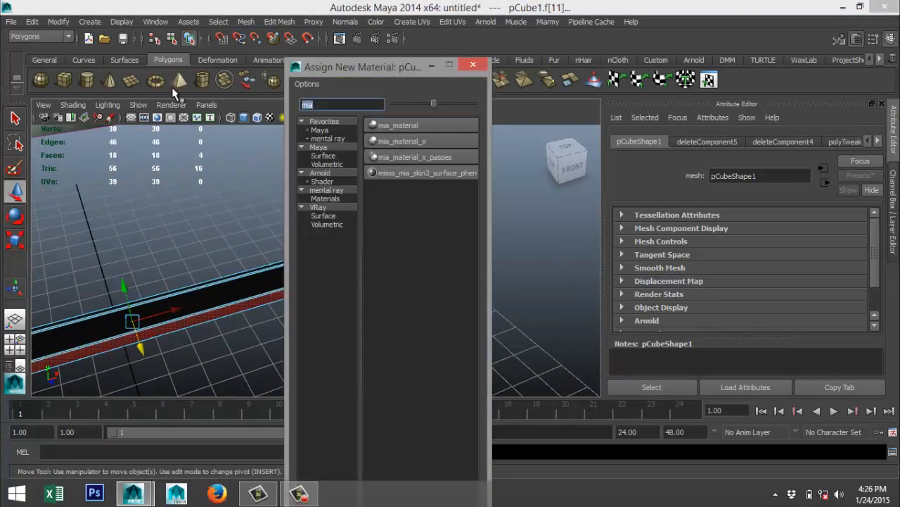
pyautogui.write('la')
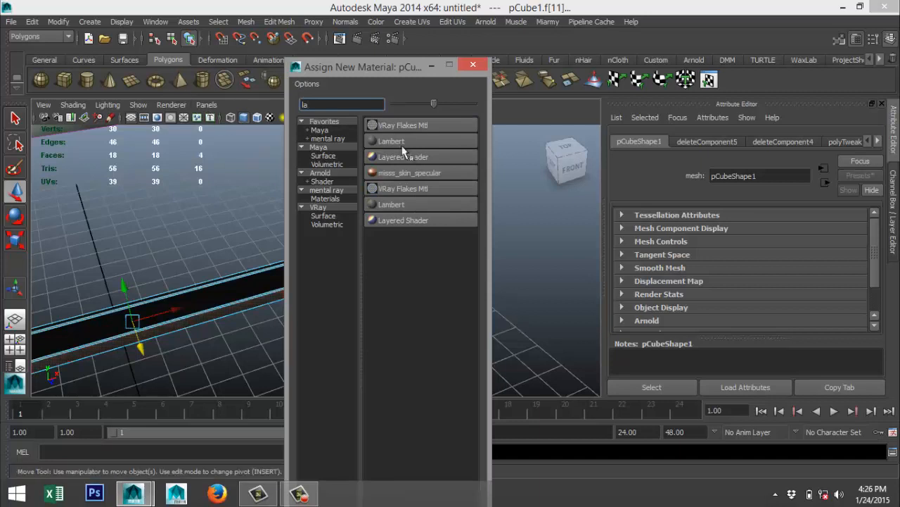
pyautogui.click(392, 140)
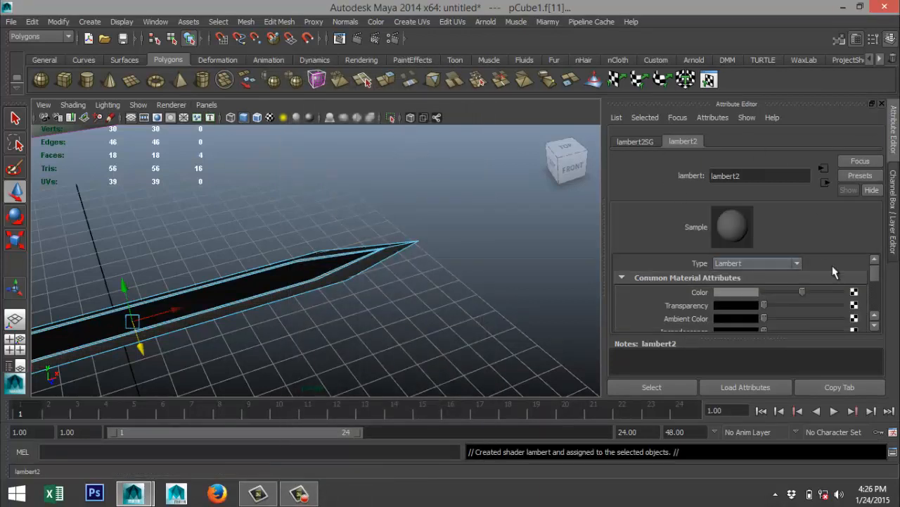
# Set the Lambert material's color to turquoise with a hue of about 165 and saturation and value at 1.
pyautogui.click(735, 292)
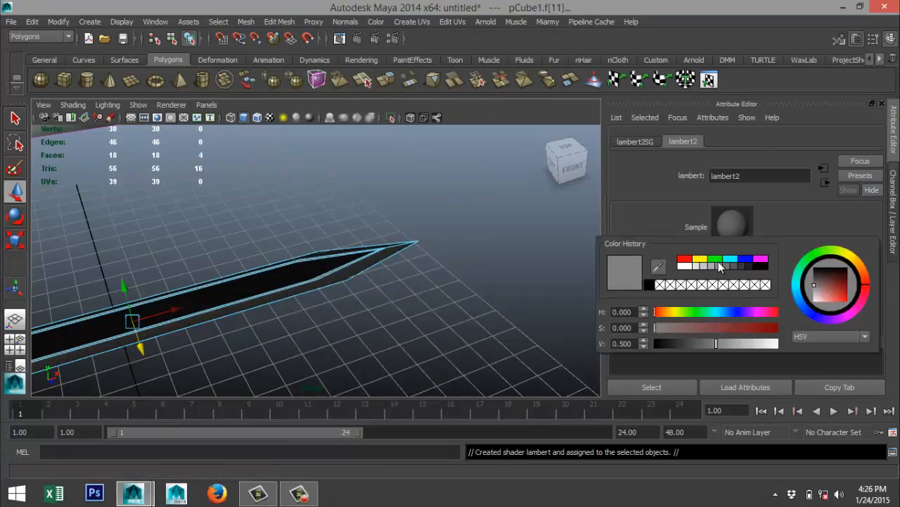
pyautogui.click(717, 260)
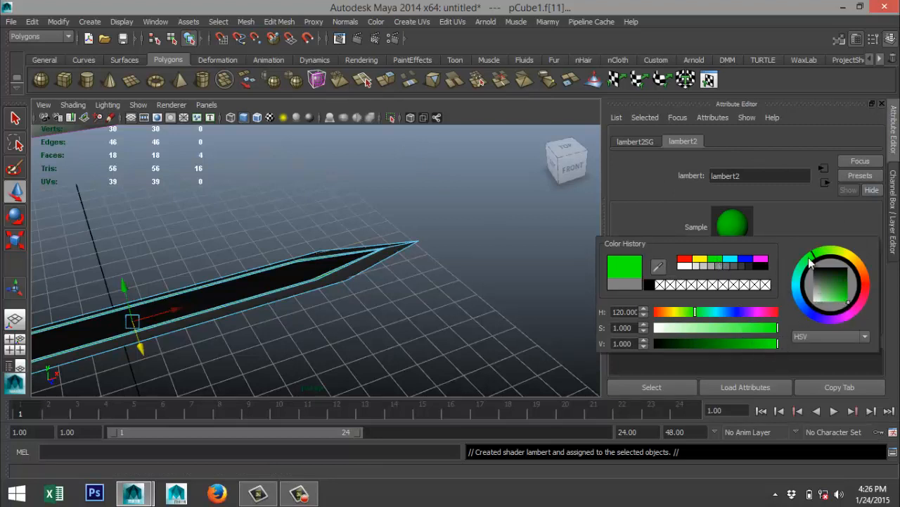
pyautogui.moveTo(812, 255); pyautogui.dragTo(807, 280)
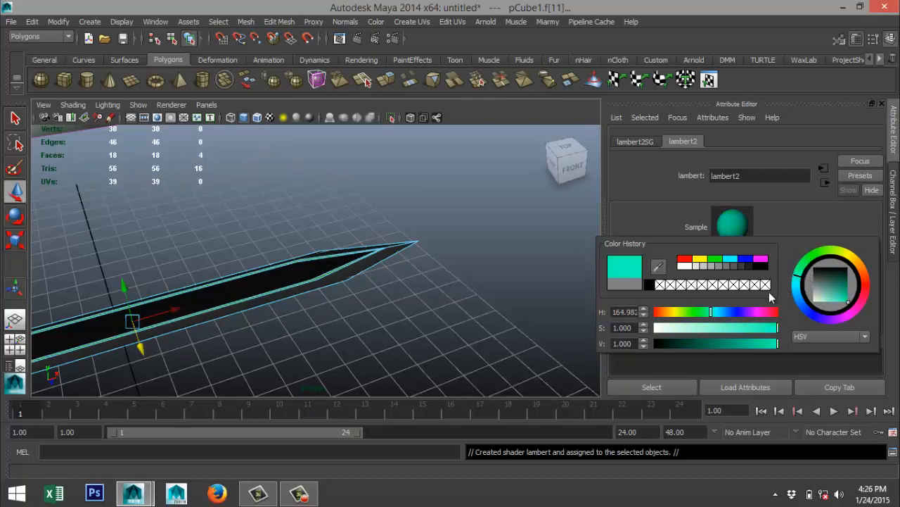
# Set the Lambert material's glow intensity to 0.2 in its special effects settings.
pyautogui.scroll(-5, 636, 295)
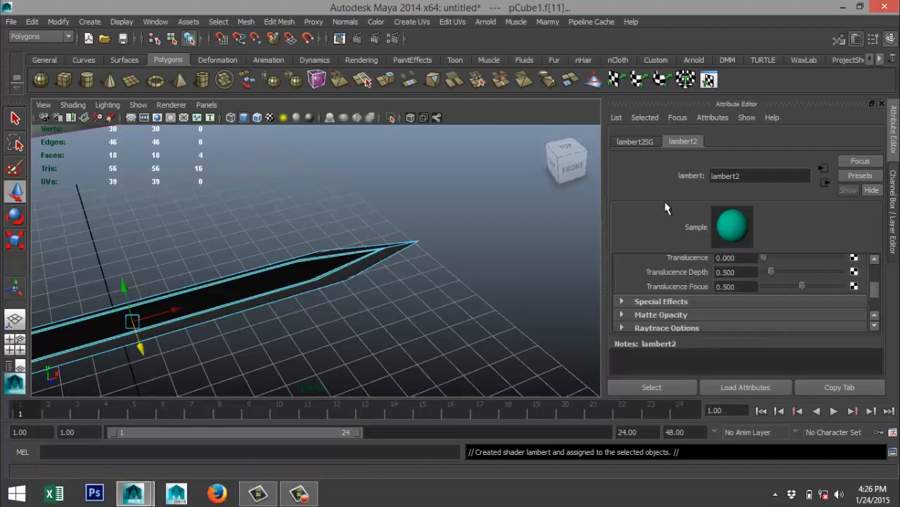
pyautogui.scroll(5, 643, 289)
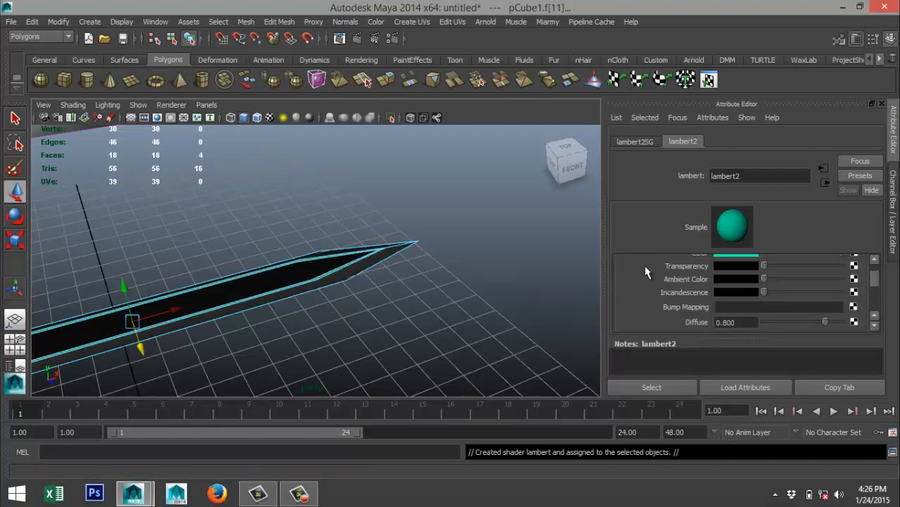
pyautogui.scroll(-3, 660, 282)
pyautogui.scroll(-3, 651, 279)
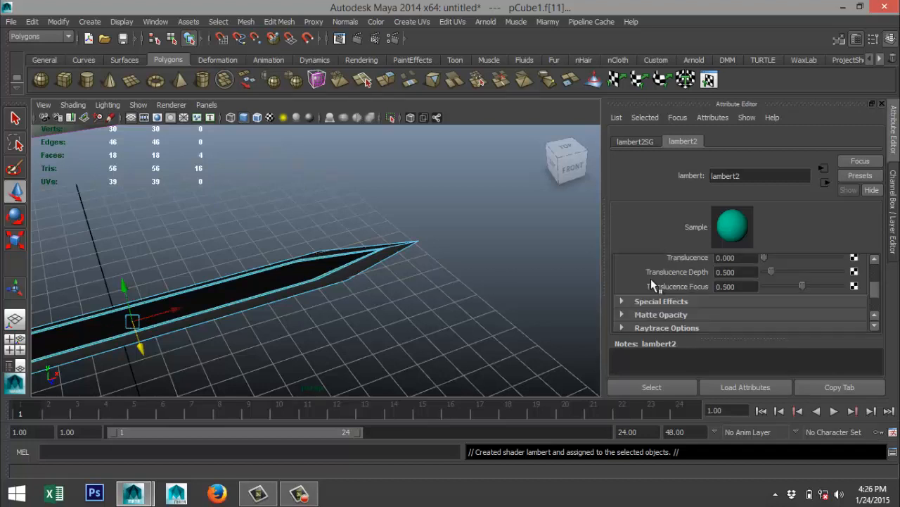
pyautogui.scroll(3, 654, 302)
pyautogui.scroll(1, 653, 306)
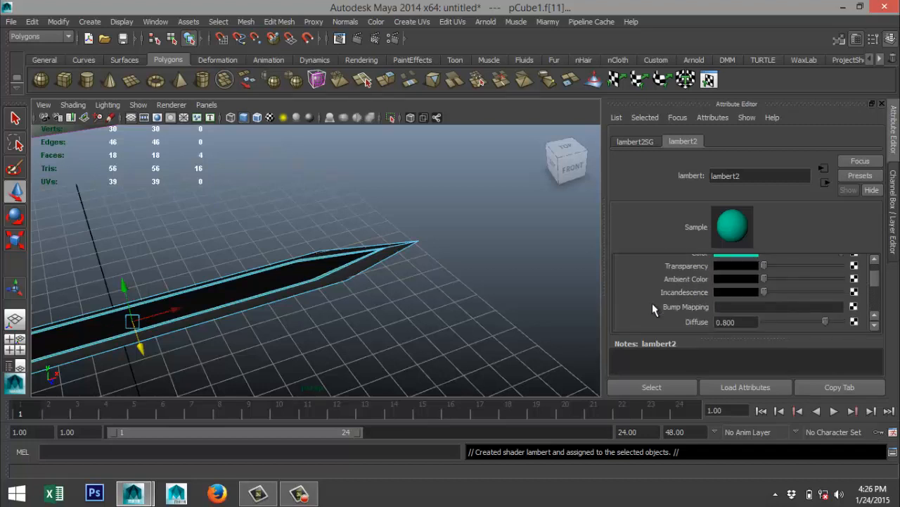
pyautogui.scroll(1, 652, 307)
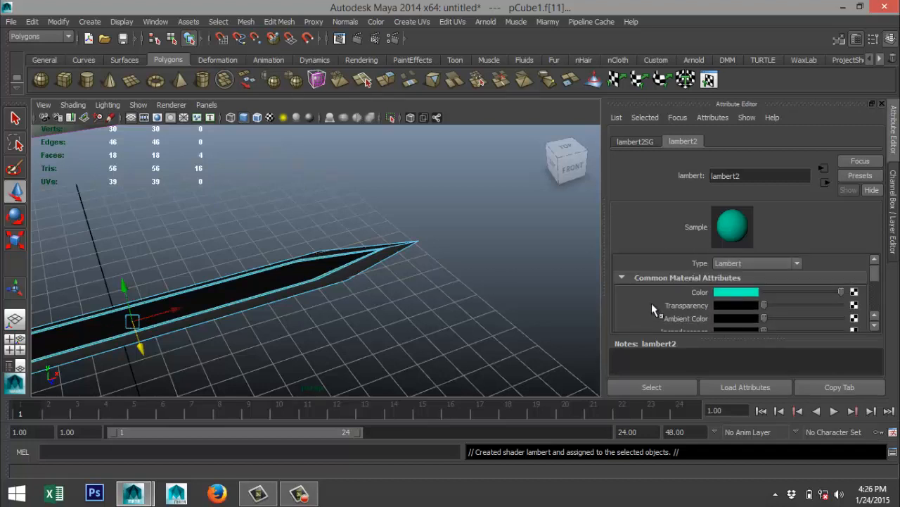
pyautogui.scroll(-3, 652, 304)
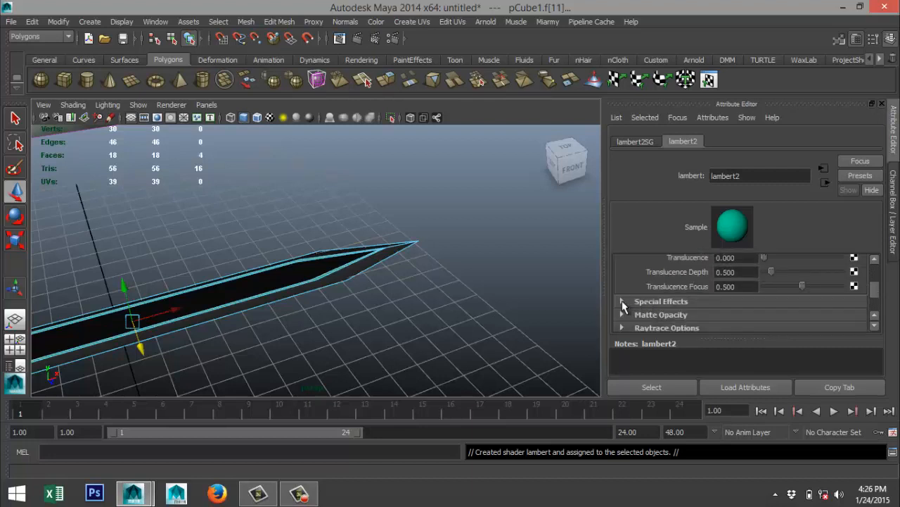
pyautogui.click(623, 302)
pyautogui.scroll(-2, 638, 288)
pyautogui.scroll(2, 638, 288)
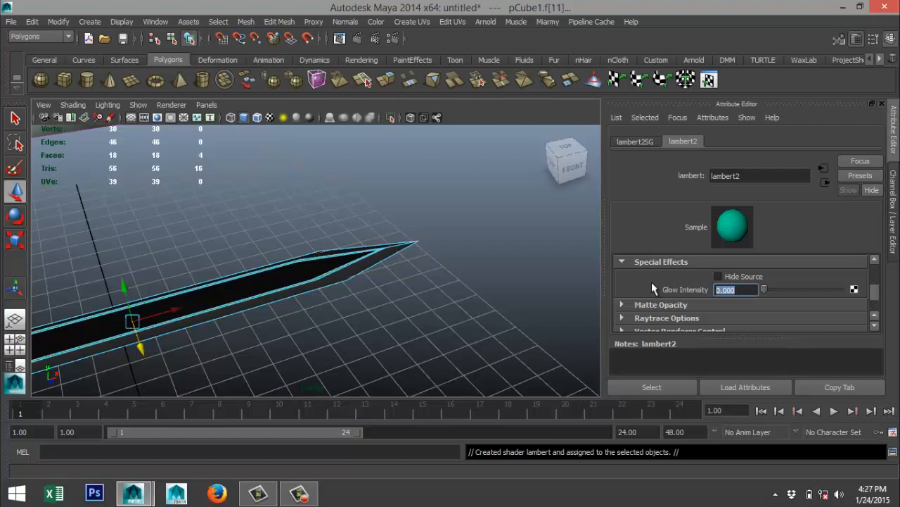
pyautogui.write('0.2')
pyautogui.press('Return')
# Rename the turquoise Lambert material Glowgreen.
pyautogui.click(770, 178)
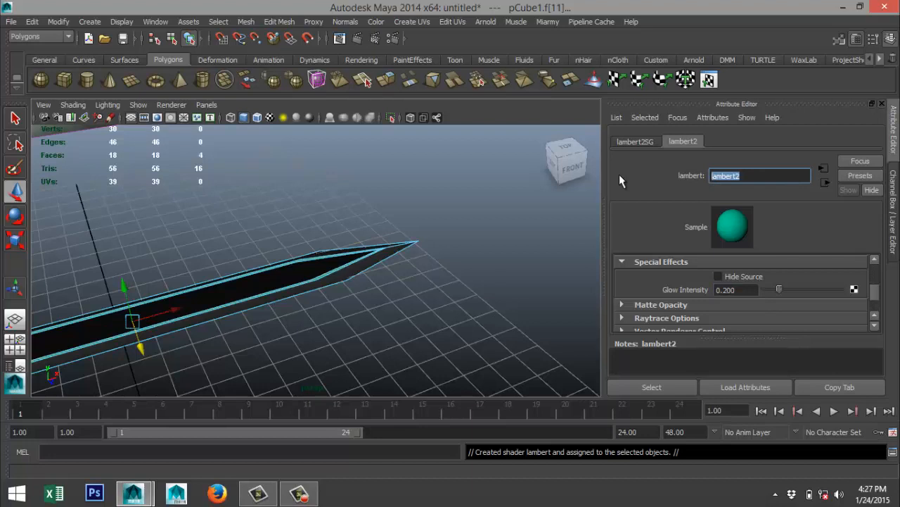
pyautogui.write('Glowgreen')
pyautogui.click(454, 305)
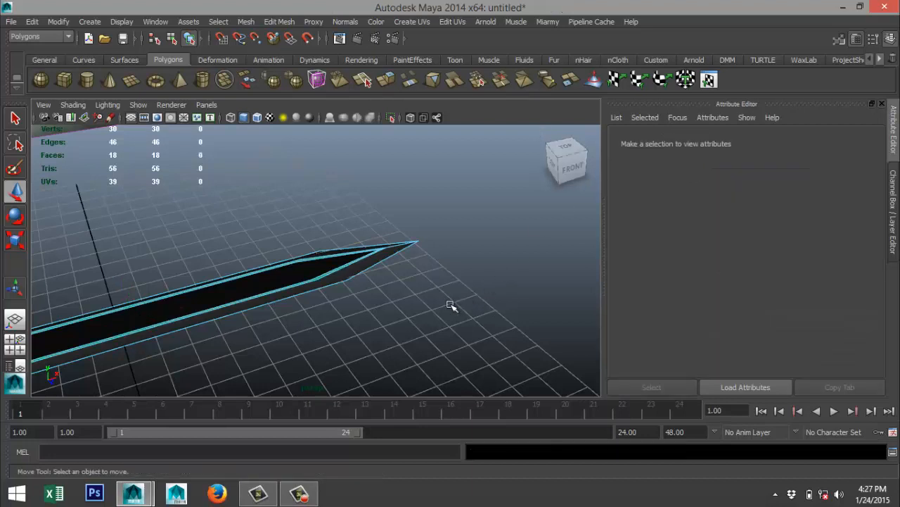
# Select the cross-shaped guard at the base of the blade and assign the existing Chrome material to it.
pyautogui.scroll(-4, 402, 304)
pyautogui.keyDown('alt'); pyautogui.moveTo(272, 330); pyautogui.dragTo(404, 327); pyautogui.keyUp('alt')
pyautogui.scroll(4, 405, 327)
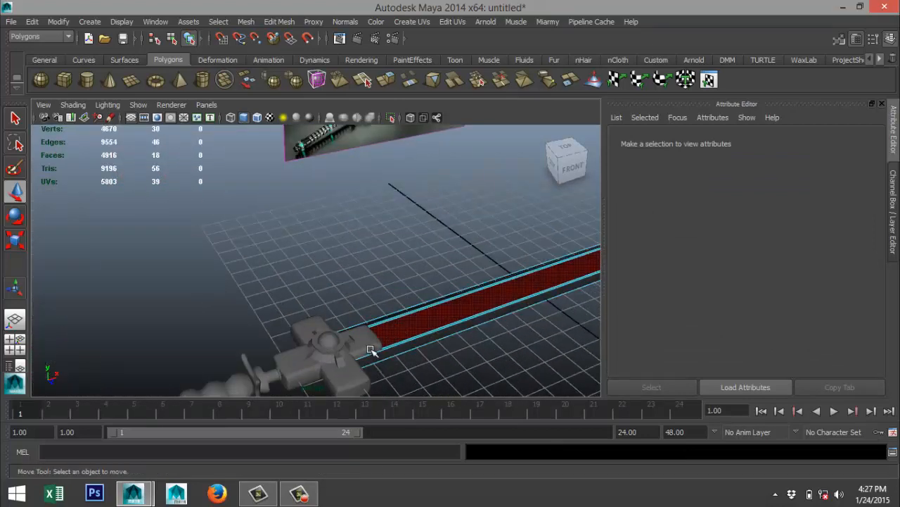
pyautogui.click(371, 339)
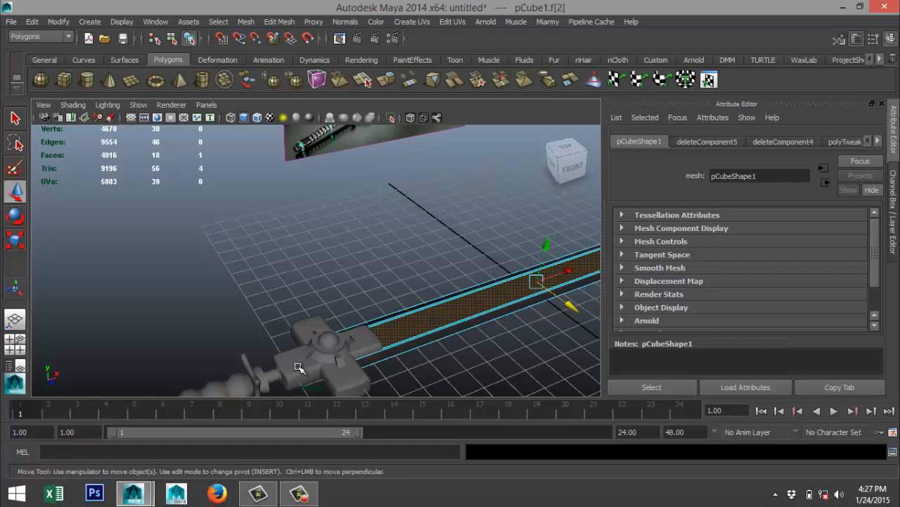
pyautogui.moveTo(298, 367); pyautogui.dragTo(298, 367, button='right')
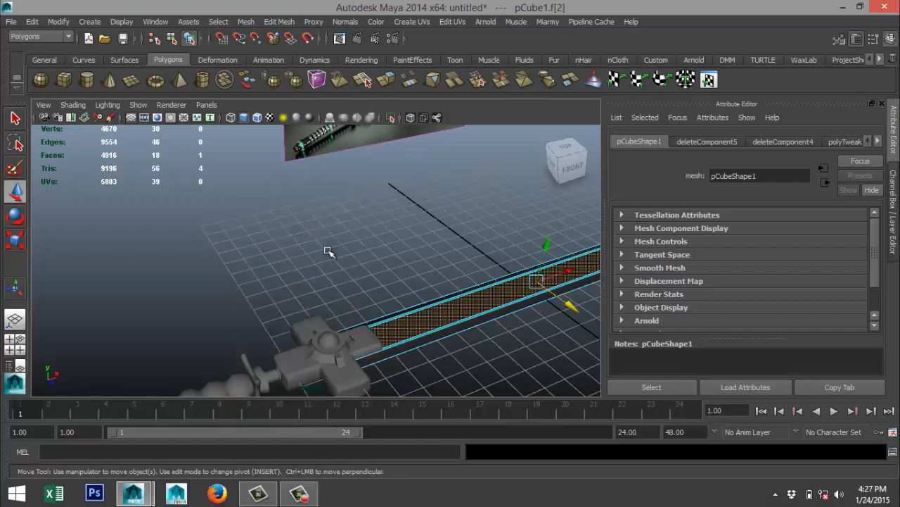
pyautogui.click(311, 369)
pyautogui.scroll(2, 379, 364)
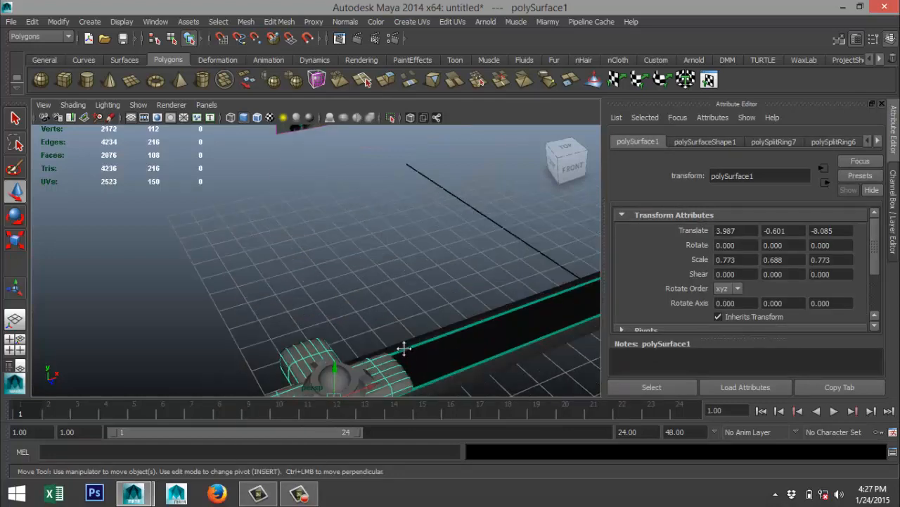
pyautogui.keyDown('alt'); pyautogui.moveTo(403, 348); pyautogui.dragTo(431, 163, button='middle'); pyautogui.keyUp('alt')
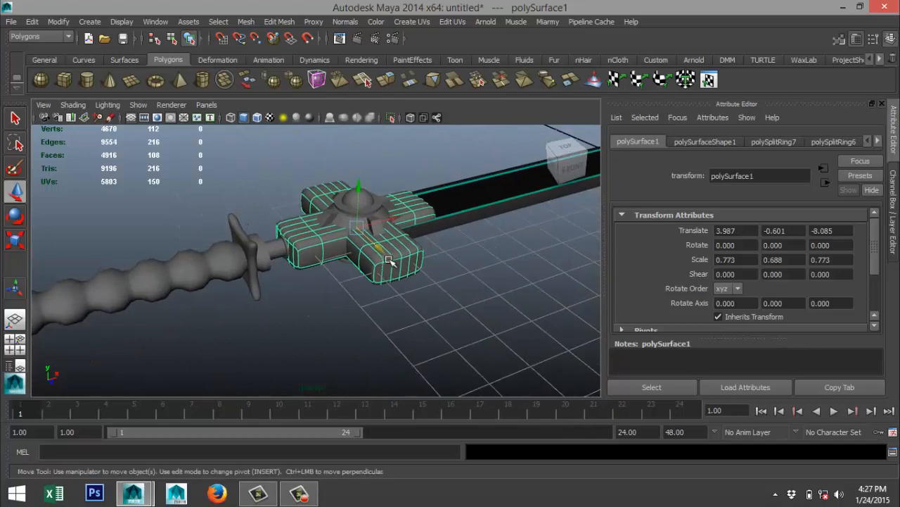
pyautogui.keyDown('alt'); pyautogui.moveTo(478, 284); pyautogui.dragTo(243, 342, button='middle'); pyautogui.keyUp('alt')
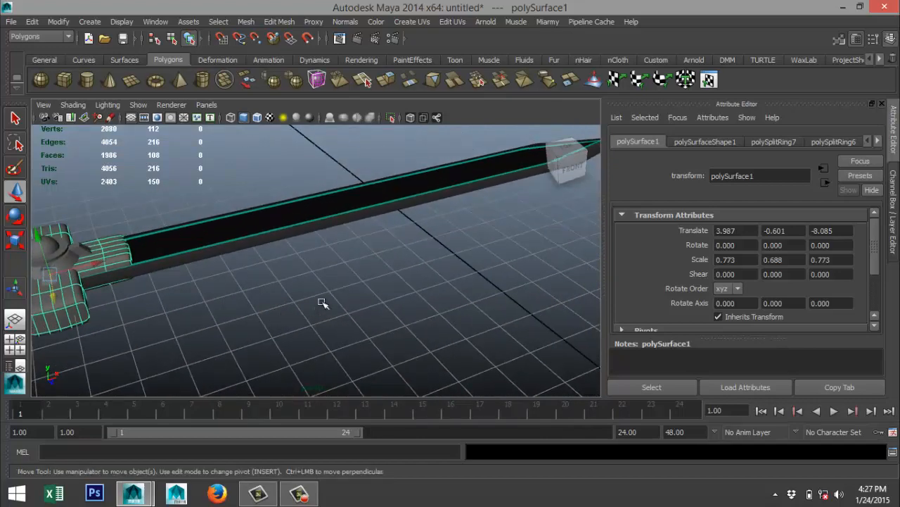
pyautogui.keyDown('alt'); pyautogui.moveTo(322, 303); pyautogui.dragTo(317, 321); pyautogui.keyUp('alt')
pyautogui.keyDown('alt'); pyautogui.moveTo(317, 321); pyautogui.dragTo(567, 192, button='middle'); pyautogui.keyUp('alt')
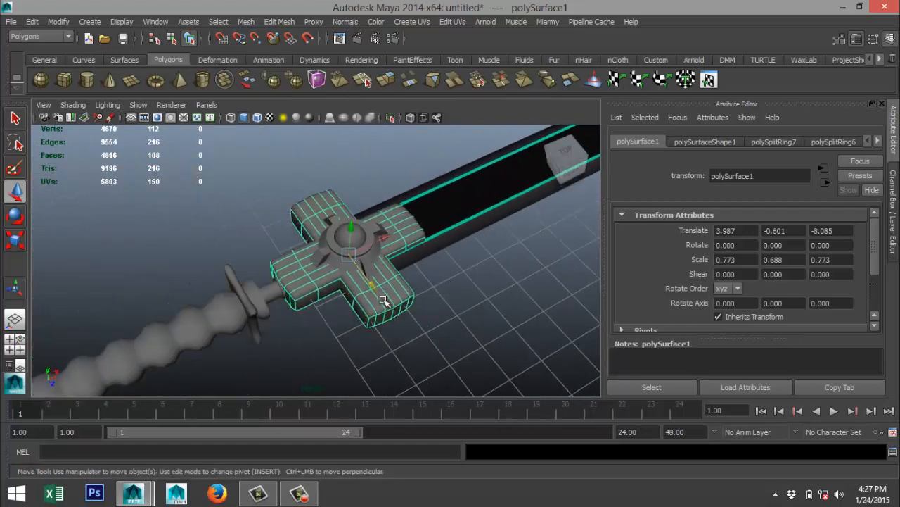
pyautogui.moveTo(386, 301); pyautogui.dragTo(468, 475, button='right')
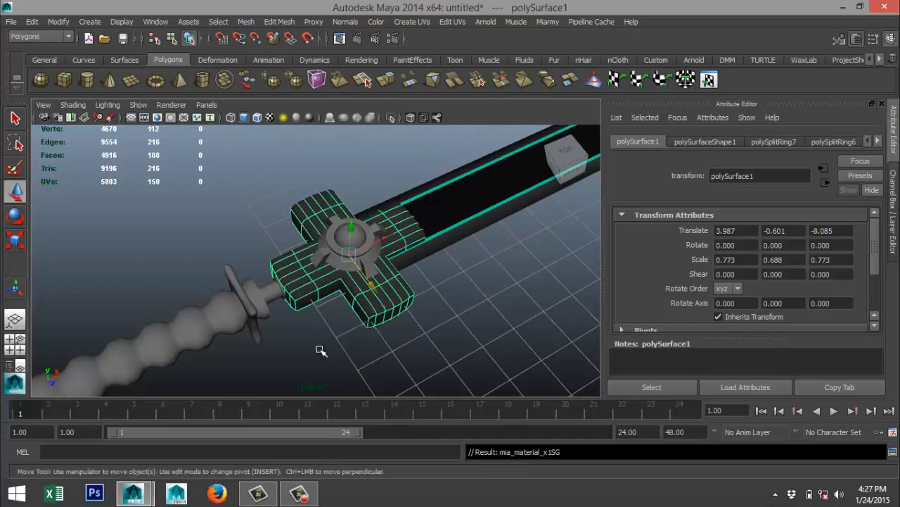
pyautogui.keyDown('alt'); pyautogui.moveTo(322, 352); pyautogui.dragTo(370, 338); pyautogui.keyUp('alt')
pyautogui.keyDown('alt'); pyautogui.moveTo(370, 338); pyautogui.dragTo(348, 360, button='middle'); pyautogui.keyUp('alt')
pyautogui.scroll(-5, 357, 336)
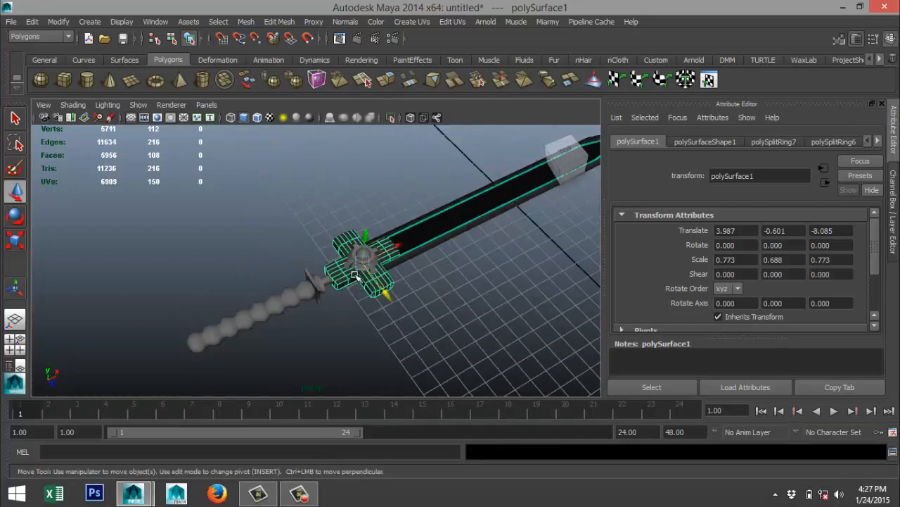
pyautogui.scroll(-5, 355, 275)
pyautogui.keyDown('alt'); pyautogui.moveTo(303, 176); pyautogui.dragTo(315, 147, button='middle'); pyautogui.keyUp('alt')
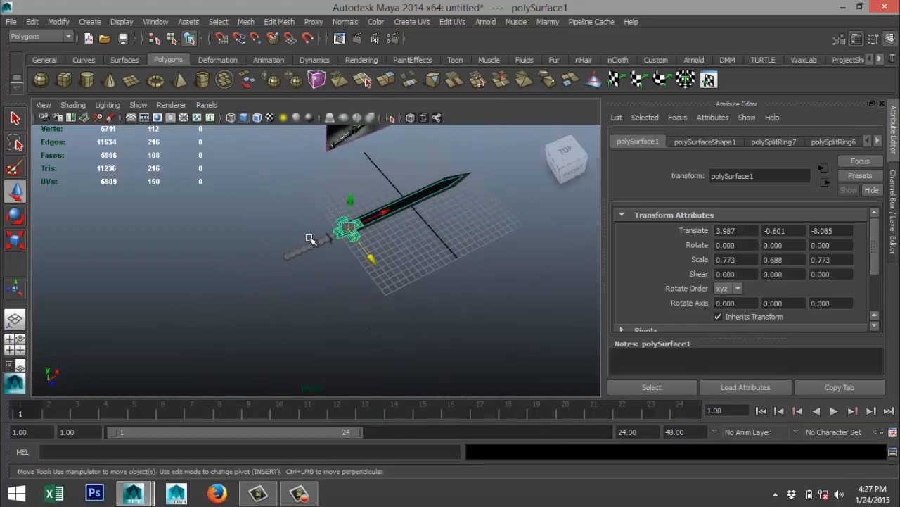
pyautogui.scroll(5, 394, 246)
pyautogui.click(374, 175)
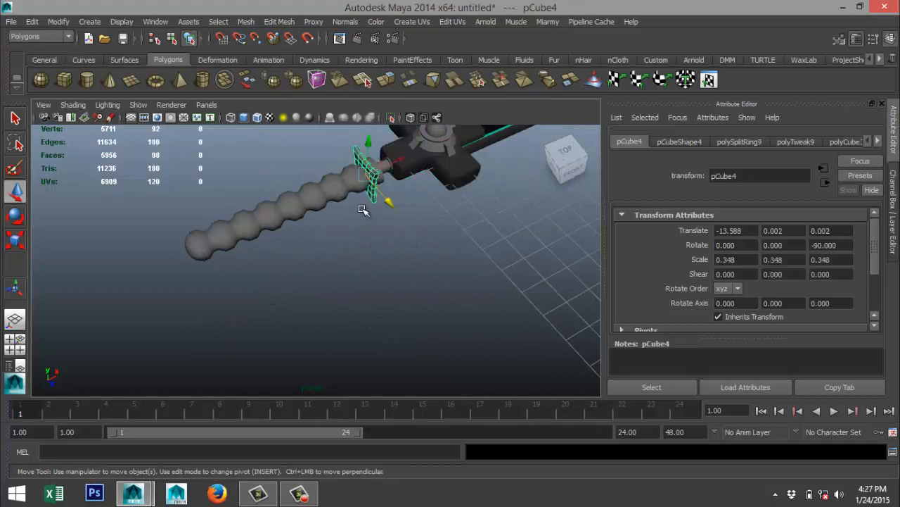
pyautogui.click(195, 254)
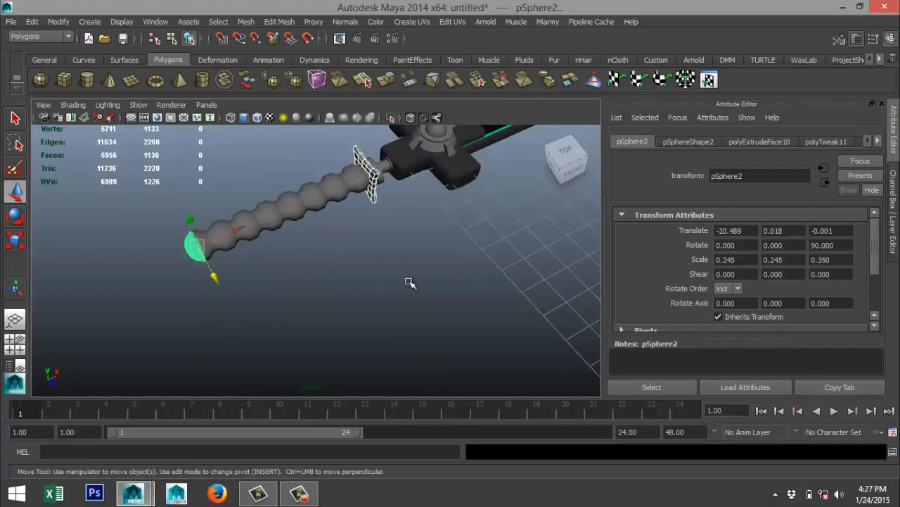
pyautogui.keyDown('alt'); pyautogui.moveTo(468, 257); pyautogui.dragTo(394, 317); pyautogui.keyUp('alt')
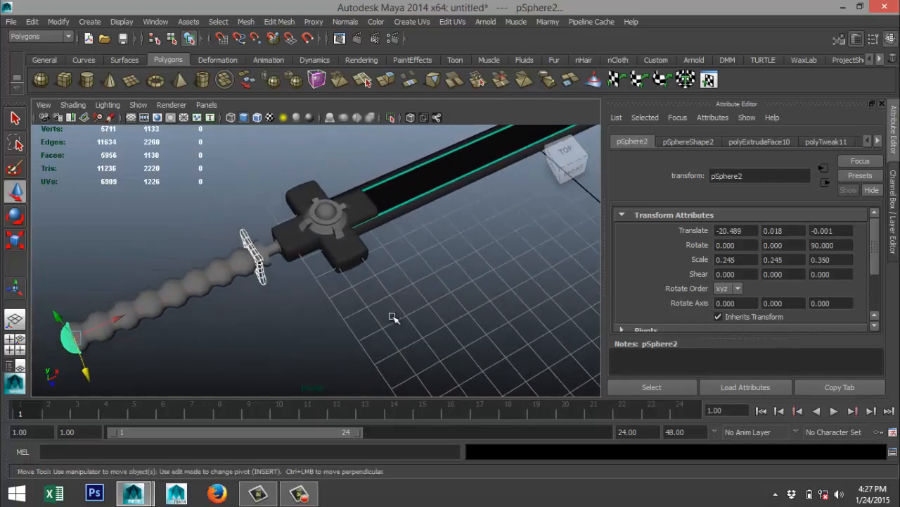
pyautogui.scroll(5, 384, 307)
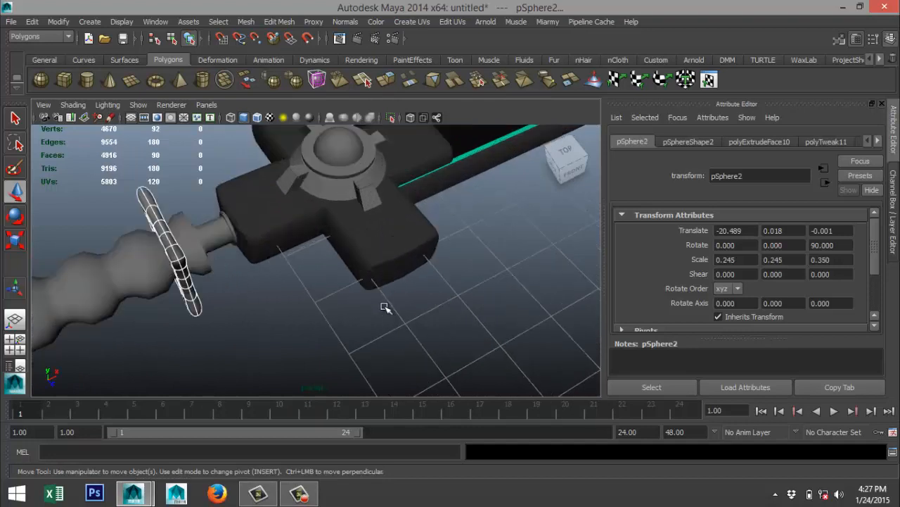
pyautogui.click(340, 190)
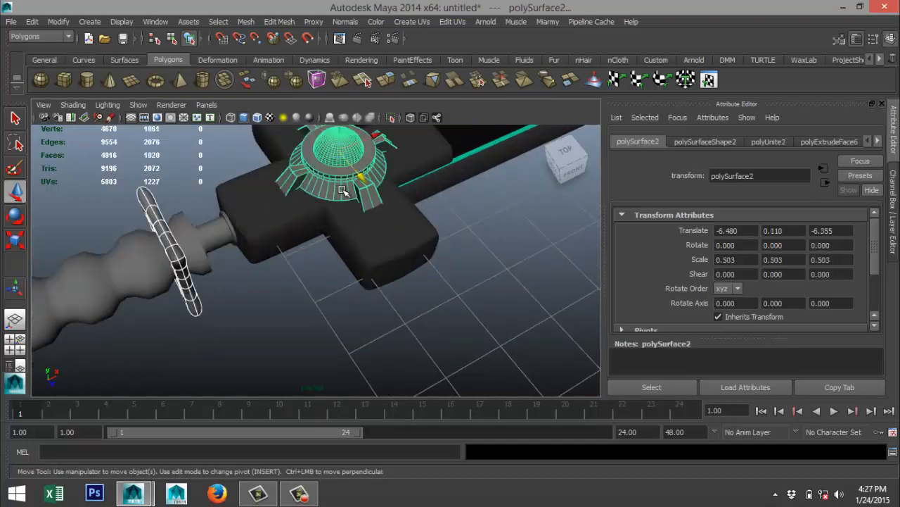
pyautogui.click(527, 308)
# Separate the round ornaments on the upper side and underside of the cross guard into dome and ring meshes.
pyautogui.click(313, 172)
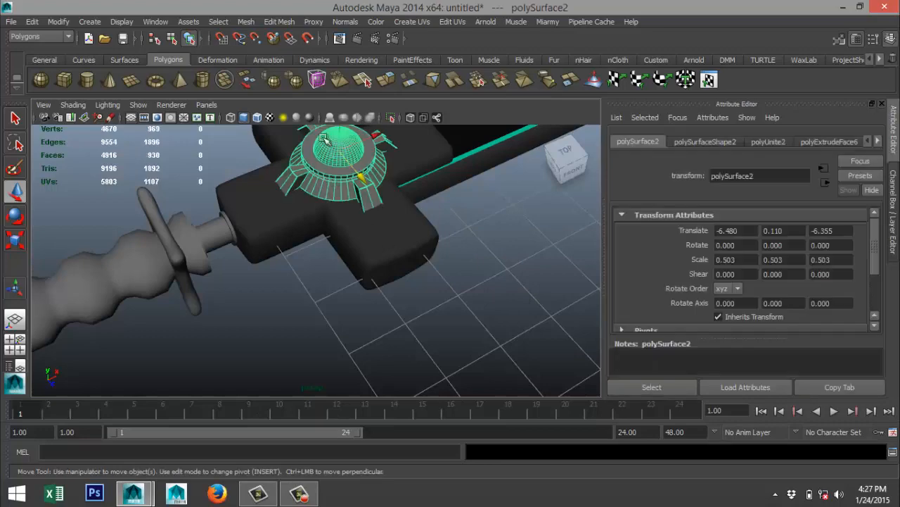
pyautogui.click(254, 22)
pyautogui.click(276, 54)
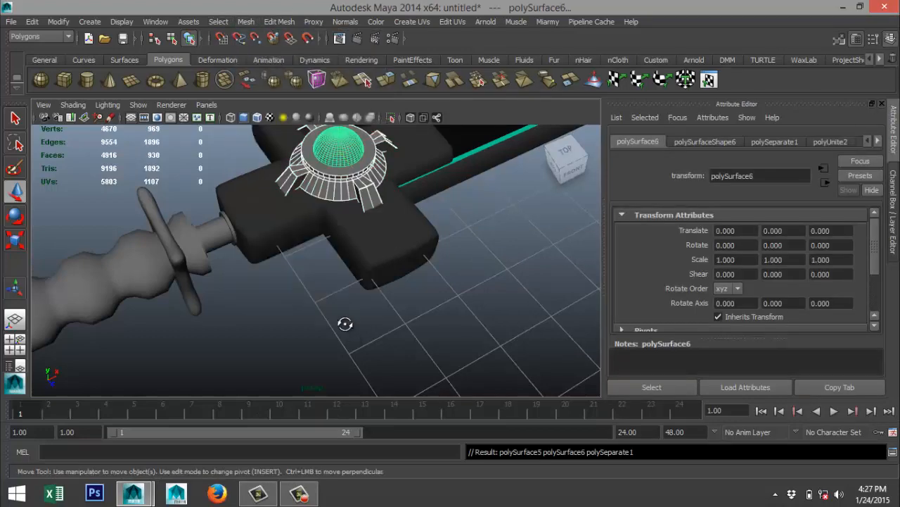
pyautogui.keyDown('alt'); pyautogui.moveTo(344, 324); pyautogui.dragTo(331, 243); pyautogui.keyUp('alt')
pyautogui.keyDown('alt'); pyautogui.moveTo(331, 243); pyautogui.dragTo(349, 382, button='middle'); pyautogui.keyUp('alt')
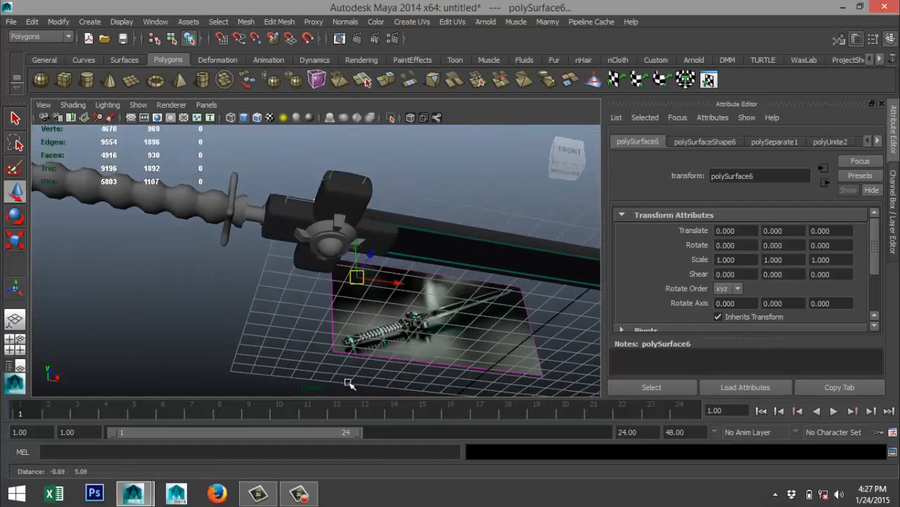
pyautogui.click(330, 243)
pyautogui.click(246, 22)
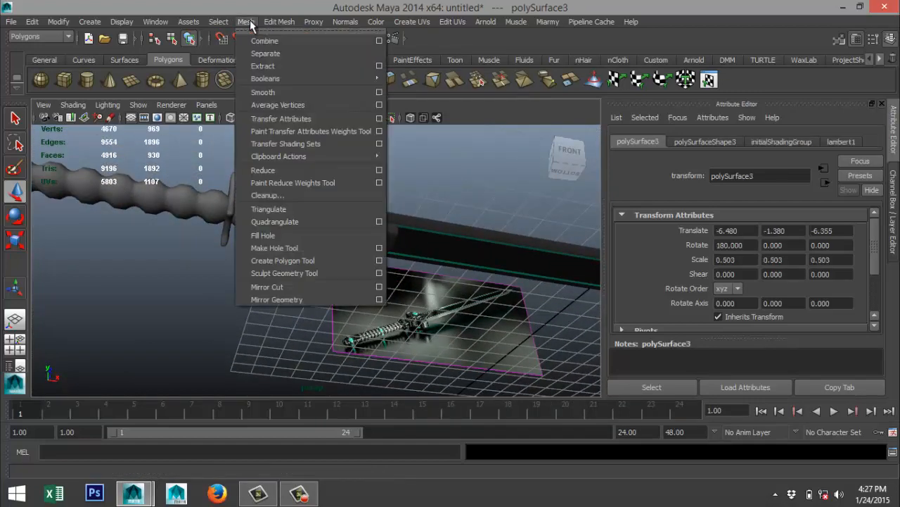
pyautogui.click(275, 54)
# Select both ornament rings, the small handle guard and the pommel cap and assign the existing Chrome material to them.
pyautogui.press('f')
pyautogui.keyDown('alt'); pyautogui.moveTo(267, 276); pyautogui.dragTo(299, 343); pyautogui.keyUp('alt')
pyautogui.click(324, 201)
pyautogui.moveTo(352, 257)
pyautogui.keyDown('alt'); pyautogui.mouseDown()
pyautogui.moveTo(366, 281)
pyautogui.moveTo(364, 252)
pyautogui.mouseUp(); pyautogui.keyUp('alt')
pyautogui.click(328, 229)
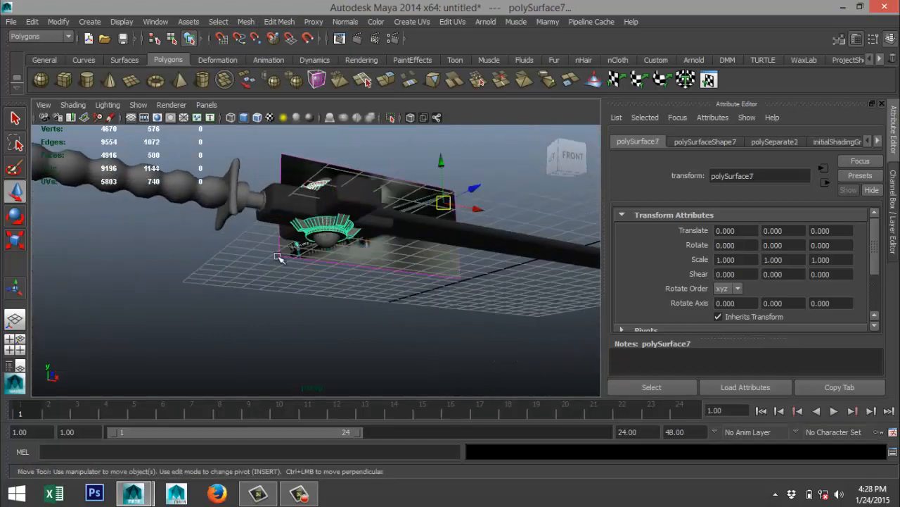
pyautogui.keyDown('alt'); pyautogui.moveTo(237, 274); pyautogui.dragTo(393, 284); pyautogui.keyUp('alt')
pyautogui.click(374, 255)
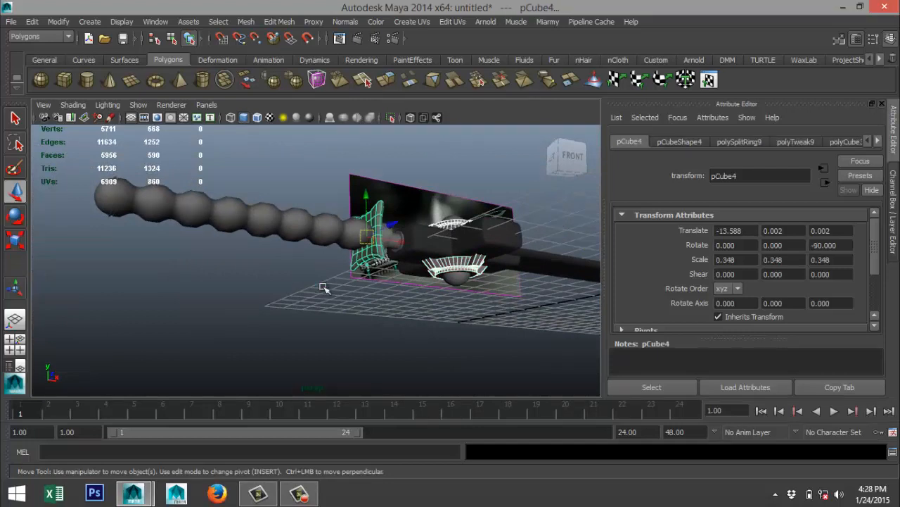
pyautogui.click(98, 197)
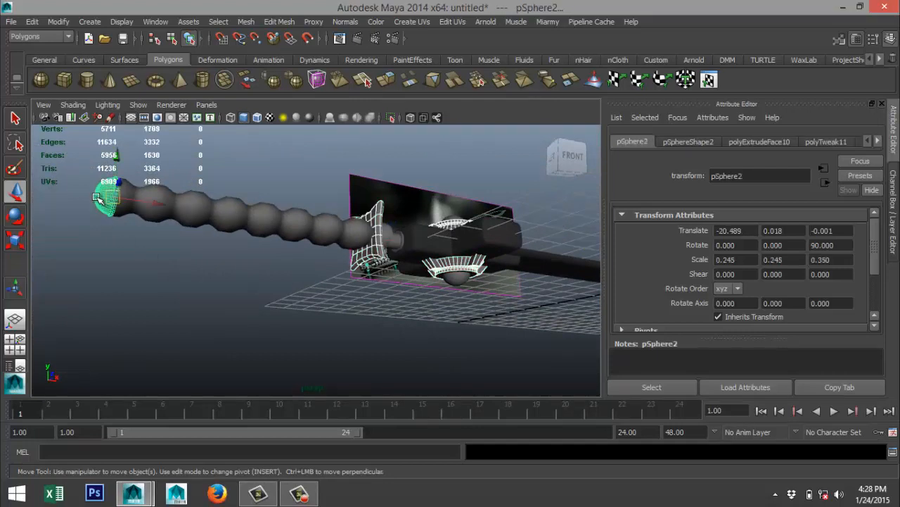
pyautogui.moveTo(98, 197); pyautogui.dragTo(200, 476, button='right')
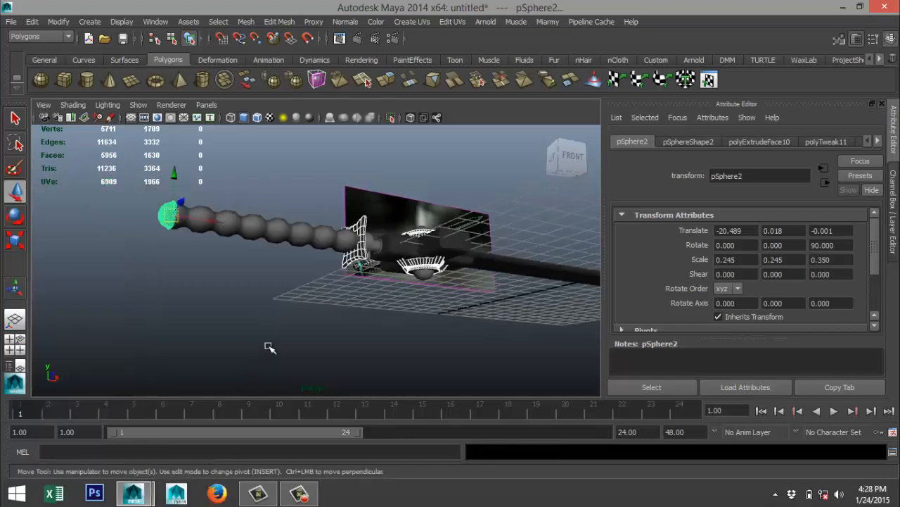
# Select the domes on both sides of the cross guard and assign the Glowgreen material to them.
pyautogui.keyDown('alt'); pyautogui.moveTo(269, 347); pyautogui.dragTo(382, 258); pyautogui.keyUp('alt')
pyautogui.click(369, 182)
pyautogui.click(363, 243)
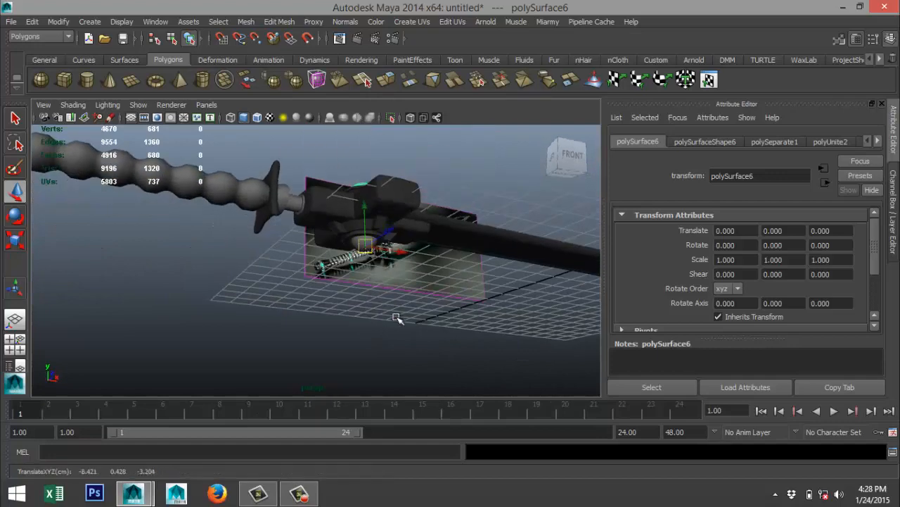
pyautogui.keyDown('alt'); pyautogui.moveTo(397, 316); pyautogui.dragTo(418, 298, button='right'); pyautogui.keyUp('alt')
pyautogui.click(420, 214)
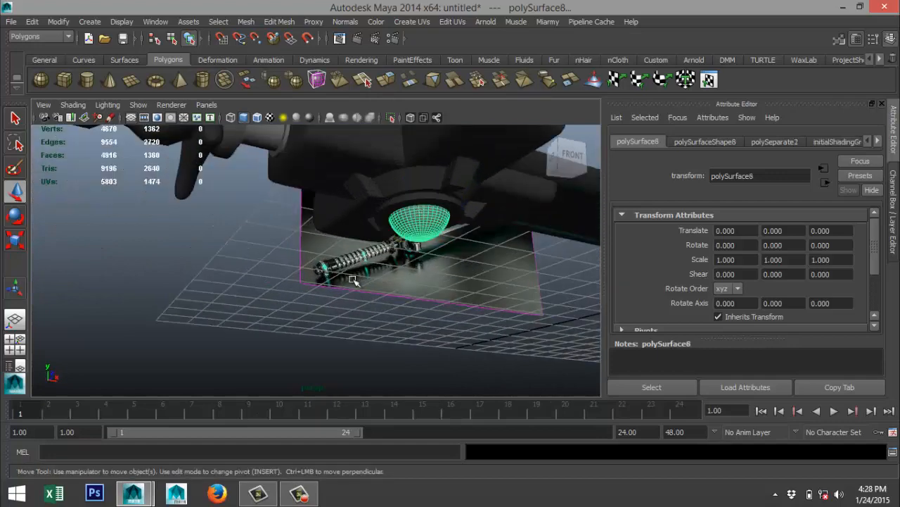
pyautogui.keyDown('alt'); pyautogui.moveTo(355, 283); pyautogui.dragTo(173, 329); pyautogui.keyUp('alt')
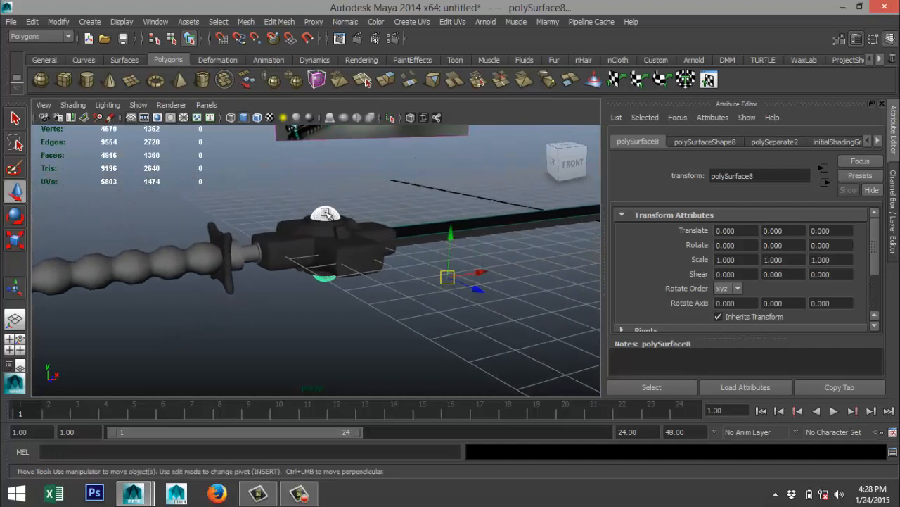
pyautogui.moveTo(325, 214); pyautogui.dragTo(432, 449, button='right')
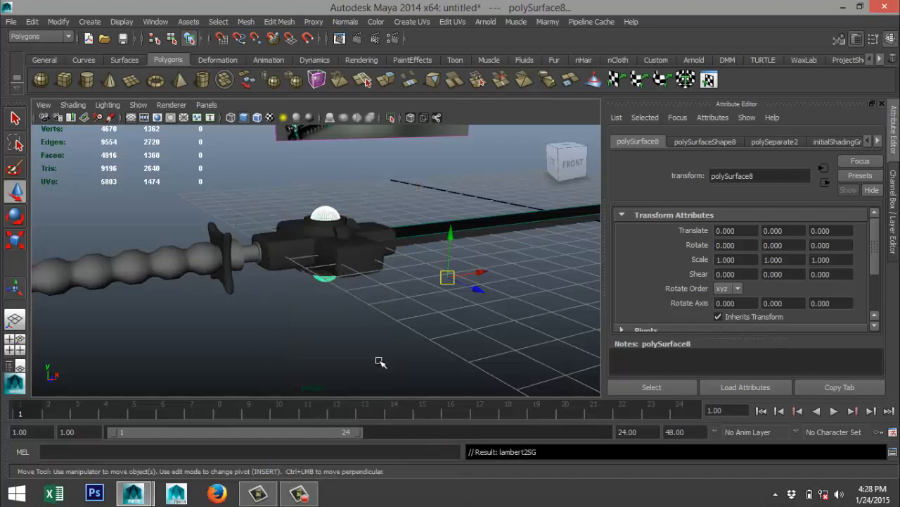
# Assign the existing black Phong E material to the short cylinder connecting the handle to the cross guard.
pyautogui.scroll(3, 357, 338)
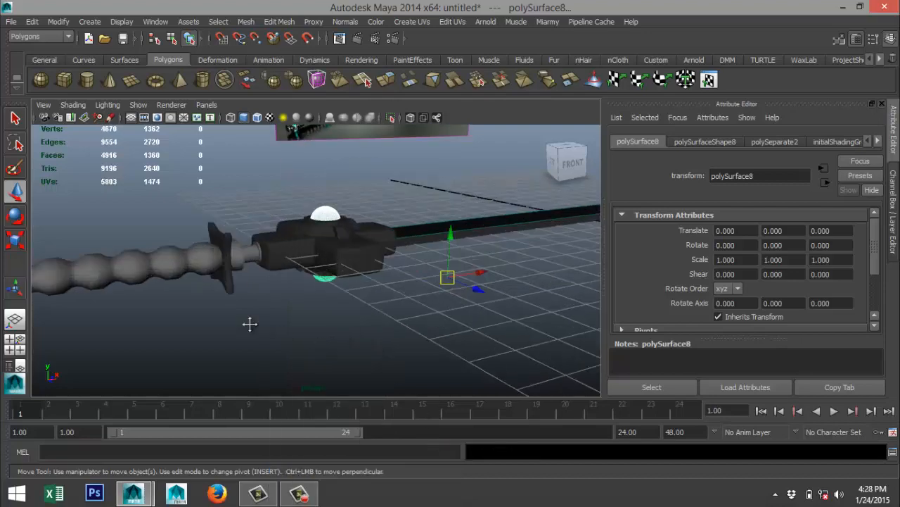
pyautogui.keyDown('alt'); pyautogui.moveTo(250, 324); pyautogui.dragTo(343, 330); pyautogui.keyUp('alt')
pyautogui.click(339, 261)
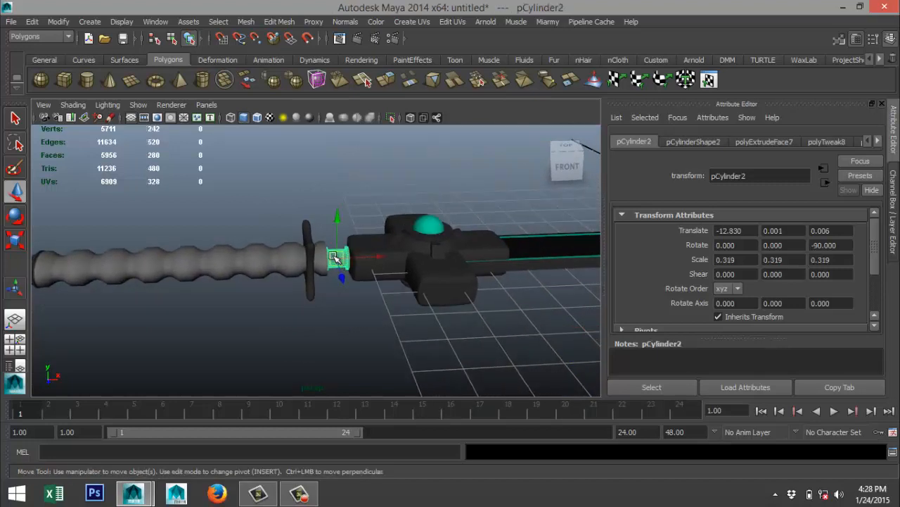
pyautogui.moveTo(336, 257); pyautogui.dragTo(425, 486, button='right')
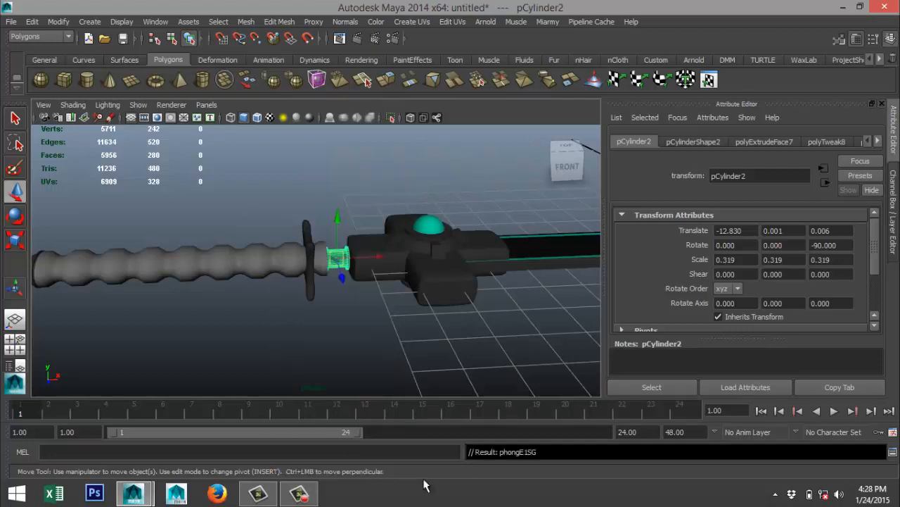
pyautogui.click(168, 334)
# Move the ribbed handle grip along X to about -14.3, clear of the guard and the pommel cap.
pyautogui.keyDown('alt'); pyautogui.moveTo(165, 336); pyautogui.dragTo(279, 326, button='middle'); pyautogui.keyUp('alt')
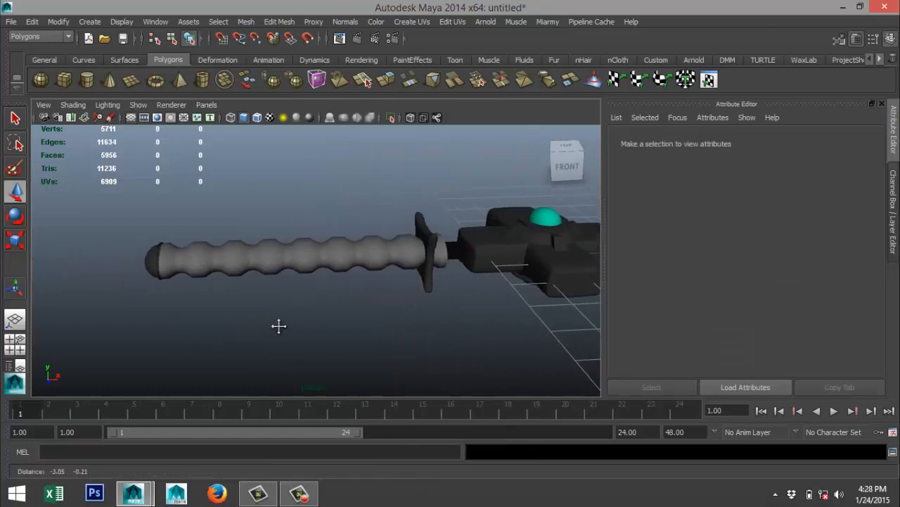
pyautogui.click(310, 259)
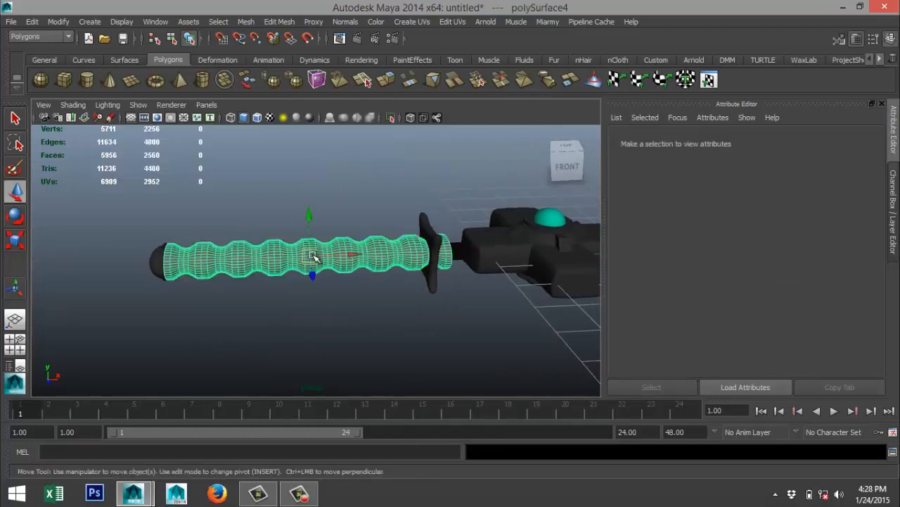
pyautogui.scroll(4, 288, 323)
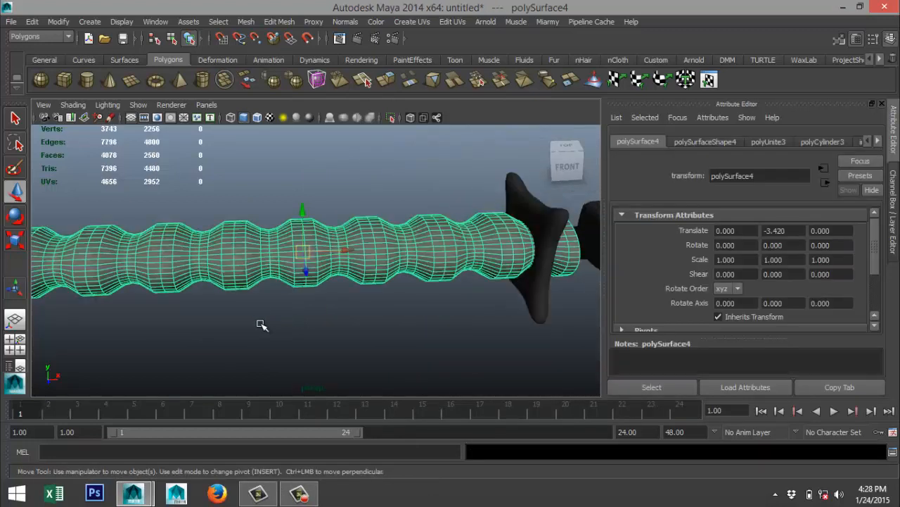
pyautogui.keyDown('alt'); pyautogui.moveTo(208, 332); pyautogui.dragTo(321, 331, button='middle'); pyautogui.keyUp('alt')
pyautogui.scroll(-2, 323, 333)
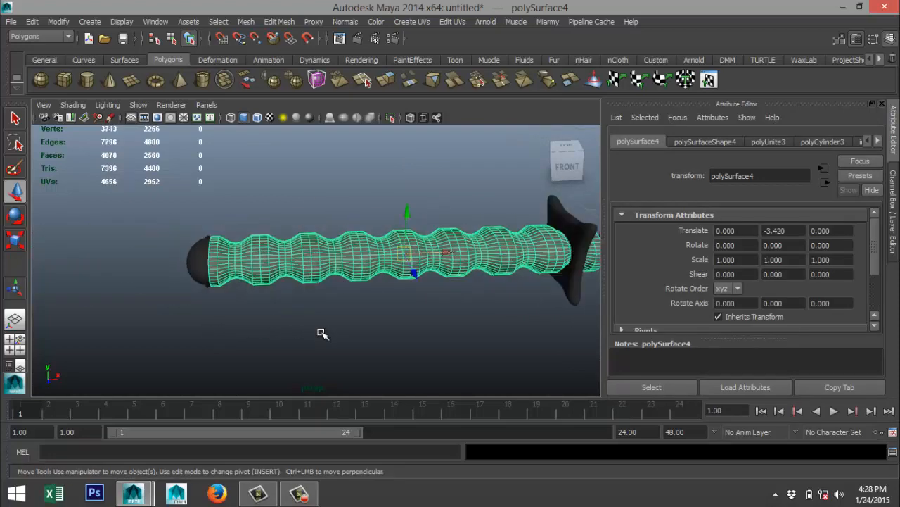
pyautogui.scroll(-5, 322, 333)
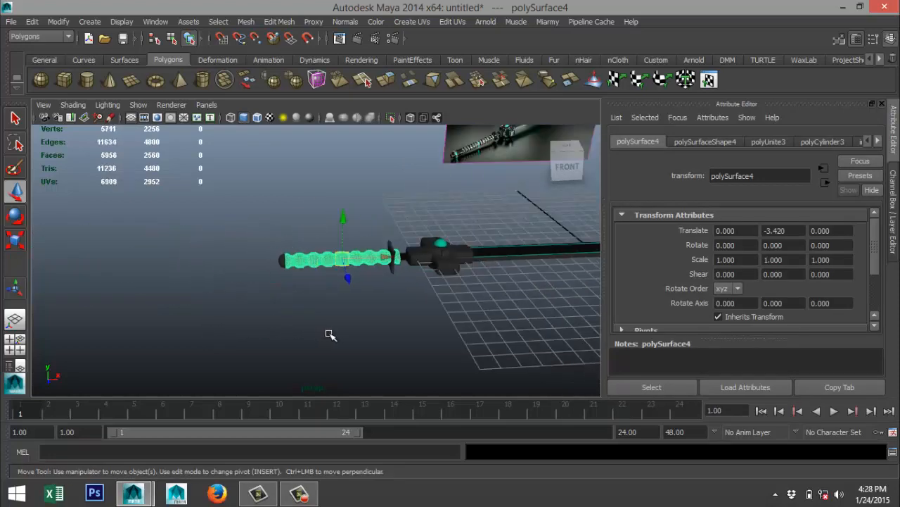
pyautogui.moveTo(385, 254); pyautogui.dragTo(161, 300)
pyautogui.keyDown('alt'); pyautogui.moveTo(120, 324); pyautogui.dragTo(252, 306, button='middle'); pyautogui.keyUp('alt')
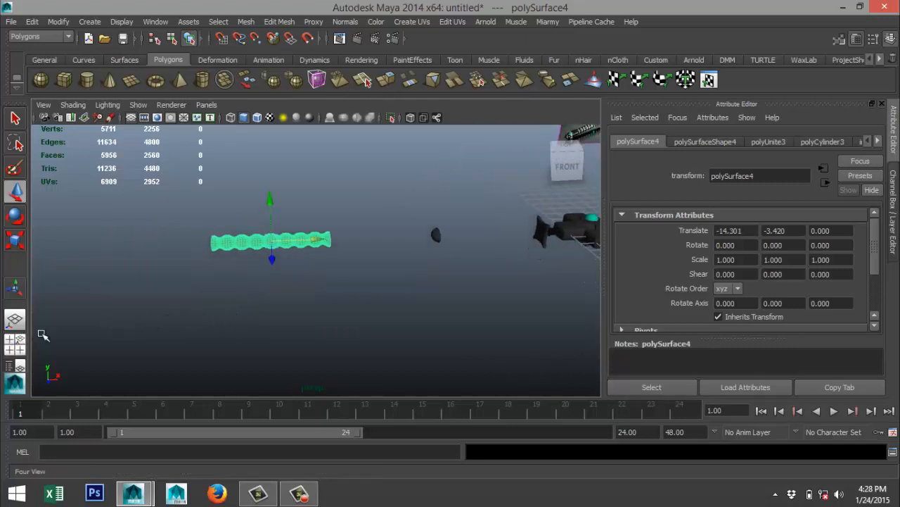
# In the front view, select the faces of the ribbed grip's seven bulges and both flared ends, leaving out the narrow grooves.
pyautogui.click(16, 343)
pyautogui.press('space')
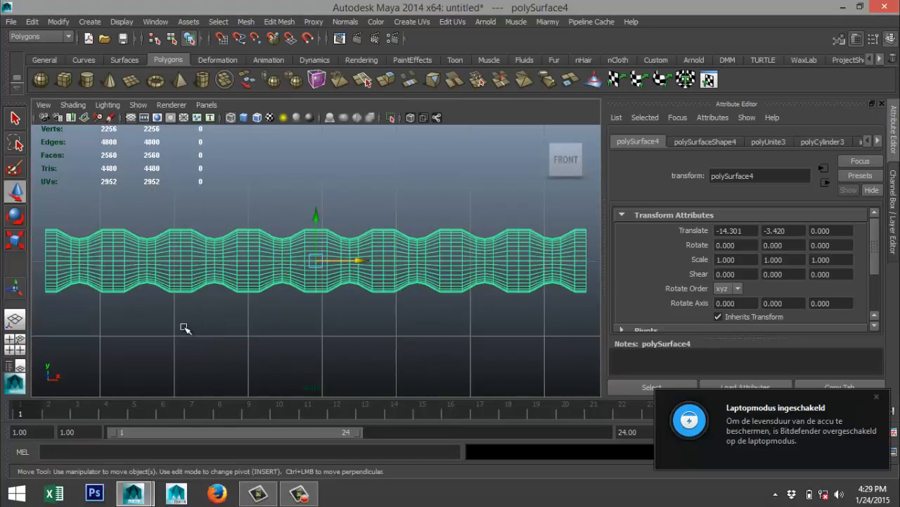
pyautogui.keyDown('alt'); pyautogui.moveTo(175, 329); pyautogui.dragTo(276, 315, button='middle'); pyautogui.keyUp('alt')
pyautogui.scroll(1, 245, 314)
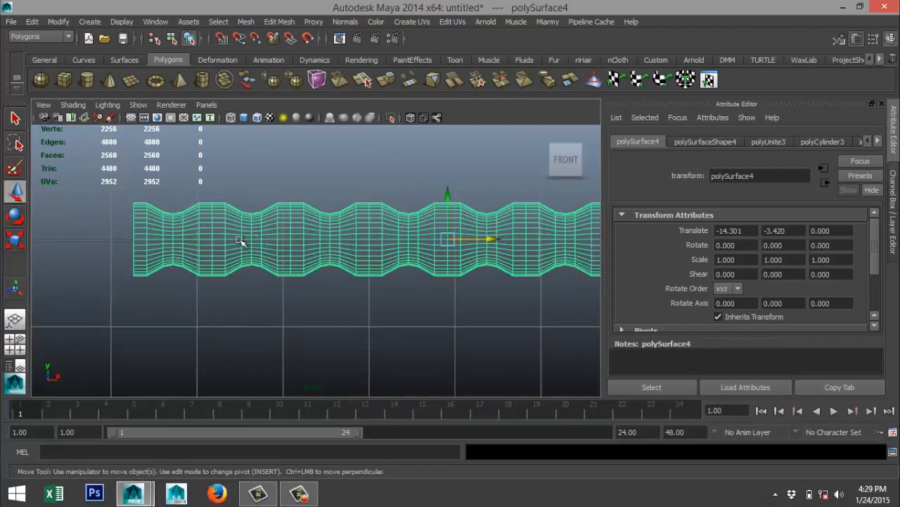
pyautogui.moveTo(141, 232); pyautogui.dragTo(137, 235, button='right')
pyautogui.moveTo(118, 200); pyautogui.dragTo(160, 304)
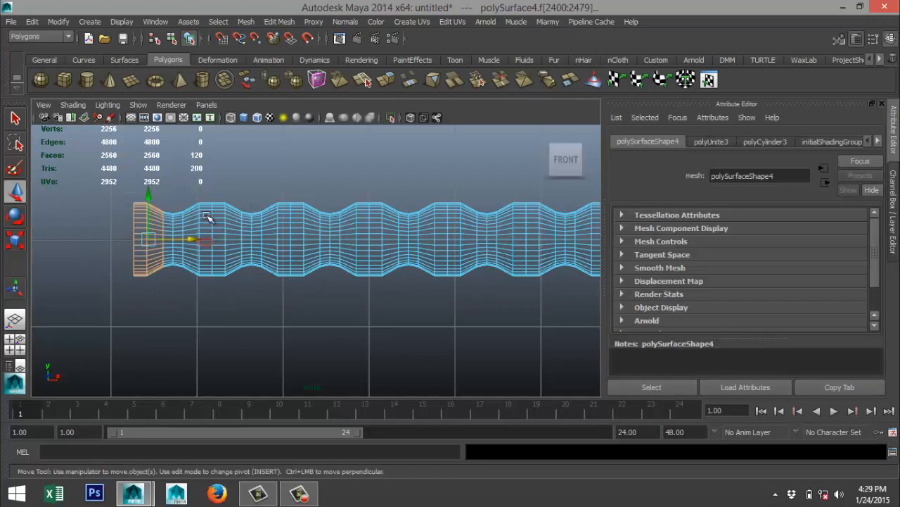
pyautogui.keyDown('shift'); pyautogui.moveTo(194, 275); pyautogui.dragTo(235, 312); pyautogui.keyUp('shift')
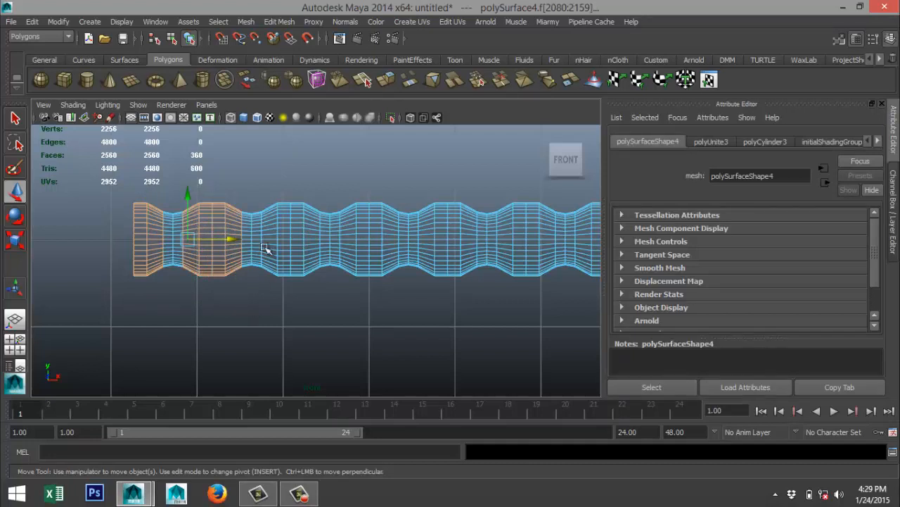
pyautogui.keyDown('shift'); pyautogui.moveTo(271, 273); pyautogui.dragTo(311, 312); pyautogui.keyUp('shift')
pyautogui.keyDown('shift'); pyautogui.moveTo(345, 190); pyautogui.dragTo(394, 306); pyautogui.keyUp('shift')
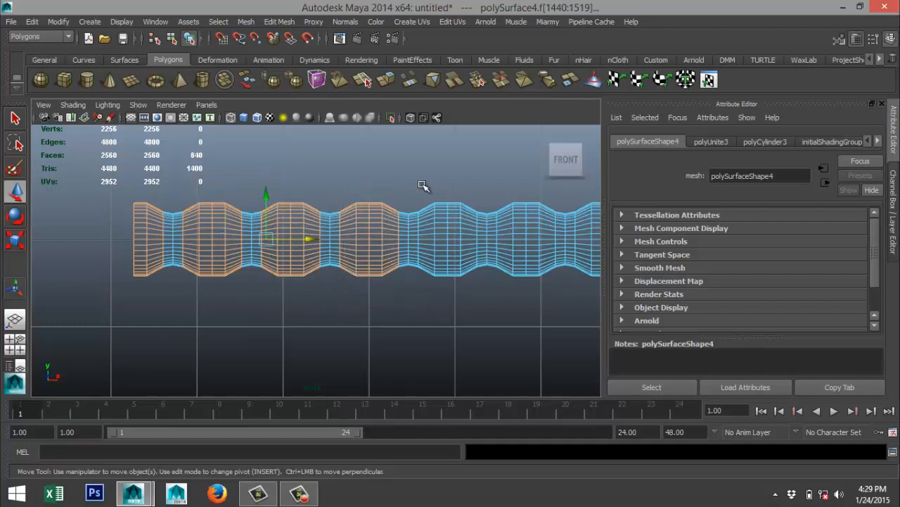
pyautogui.keyDown('shift'); pyautogui.moveTo(425, 186); pyautogui.dragTo(473, 295); pyautogui.keyUp('shift')
pyautogui.keyDown('alt'); pyautogui.moveTo(491, 315); pyautogui.dragTo(279, 325, button='middle'); pyautogui.keyUp('alt')
pyautogui.keyDown('shift'); pyautogui.moveTo(292, 200); pyautogui.dragTo(331, 301); pyautogui.keyUp('shift')
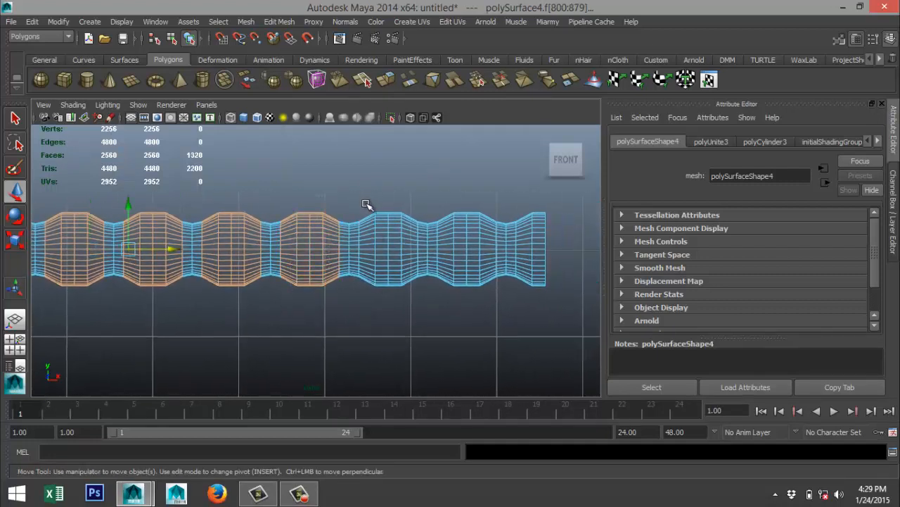
pyautogui.keyDown('shift'); pyautogui.moveTo(369, 200); pyautogui.dragTo(412, 322); pyautogui.keyUp('shift')
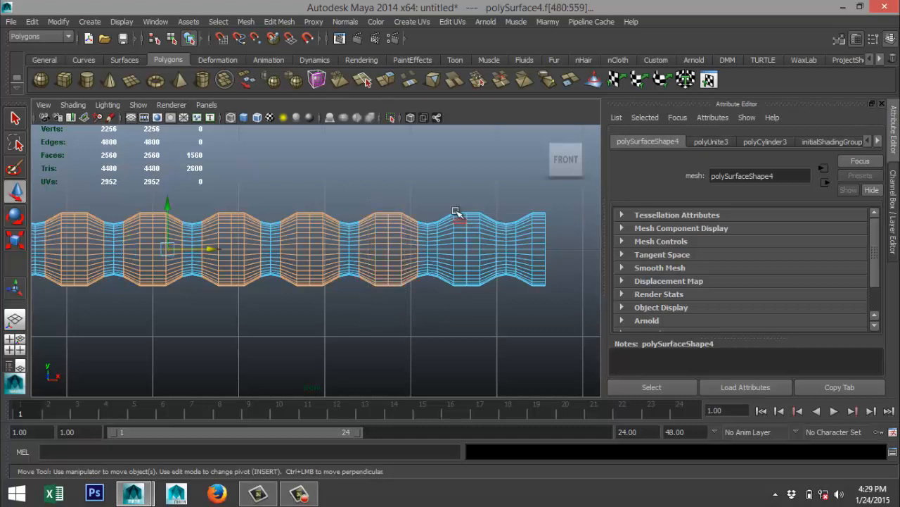
pyautogui.keyDown('shift'); pyautogui.moveTo(445, 200); pyautogui.dragTo(492, 311); pyautogui.keyUp('shift')
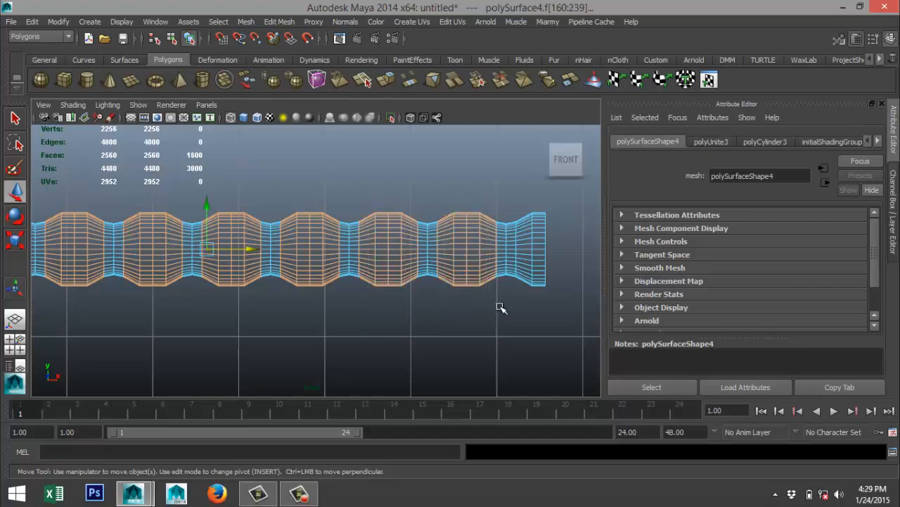
pyautogui.keyDown('shift'); pyautogui.moveTo(532, 273); pyautogui.dragTo(559, 320); pyautogui.keyUp('shift')
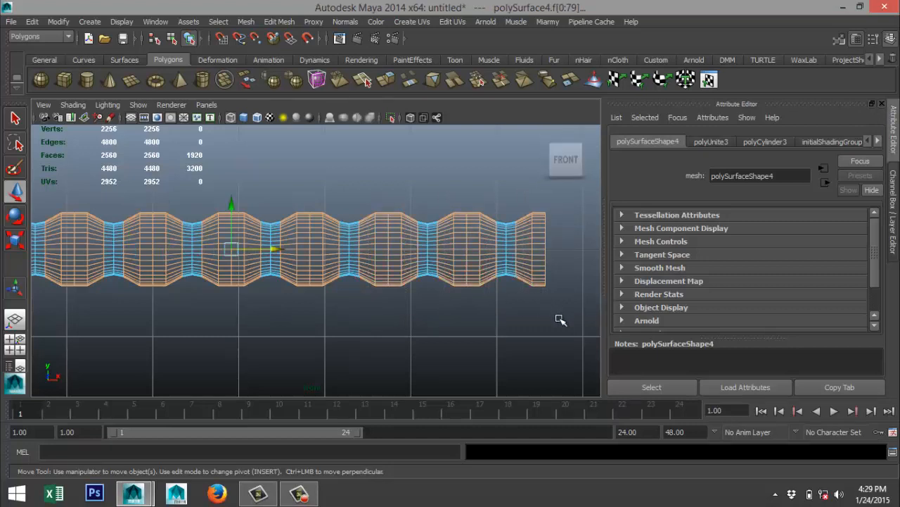
# Assign a new mia_material_x material to the selected bulge and end faces of the grip.
pyautogui.scroll(-3, 361, 349)
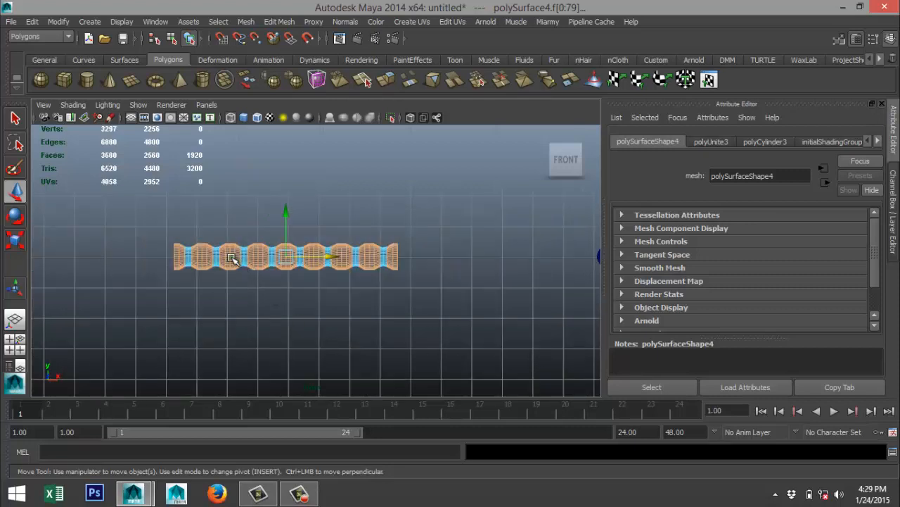
pyautogui.moveTo(233, 267); pyautogui.dragTo(258, 449, button='right')
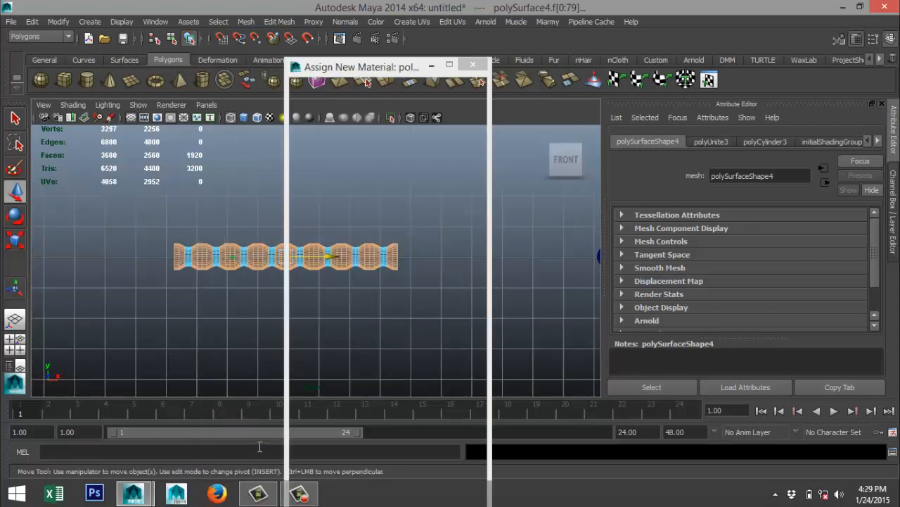
pyautogui.click(339, 105)
pyautogui.write('la')
pyautogui.moveTo(337, 106); pyautogui.dragTo(228, 92)
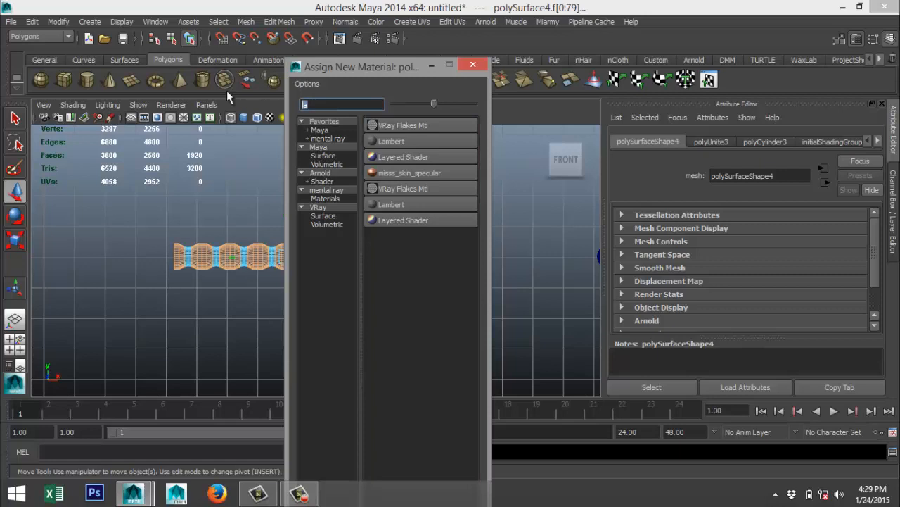
pyautogui.write('mia')
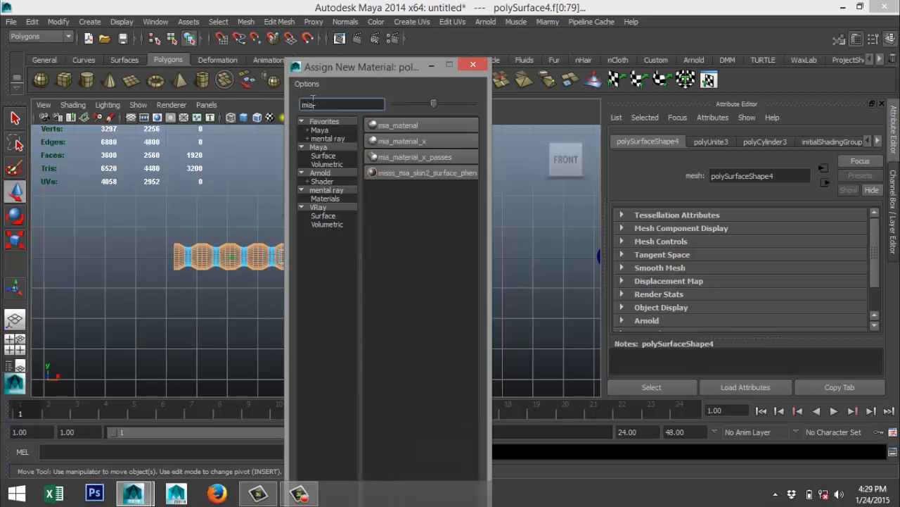
pyautogui.click(438, 140)
pyautogui.click(707, 143)
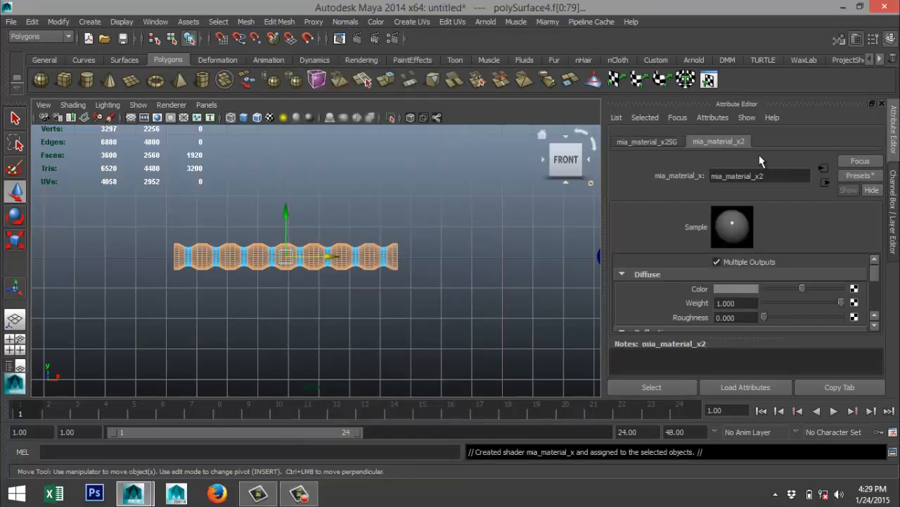
# Replace the new material's attributes with the GlassSolid preset.
pyautogui.click(862, 174)
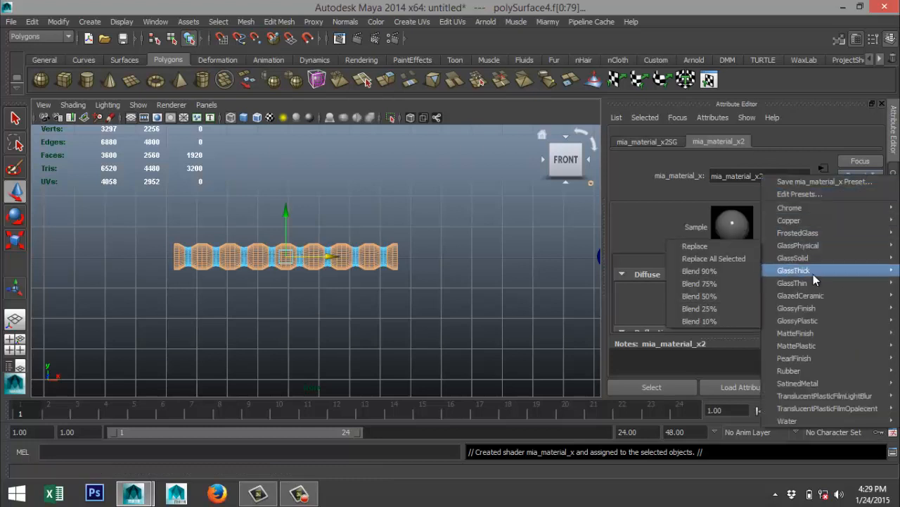
pyautogui.moveTo(824, 319)
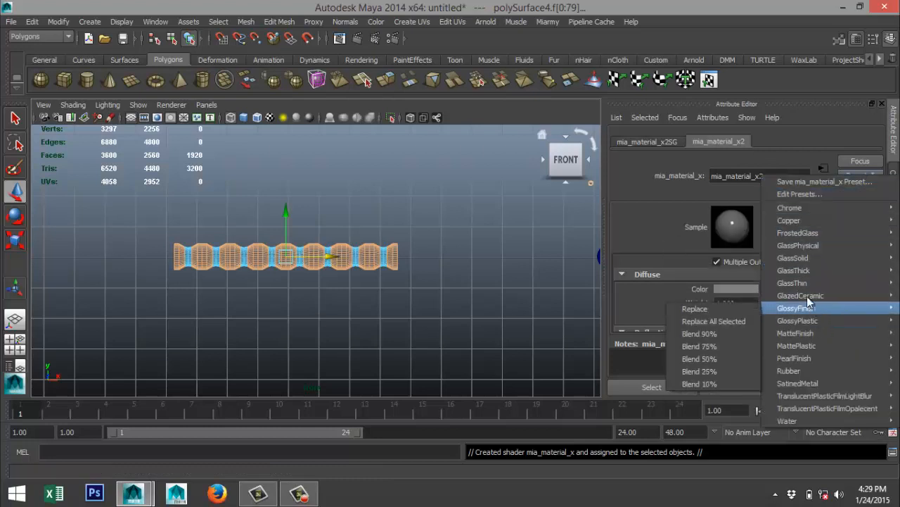
pyautogui.moveTo(806, 260)
pyautogui.click(724, 258)
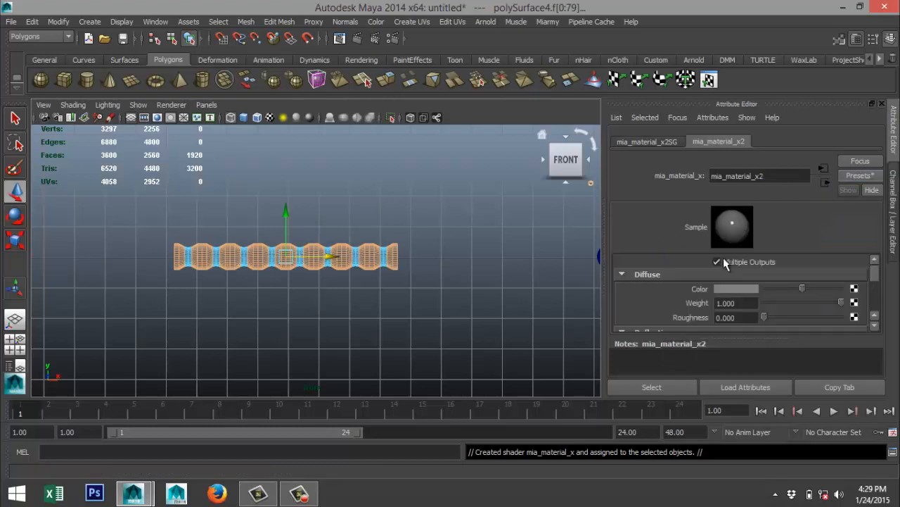
# Set the glass material's refraction color to the previously used turquoise and lower its saturation to a paler tint.
pyautogui.scroll(-6, 748, 299)
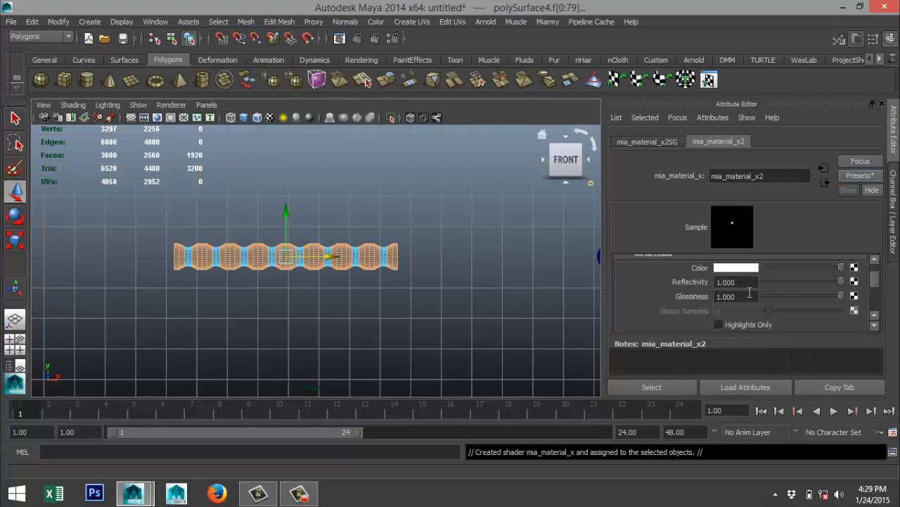
pyautogui.scroll(-2, 752, 295)
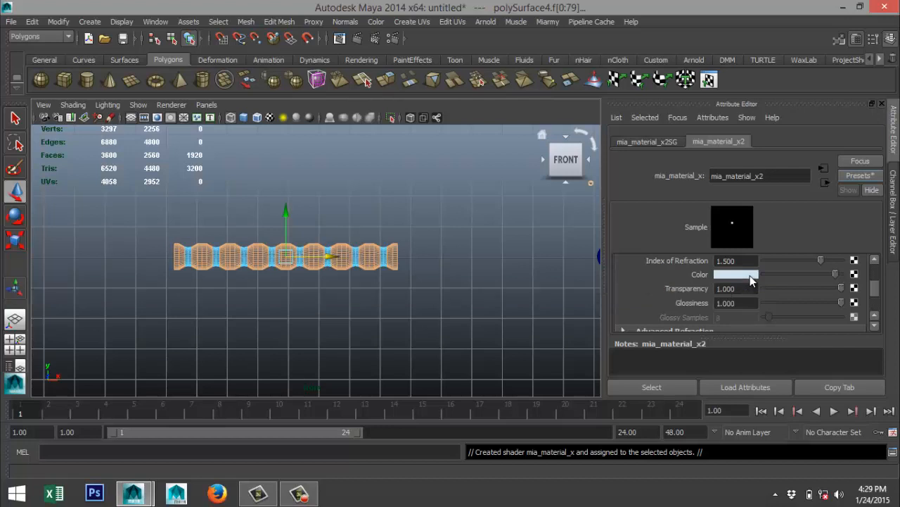
pyautogui.click(750, 275)
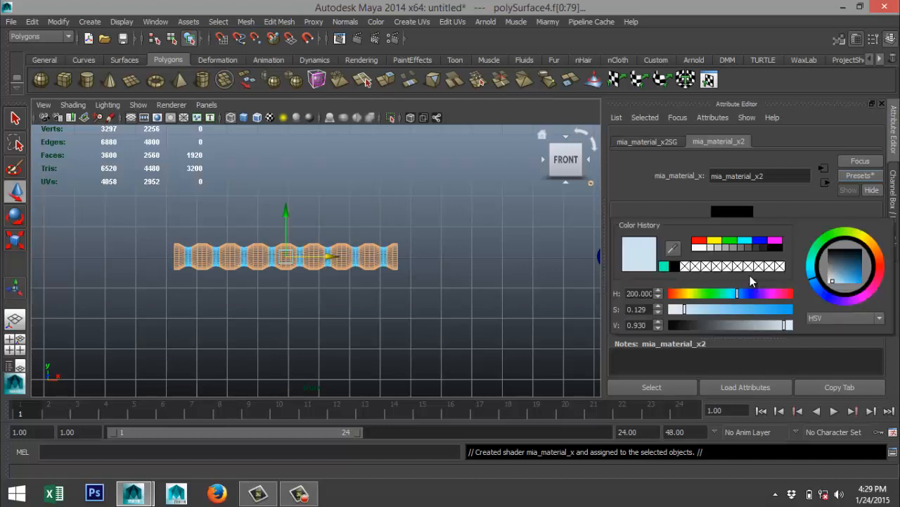
pyautogui.click(664, 266)
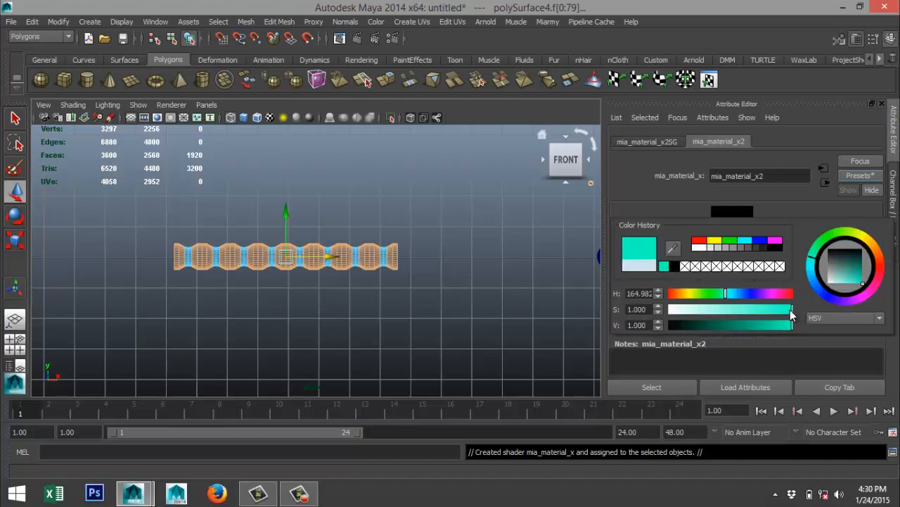
pyautogui.moveTo(790, 309); pyautogui.dragTo(729, 308)
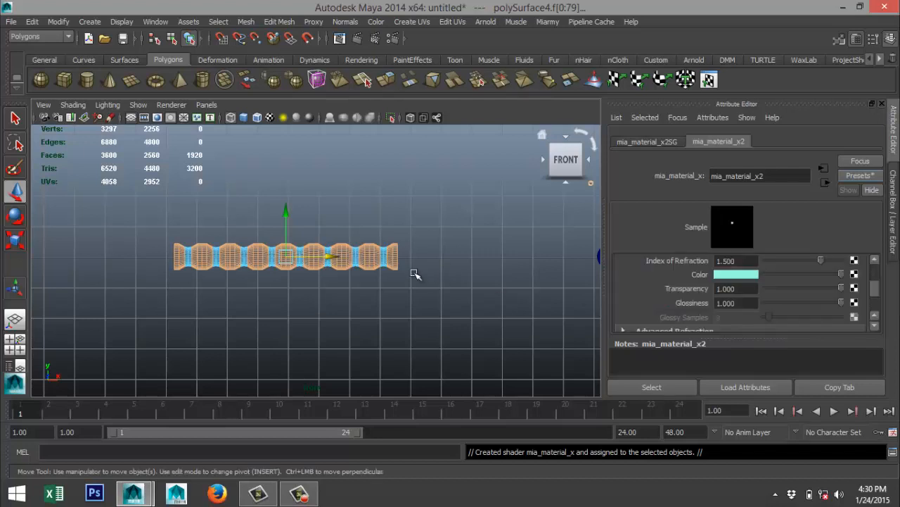
# Deselect the faces and examine the grip beside the rest of the sword in the shaded perspective view.
pyautogui.click(427, 303)
pyautogui.scroll(1, 275, 325)
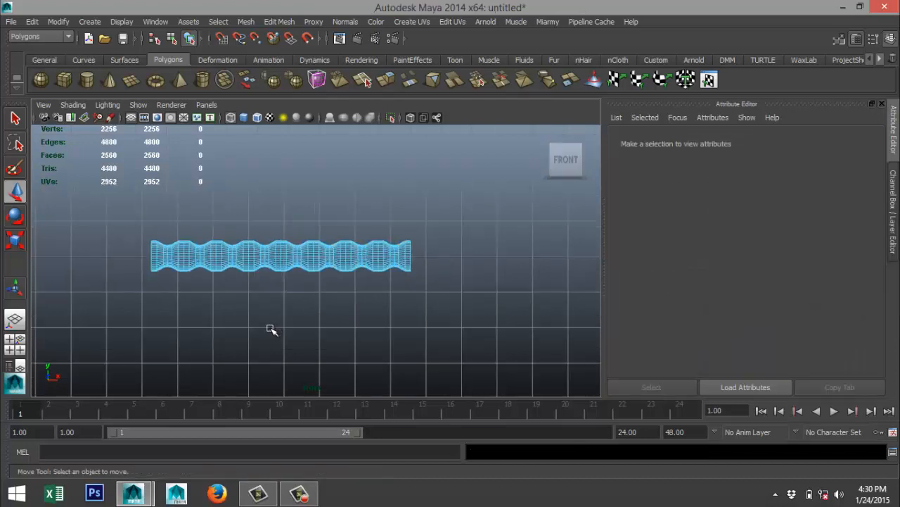
pyautogui.click(15, 343)
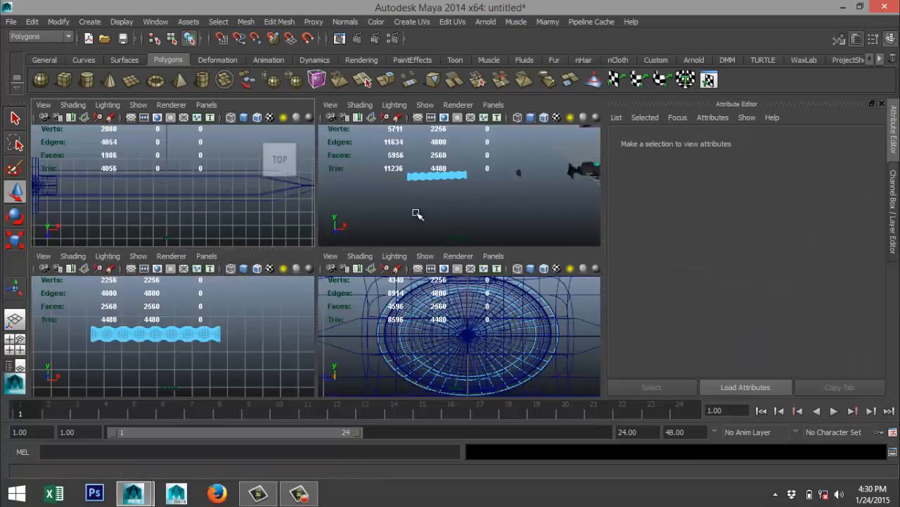
pyautogui.press('space')
pyautogui.press('a')
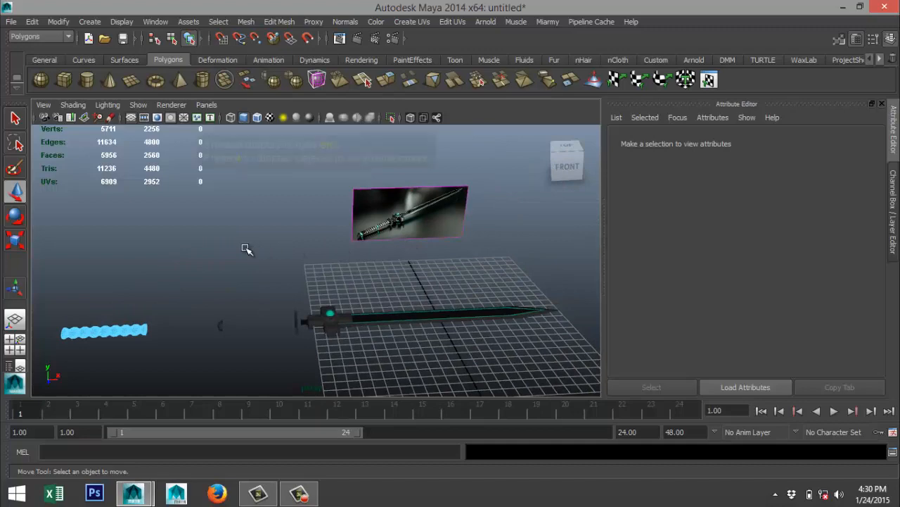
pyautogui.press('5')
pyautogui.click(223, 326)
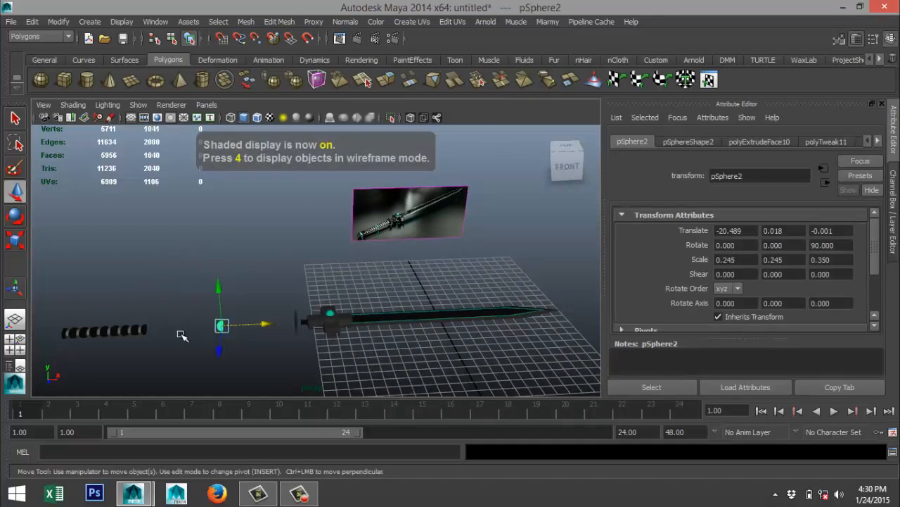
pyautogui.scroll(3, 180, 334)
# Select all eight narrow face bands between the grip's bulges and assign the existing Chrome material to them.
pyautogui.press('space')
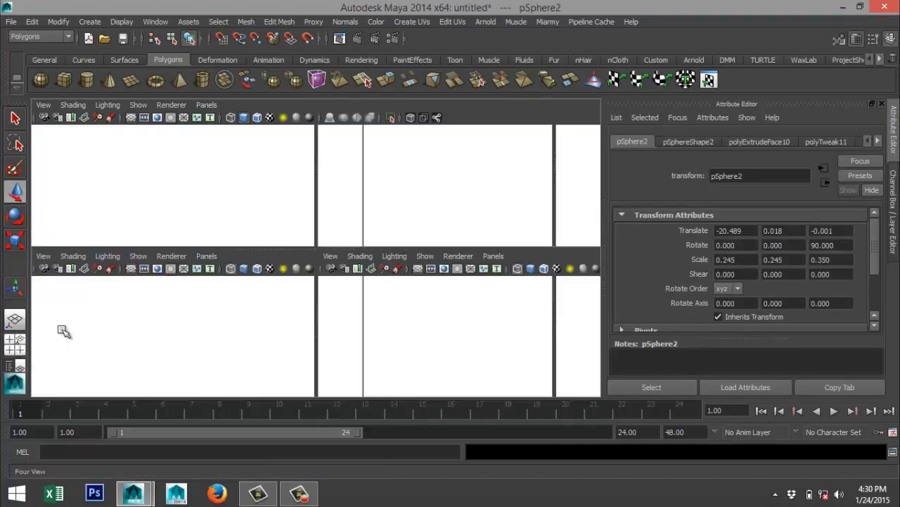
pyautogui.press('space')
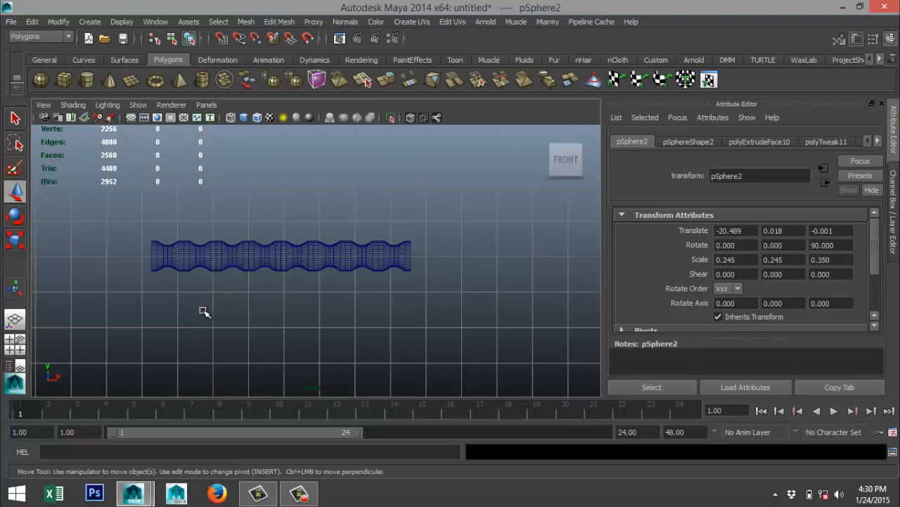
pyautogui.keyDown('alt'); pyautogui.moveTo(204, 311); pyautogui.dragTo(288, 311, button='middle'); pyautogui.keyUp('alt')
pyautogui.scroll(2, 290, 310)
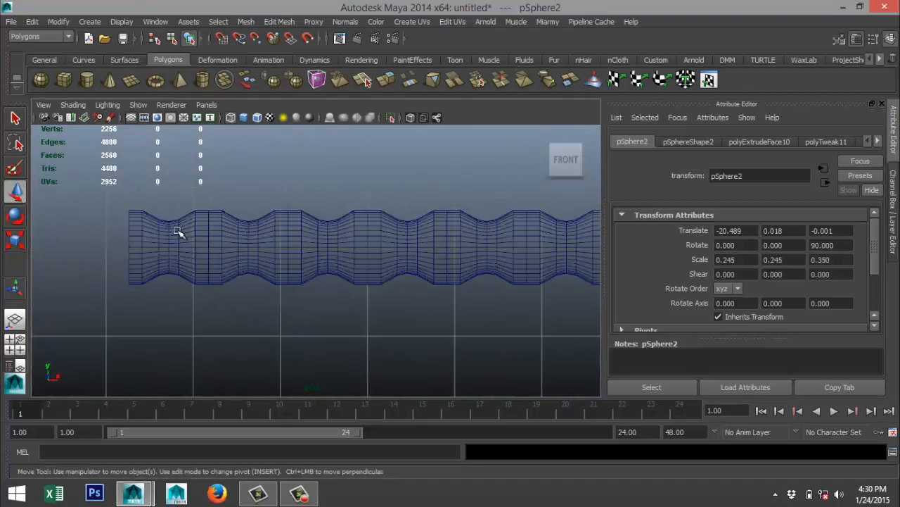
pyautogui.moveTo(161, 212); pyautogui.dragTo(171, 286)
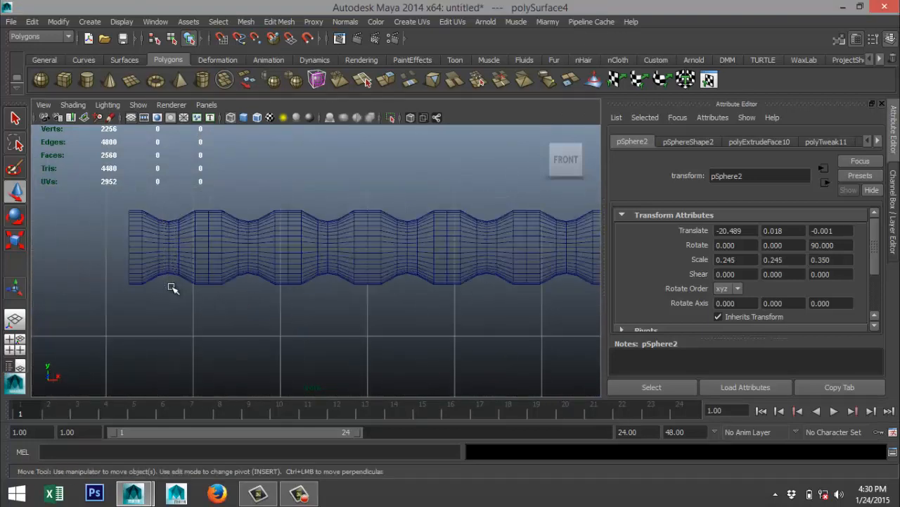
pyautogui.moveTo(180, 248); pyautogui.dragTo(180, 215, button='right')
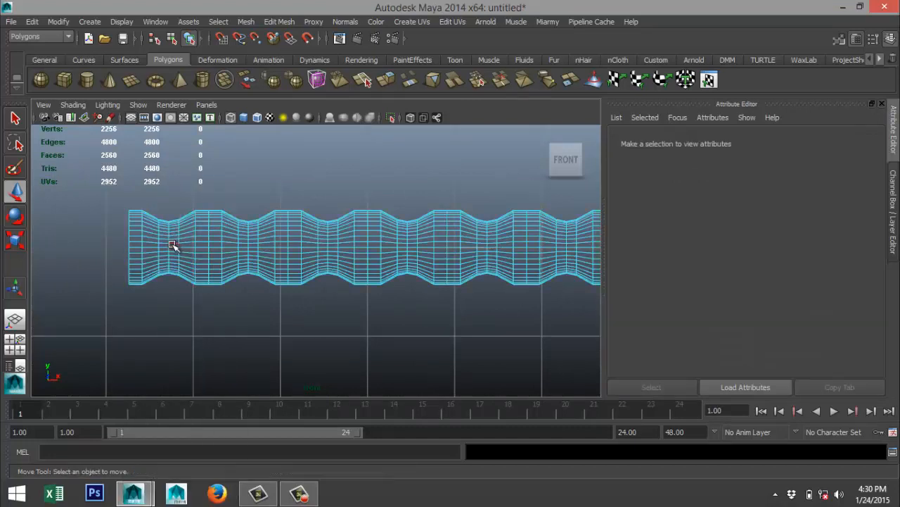
pyautogui.moveTo(172, 287); pyautogui.dragTo(173, 287)
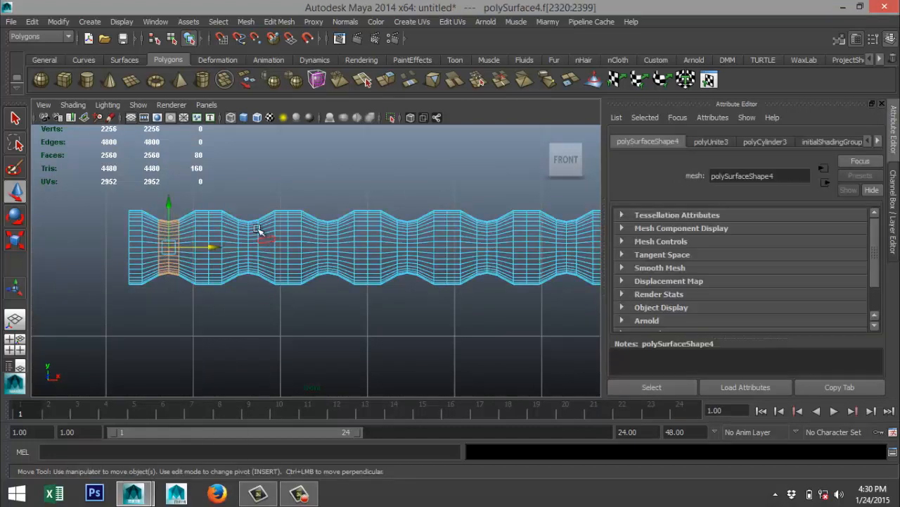
pyautogui.keyDown('shift'); pyautogui.moveTo(255, 296); pyautogui.dragTo(256, 296); pyautogui.keyUp('shift')
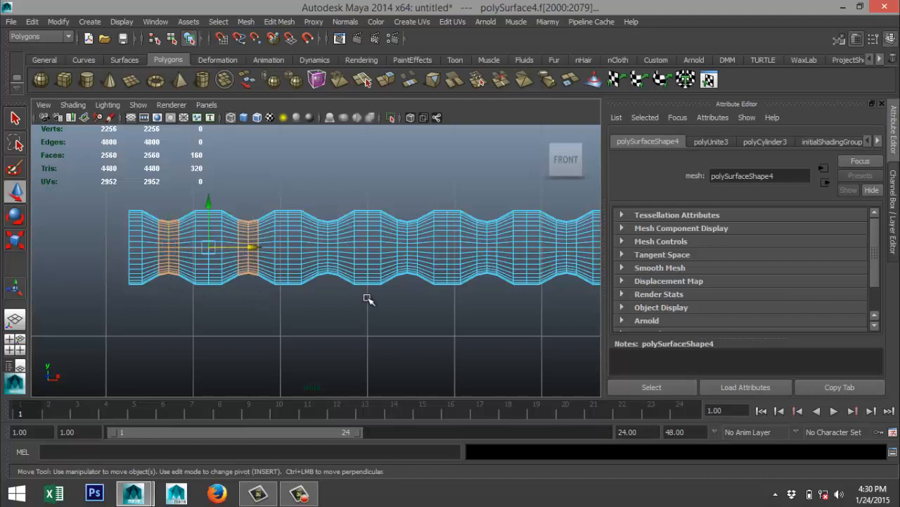
pyautogui.keyDown('shift'); pyautogui.moveTo(323, 214); pyautogui.dragTo(332, 291); pyautogui.keyUp('shift')
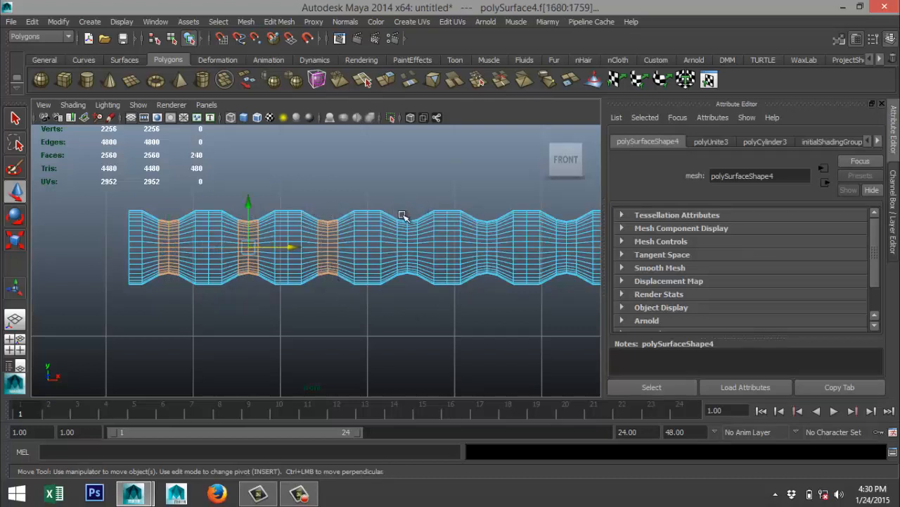
pyautogui.keyDown('shift'); pyautogui.moveTo(400, 211); pyautogui.dragTo(414, 290); pyautogui.keyUp('shift')
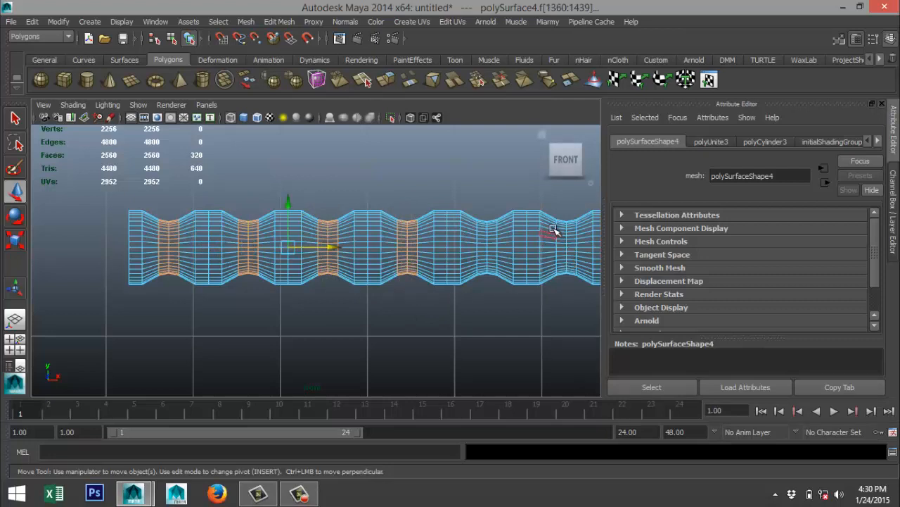
pyautogui.keyDown('shift'); pyautogui.moveTo(481, 235); pyautogui.dragTo(493, 289); pyautogui.keyUp('shift')
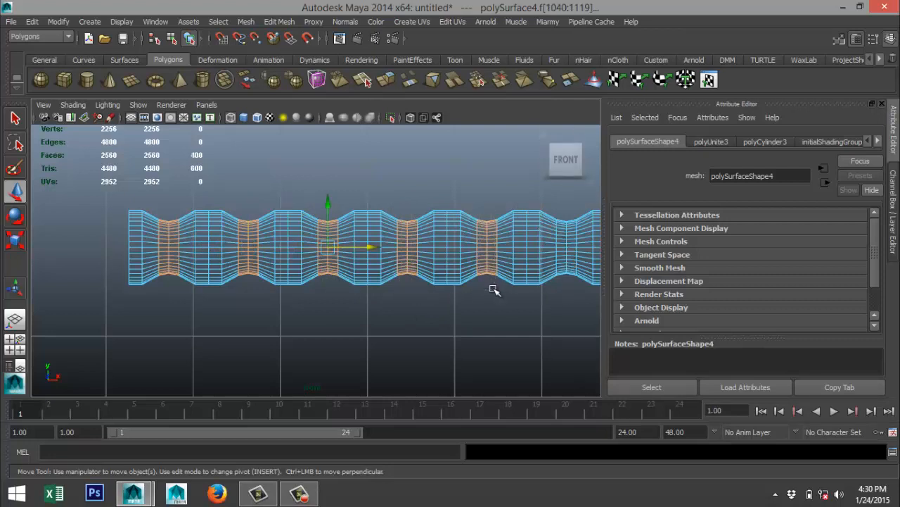
pyautogui.keyDown('alt'); pyautogui.moveTo(529, 344); pyautogui.dragTo(327, 330, button='middle'); pyautogui.keyUp('alt')
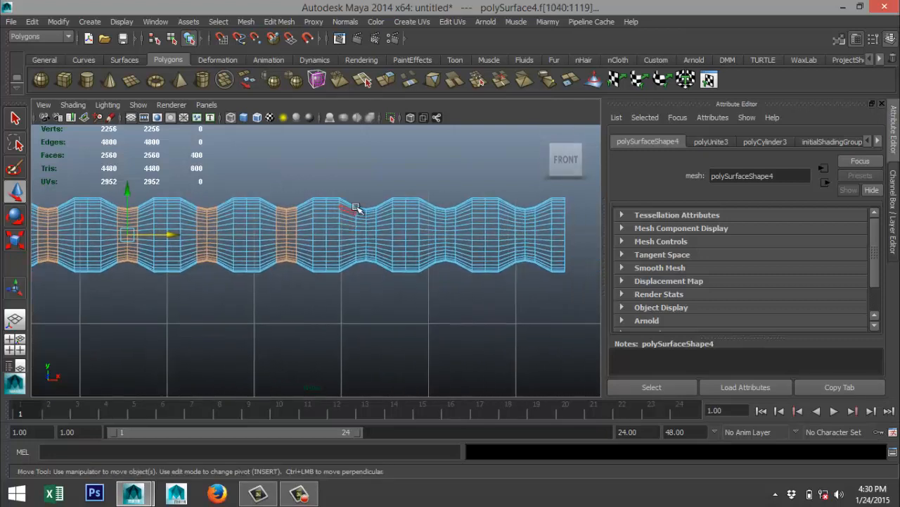
pyautogui.keyDown('shift'); pyautogui.moveTo(372, 281); pyautogui.dragTo(373, 281); pyautogui.keyUp('shift')
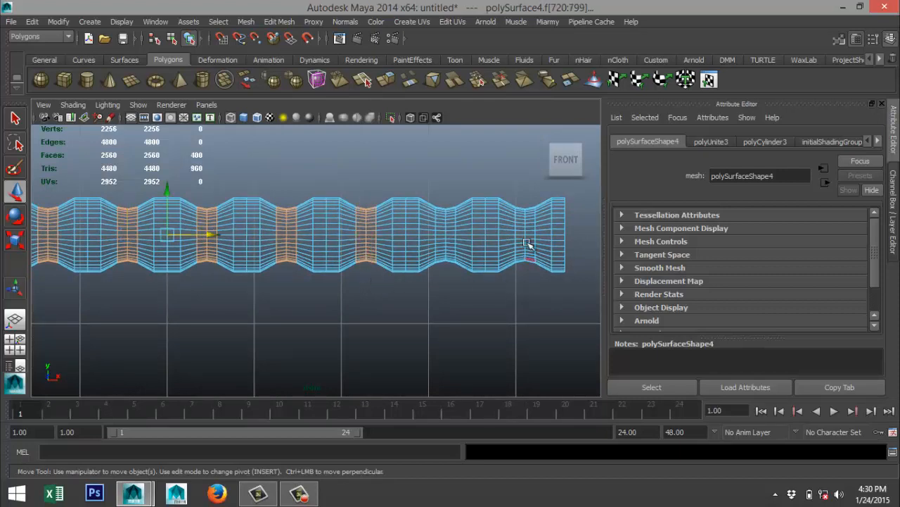
pyautogui.keyDown('shift'); pyautogui.moveTo(441, 200); pyautogui.dragTo(452, 276); pyautogui.keyUp('shift')
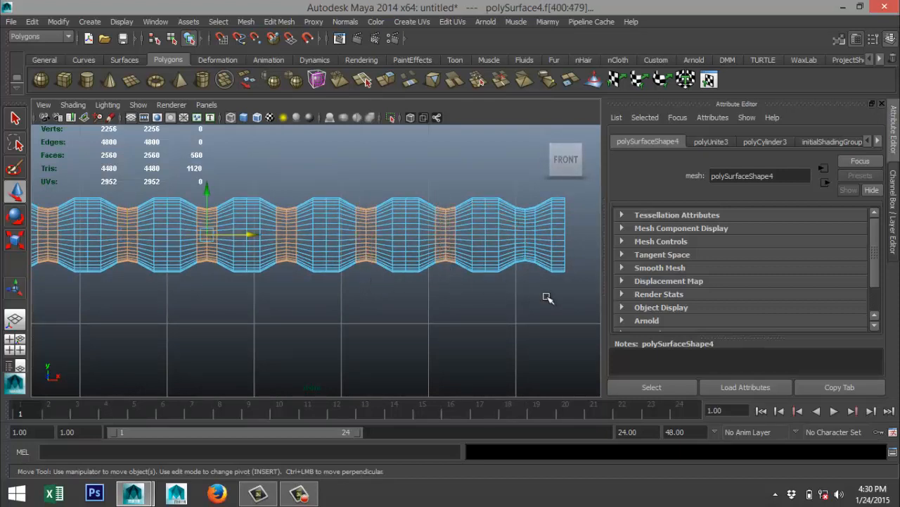
pyautogui.keyDown('shift'); pyautogui.moveTo(518, 197); pyautogui.dragTo(547, 295); pyautogui.keyUp('shift')
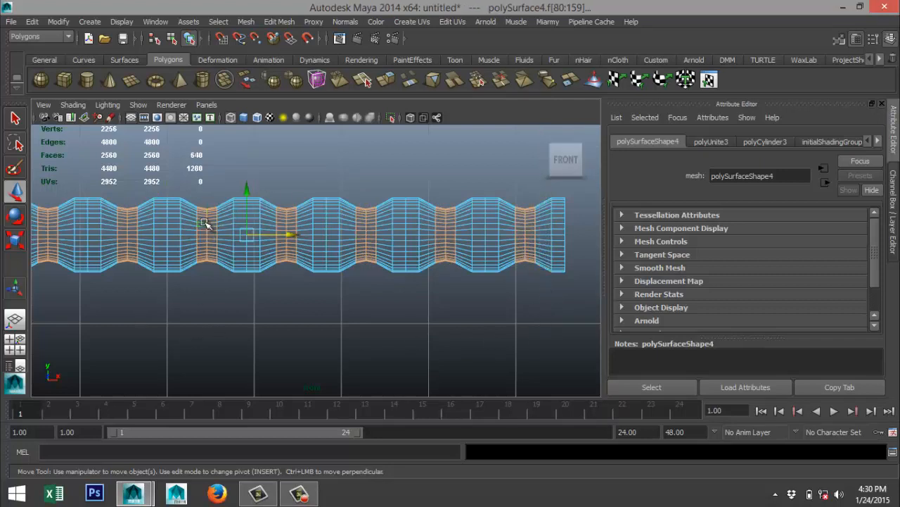
pyautogui.moveTo(204, 206); pyautogui.dragTo(299, 468, button='right')
# Move the grip along X to a Translate X of 0.005 so it sits between the pommel cap and the guard.
pyautogui.click(15, 344)
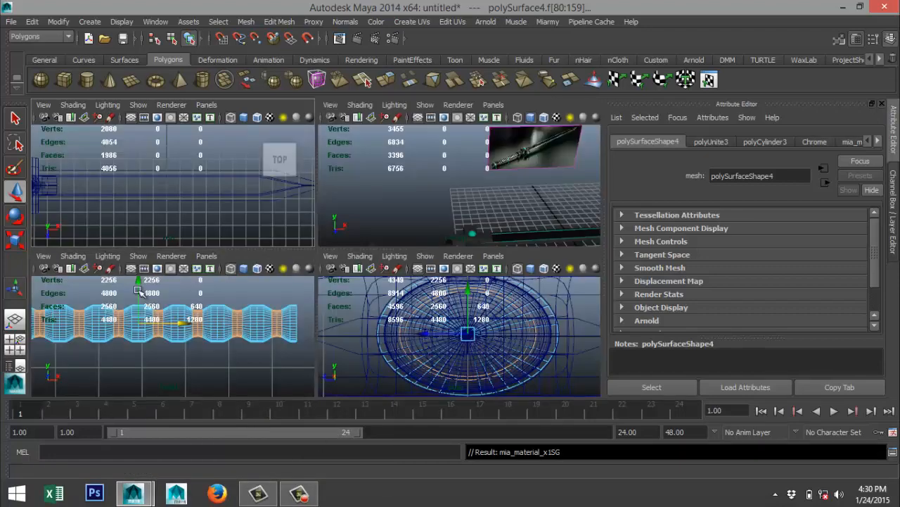
pyautogui.press('space')
pyautogui.press('f')
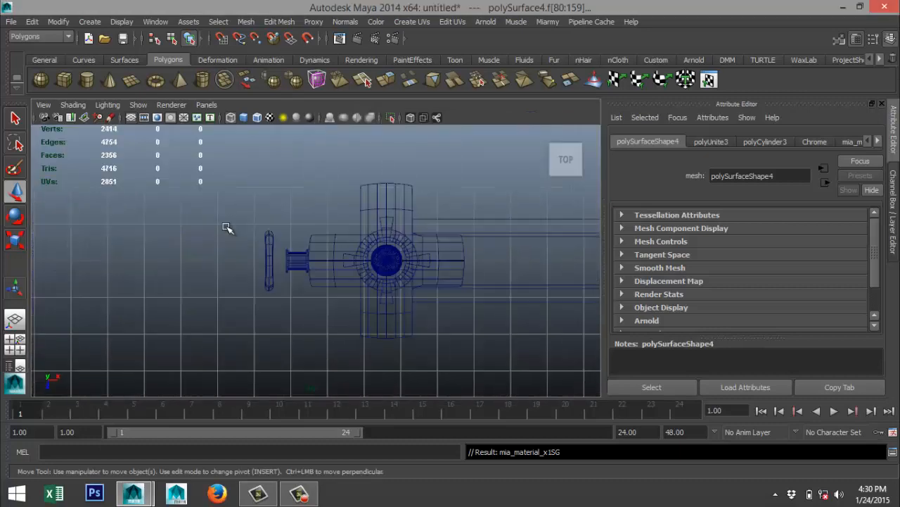
pyautogui.scroll(-5, 228, 242)
pyautogui.moveTo(255, 262); pyautogui.dragTo(304, 193, button='right')
pyautogui.click(316, 262)
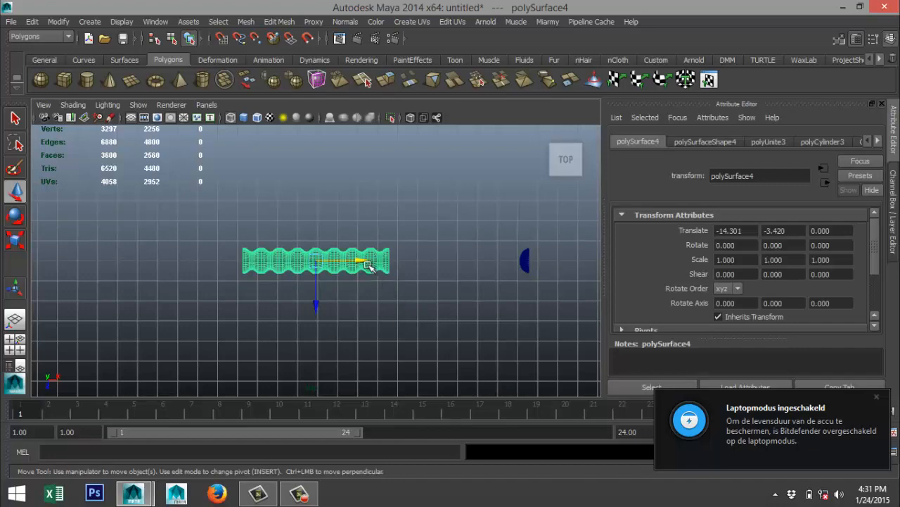
pyautogui.moveTo(368, 266); pyautogui.dragTo(646, 285)
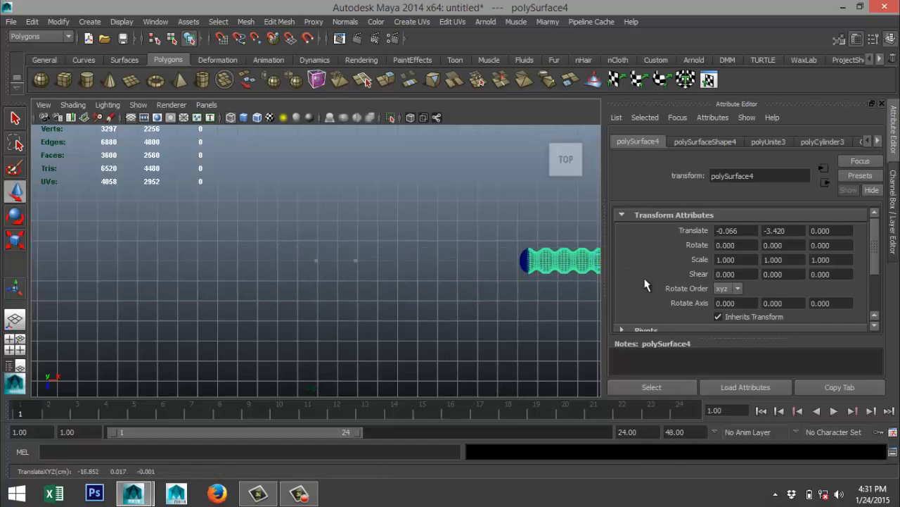
pyautogui.press('f')
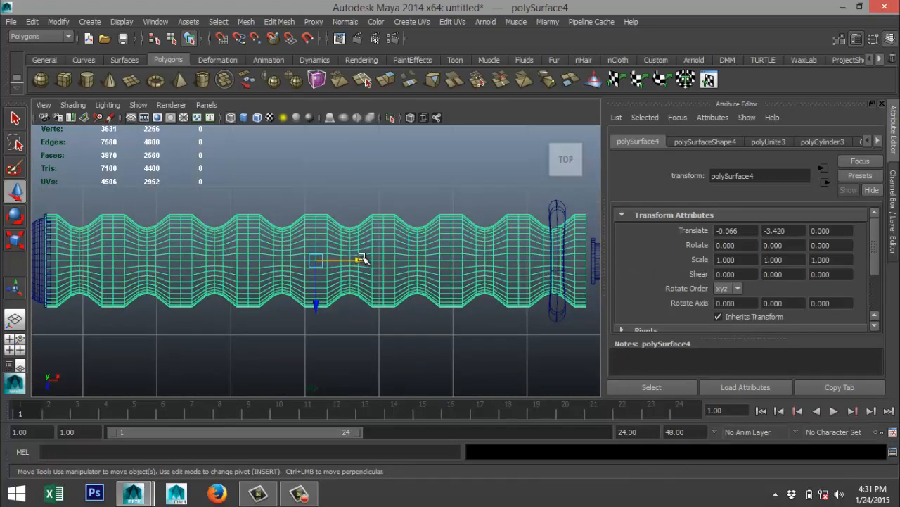
pyautogui.moveTo(361, 259); pyautogui.dragTo(366, 263)
pyautogui.keyDown('alt'); pyautogui.moveTo(430, 327); pyautogui.dragTo(281, 305, button='middle'); pyautogui.keyUp('alt')
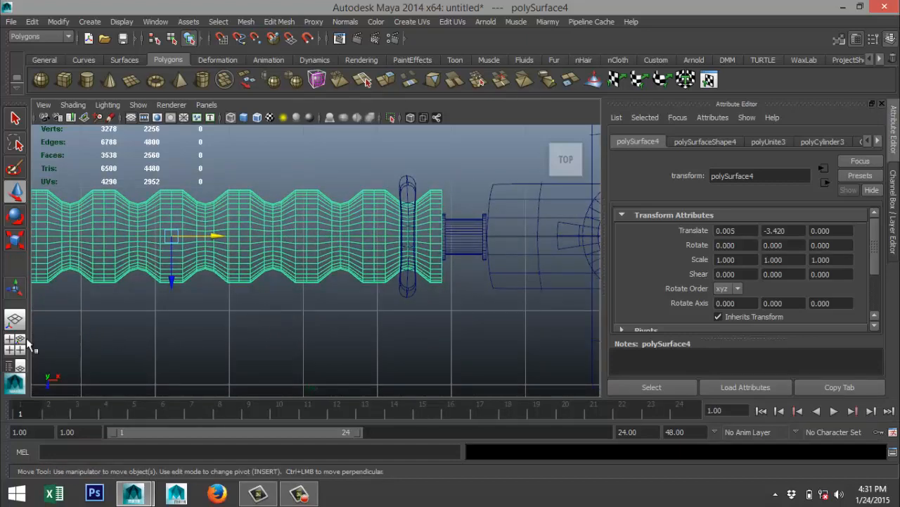
# Examine the assembled sword in perspective and compare it with the grip and guard details in the reference image.
pyautogui.click(25, 339)
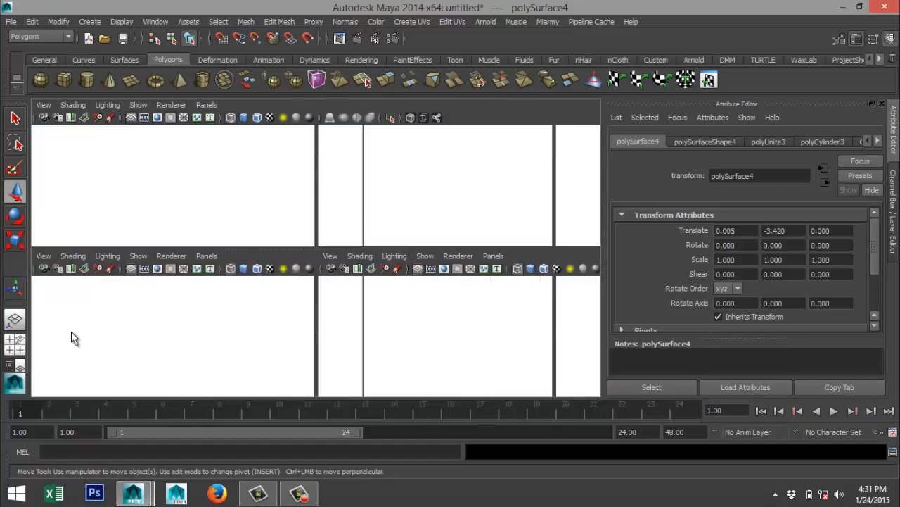
pyautogui.press('space')
pyautogui.keyDown('alt'); pyautogui.moveTo(422, 273); pyautogui.dragTo(291, 275); pyautogui.keyUp('alt')
pyautogui.keyDown('alt'); pyautogui.moveTo(321, 202); pyautogui.dragTo(350, 283); pyautogui.keyUp('alt')
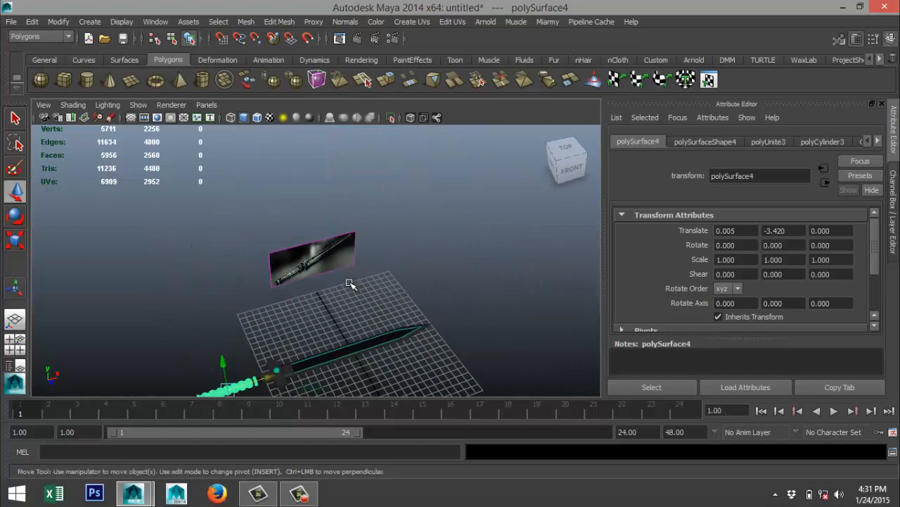
pyautogui.scroll(5, 350, 279)
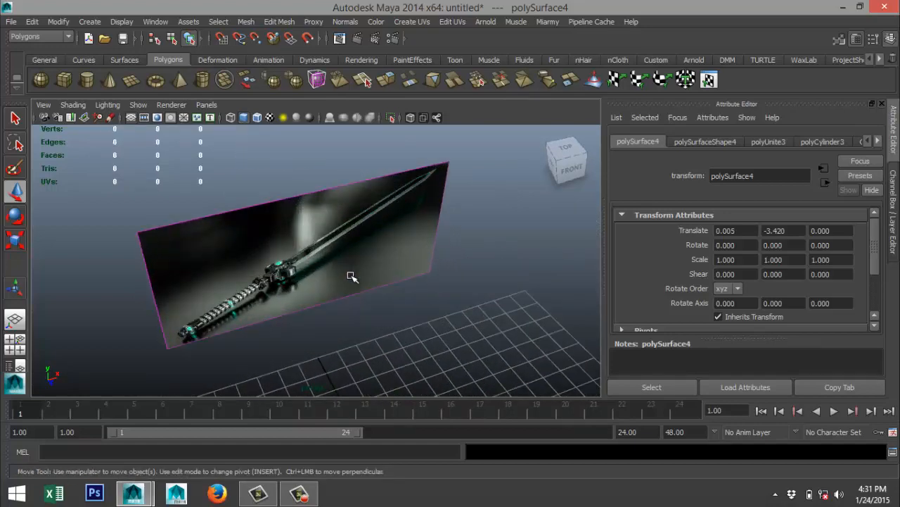
pyautogui.scroll(-5, 348, 278)
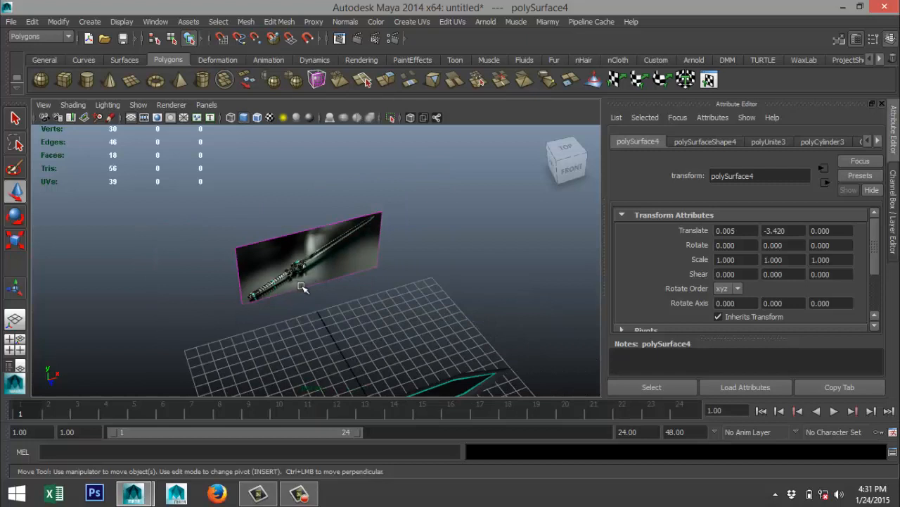
pyautogui.scroll(6, 301, 286)
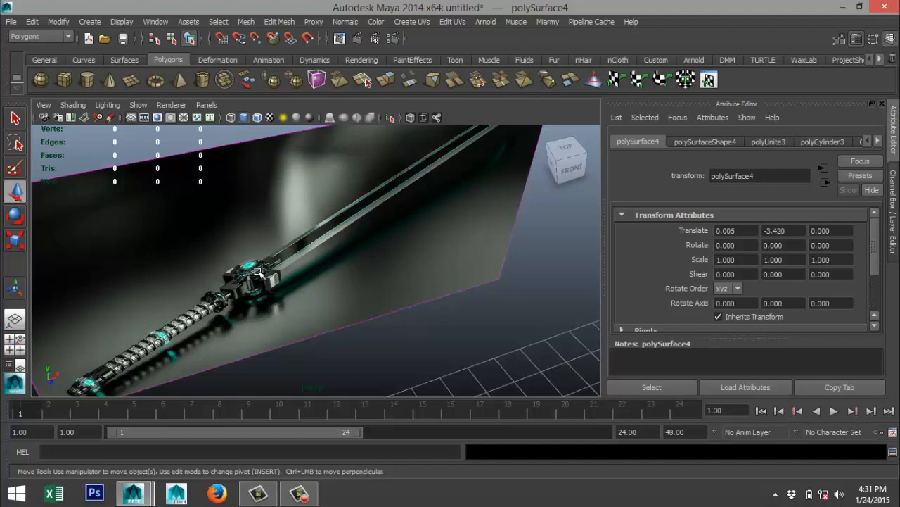
pyautogui.scroll(-8, 239, 288)
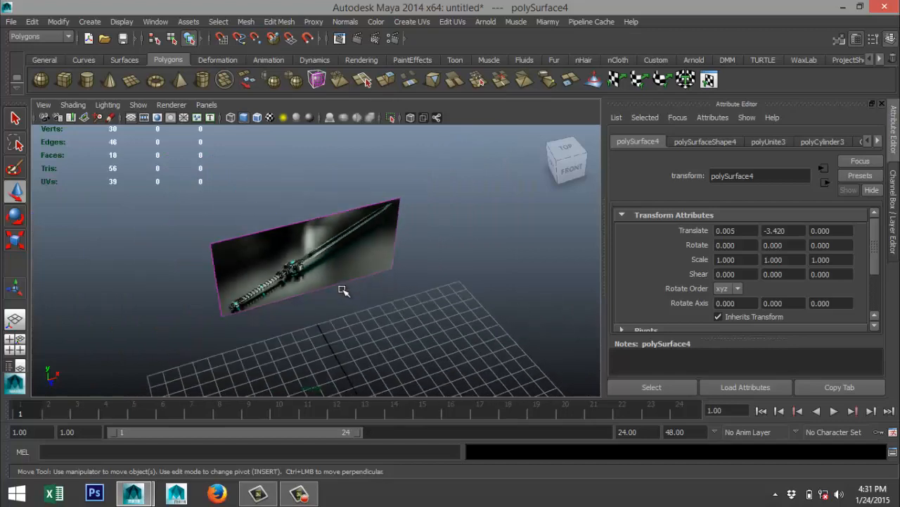
# Delete the reference image plane above the sword in the front view.
pyautogui.click(16, 345)
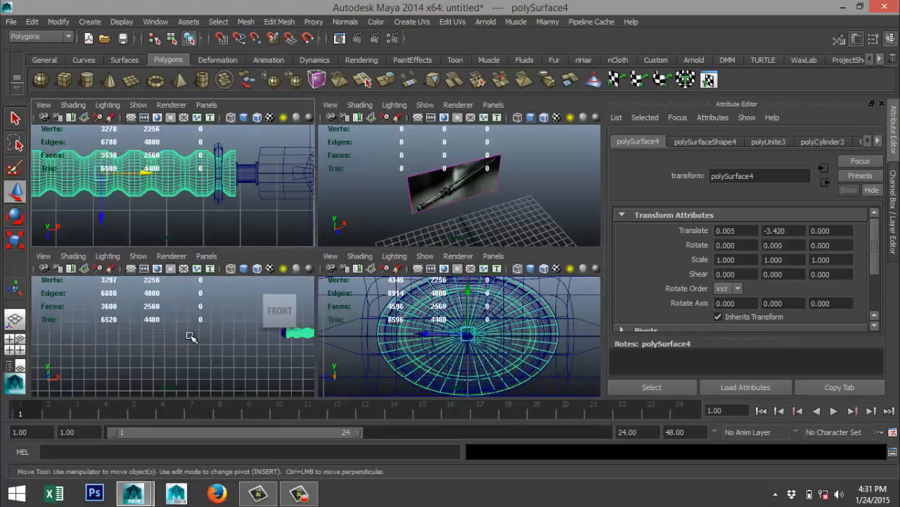
pyautogui.press('space')
pyautogui.keyDown('alt'); pyautogui.moveTo(349, 348); pyautogui.dragTo(53, 324, button='middle'); pyautogui.keyUp('alt')
pyautogui.scroll(-8, 240, 336)
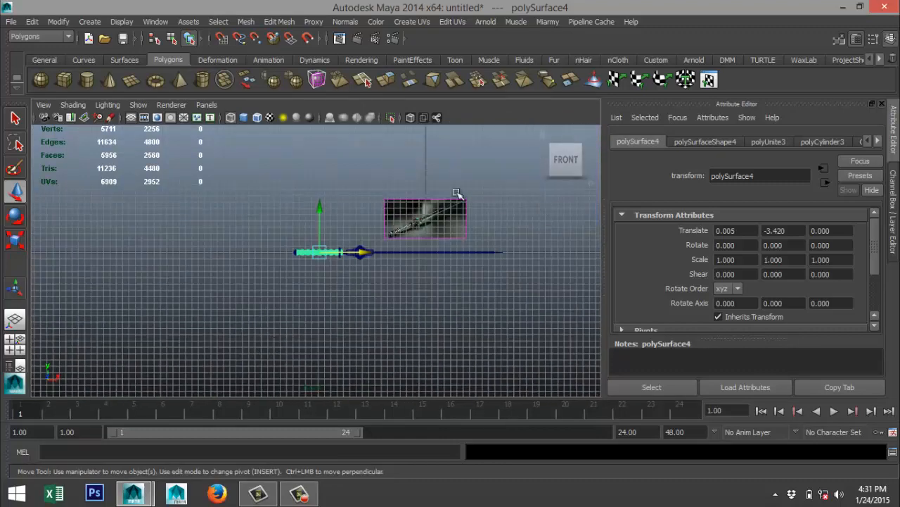
pyautogui.moveTo(440, 176); pyautogui.dragTo(510, 225)
pyautogui.press('Delete')
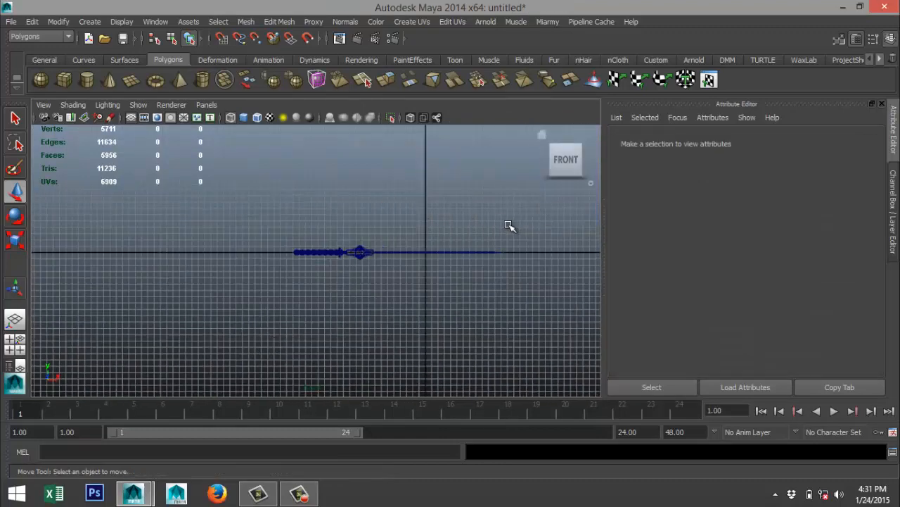
# Select every part of the sword and combine them into a single mesh.
pyautogui.moveTo(242, 215); pyautogui.dragTo(529, 309)
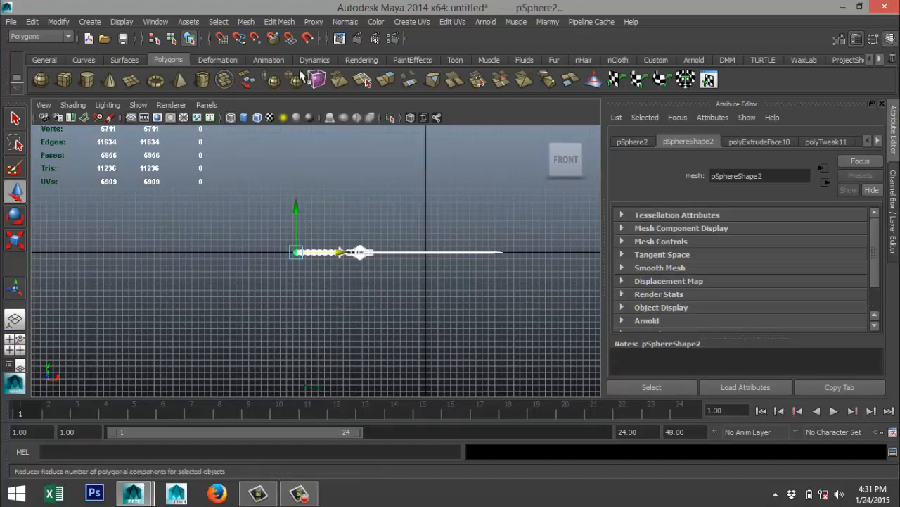
pyautogui.click(245, 21)
pyautogui.click(276, 43)
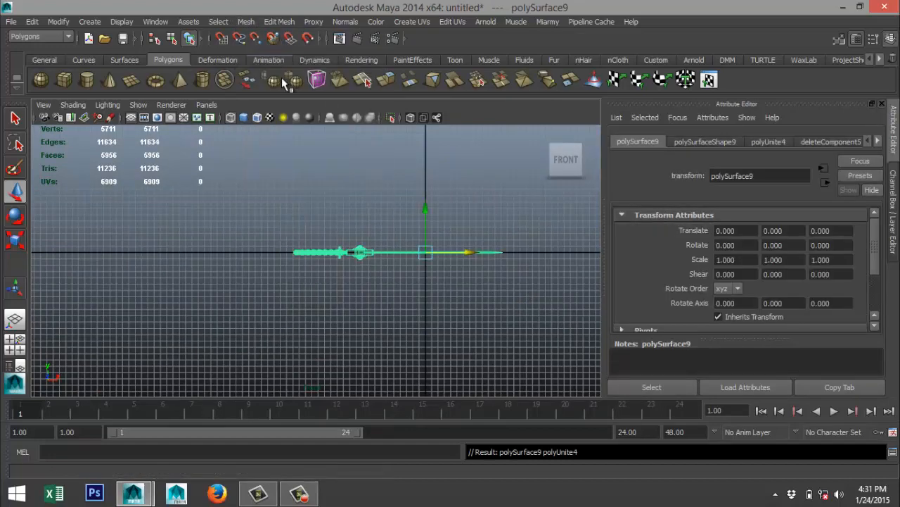
# Raise the combined sword to a Translate Y of 1.186 and move its pivot along X to about -10.33, at the guard's center.
pyautogui.scroll(4, 402, 290)
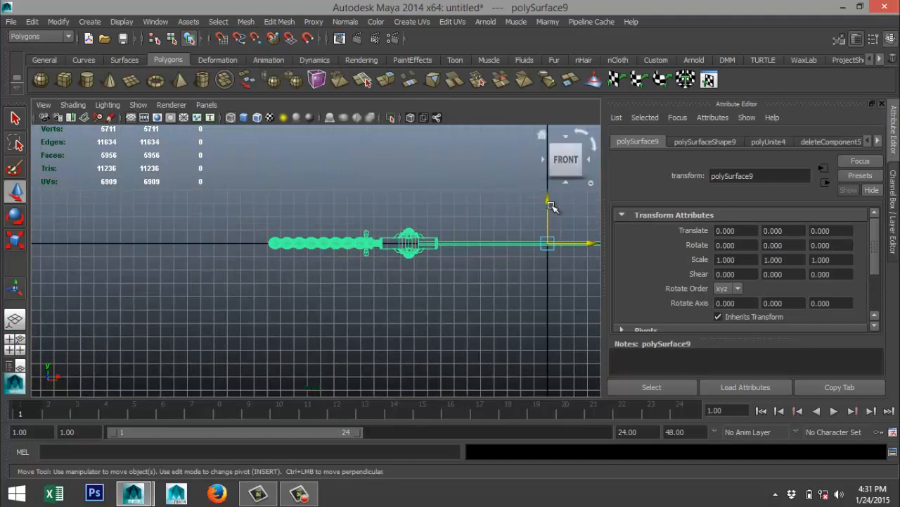
pyautogui.moveTo(549, 204); pyautogui.dragTo(553, 189)
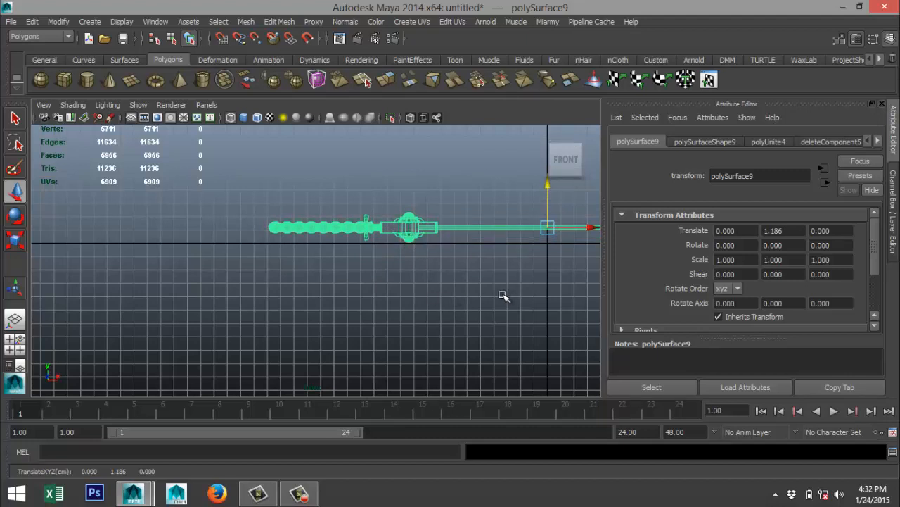
pyautogui.press('w')
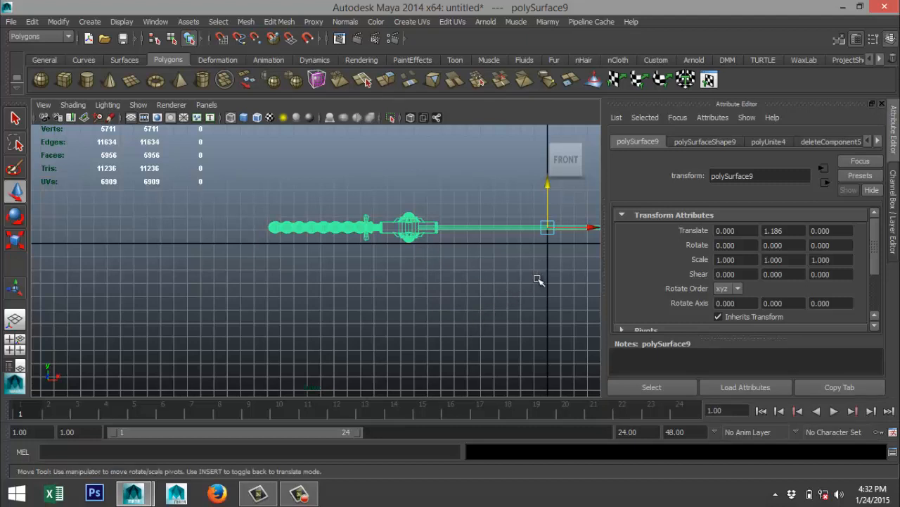
pyautogui.press('Insert')
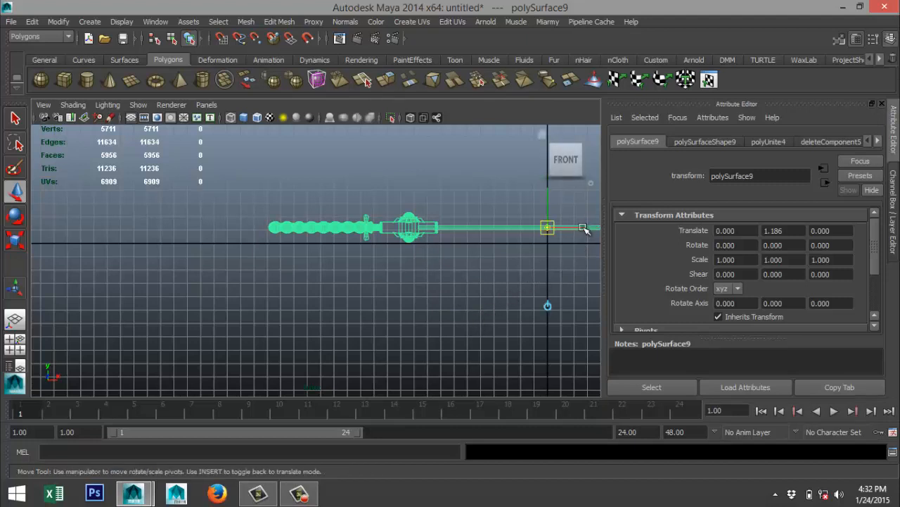
pyautogui.moveTo(583, 228); pyautogui.dragTo(445, 235)
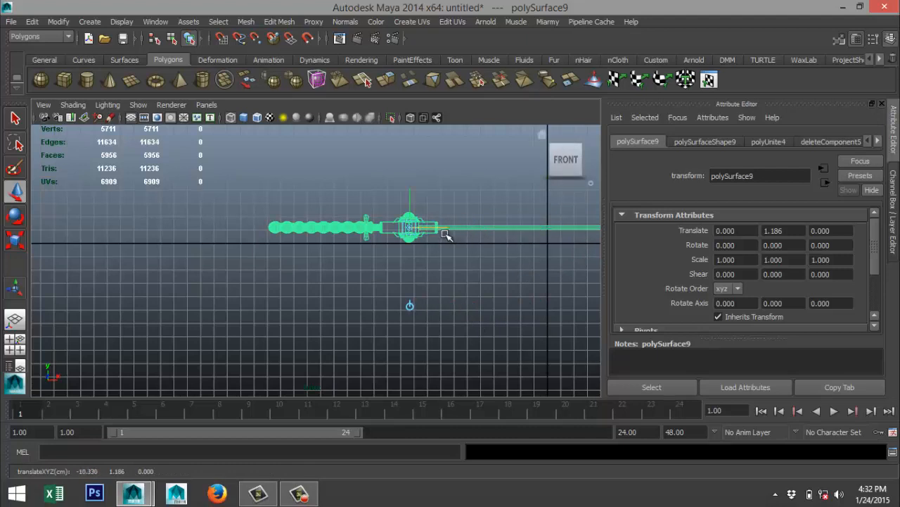
# Leave pivot editing and try tilting the combined sword about 4.2 degrees around Z in the front view.
pyautogui.press('Insert')
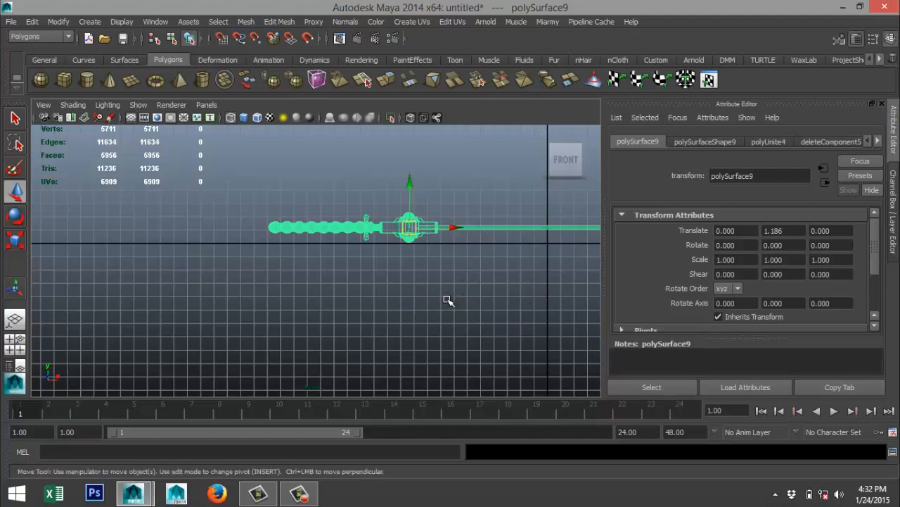
pyautogui.press('e')
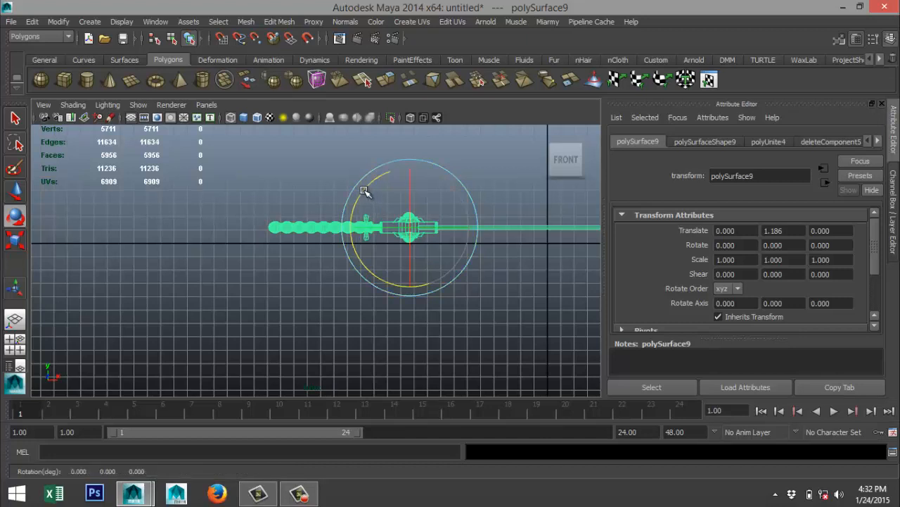
pyautogui.moveTo(364, 191); pyautogui.dragTo(361, 195)
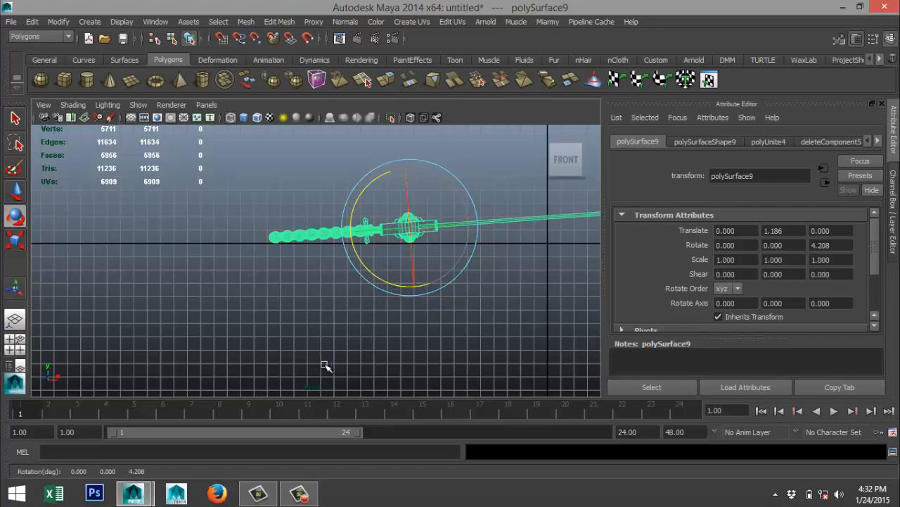
pyautogui.scroll(-3, 323, 363)
pyautogui.scroll(-1, 346, 358)
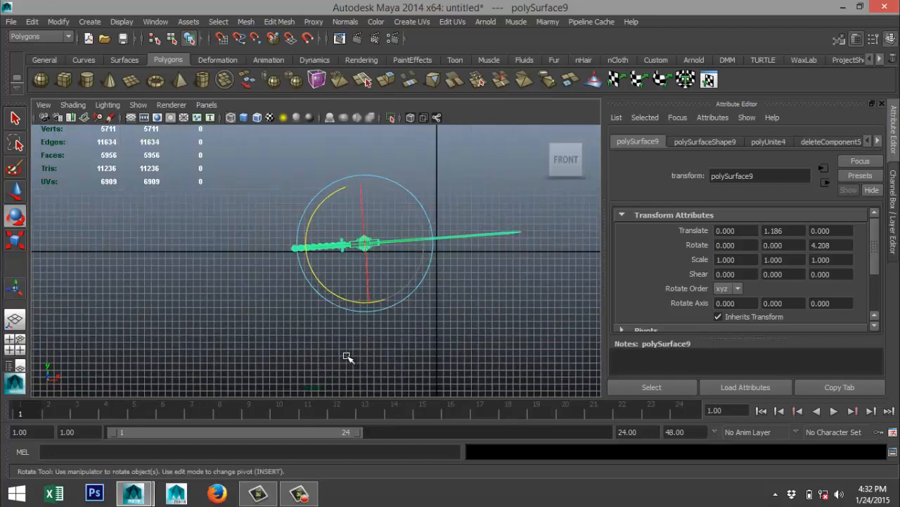
# Try a slight rotation of about 0.25 degrees around X in the side view, then undo both sword rotations.
pyautogui.click(17, 344)
pyautogui.press('space')
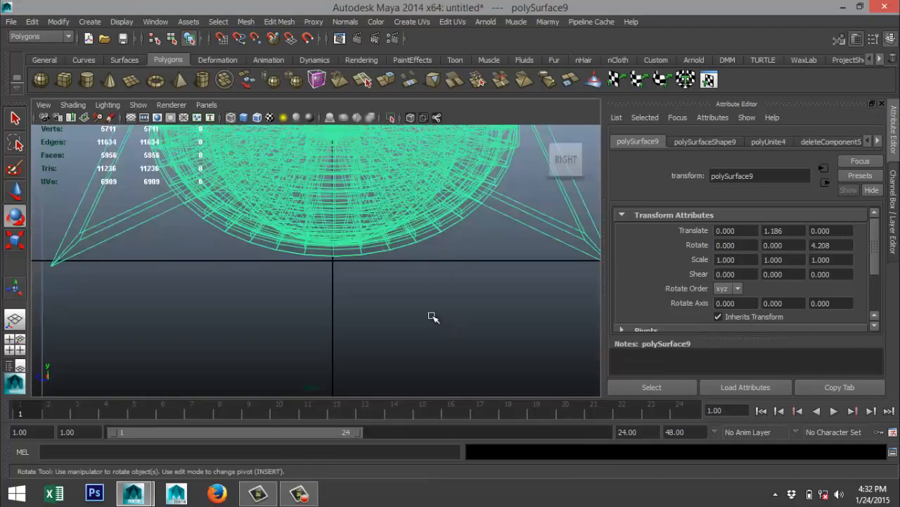
pyautogui.scroll(-5, 423, 313)
pyautogui.scroll(4, 414, 309)
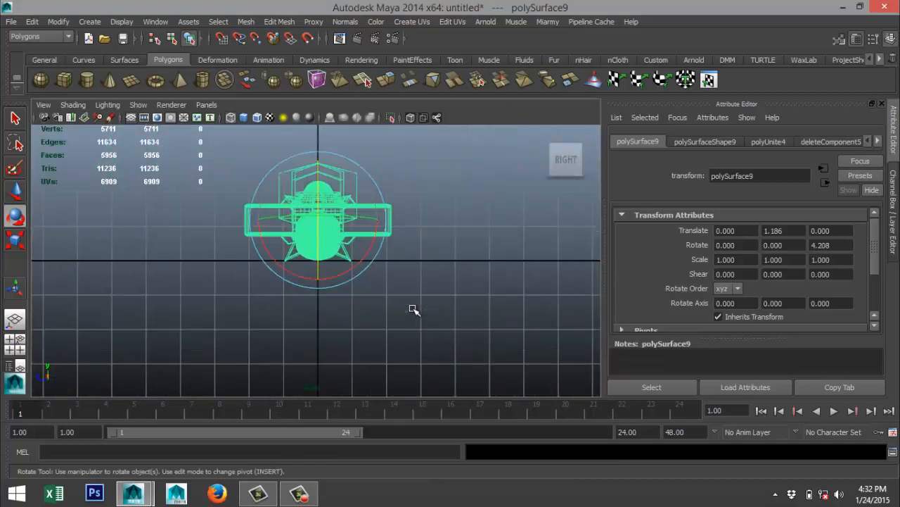
pyautogui.click(268, 243)
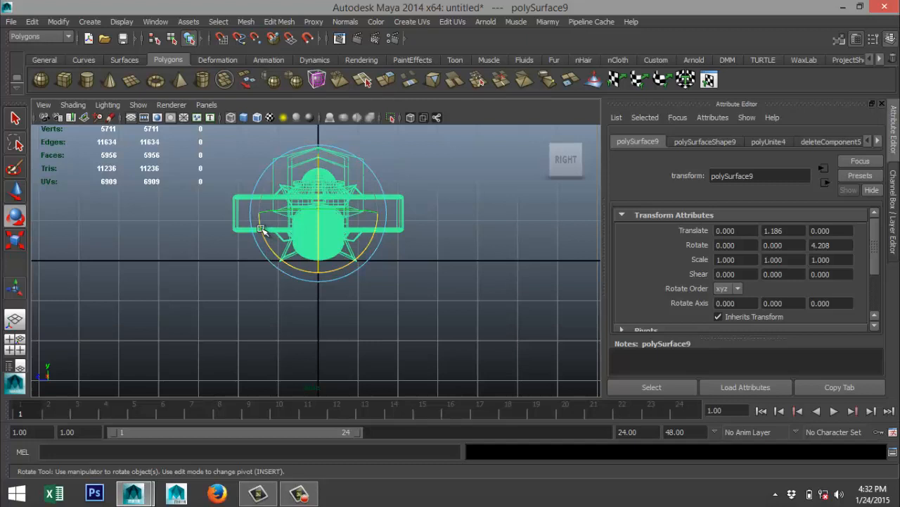
pyautogui.moveTo(261, 228)
pyautogui.mouseDown()
pyautogui.moveTo(255, 241)
pyautogui.moveTo(273, 247)
pyautogui.moveTo(237, 251)
pyautogui.moveTo(258, 252)
pyautogui.moveTo(259, 230)
pyautogui.mouseUp()
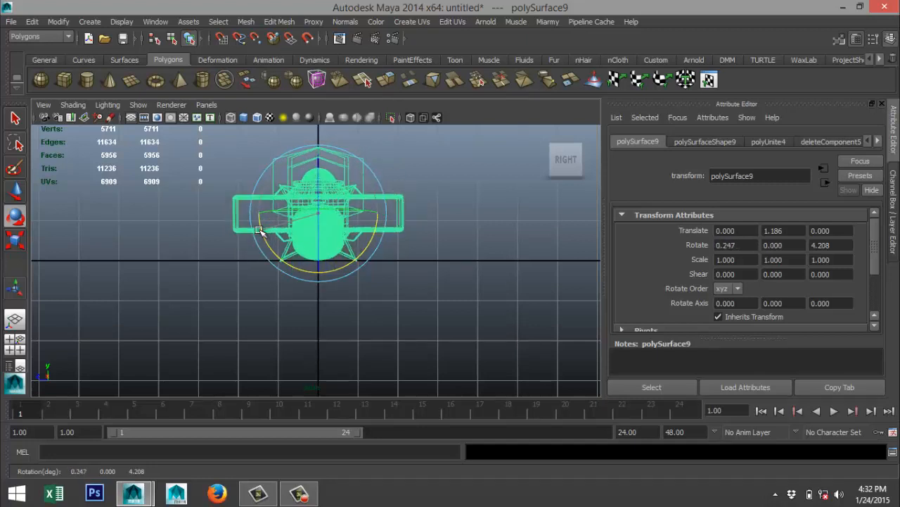
pyautogui.hotkey('ctrl', 'z')
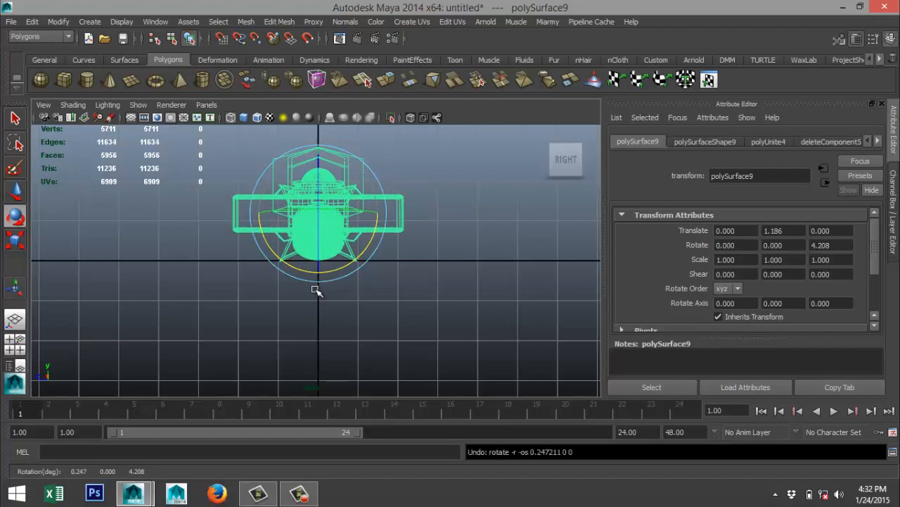
pyautogui.hotkey('ctrl', 'z')
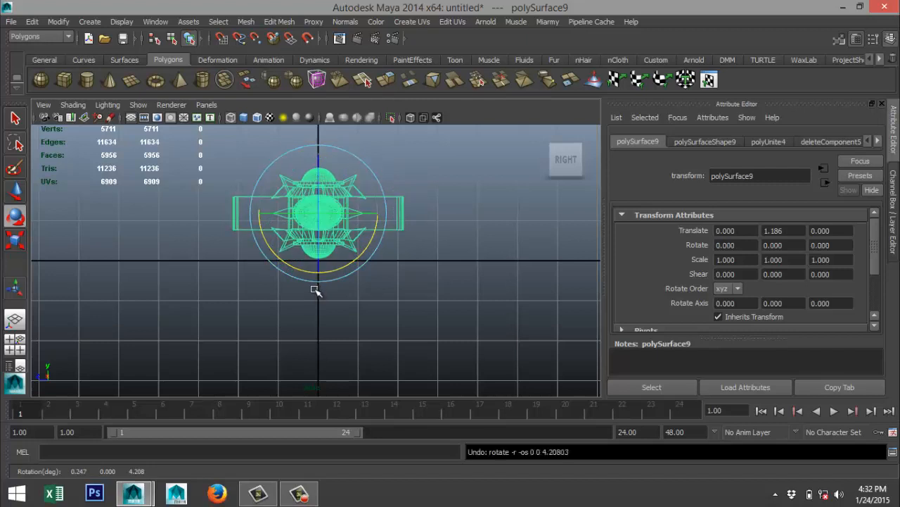
# Frame the whole sword in perspective and try to combine its geometry once more, keeping the sword selected.
pyautogui.click(10, 350)
pyautogui.press('space')
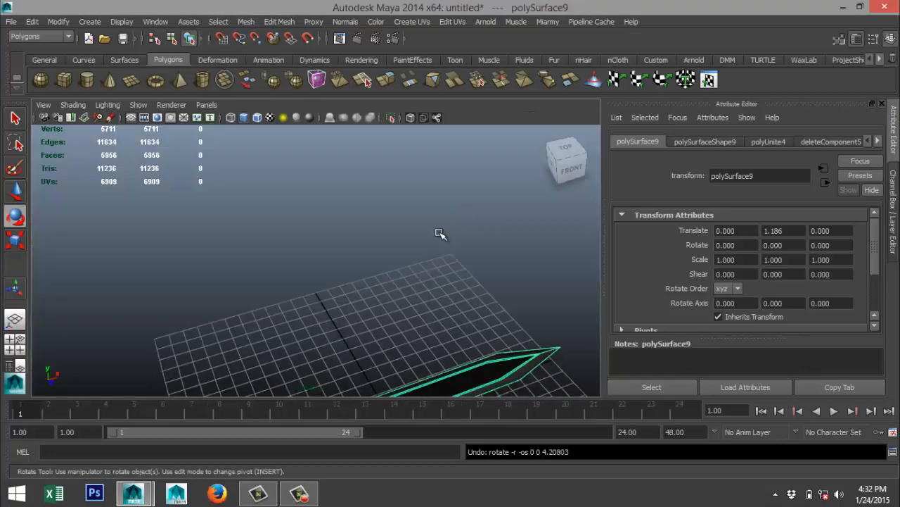
pyautogui.press('f')
pyautogui.scroll(-4, 431, 234)
pyautogui.scroll(7, 427, 240)
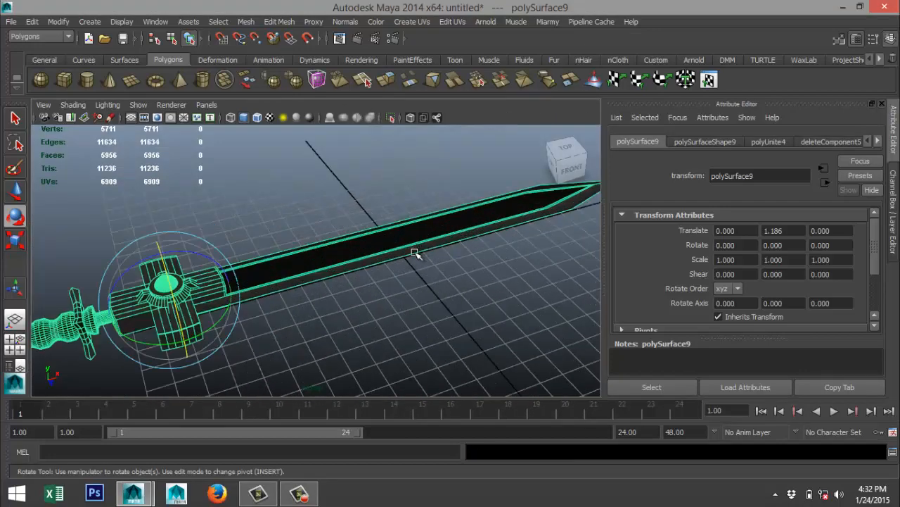
pyautogui.keyDown('alt'); pyautogui.moveTo(396, 286); pyautogui.dragTo(414, 277); pyautogui.keyUp('alt')
pyautogui.scroll(-7, 415, 278)
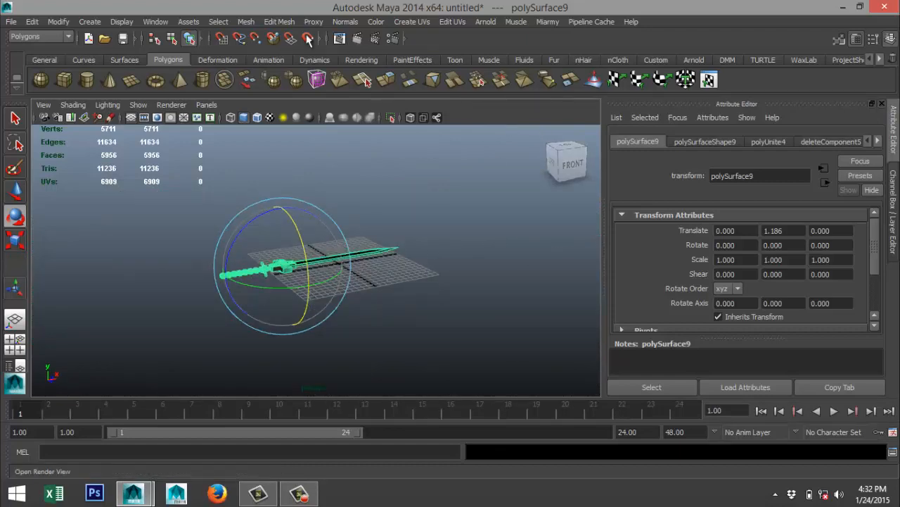
pyautogui.click(246, 22)
pyautogui.click(264, 41)
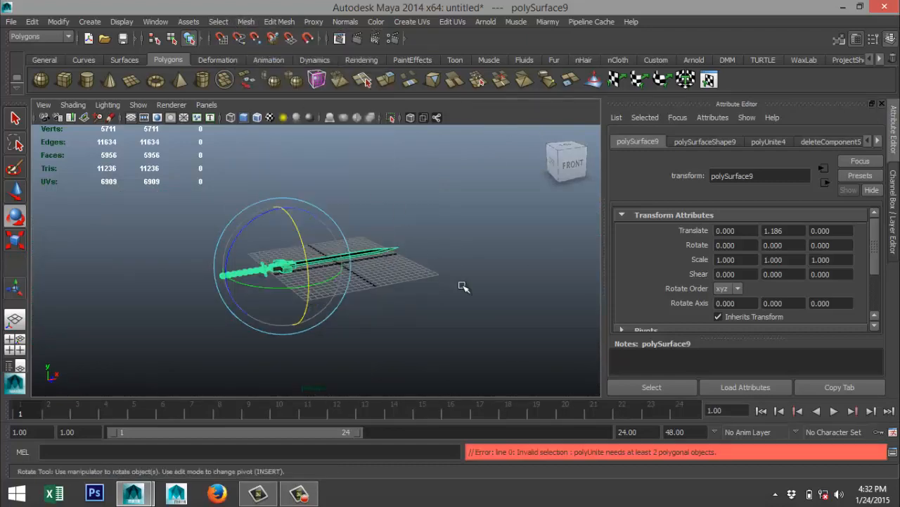
pyautogui.click(430, 328)
pyautogui.click(304, 271)
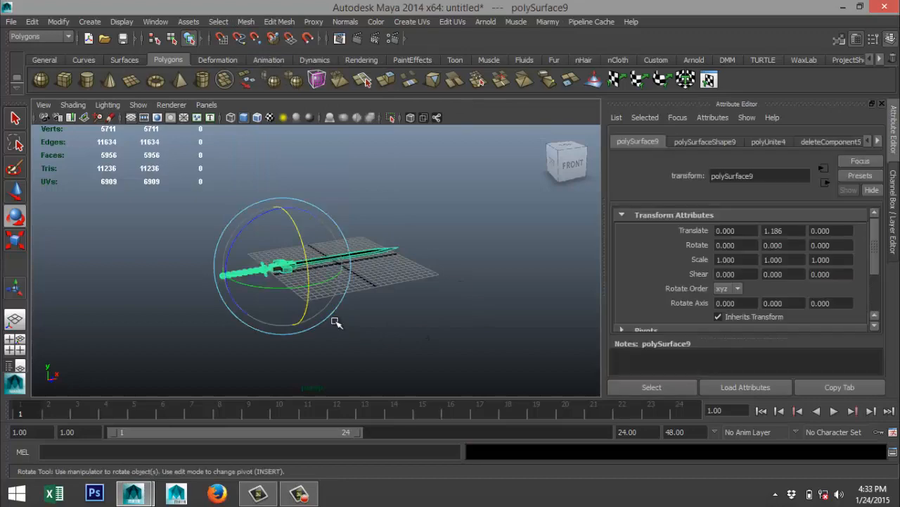
pyautogui.scroll(3, 318, 326)
# Rotate the sword about 15 degrees around X in the side view and check the tilt in perspective.
pyautogui.click(24, 343)
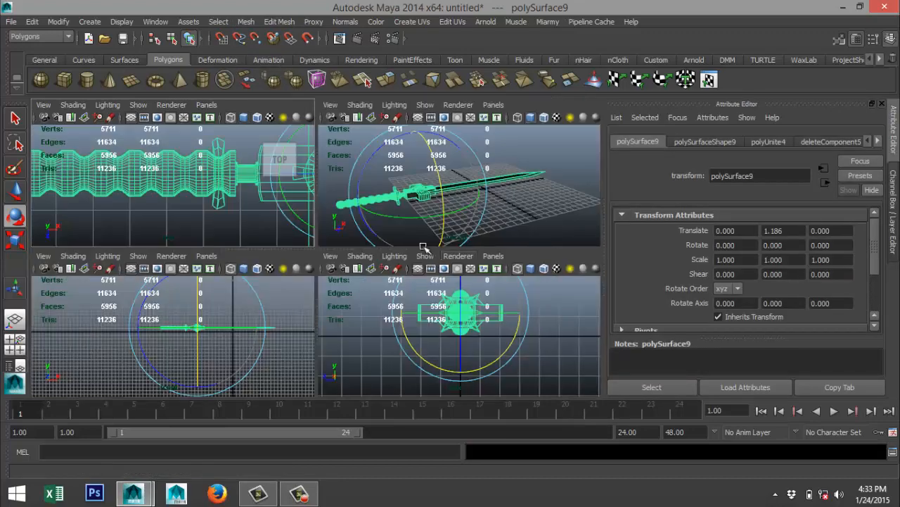
pyautogui.press('space')
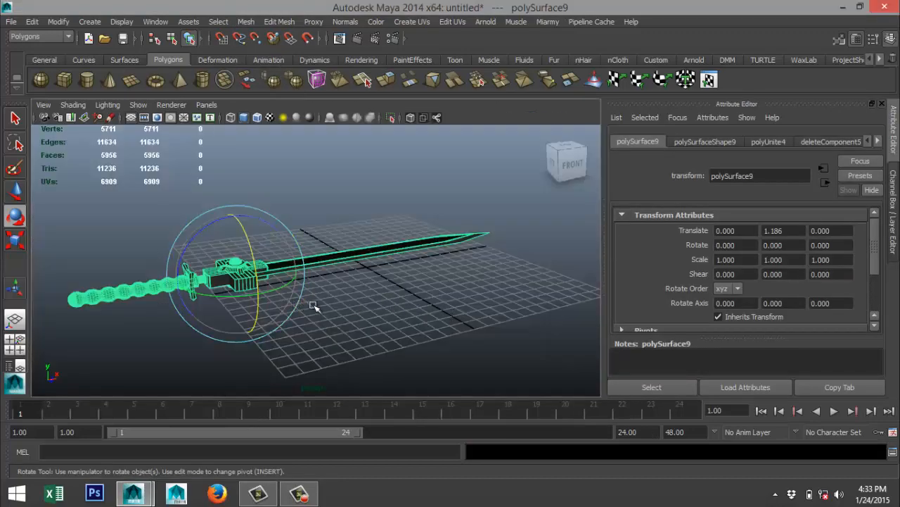
pyautogui.click(28, 343)
pyautogui.press('space')
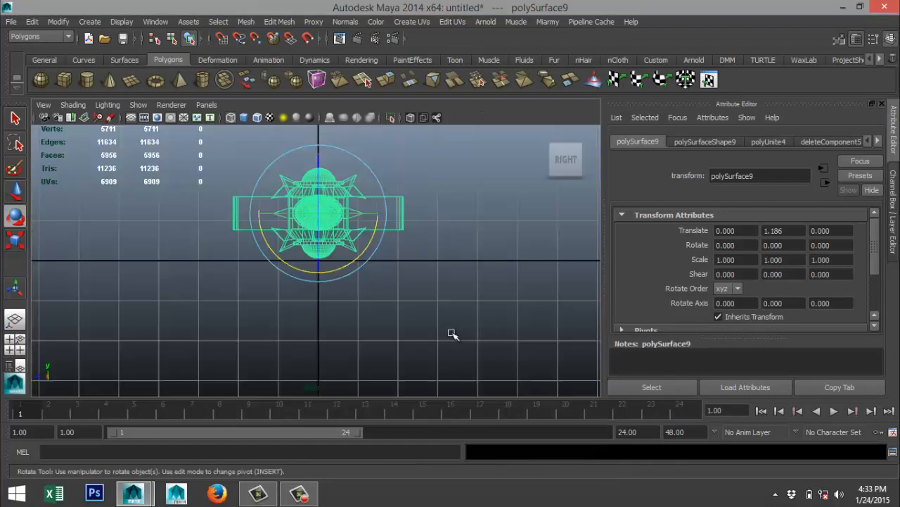
pyautogui.moveTo(267, 243); pyautogui.dragTo(276, 254)
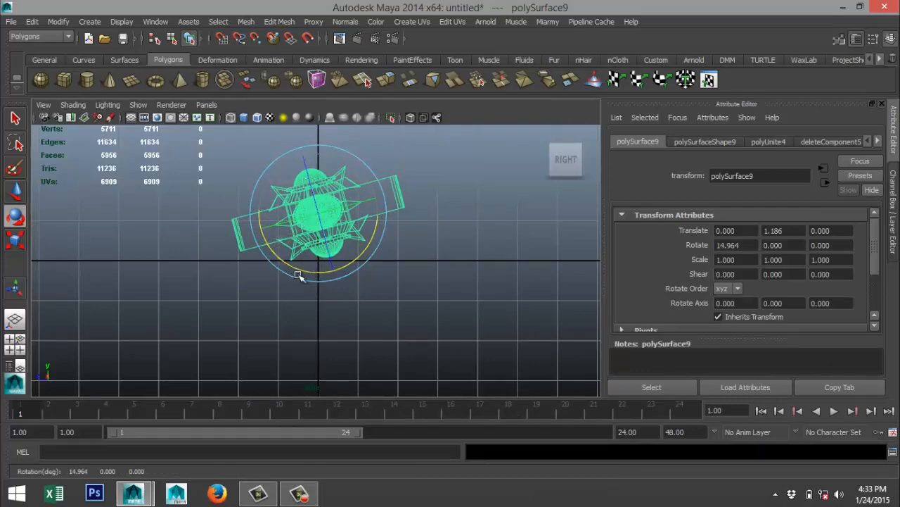
pyautogui.click(15, 343)
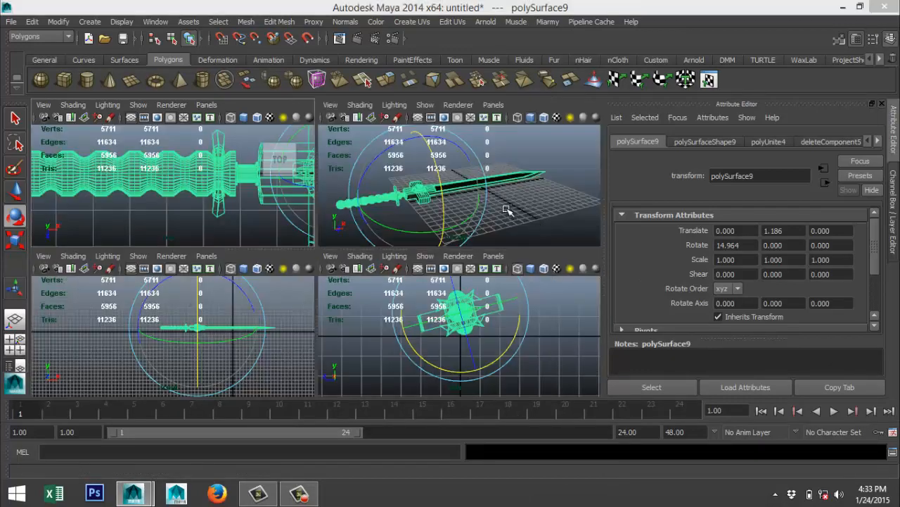
pyautogui.press('space')
pyautogui.keyDown('alt'); pyautogui.moveTo(452, 234); pyautogui.dragTo(476, 255); pyautogui.keyUp('alt')
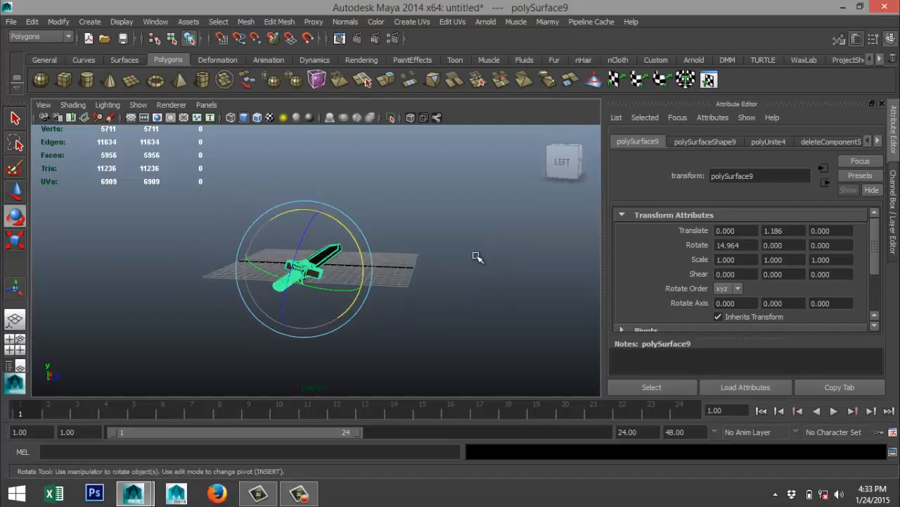
# Tilt the sword the opposite way in the side view to a Rotate X of about -12.26 and check it in perspective.
pyautogui.click(20, 344)
pyautogui.press('space')
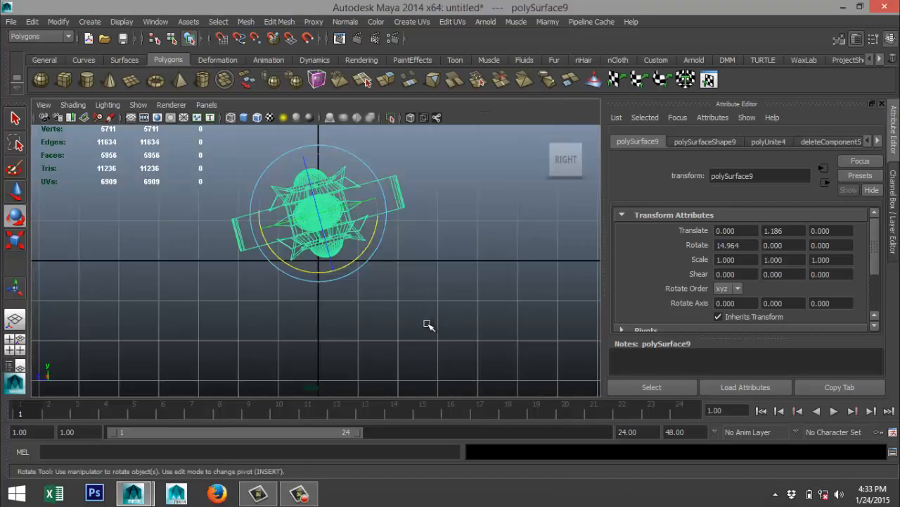
pyautogui.moveTo(371, 243); pyautogui.dragTo(355, 272)
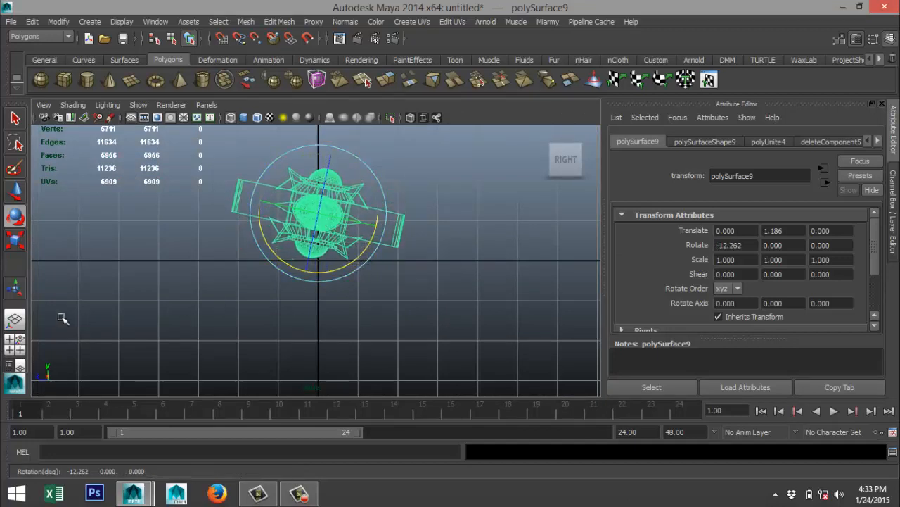
pyautogui.click(20, 345)
pyautogui.press('space')
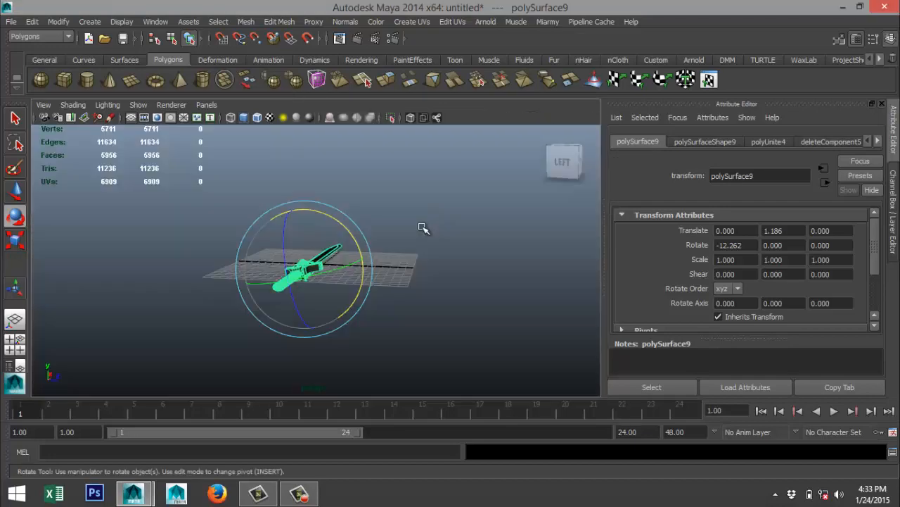
pyautogui.keyDown('alt'); pyautogui.moveTo(422, 227); pyautogui.dragTo(412, 305); pyautogui.keyUp('alt')
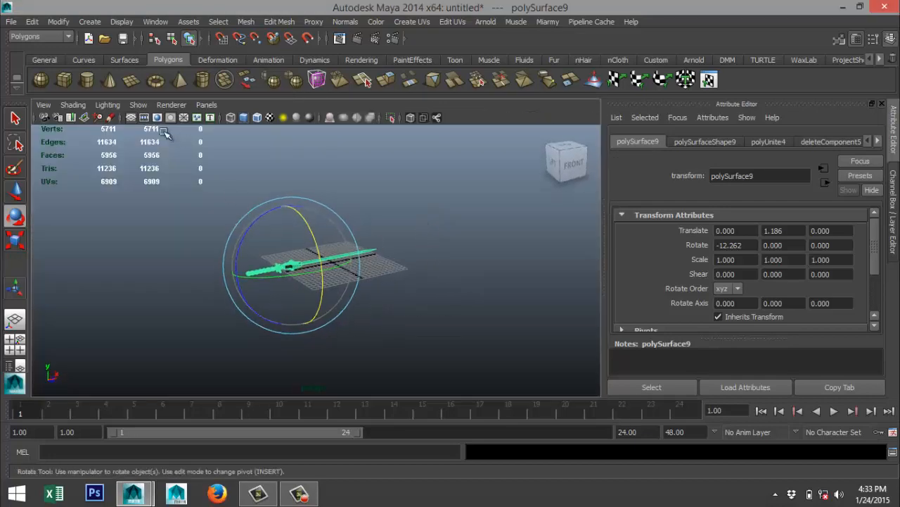
# Create a large polygon plane on the grid beneath the sword, centered at about X -7.06 and Z 12.84.
pyautogui.click(131, 79)
pyautogui.click(91, 293)
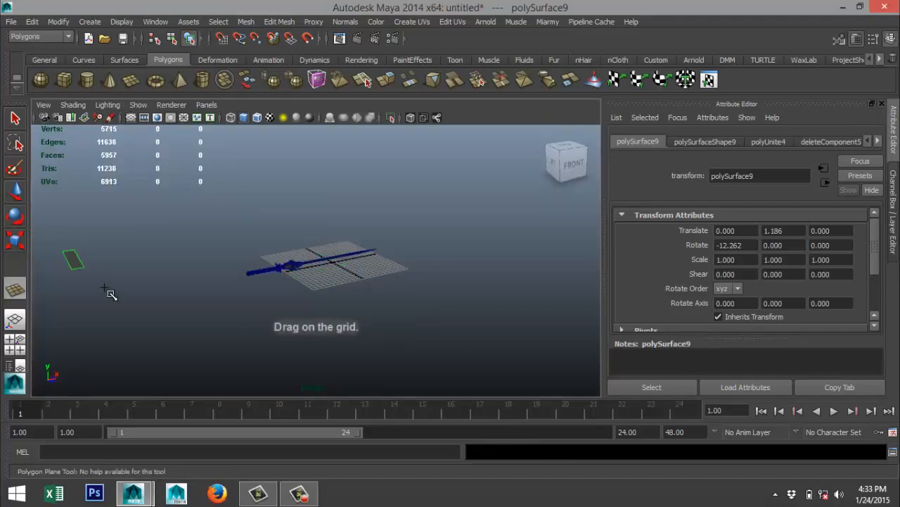
pyautogui.moveTo(109, 292); pyautogui.dragTo(751, 343)
pyautogui.scroll(-5, 416, 315)
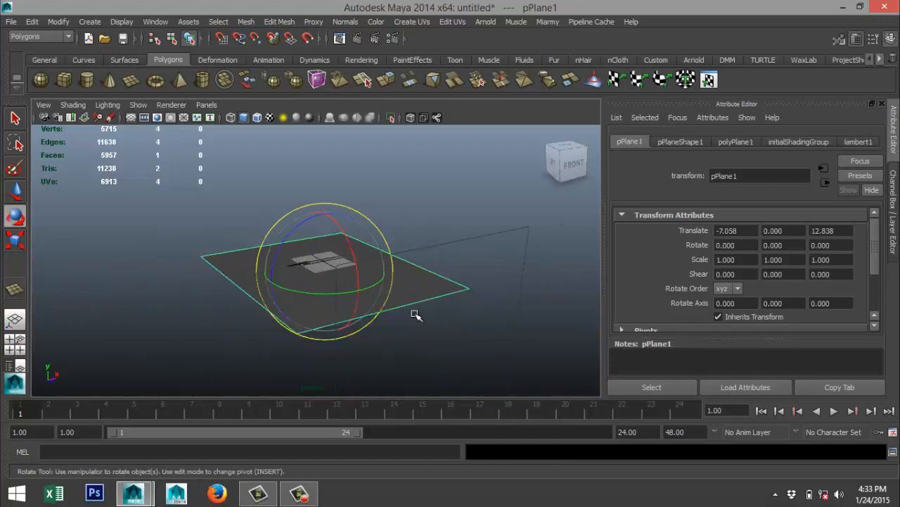
# Enlarge the ground plane to a scale of about 31.8 in X and 19.9 in Z.
pyautogui.press('r')
pyautogui.moveTo(358, 291); pyautogui.dragTo(474, 376)
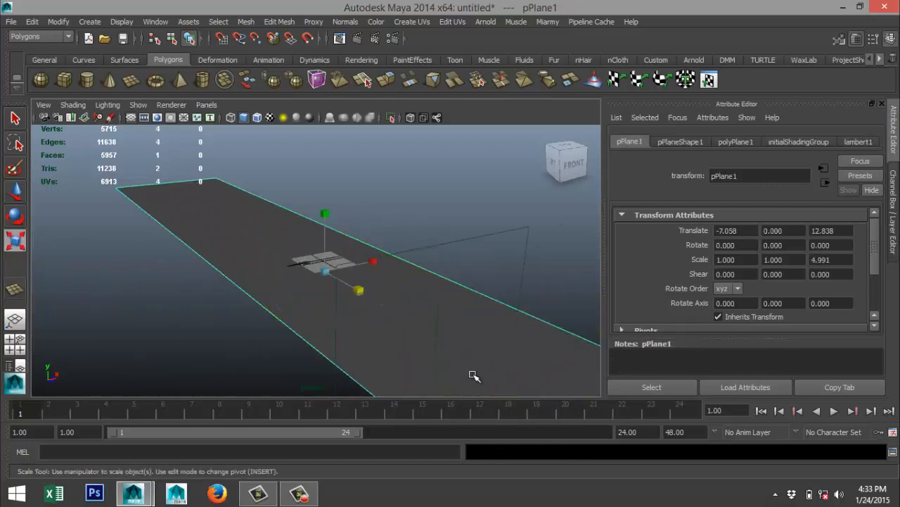
pyautogui.moveTo(375, 264); pyautogui.dragTo(381, 255)
pyautogui.moveTo(609, 194); pyautogui.dragTo(609, 195)
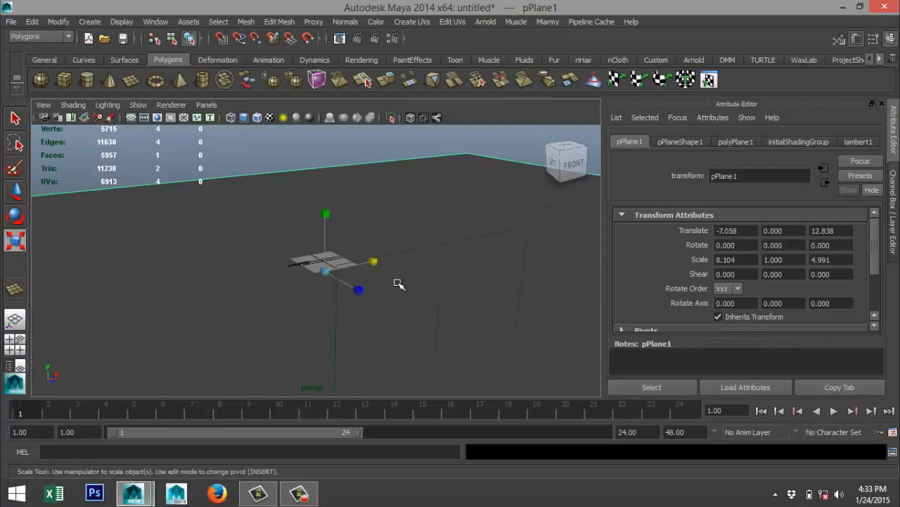
pyautogui.moveTo(358, 290); pyautogui.dragTo(507, 386)
pyautogui.moveTo(382, 265); pyautogui.dragTo(488, 247)
# Assign a new Phong E material to the ground plane.
pyautogui.moveTo(431, 206); pyautogui.dragTo(448, 451, button='right')
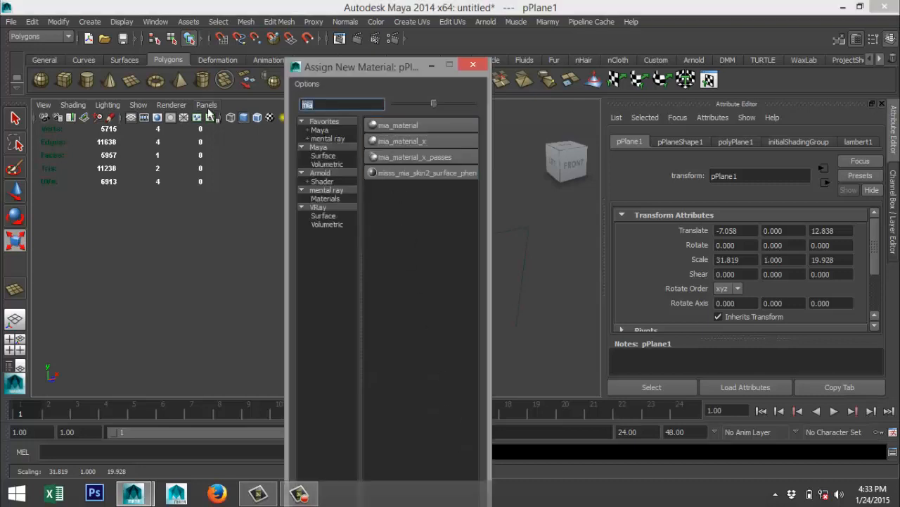
pyautogui.write('ph')
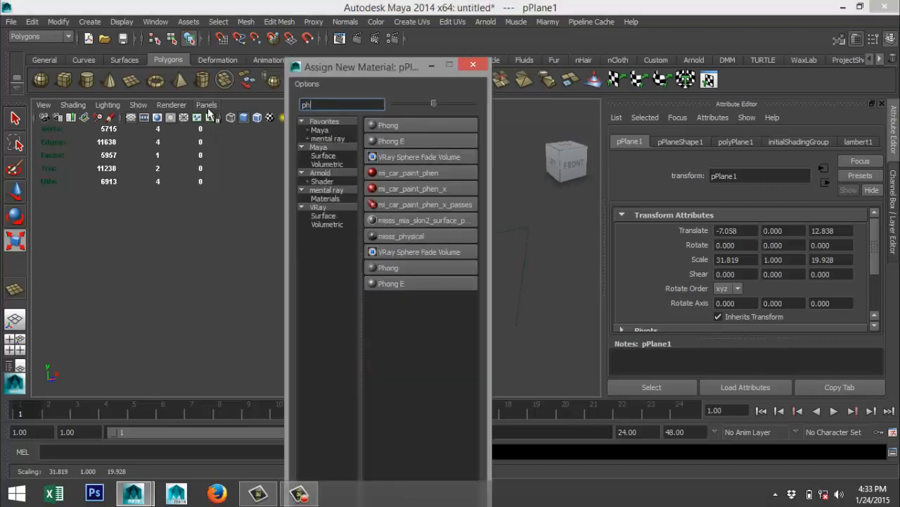
pyautogui.click(410, 140)
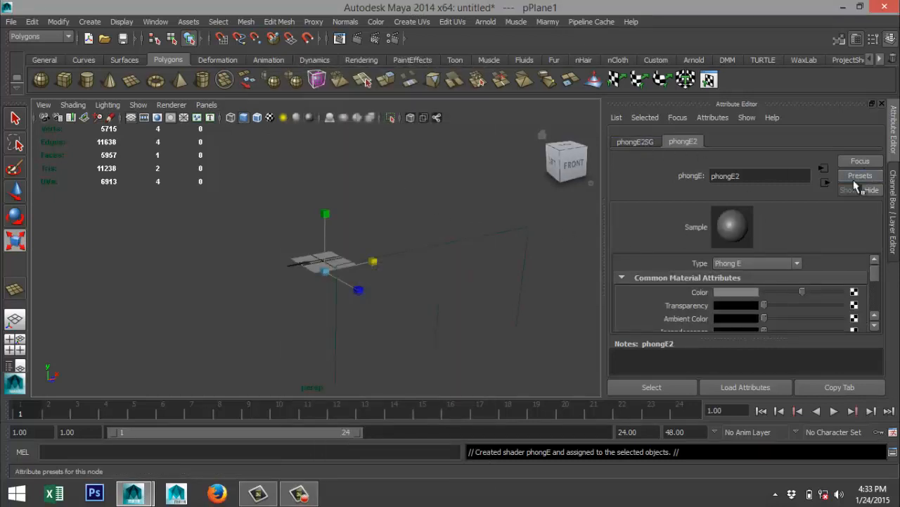
# Give the ground plane's Phong E material a pale green color with hue 120, saturation about 0.213 and value 1.
pyautogui.click(747, 293)
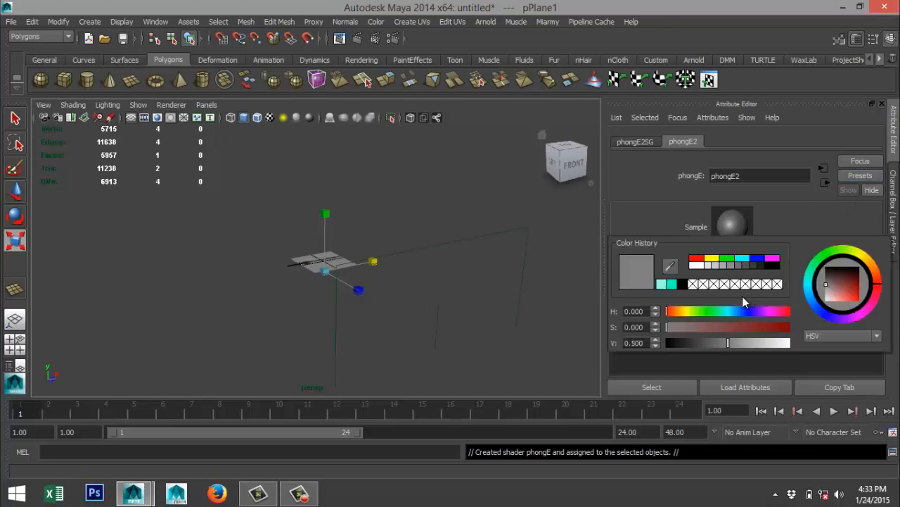
pyautogui.click(729, 259)
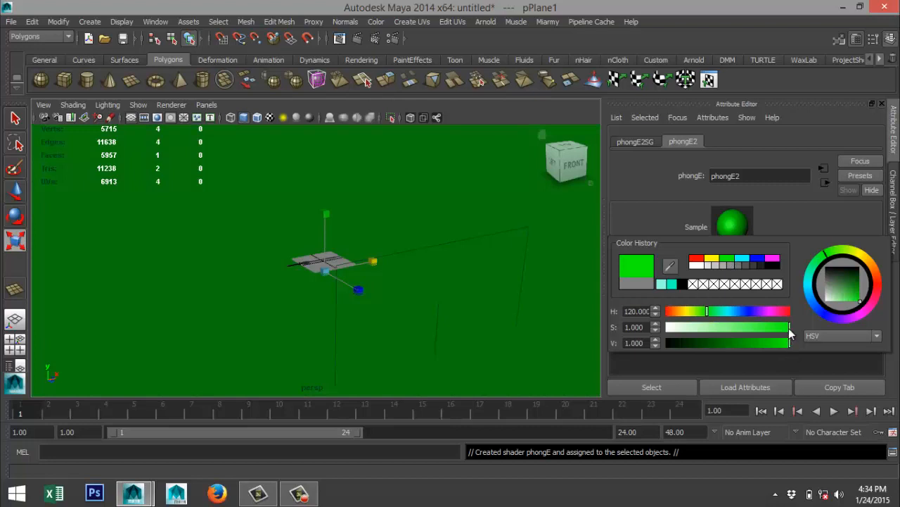
pyautogui.moveTo(779, 331); pyautogui.dragTo(698, 338)
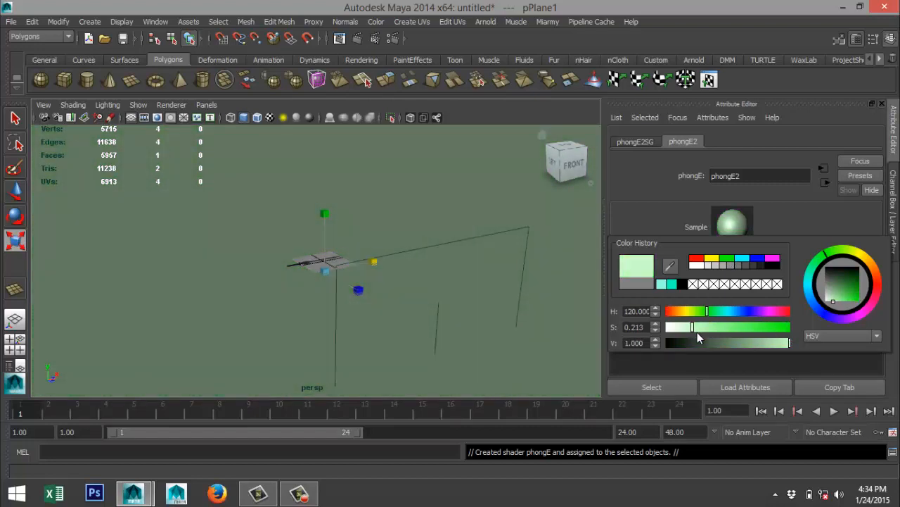
# Change the ground plane's Phong E material color to white.
pyautogui.click(694, 265)
pyautogui.scroll(8, 400, 276)
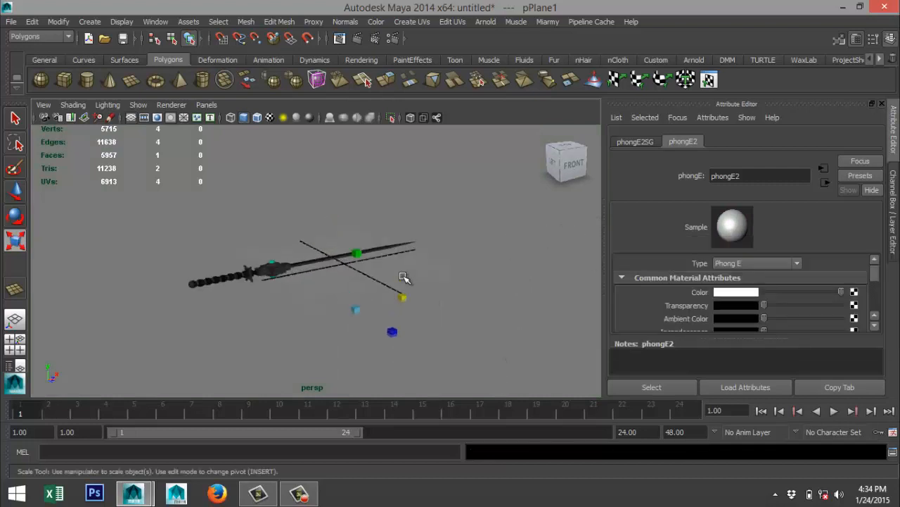
pyautogui.scroll(5, 393, 274)
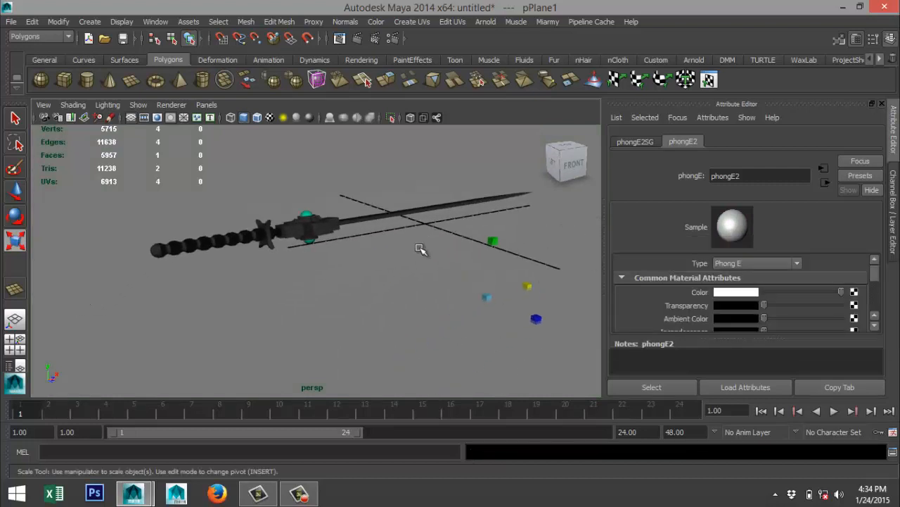
pyautogui.keyDown('alt'); pyautogui.moveTo(420, 249); pyautogui.dragTo(429, 278); pyautogui.keyUp('alt')
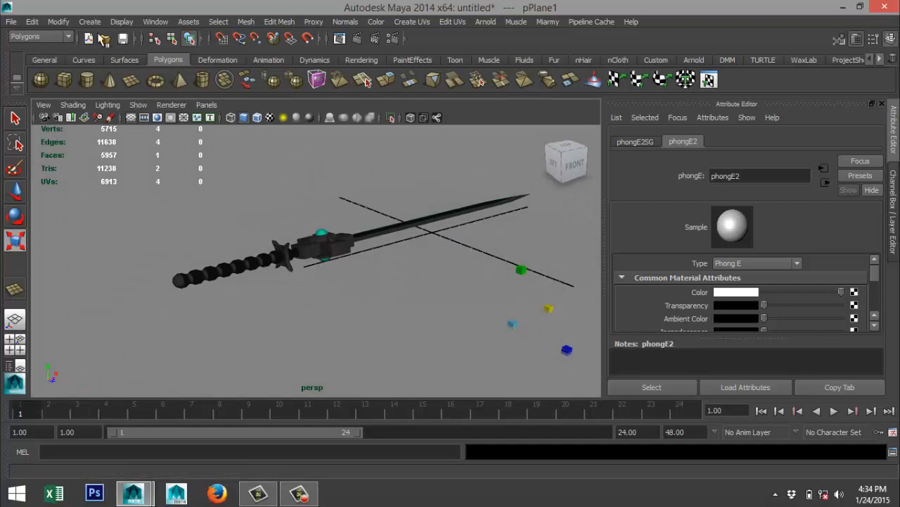
# Create a point light at the origin and switch the perspective view to use all scene lights.
pyautogui.click(89, 21)
pyautogui.moveTo(128, 79)
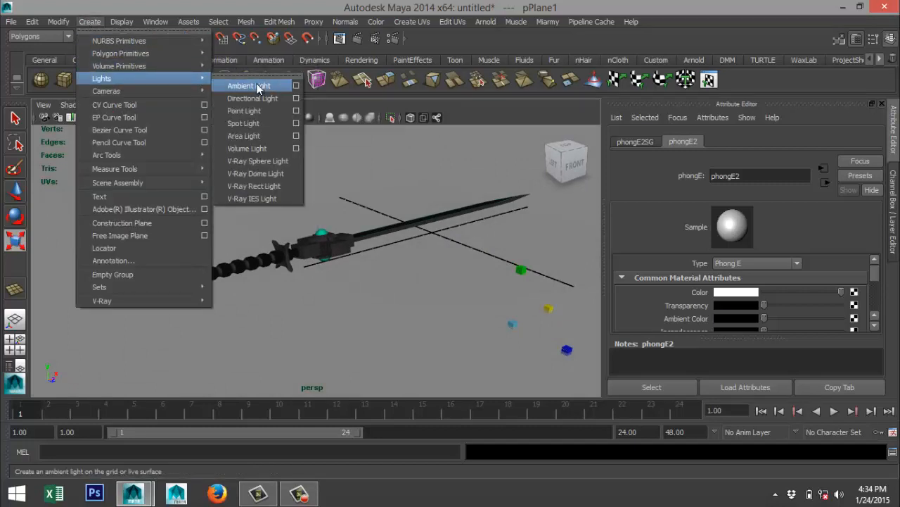
pyautogui.click(244, 111)
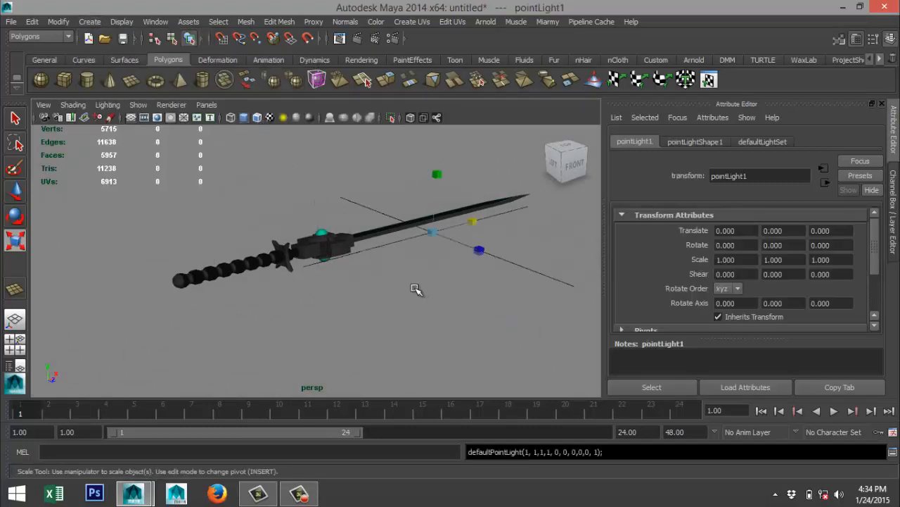
pyautogui.press('7')
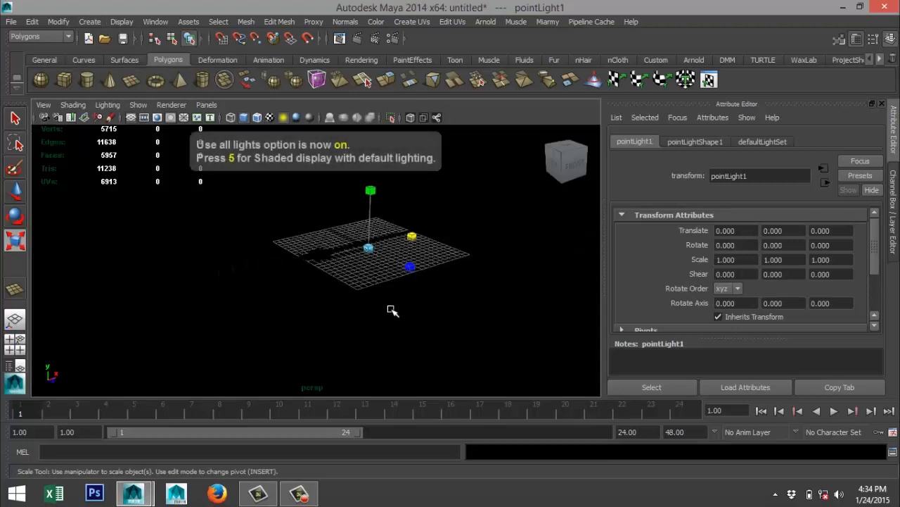
# Raise the point light above the grid and move it forward to about Y 7.713 and Z 8.113.
pyautogui.press('w')
pyautogui.moveTo(370, 199); pyautogui.dragTo(360, 157)
pyautogui.keyDown('alt'); pyautogui.moveTo(361, 233); pyautogui.dragTo(378, 258); pyautogui.keyUp('alt')
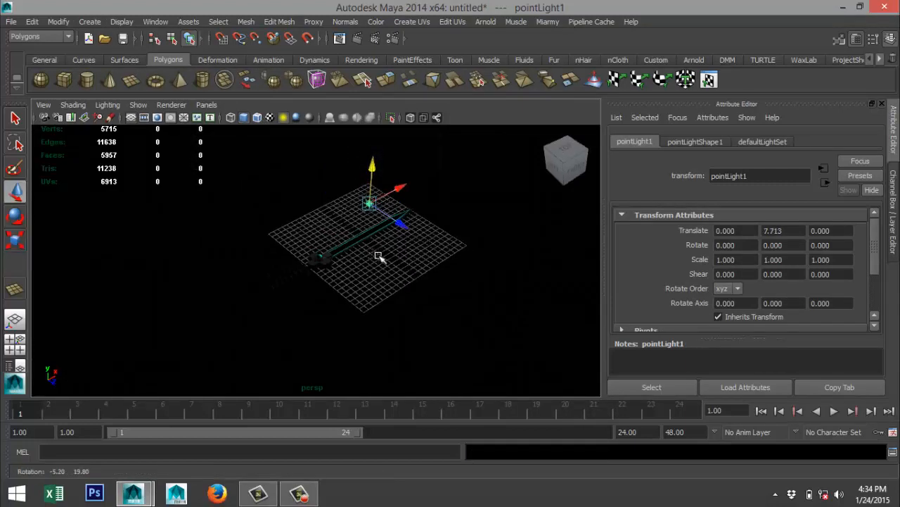
pyautogui.moveTo(401, 228); pyautogui.dragTo(451, 261)
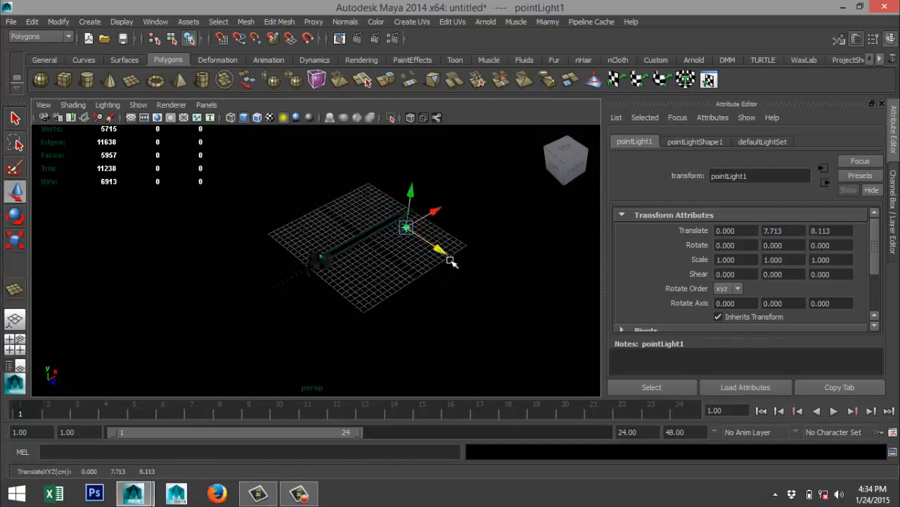
# Duplicate the point light twice, placing one copy at about X -16.118, Z 8.113 and the other at X -16.118, Z -2.975.
pyautogui.hotkey('ctrl', 'd')
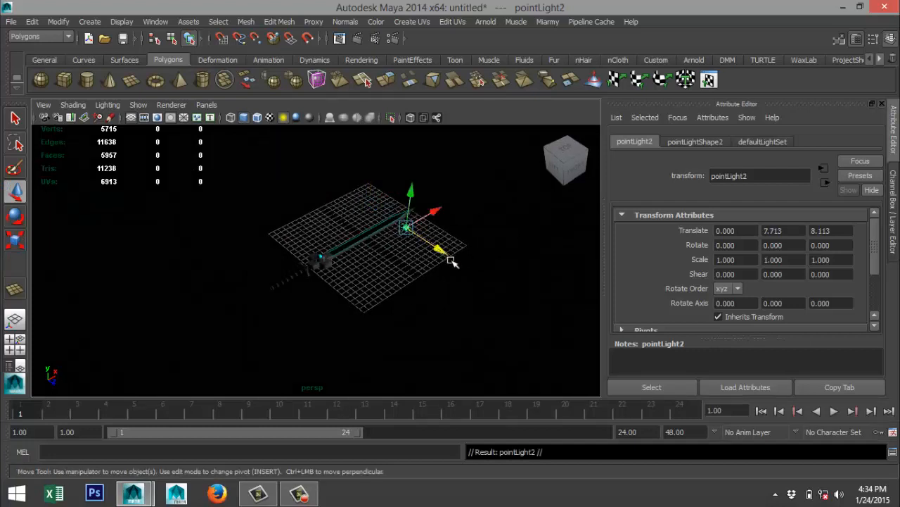
pyautogui.moveTo(435, 211); pyautogui.dragTo(383, 284)
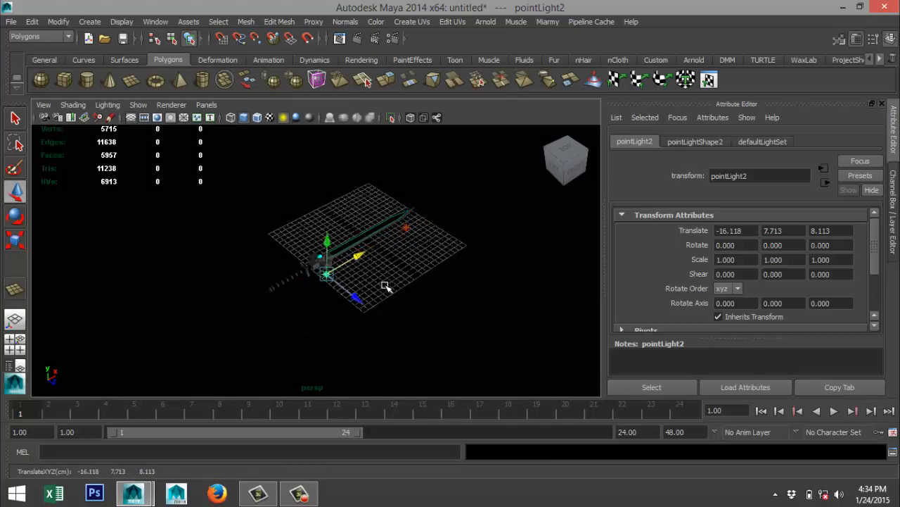
pyautogui.hotkey('ctrl', 'd')
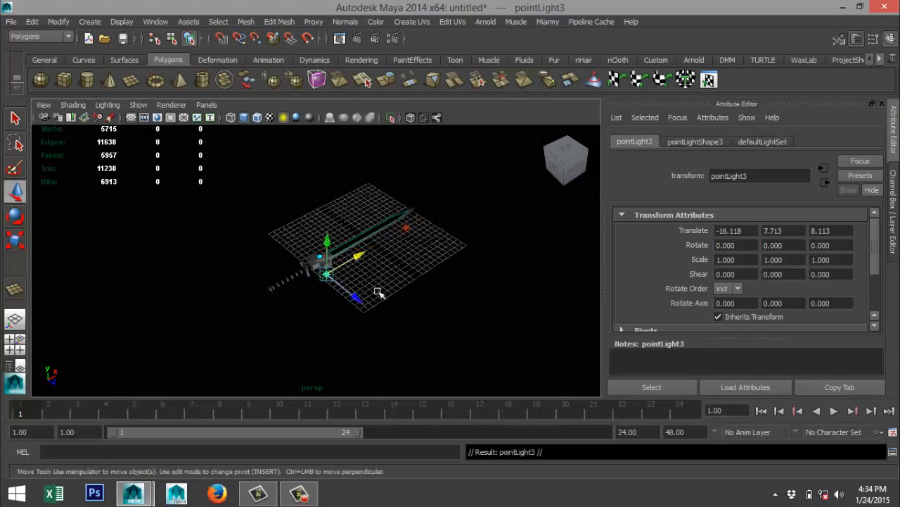
pyautogui.moveTo(357, 299); pyautogui.dragTo(309, 261)
# Set the intensity of the third point light, behind the sword's hilt, to 0.250.
pyautogui.click(703, 141)
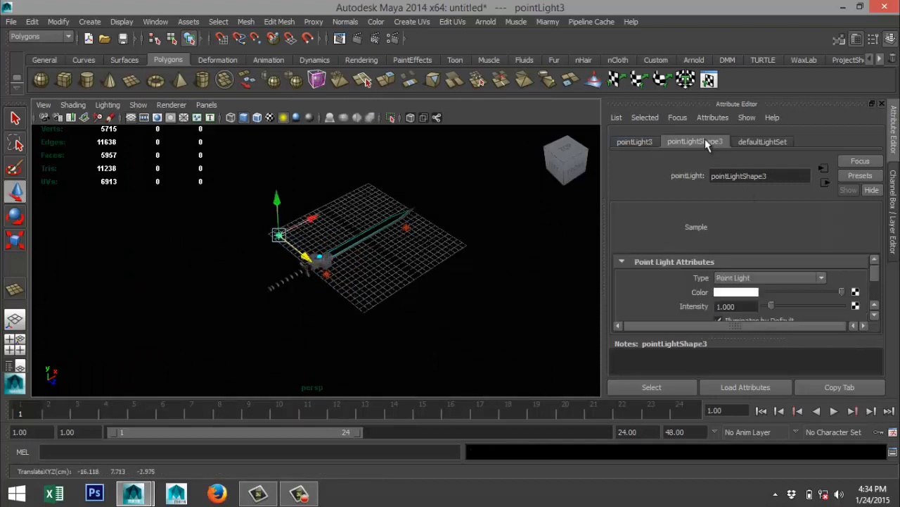
pyautogui.doubleClick(753, 308)
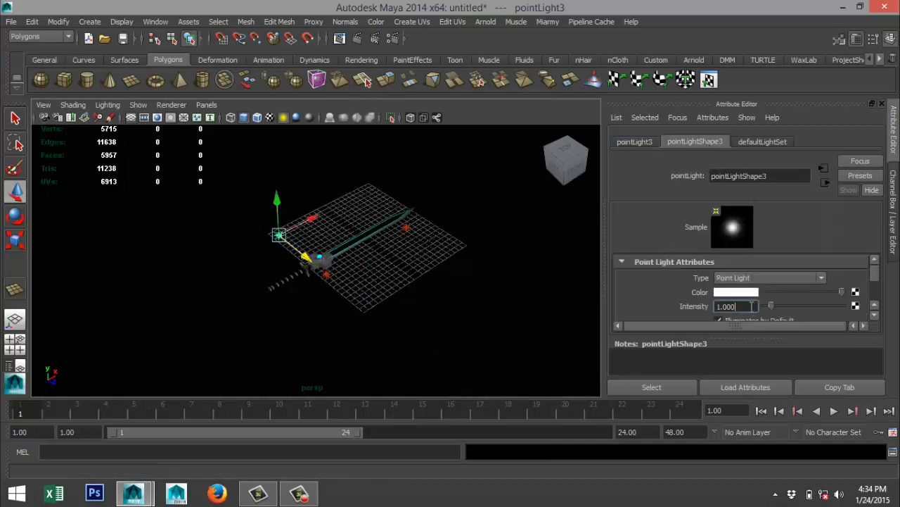
pyautogui.write('0.250')
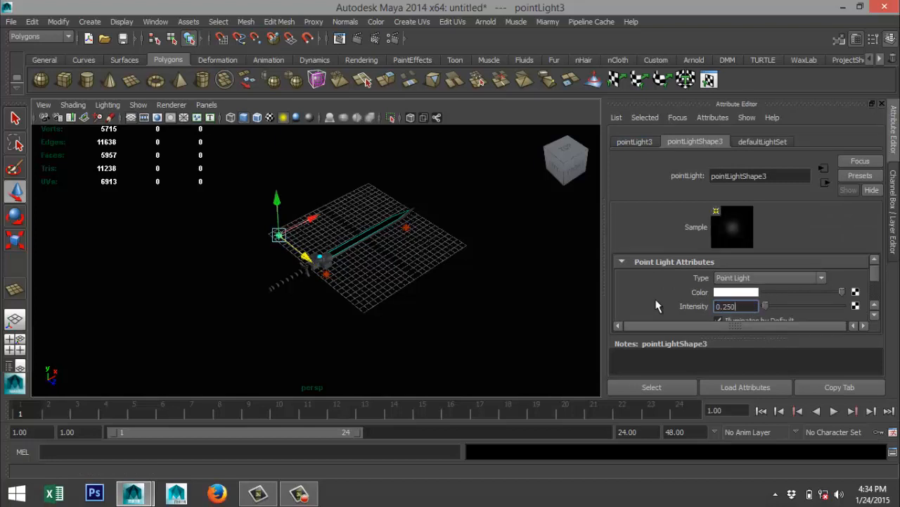
# Examine the lit sword from several angles in perspective and its height above the ground in the front view.
pyautogui.scroll(4, 381, 308)
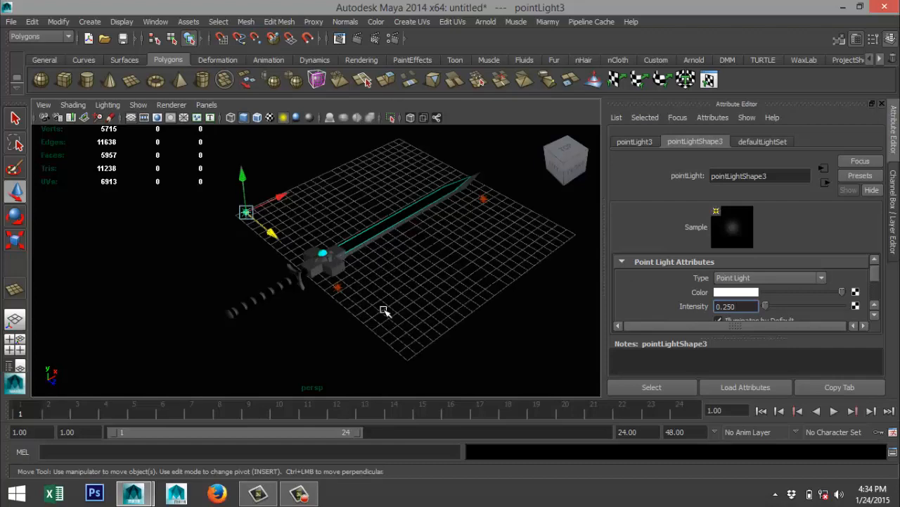
pyautogui.keyDown('alt'); pyautogui.moveTo(381, 308); pyautogui.dragTo(356, 305, button='middle'); pyautogui.keyUp('alt')
pyautogui.keyDown('alt'); pyautogui.moveTo(356, 305); pyautogui.dragTo(380, 301); pyautogui.keyUp('alt')
pyautogui.keyDown('alt'); pyautogui.moveTo(380, 302); pyautogui.dragTo(389, 294, button='middle'); pyautogui.keyUp('alt')
pyautogui.scroll(2, 389, 294)
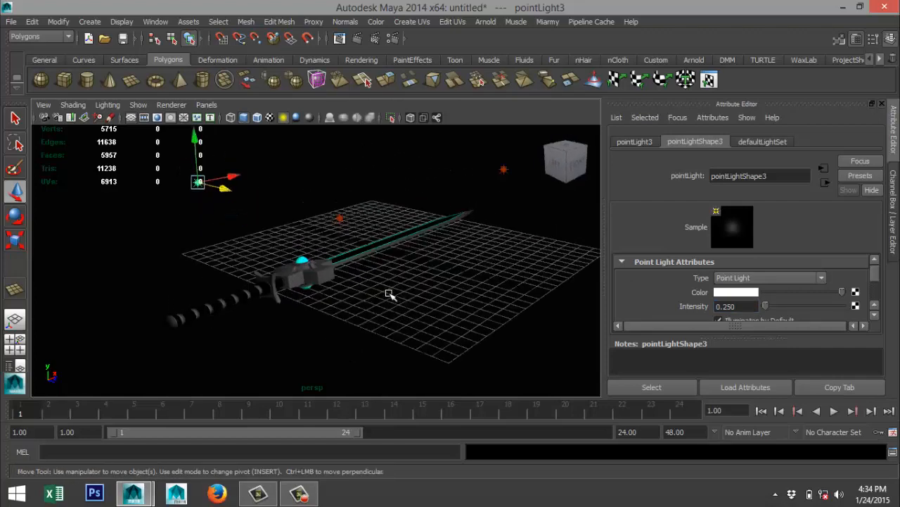
pyautogui.keyDown('alt'); pyautogui.moveTo(387, 297); pyautogui.dragTo(337, 265); pyautogui.keyUp('alt')
pyautogui.click(16, 344)
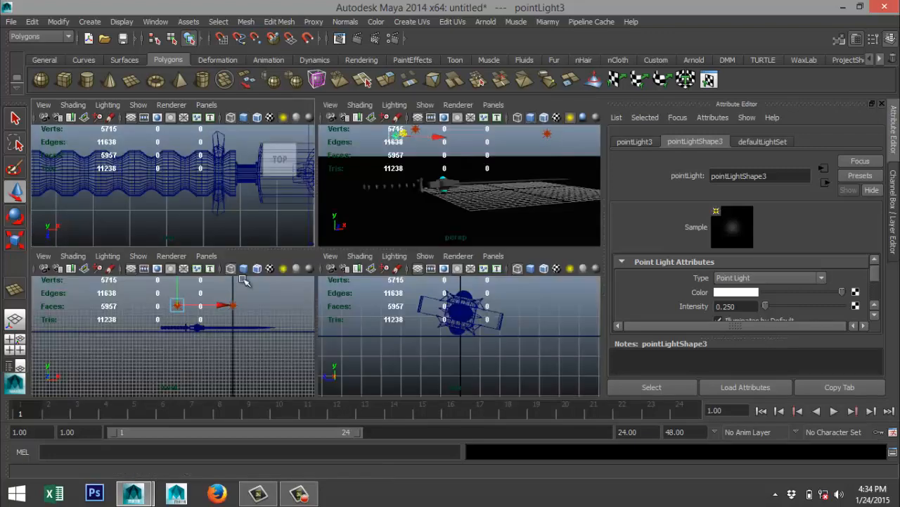
pyautogui.press('space')
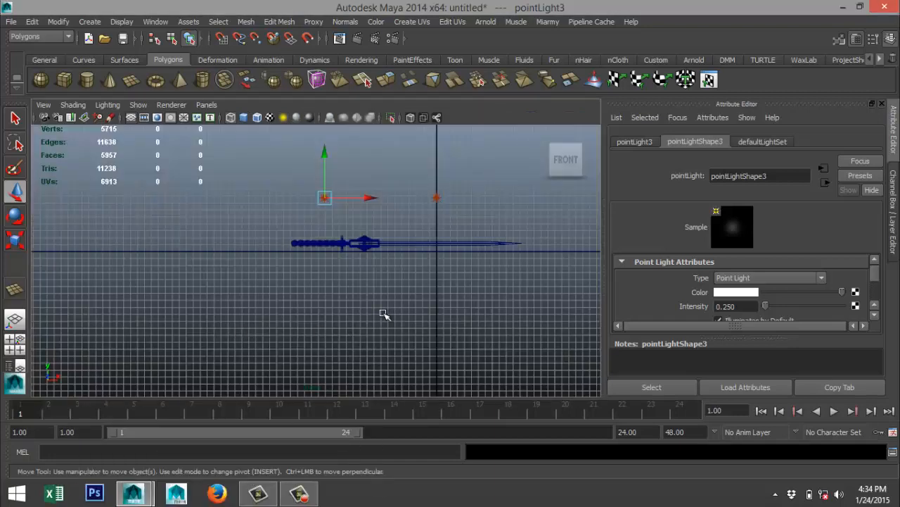
# Select only the sword mesh and try to tilt it by about -1.86 degrees around its Z axis.
pyautogui.click(359, 239)
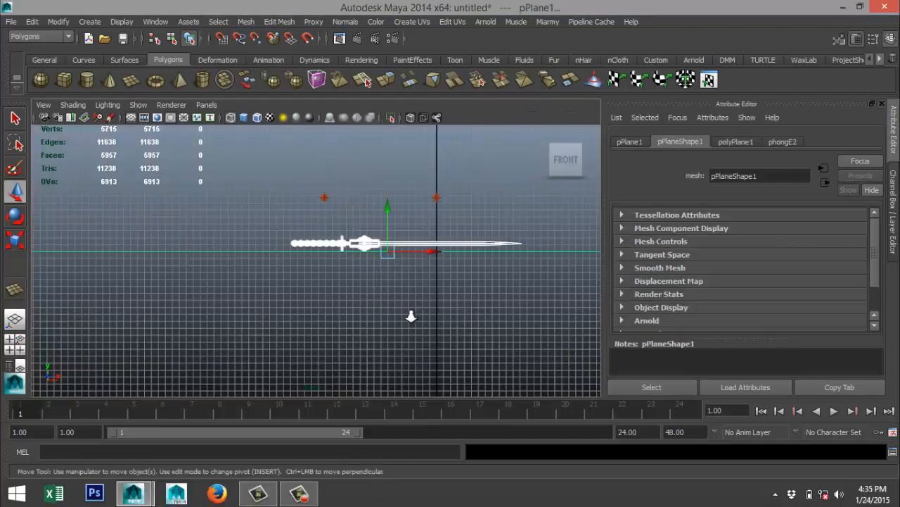
pyautogui.scroll(2, 398, 312)
pyautogui.keyDown('shift'); pyautogui.moveTo(222, 238); pyautogui.dragTo(236, 270); pyautogui.keyUp('shift')
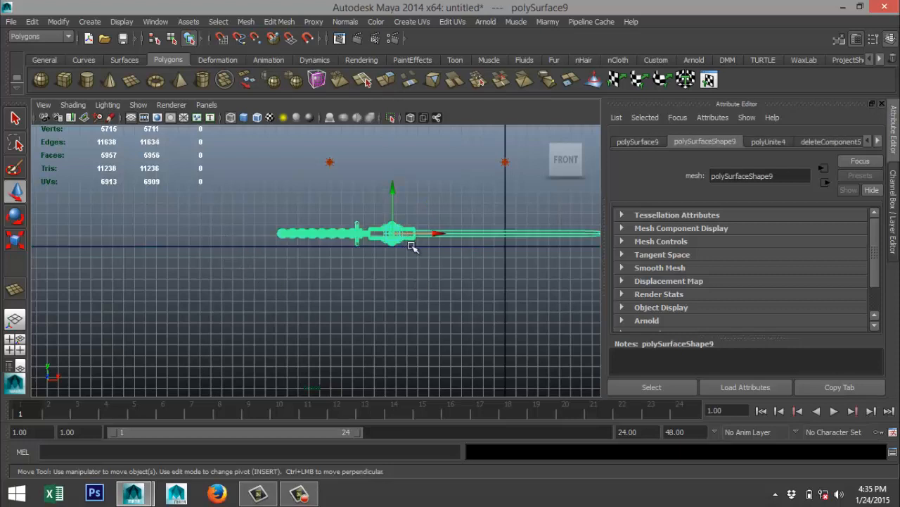
pyautogui.press('e')
pyautogui.moveTo(343, 263); pyautogui.dragTo(341, 263)
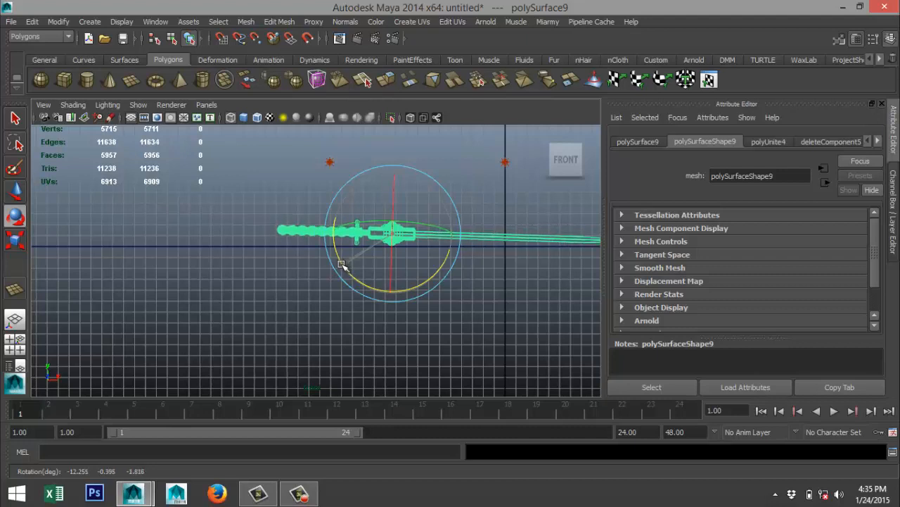
pyautogui.hotkey('ctrl', 'z')
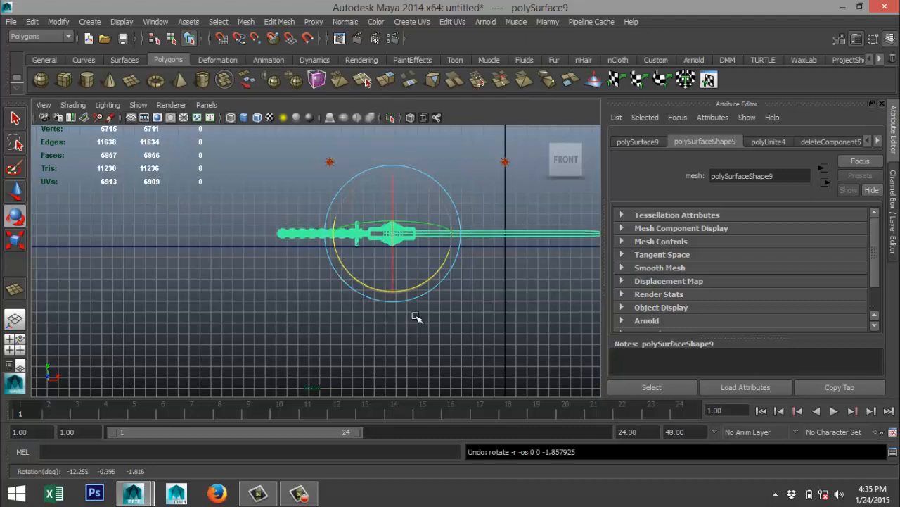
# Inspect the gap between the sword's hilt and the ground in the front view, and frame the whole sword in perspective.
pyautogui.scroll(5, 432, 318)
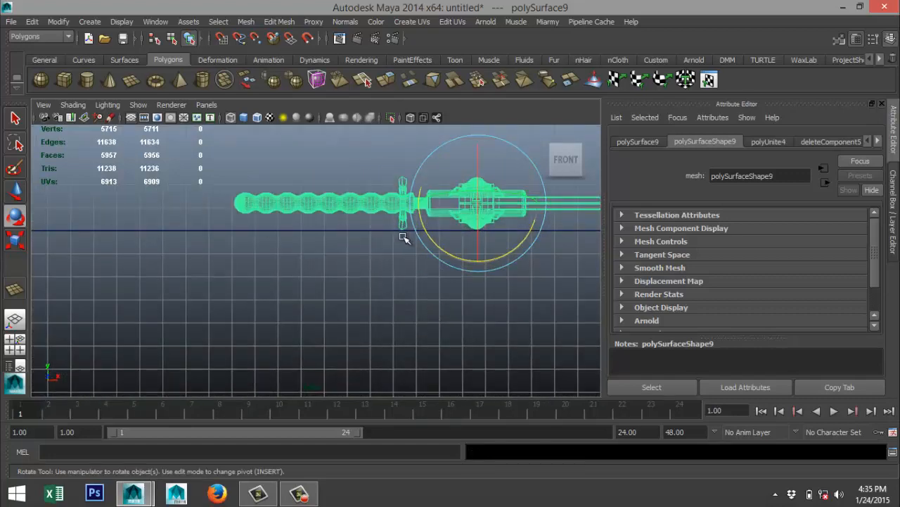
pyautogui.click(479, 241)
pyautogui.scroll(-1, 259, 268)
pyautogui.press('space')
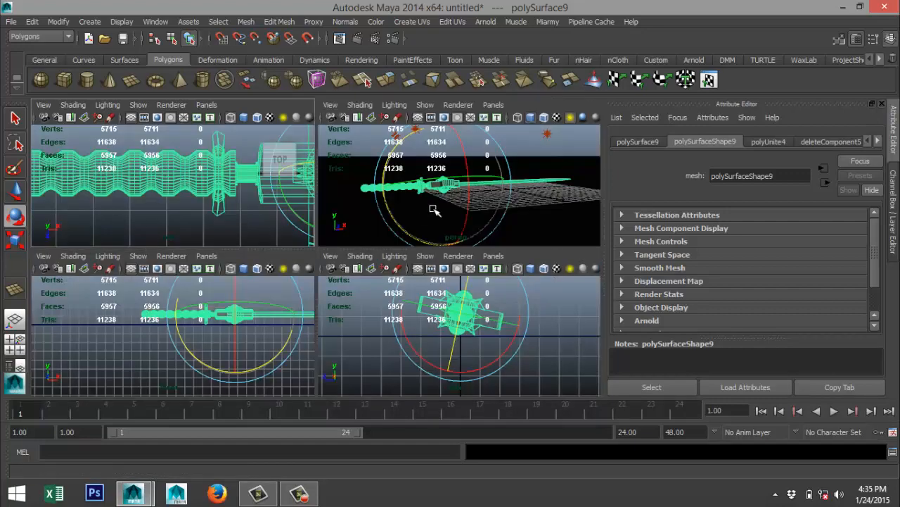
pyautogui.press('space')
pyautogui.keyDown('alt'); pyautogui.moveTo(398, 227); pyautogui.dragTo(397, 253); pyautogui.keyUp('alt')
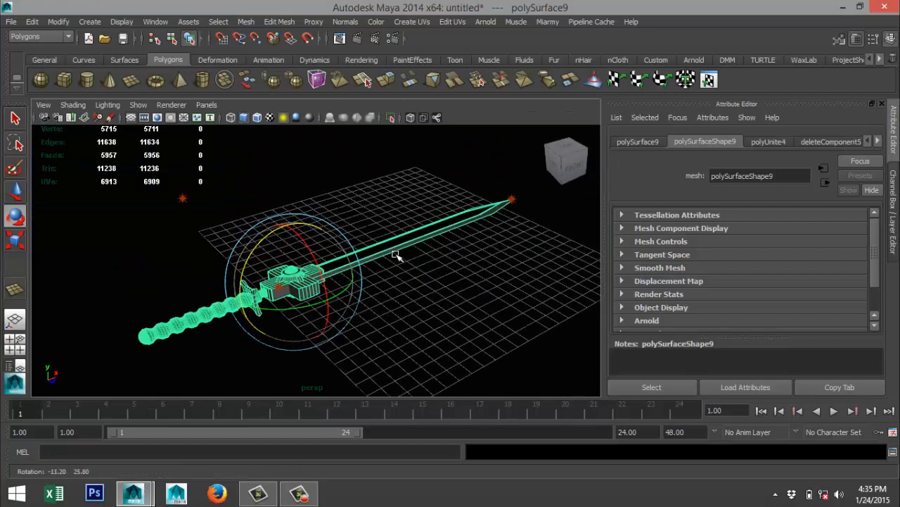
pyautogui.keyDown('alt'); pyautogui.moveTo(397, 253); pyautogui.dragTo(389, 255, button='middle'); pyautogui.keyUp('alt')
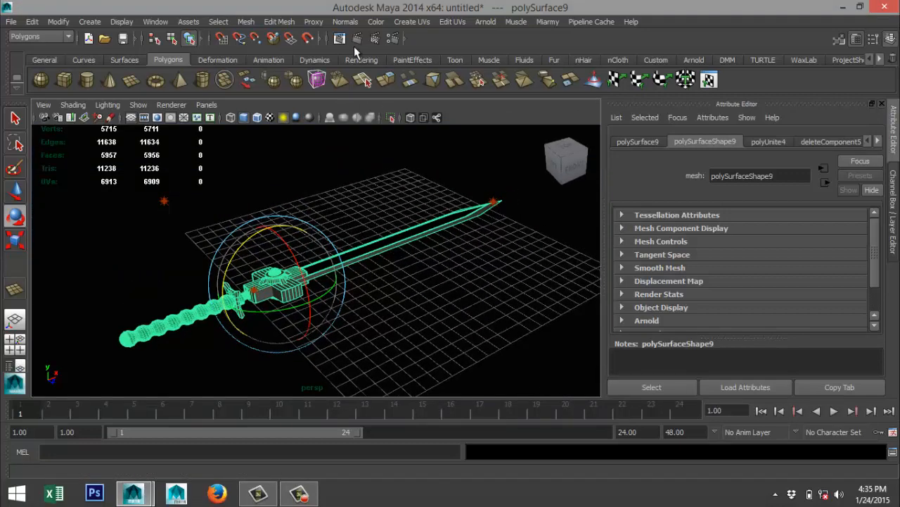
# Set mental ray as the renderer and enable Global Illumination and Final Gathering for indirect lighting.
pyautogui.click(392, 39)
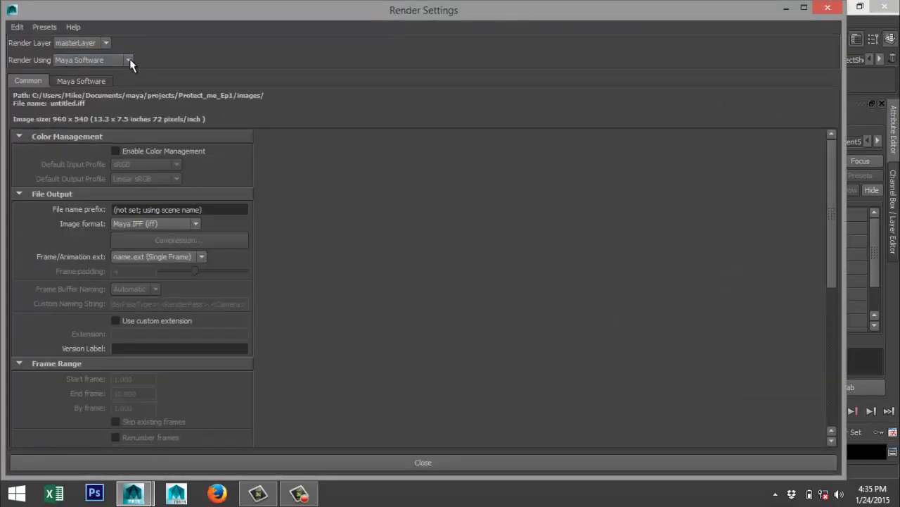
pyautogui.click(128, 60)
pyautogui.click(112, 120)
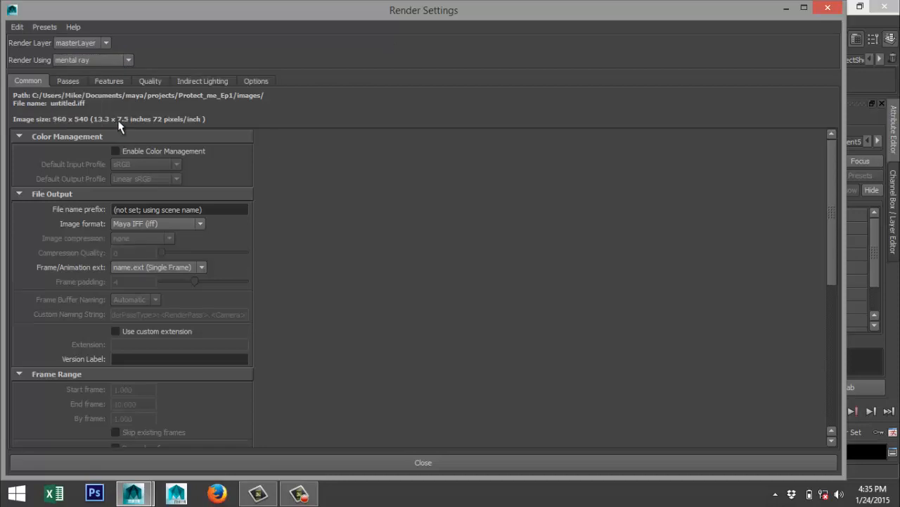
pyautogui.click(208, 80)
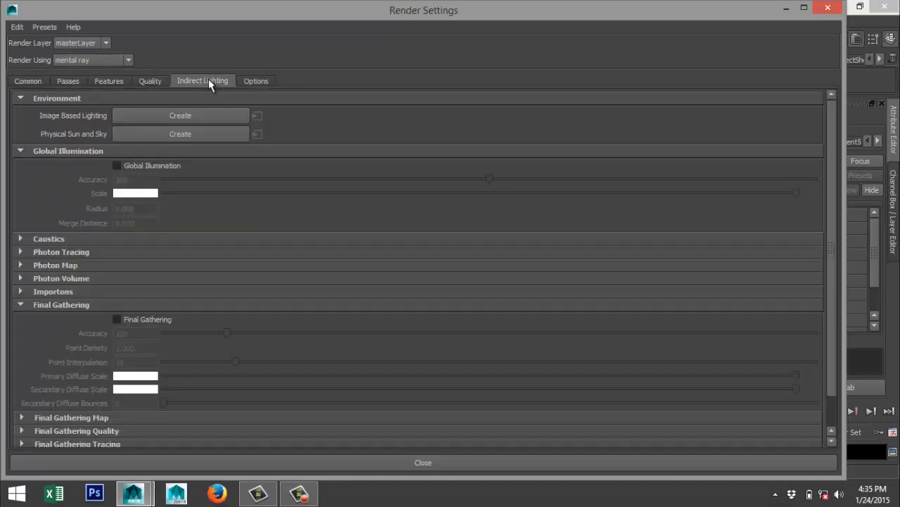
pyautogui.click(117, 166)
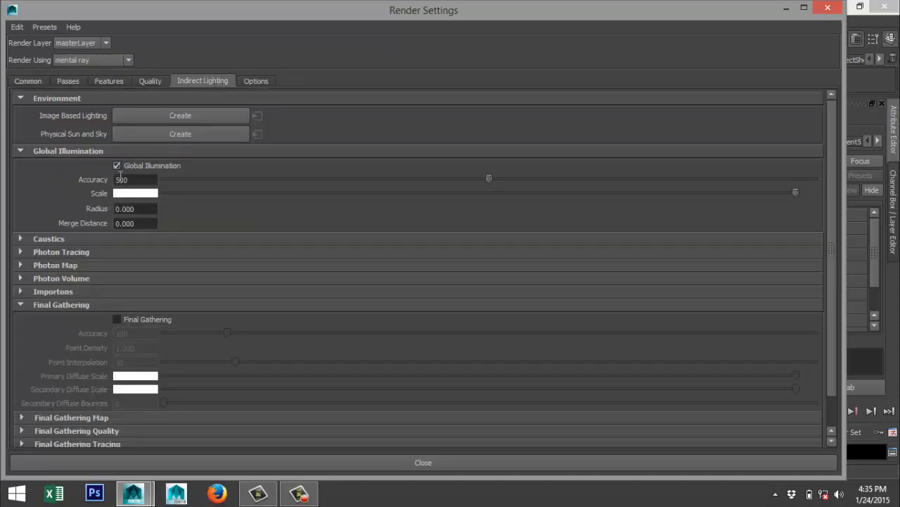
pyautogui.click(117, 319)
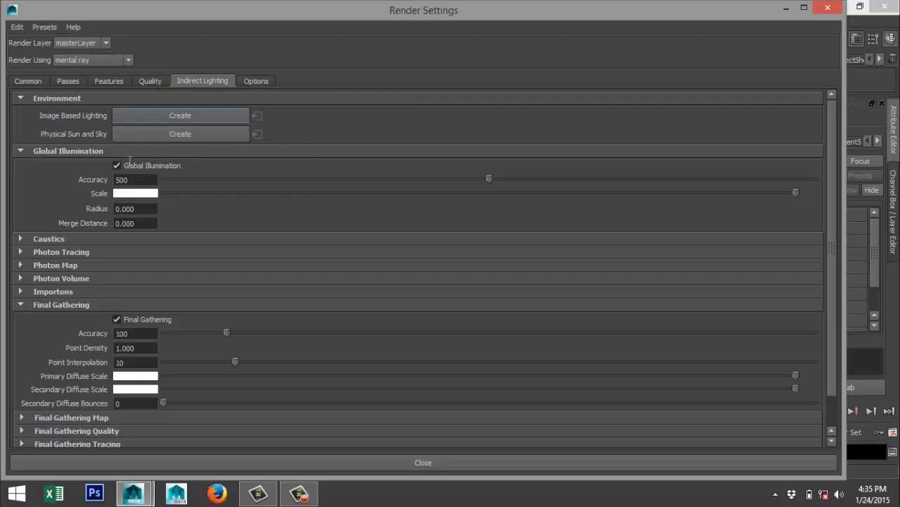
# Enable Caustics in the mental ray indirect lighting settings and raise the unified sampling quality.
pyautogui.click(19, 239)
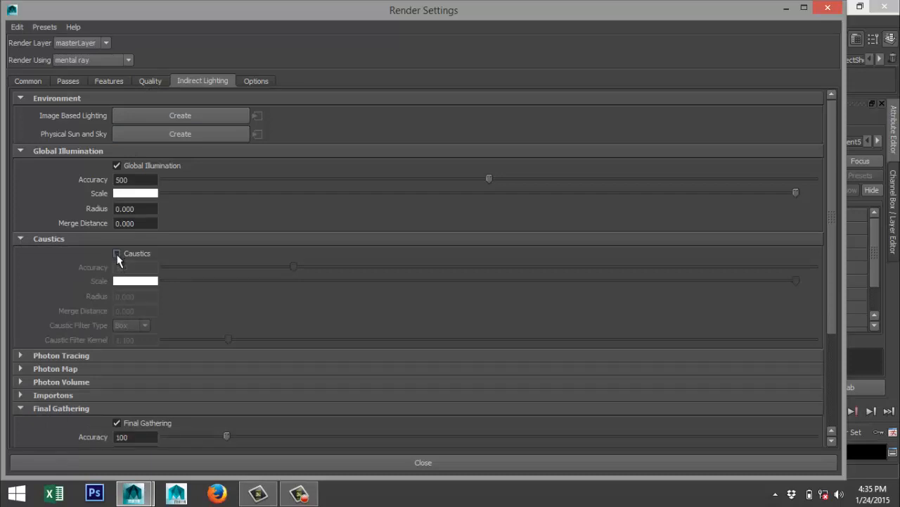
pyautogui.click(117, 254)
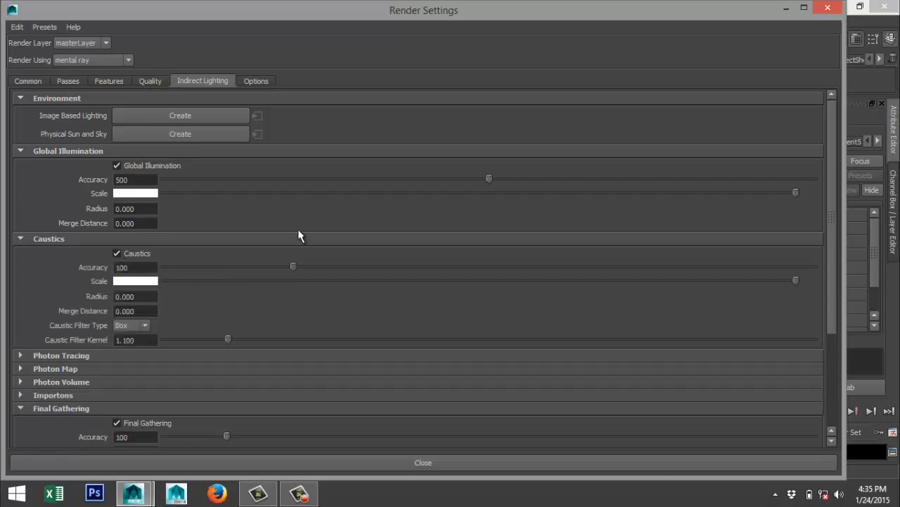
pyautogui.click(152, 80)
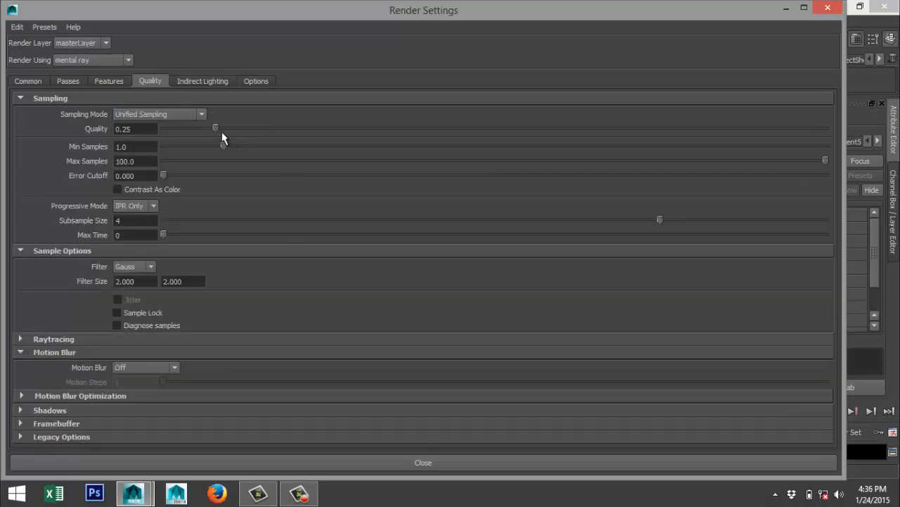
pyautogui.moveTo(214, 127); pyautogui.dragTo(562, 121)
# Set the render image size preset to HD 1080.
pyautogui.click(33, 82)
pyautogui.scroll(-5, 211, 285)
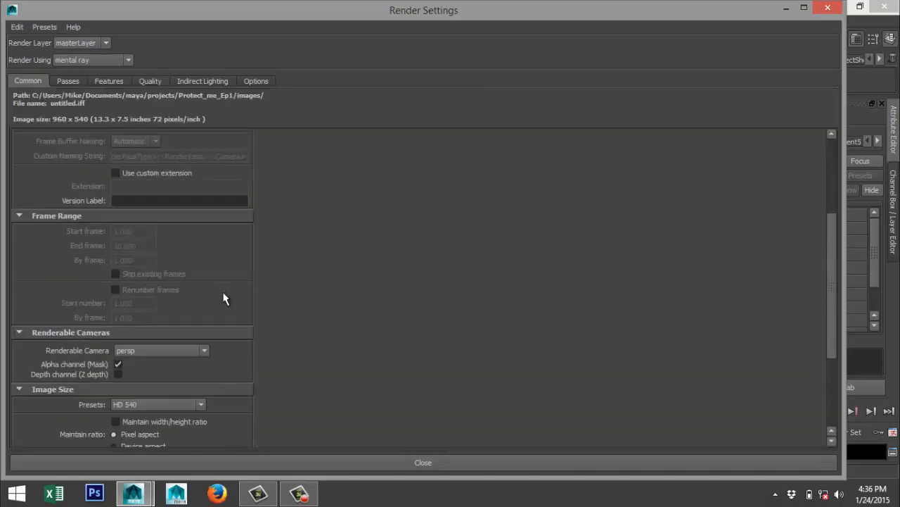
pyautogui.click(204, 261)
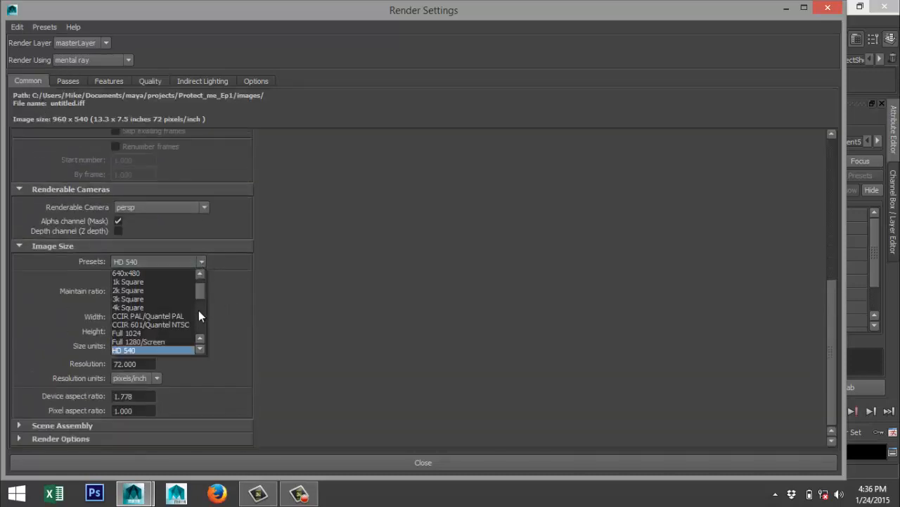
pyautogui.click(201, 350)
pyautogui.click(184, 350)
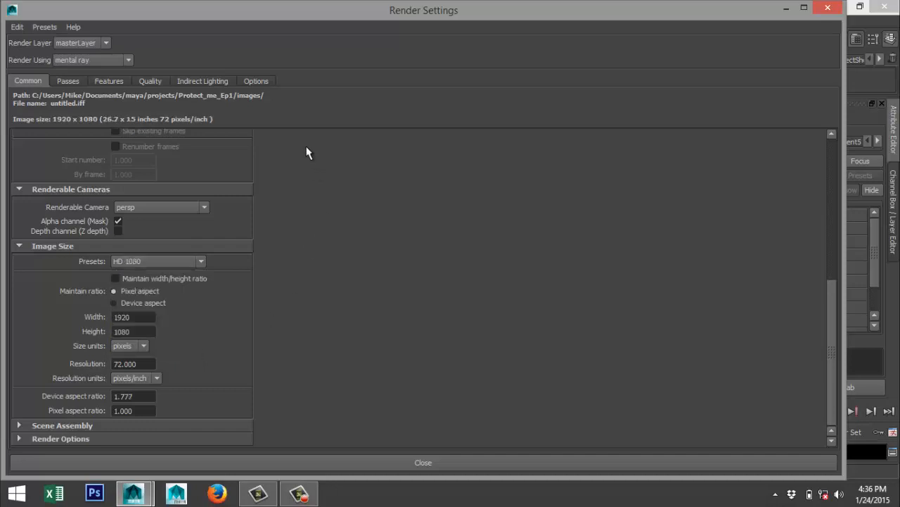
# Create an image-based lighting node for the scene and minimize the render settings window.
pyautogui.click(213, 84)
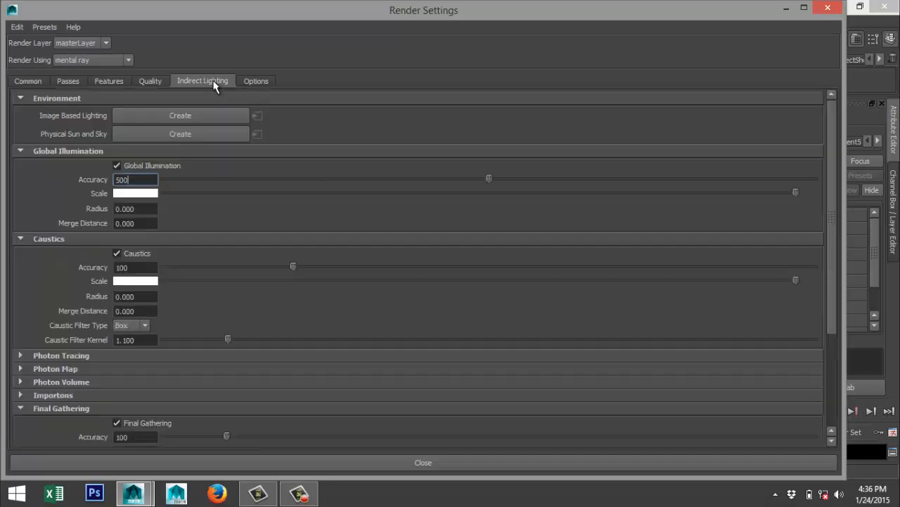
pyautogui.click(161, 114)
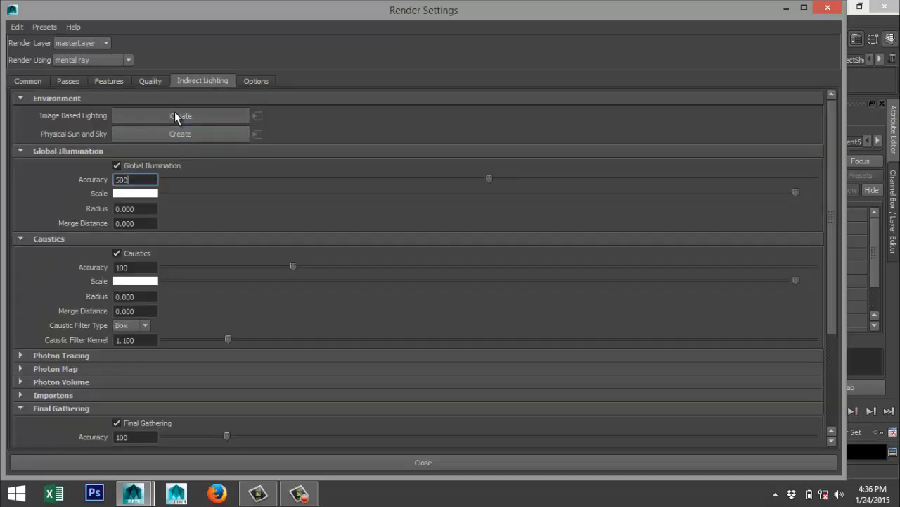
pyautogui.click(786, 11)
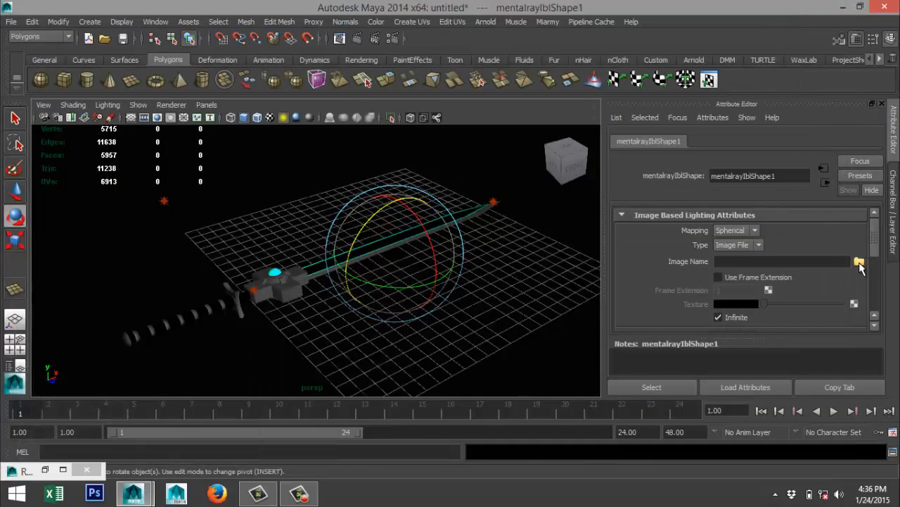
# Load "Sky very dark black.hdr" from the maya/HDRI folder in Documents as the image-based lighting image.
pyautogui.click(859, 263)
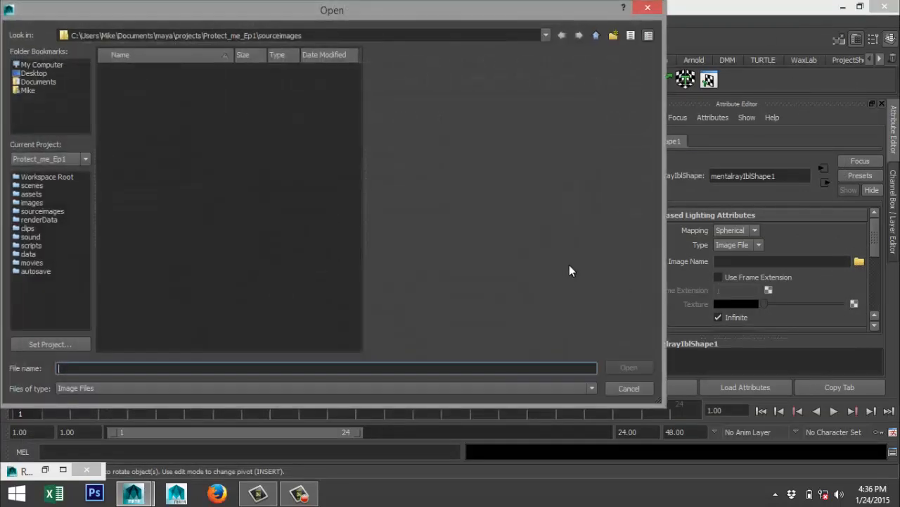
pyautogui.click(39, 81)
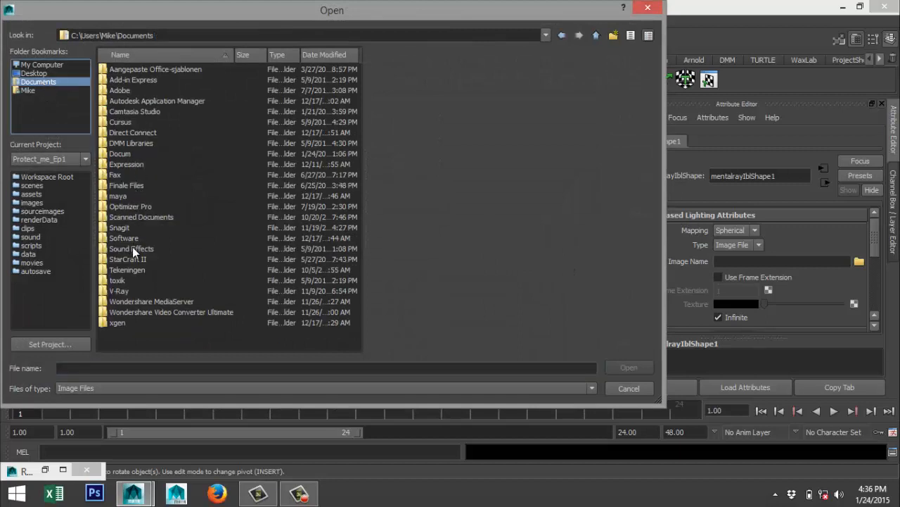
pyautogui.doubleClick(120, 197)
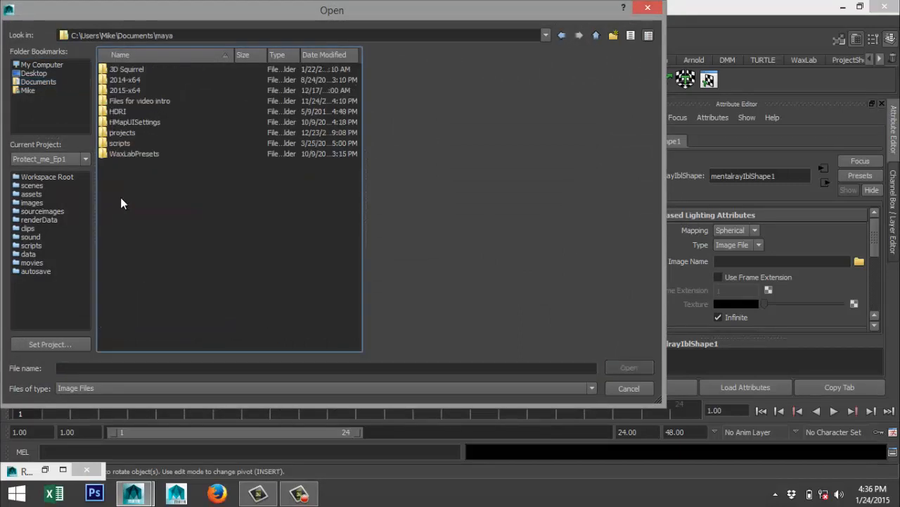
pyautogui.doubleClick(121, 111)
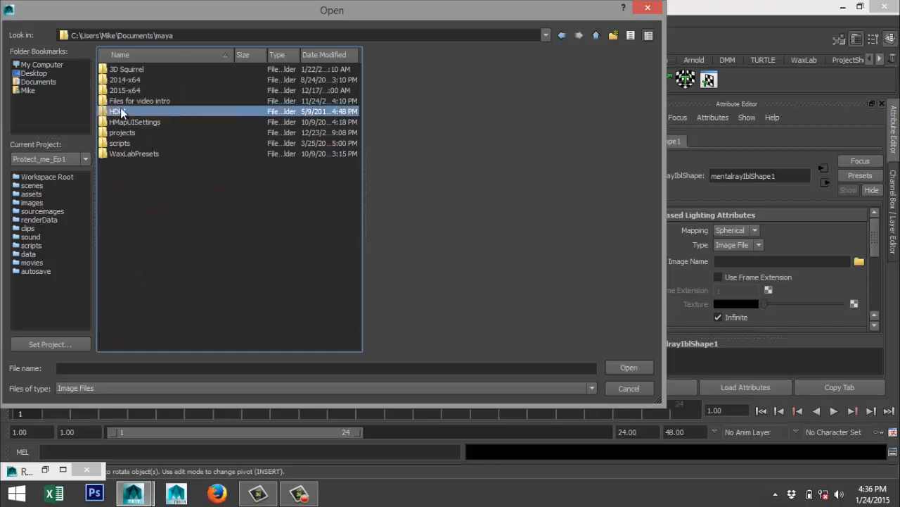
pyautogui.scroll(-10, 226, 246)
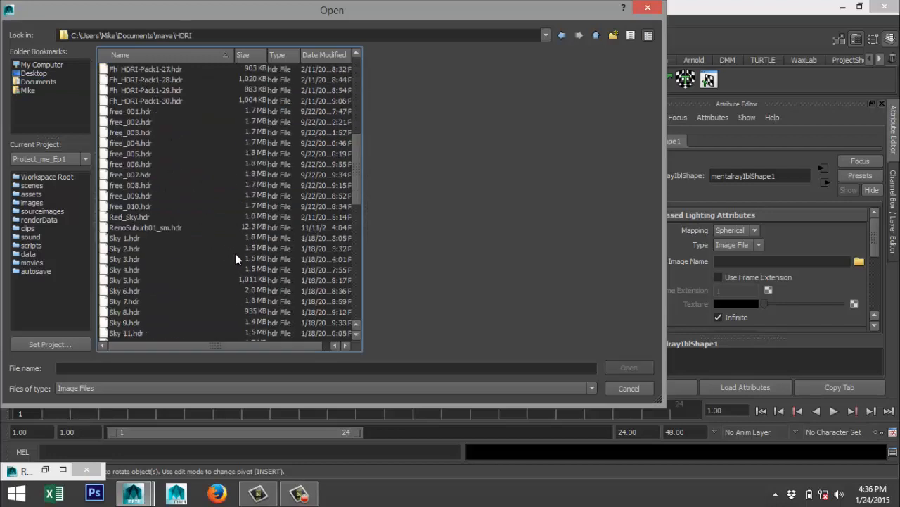
pyautogui.scroll(-3, 235, 260)
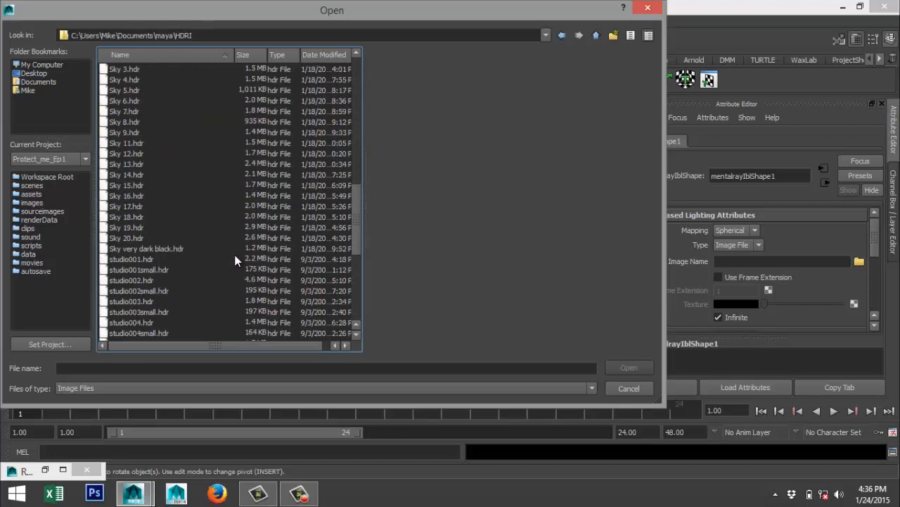
pyautogui.scroll(1, 234, 260)
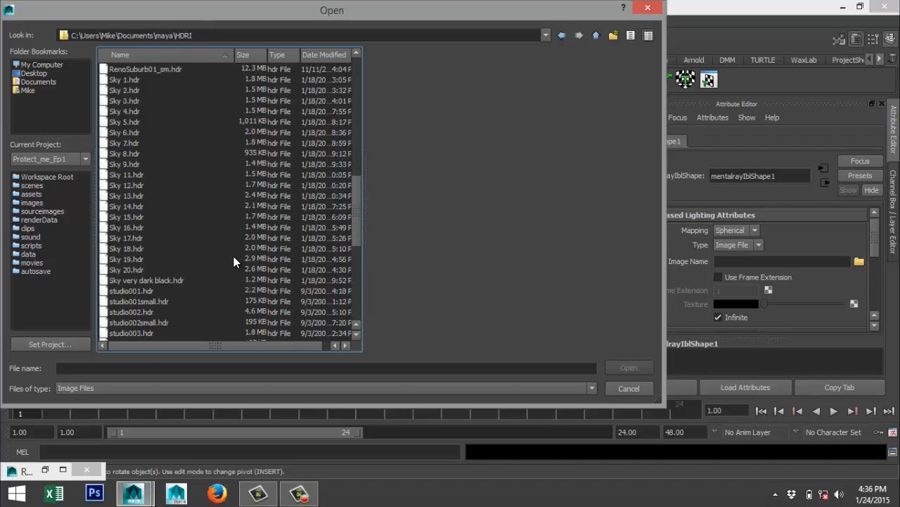
pyautogui.click(166, 281)
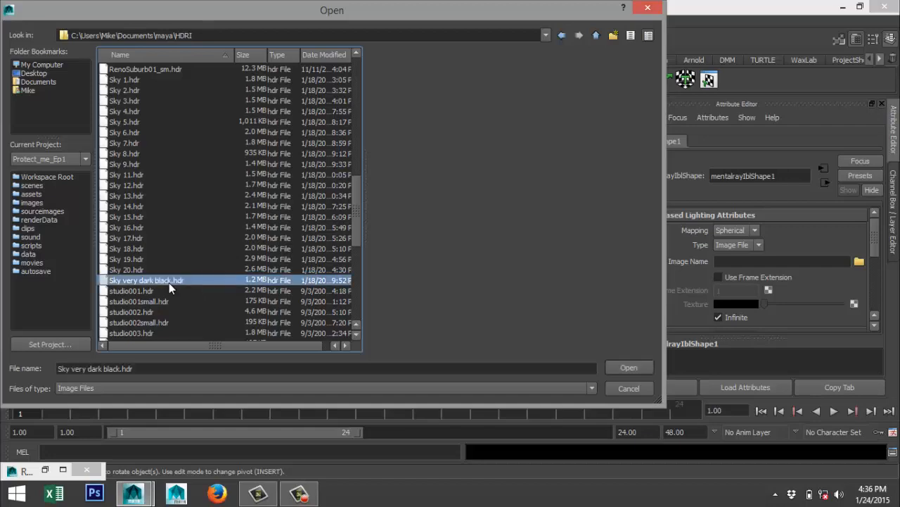
pyautogui.click(626, 365)
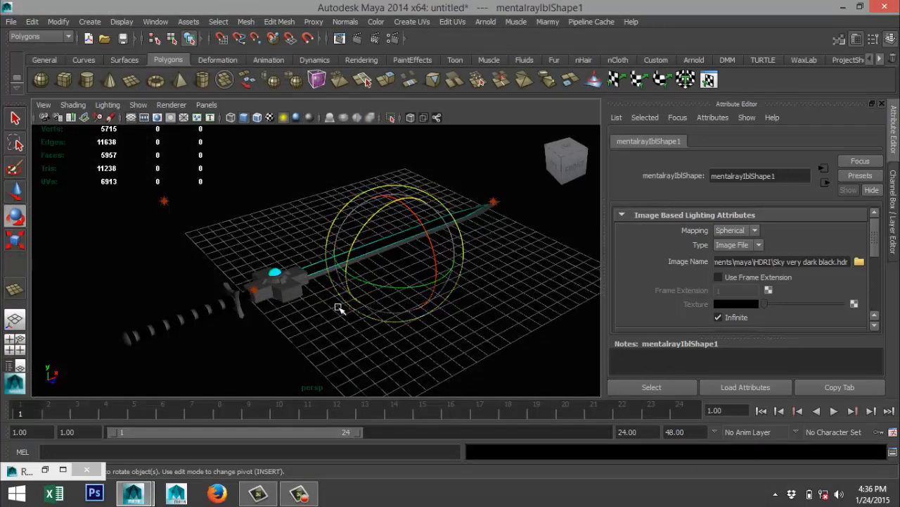
# Show the resolution gate in the perspective view and frame the whole sword diagonally inside it.
pyautogui.click(159, 118)
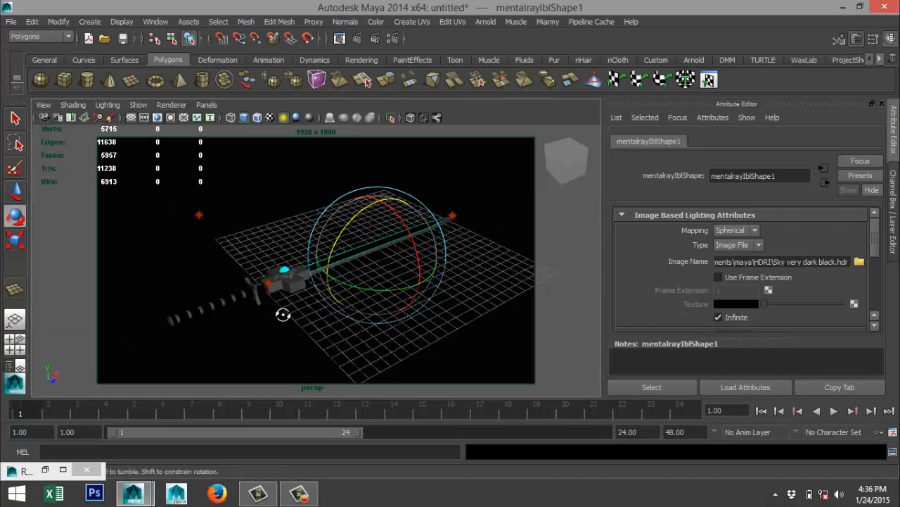
pyautogui.keyDown('alt'); pyautogui.moveTo(281, 314); pyautogui.dragTo(308, 288); pyautogui.keyUp('alt')
pyautogui.keyDown('alt'); pyautogui.moveTo(319, 290); pyautogui.dragTo(331, 299, button='middle'); pyautogui.keyUp('alt')
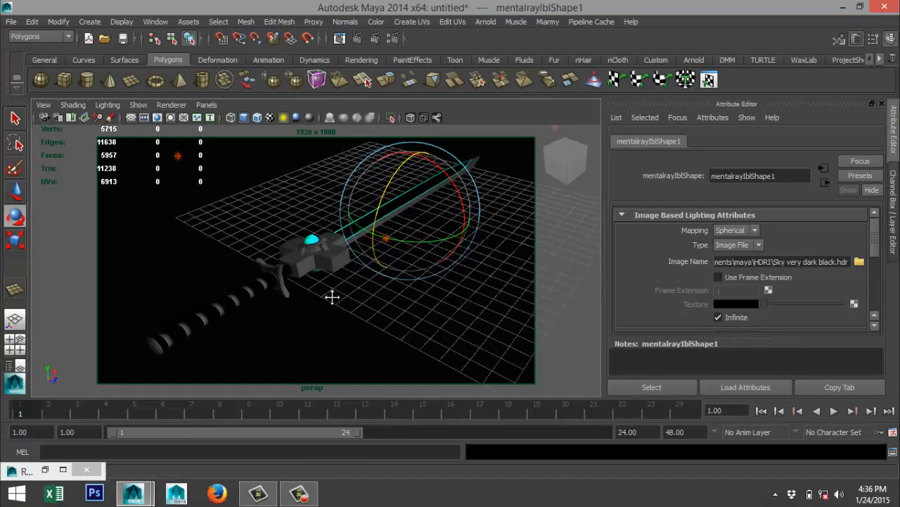
pyautogui.scroll(3, 333, 299)
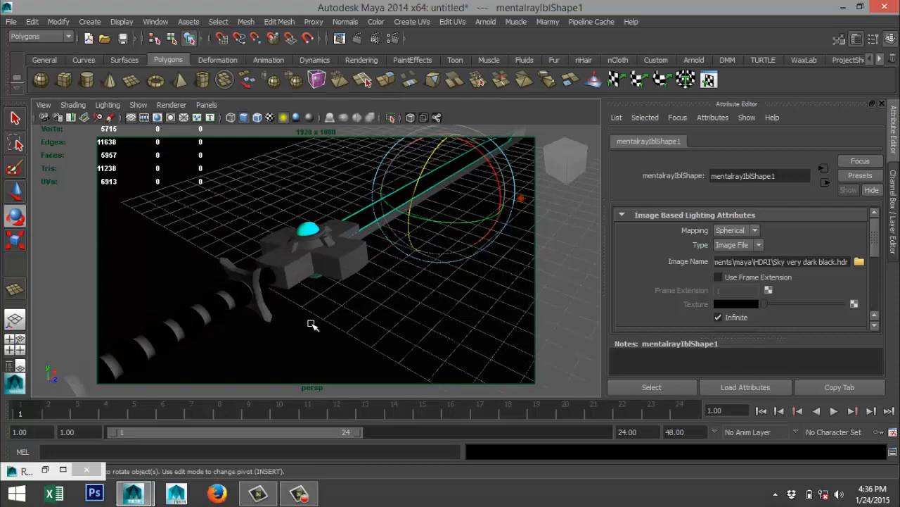
pyautogui.scroll(-3, 313, 323)
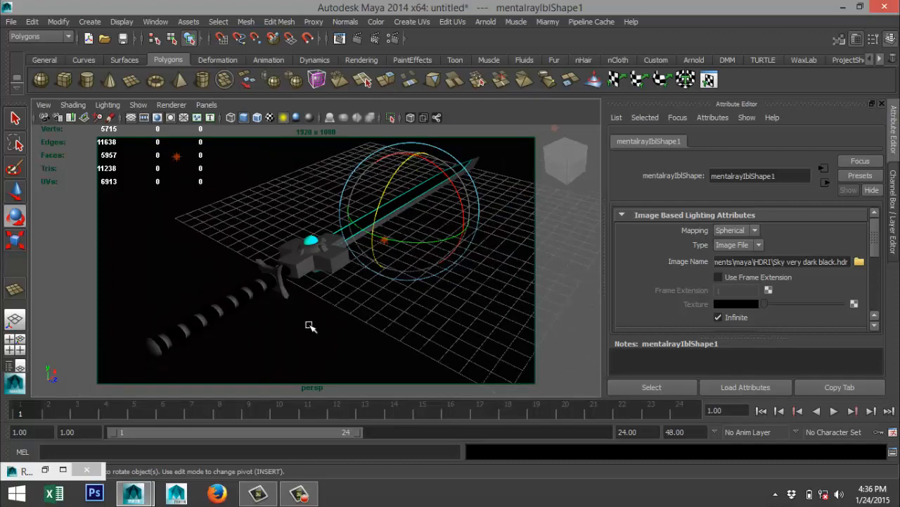
pyautogui.moveTo(307, 324)
pyautogui.keyDown('alt'); pyautogui.mouseDown()
pyautogui.moveTo(314, 307)
pyautogui.moveTo(301, 333)
pyautogui.mouseUp(); pyautogui.keyUp('alt')
pyautogui.keyDown('alt'); pyautogui.moveTo(296, 333); pyautogui.dragTo(296, 334); pyautogui.keyUp('alt')
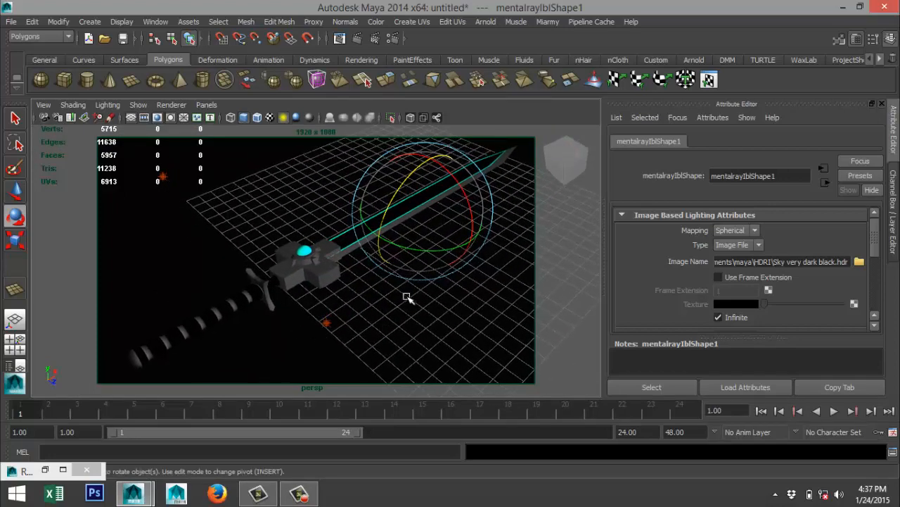
# Close the render settings and render the current frame with mental ray.
pyautogui.click(87, 470)
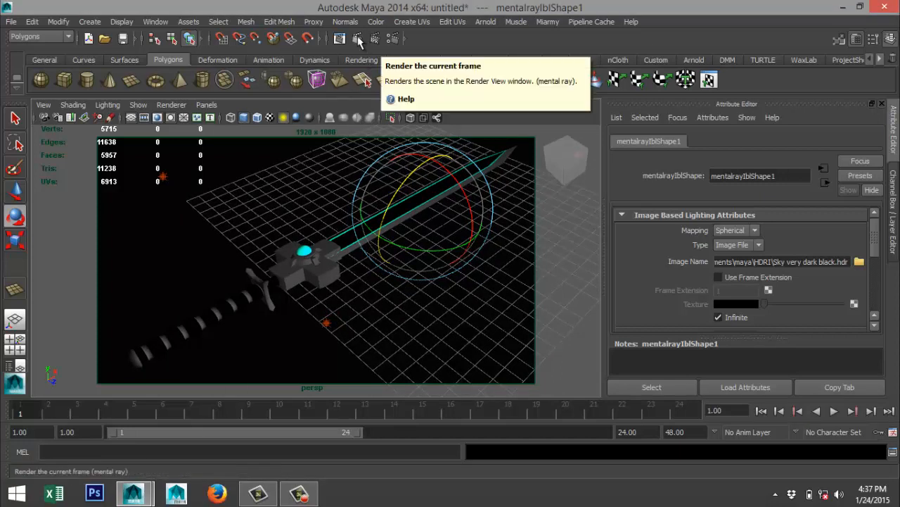
pyautogui.click(585, 83)
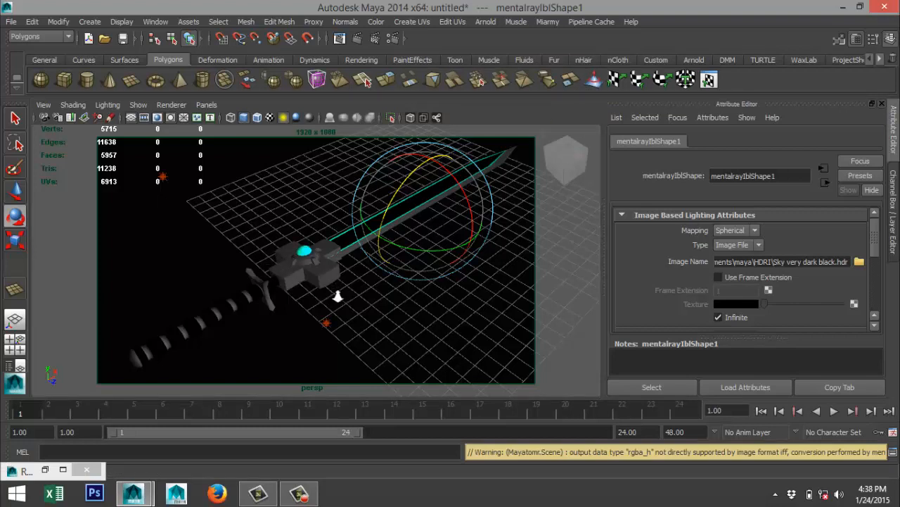
# Delete the point light near the tip of the sword's blade.
pyautogui.scroll(-3, 338, 297)
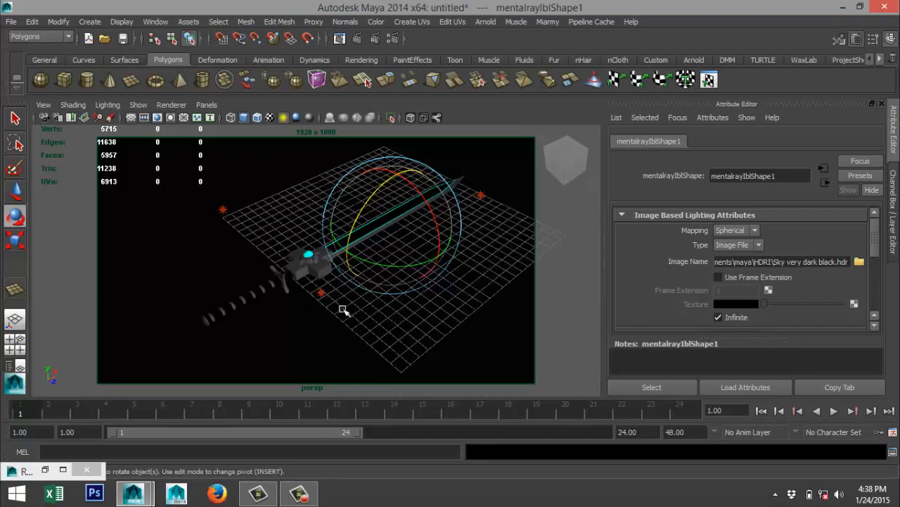
pyautogui.click(222, 209)
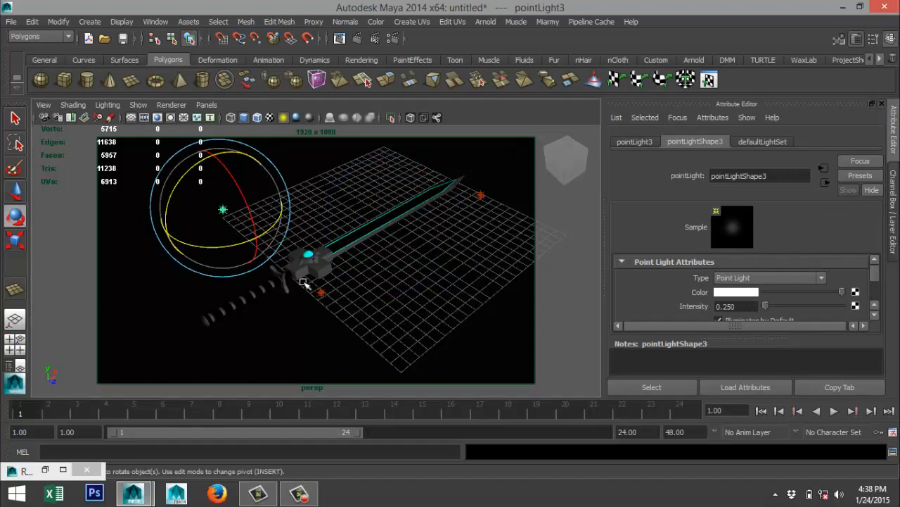
pyautogui.click(481, 196)
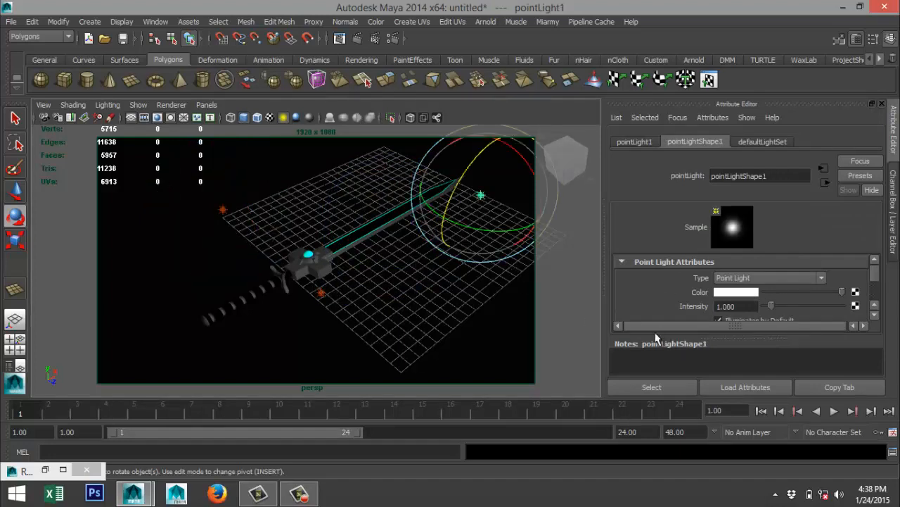
pyautogui.press('Delete')
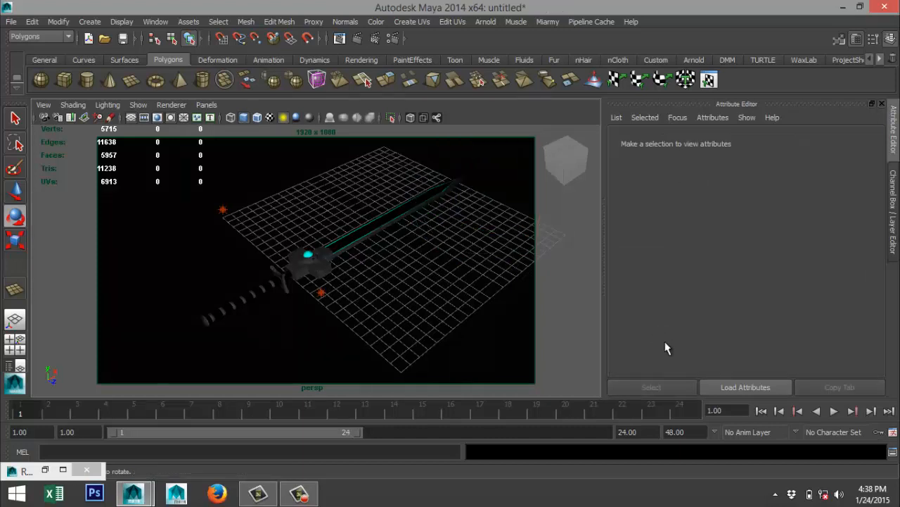
# Move the point light near the sword's guard upward and across to the middle of the blade.
pyautogui.click(321, 293)
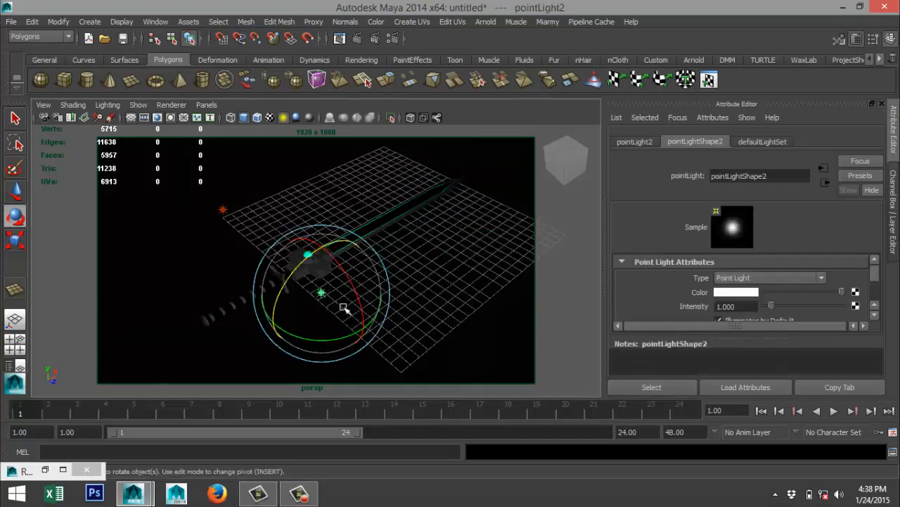
pyautogui.press('w')
pyautogui.moveTo(325, 270); pyautogui.dragTo(340, 135)
pyautogui.moveTo(354, 197); pyautogui.dragTo(439, 251)
# Set the intensity of the moved point light to 0.5.
pyautogui.doubleClick(752, 305)
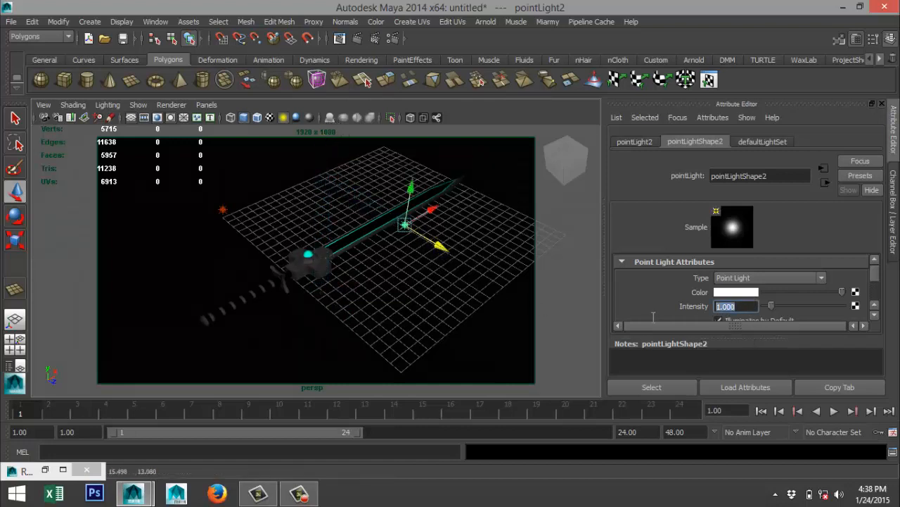
pyautogui.write('0.5')
pyautogui.press('Return')
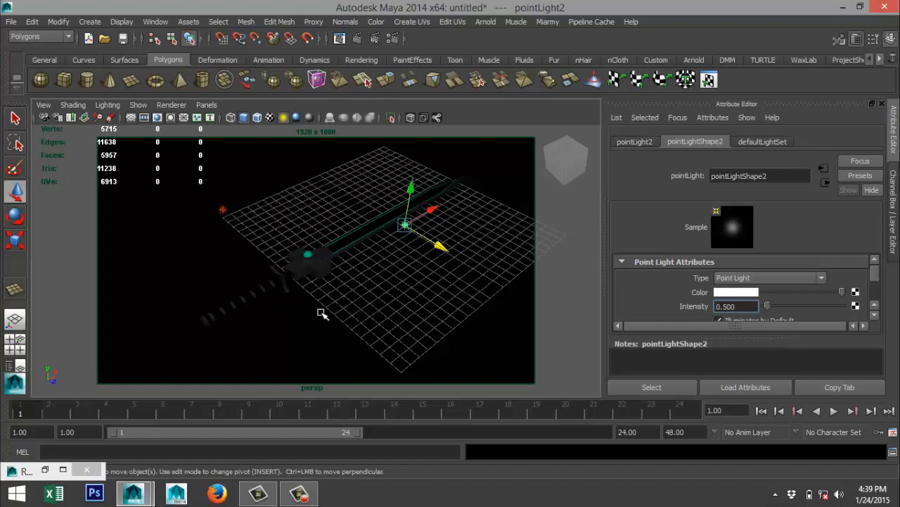
pyautogui.scroll(3, 322, 314)
pyautogui.scroll(-3, 322, 314)
pyautogui.scroll(2, 322, 314)
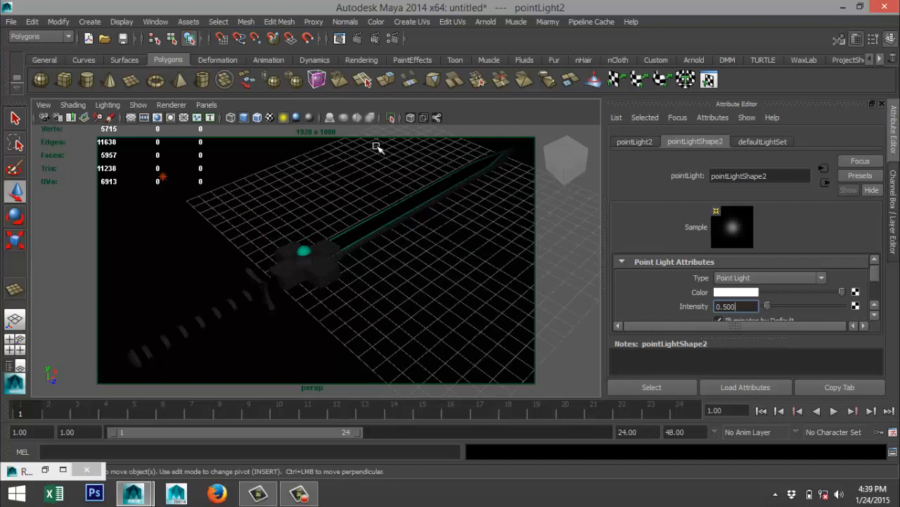